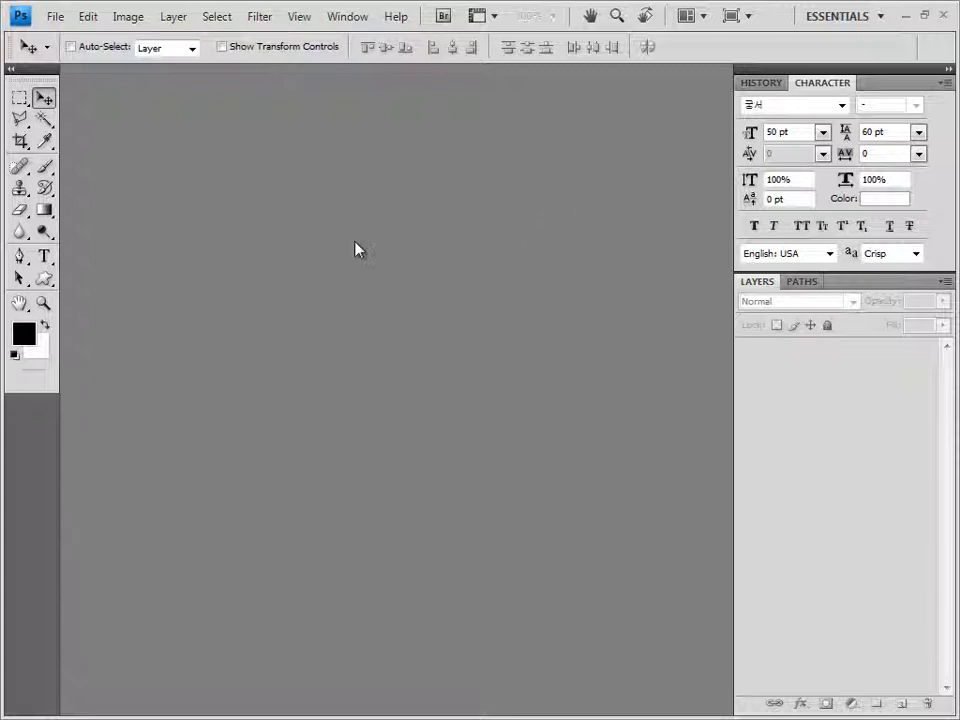
# - Create a new 600 x 400 pixel document and detach it into its own floating window
pyautogui.hotkey('ctrl', 'n')
pyautogui.press('Tab')
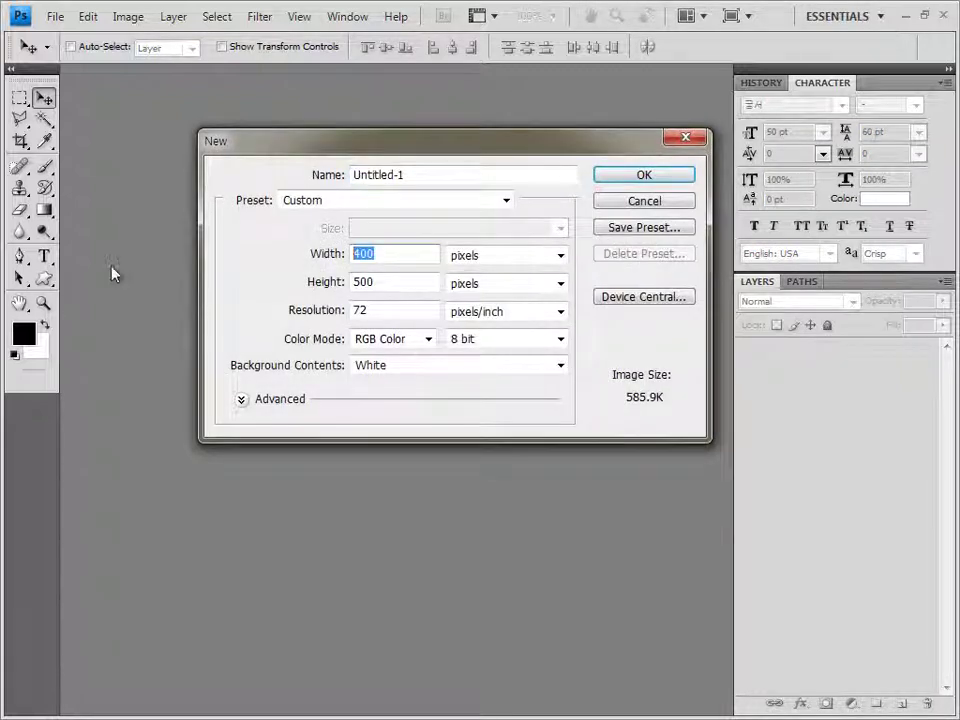
pyautogui.write('600')
pyautogui.click(402, 287)
pyautogui.doubleClick(402, 287)
pyautogui.write('400')
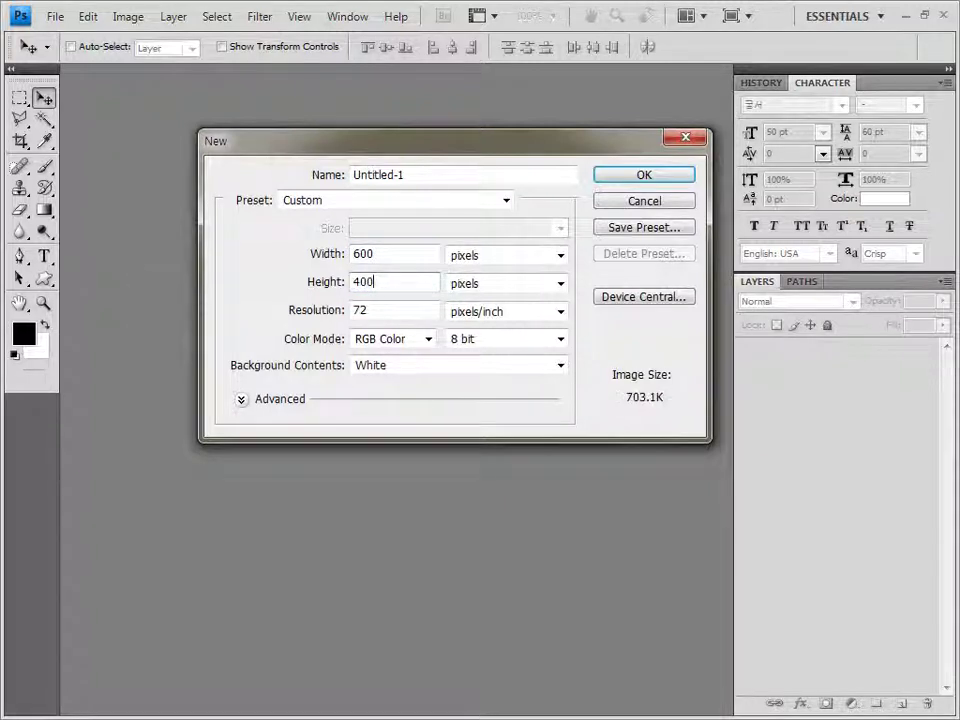
pyautogui.click(688, 177)
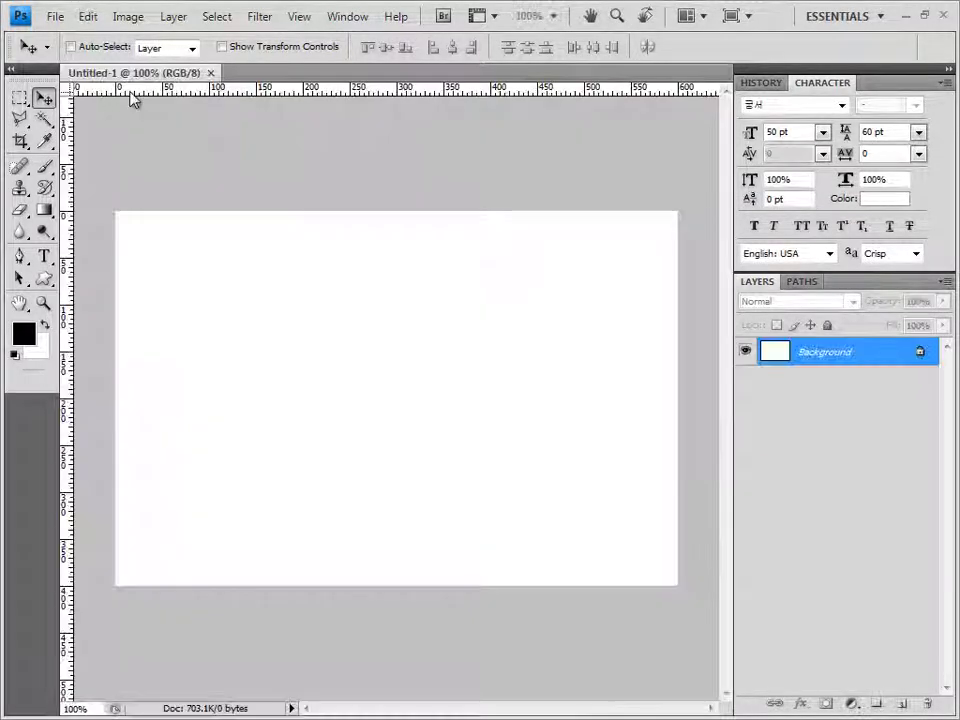
pyautogui.moveTo(140, 77); pyautogui.dragTo(204, 124)
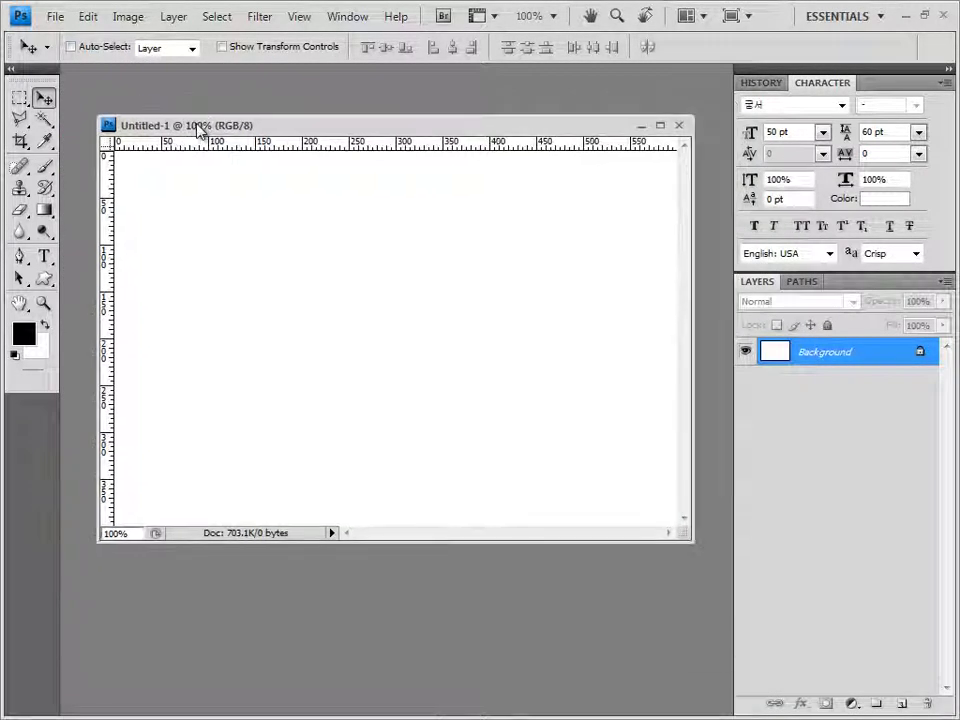
# - Add horizontal and vertical guides every 100 pixels and save the document as 3.psd in the GTQ folder
pyautogui.press('F2')
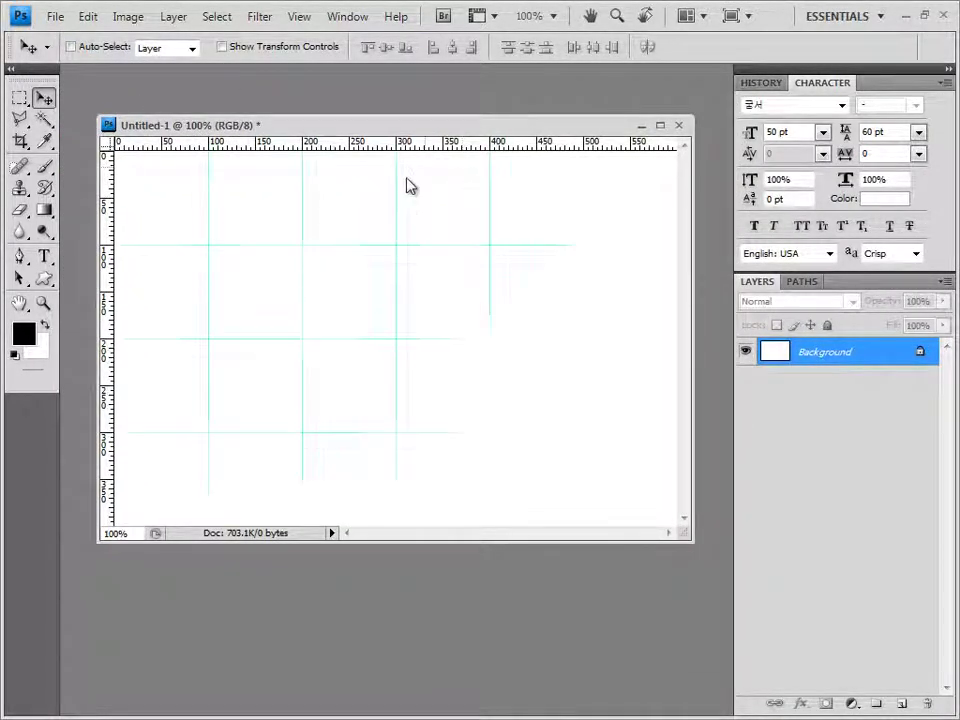
pyautogui.click(55, 16)
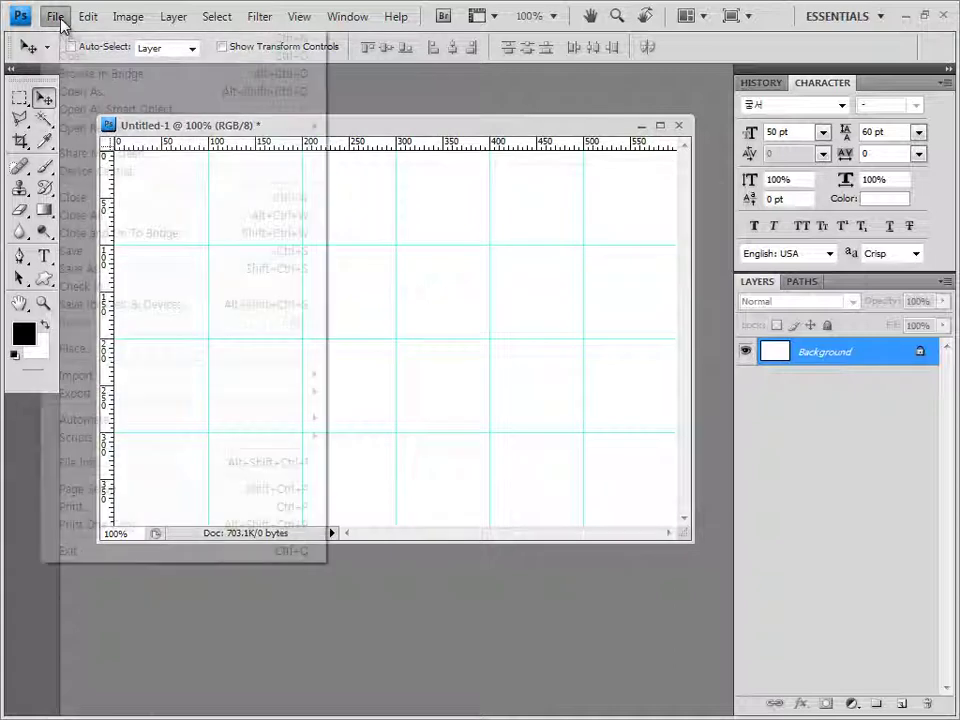
pyautogui.click(88, 270)
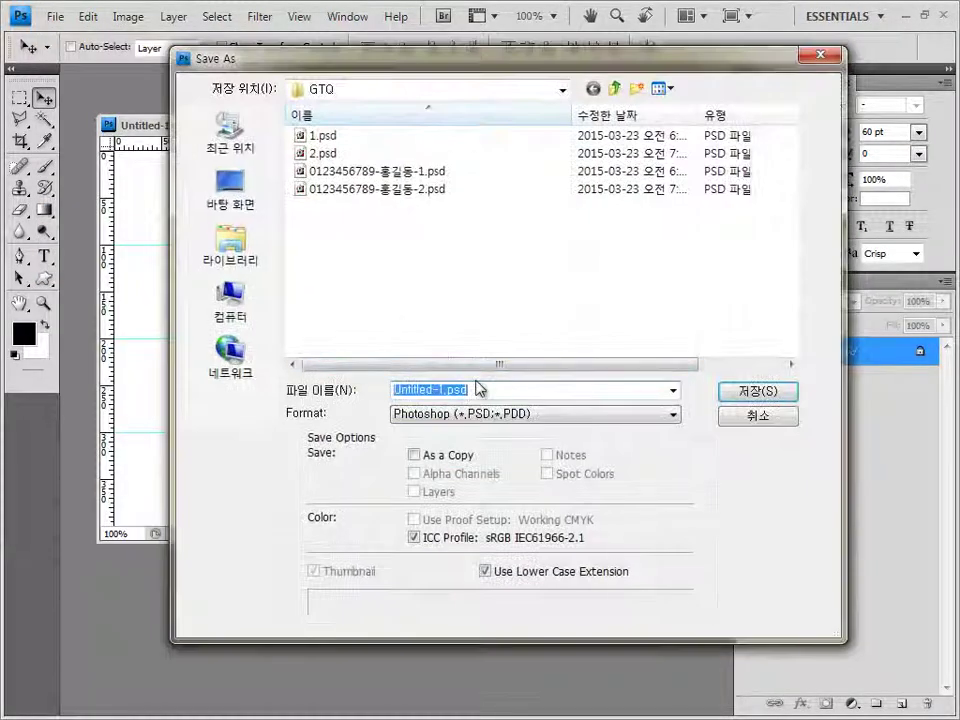
pyautogui.write('3')
pyautogui.press('Return')
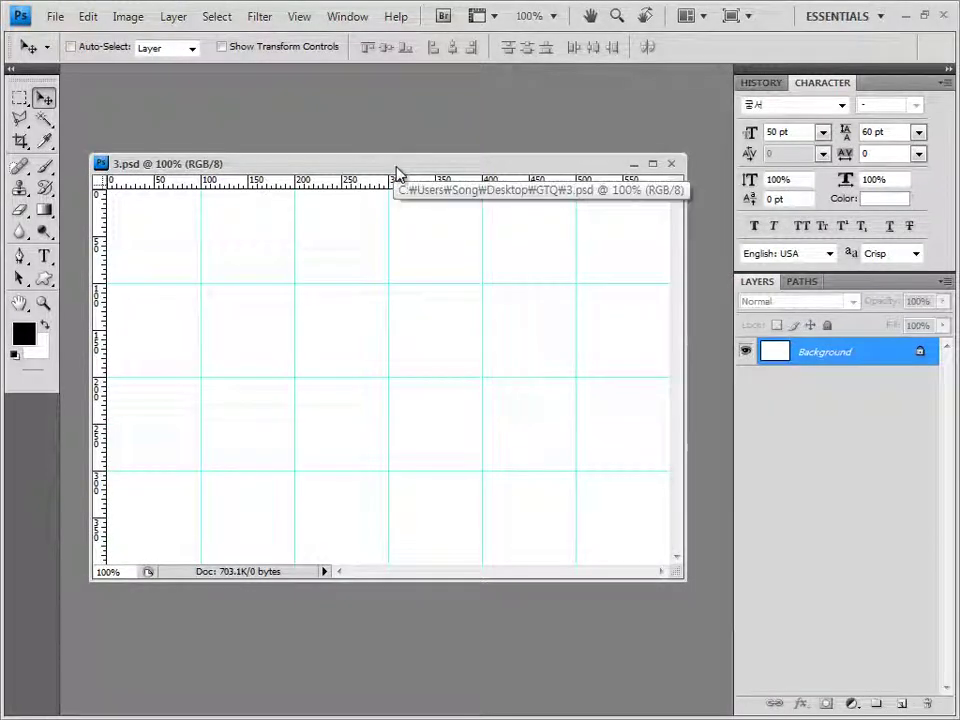
# - Set the foreground color to #ff9900 and fill the Background layer with it
pyautogui.click(24, 336)
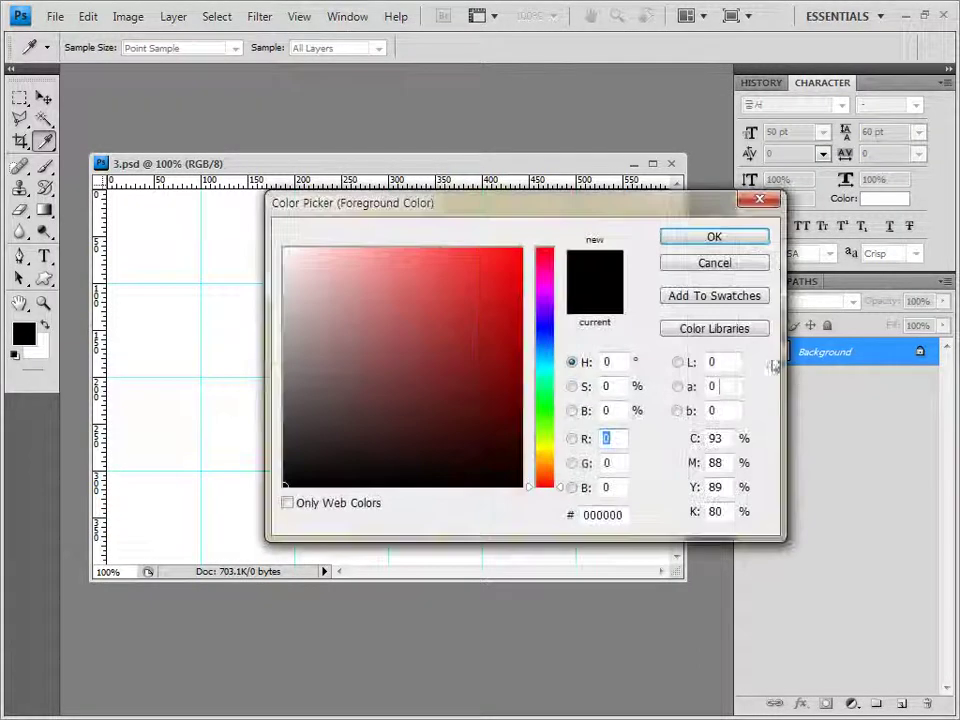
pyautogui.doubleClick(626, 516)
pyautogui.write('ff9900')
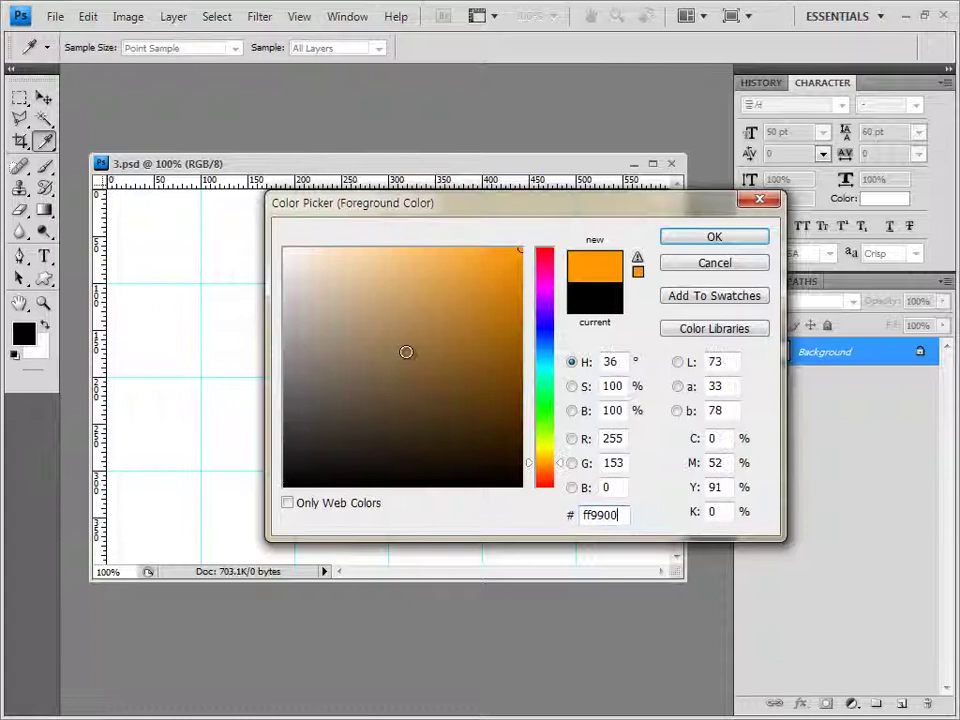
pyautogui.click(730, 241)
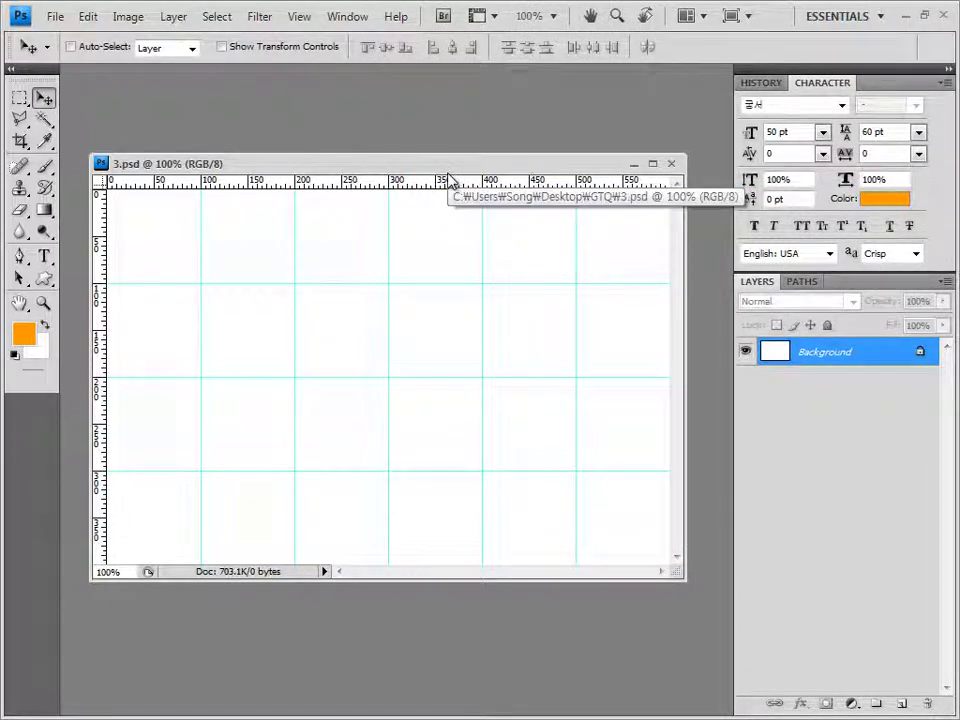
pyautogui.hotkey('alt', 'BackSpace')
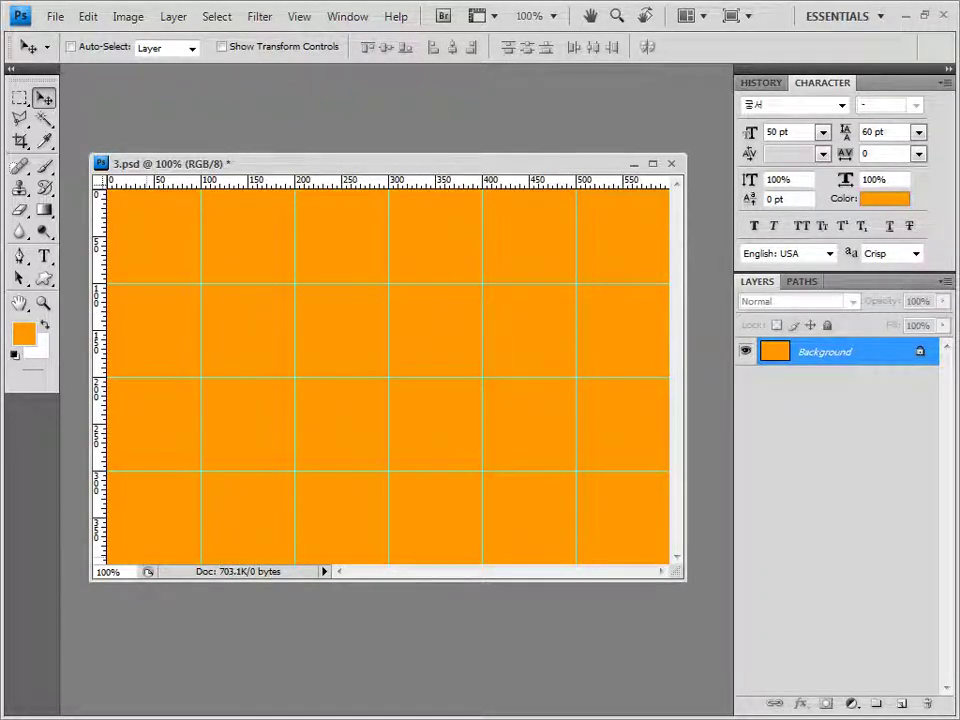
# - Open 1급-7.jpg from the 기출문제04 folder, copy the whole image into 3.psd as a new layer, and close the source
pyautogui.hotkey('alt', 'Tab')
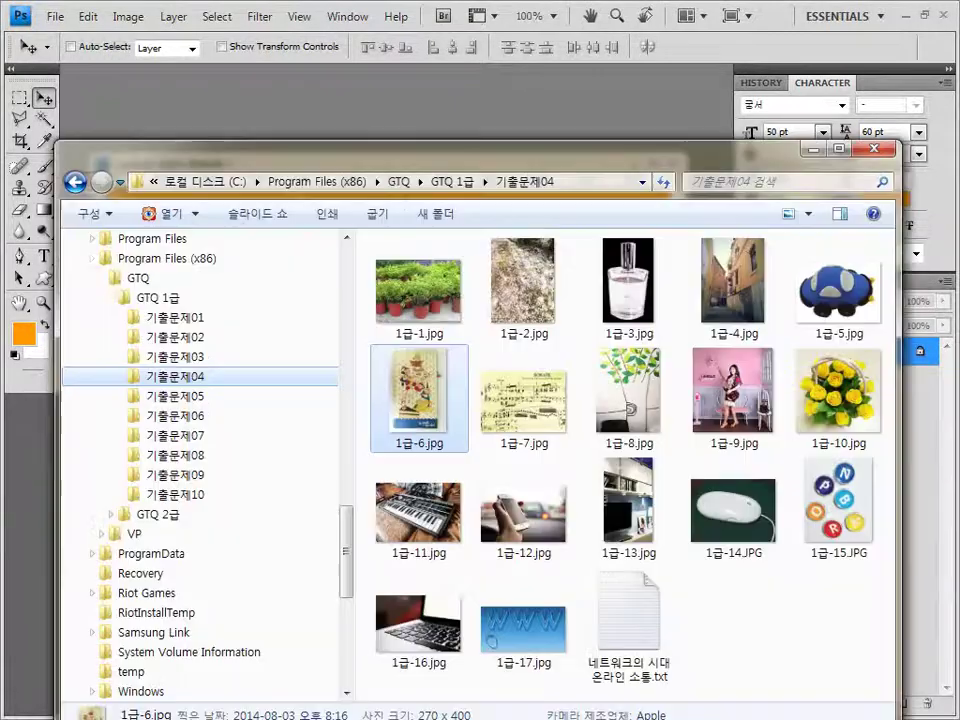
pyautogui.click(540, 424)
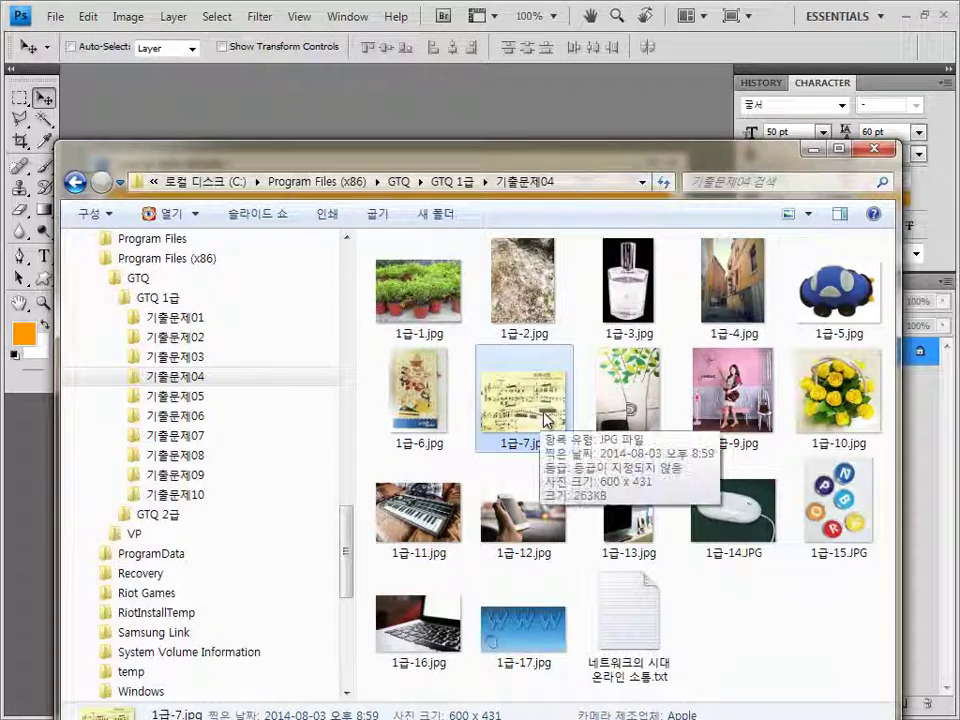
pyautogui.moveTo(545, 397); pyautogui.dragTo(274, 87)
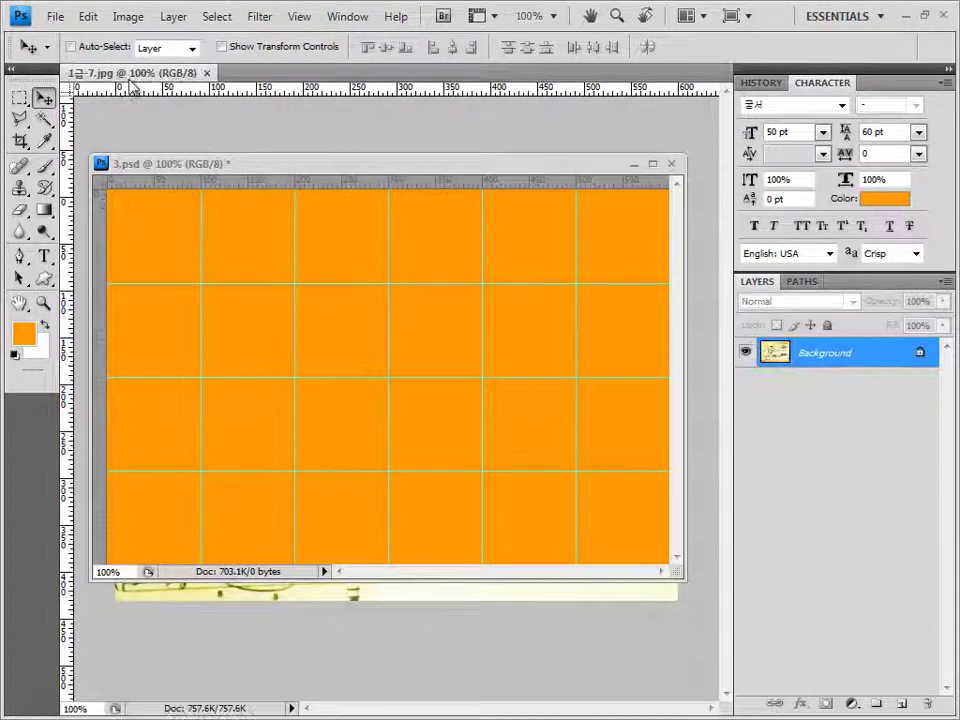
pyautogui.moveTo(130, 78); pyautogui.dragTo(230, 290)
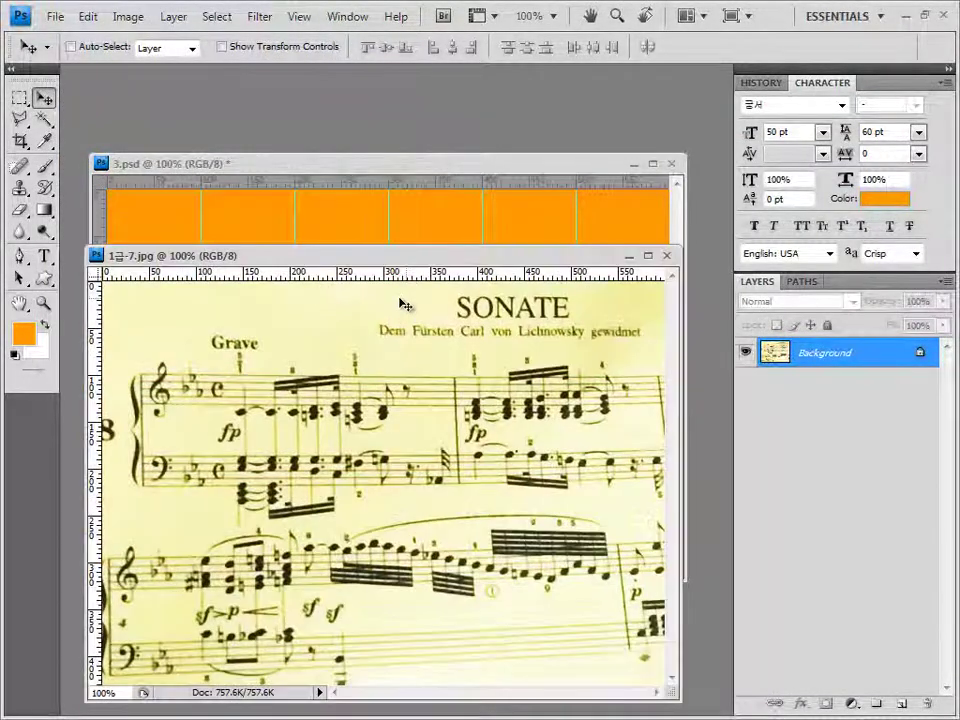
pyautogui.hotkey('ctrl', 'a')
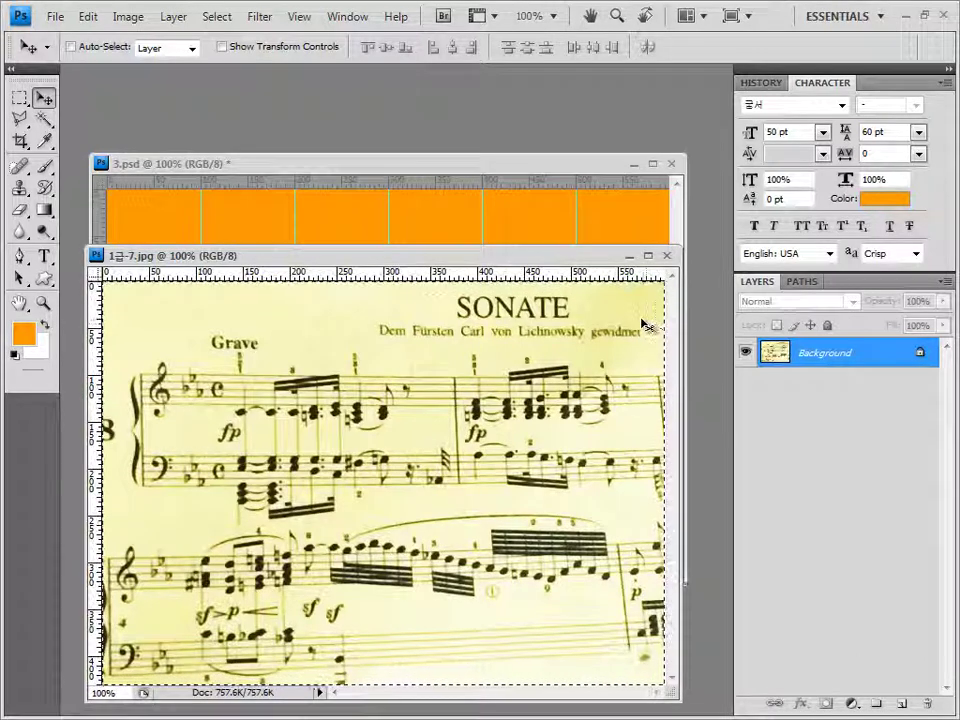
pyautogui.click(667, 255)
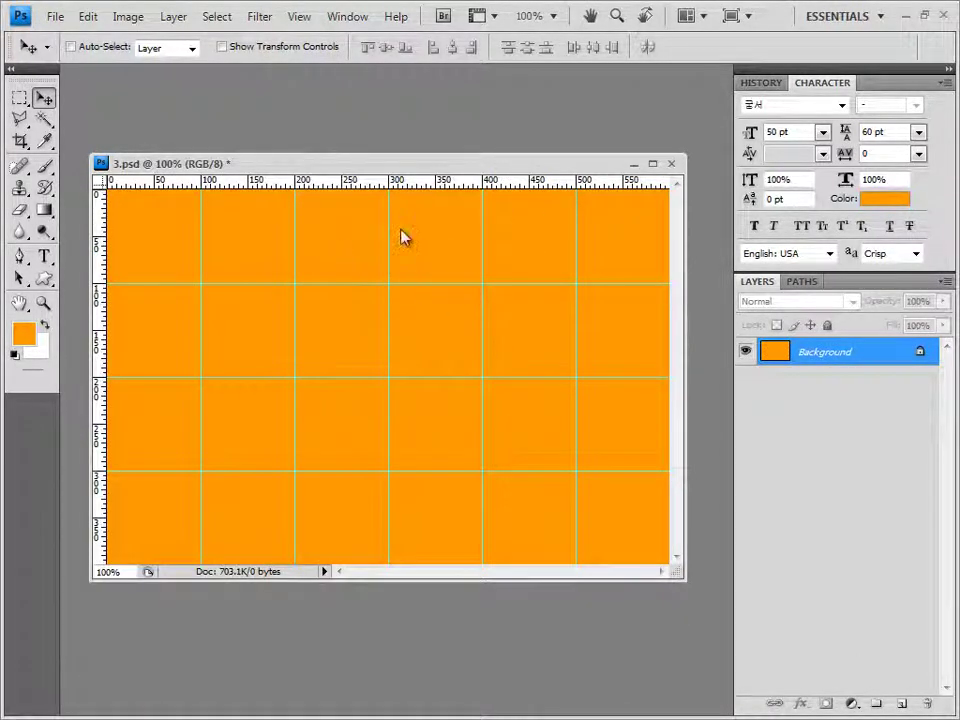
pyautogui.hotkey('ctrl', 'v')
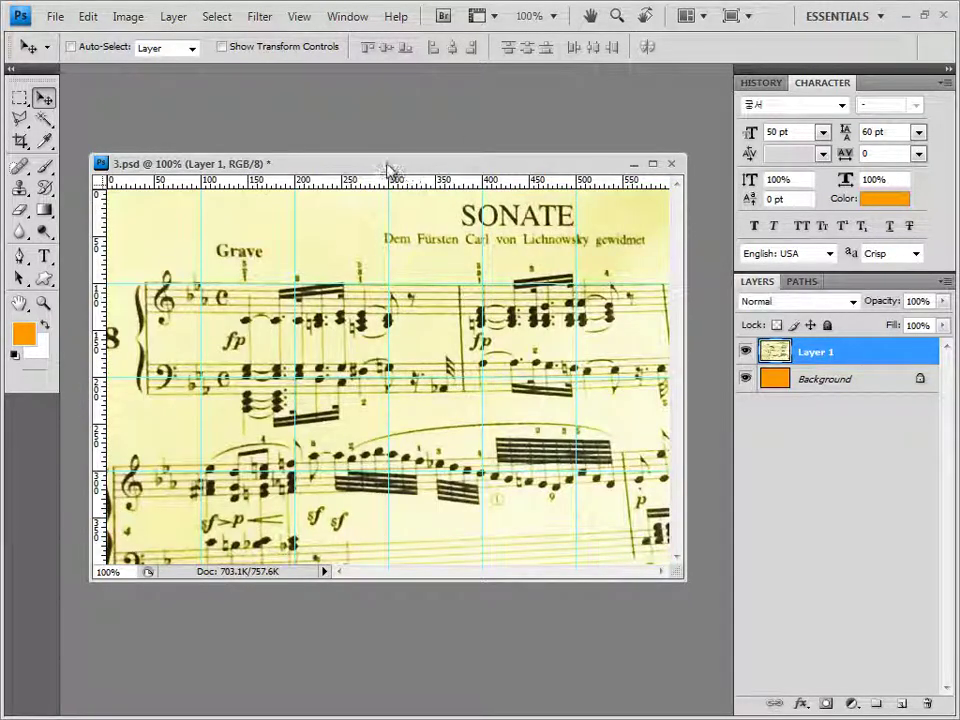
# - Apply a Texturizer filter to the sheet music layer with Canvas texture, scaling 100%, relief 4 and top light, and set its opacity to 60%
pyautogui.click(259, 17)
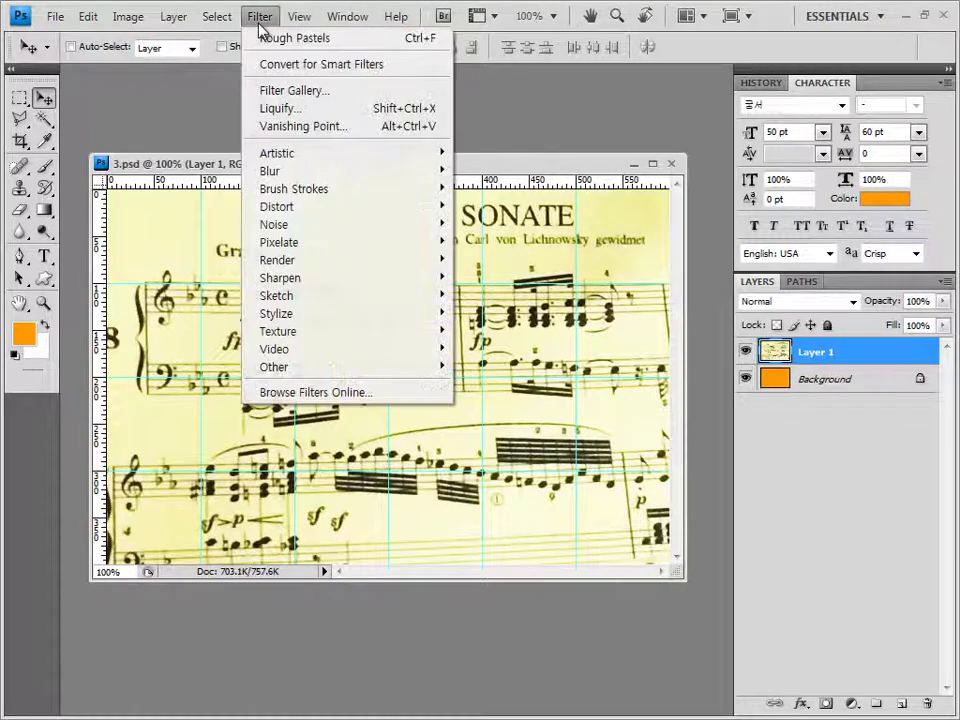
pyautogui.moveTo(420, 331)
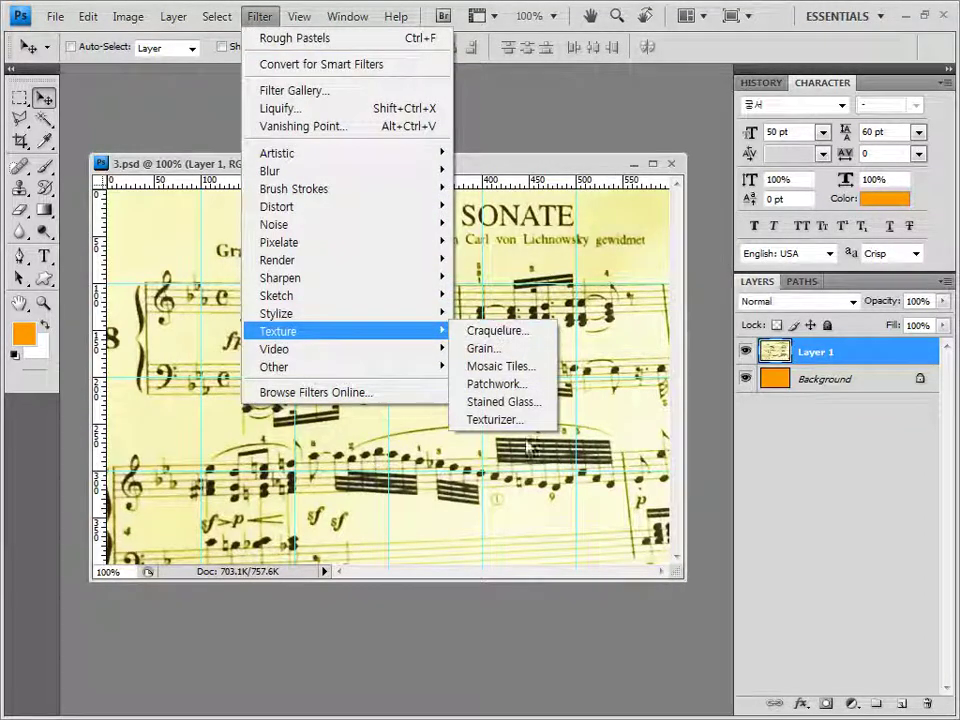
pyautogui.click(494, 420)
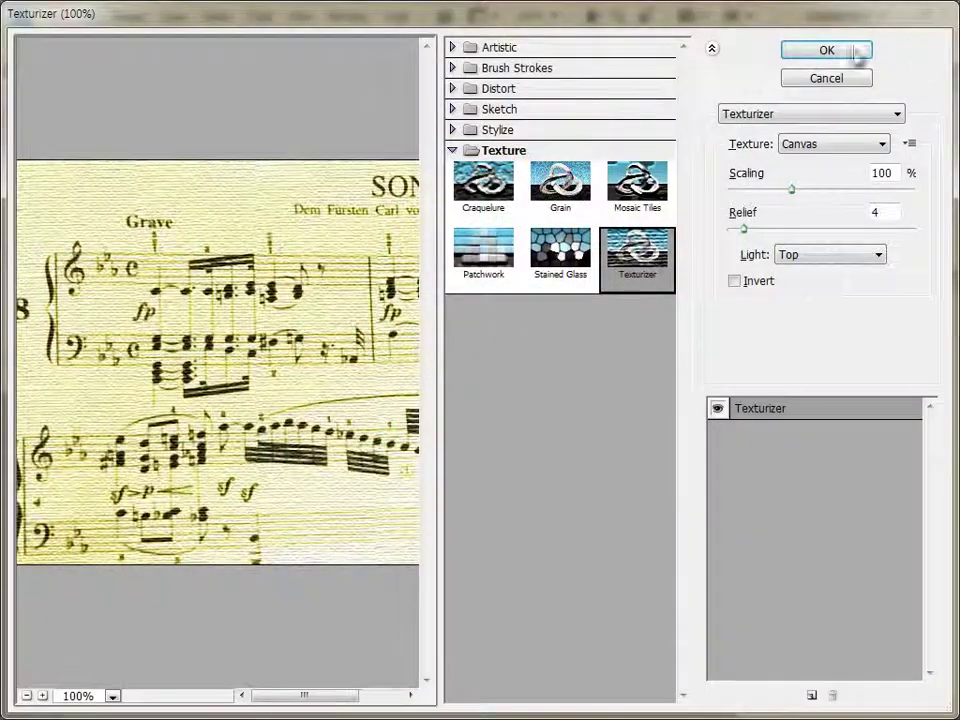
pyautogui.click(826, 51)
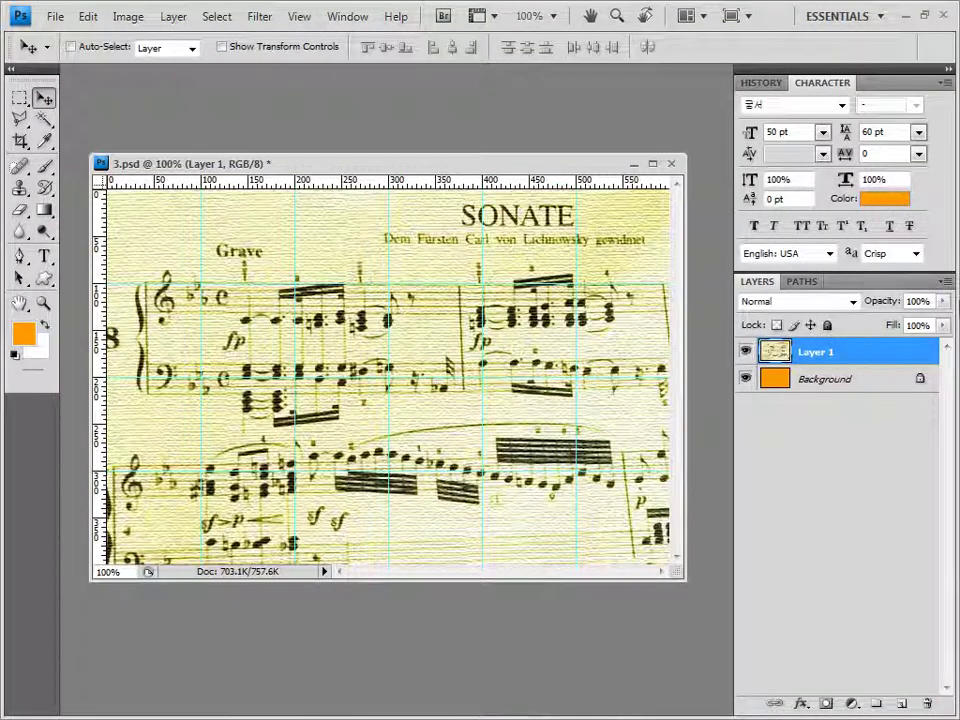
pyautogui.click(937, 298)
pyautogui.write('60')
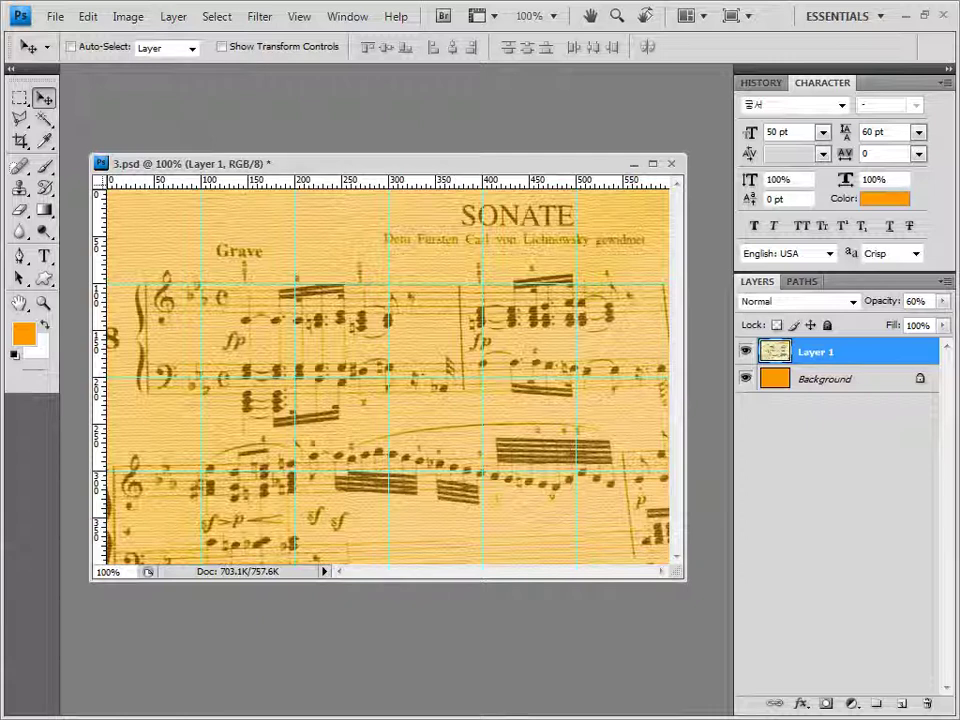
# - Copy all of 1급-8.jpg into 3.psd as a new layer and position it with its left edge at about 250 pixels
pyautogui.hotkey('alt', 'Tab')
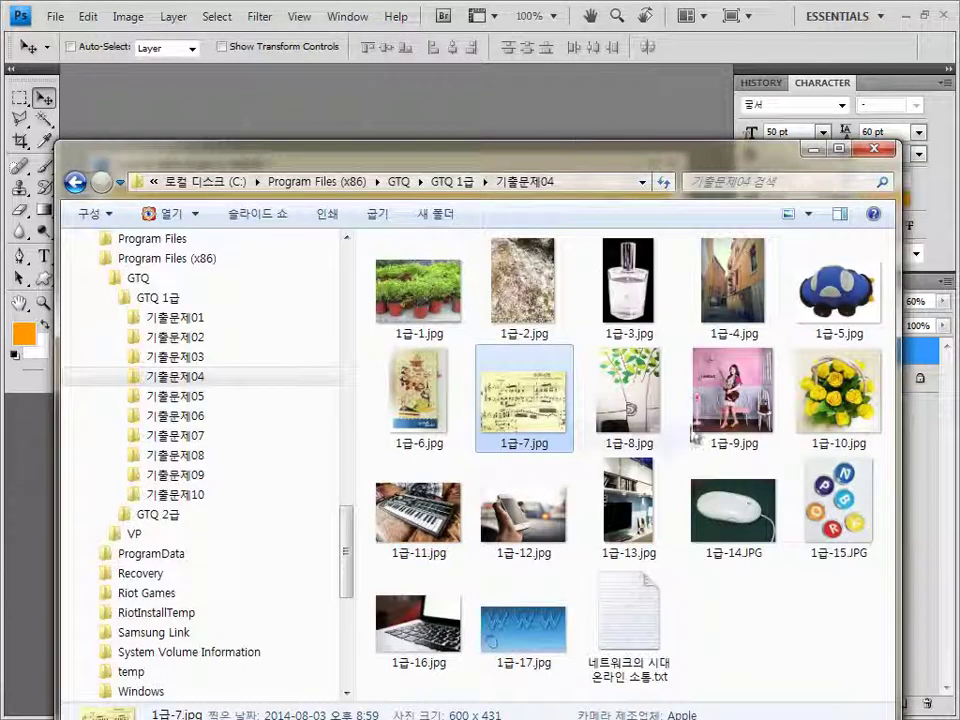
pyautogui.moveTo(628, 395); pyautogui.dragTo(237, 110)
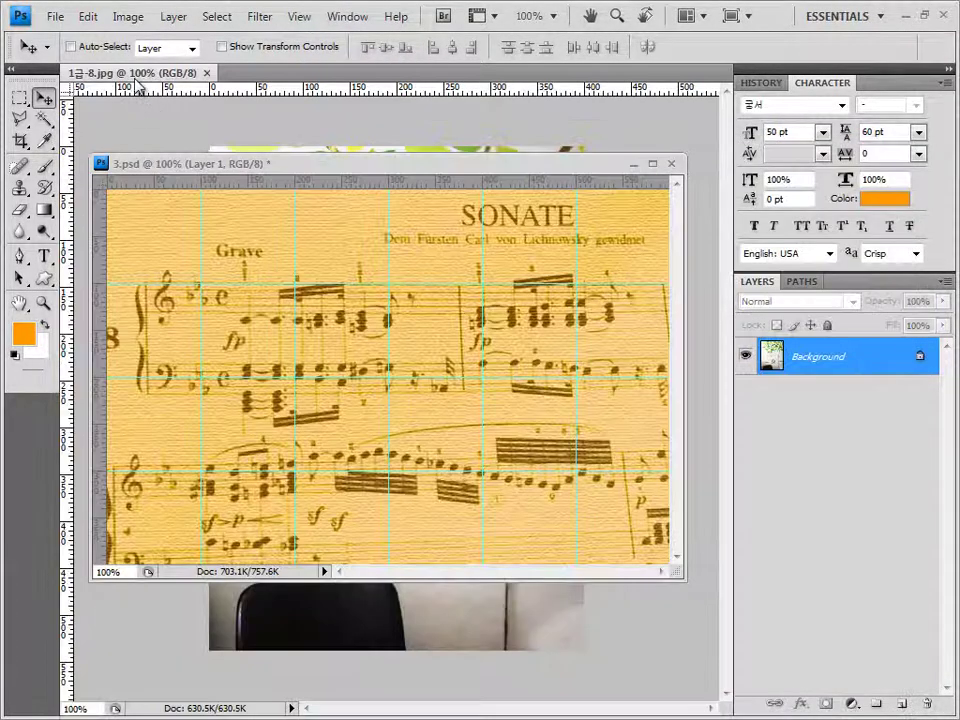
pyautogui.moveTo(154, 65); pyautogui.dragTo(235, 186)
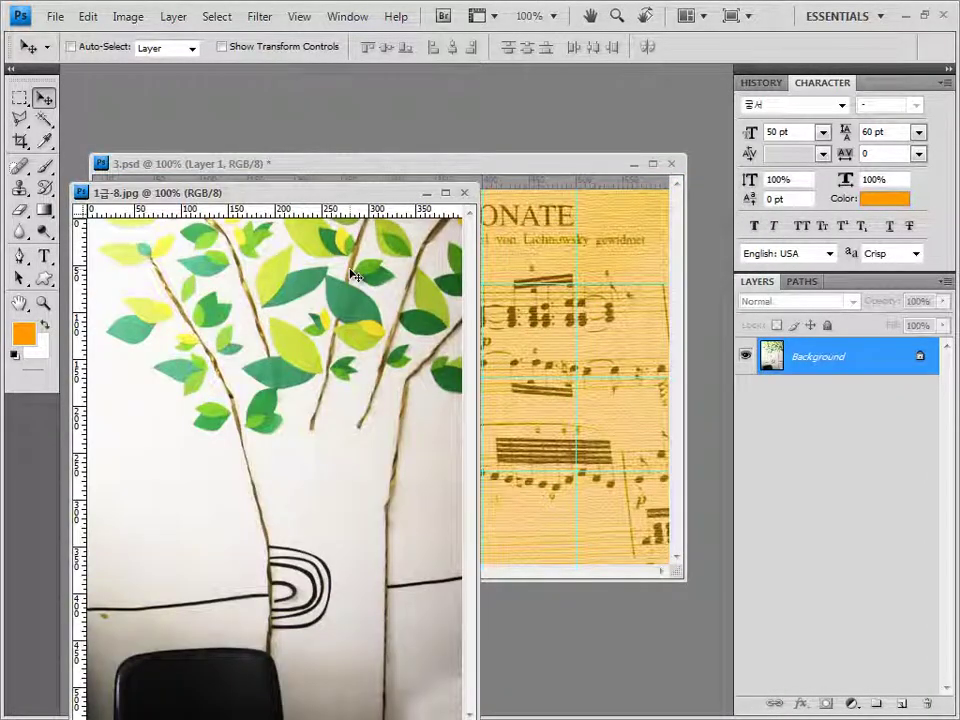
pyautogui.hotkey('ctrl', 'a')
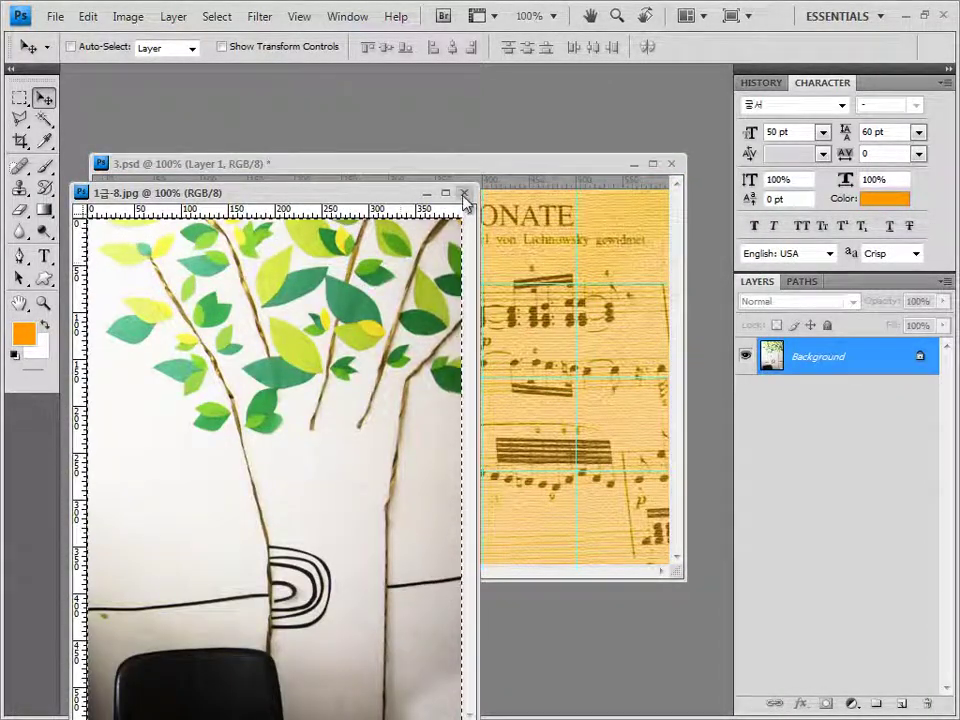
pyautogui.click(463, 193)
pyautogui.hotkey('ctrl', 'v')
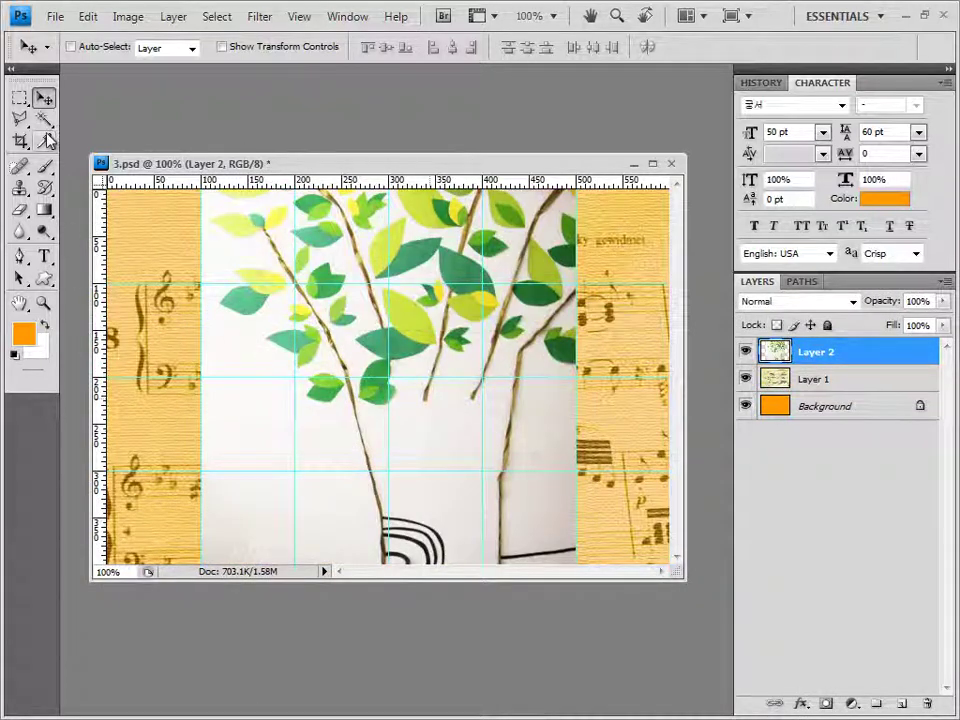
pyautogui.moveTo(437, 451); pyautogui.dragTo(534, 358)
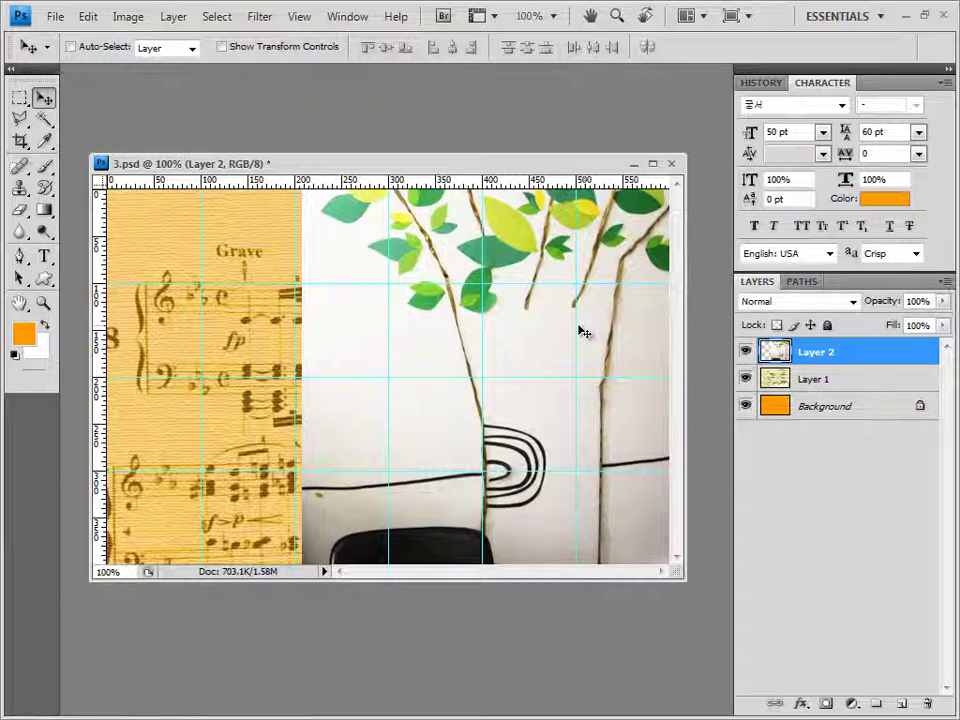
pyautogui.hotkey('ctrl', 'z')
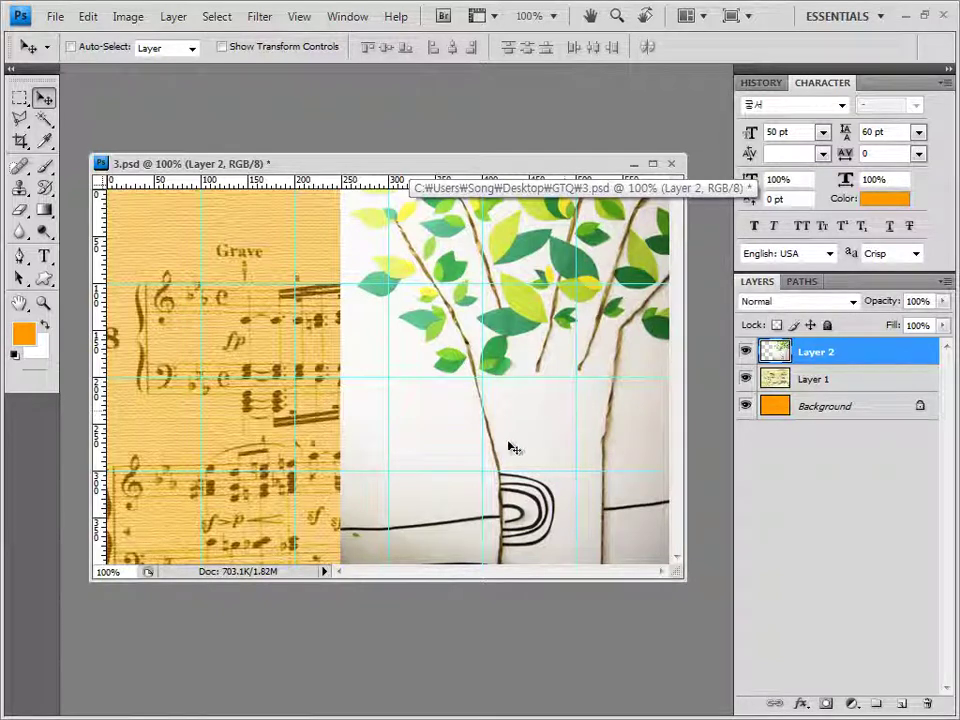
# - Add a layer mask to the tree layer and set up a linear white-to-black foreground-to-background gradient with Reverse off
pyautogui.click(826, 706)
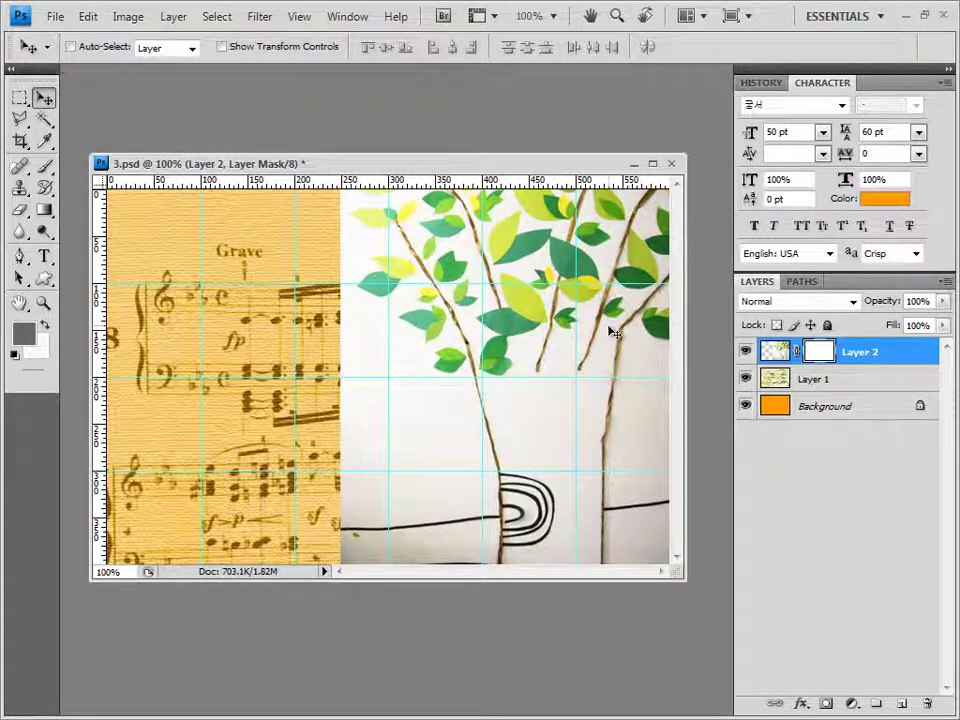
pyautogui.click(15, 352)
pyautogui.click(38, 328)
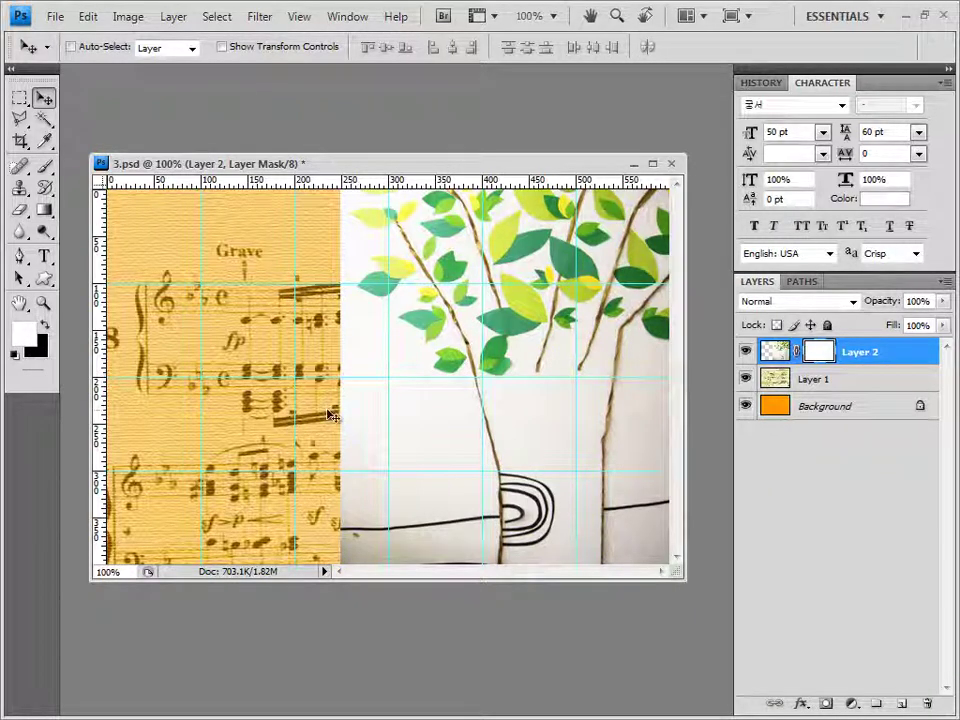
pyautogui.click(45, 215)
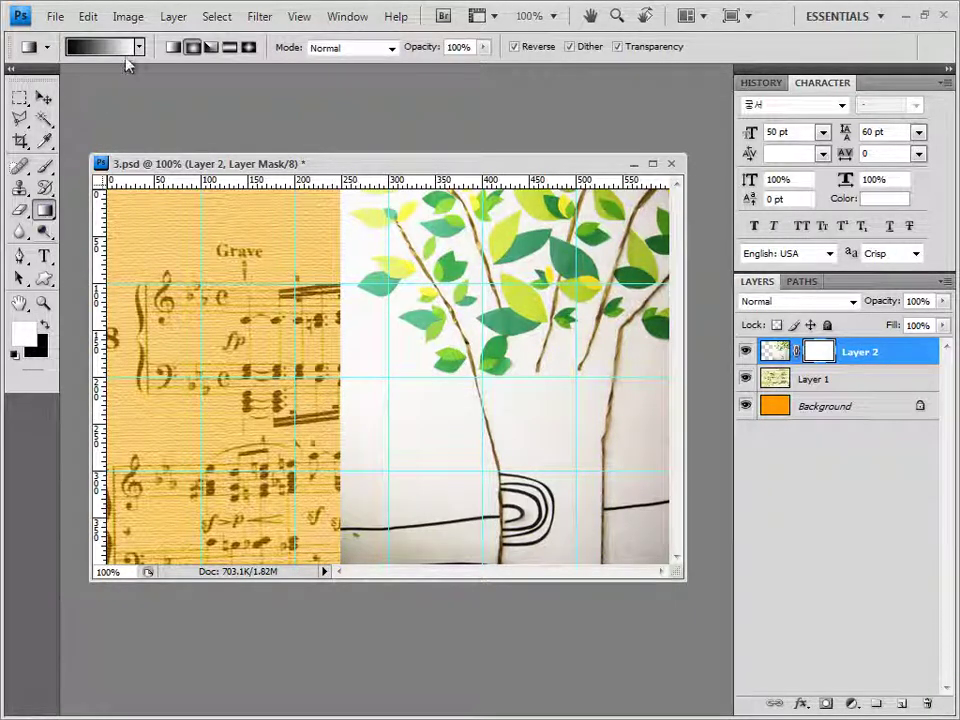
pyautogui.click(139, 47)
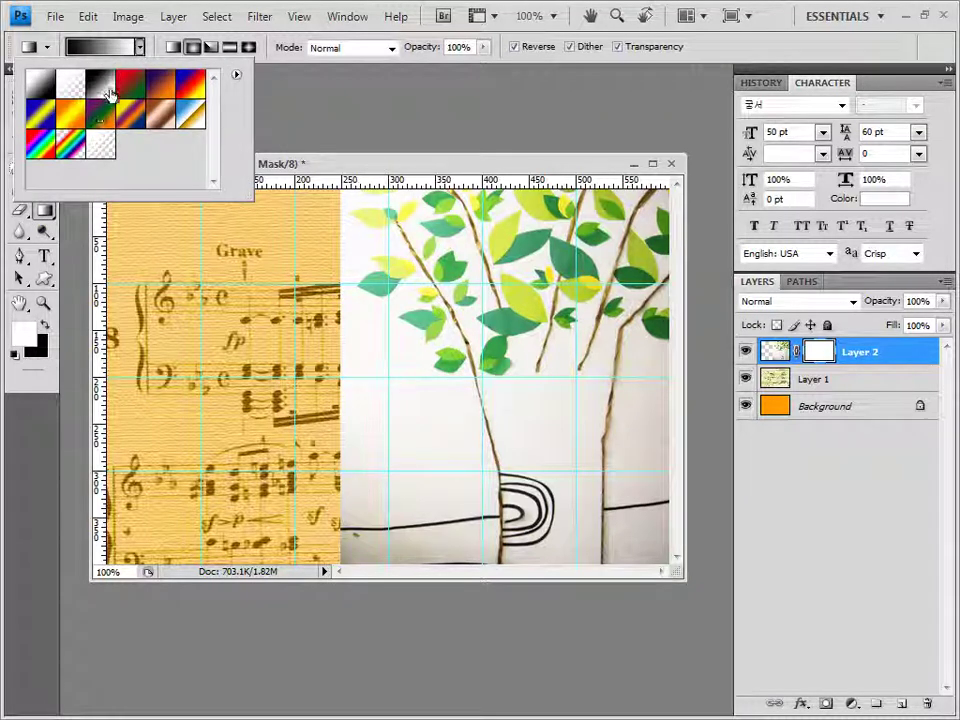
pyautogui.click(42, 82)
pyautogui.click(407, 171)
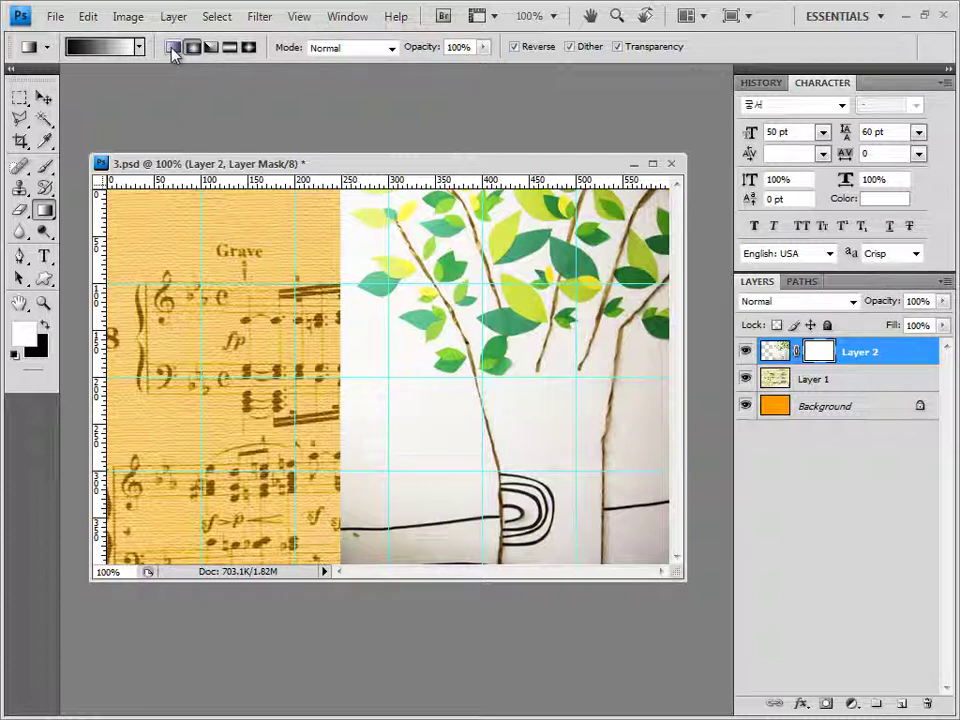
pyautogui.click(515, 47)
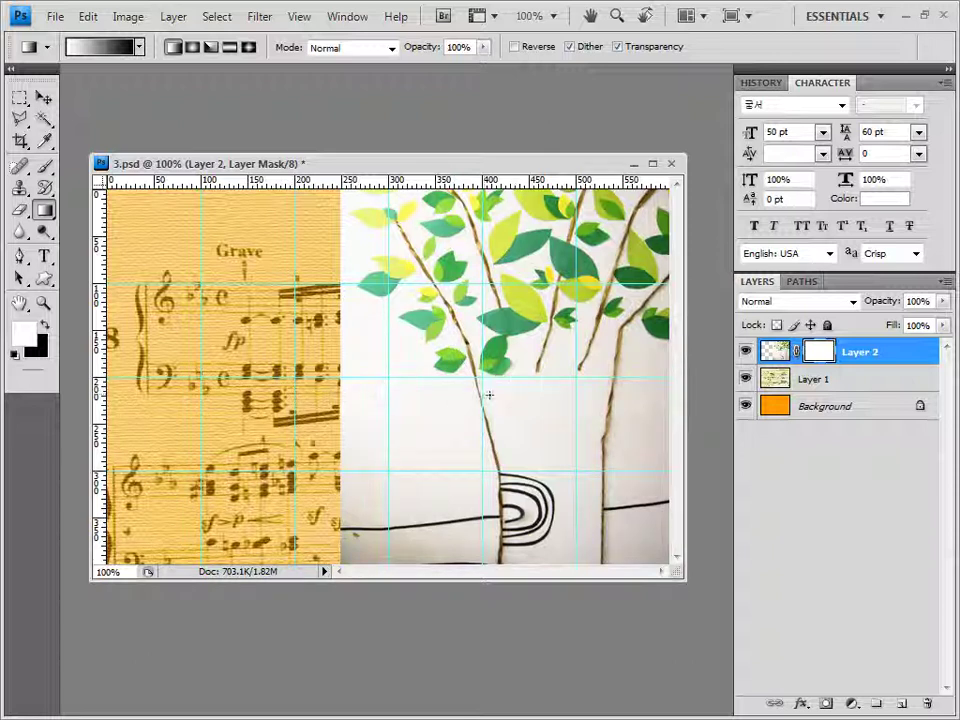
# - Fade the tree layer's mask with the gradient, redrawing it until it runs from about 455 to 315 pixels horizontally
pyautogui.moveTo(505, 382); pyautogui.dragTo(345, 380)
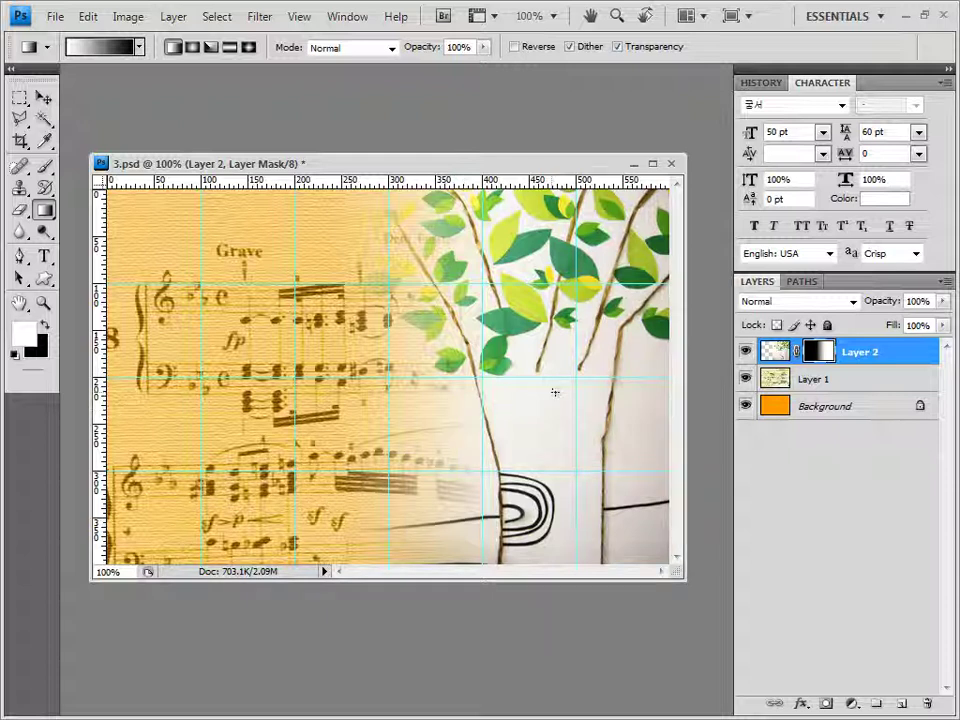
pyautogui.moveTo(556, 392); pyautogui.dragTo(441, 389)
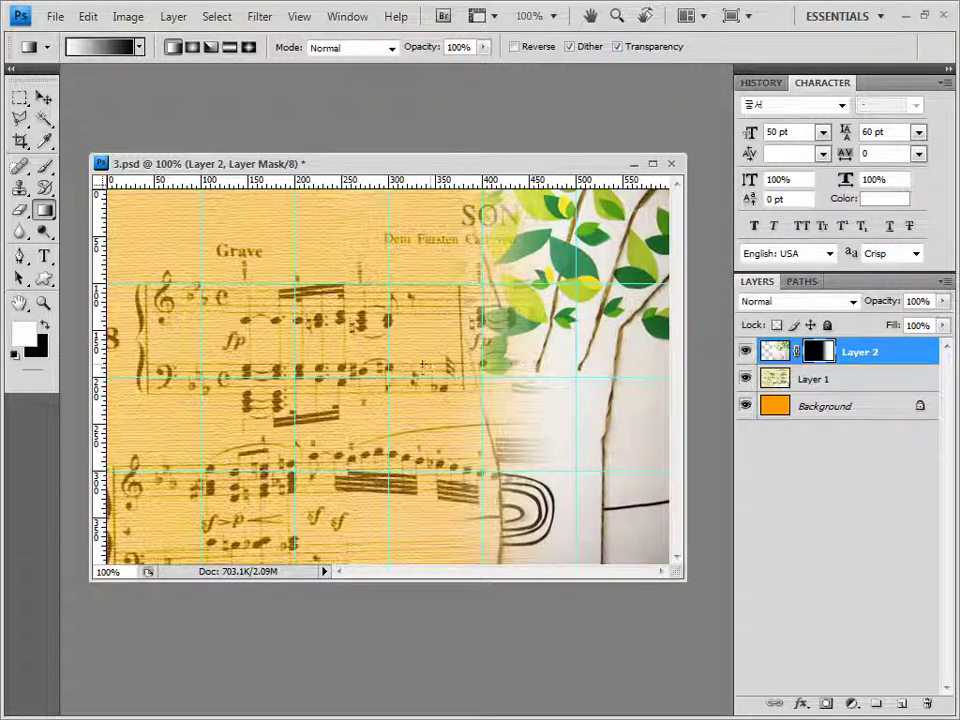
pyautogui.moveTo(534, 401); pyautogui.dragTo(405, 300)
pyautogui.moveTo(533, 399); pyautogui.dragTo(475, 353)
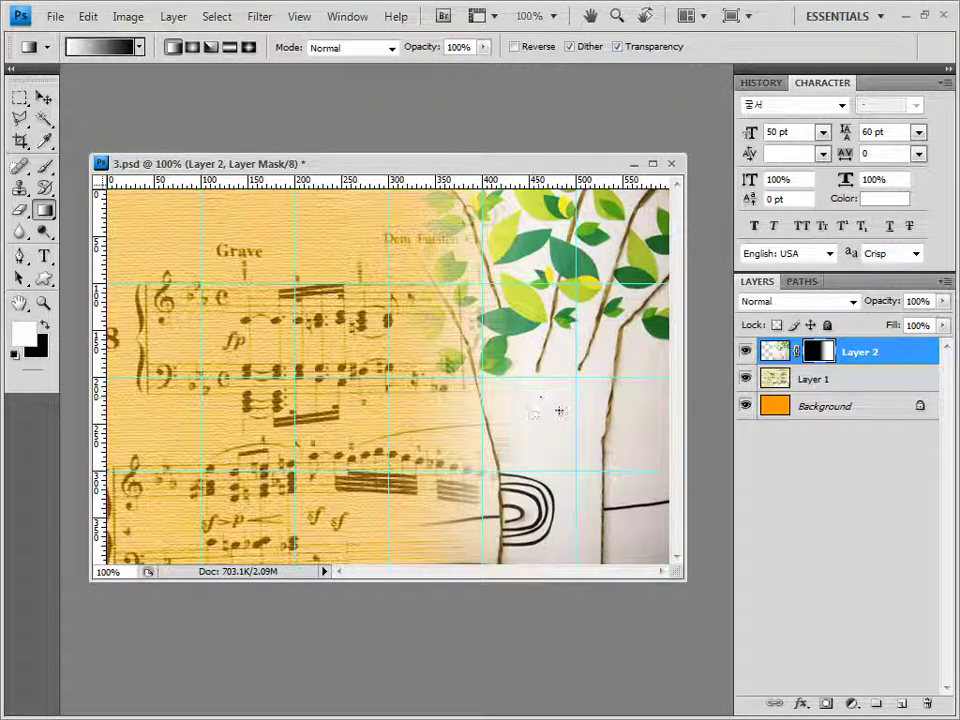
pyautogui.moveTo(535, 397); pyautogui.dragTo(403, 423)
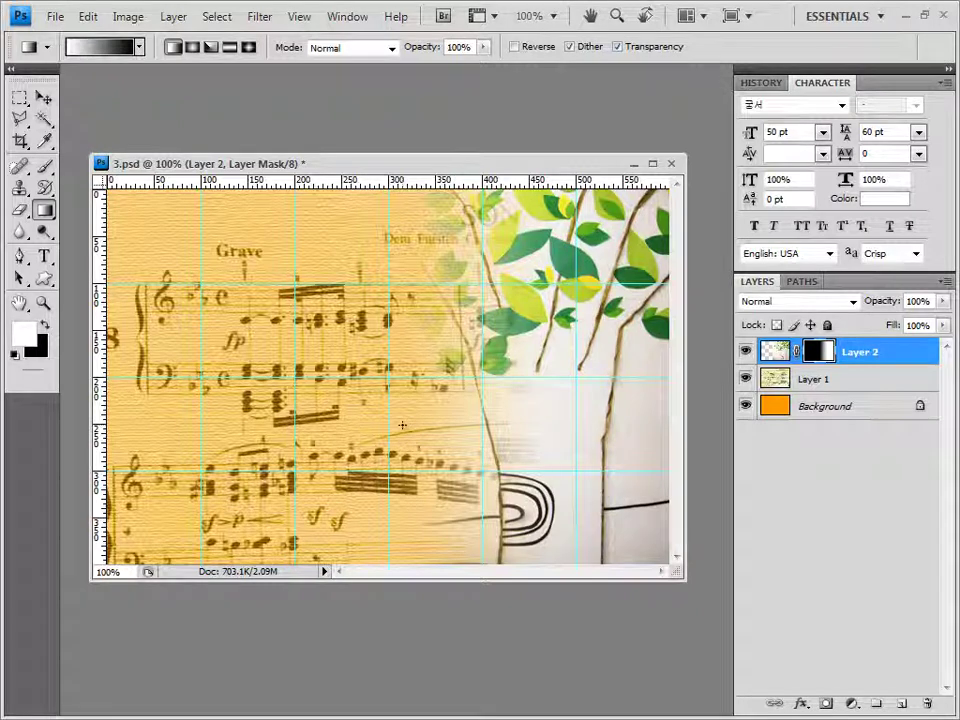
# - Set the masked tree layer's opacity to 70% and switch to the Move tool
pyautogui.click(942, 301)
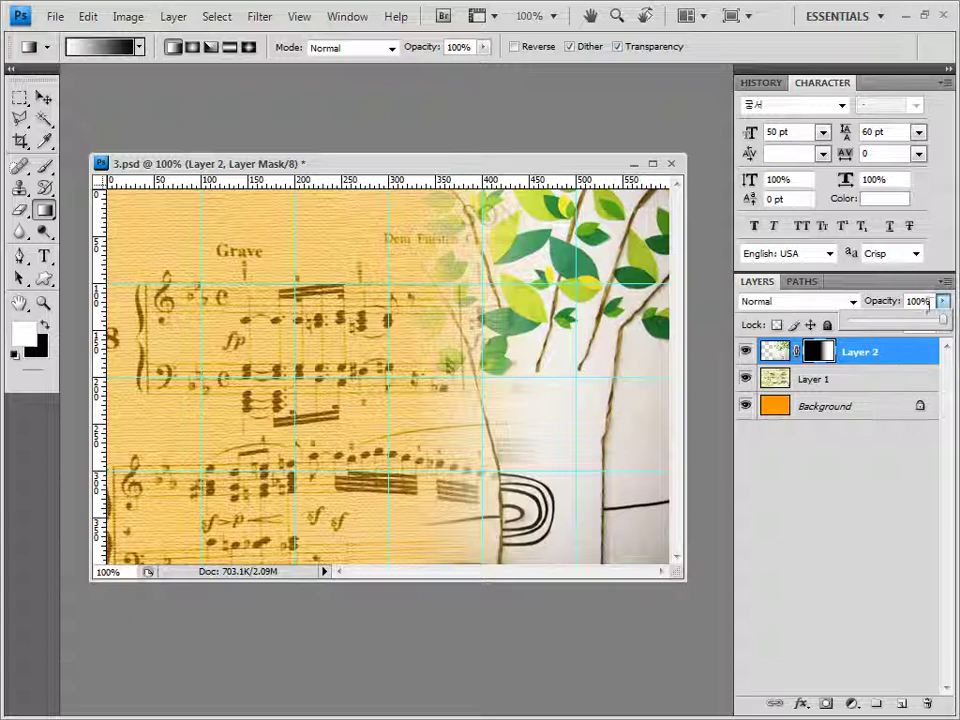
pyautogui.write('70')
pyautogui.press('Return')
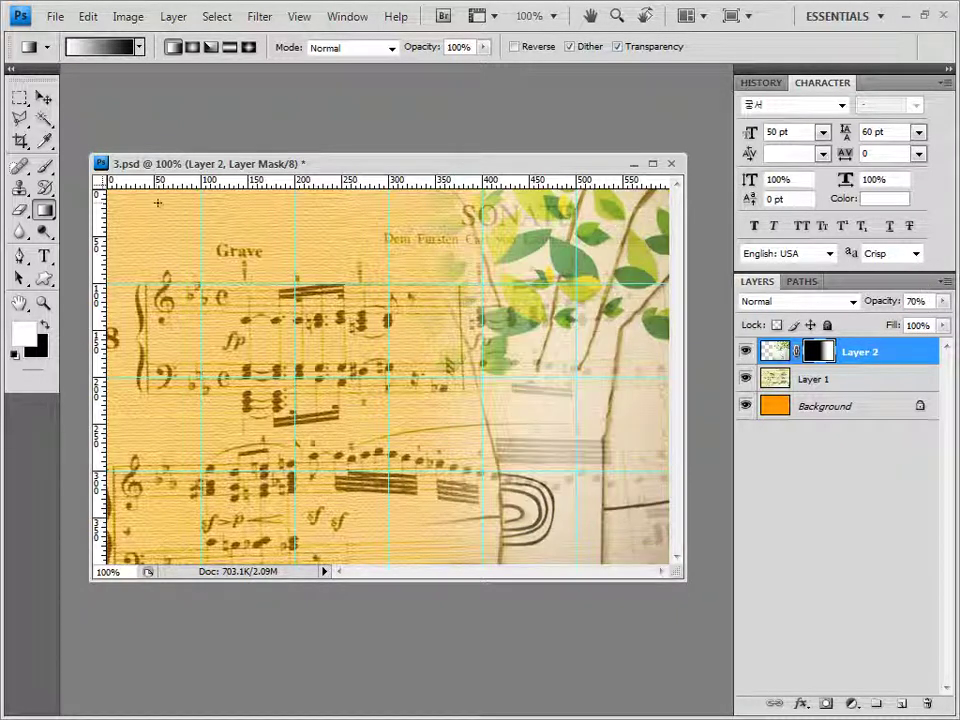
pyautogui.press('v')
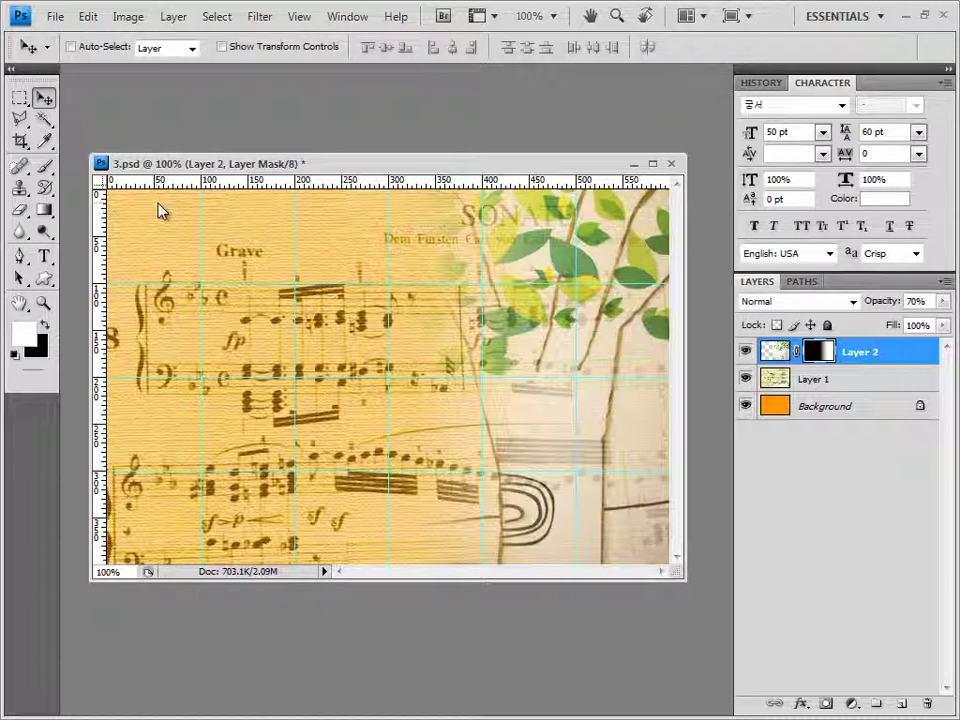
pyautogui.hotkey('alt', 'Tab')
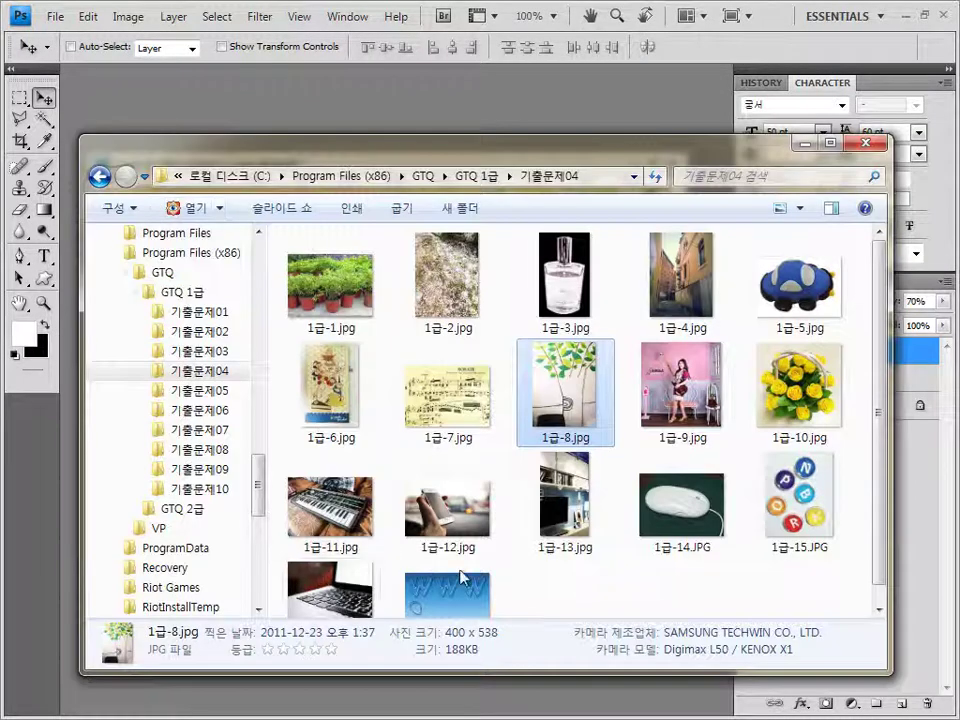
pyautogui.click(682, 420)
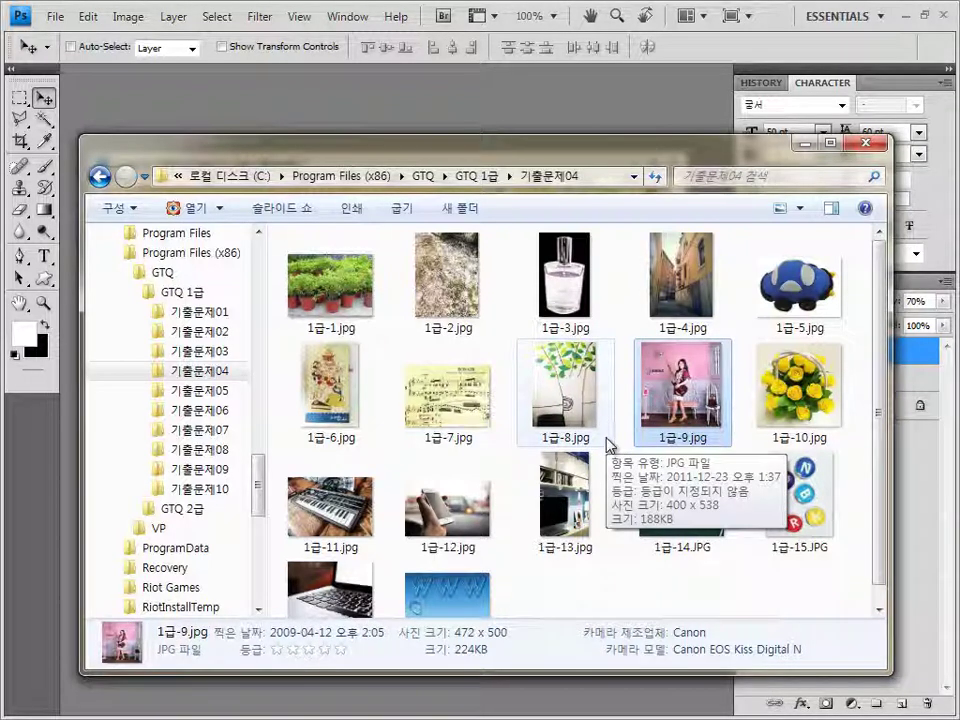
pyautogui.click(505, 112)
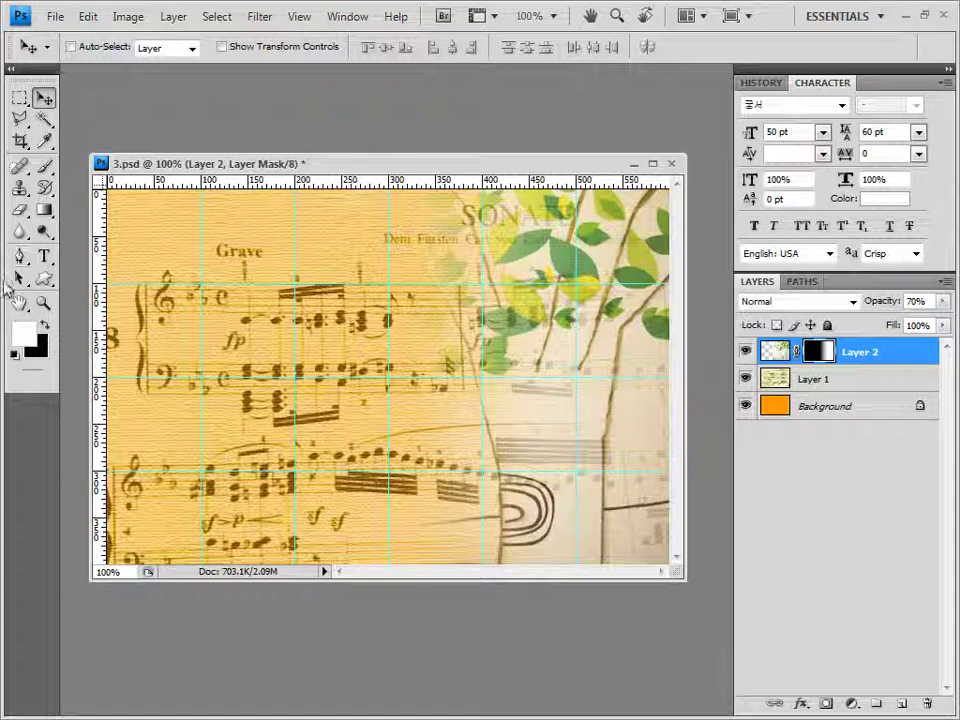
# - Load the Frames set of custom shapes and choose the landscape rectangular frame with the stepped upper edge
pyautogui.click(45, 281)
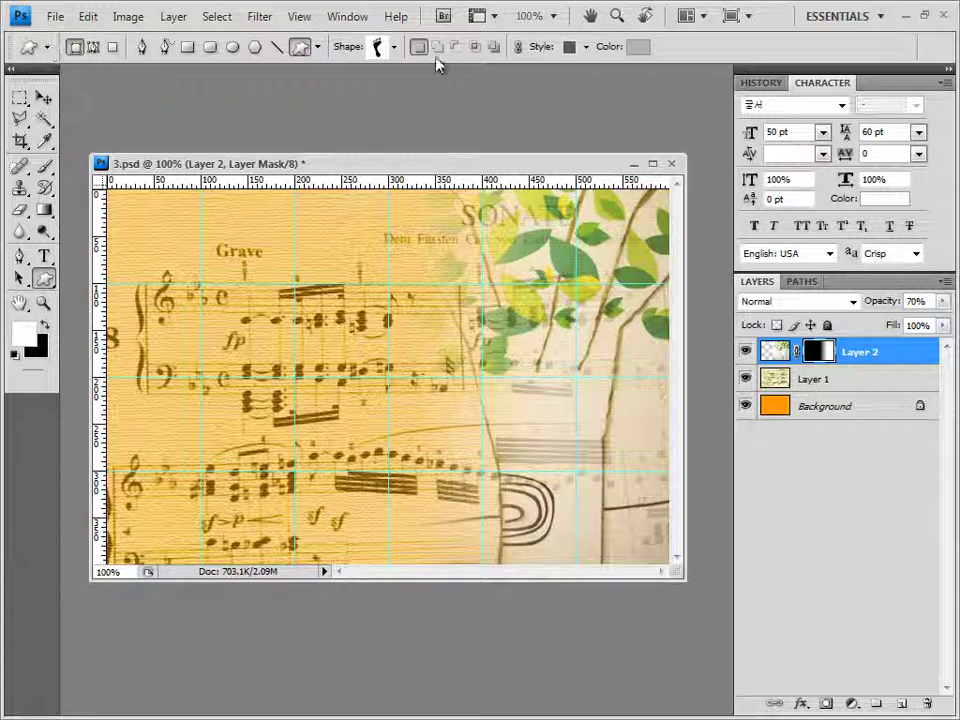
pyautogui.click(396, 48)
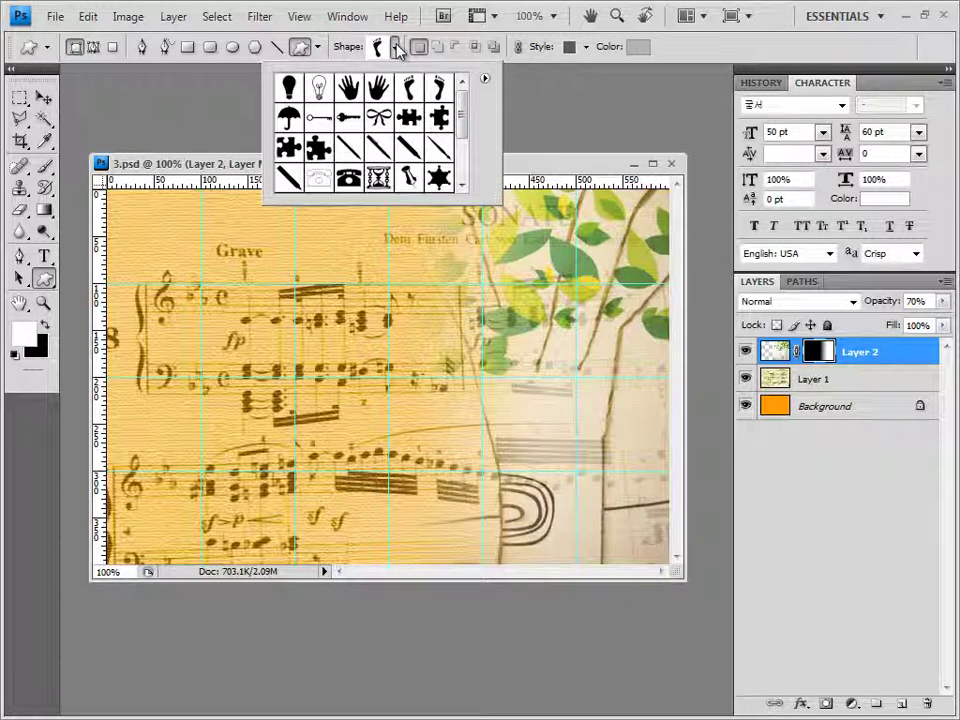
pyautogui.click(486, 80)
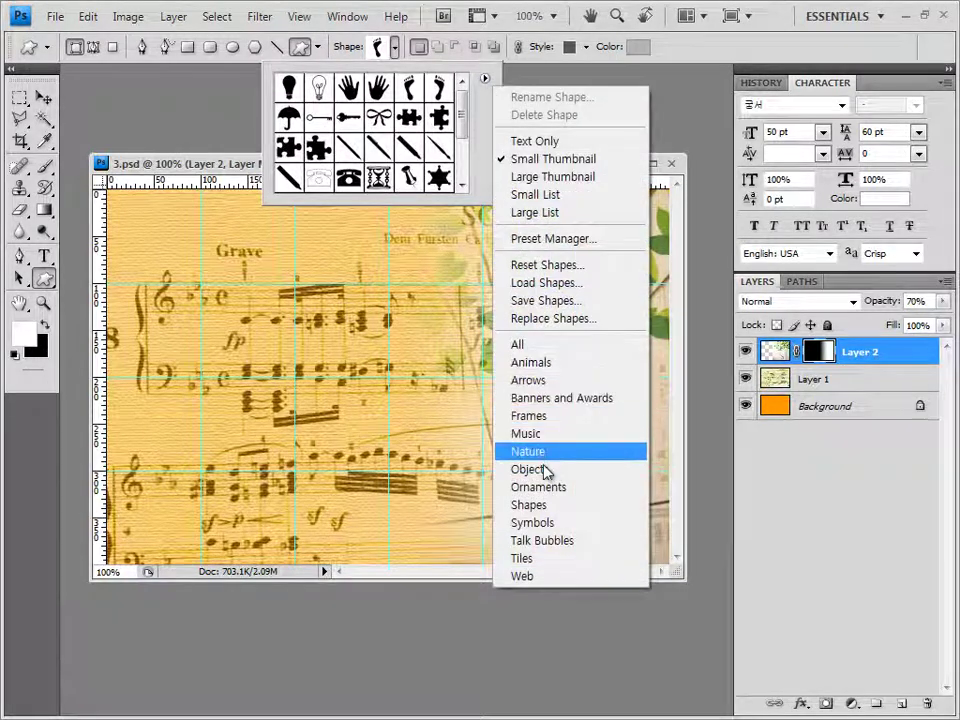
pyautogui.click(548, 415)
pyautogui.click(540, 430)
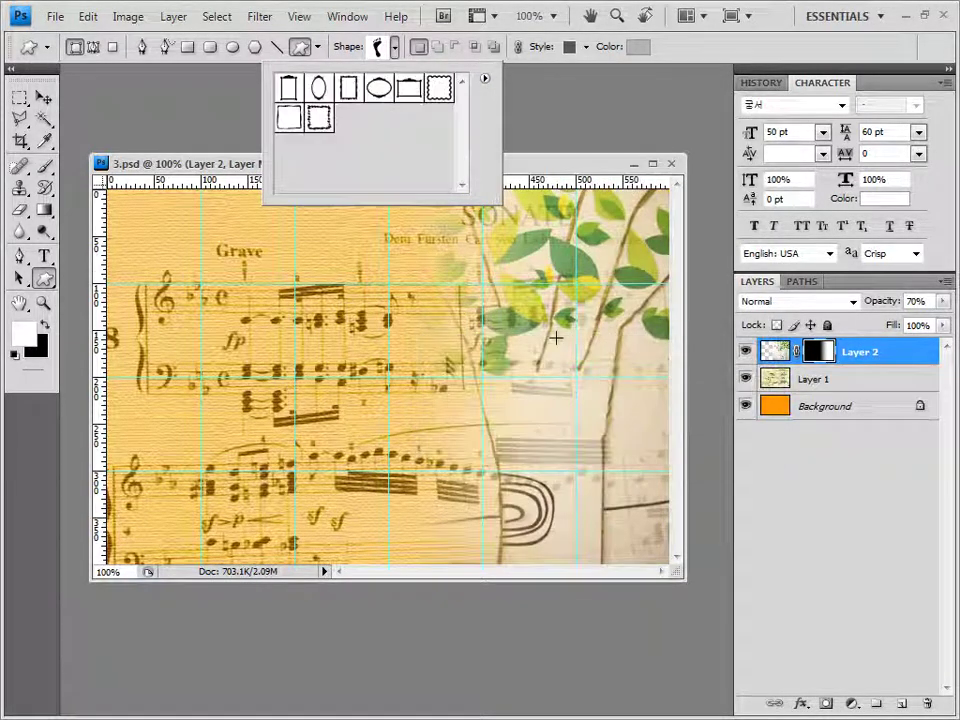
pyautogui.click(410, 94)
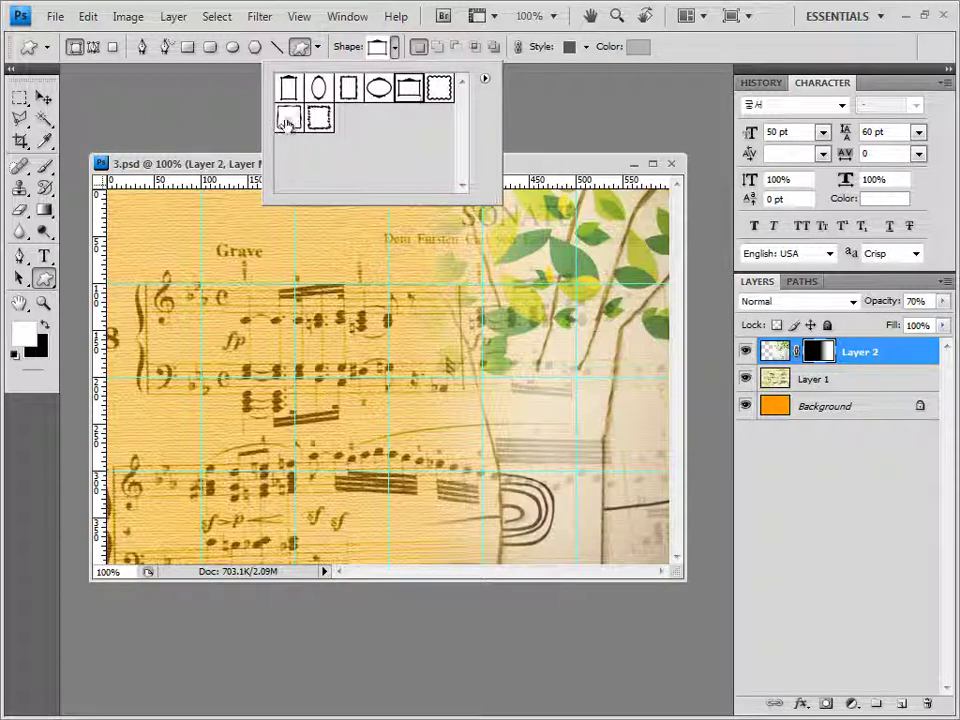
pyautogui.click(248, 168)
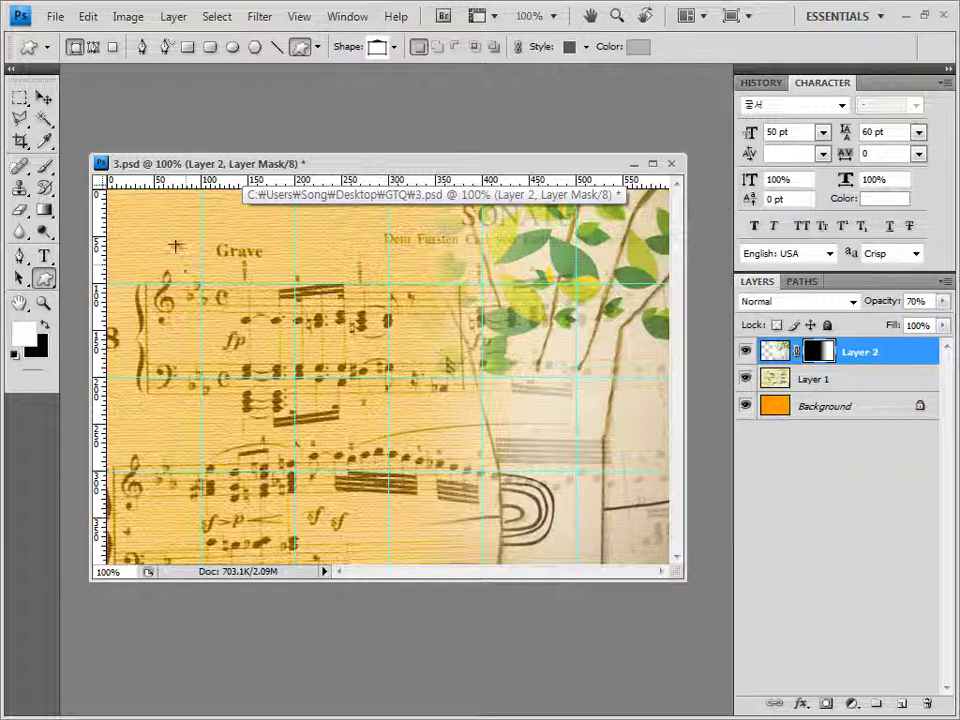
# - Draw the frame as a shape layer about 470 x 325 pixels in the canvas and clear its layer style
pyautogui.moveTo(282, 321); pyautogui.dragTo(611, 536)
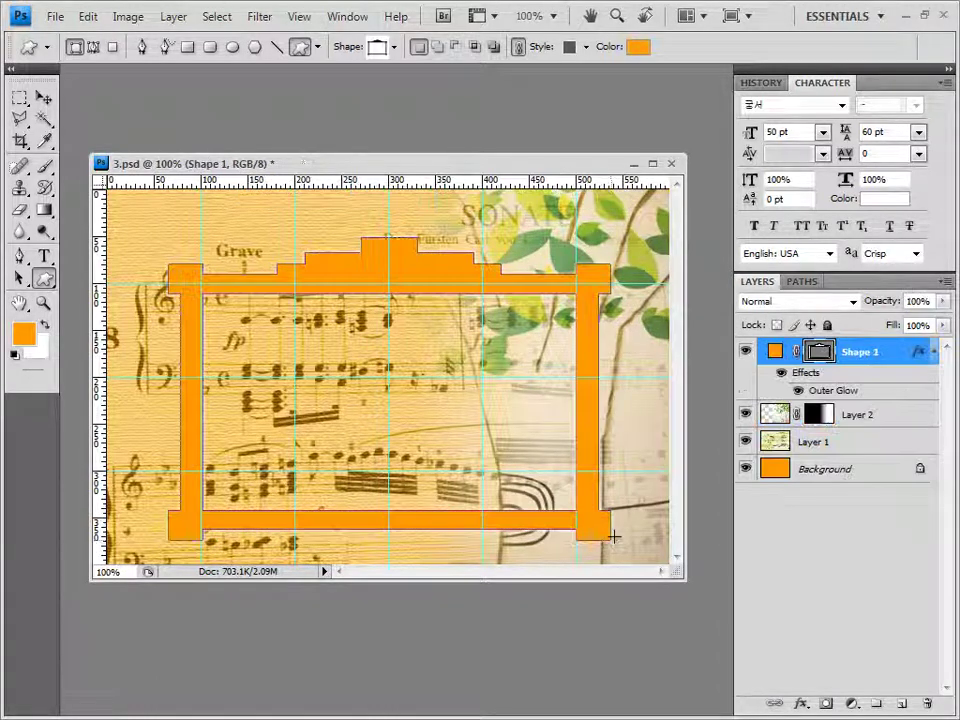
pyautogui.click(586, 47)
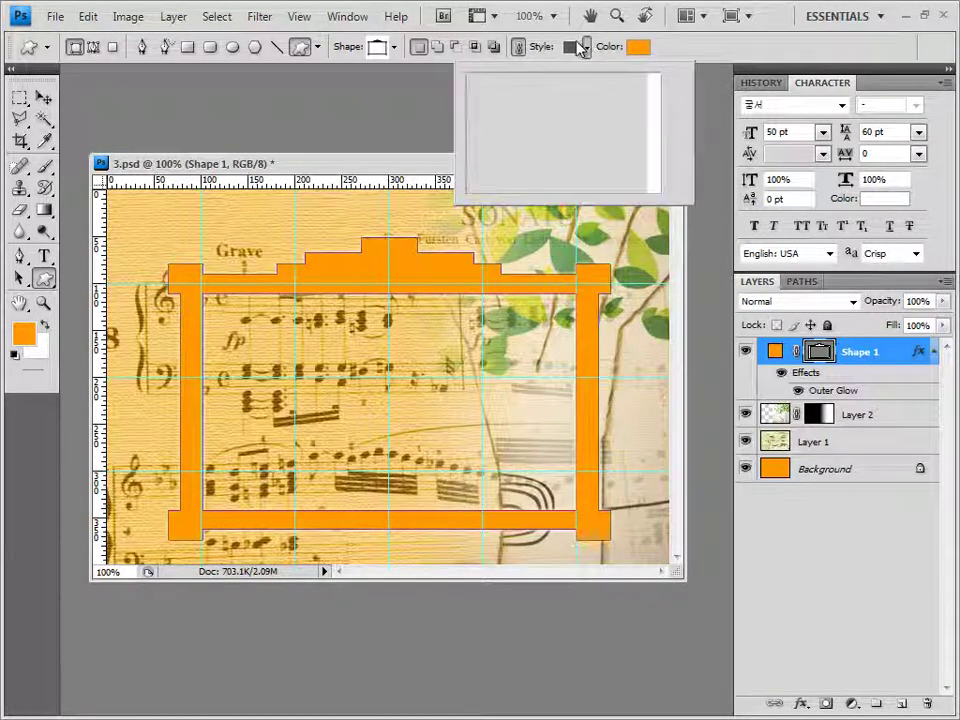
pyautogui.click(481, 88)
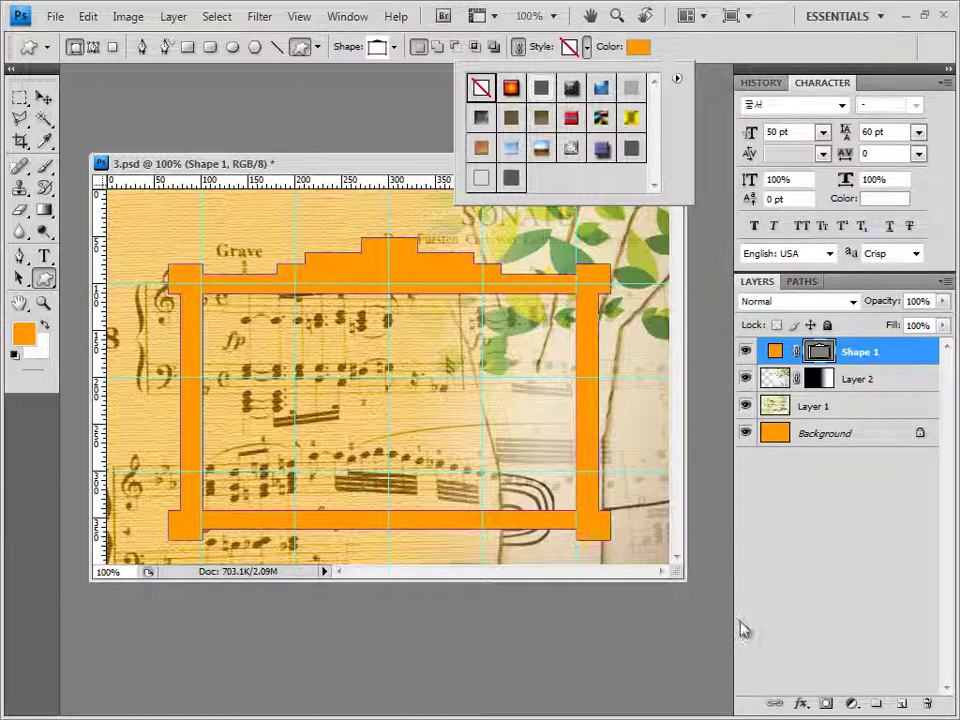
pyautogui.click(865, 360)
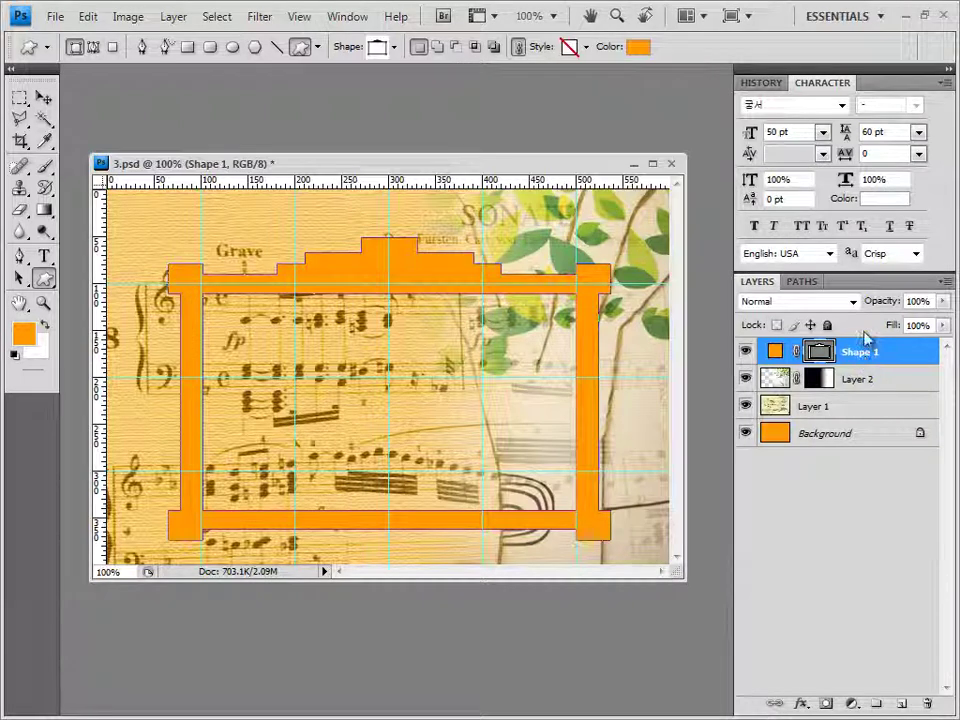
# - Add a Gradient Overlay to the frame shape and set the gradient's starting color stop to #006600
pyautogui.click(802, 705)
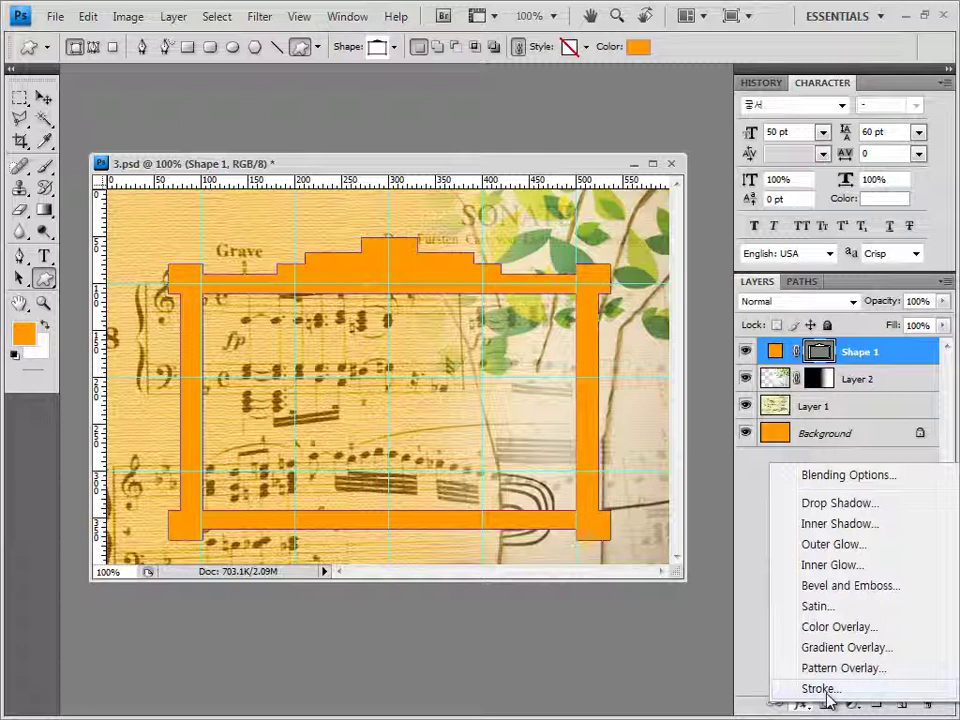
pyautogui.click(853, 648)
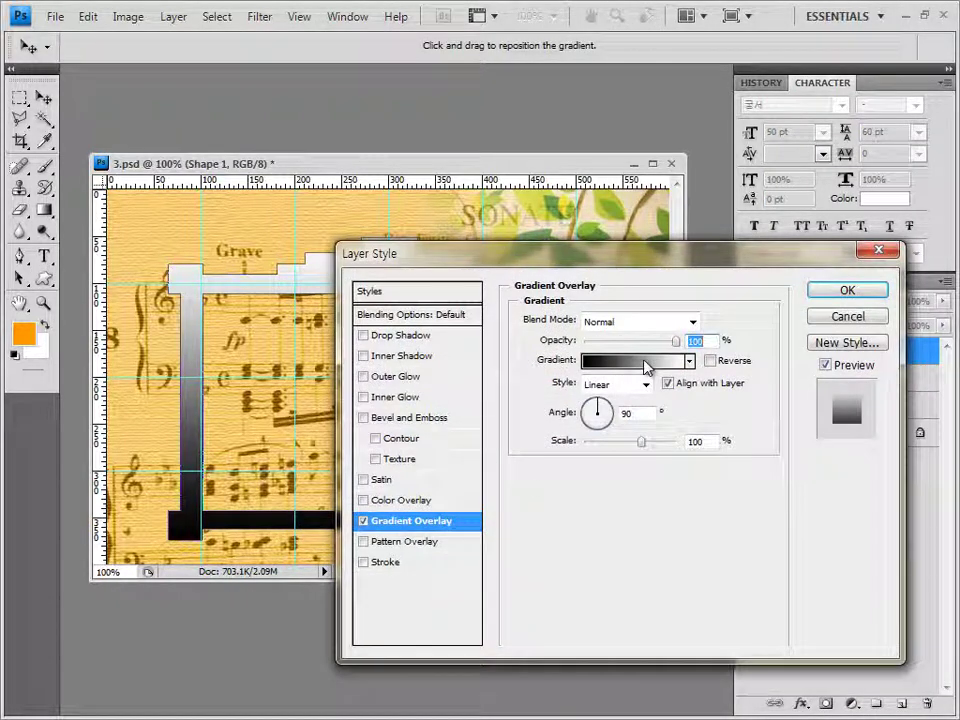
pyautogui.click(645, 361)
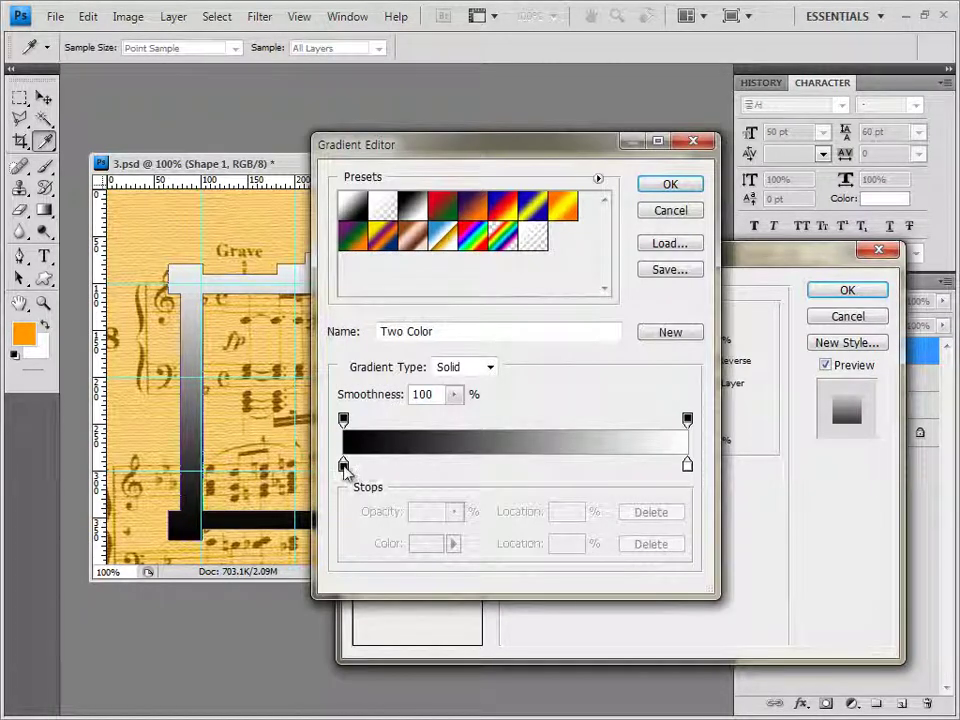
pyautogui.click(343, 464)
pyautogui.doubleClick(343, 464)
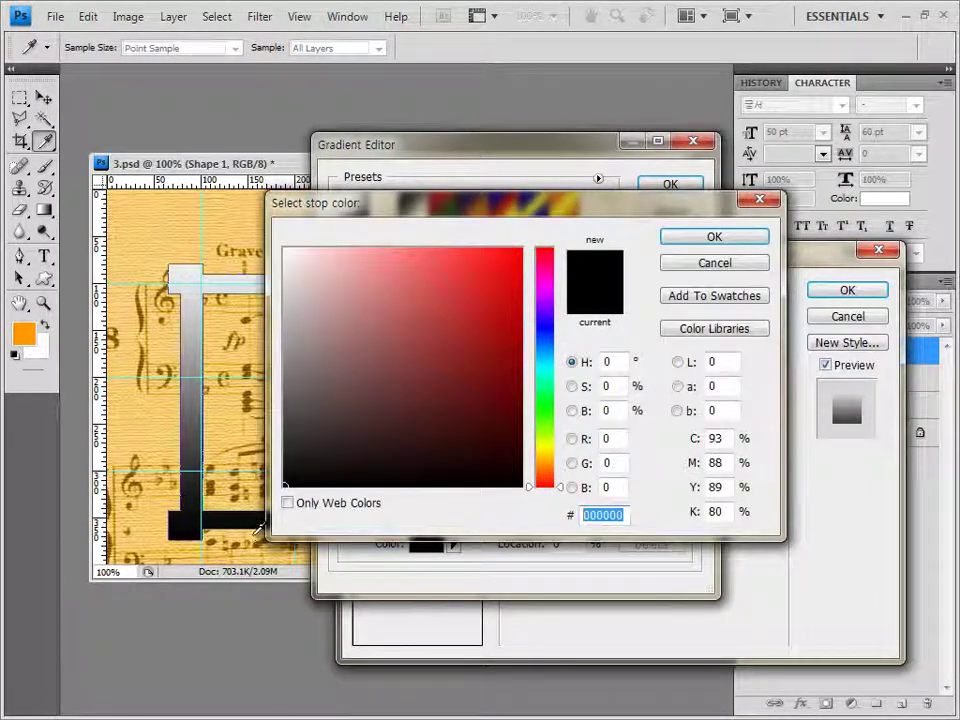
pyautogui.write('006600')
pyautogui.press('Return')
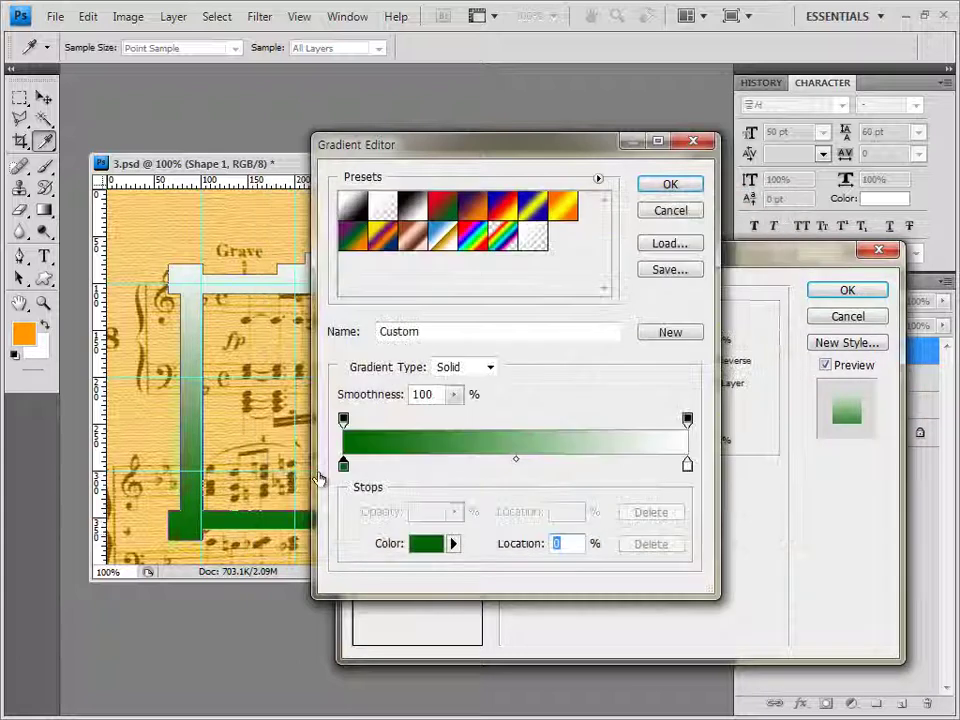
# - Set the overlay gradient's end color stop to #ffff00 and accept the edited gradient
pyautogui.click(687, 465)
pyautogui.doubleClick(687, 465)
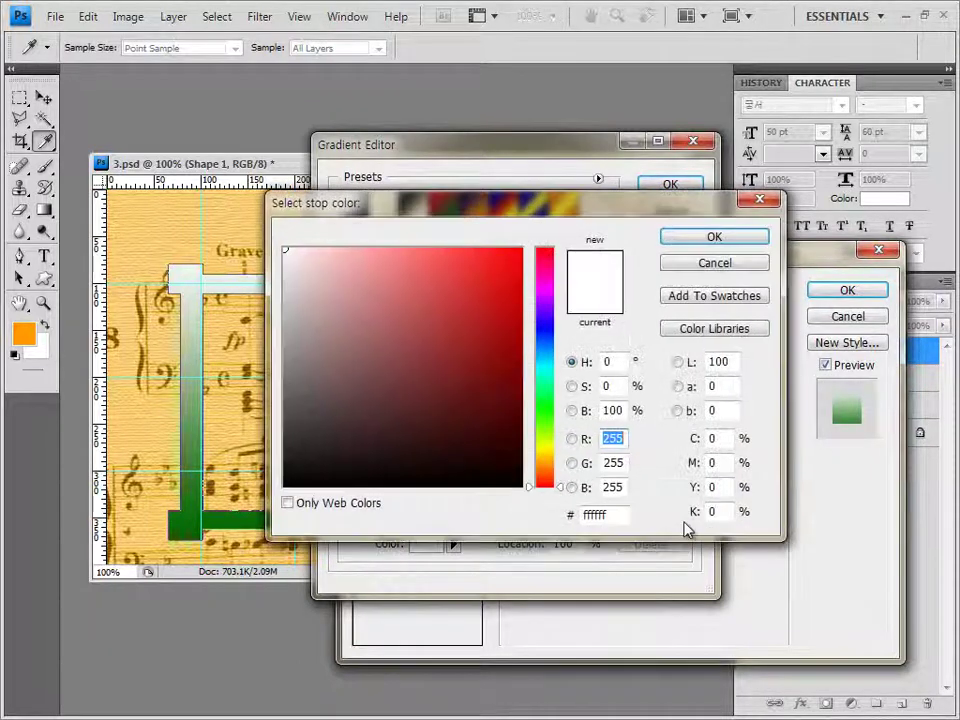
pyautogui.write('ffff')
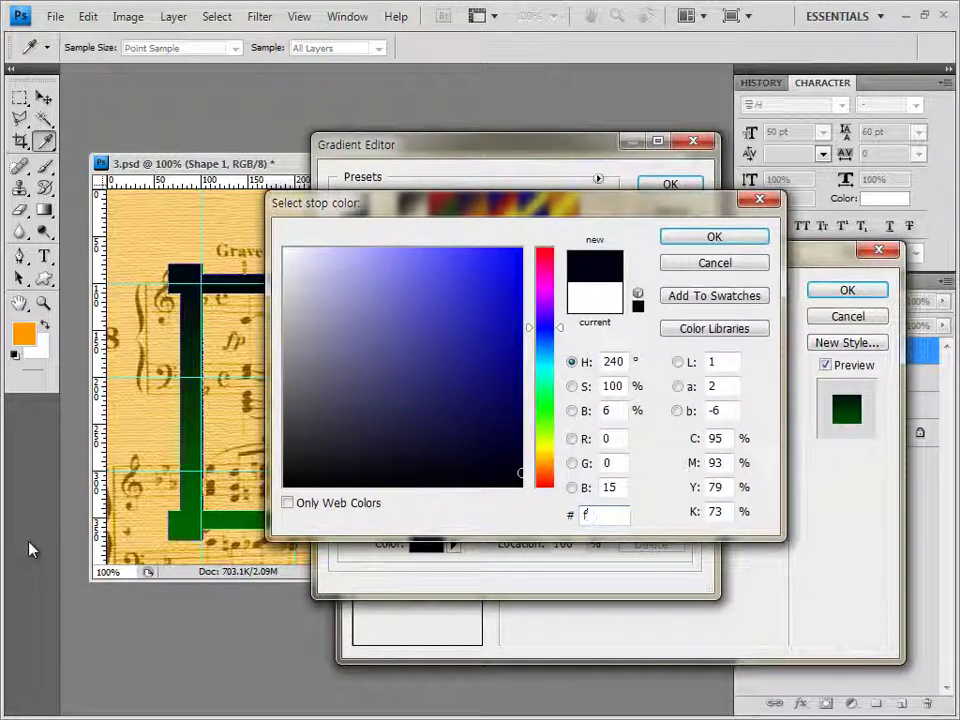
pyautogui.write('00')
pyautogui.press('Return')
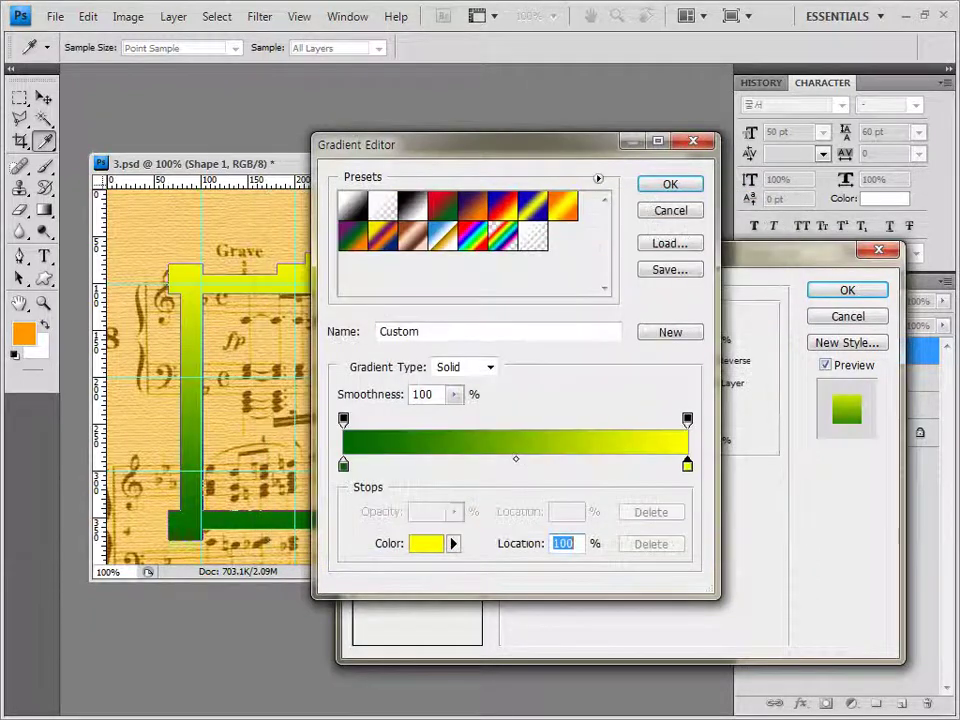
pyautogui.click(673, 188)
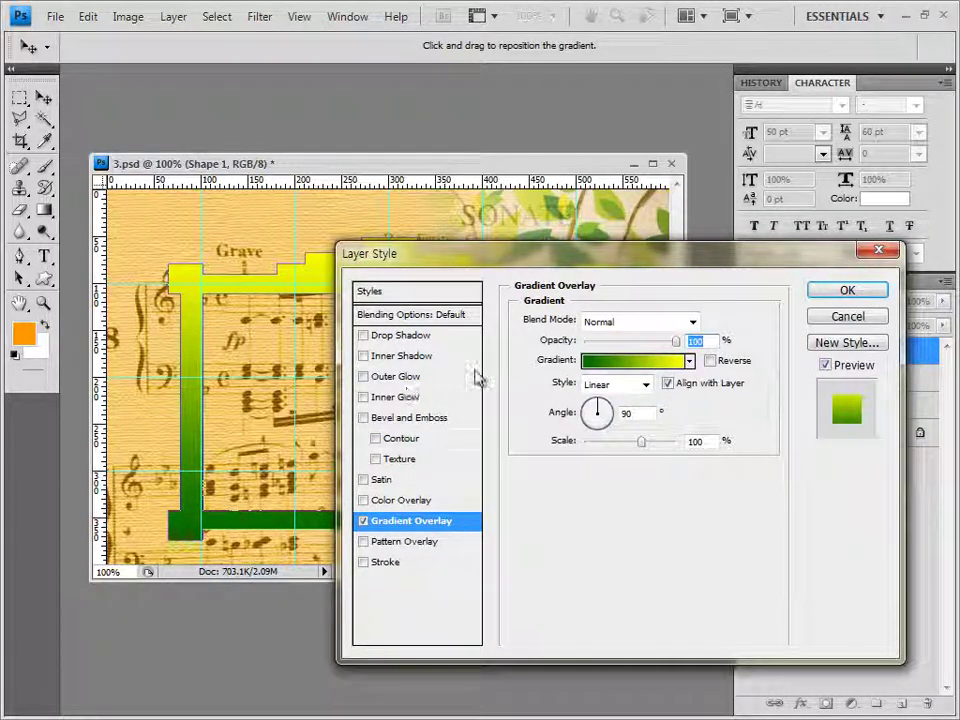
# - Add an Inner Shadow with default settings to the frame shape and resize the frame to about 495 x 285 pixels
pyautogui.click(418, 360)
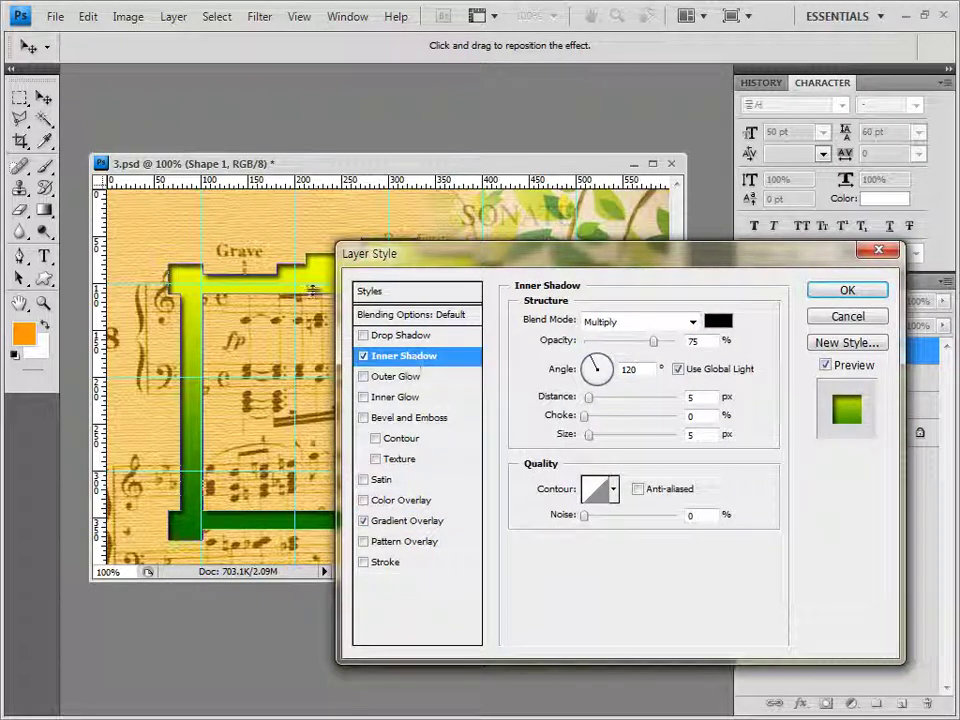
pyautogui.click(849, 291)
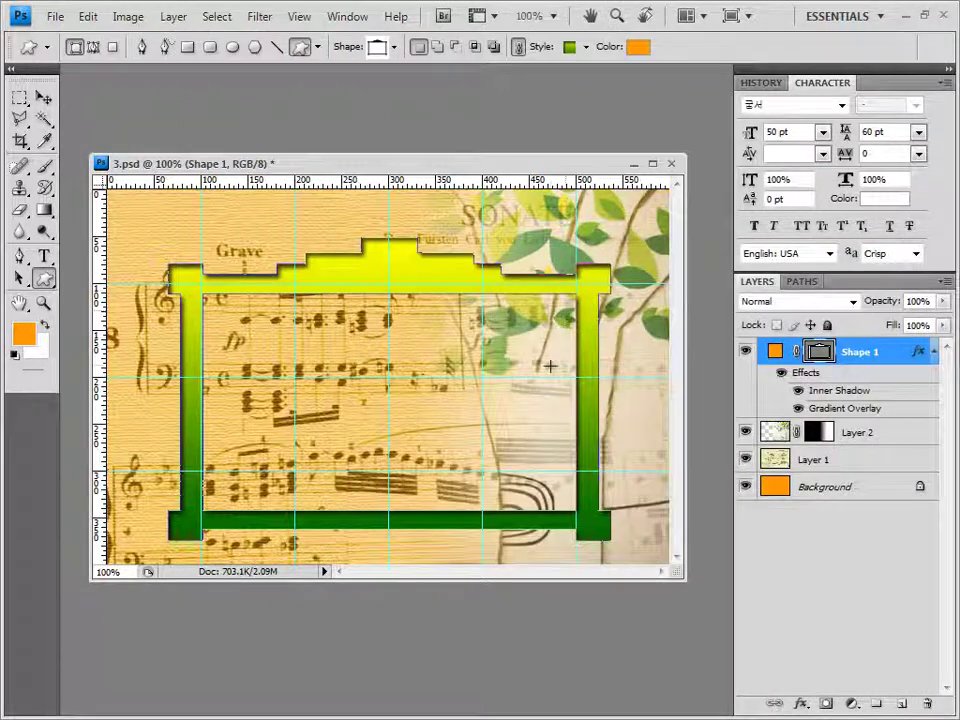
pyautogui.click(44, 98)
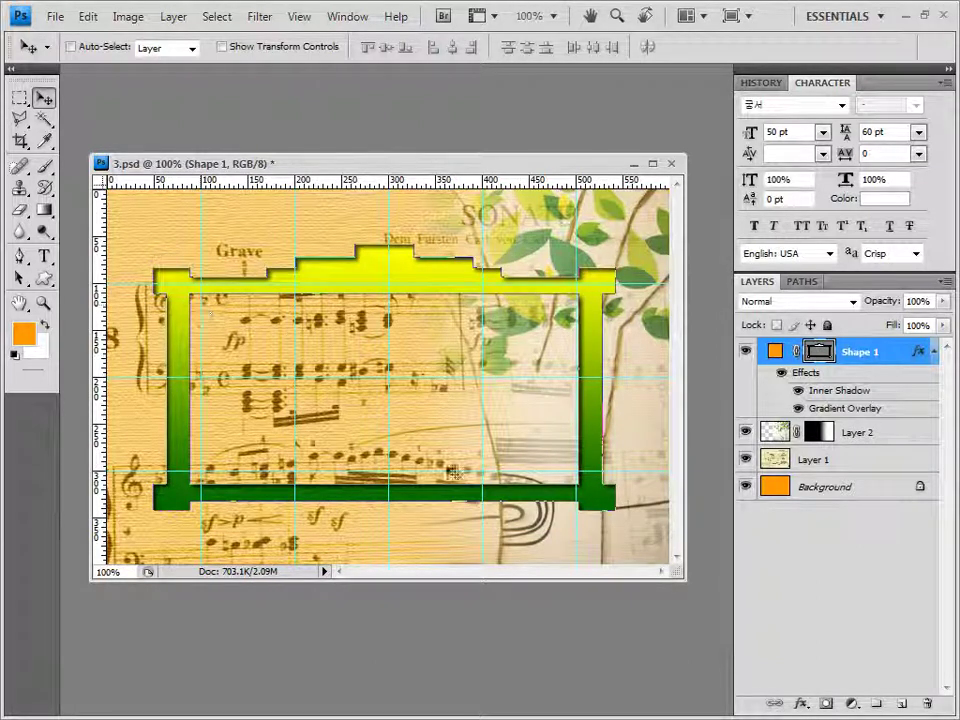
# - Load the Shapes set of custom shapes in place of the frames and choose the solid square
pyautogui.click(47, 282)
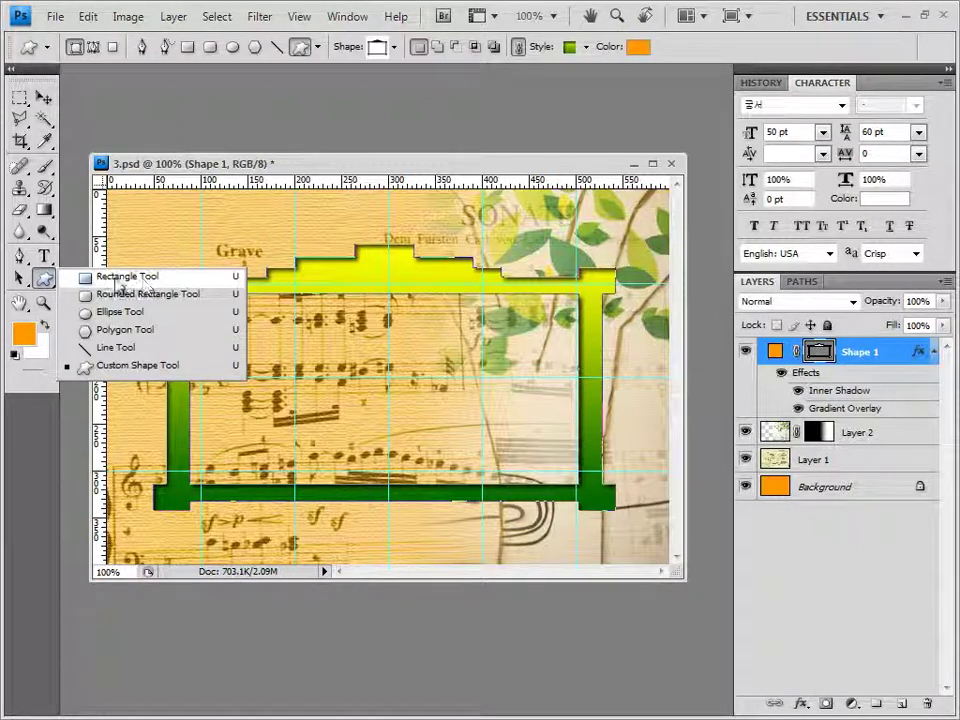
pyautogui.click(48, 281)
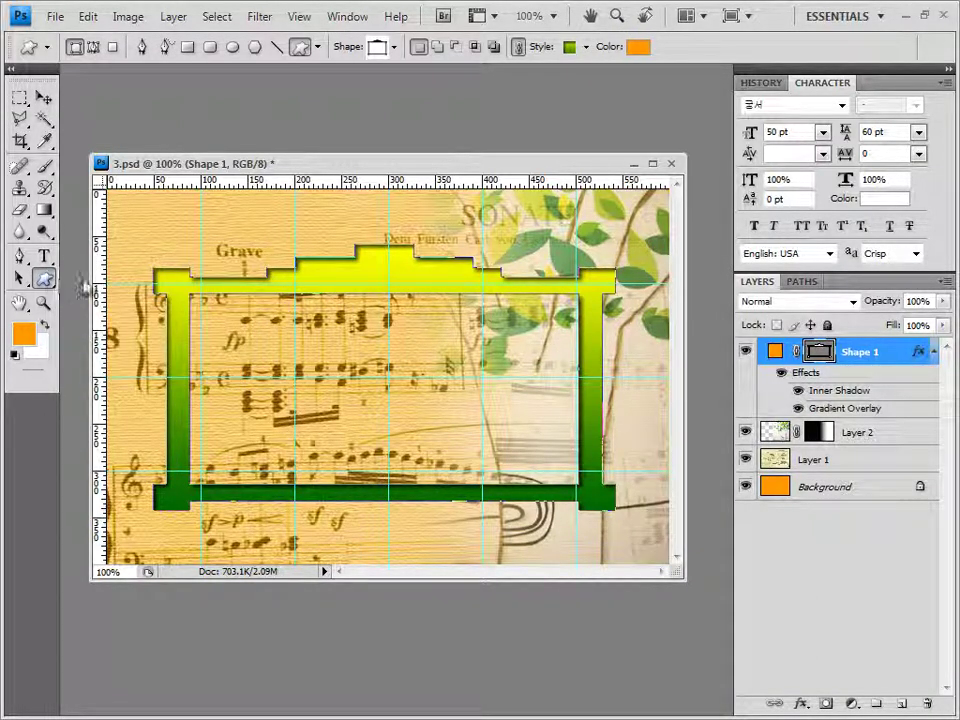
pyautogui.click(45, 281)
pyautogui.click(118, 366)
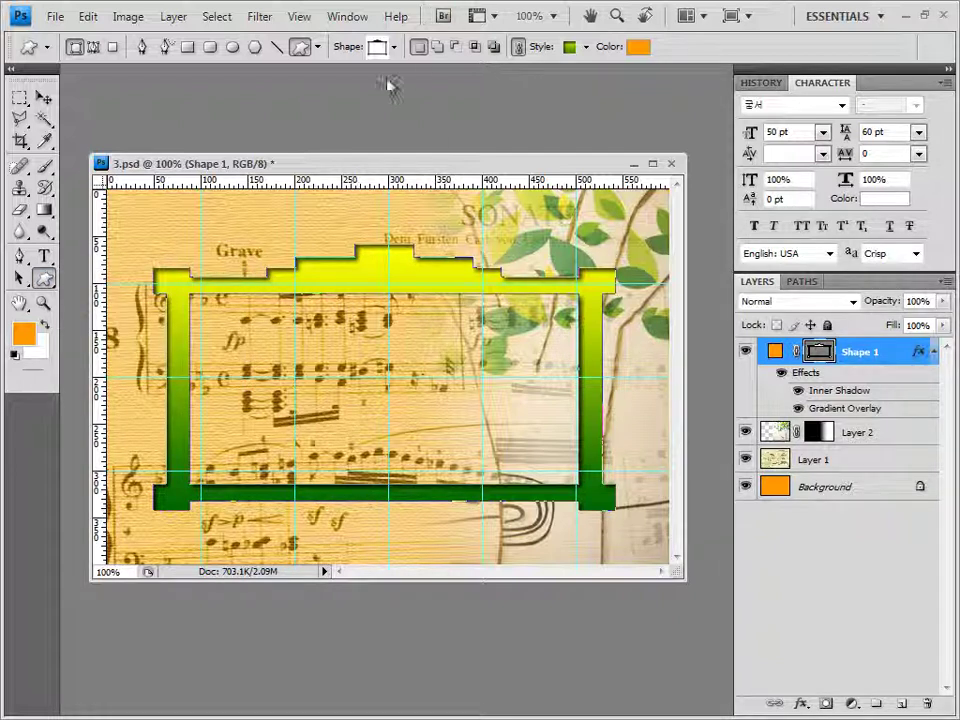
pyautogui.click(395, 47)
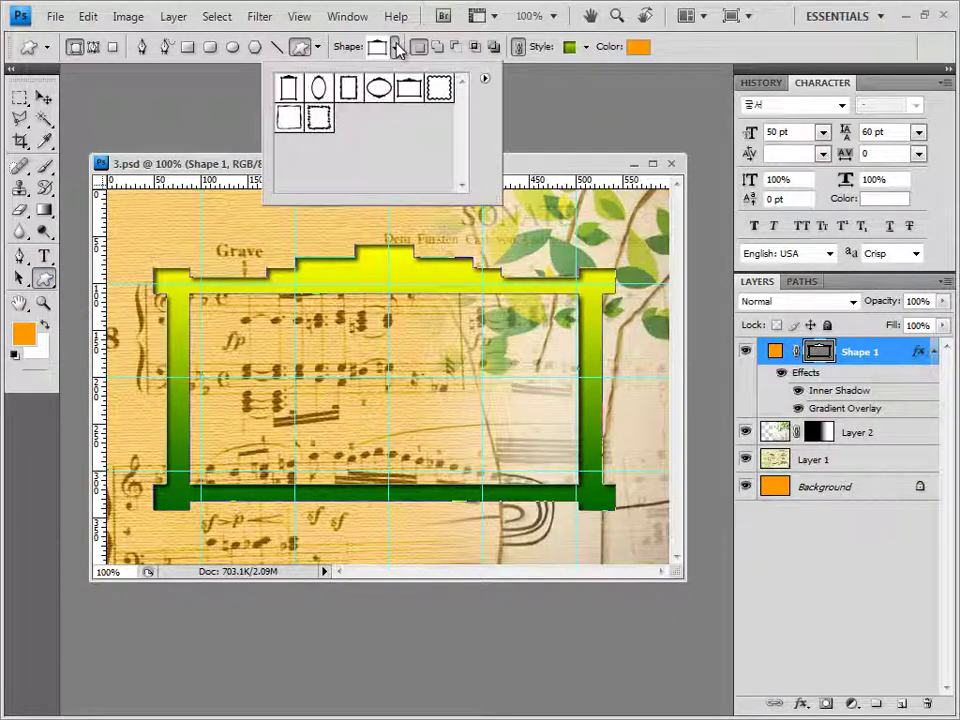
pyautogui.click(484, 78)
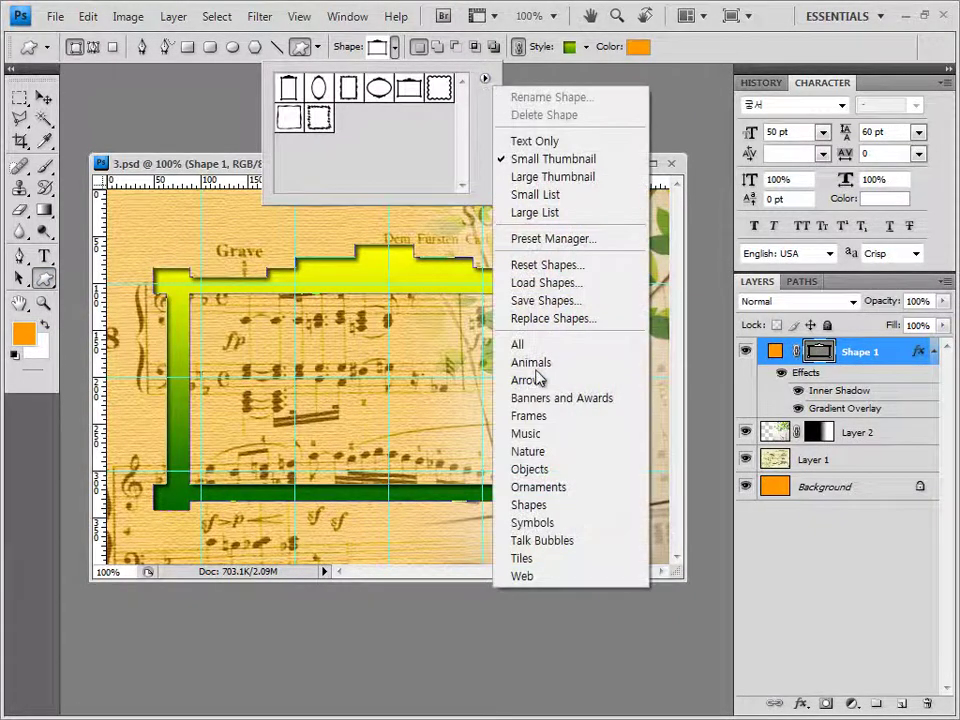
pyautogui.click(553, 505)
pyautogui.press('Return')
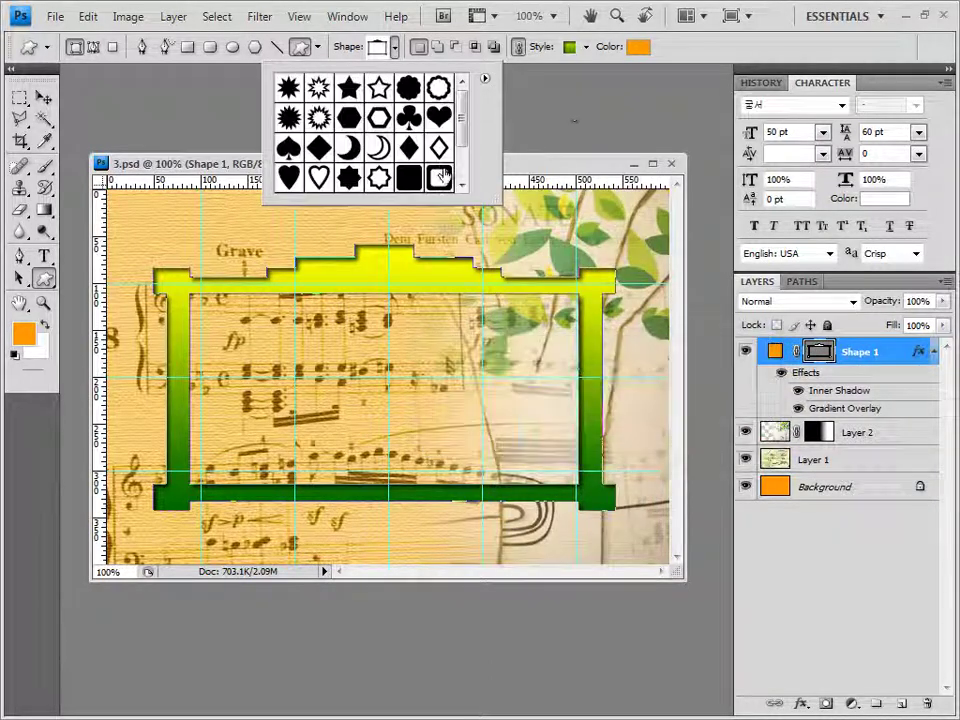
pyautogui.scroll(-3, 440, 150)
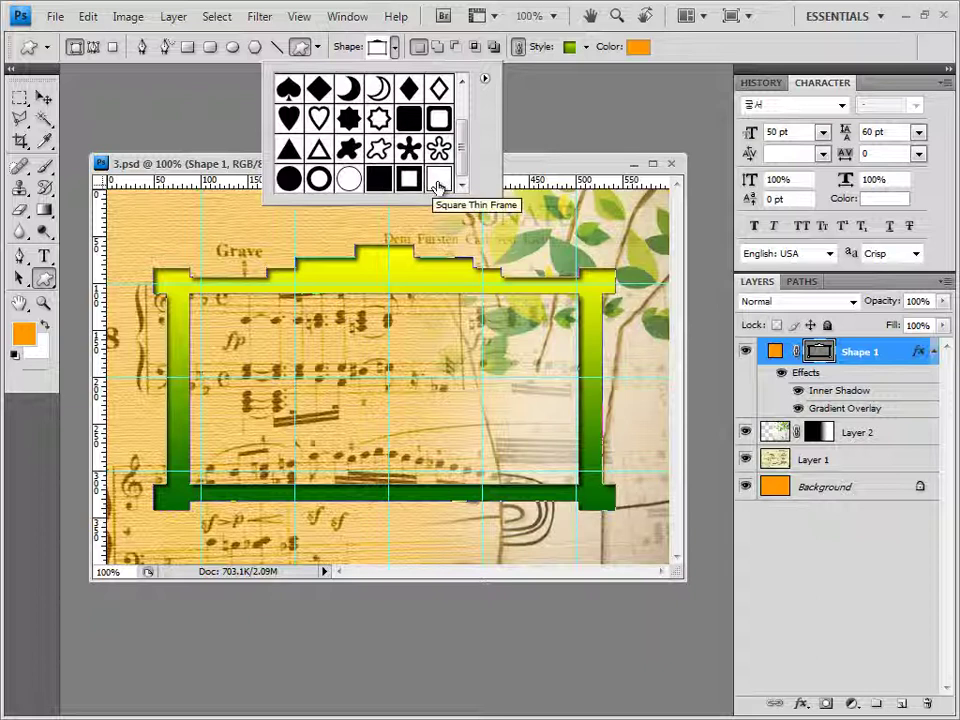
pyautogui.click(377, 184)
pyautogui.click(168, 120)
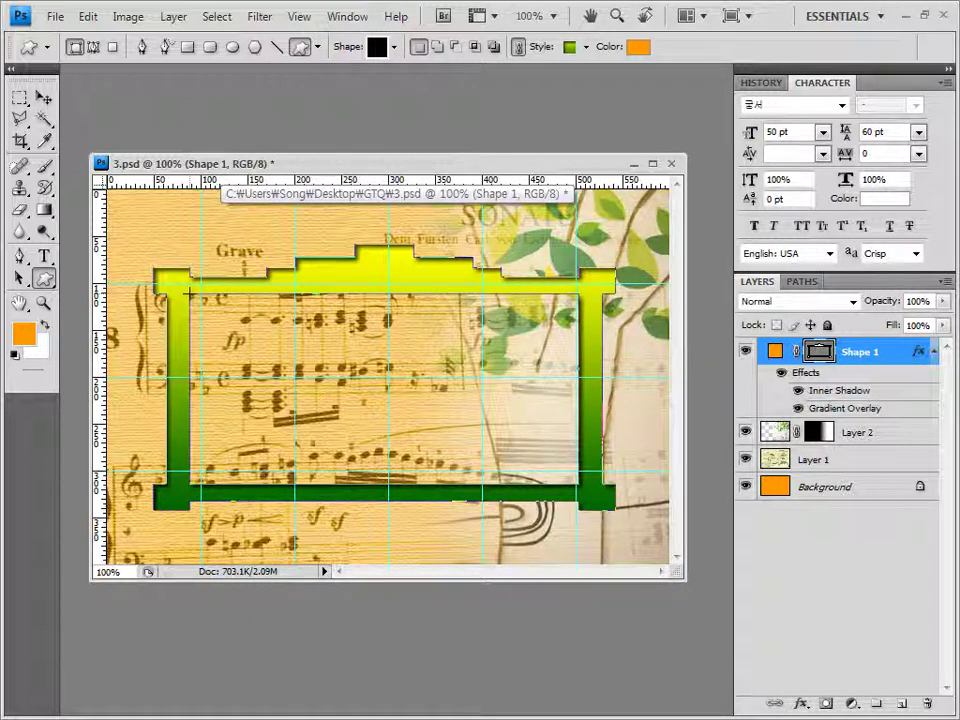
# - Draw a rectangle shape about 415 x 205 pixels filling the frame's opening and clear its layer style
pyautogui.moveTo(141, 219); pyautogui.dragTo(580, 485)
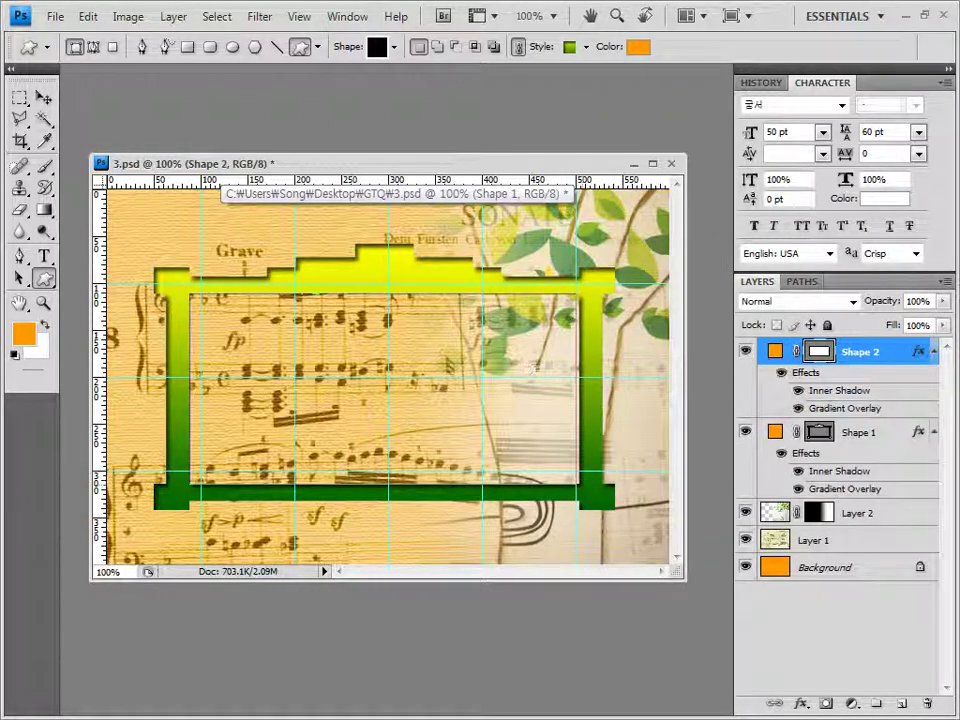
pyautogui.click(586, 47)
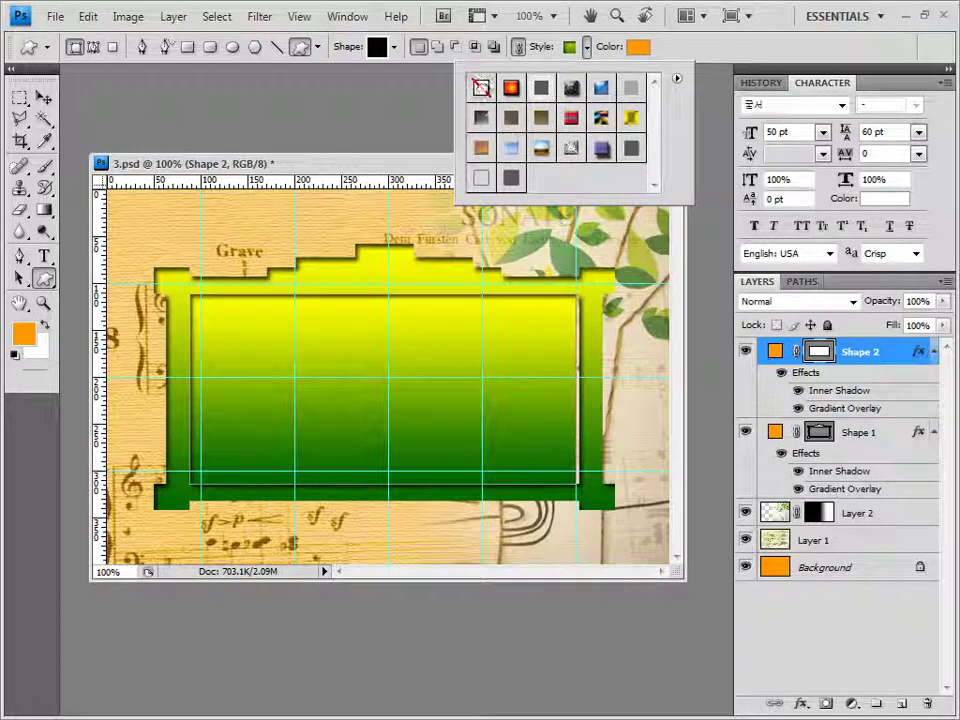
pyautogui.click(481, 88)
pyautogui.press('Return')
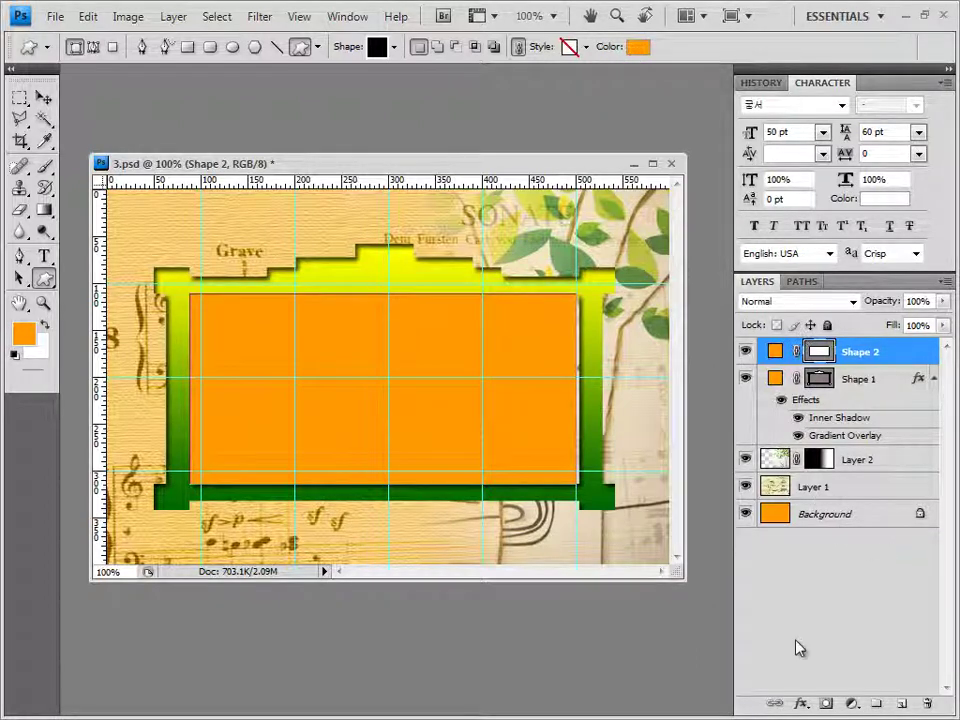
# - Add a Drop Shadow with default settings to the rectangle inside the frame
pyautogui.click(800, 702)
pyautogui.click(840, 510)
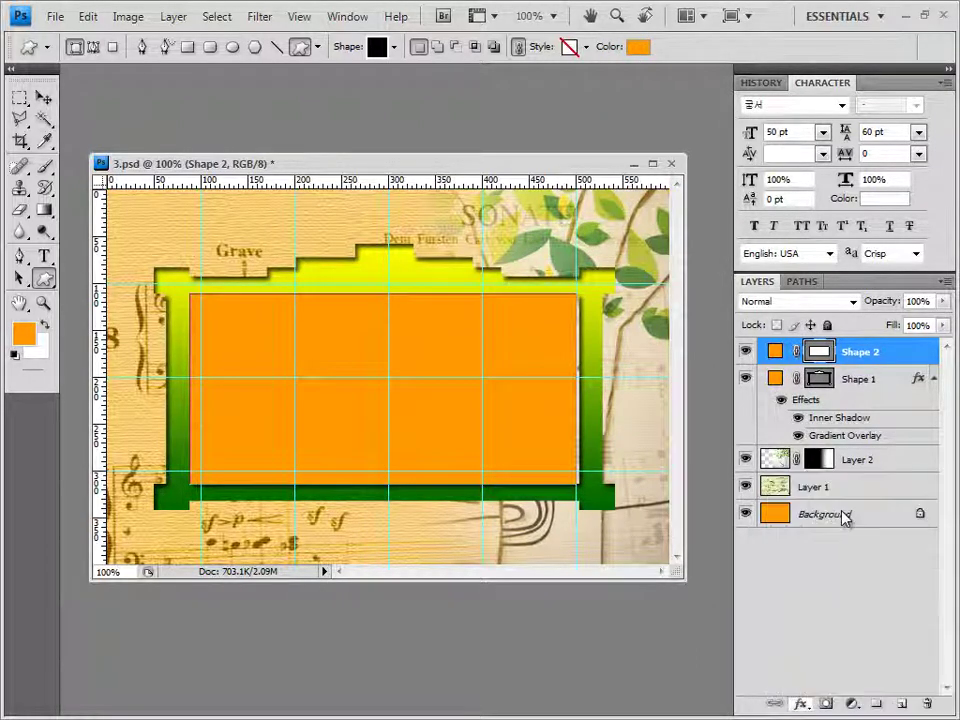
pyautogui.click(864, 292)
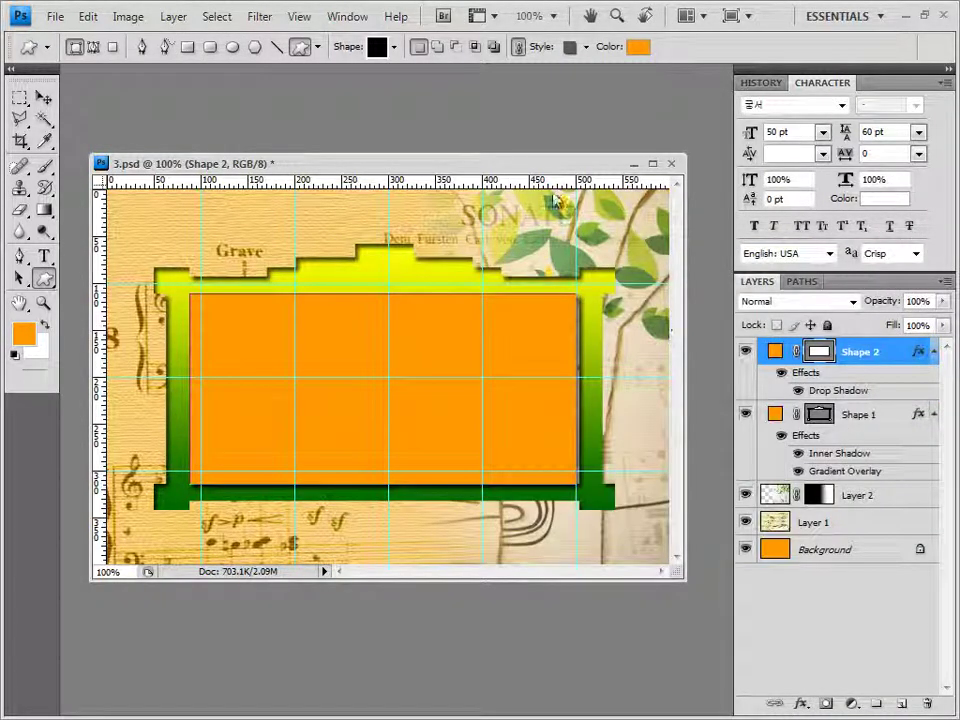
# - Open 1급-9.jpg from the 기출문제04 folder, copy the whole image into 3.psd as a new top layer and close the source
pyautogui.hotkey('alt', 'Tab')
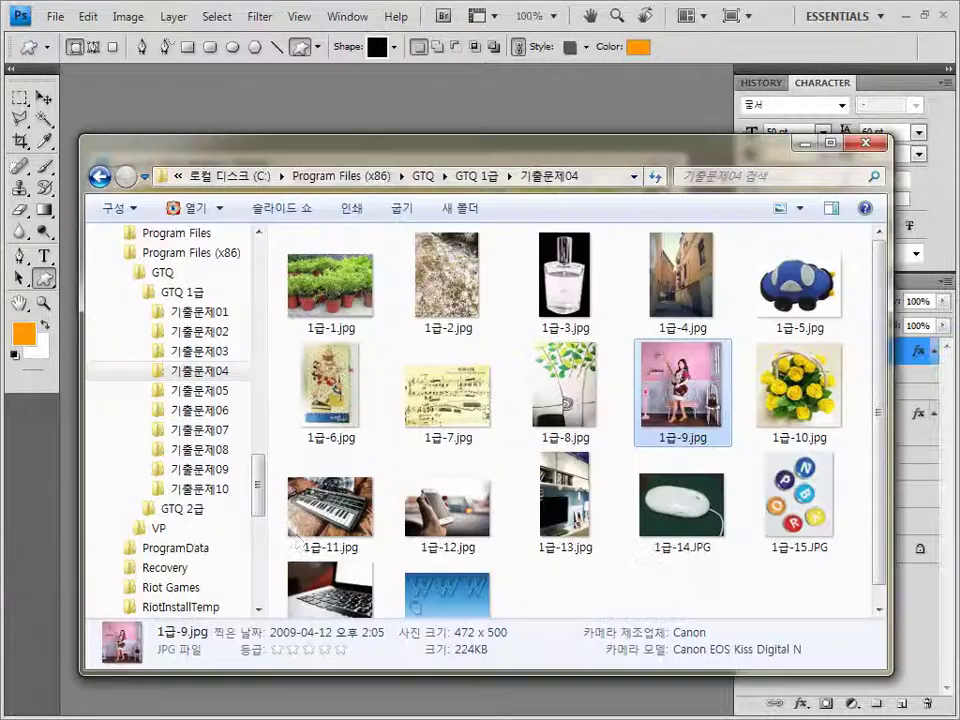
pyautogui.moveTo(697, 411); pyautogui.dragTo(309, 100)
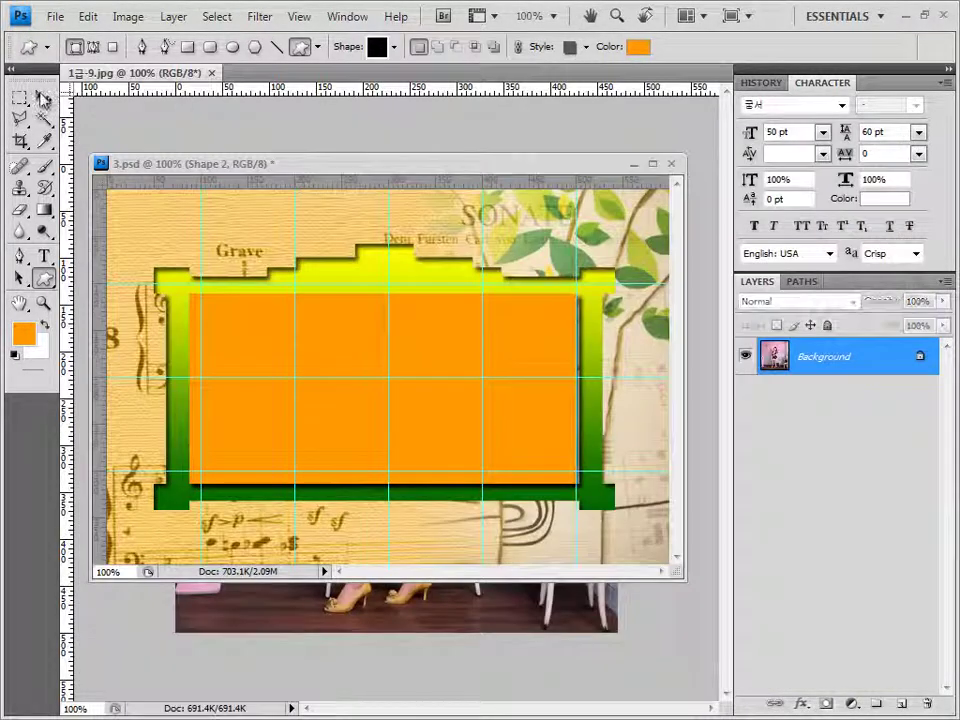
pyautogui.press('v')
pyautogui.moveTo(135, 73); pyautogui.dragTo(329, 231)
pyautogui.hotkey('ctrl', 'a')
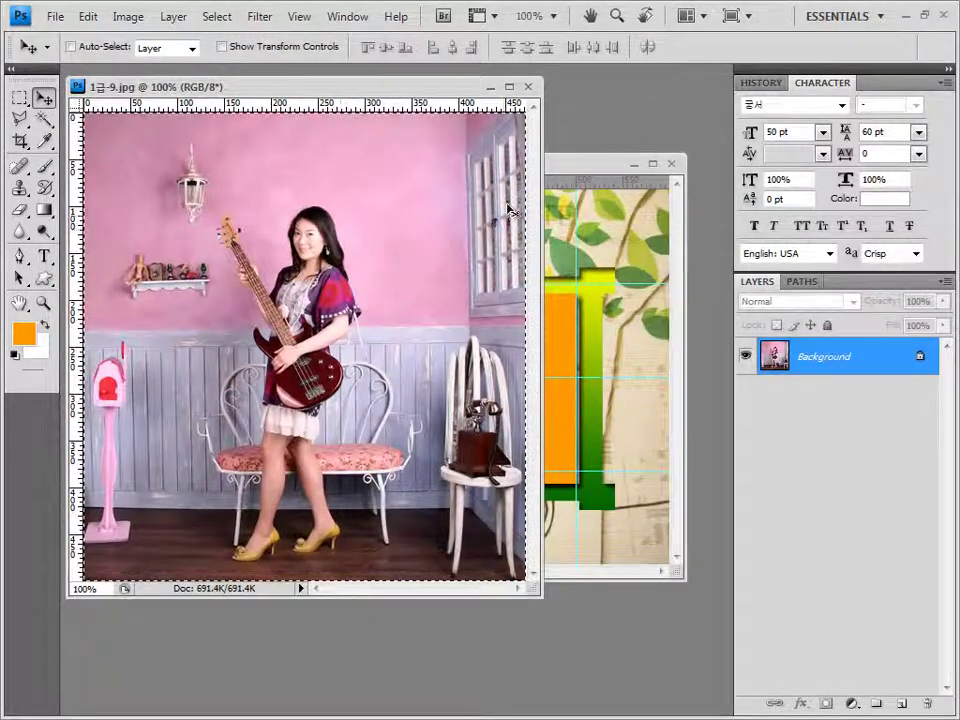
pyautogui.click(527, 88)
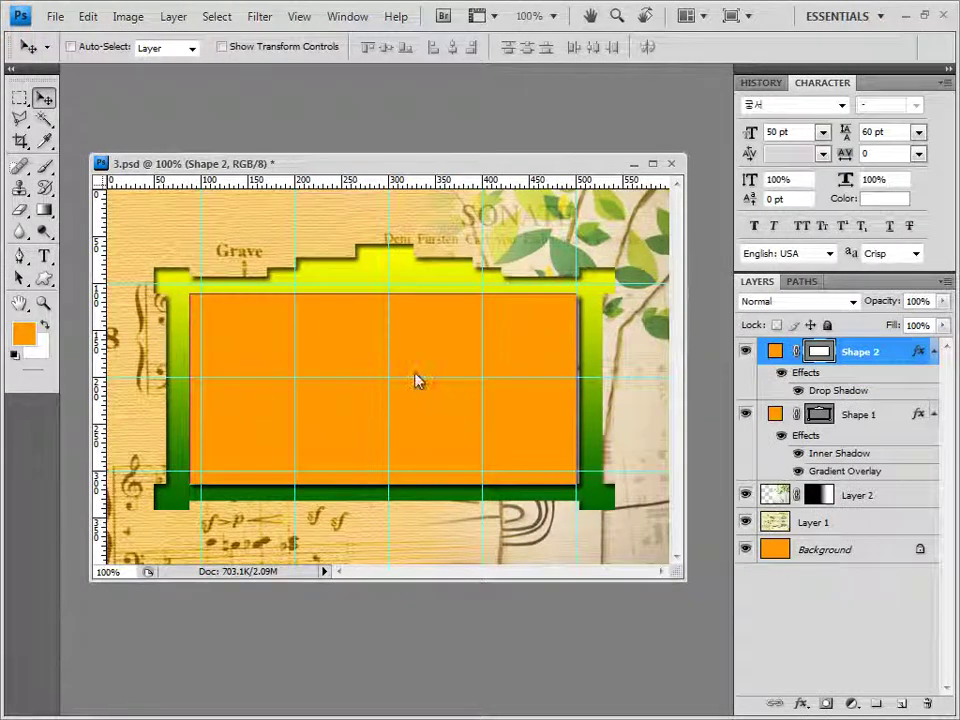
pyautogui.hotkey('ctrl', 'v')
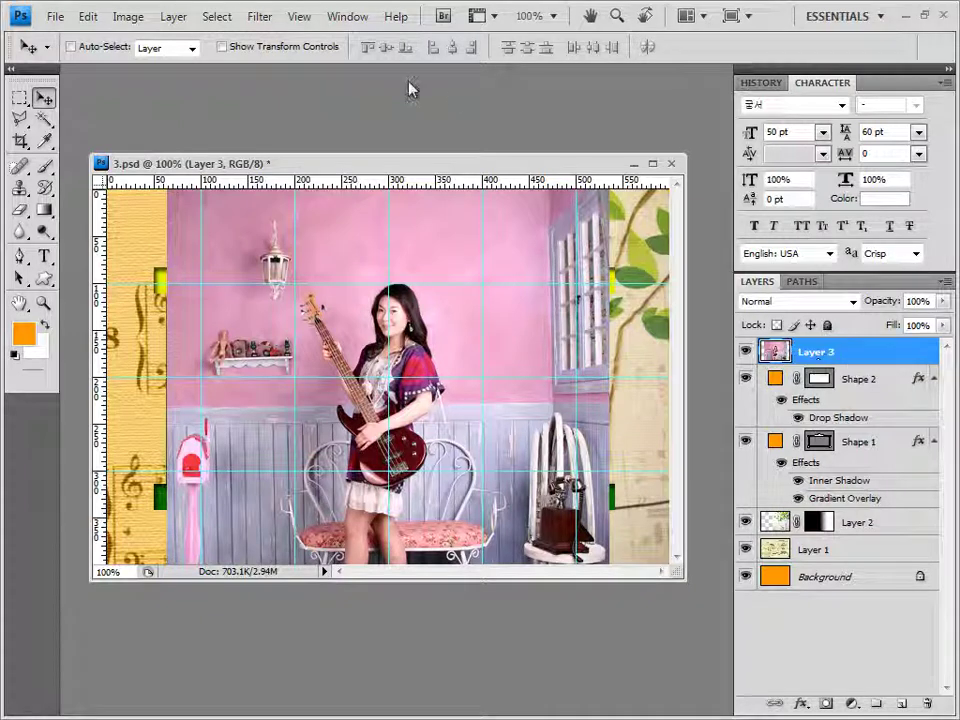
# - Apply the Film Grain artistic filter with its current settings to the pasted guitarist photo
pyautogui.click(259, 16)
pyautogui.moveTo(327, 174)
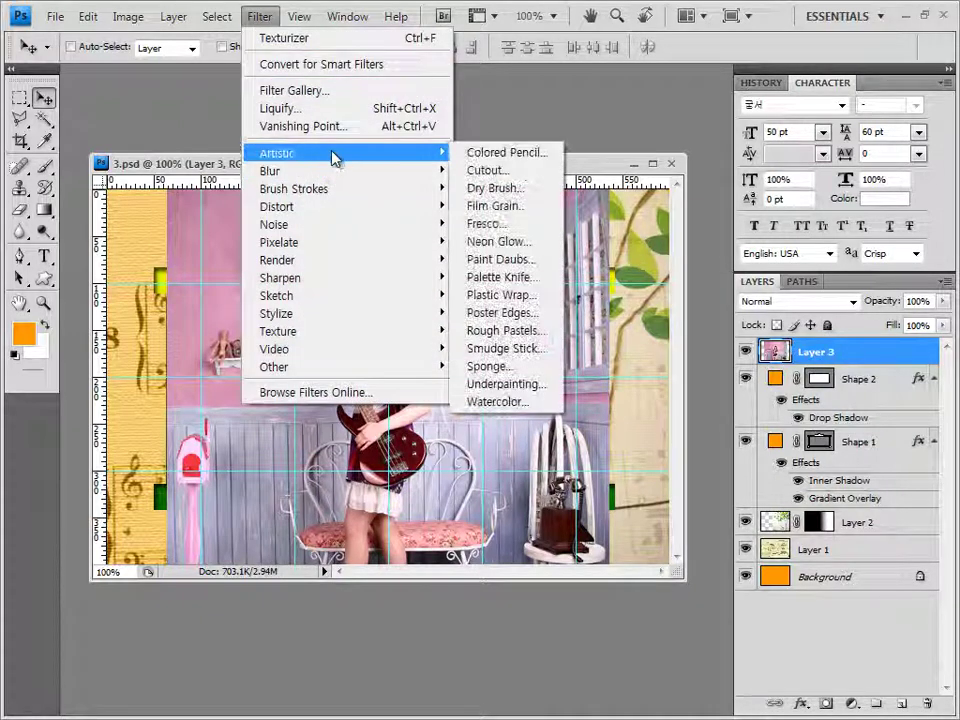
pyautogui.click(527, 217)
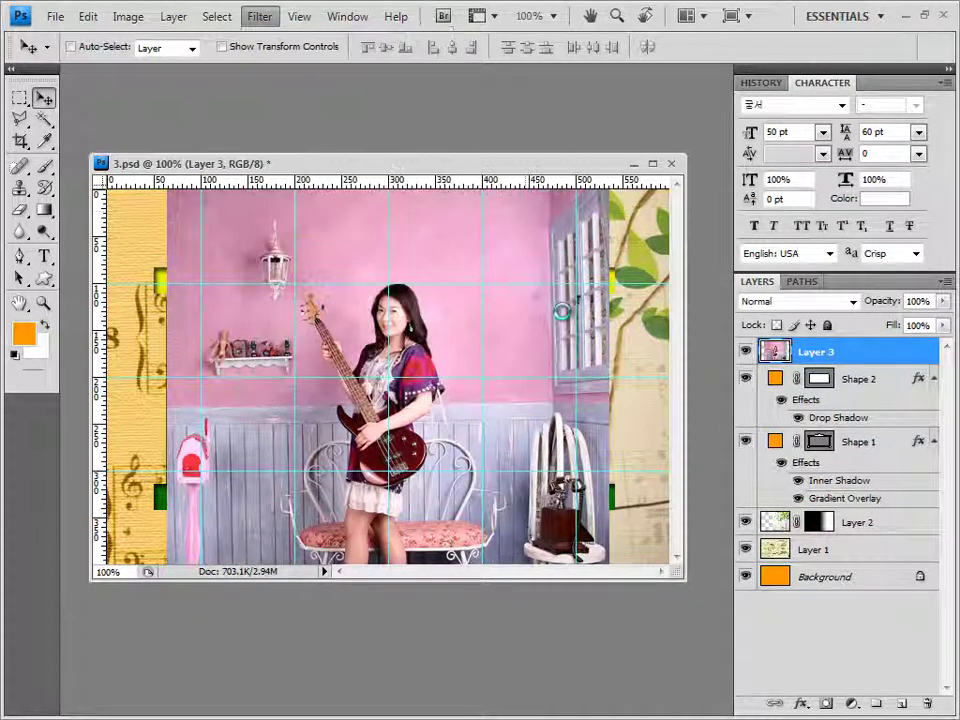
pyautogui.click(843, 62)
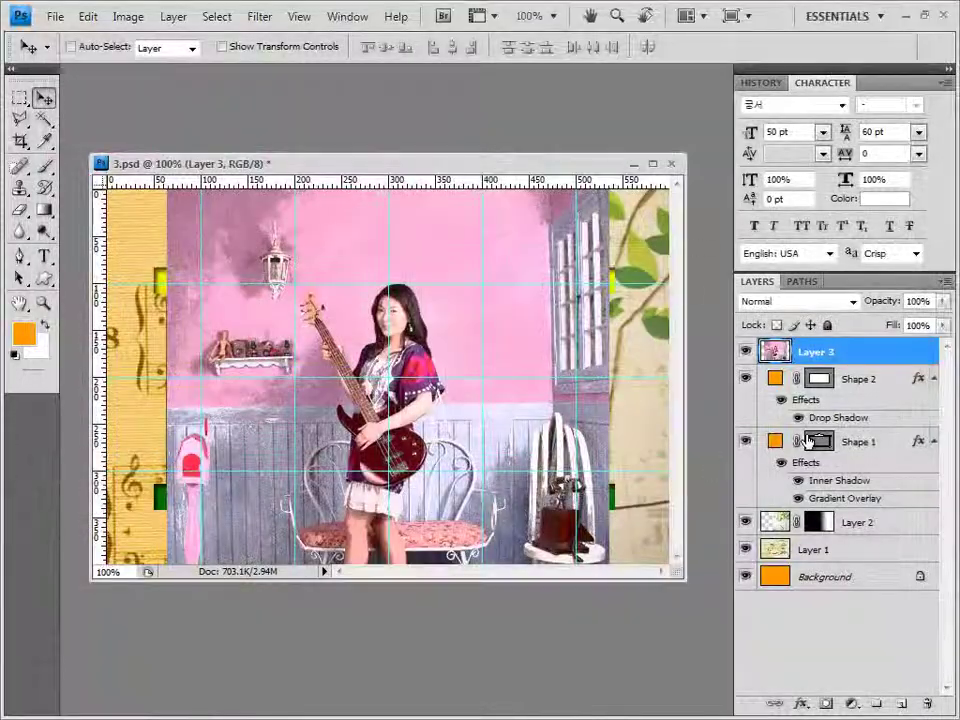
# - Clip the guitarist photo to the rectangle shape and shift it slightly so her head sits inside the opening
pyautogui.keyDown('alt'); pyautogui.click(866, 366); pyautogui.keyUp('alt')
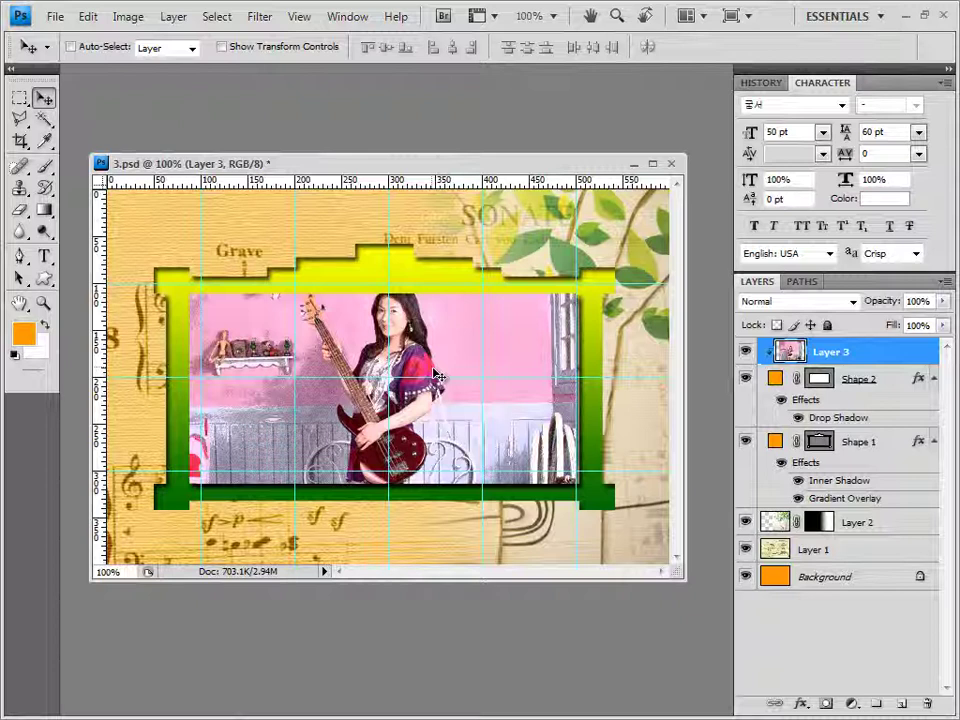
pyautogui.moveTo(435, 375); pyautogui.dragTo(430, 383)
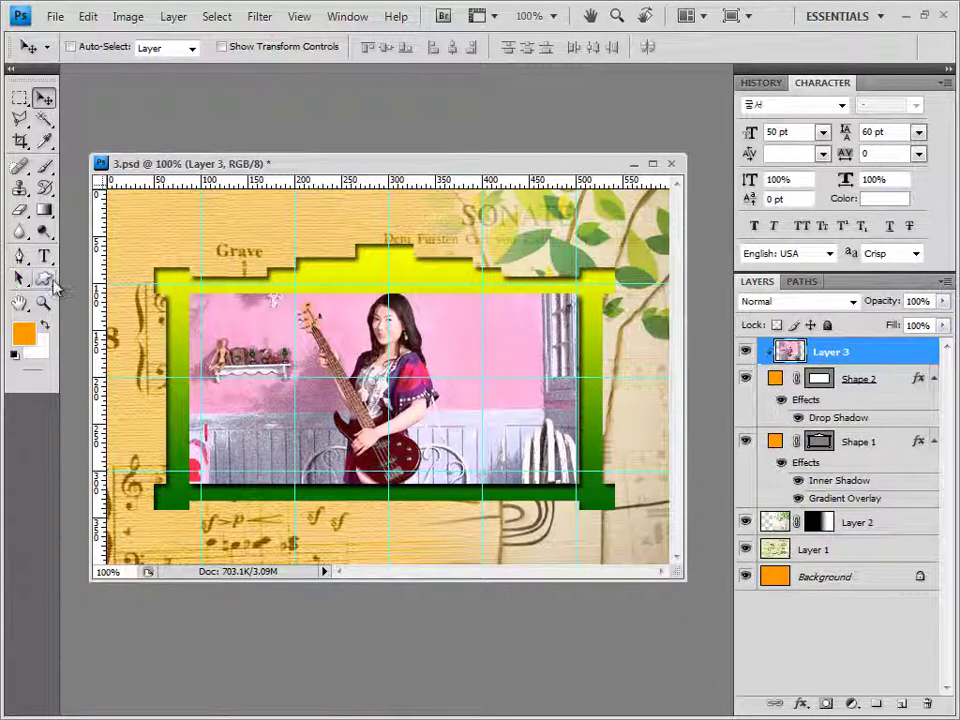
# - Choose the solid scalloped circle from the Shapes set as the custom shape
pyautogui.click(44, 280)
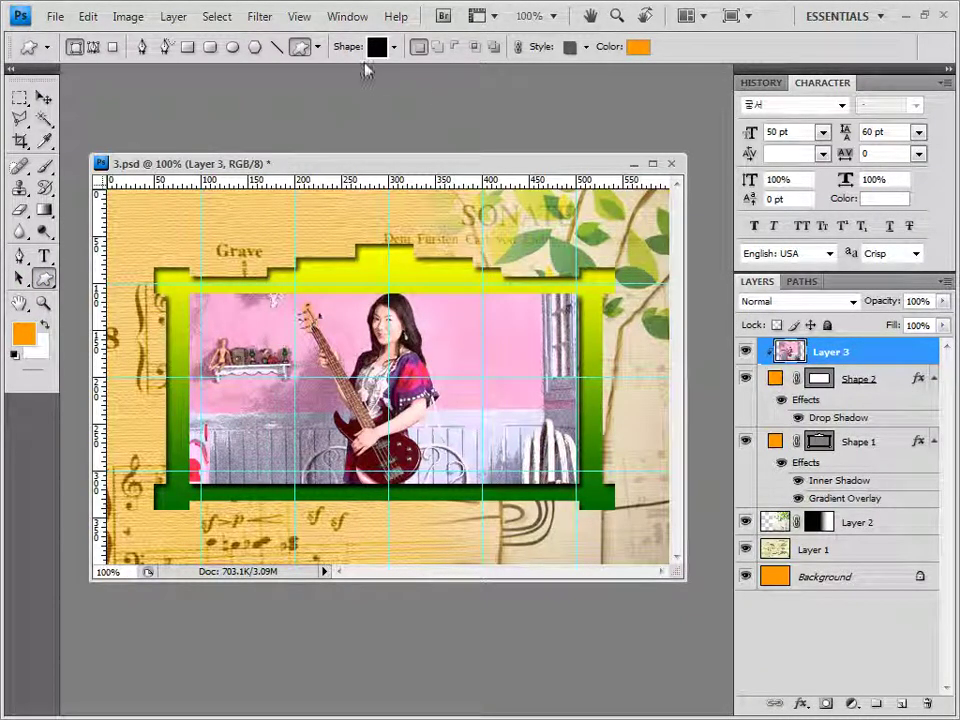
pyautogui.click(396, 47)
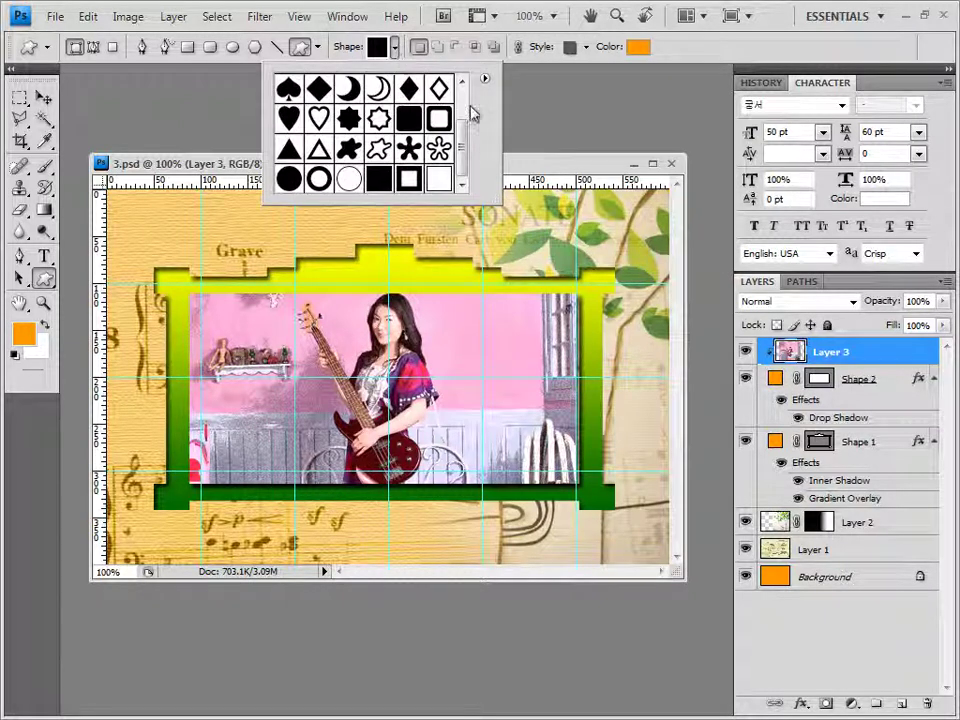
pyautogui.click(484, 78)
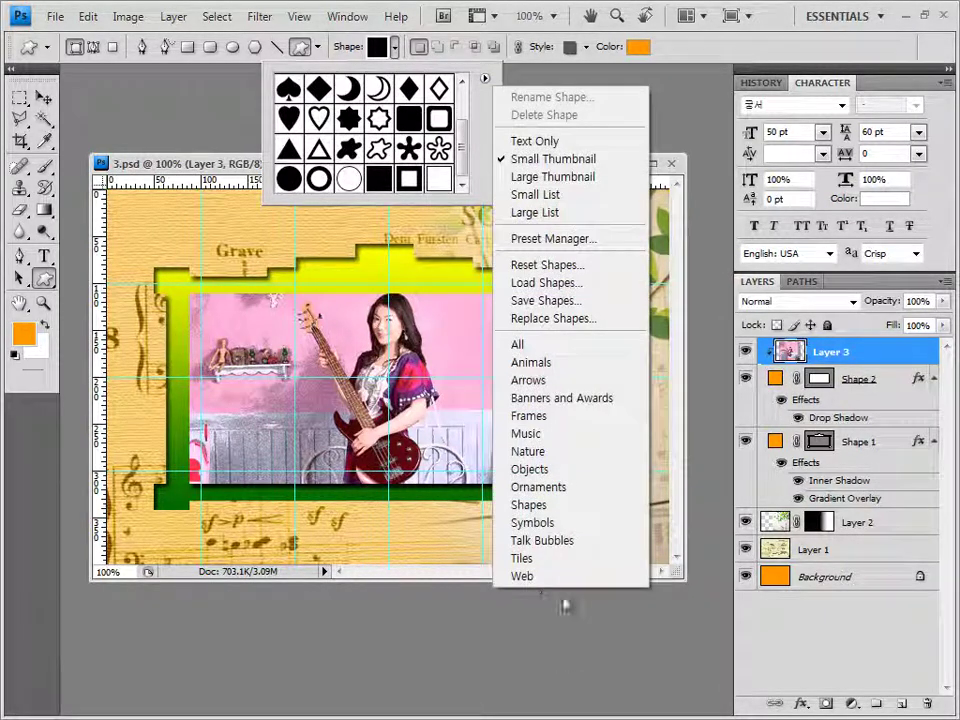
pyautogui.click(559, 502)
pyautogui.click(510, 427)
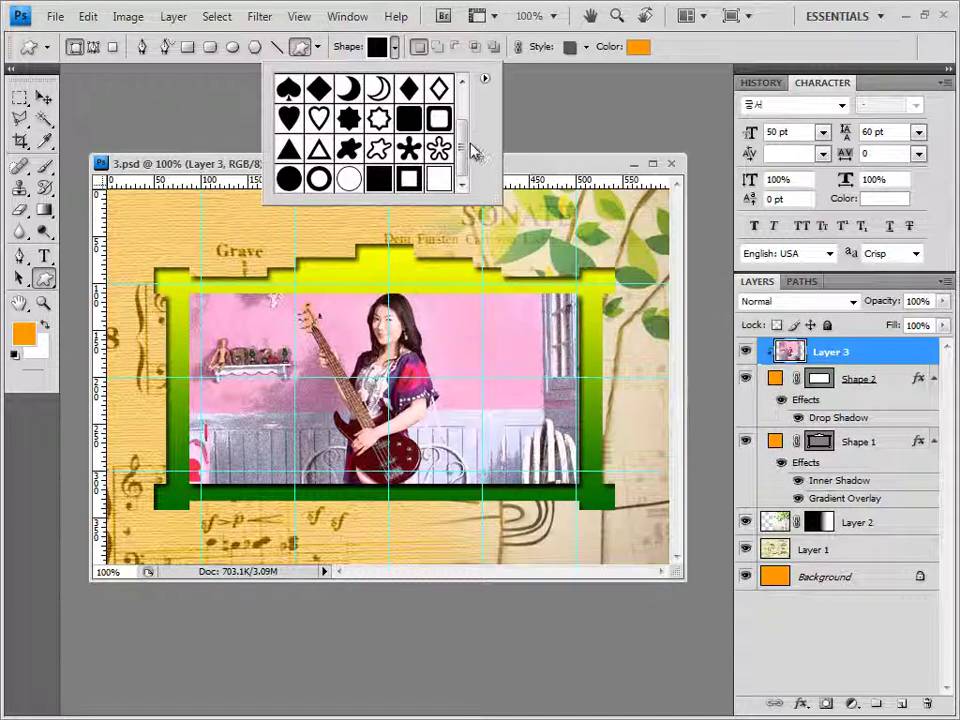
pyautogui.moveTo(467, 146); pyautogui.dragTo(478, 77)
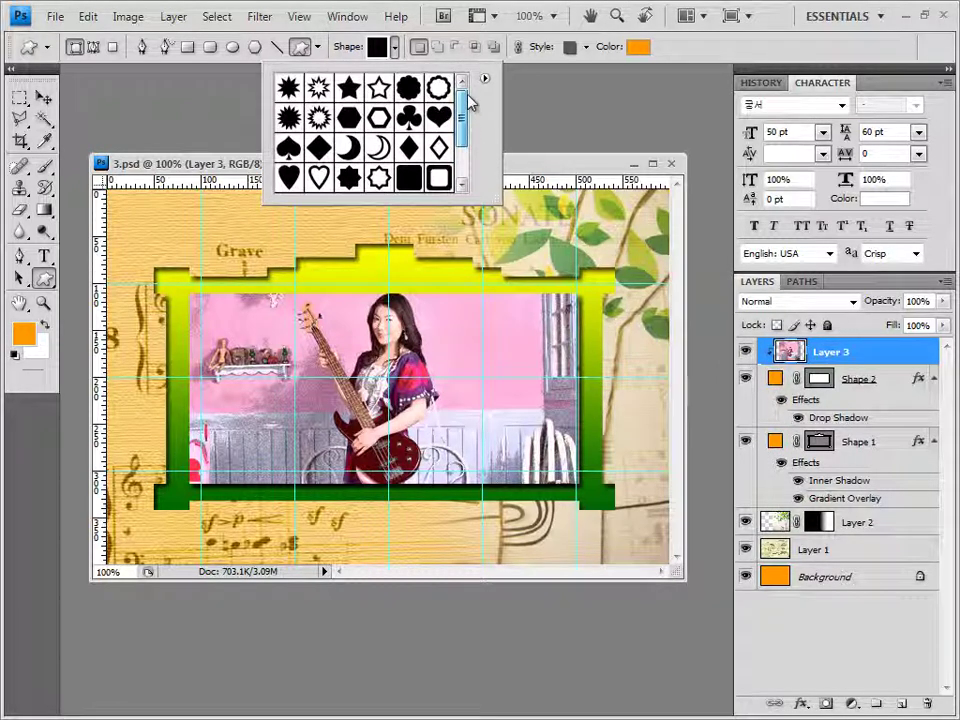
pyautogui.click(412, 92)
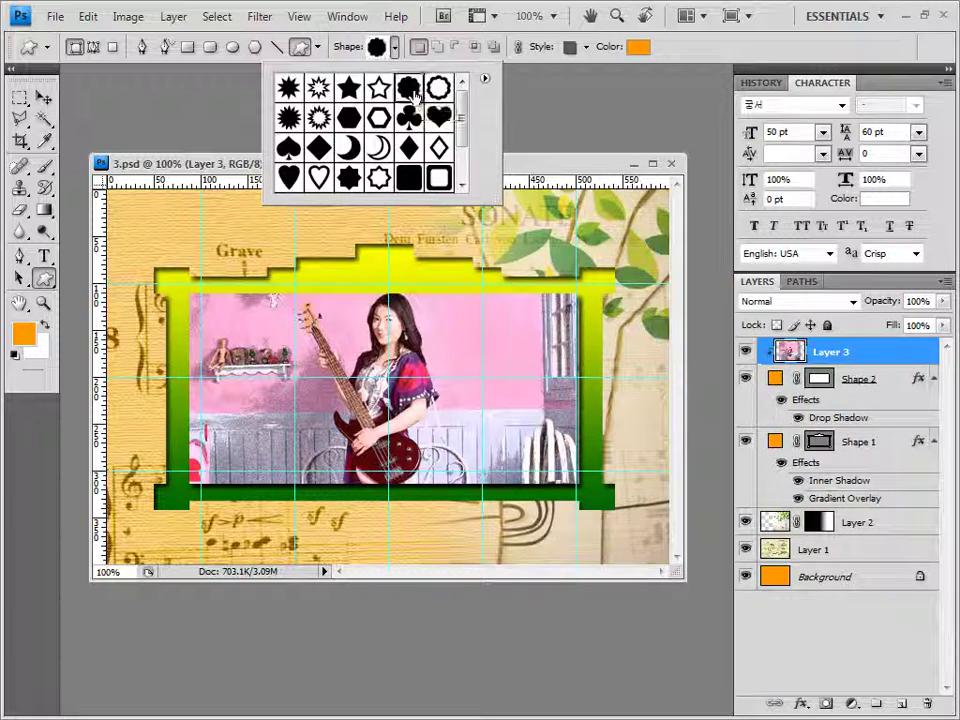
pyautogui.click(531, 165)
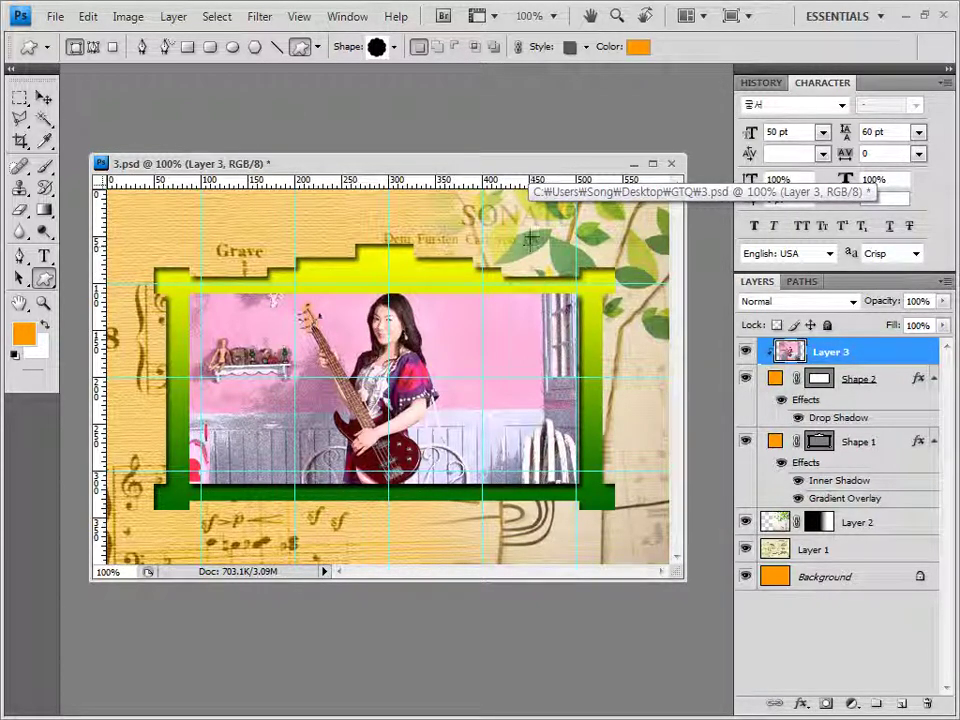
# - Draw a scalloped circle about 115 pixels wide over the frame's upper-right corner and clear its layer style
pyautogui.moveTo(531, 238); pyautogui.dragTo(636, 392)
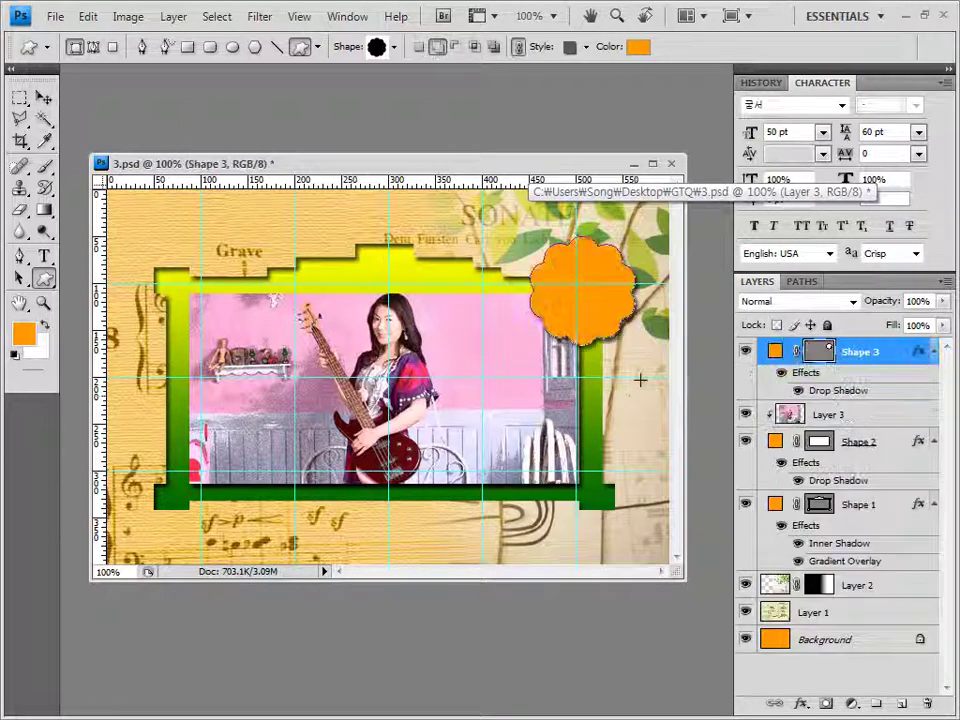
pyautogui.click(587, 47)
pyautogui.click(482, 87)
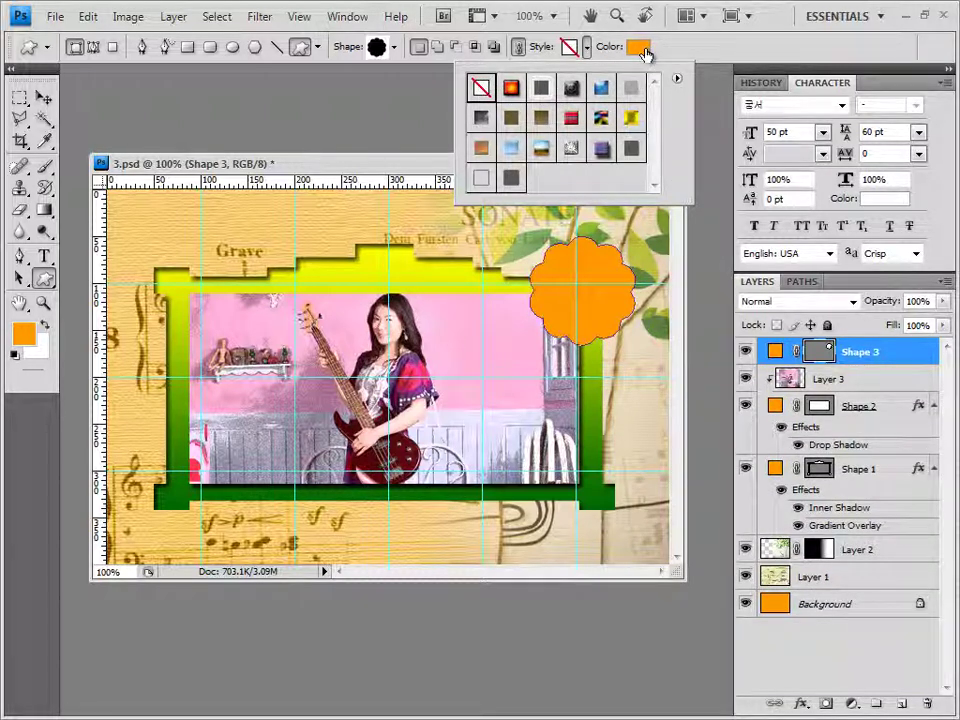
# - Set the fill color of the scalloped circle to #fd3f9f
pyautogui.click(641, 46)
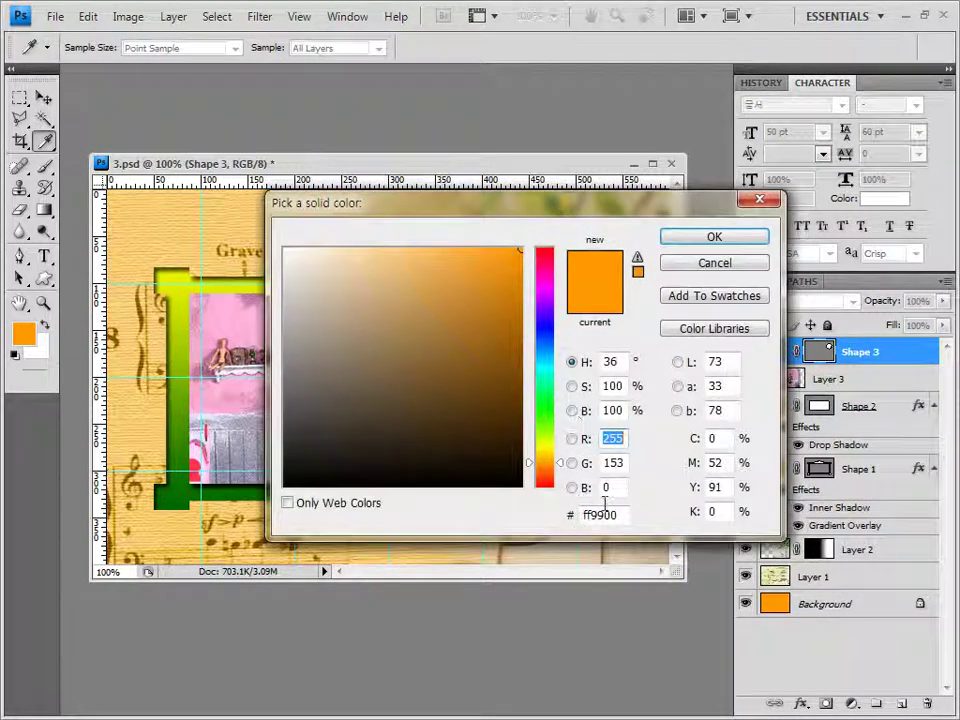
pyautogui.doubleClick(616, 514)
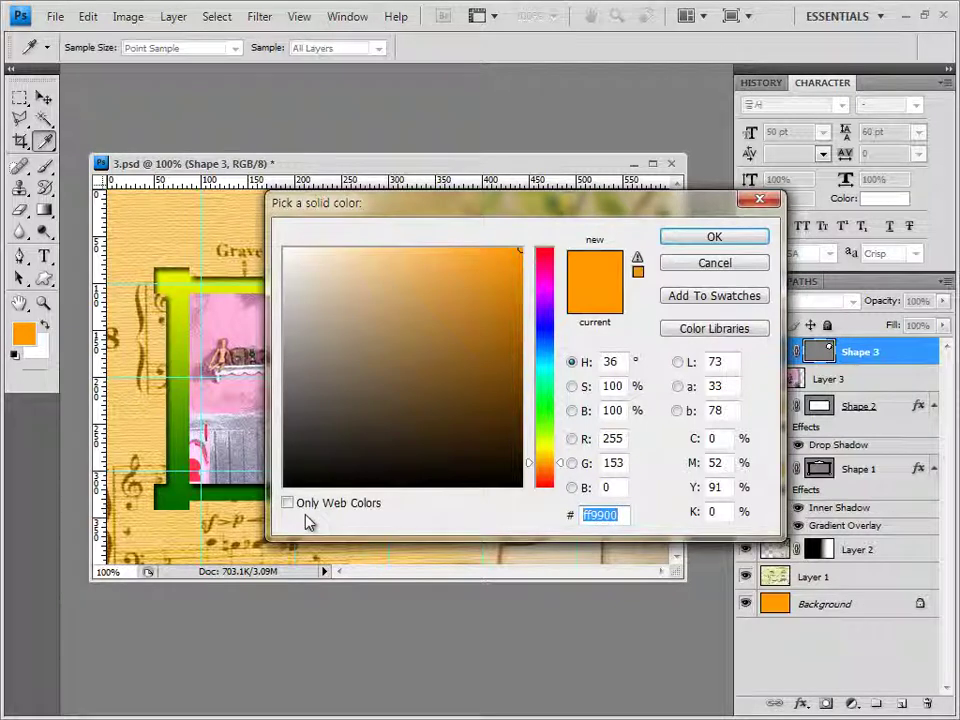
pyautogui.write('fd3f9f')
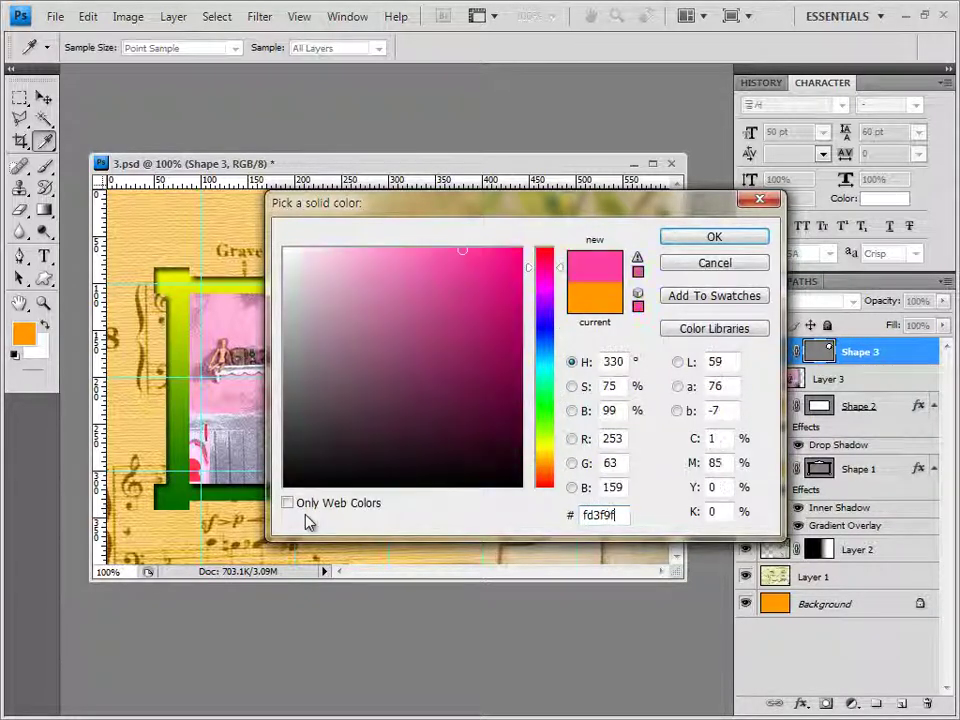
pyautogui.click(714, 237)
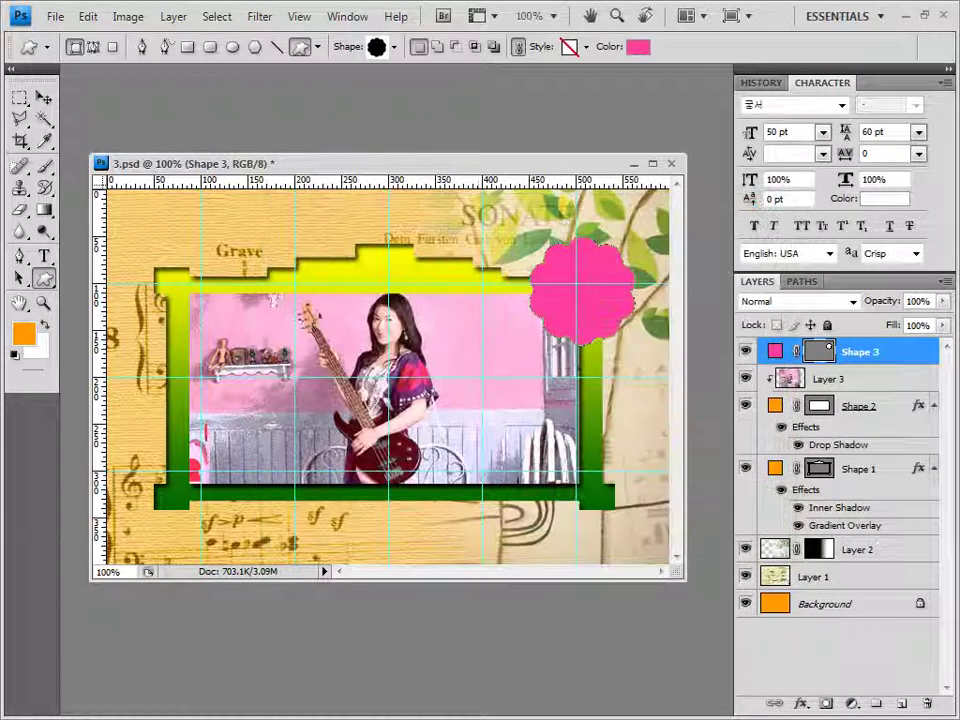
# - Add an Inner Glow layer style with its default settings to the scalloped circle
pyautogui.click(801, 704)
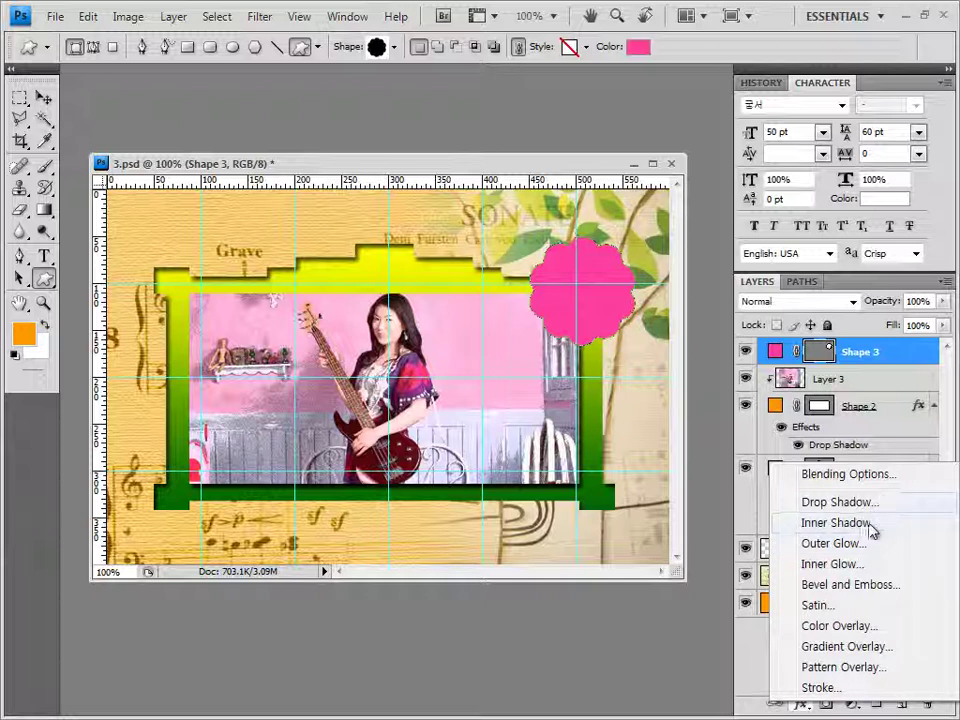
pyautogui.click(840, 564)
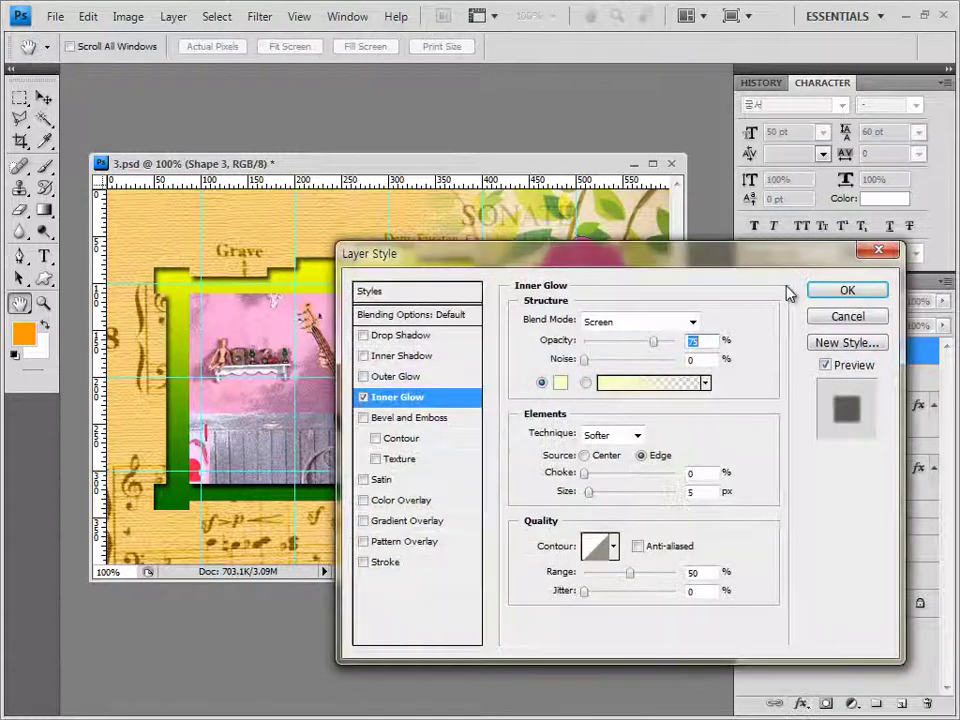
pyautogui.click(847, 290)
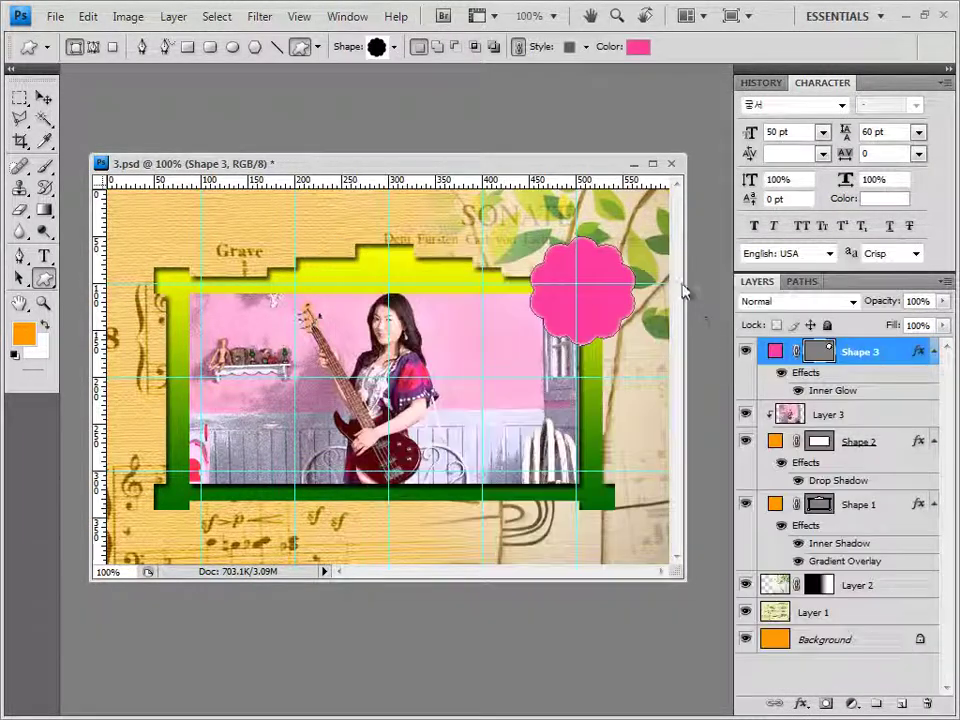
# - Enlarge the scalloped circle to about 135 pixels wide and lower it over the frame's upper-right corner
pyautogui.hotkey('ctrl', 't')
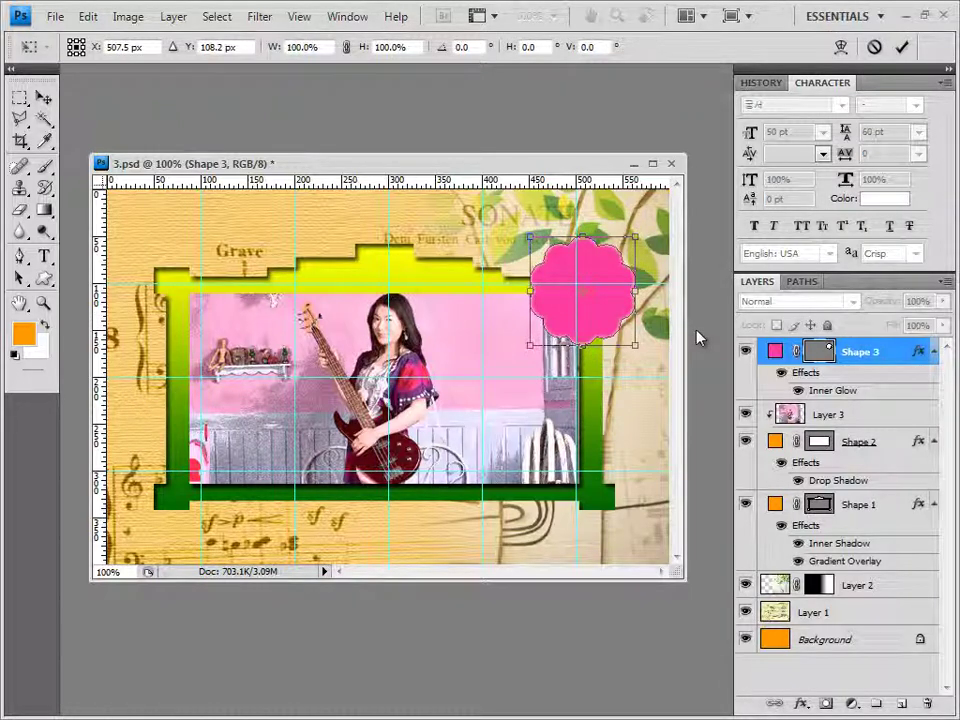
pyautogui.press('Return')
pyautogui.press('v')
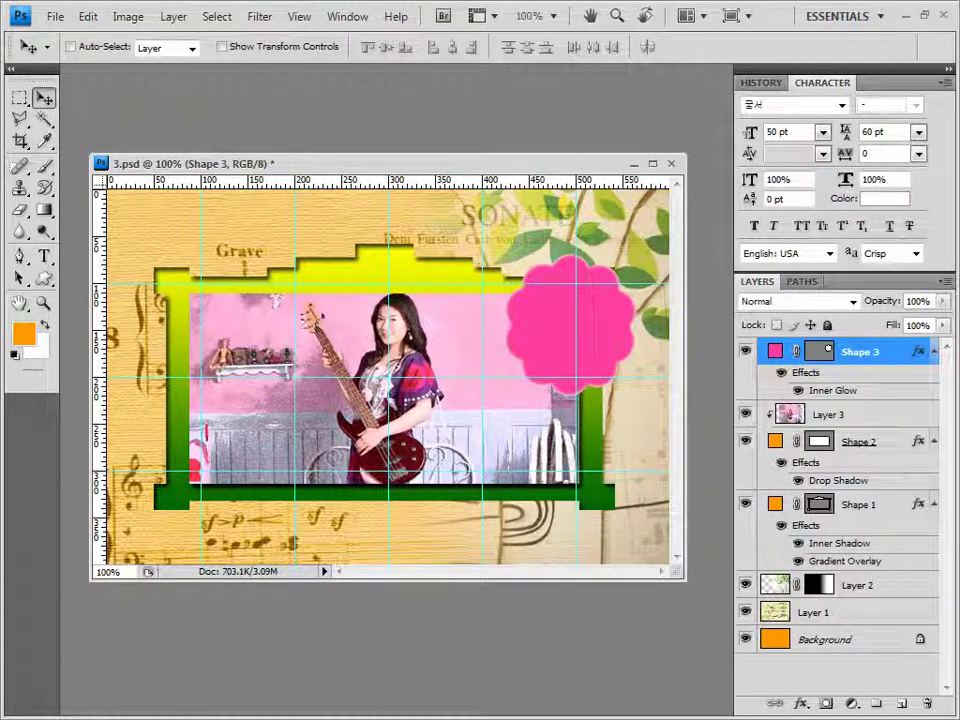
# - Load the Music set of custom shapes and choose the treble clef
pyautogui.click(44, 278)
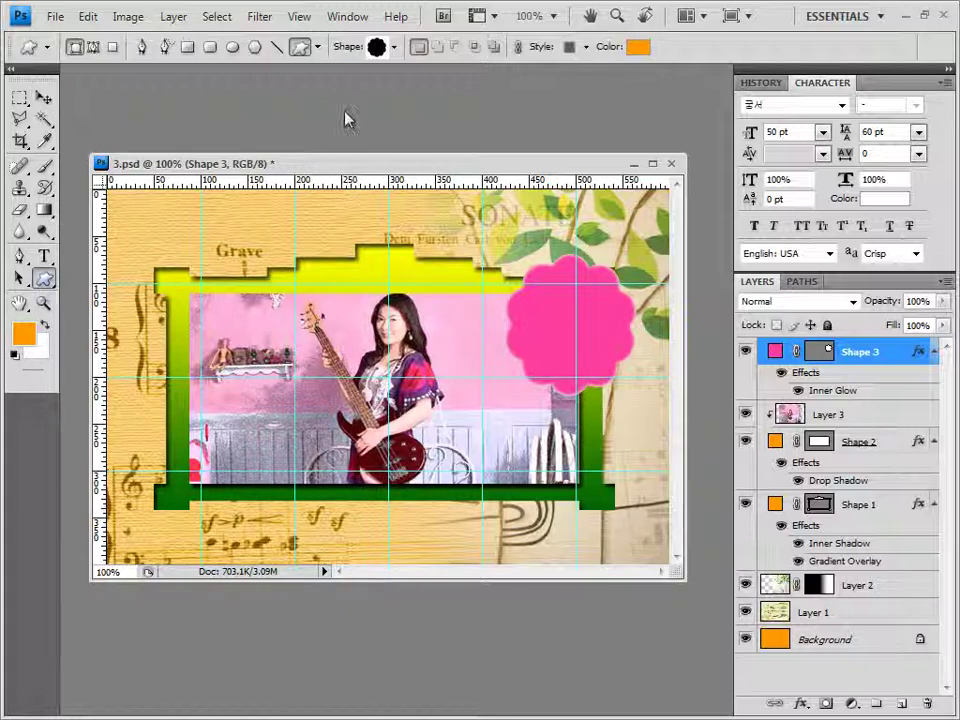
pyautogui.click(394, 47)
pyautogui.click(484, 79)
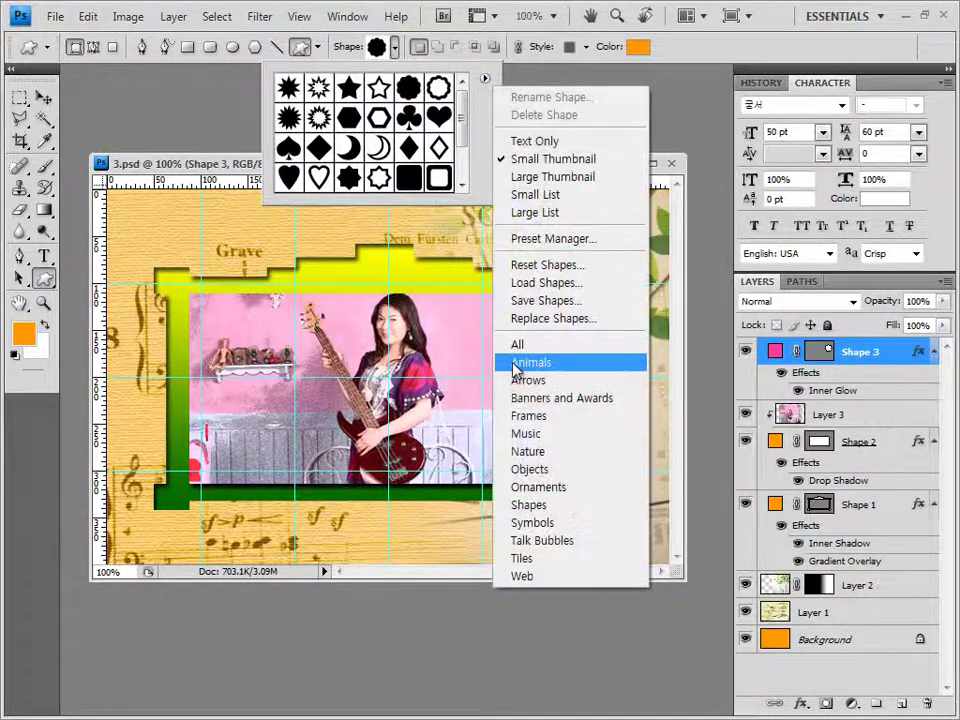
pyautogui.click(545, 432)
pyautogui.click(521, 428)
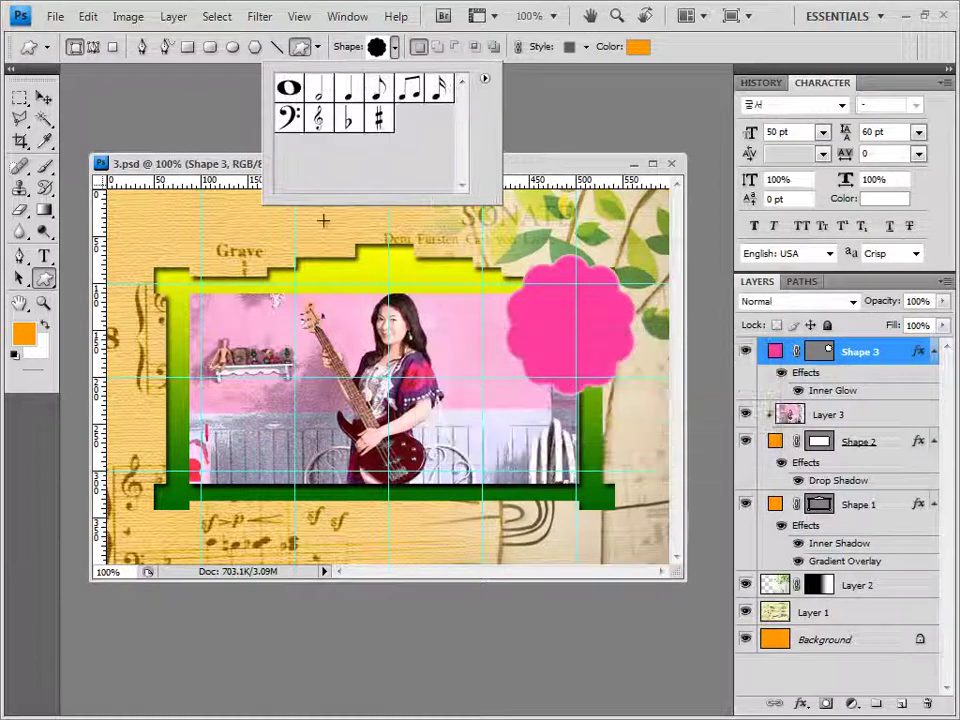
pyautogui.click(321, 120)
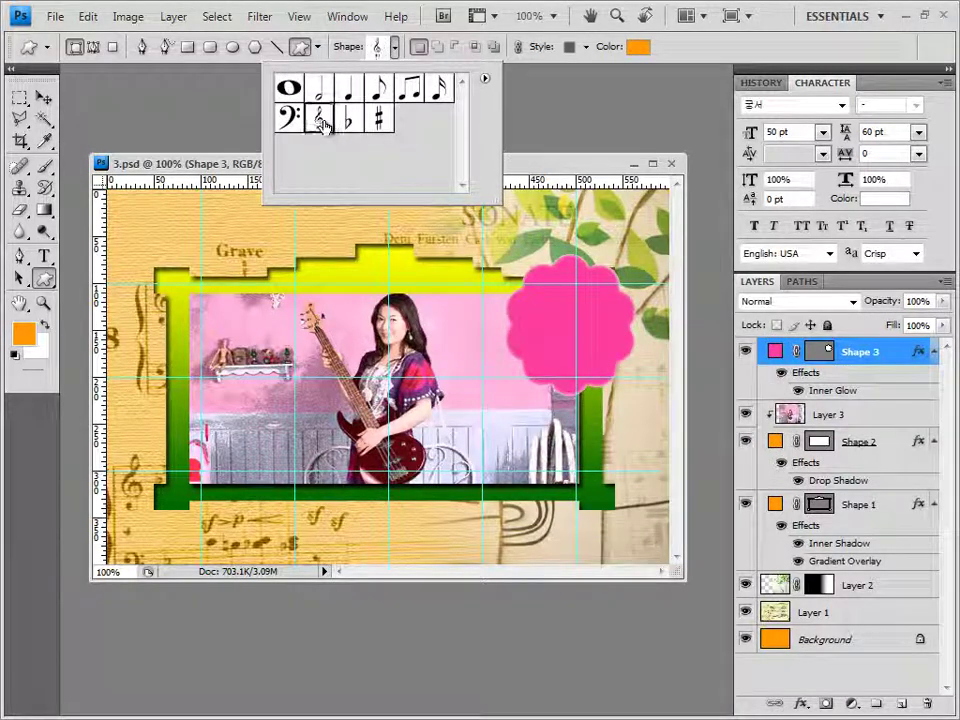
pyautogui.click(529, 166)
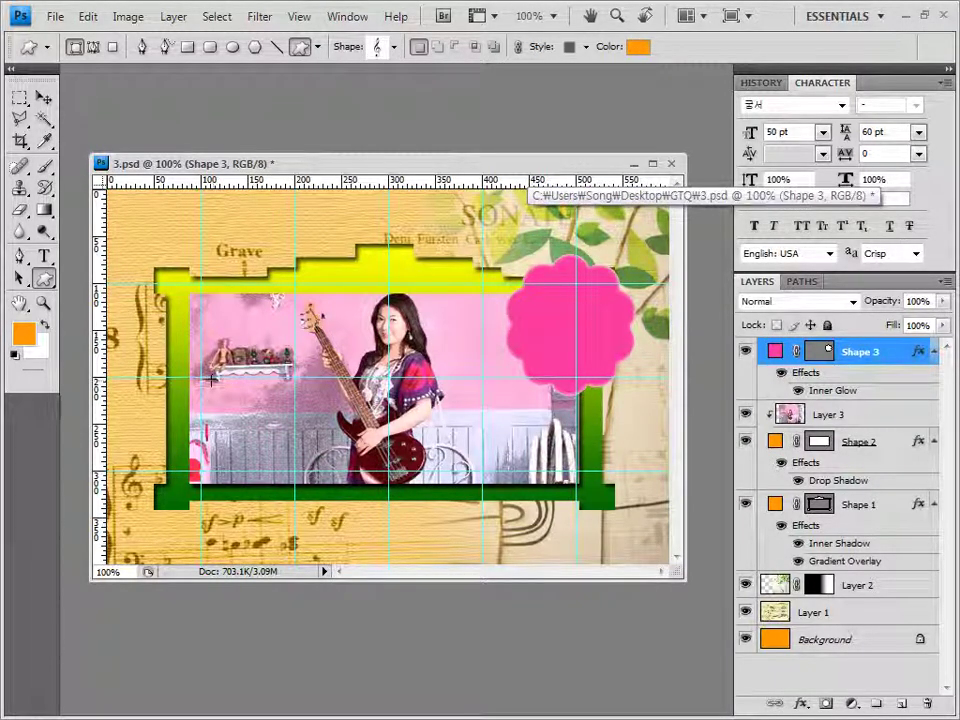
# - Draw a treble clef about 45 x 140 pixels over the photo to the left of the guitarist and clear its layer style
pyautogui.moveTo(218, 305); pyautogui.dragTo(265, 470)
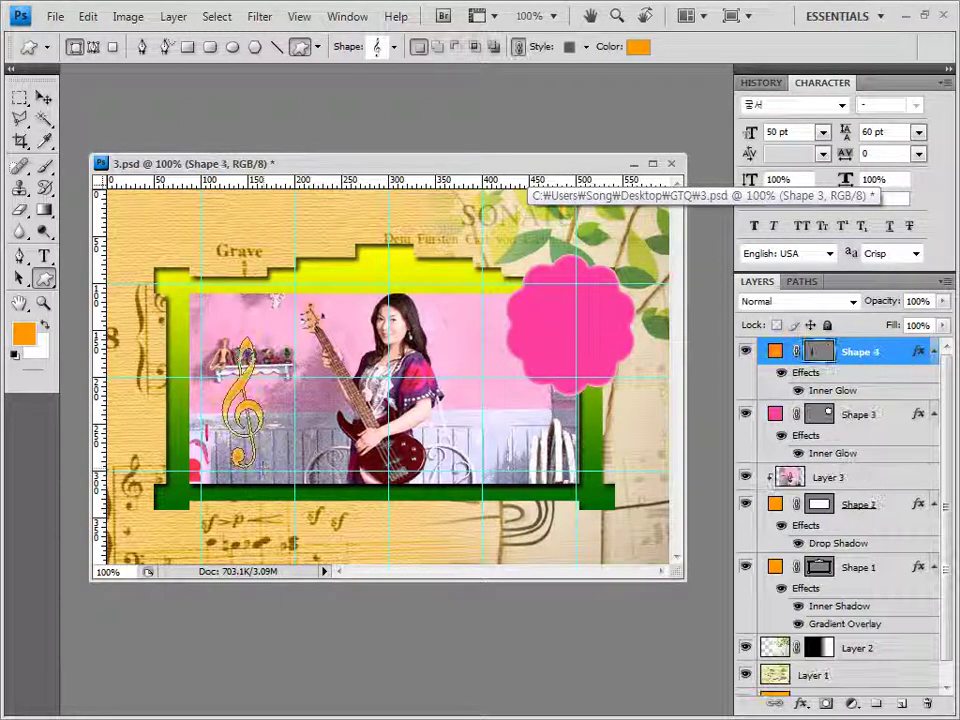
pyautogui.click(586, 47)
pyautogui.click(481, 87)
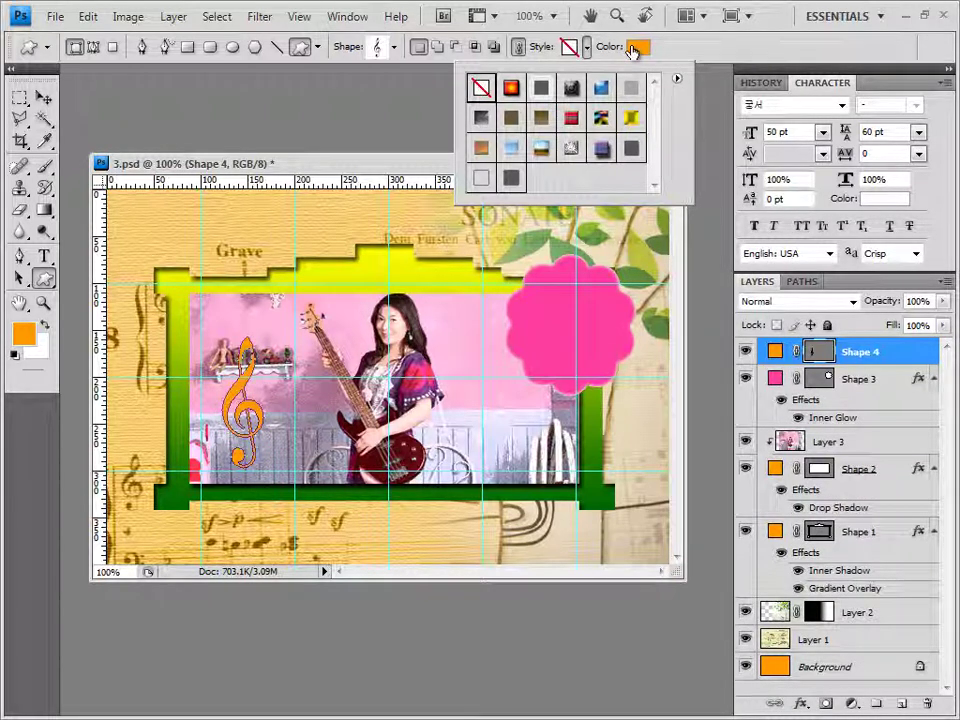
# - Set the fill color of the treble clef to #be005e
pyautogui.click(632, 49)
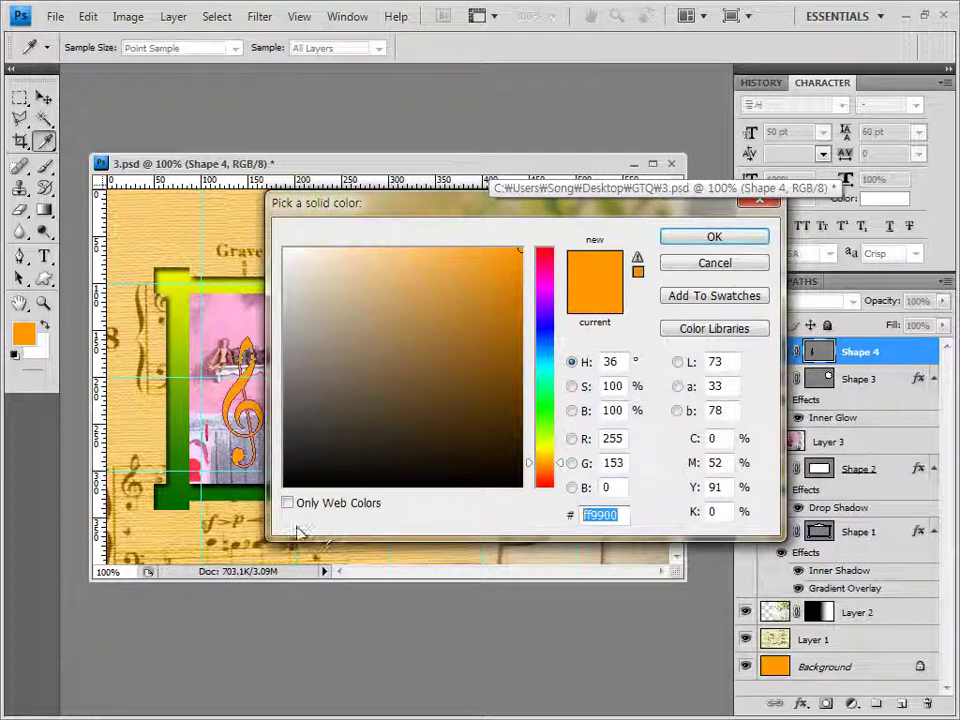
pyautogui.write('be005e')
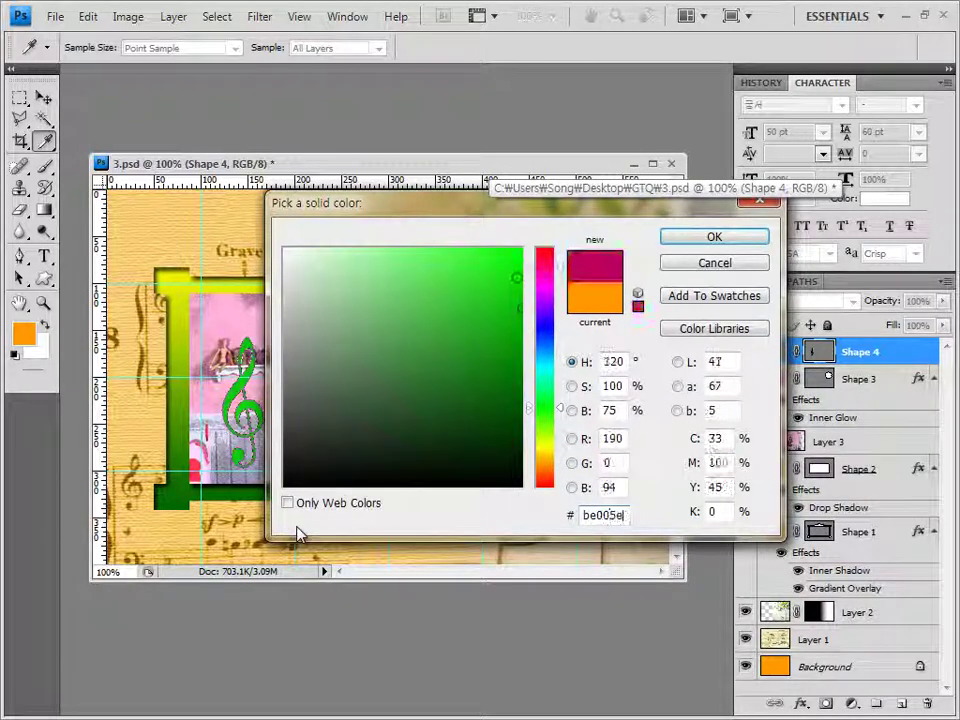
pyautogui.click(714, 237)
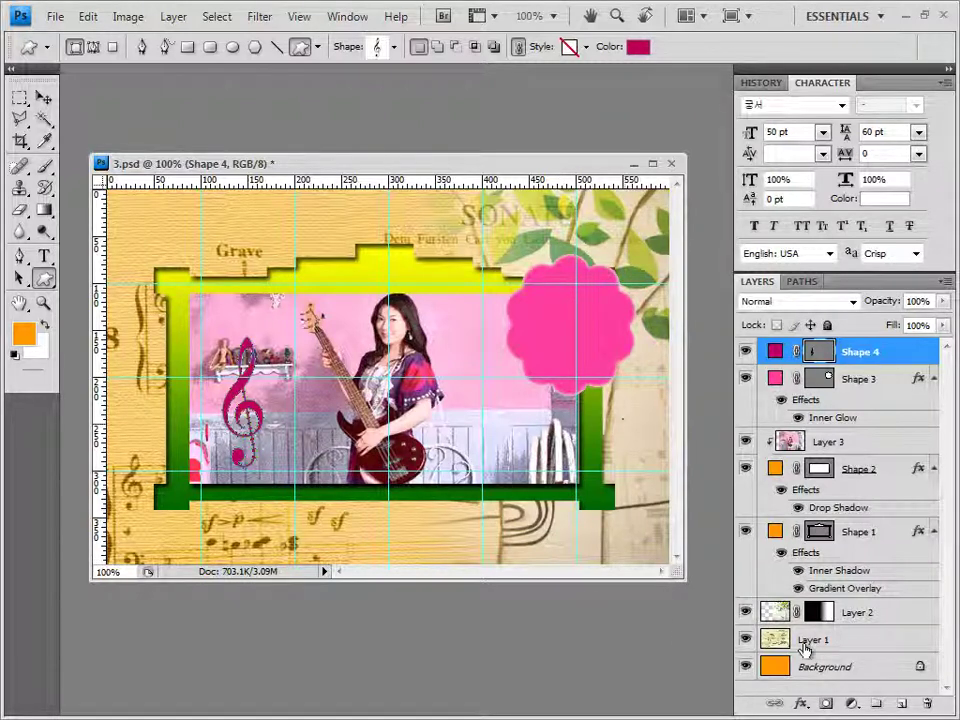
# - Add a 3 px outside stroke in white (#ffffff) to the treble clef
pyautogui.click(800, 704)
pyautogui.click(855, 600)
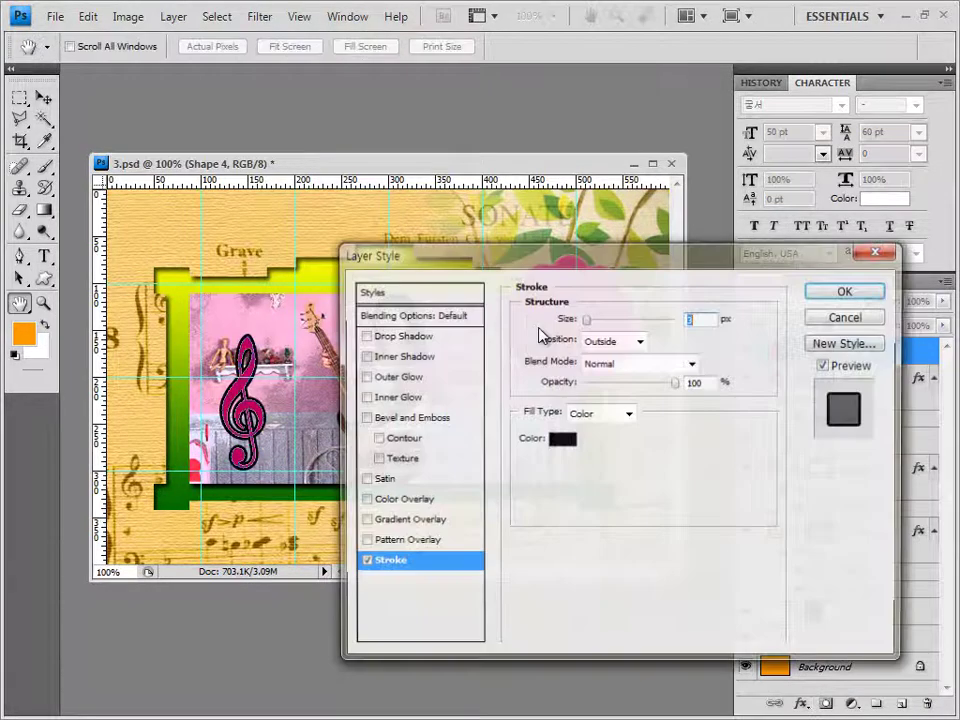
pyautogui.click(558, 440)
pyautogui.click(285, 249)
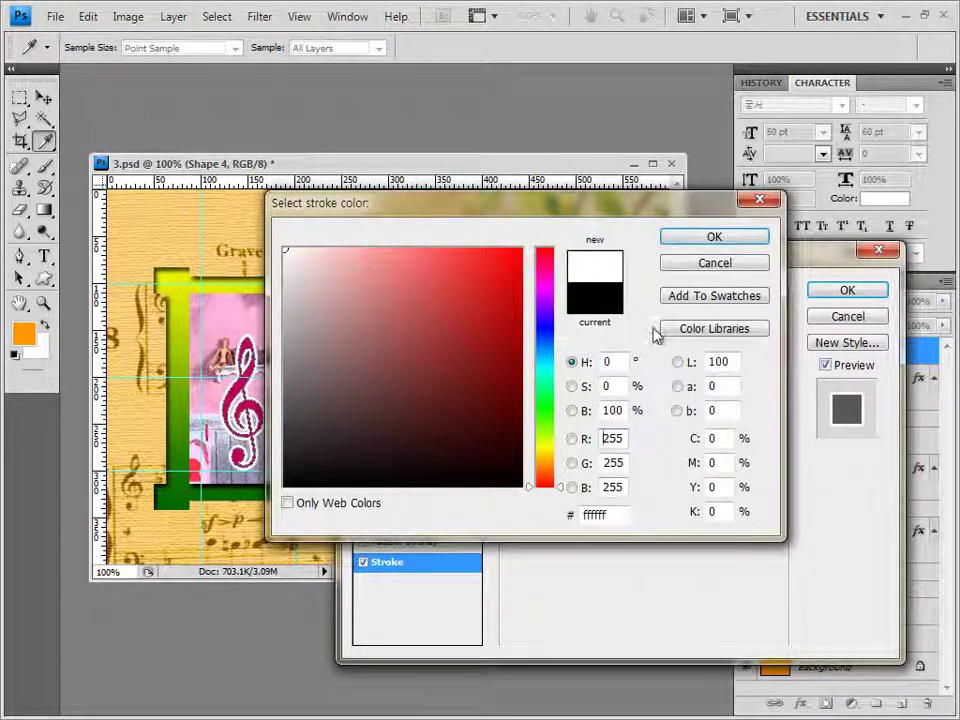
pyautogui.click(731, 240)
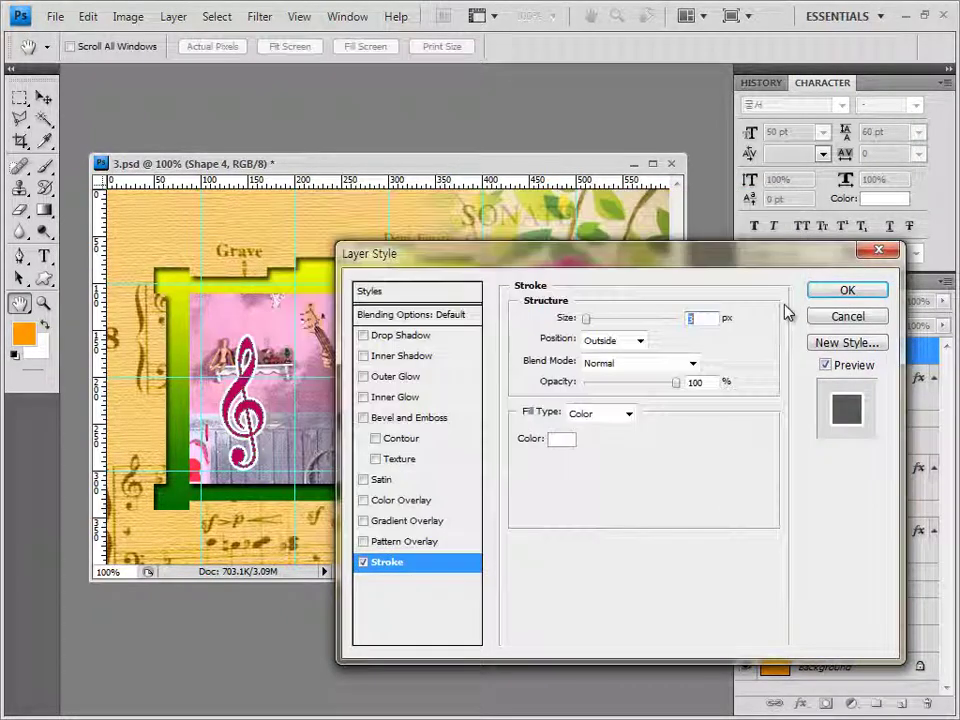
pyautogui.click(845, 291)
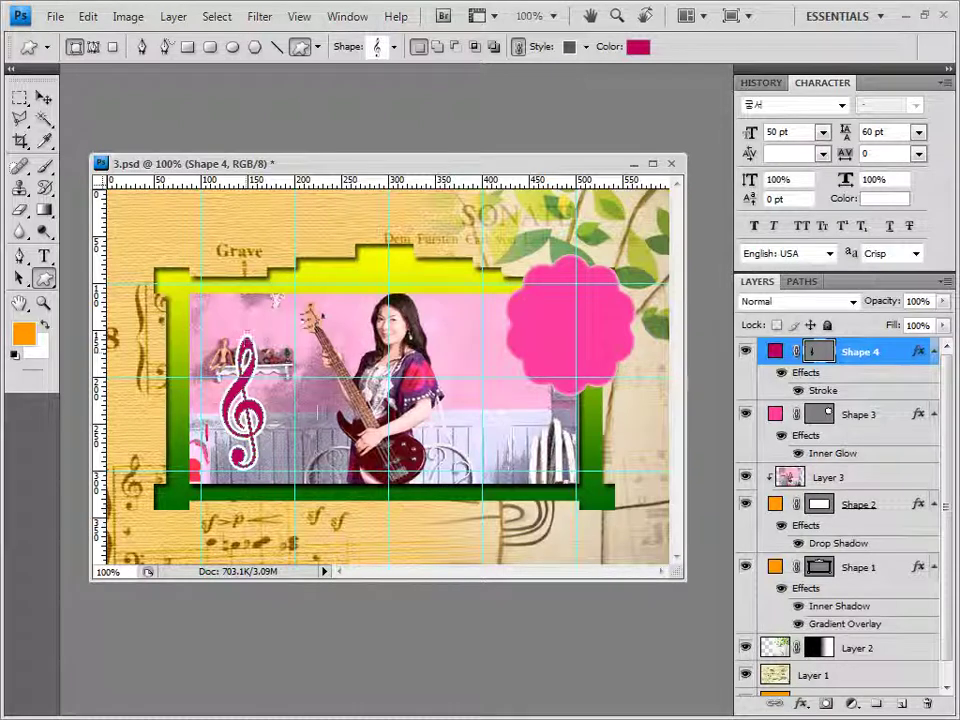
# - Tilt the treble clef about 11 degrees counterclockwise, scale it to about 105% wide and 102% high, and shift it slightly left
pyautogui.hotkey('ctrl', 't')
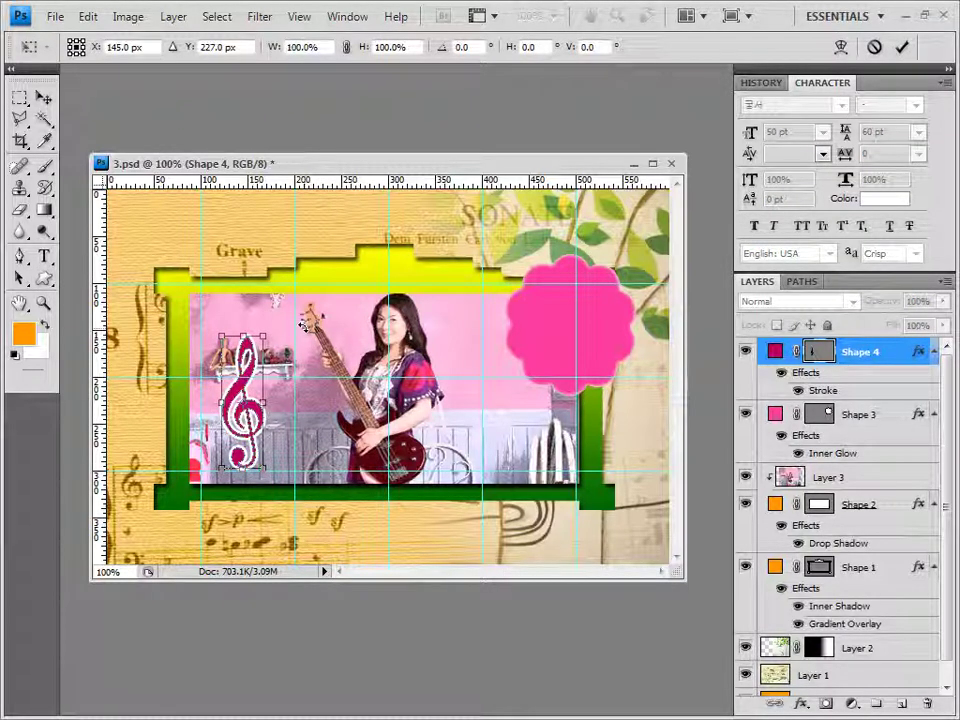
pyautogui.moveTo(303, 325); pyautogui.dragTo(290, 312)
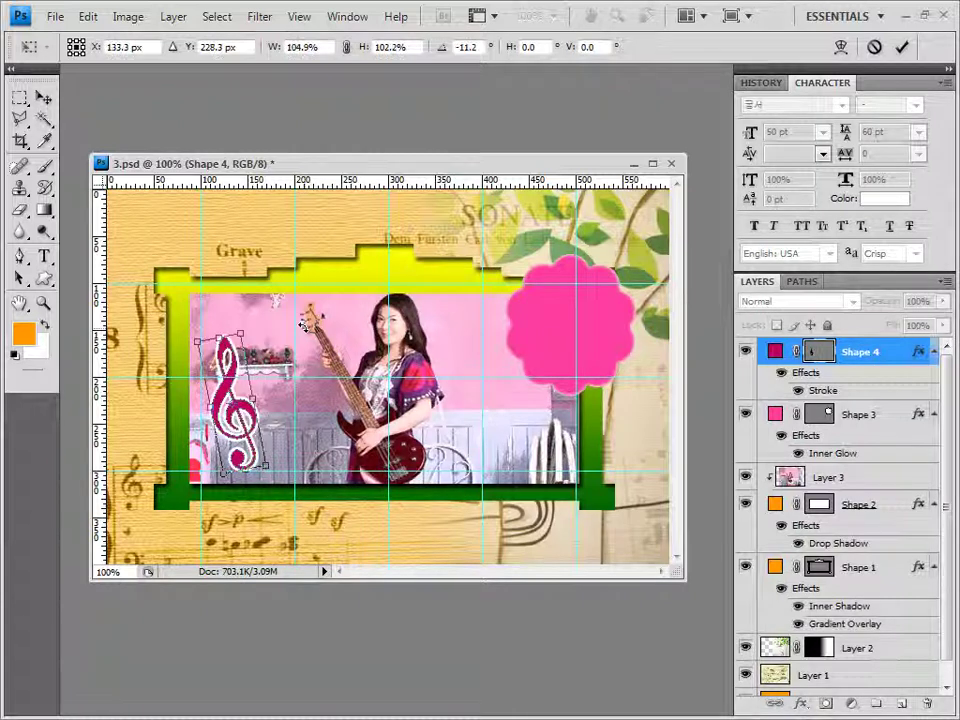
pyautogui.press('Return')
pyautogui.click(44, 279)
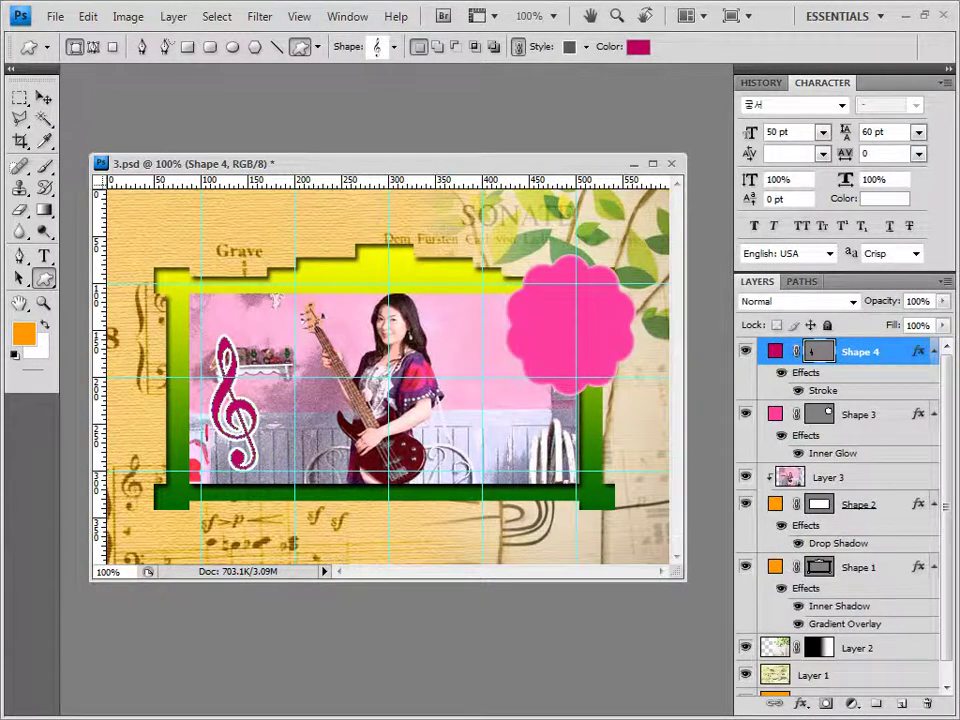
# - Open the rose basket photo 1급-10.jpg from its folder and float it in its own window over the composition
pyautogui.hotkey('alt', 'Tab')
pyautogui.moveTo(818, 415); pyautogui.dragTo(420, 122)
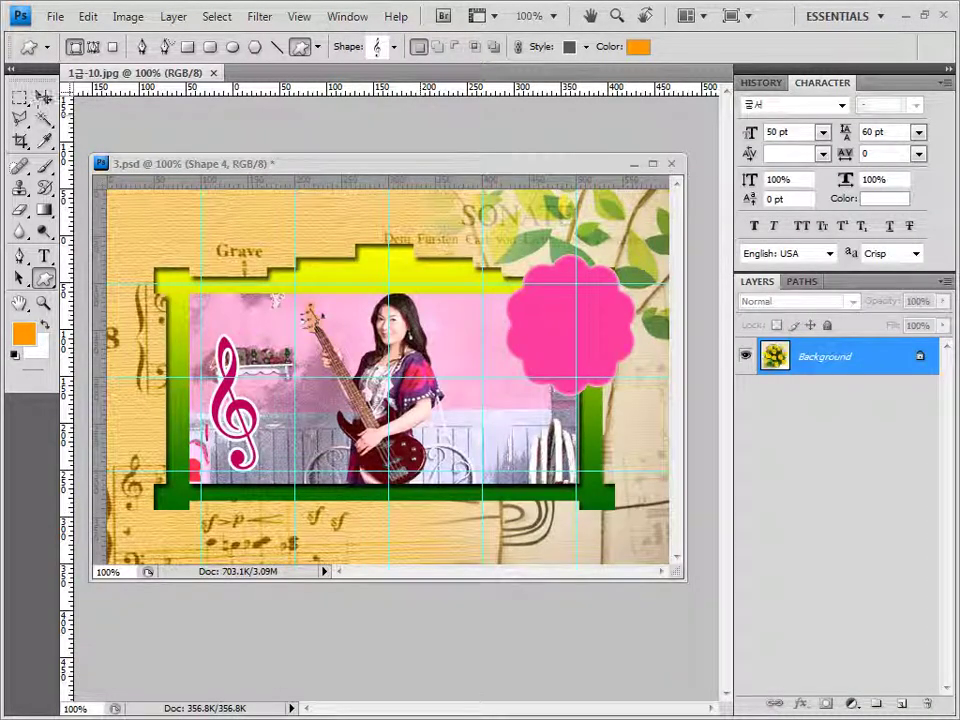
pyautogui.click(44, 97)
pyautogui.moveTo(128, 85); pyautogui.dragTo(180, 111)
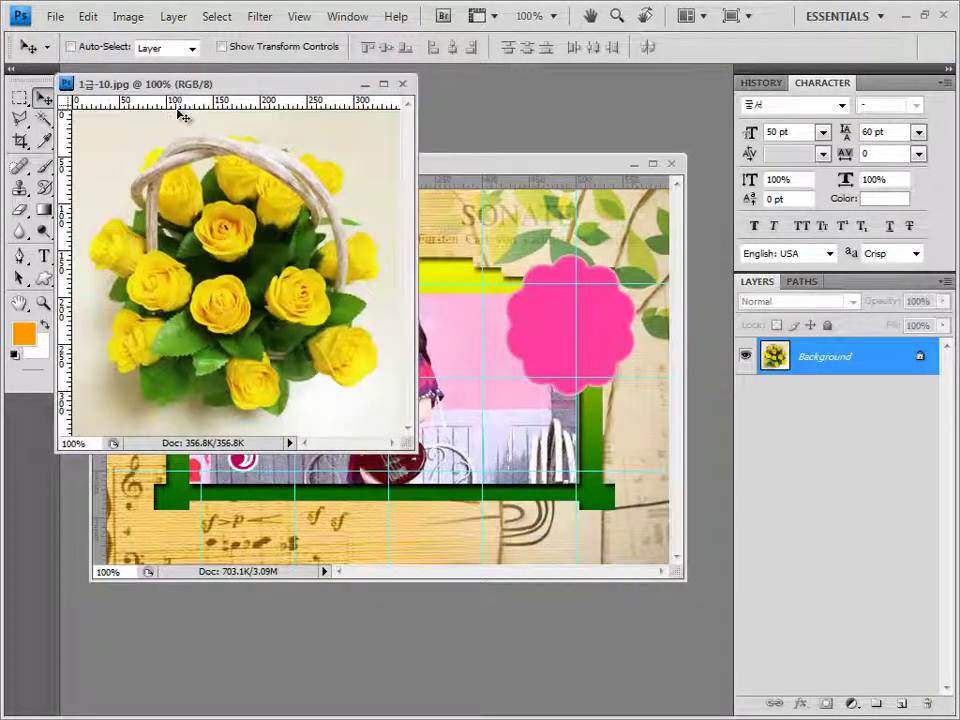
pyautogui.moveTo(68, 84); pyautogui.dragTo(131, 85)
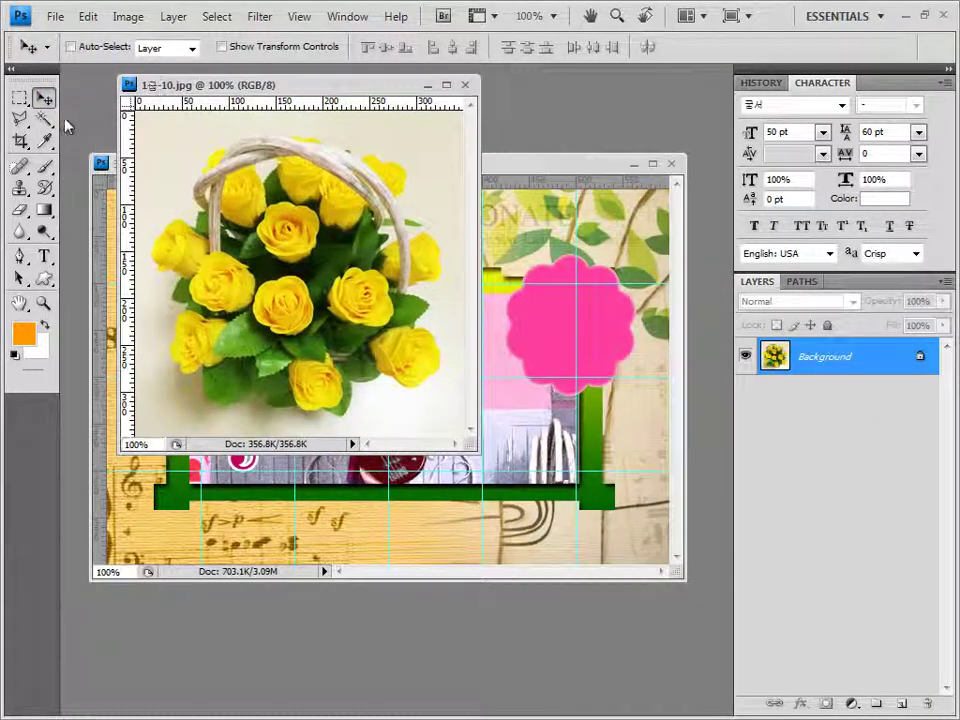
# - Try to select the pale background around the rose basket with the Magic Wand at tolerance 32
pyautogui.moveTo(44, 119); pyautogui.dragTo(85, 133)
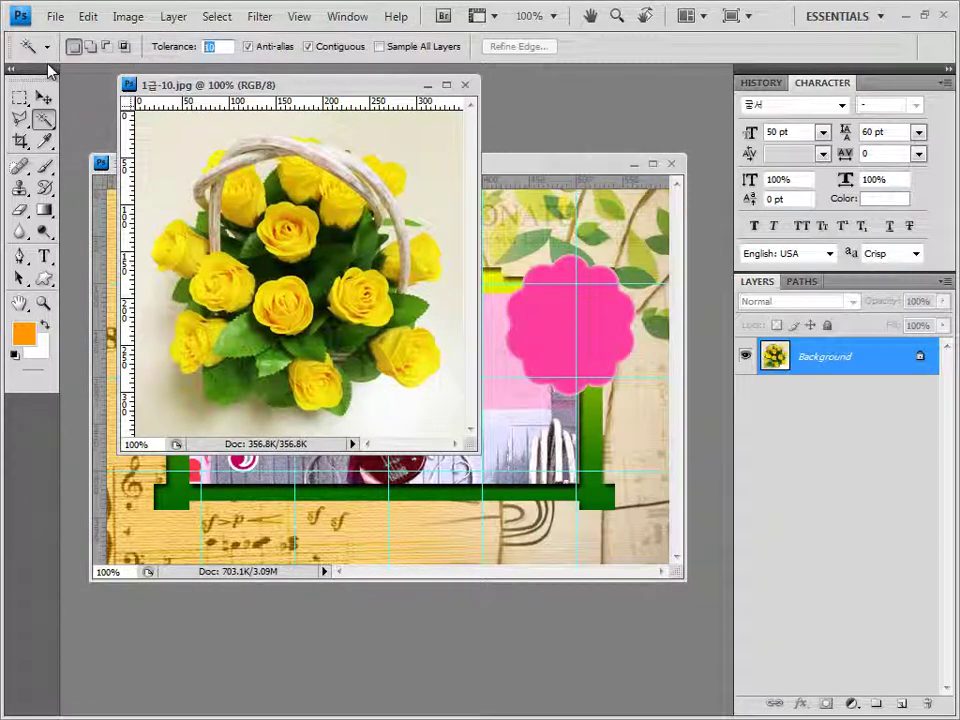
pyautogui.write('32')
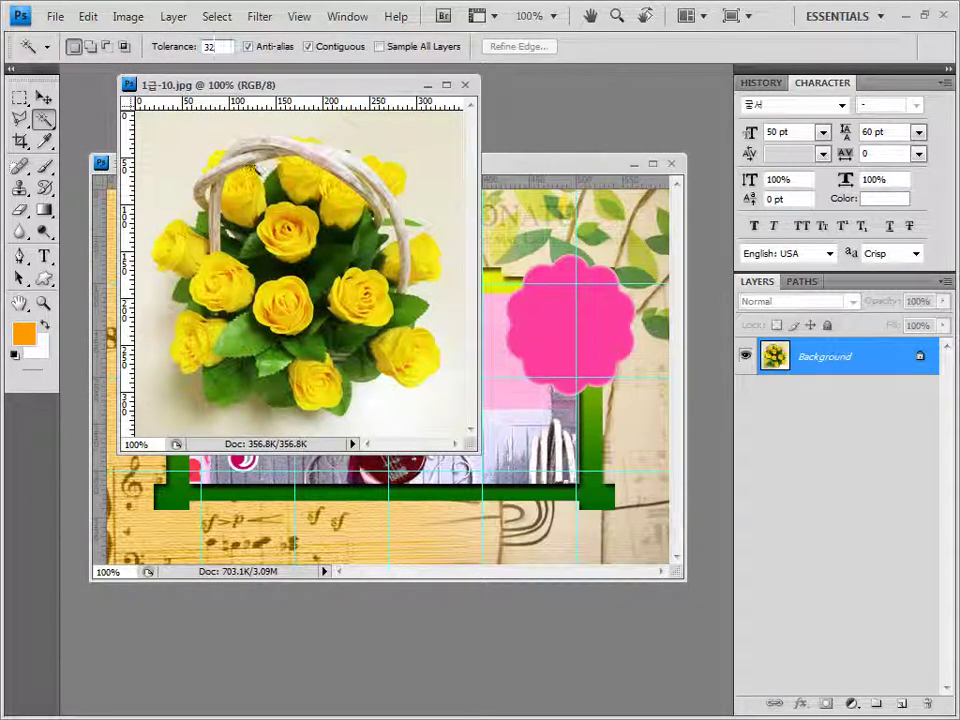
pyautogui.click(205, 131)
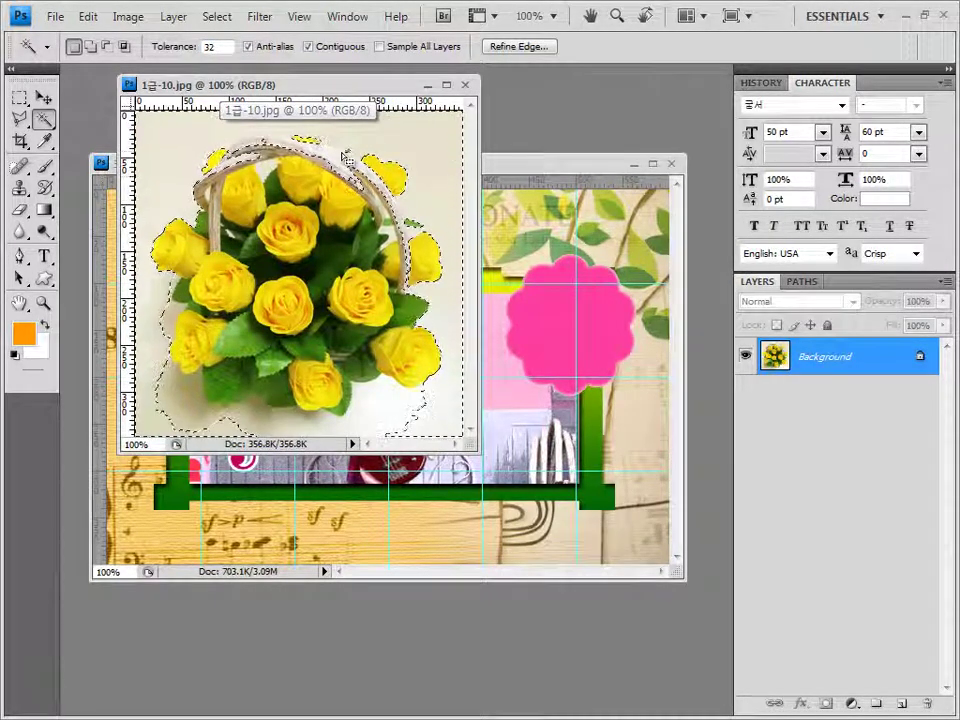
# - Try to reselect the pale background around the rose basket with the Magic Wand at tolerance 20
pyautogui.click(105, 47)
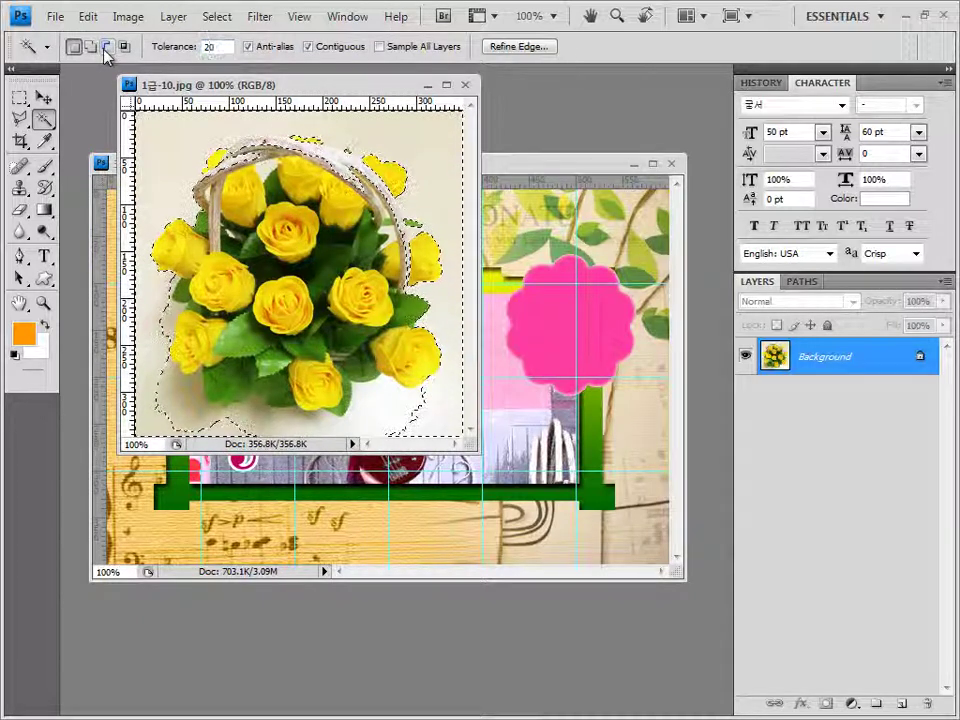
pyautogui.click(229, 133)
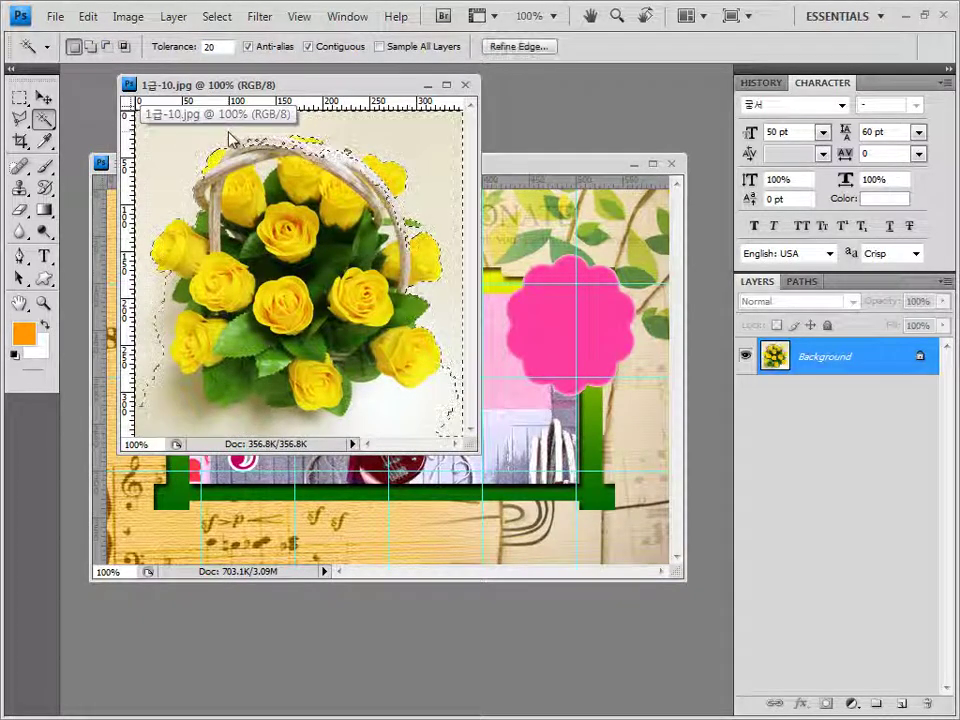
# - Set the Magic Wand tolerance to 10 and select the pale background on the right side of the rose basket, including the lower right area
pyautogui.click(214, 47)
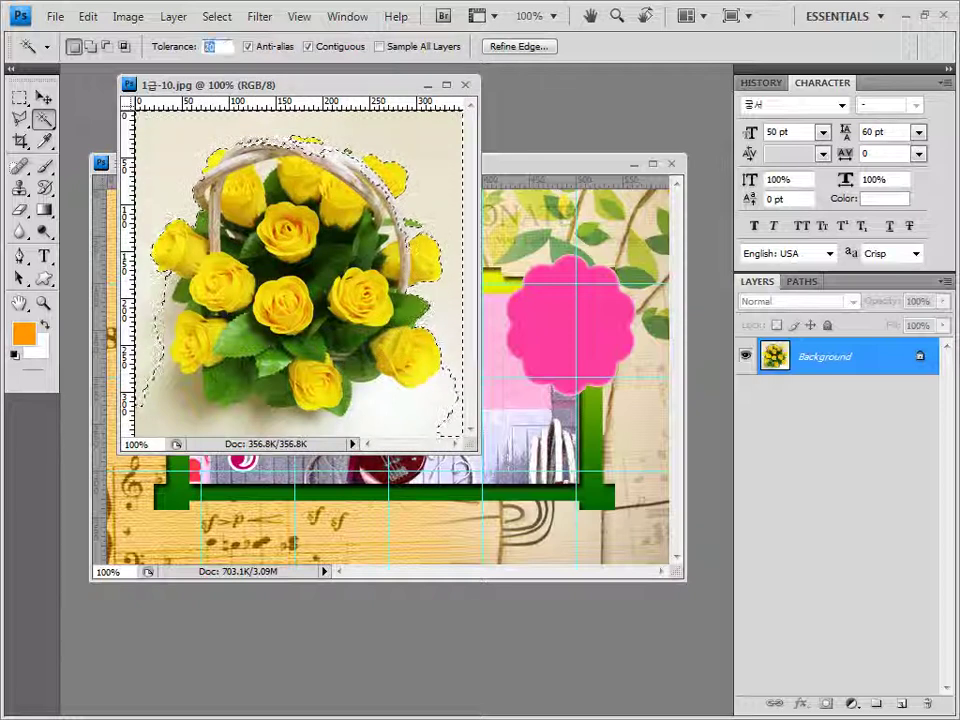
pyautogui.write('10')
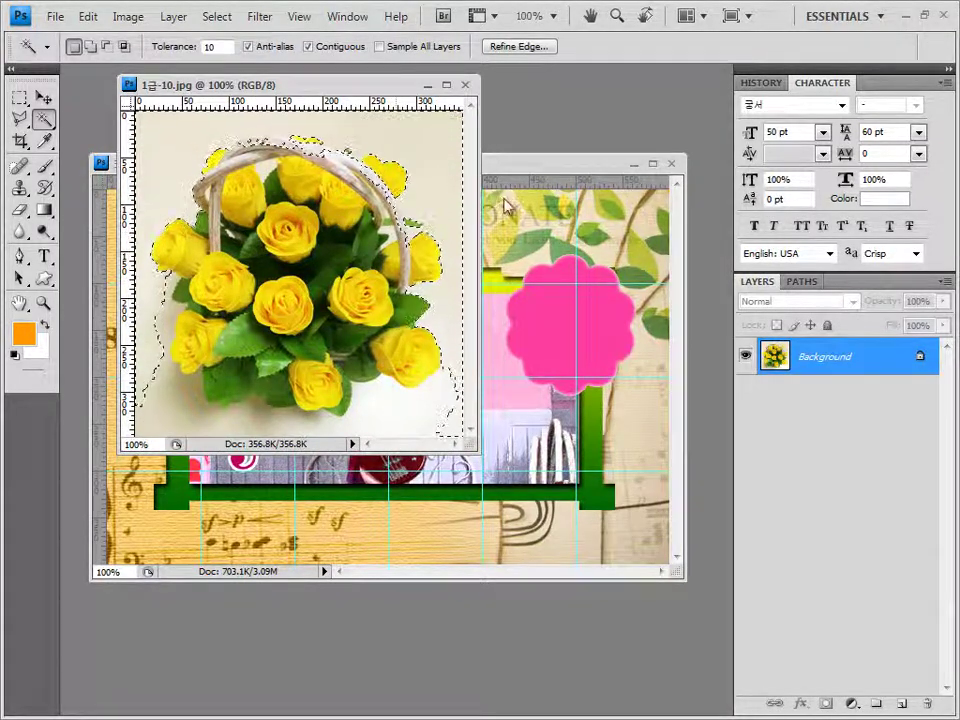
pyautogui.click(443, 160)
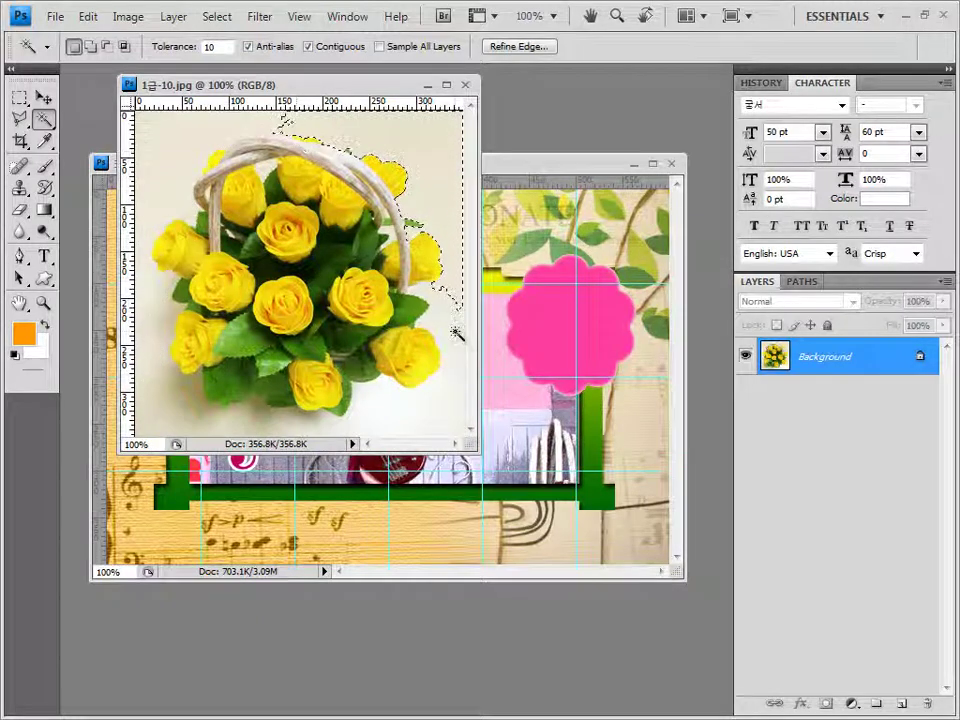
pyautogui.press('shift')
pyautogui.keyDown('shift'); pyautogui.click(440, 400); pyautogui.keyUp('shift')
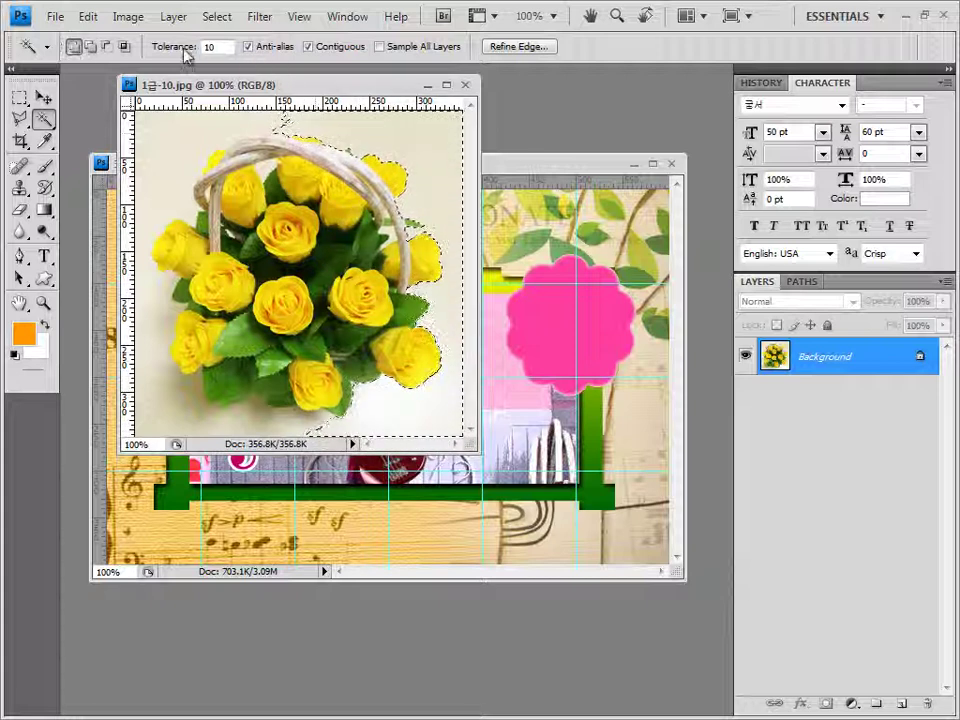
# - Extend the selection over the remaining pale background and the shadows left of and beneath the rose basket
pyautogui.click(315, 425)
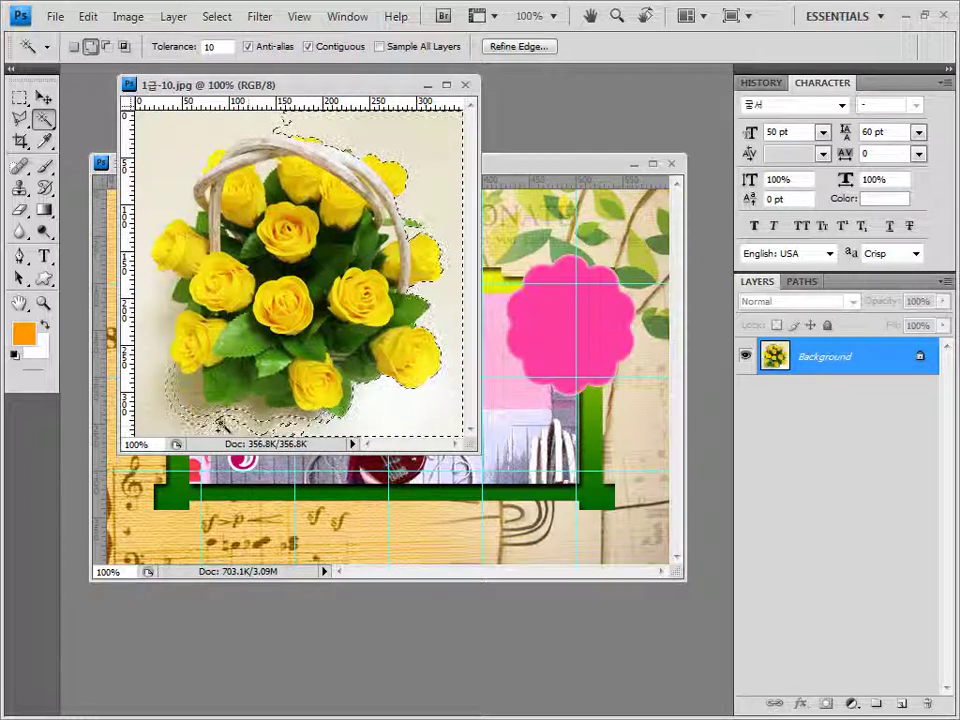
pyautogui.keyDown('shift'); pyautogui.click(151, 418); pyautogui.keyUp('shift')
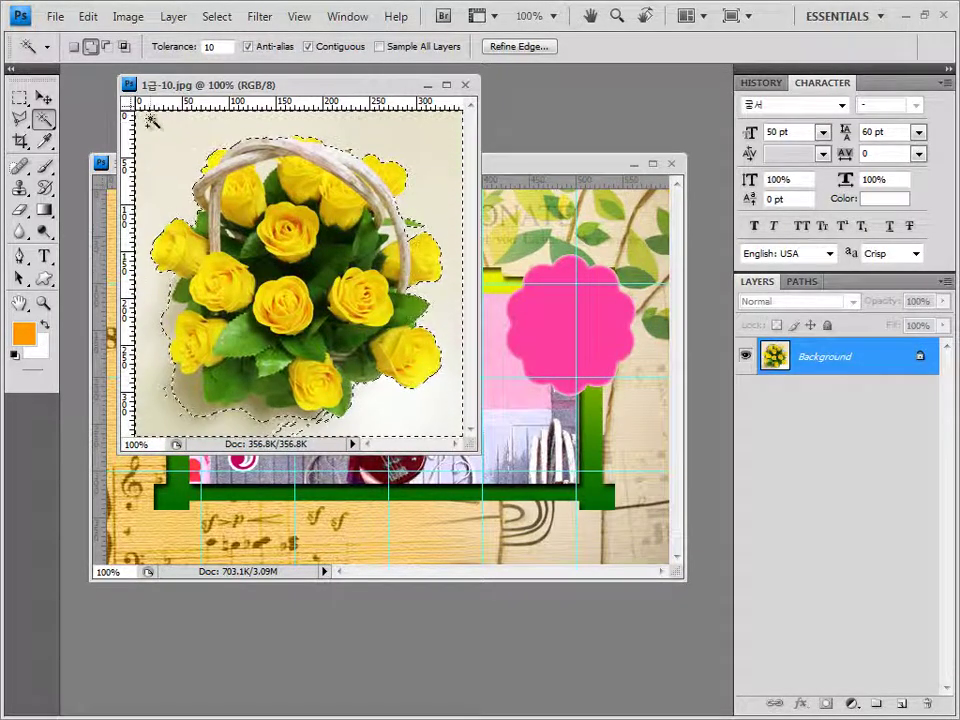
pyautogui.keyDown('shift'); pyautogui.click(162, 316); pyautogui.keyUp('shift')
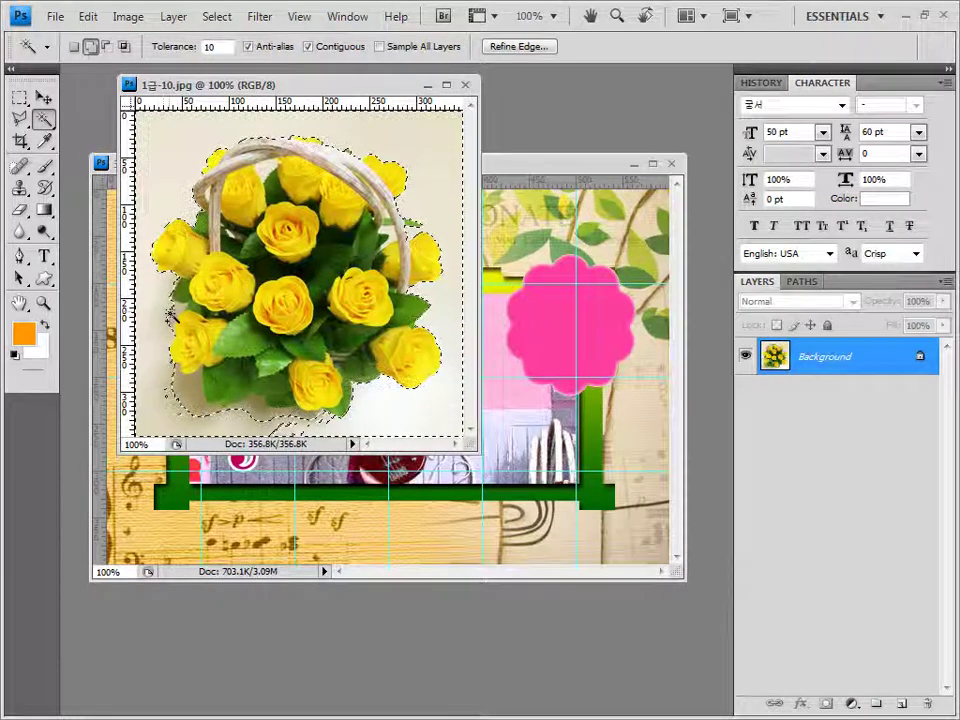
pyautogui.keyDown('shift'); pyautogui.click(186, 417); pyautogui.keyUp('shift')
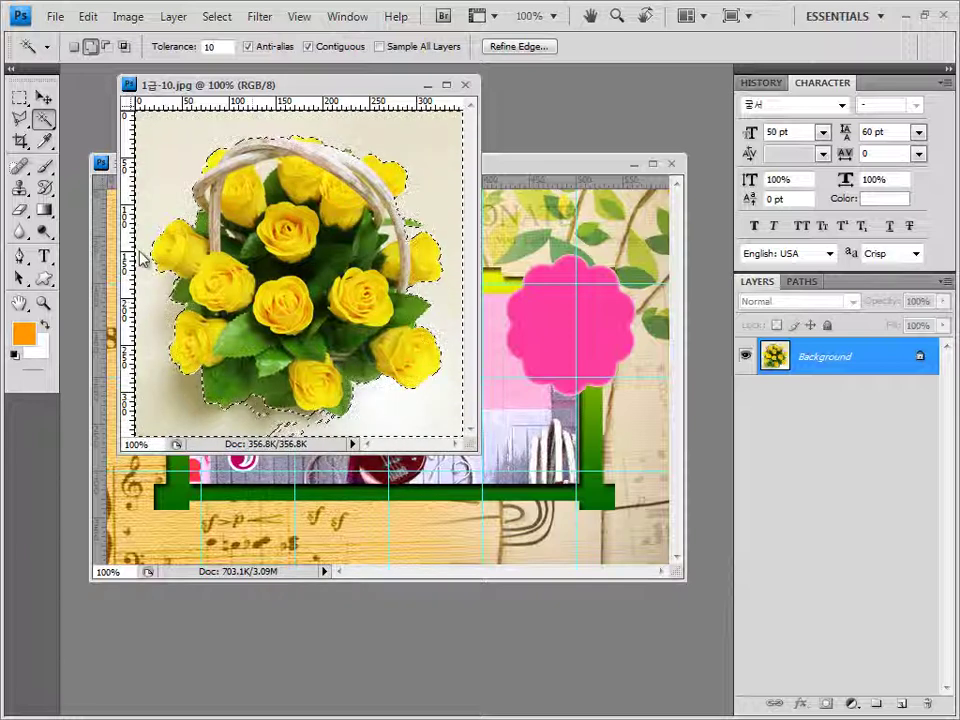
pyautogui.rightClick(43, 118)
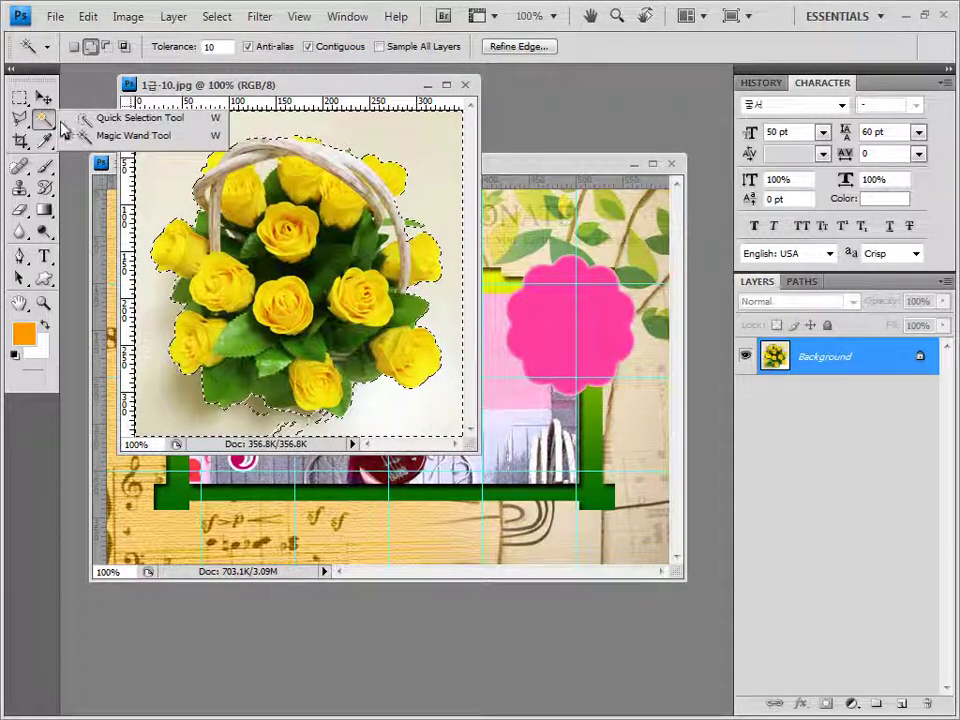
pyautogui.click(343, 92)
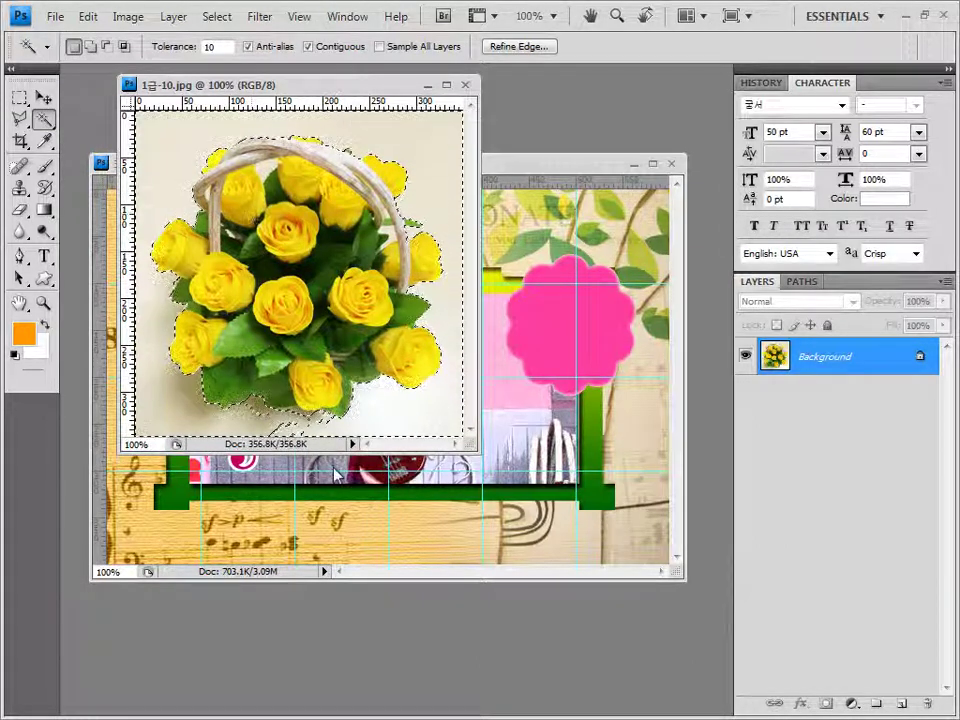
pyautogui.keyDown('shift'); pyautogui.click(289, 420); pyautogui.keyUp('shift')
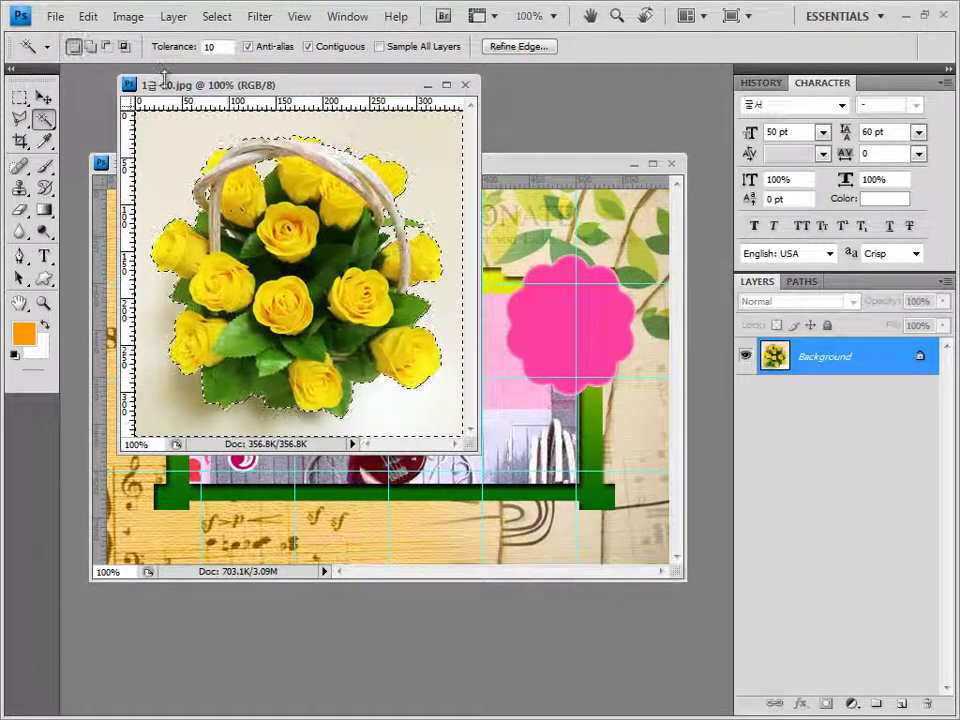
# - Invert the selection to isolate the rose basket, copy it, close 1급-10.jpg and paste the cut-out into 3.psd
pyautogui.click(216, 17)
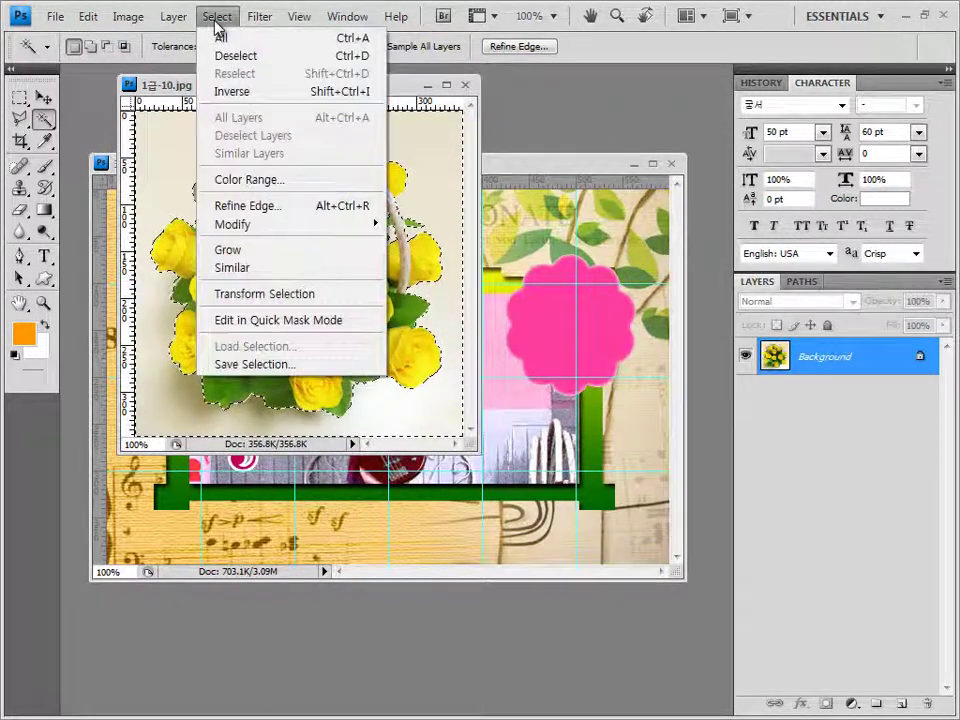
pyautogui.click(251, 93)
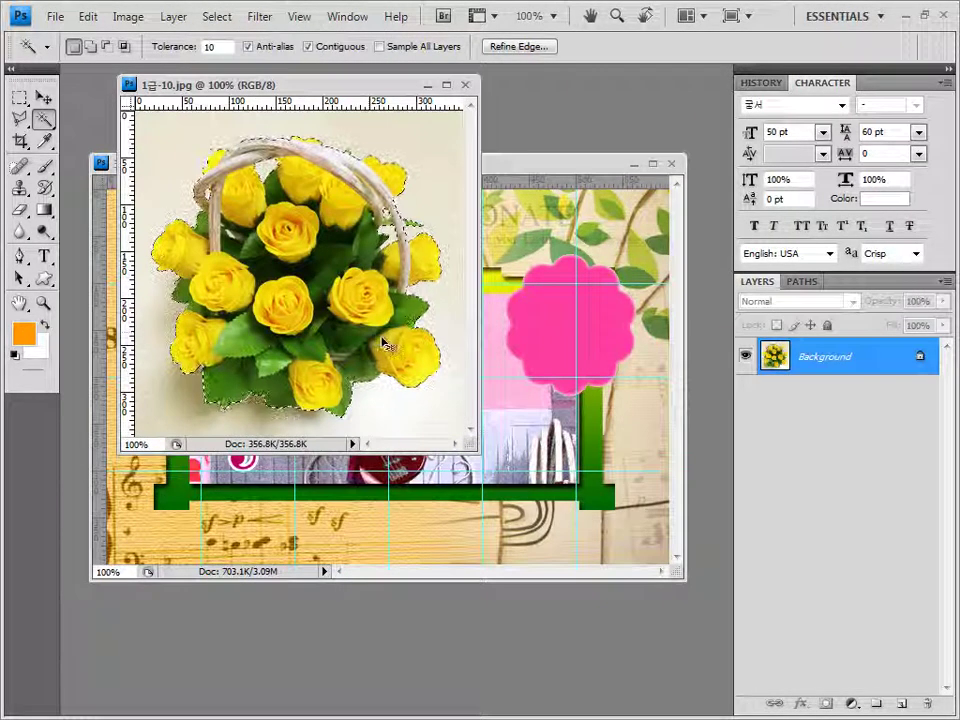
pyautogui.click(466, 86)
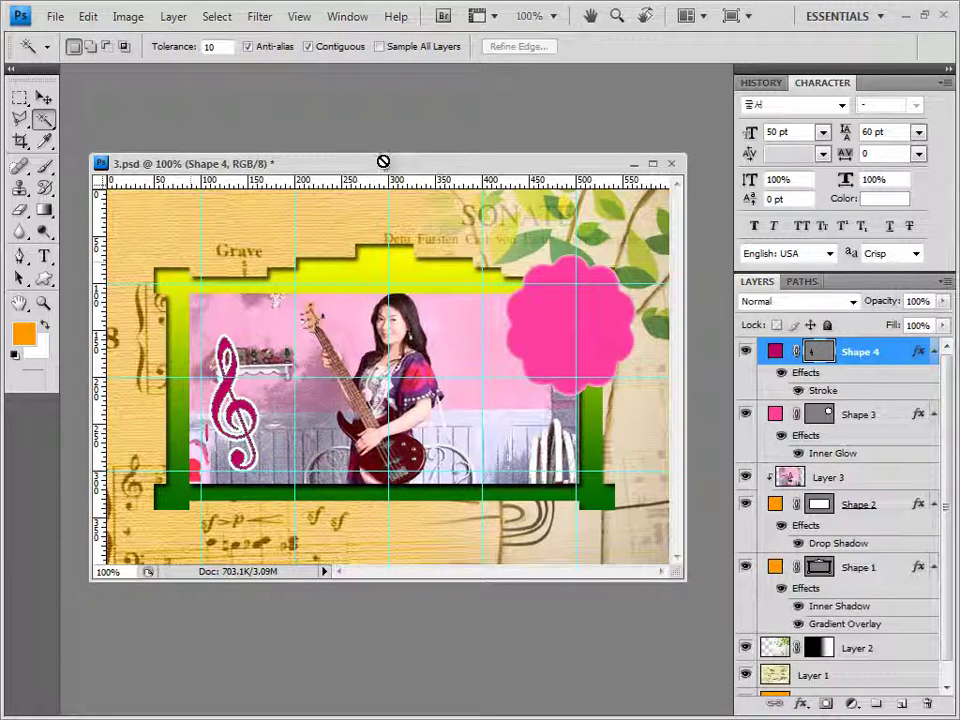
pyautogui.hotkey('ctrl', 'v')
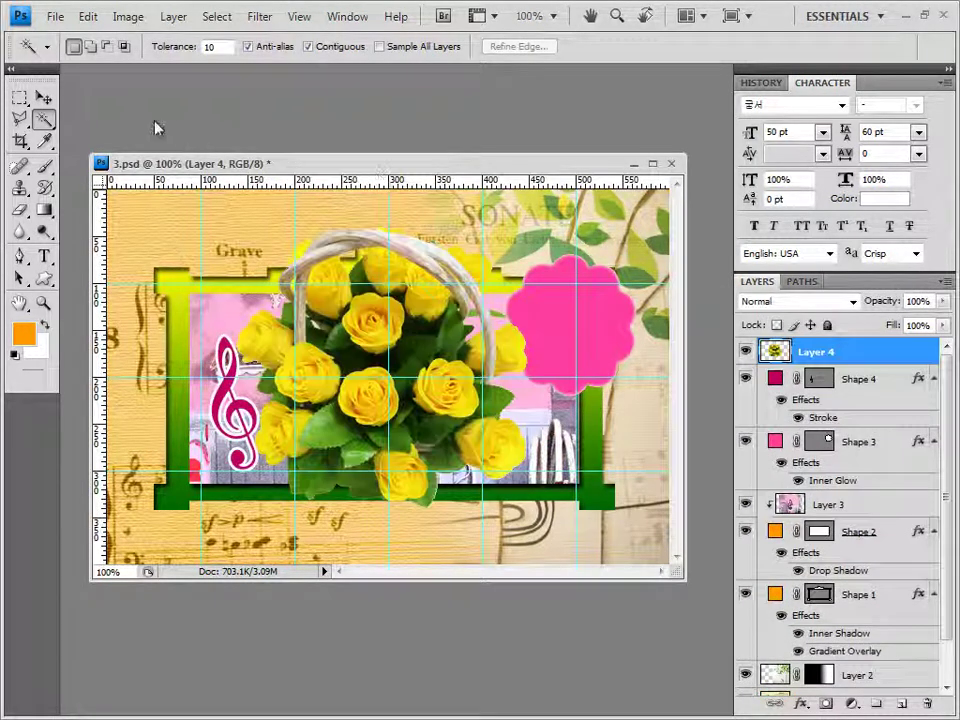
# - Scale the rose basket down and place it in the lower-right corner of the composition, partly beyond the canvas edge
pyautogui.click(43, 97)
pyautogui.moveTo(367, 335); pyautogui.dragTo(522, 420)
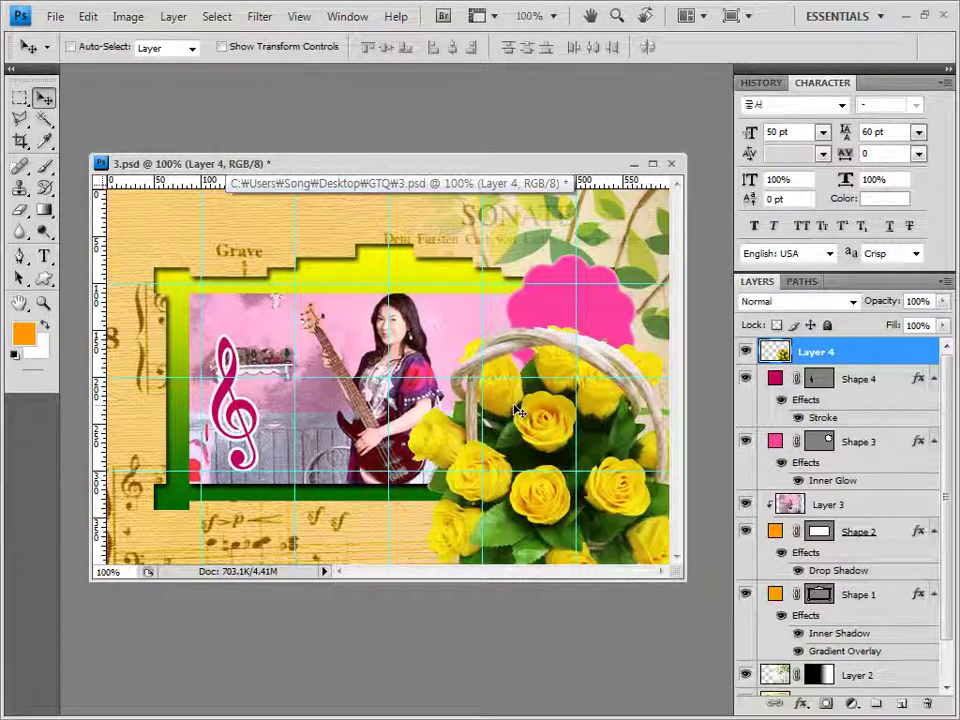
pyautogui.hotkey('shift', 'Right')
pyautogui.hotkey('shift', 'Right')
pyautogui.hotkey('shift', 'Right')
pyautogui.hotkey('shift', 'Right')
pyautogui.hotkey('shift', 'Right')
pyautogui.hotkey('shift', 'Right')
pyautogui.hotkey('shift', 'Right')
pyautogui.hotkey('shift', 'Down')
pyautogui.hotkey('shift', 'Down')
pyautogui.hotkey('shift', 'Down')
pyautogui.hotkey('shift', 'Down')
pyautogui.hotkey('shift', 'Down')
pyautogui.hotkey('shift', 'Down')
pyautogui.hotkey('shift', 'Down')
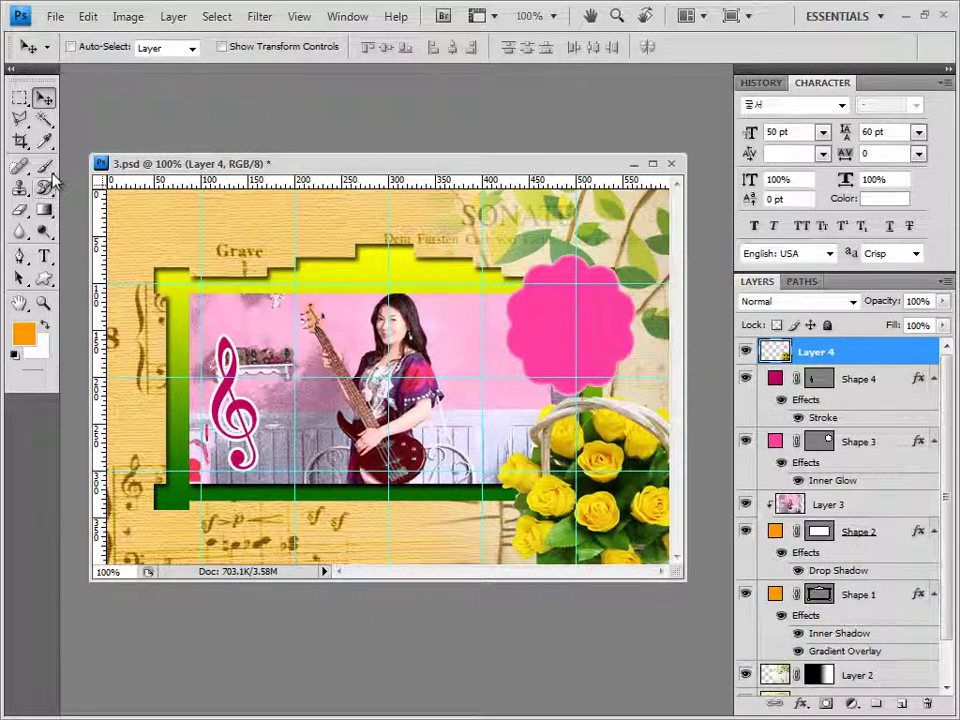
# - Select the yellow roses in the basket with the Magic Wand at tolerance 70, adding each bloom to the selection
pyautogui.click(45, 120)
pyautogui.click(212, 46)
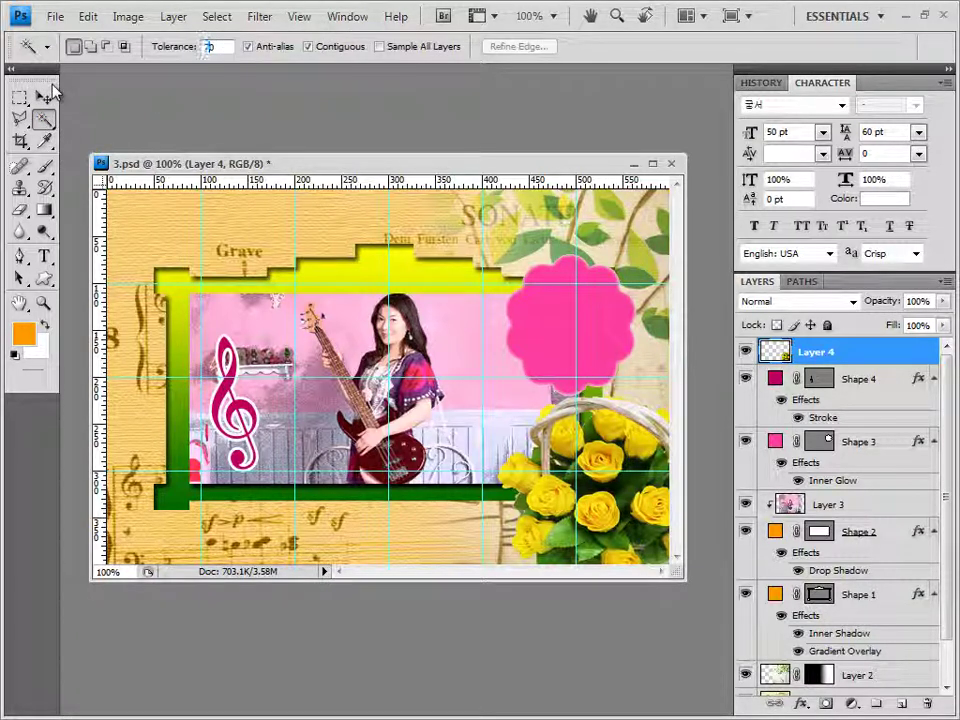
pyautogui.keyDown('shift'); pyautogui.click(568, 440); pyautogui.keyUp('shift')
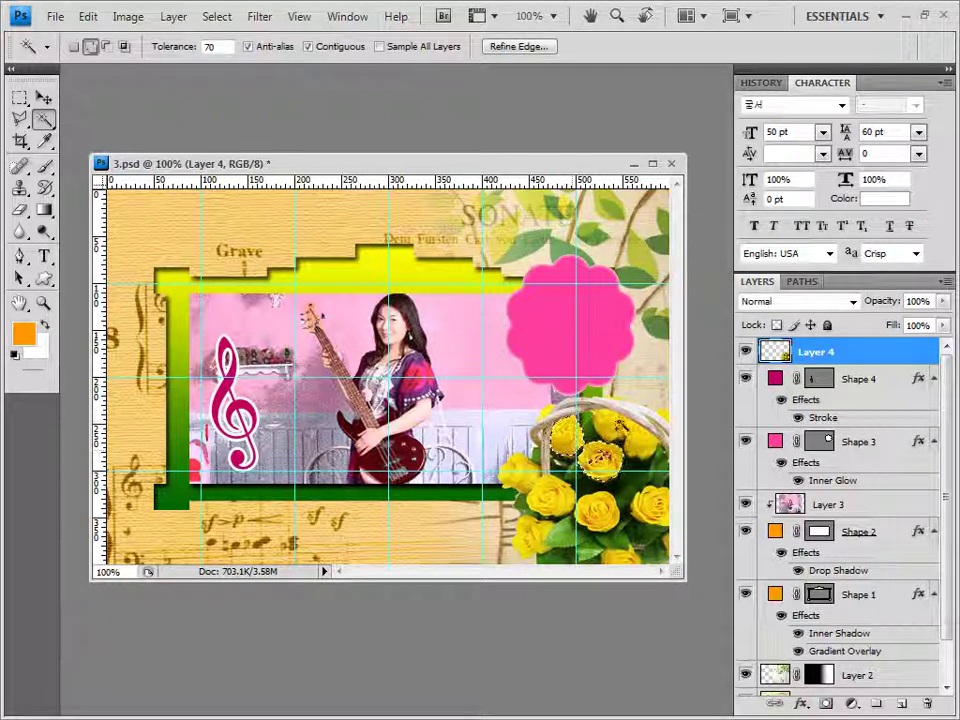
pyautogui.keyDown('shift'); pyautogui.click(625, 440); pyautogui.keyUp('shift')
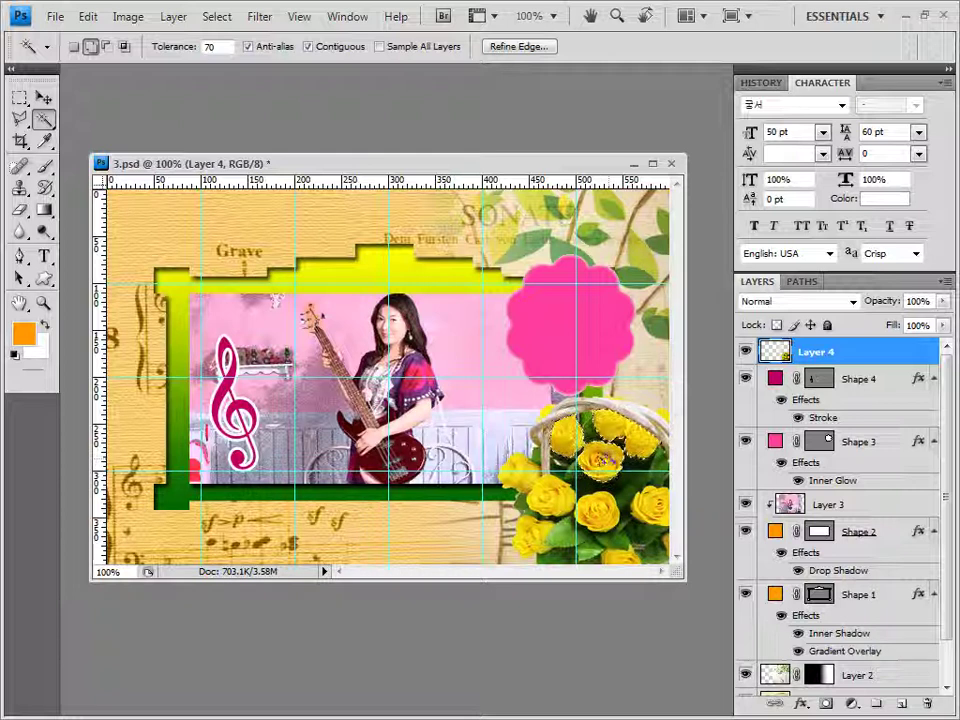
pyautogui.keyDown('shift'); pyautogui.click(648, 522); pyautogui.keyUp('shift')
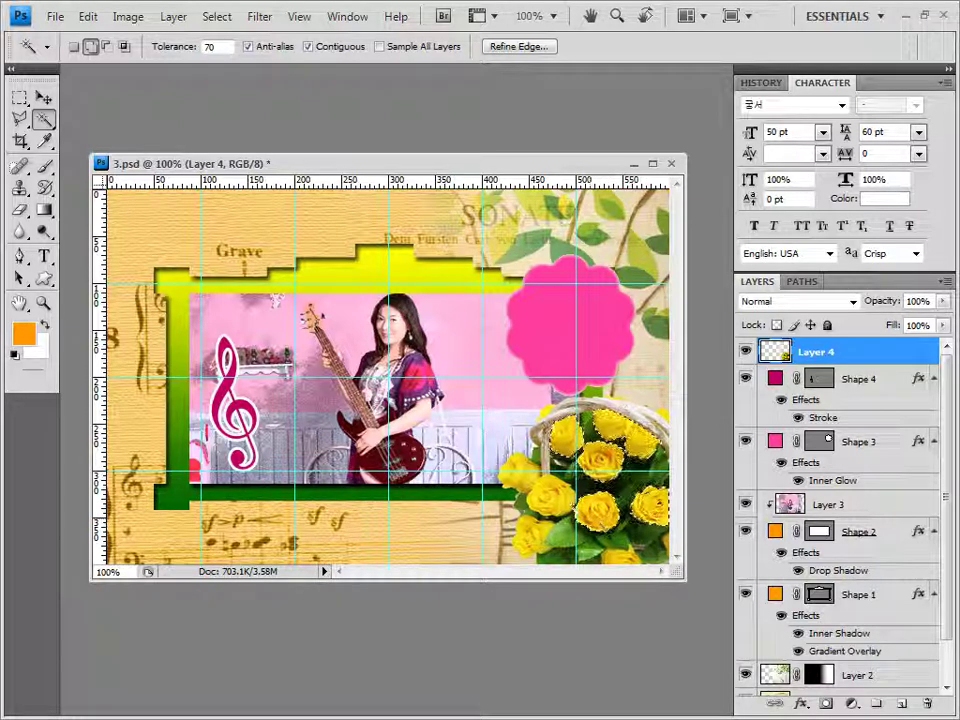
pyautogui.keyDown('shift'); pyautogui.click(525, 530); pyautogui.keyUp('shift')
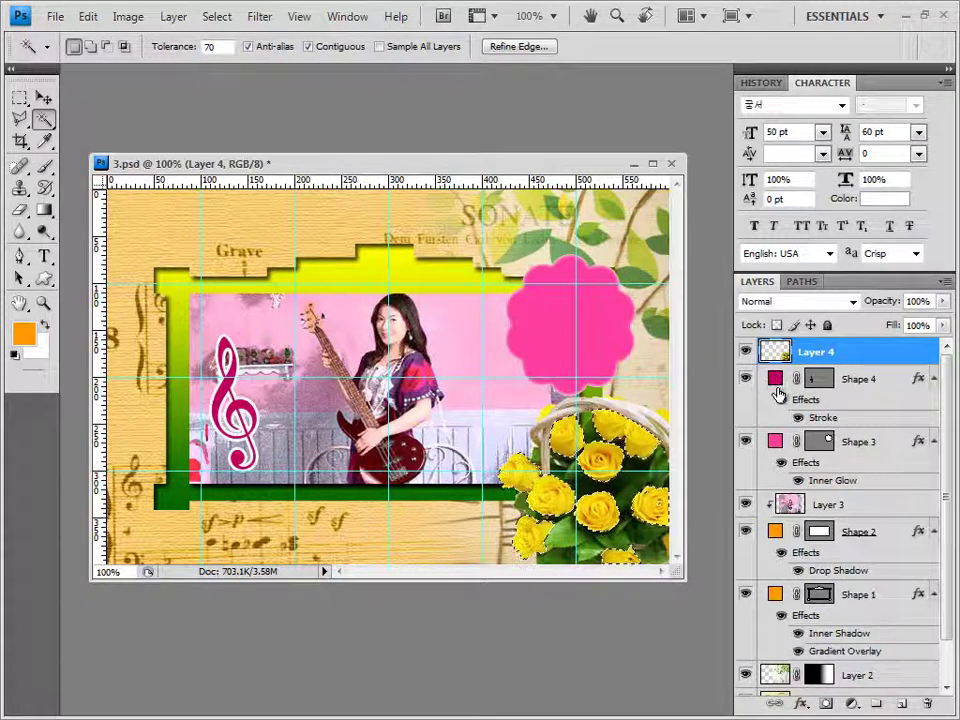
# - Recolor the selected roses red with a colorized Hue/Saturation adjustment layer at hue 360 and saturation 60
pyautogui.click(851, 703)
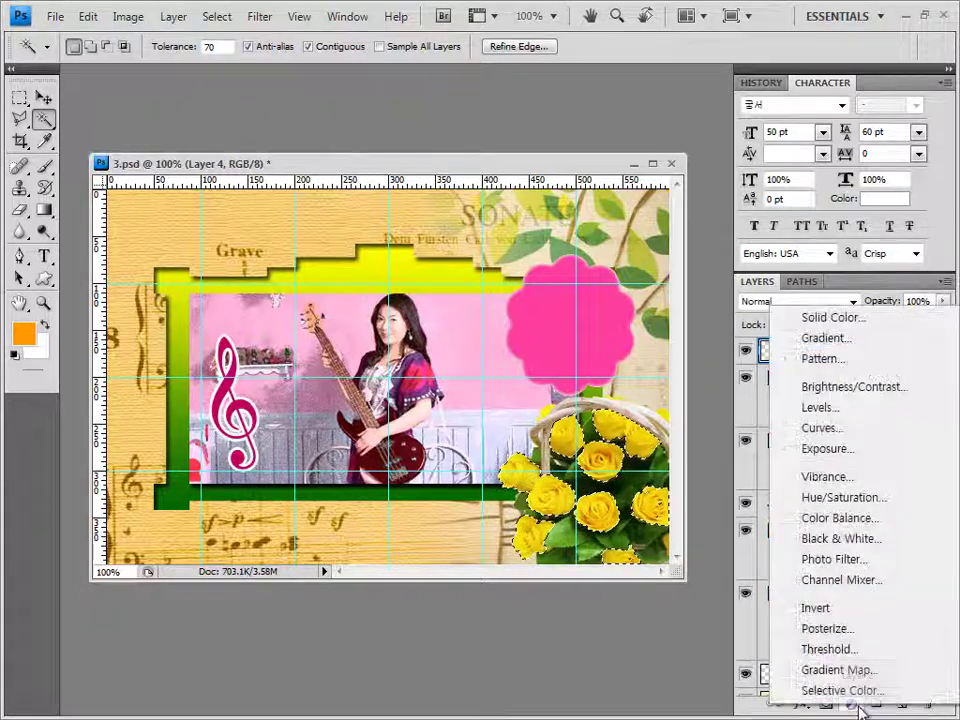
pyautogui.click(874, 498)
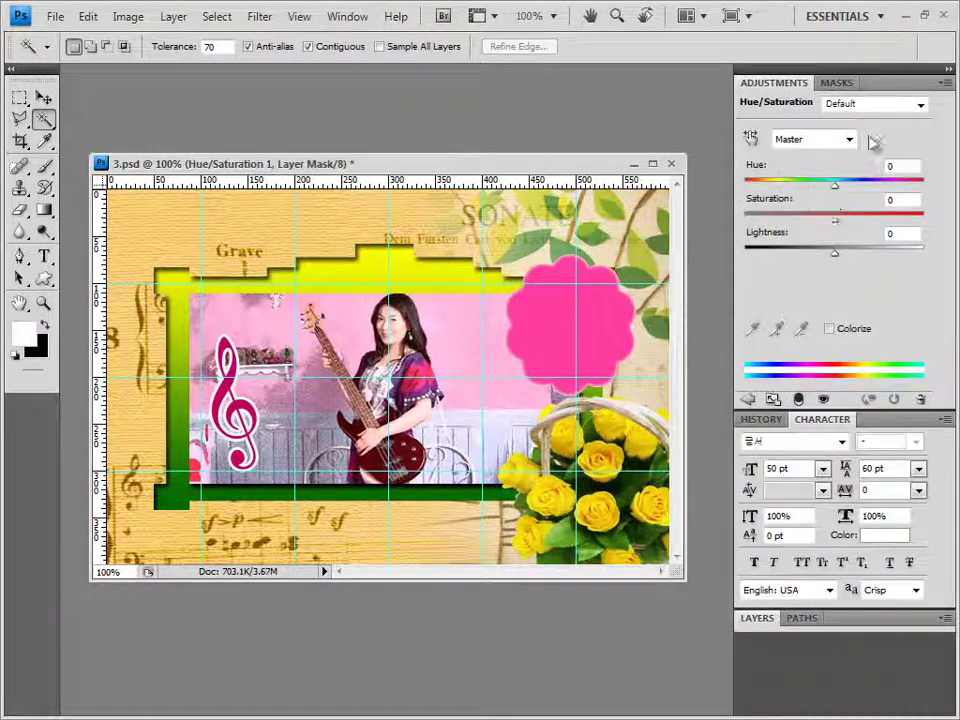
pyautogui.click(830, 330)
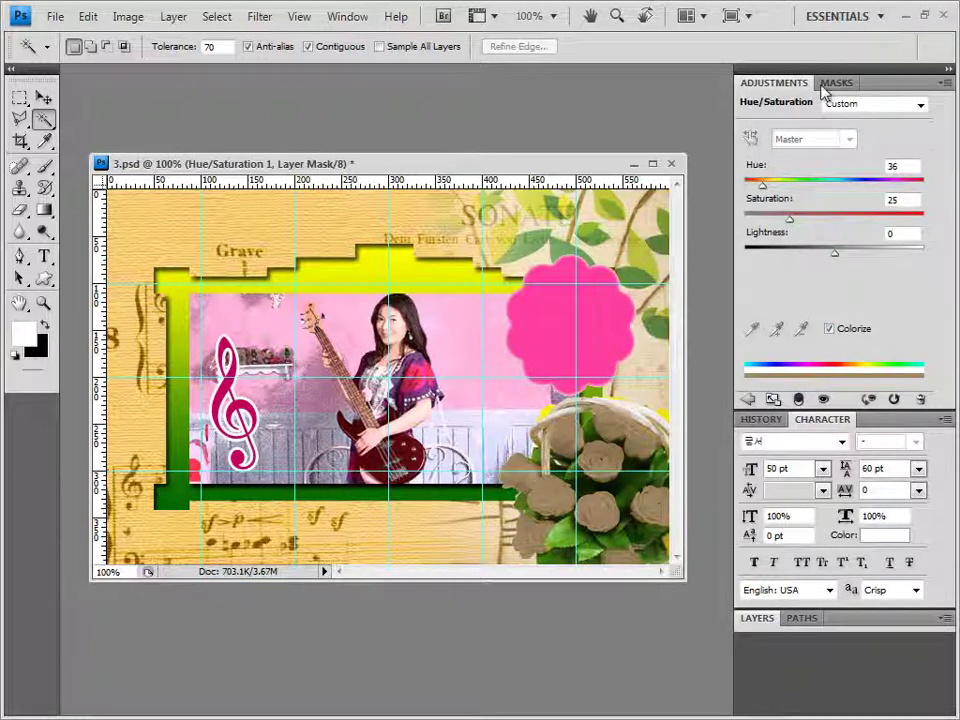
pyautogui.moveTo(762, 185); pyautogui.dragTo(902, 186)
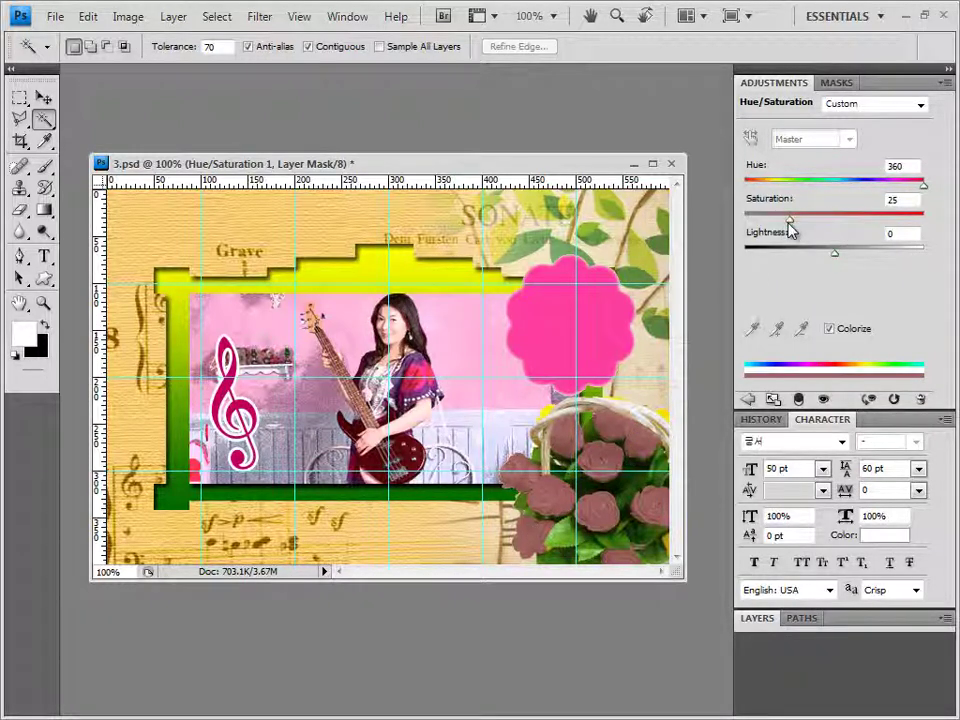
pyautogui.moveTo(790, 222); pyautogui.dragTo(857, 222)
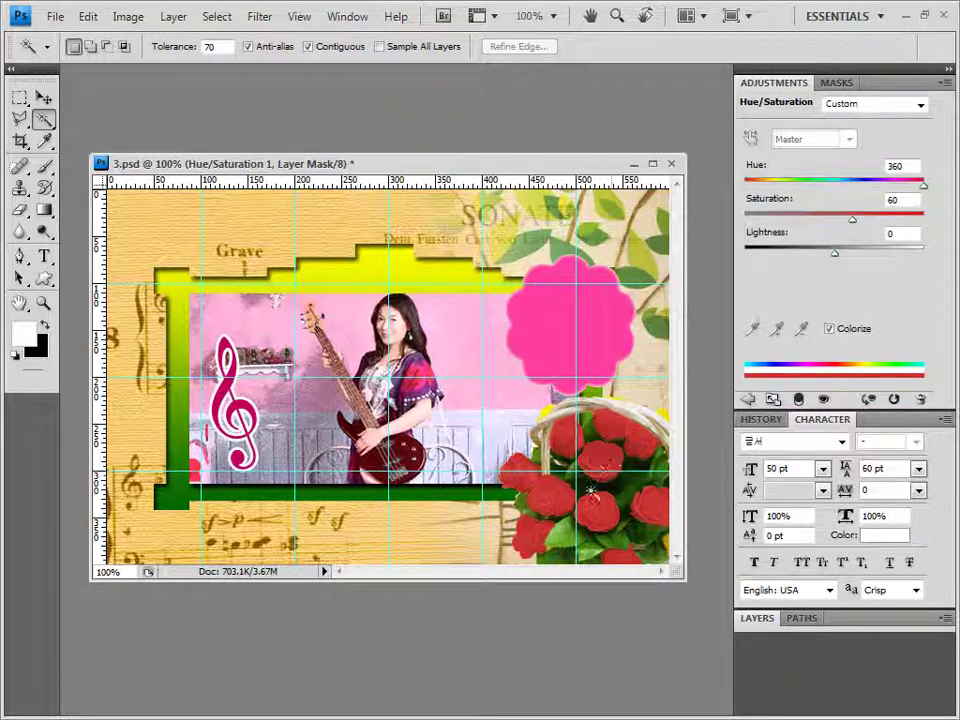
# - Close the adjustment settings group and expand the layer list again
pyautogui.click(947, 84)
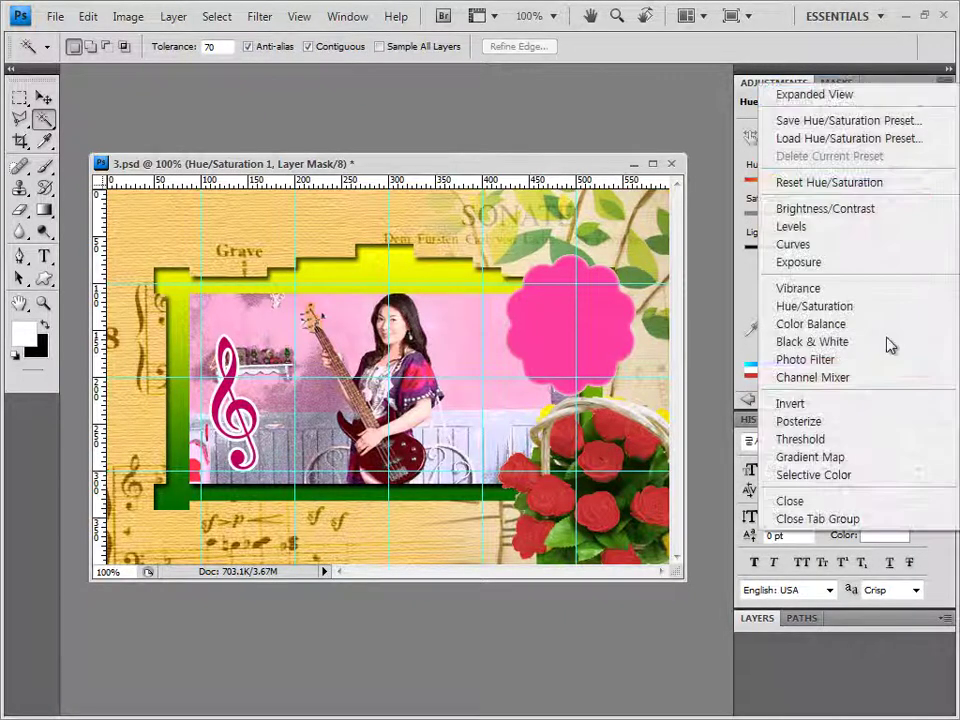
pyautogui.click(868, 521)
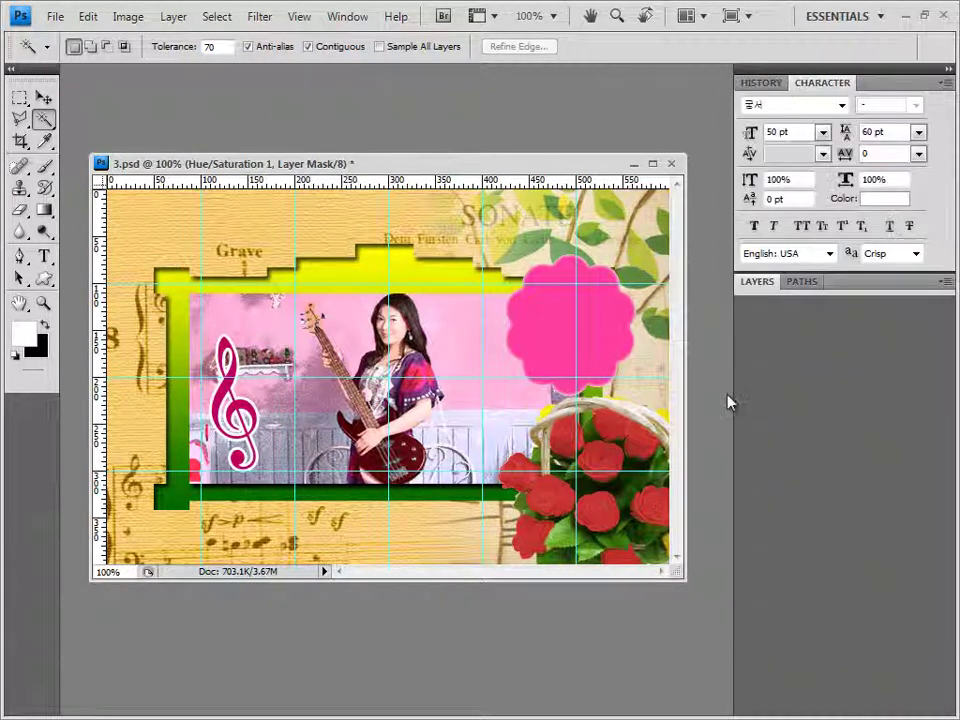
pyautogui.doubleClick(862, 282)
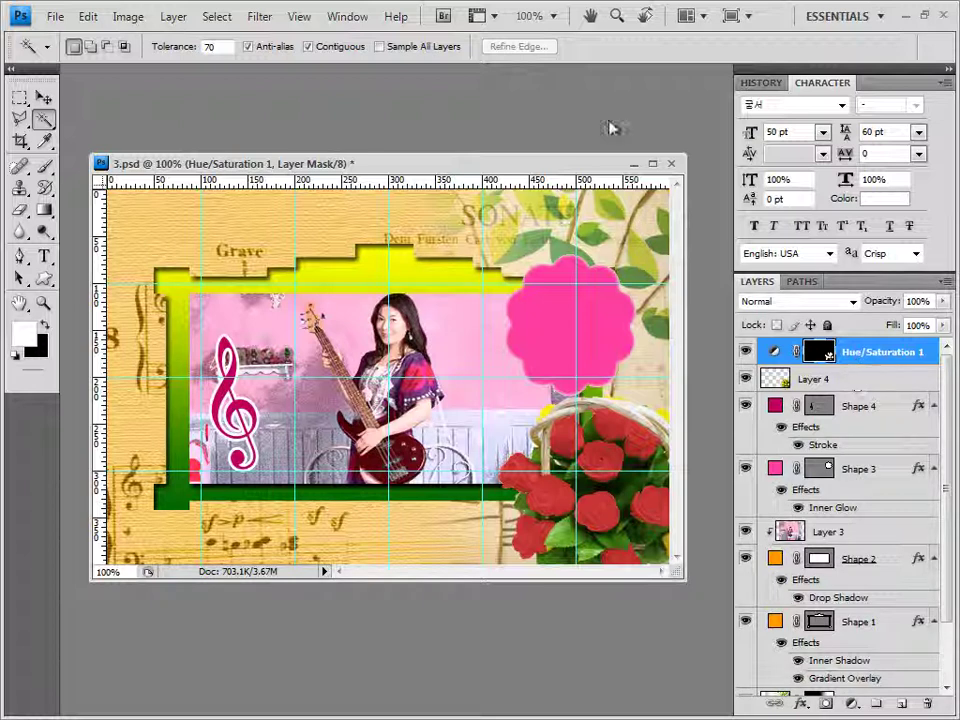
# - Add a drop shadow with the default settings (75% opacity, 120° angle, 5 px distance and size) to the Hue/Saturation layer
pyautogui.click(800, 704)
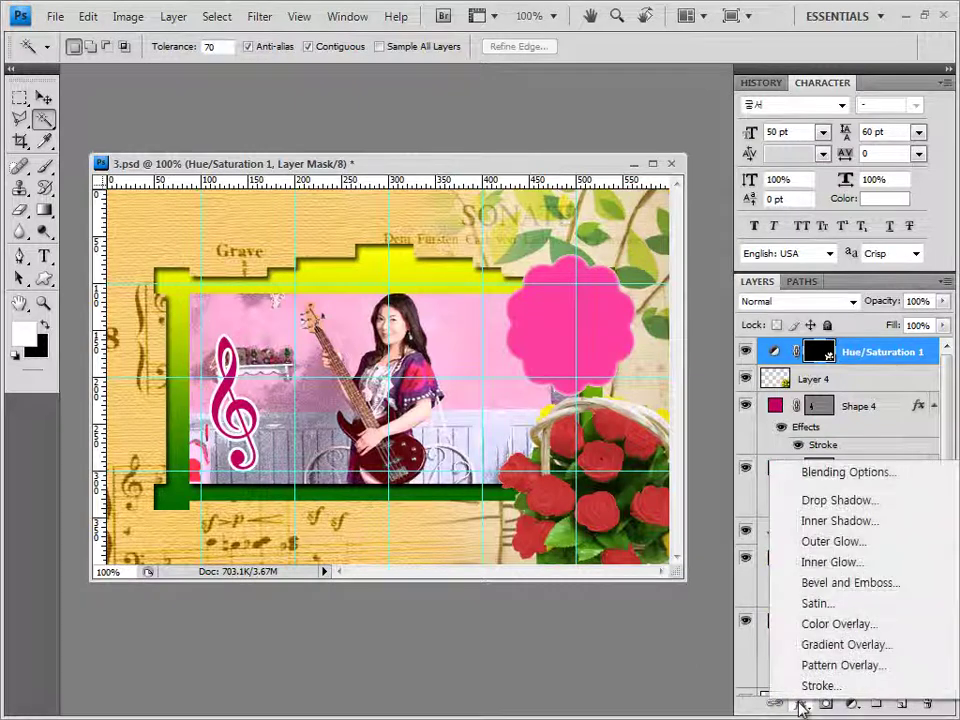
pyautogui.click(838, 500)
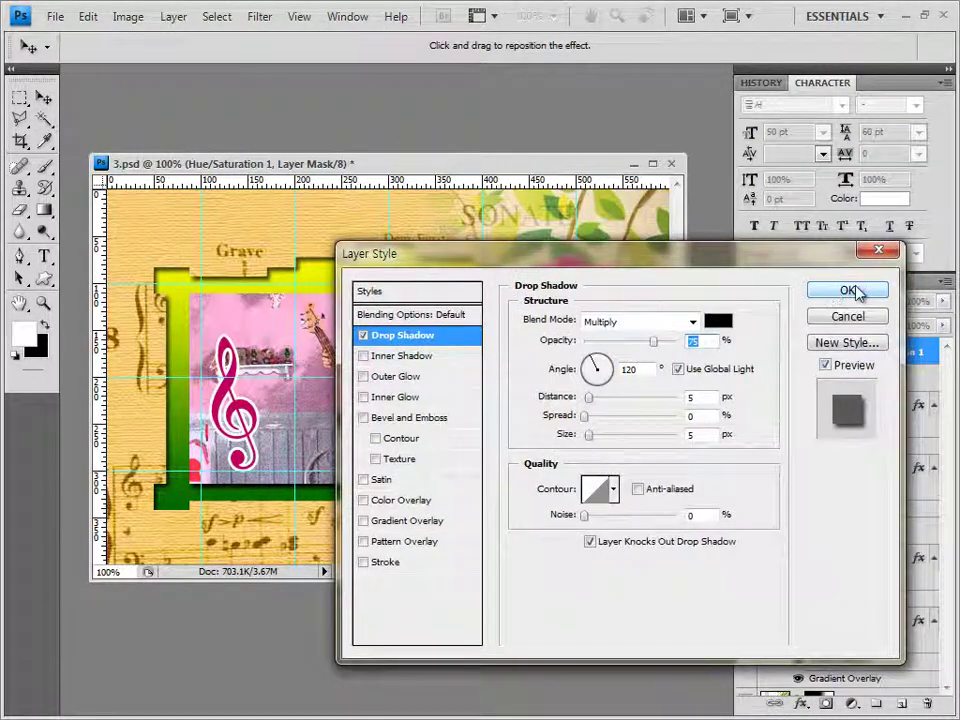
pyautogui.click(848, 291)
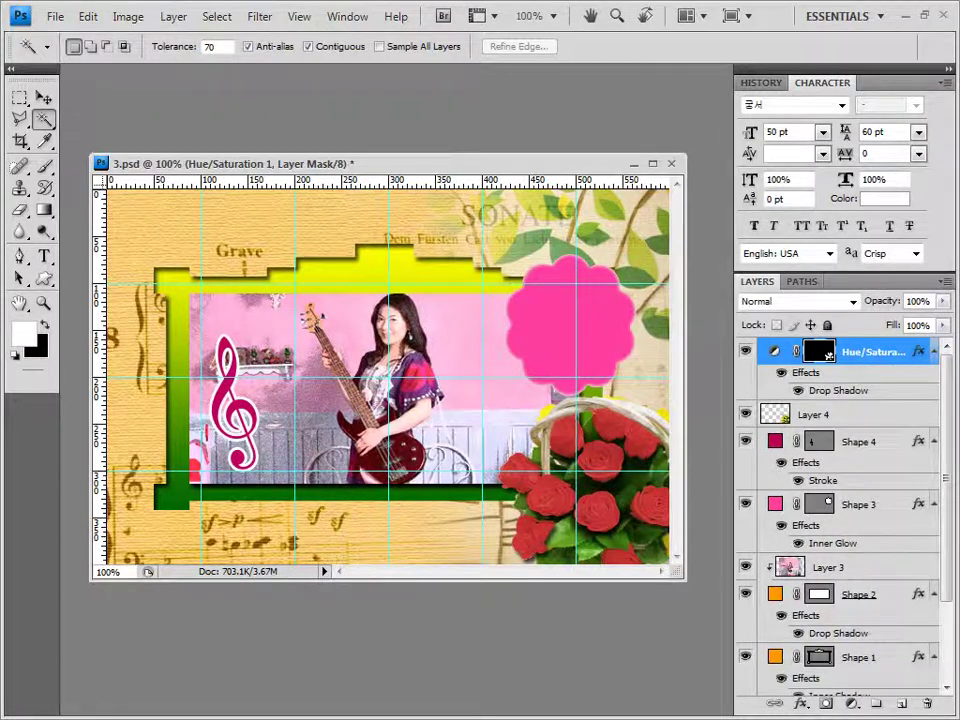
# - Bring up 1급-11.jpg and outline the synthesizer with a closed Polygonal Lasso selection along its edges
pyautogui.hotkey('alt', 'Tab')
pyautogui.moveTo(365, 541); pyautogui.dragTo(205, 124)
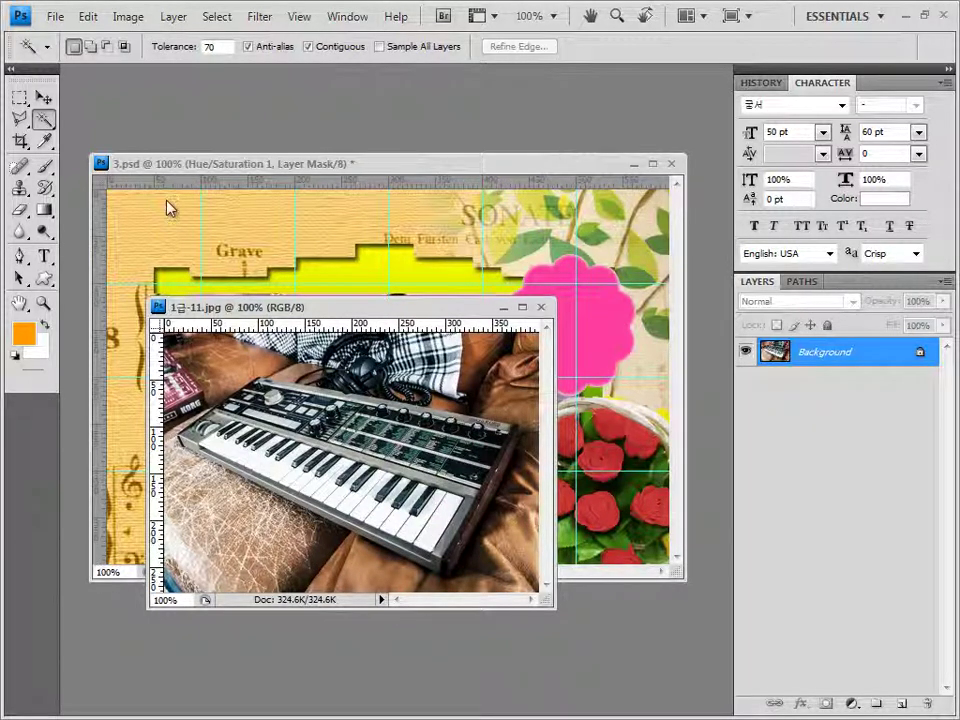
pyautogui.click(22, 121)
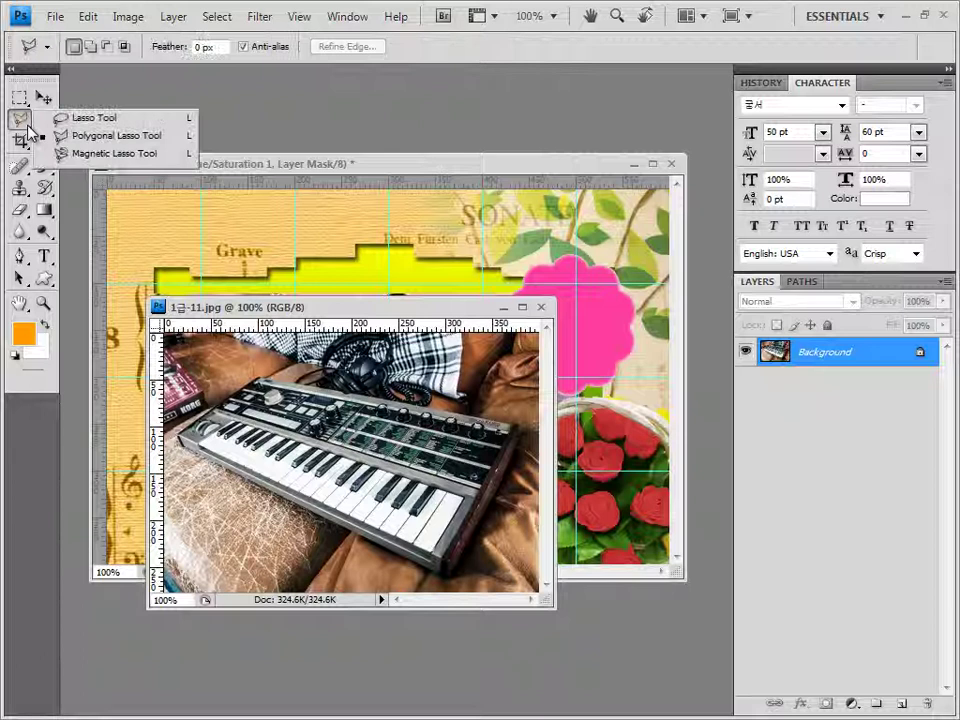
pyautogui.click(95, 137)
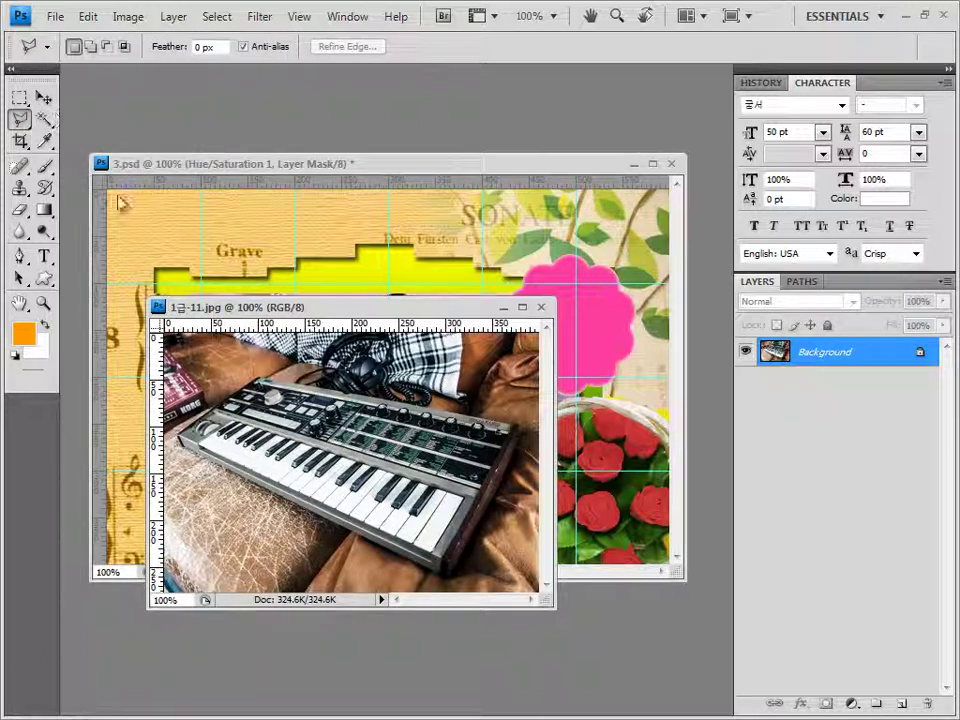
pyautogui.click(258, 380)
pyautogui.click(516, 423)
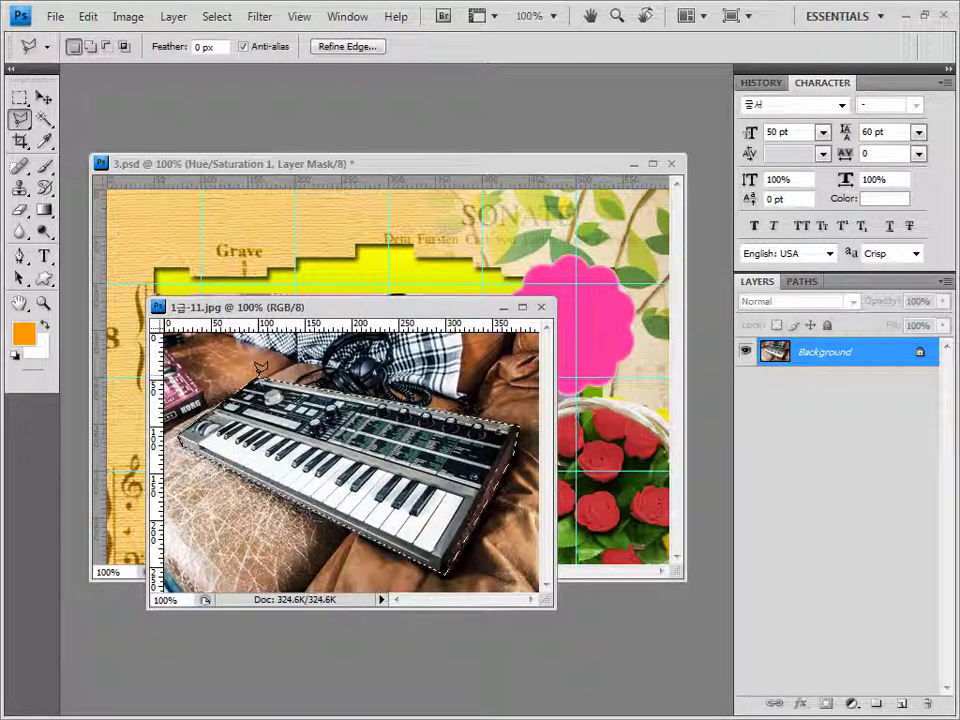
pyautogui.click(441, 568)
pyautogui.click(181, 443)
pyautogui.click(258, 380)
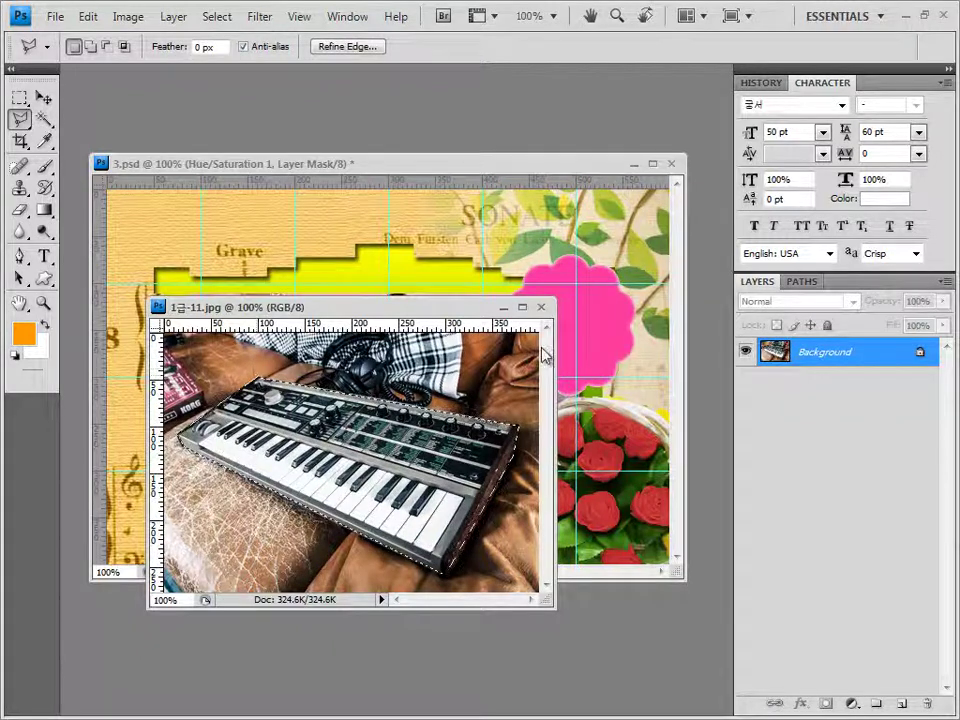
# - Copy the selected synthesizer, close 1급-11.jpg and paste the cutout over the framed photo in 3.psd
pyautogui.hotkey('ctrl', 'w')
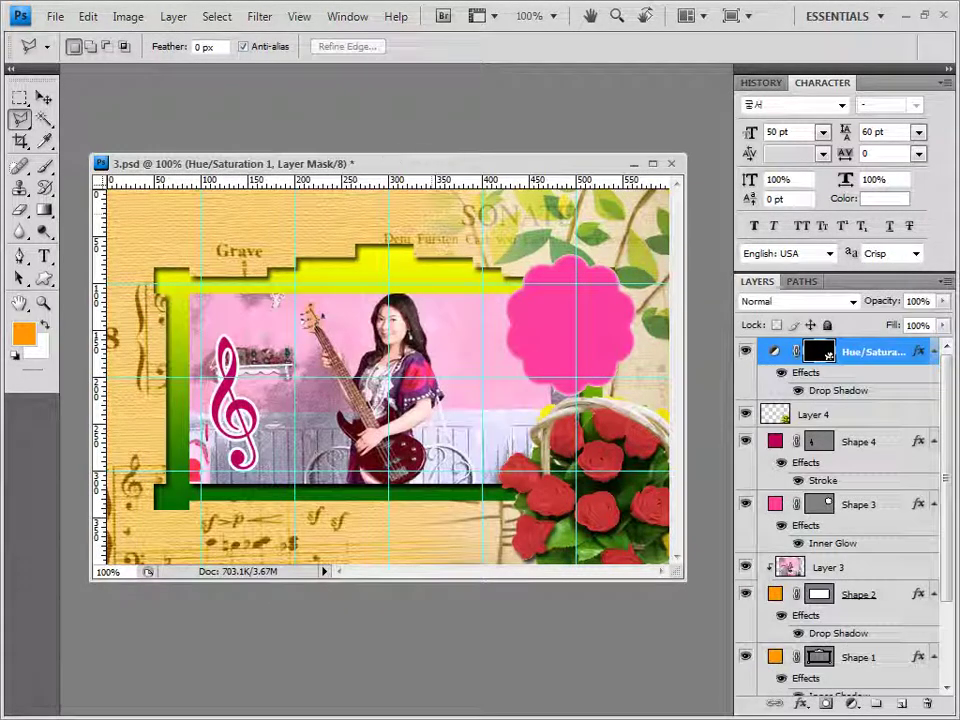
pyautogui.hotkey('ctrl', 'v')
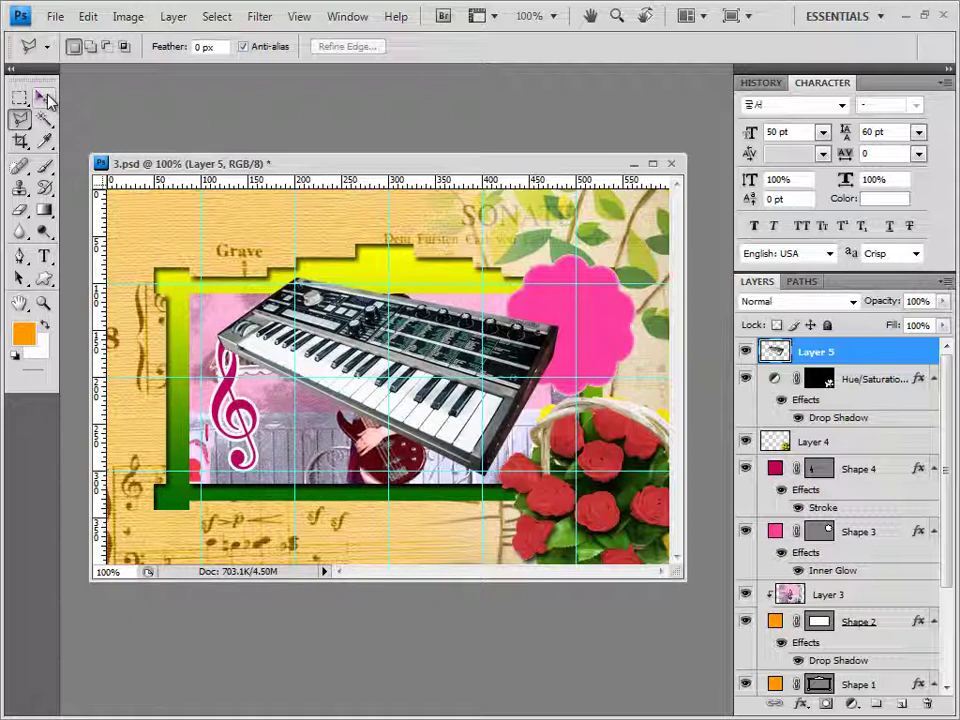
pyautogui.click(44, 97)
pyautogui.moveTo(429, 363); pyautogui.dragTo(407, 373)
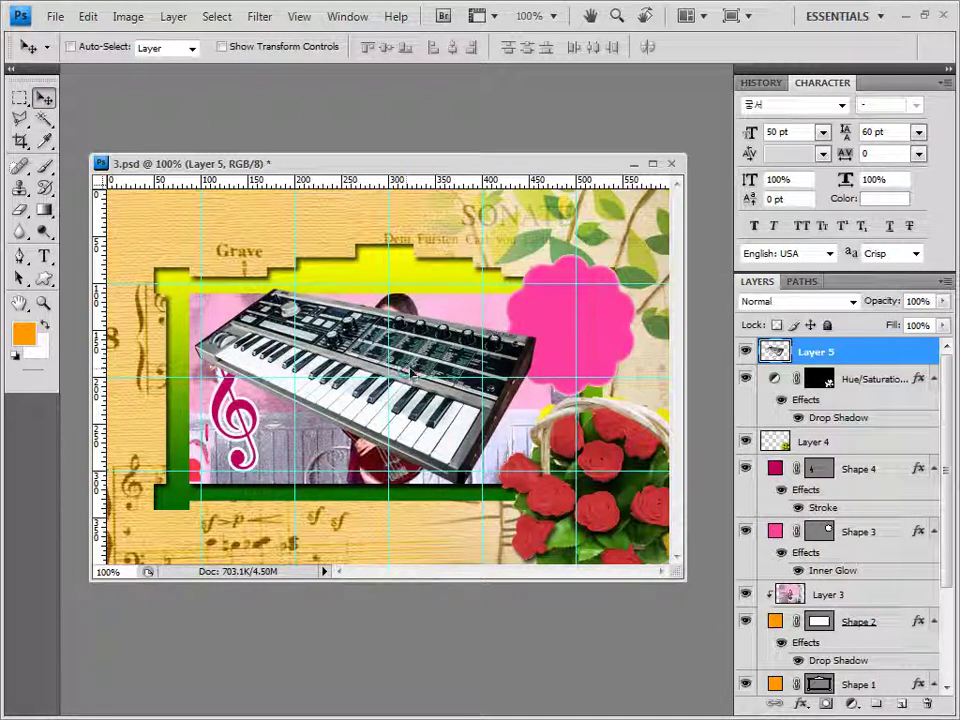
# - Flip the synthesizer horizontally, scale it to 78.5%, tilt it about 7° clockwise and place it in the canvas's lower-left corner
pyautogui.hotkey('ctrl', 't')
pyautogui.rightClick(359, 345)
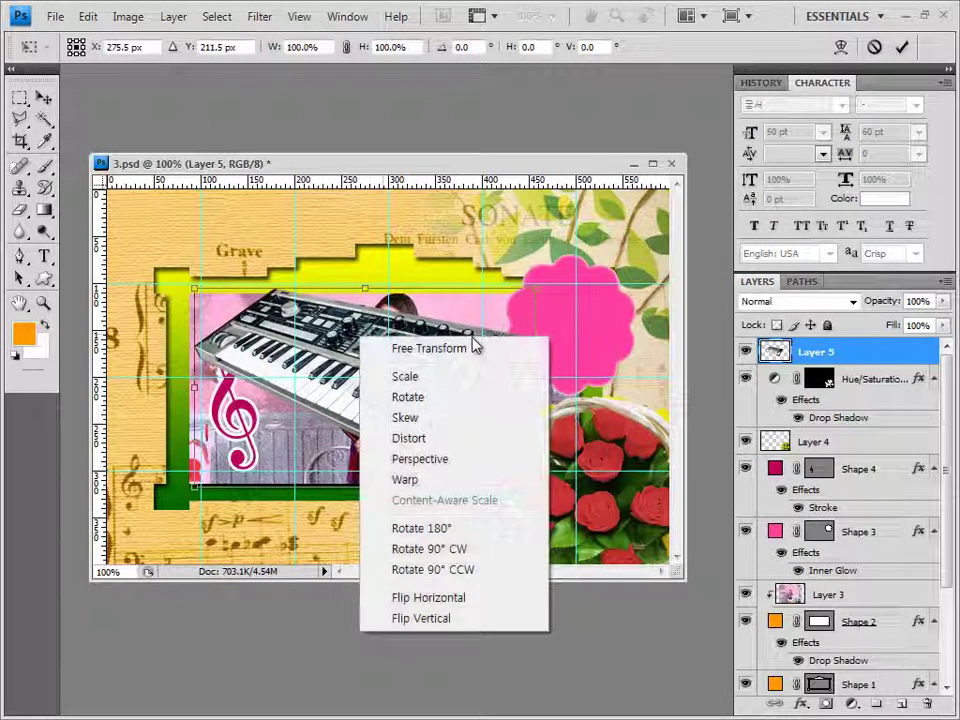
pyautogui.click(483, 609)
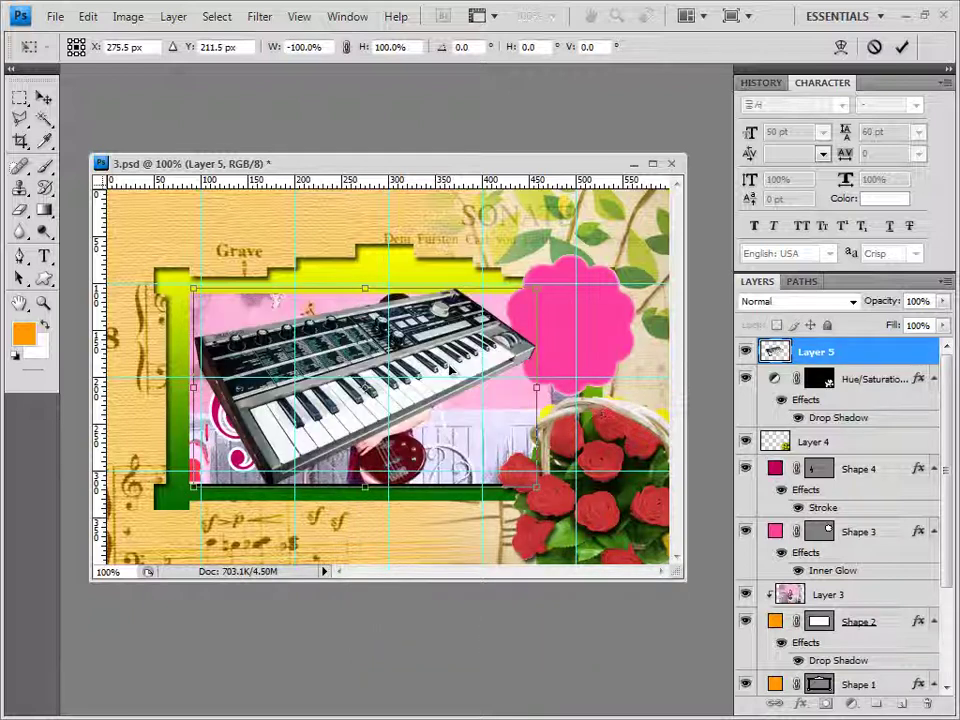
pyautogui.moveTo(451, 336); pyautogui.dragTo(275, 466)
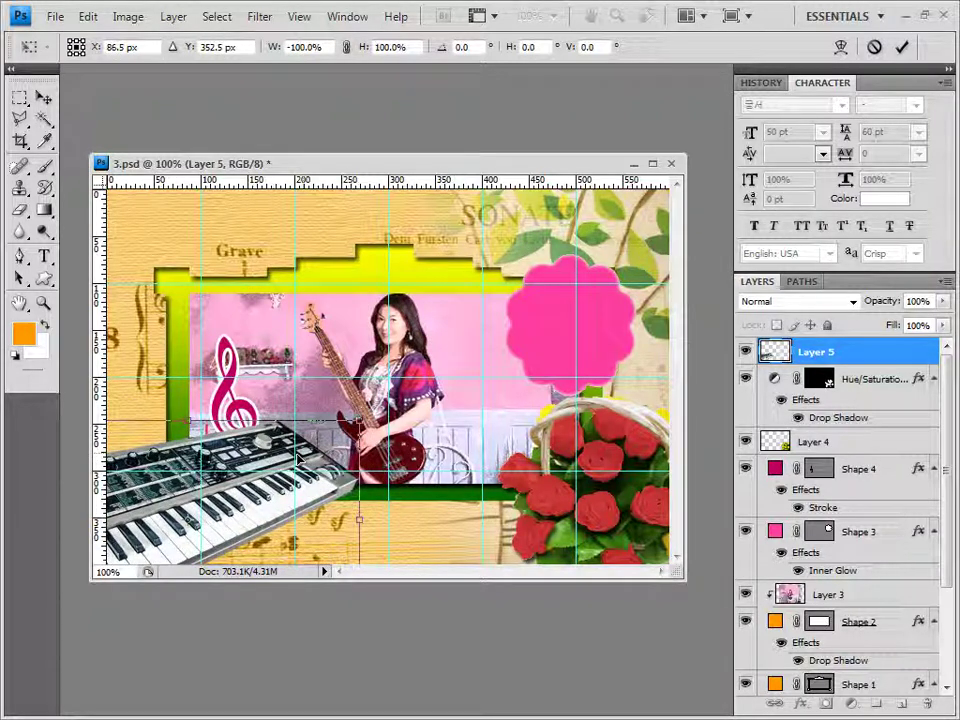
pyautogui.moveTo(297, 458); pyautogui.dragTo(294, 456)
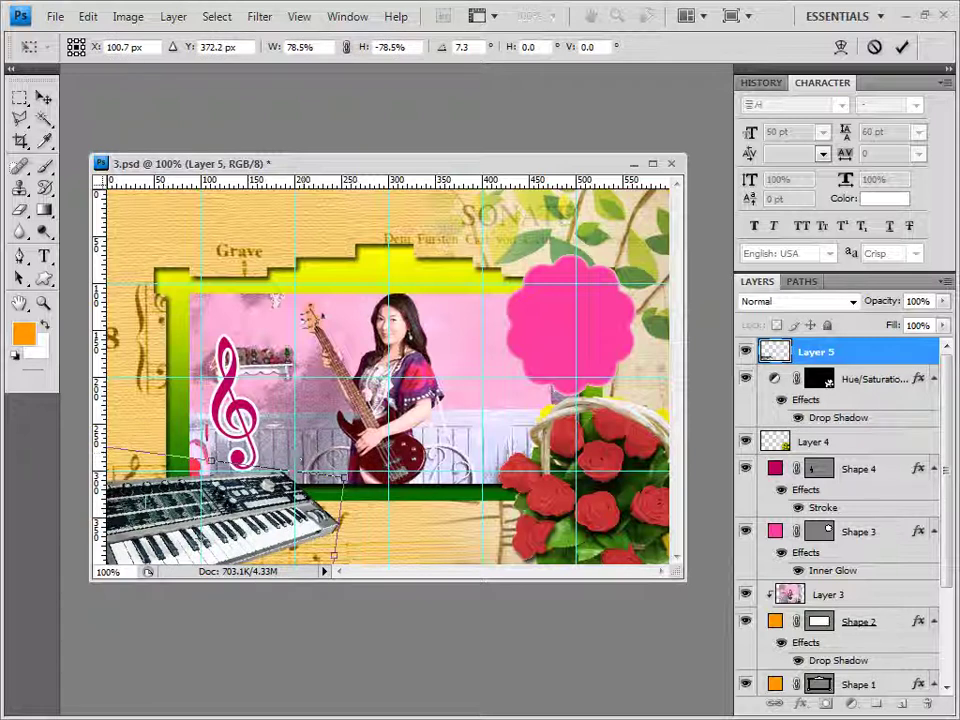
pyautogui.press('Return')
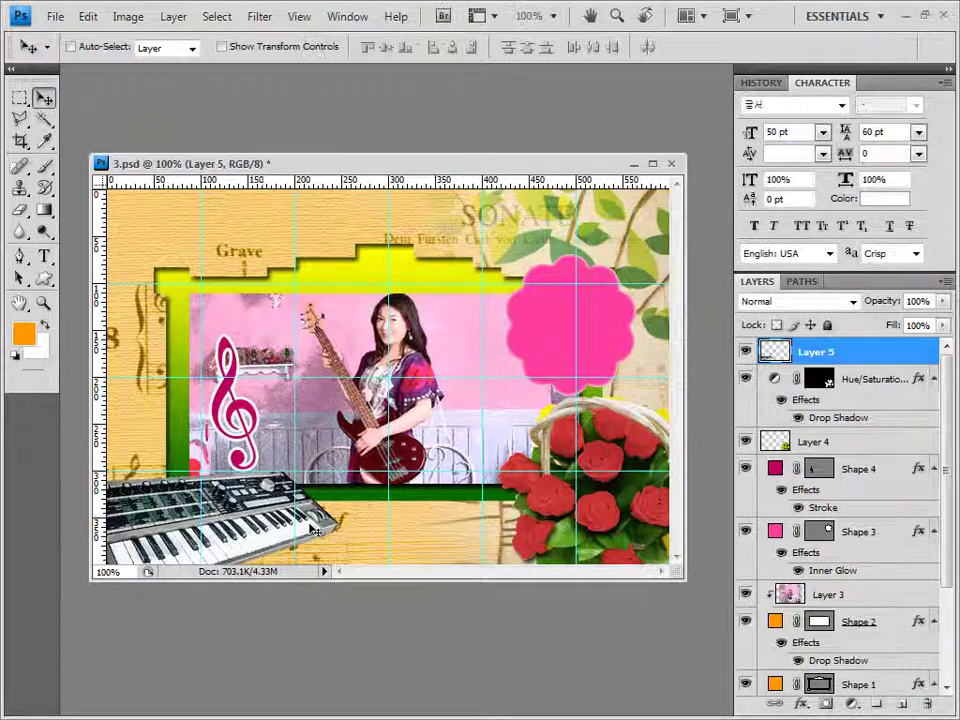
# - Add an inner shadow with the default settings (75% opacity, 120° angle, 5 px distance and size) to the synthesizer layer
pyautogui.click(800, 704)
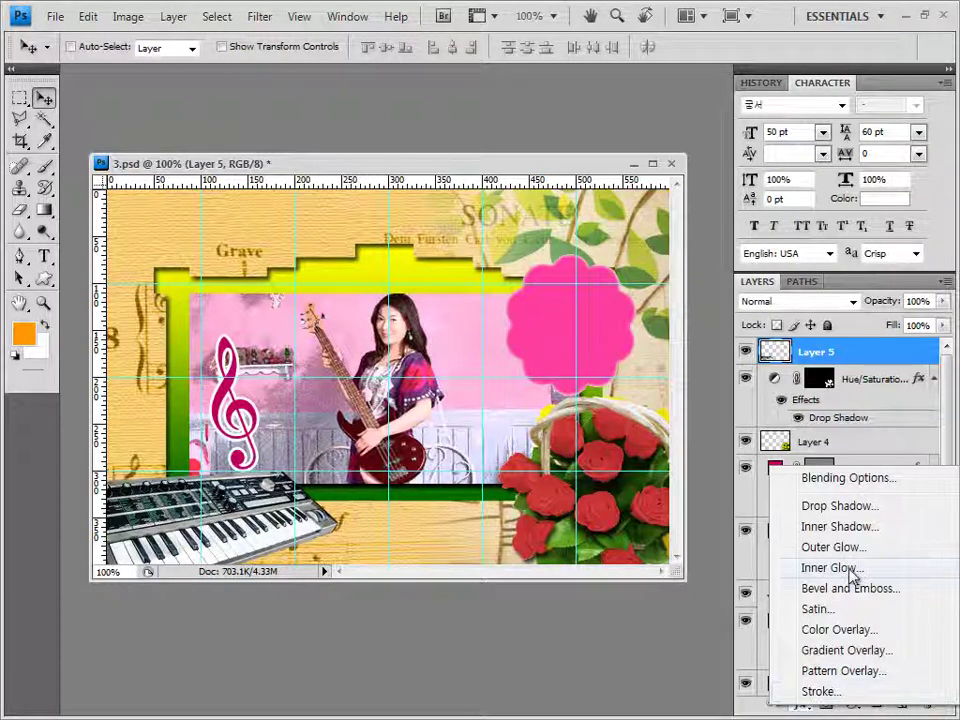
pyautogui.click(808, 527)
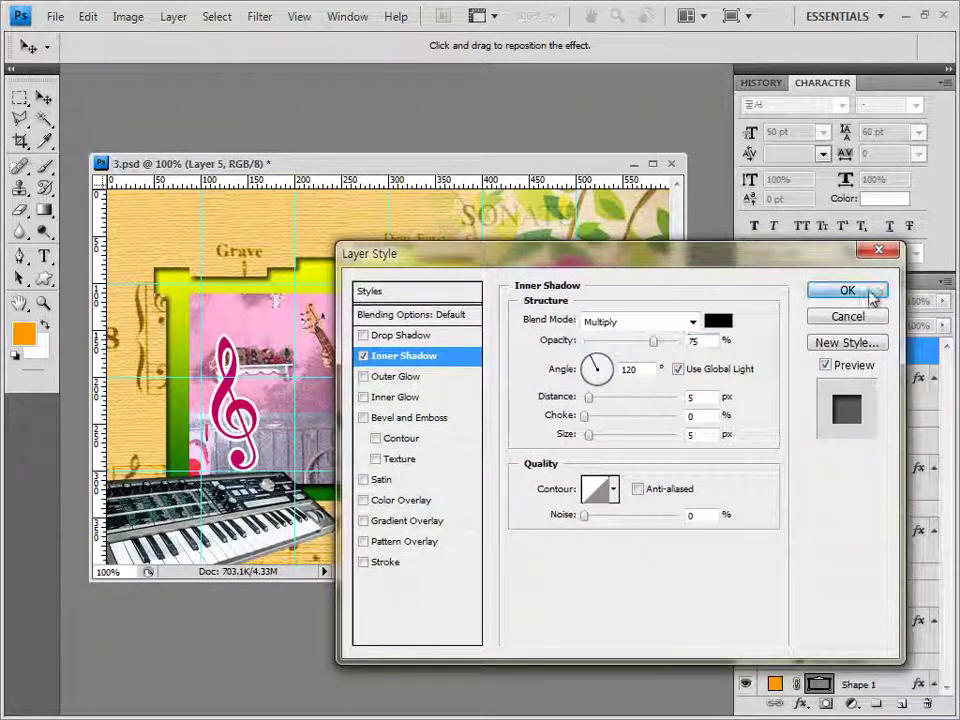
pyautogui.click(870, 295)
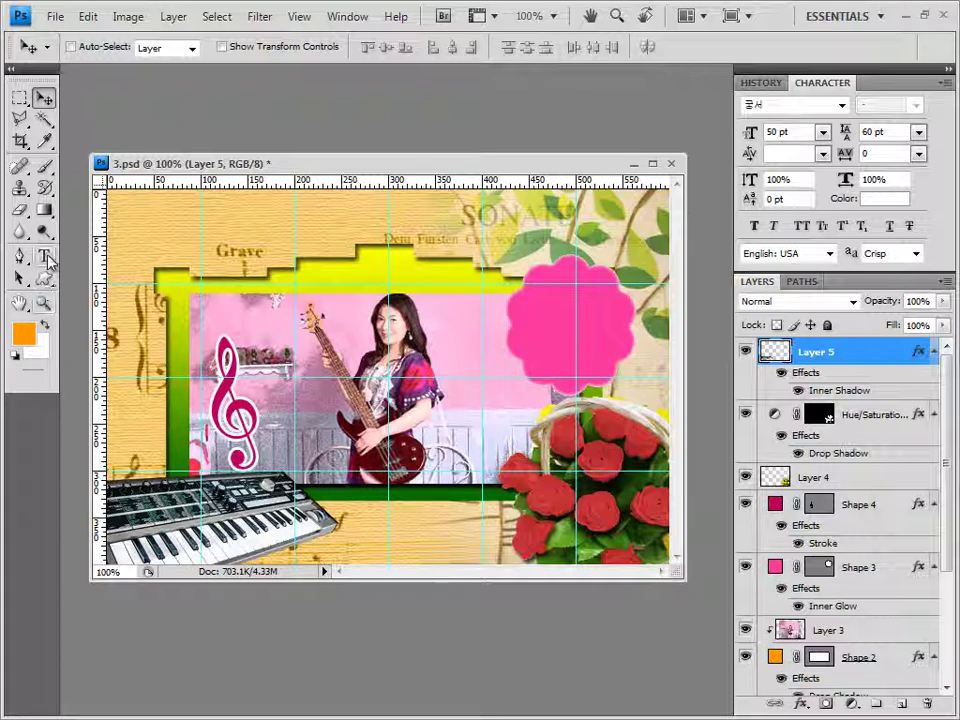
# - Start a horizontal text line above the frame's upper-left corner, using the 굴림 font at 35 pt
pyautogui.moveTo(48, 258); pyautogui.dragTo(88, 254)
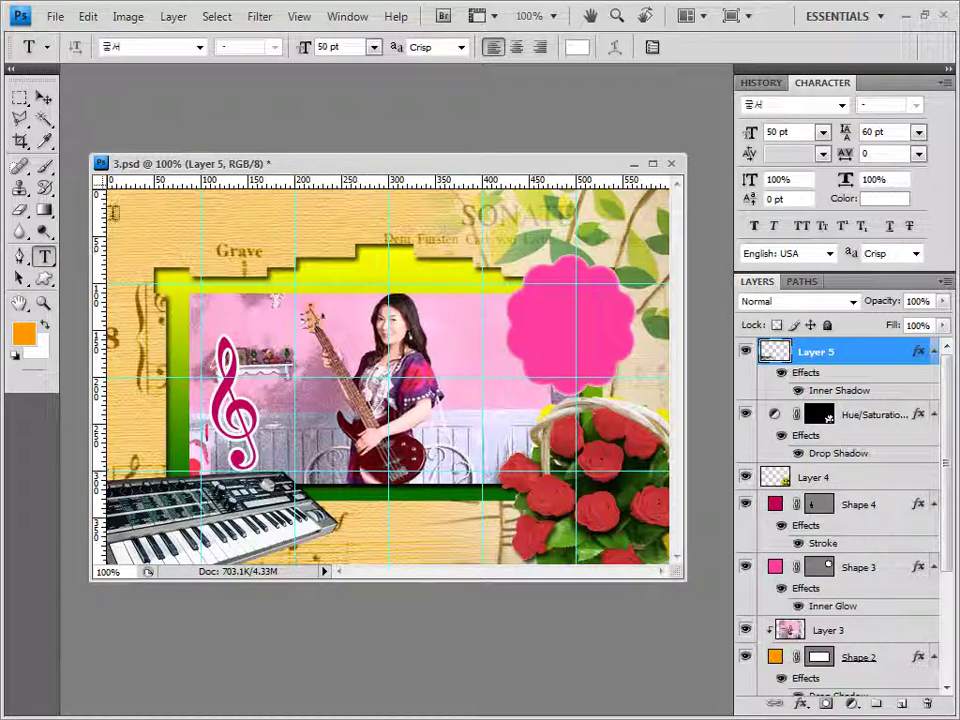
pyautogui.click(171, 240)
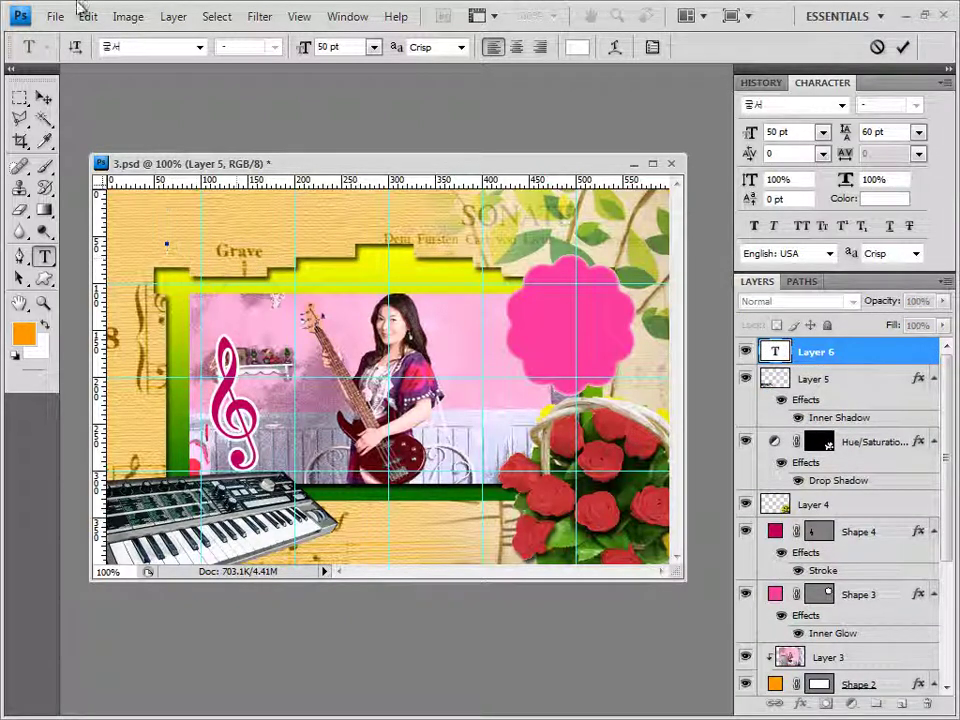
pyautogui.click(199, 47)
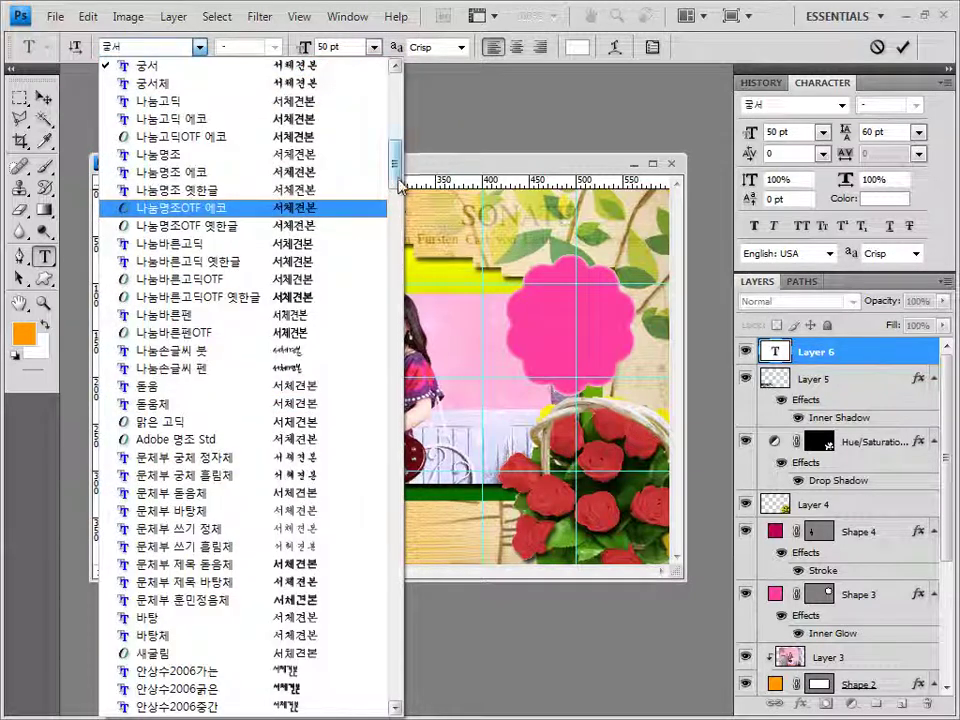
pyautogui.scroll(3, 300, 130)
pyautogui.click(258, 110)
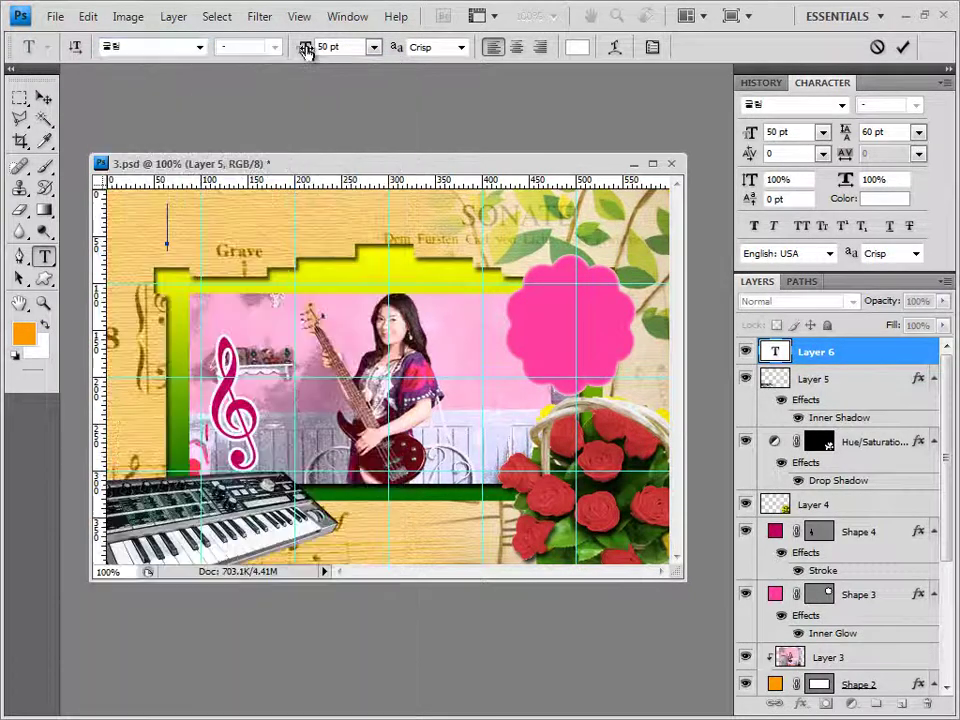
pyautogui.write('35')
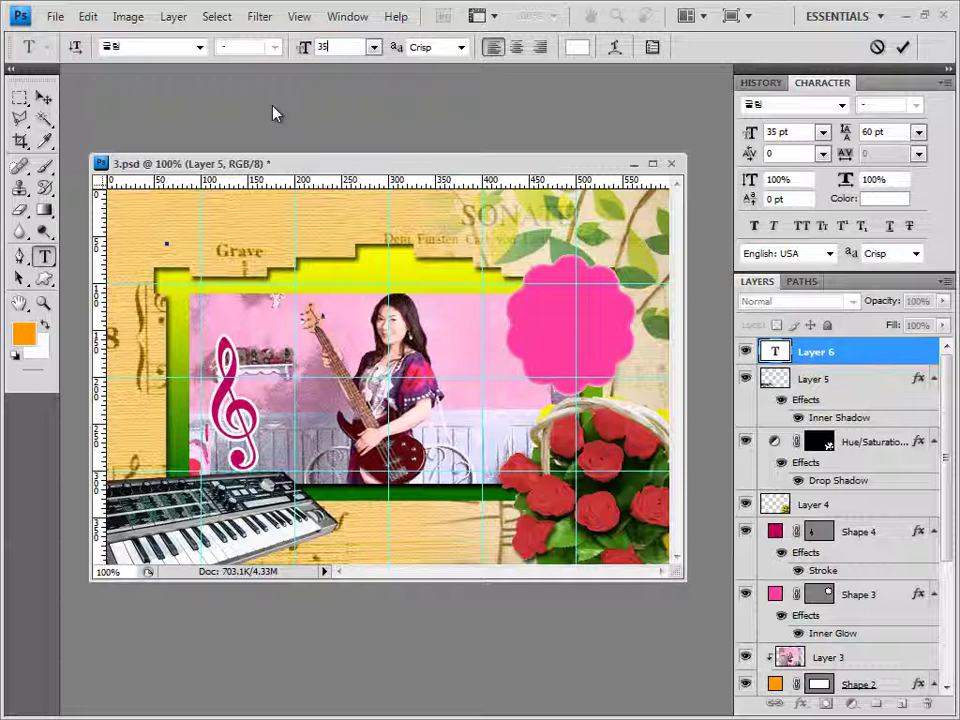
pyautogui.press('Return')
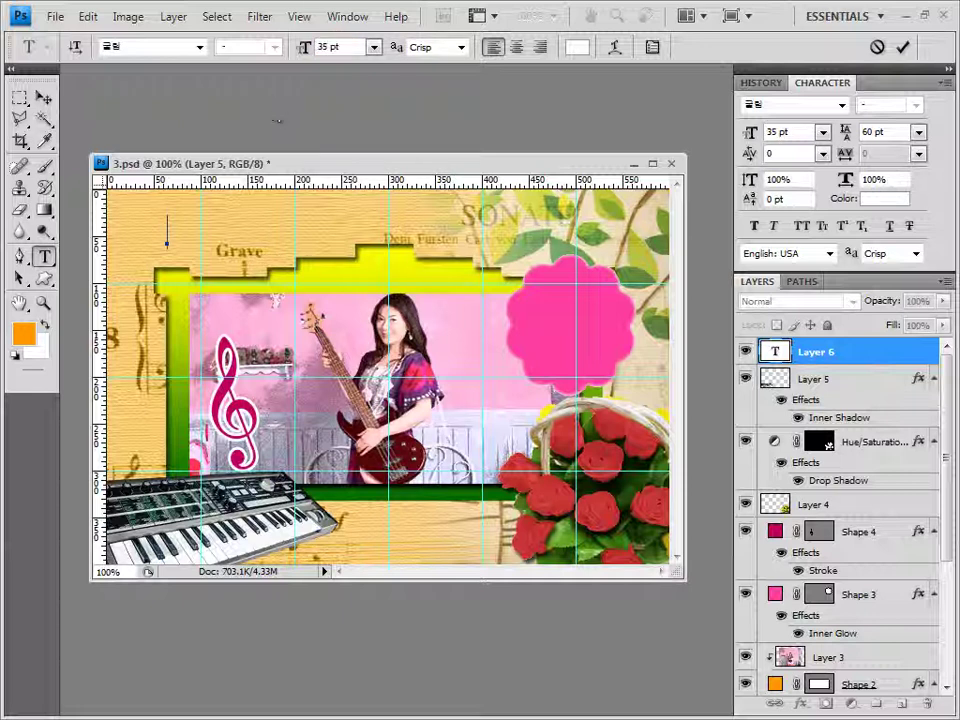
# - Set the text color to ff9900, enter the title "2015 음악연주회" and commit it
pyautogui.click(577, 47)
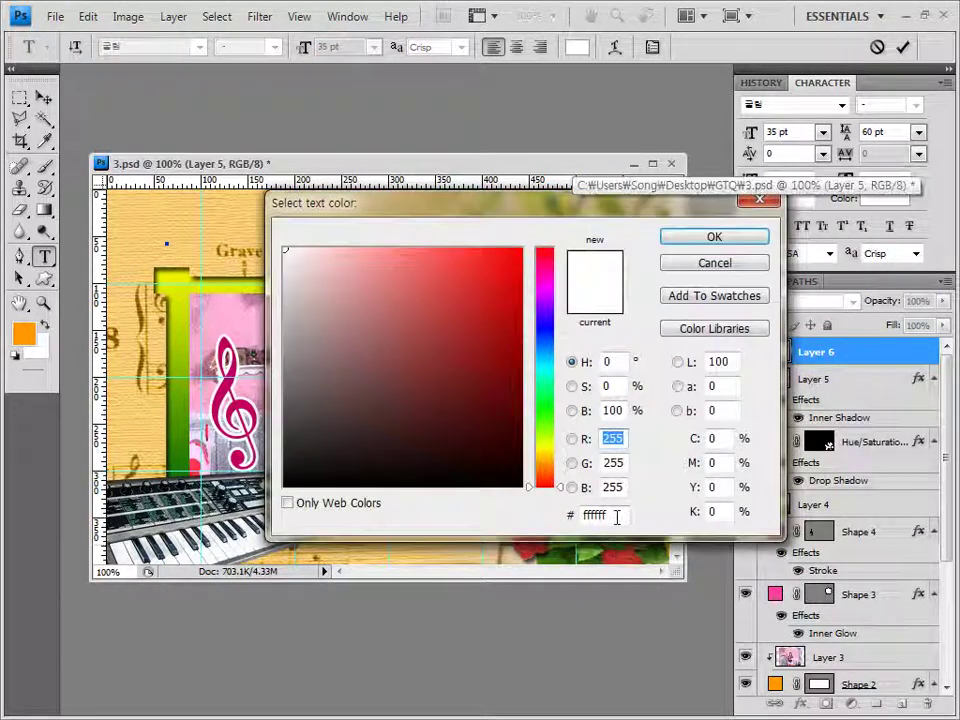
pyautogui.click(615, 515)
pyautogui.write('ff9900')
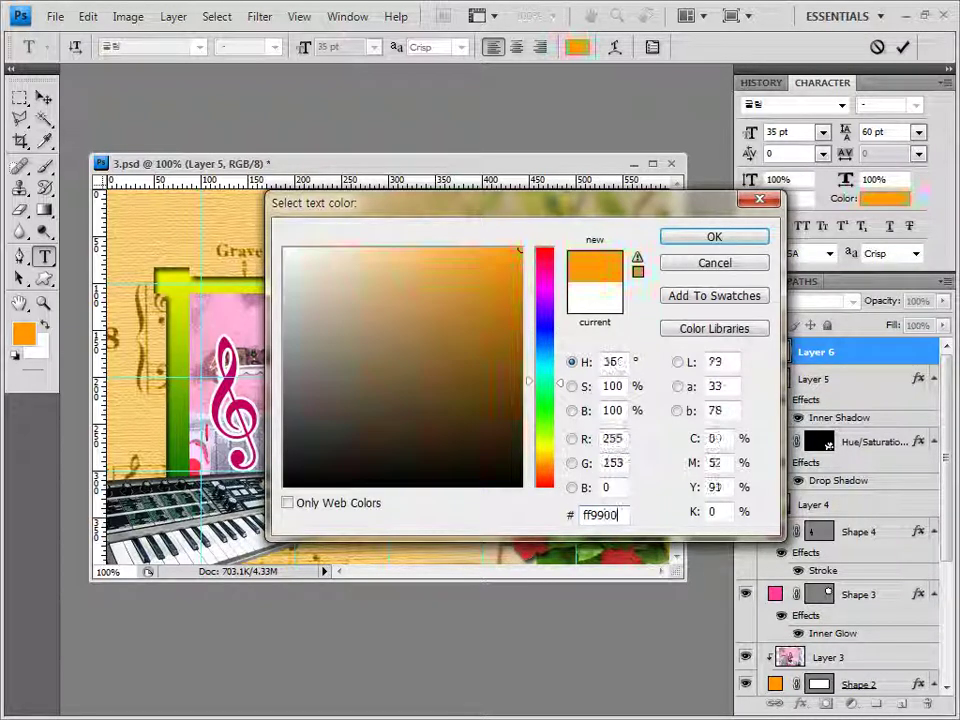
pyautogui.press('Return')
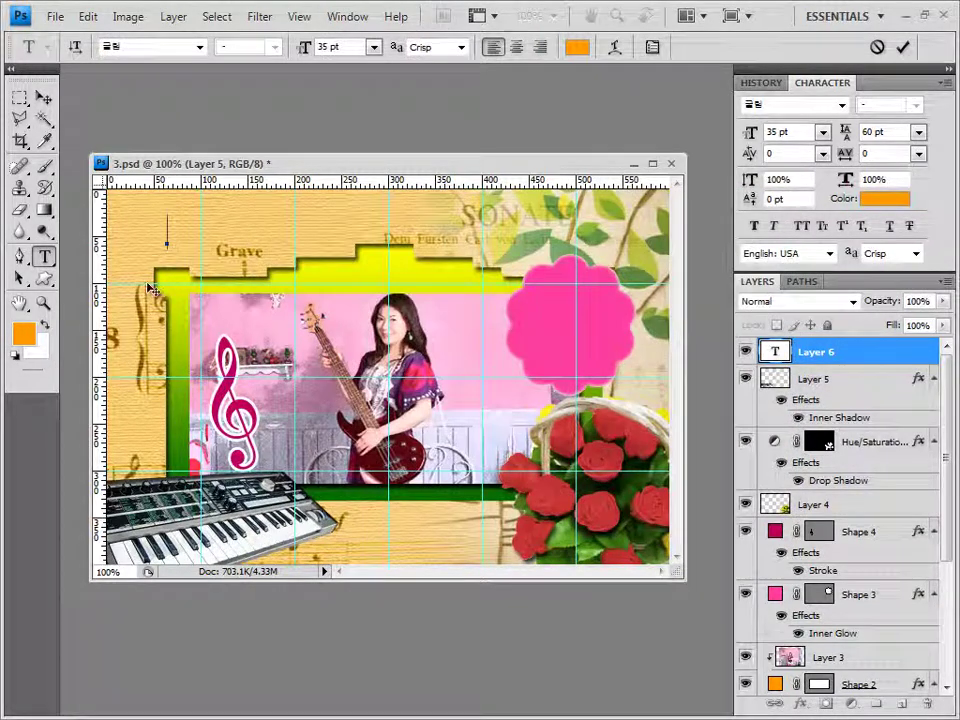
pyautogui.write('2015 음악회주최')
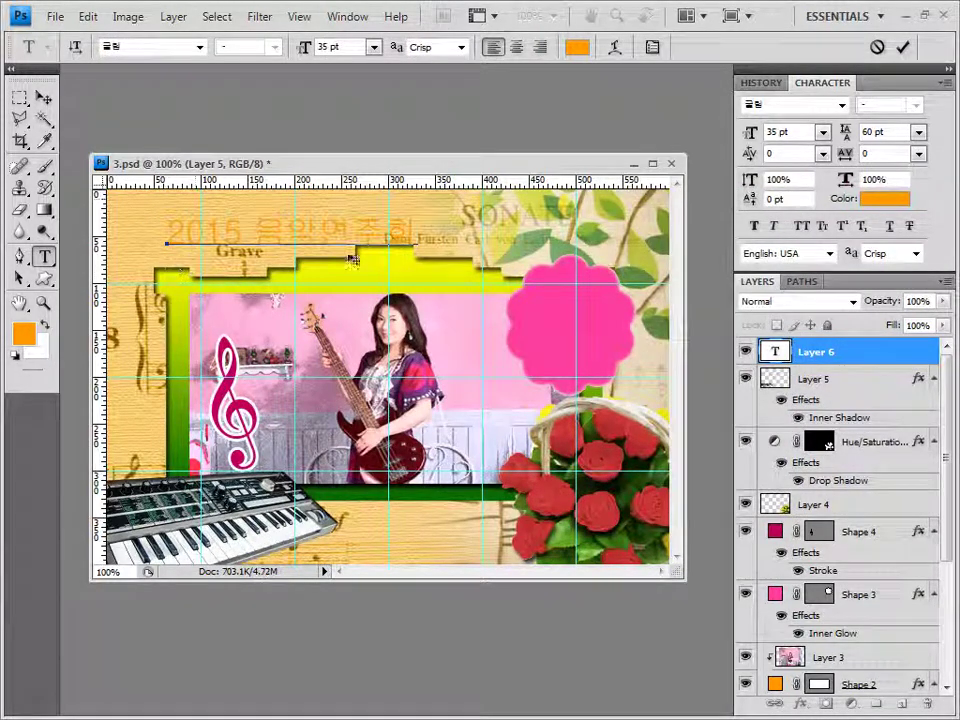
pyautogui.click(851, 352)
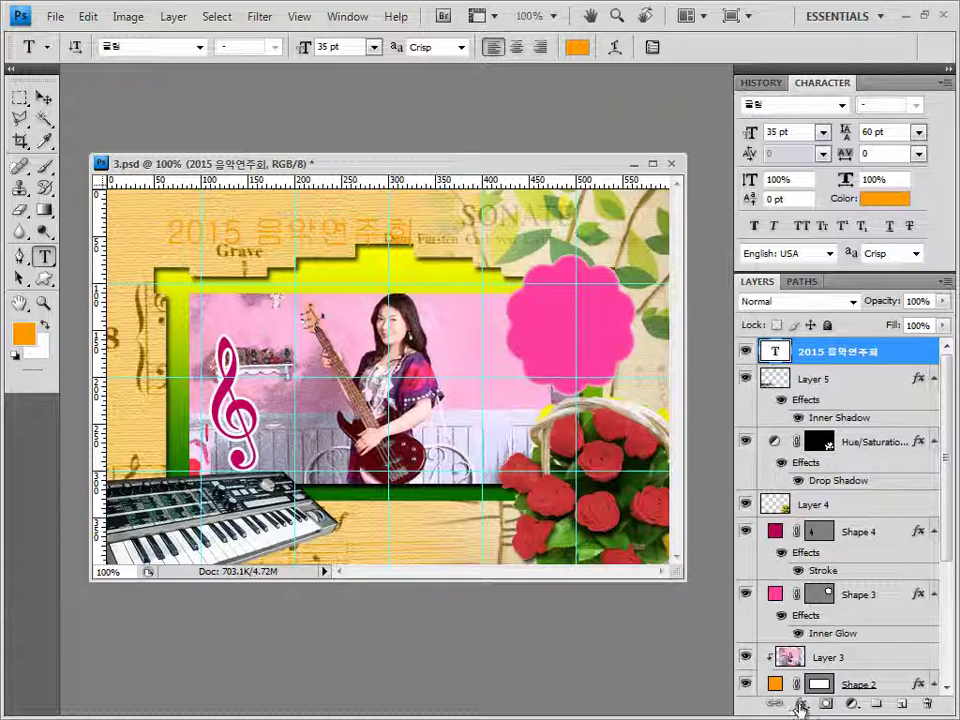
# - Add a stroke layer effect to the title text and set its size to 2 px
pyautogui.click(801, 705)
pyautogui.click(834, 697)
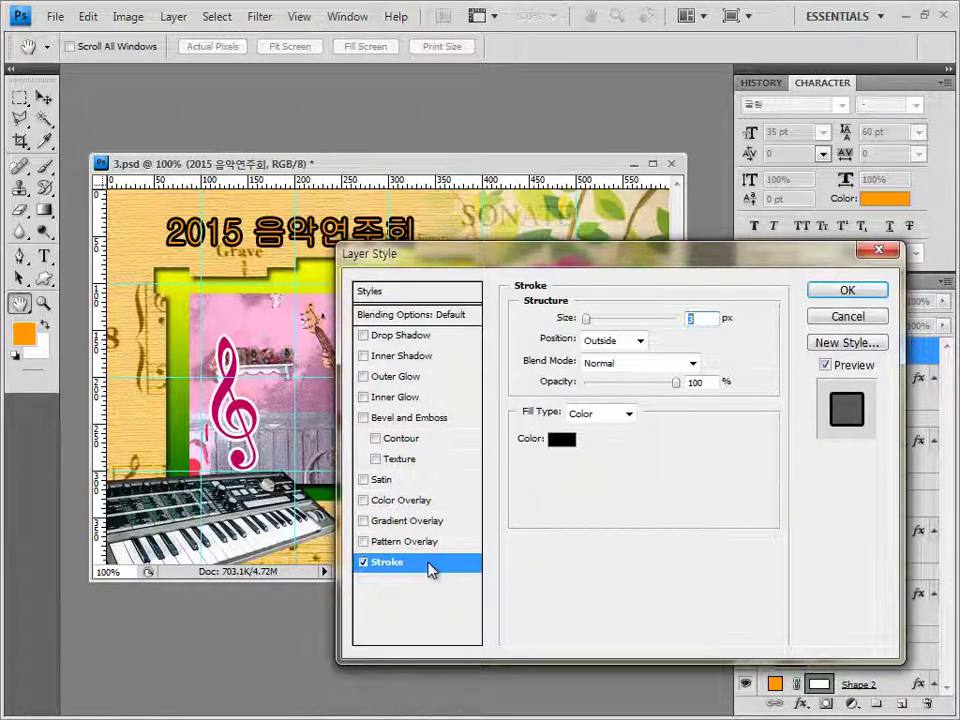
pyautogui.press('Up')
pyautogui.press('Up')
pyautogui.press('Up')
pyautogui.write('2')
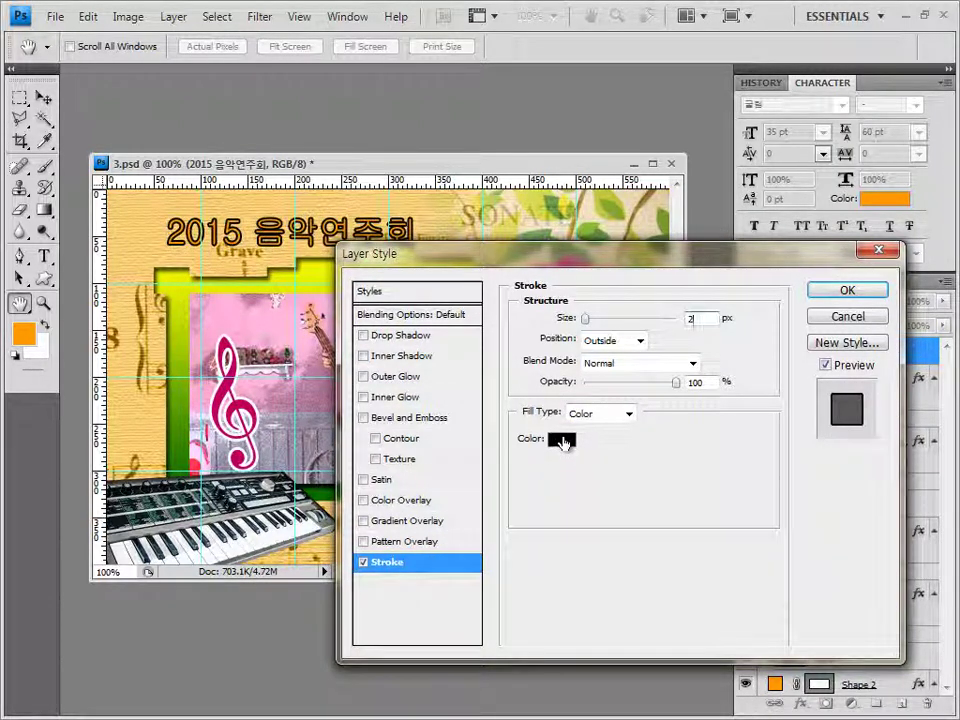
# - Set the title's stroke color to be005e and add a drop shadow with the default settings
pyautogui.click(561, 440)
pyautogui.click(625, 514)
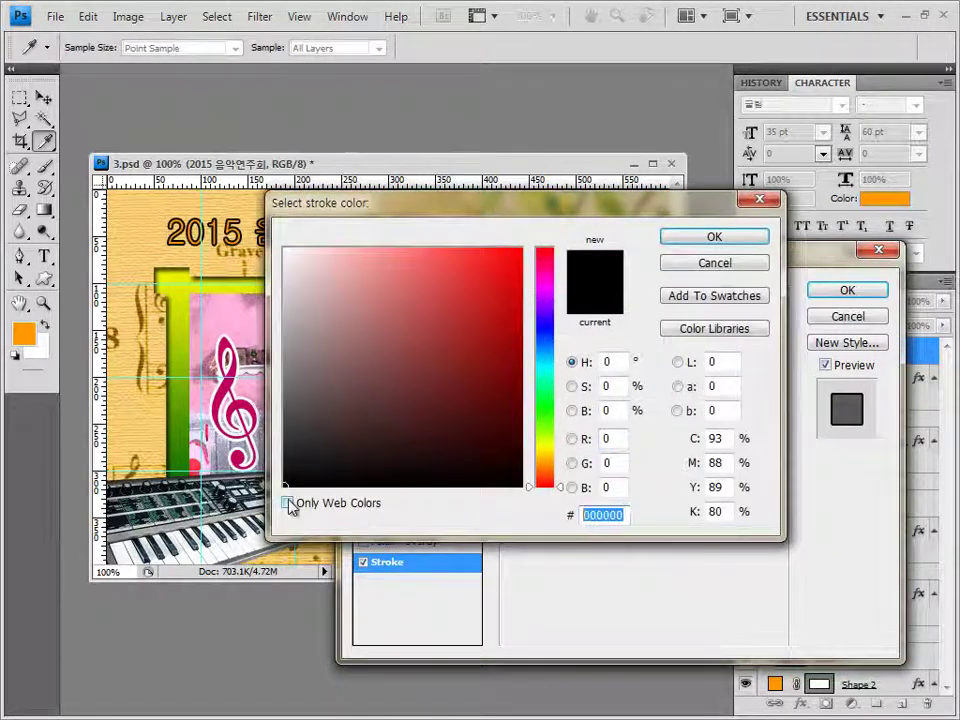
pyautogui.write('be00')
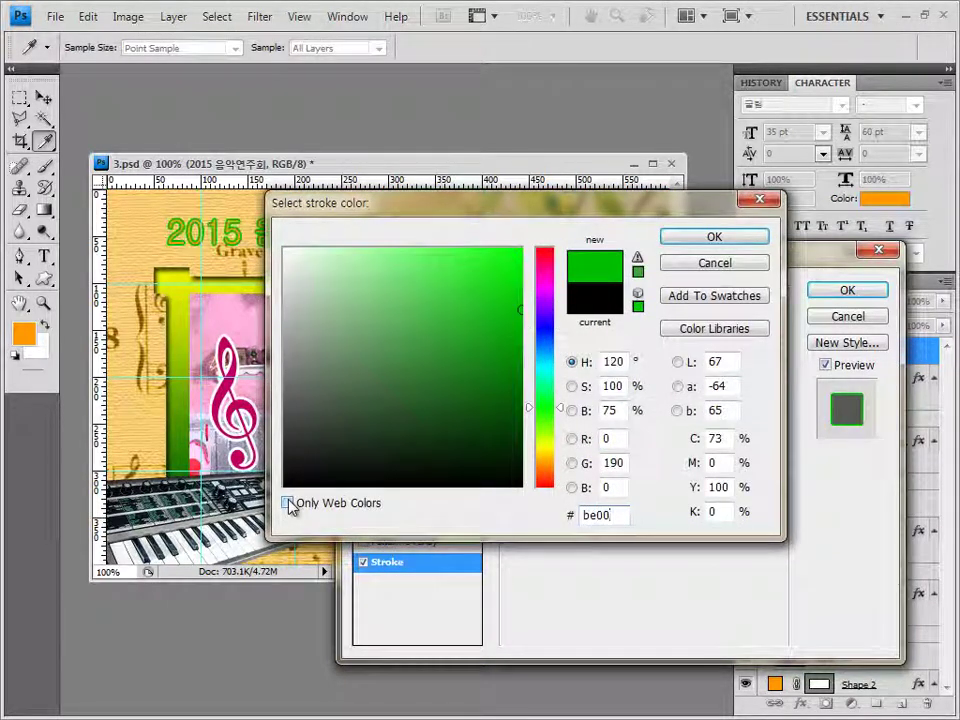
pyautogui.write('5e')
pyautogui.click(705, 240)
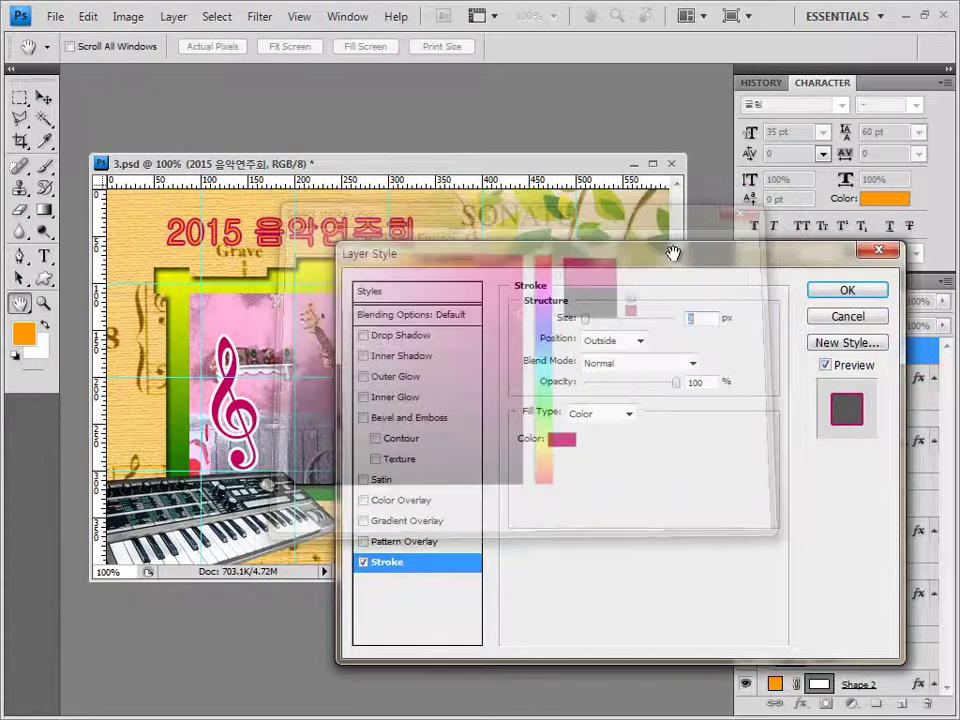
pyautogui.click(425, 340)
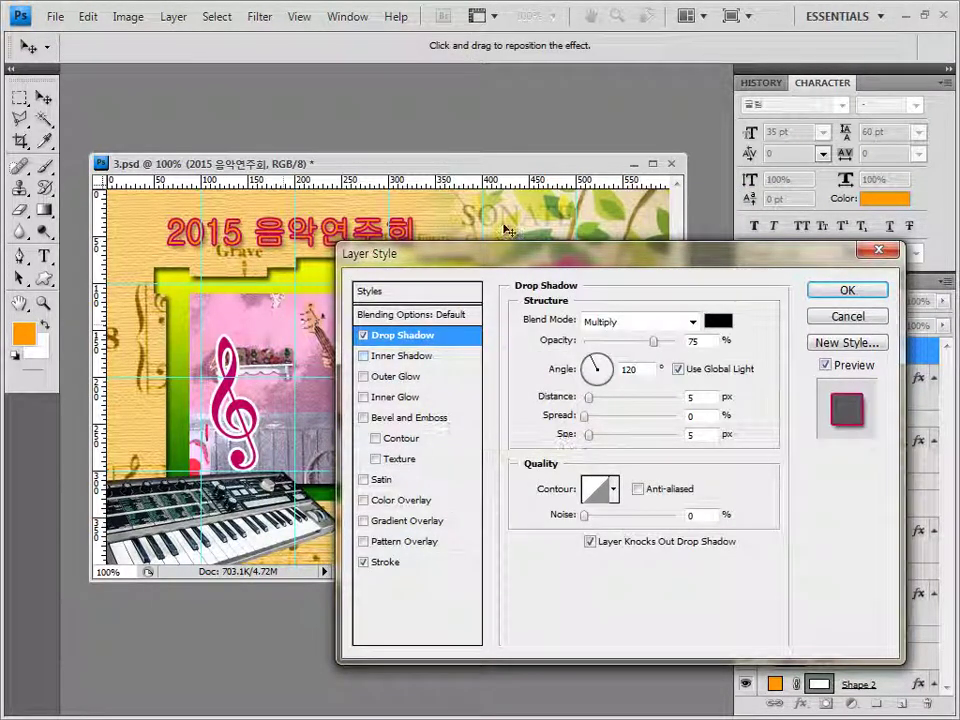
pyautogui.click(862, 290)
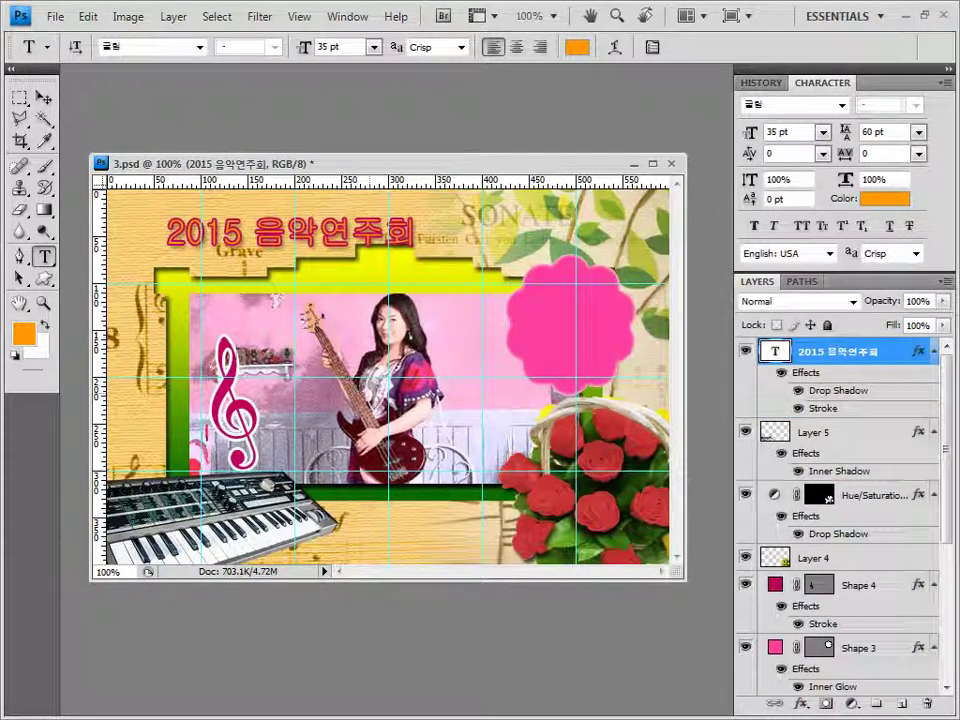
# - Warp the title text with the Rise style, horizontal, at +50% bend
pyautogui.click(577, 47)
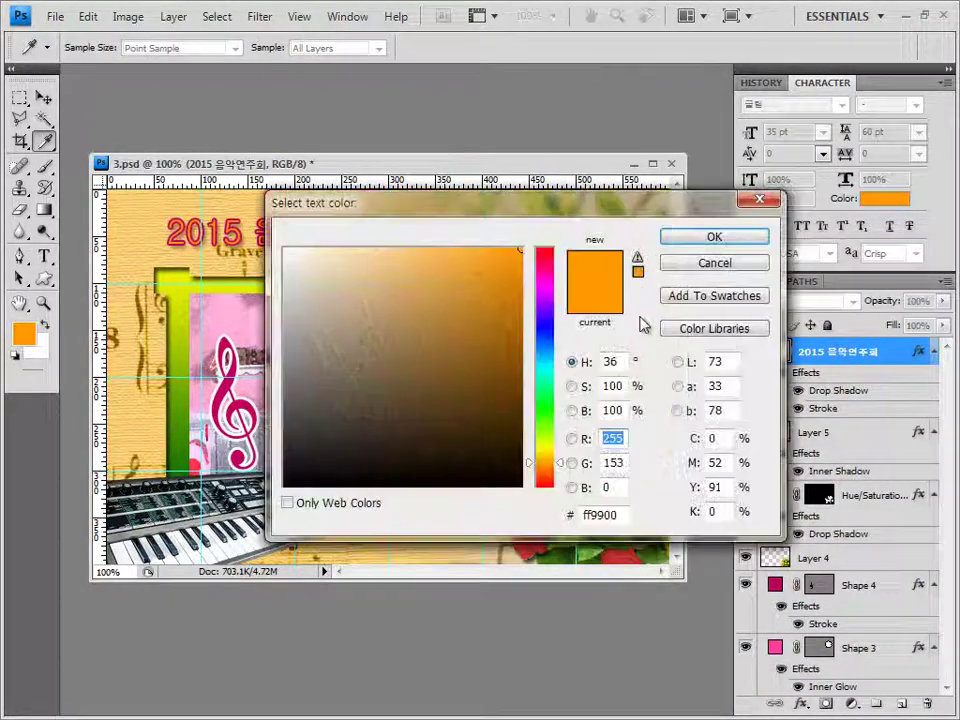
pyautogui.click(705, 263)
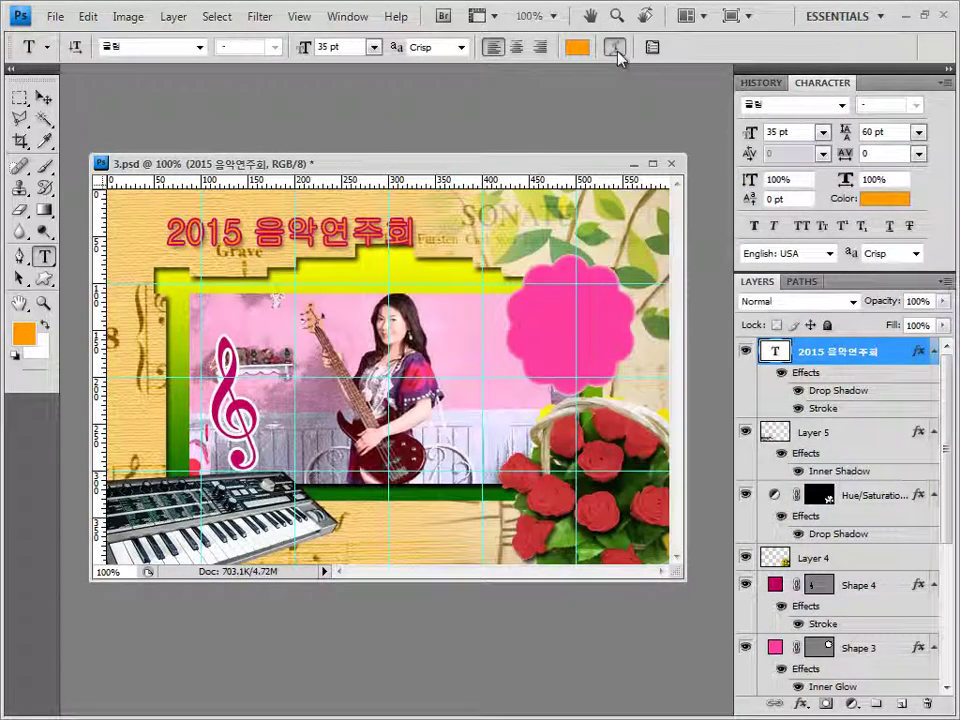
pyautogui.click(616, 48)
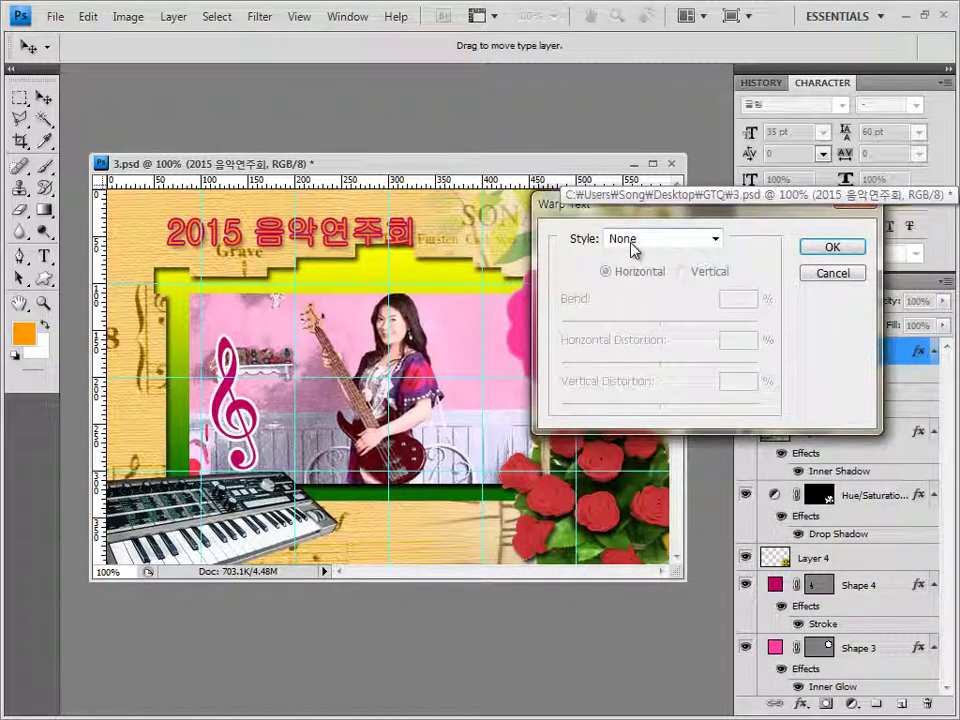
pyautogui.click(638, 242)
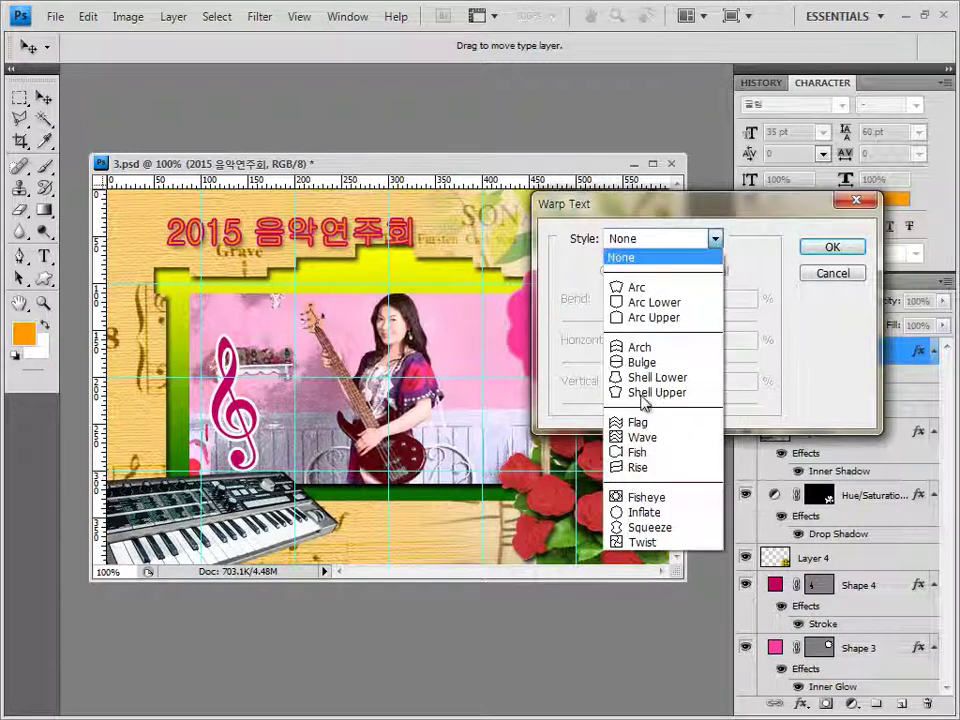
pyautogui.click(640, 467)
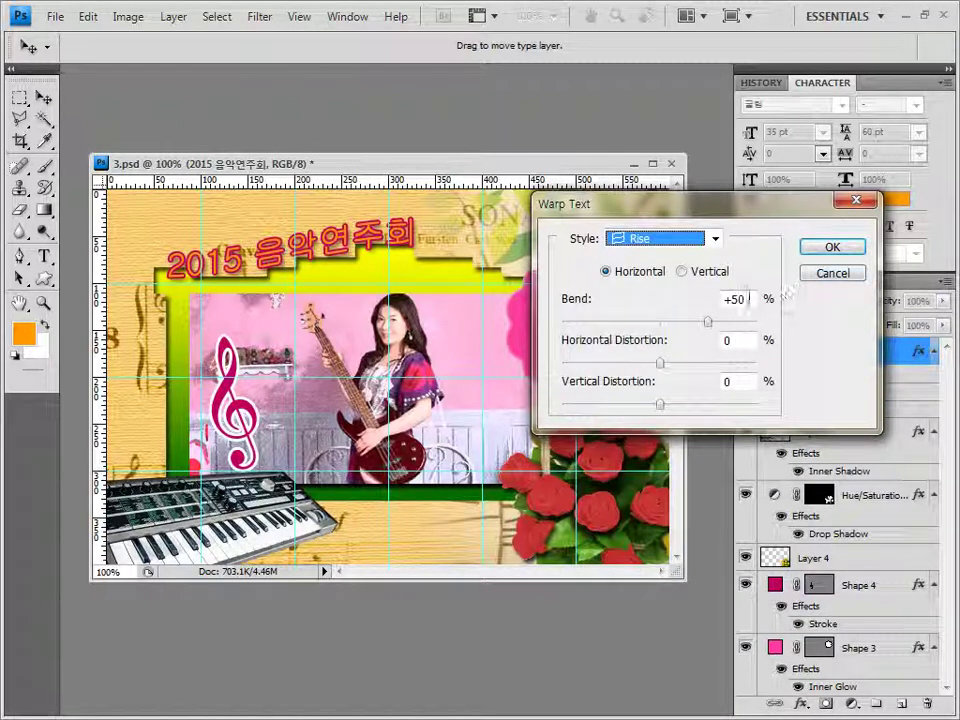
pyautogui.click(836, 250)
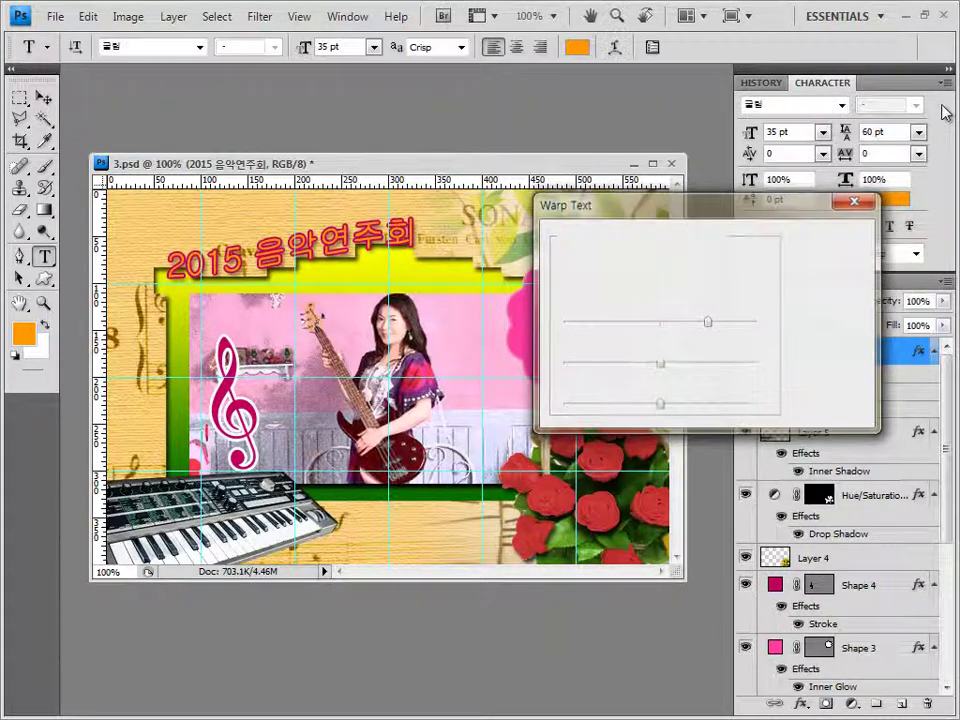
# - Move the warped title slightly up and to the left above the frame
pyautogui.click(44, 97)
pyautogui.moveTo(241, 269)
pyautogui.mouseDown()
pyautogui.moveTo(226, 261)
pyautogui.moveTo(248, 250)
pyautogui.mouseUp()
pyautogui.hotkey('ctrl', 'z')
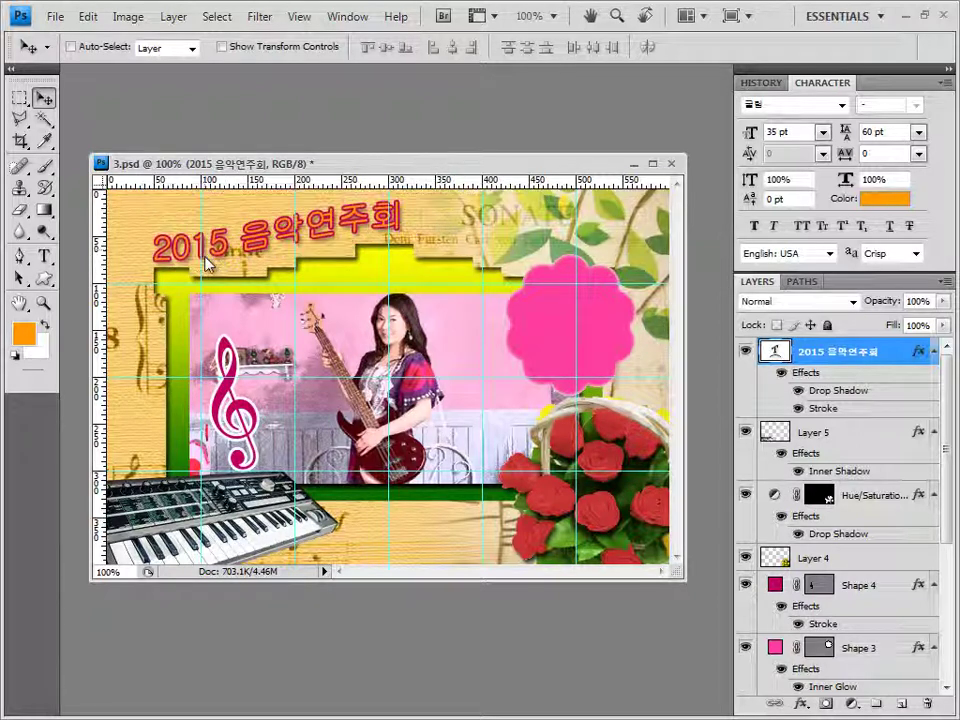
# - Start a new horizontal text line in the canvas's upper-left corner, using Arial Regular at 16 pt
pyautogui.click(46, 257)
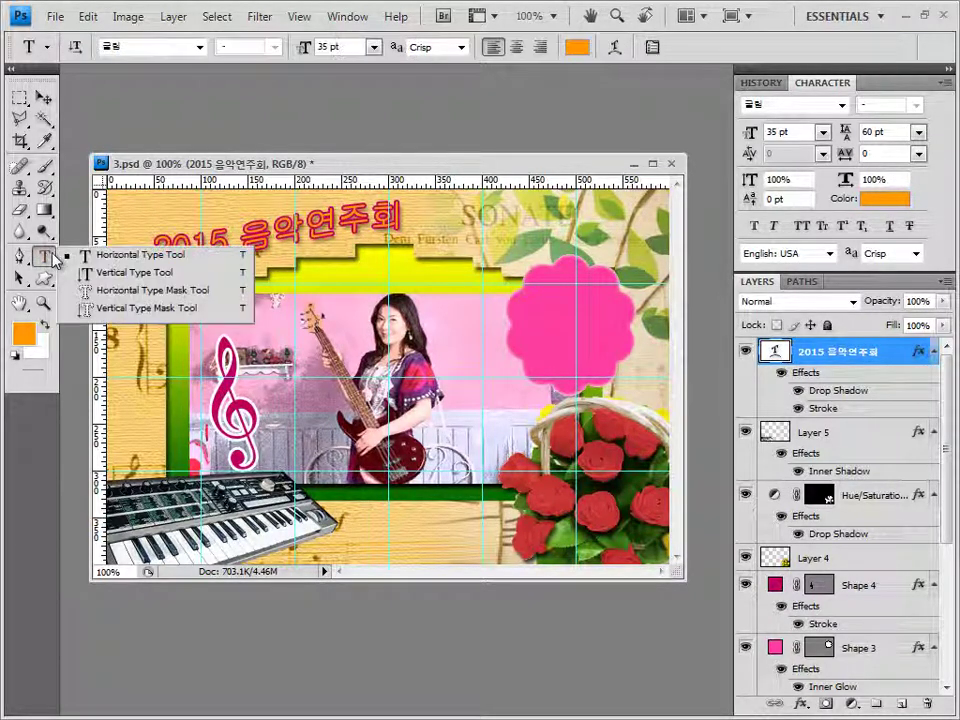
pyautogui.click(110, 253)
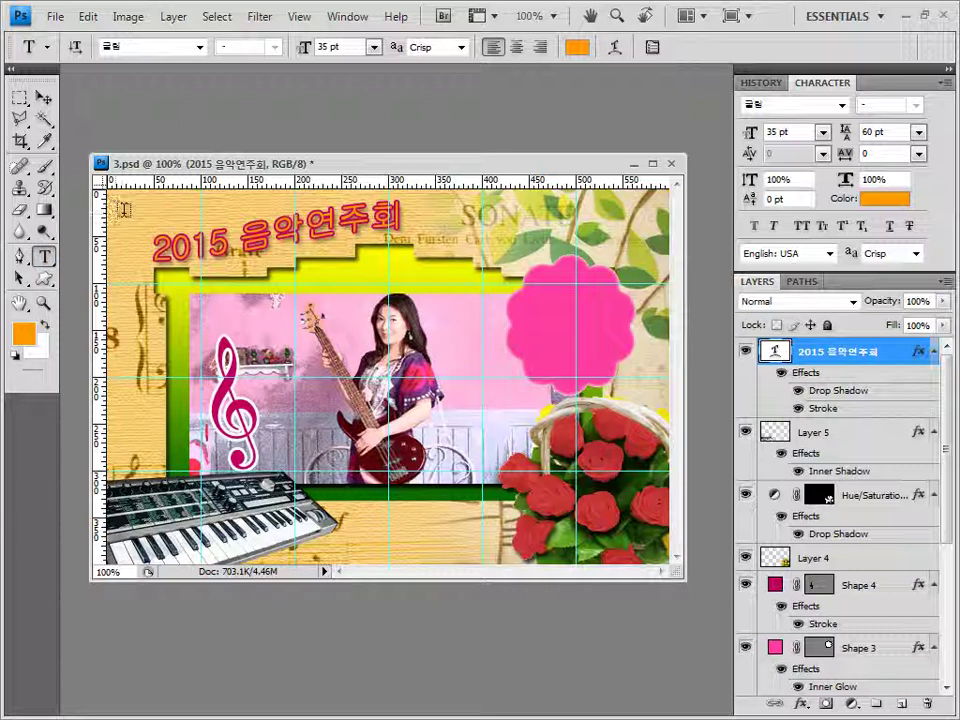
pyautogui.click(117, 211)
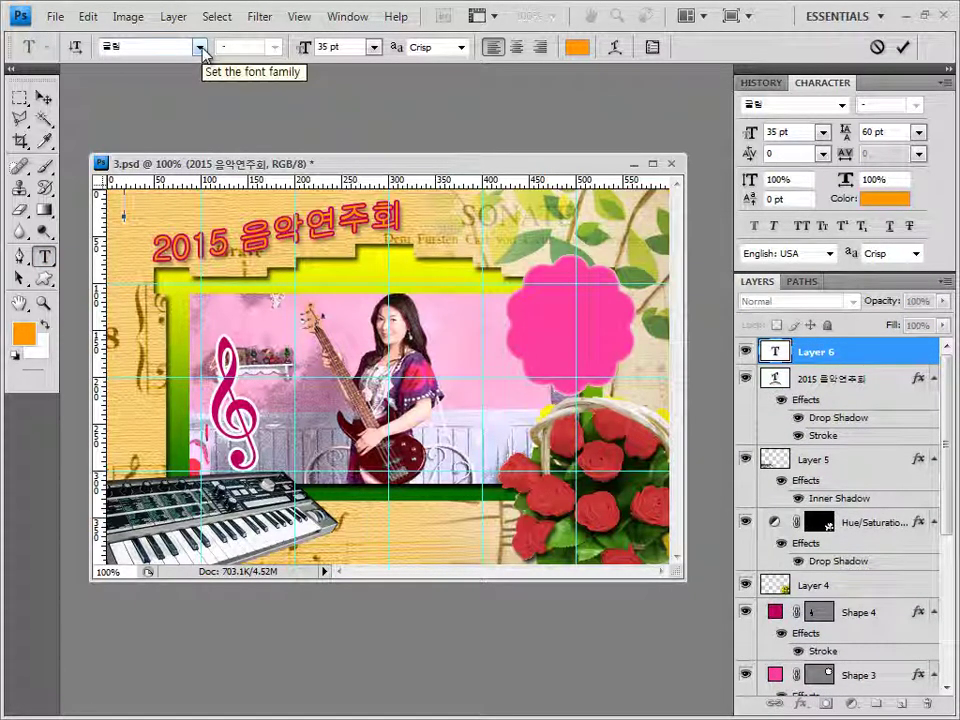
pyautogui.click(201, 50)
pyautogui.moveTo(396, 80); pyautogui.dragTo(373, 306)
pyautogui.click(214, 300)
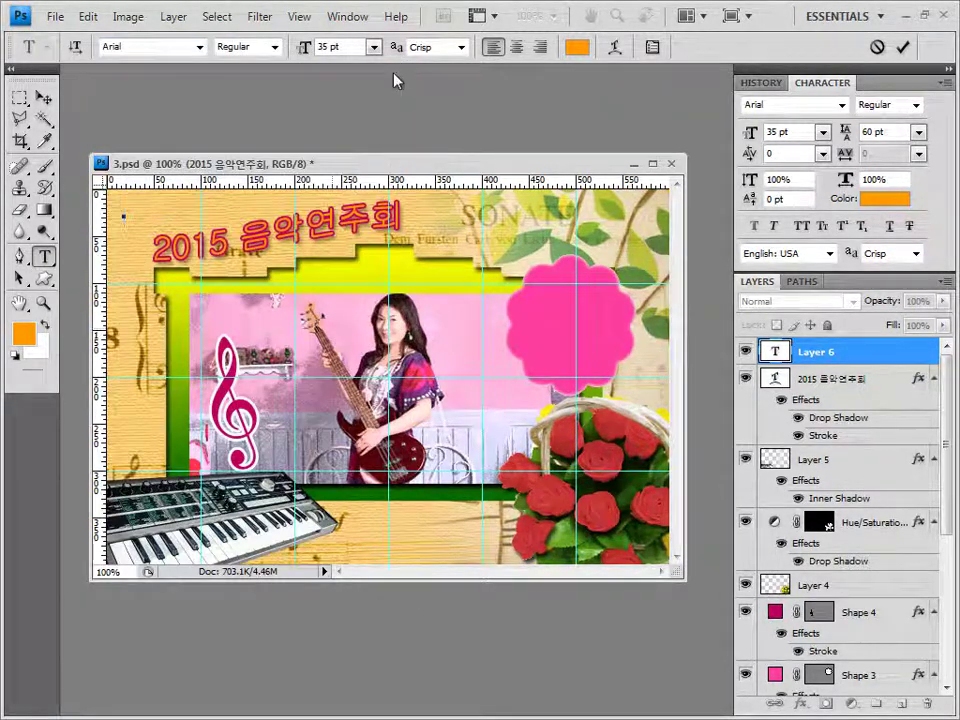
pyautogui.click(360, 48)
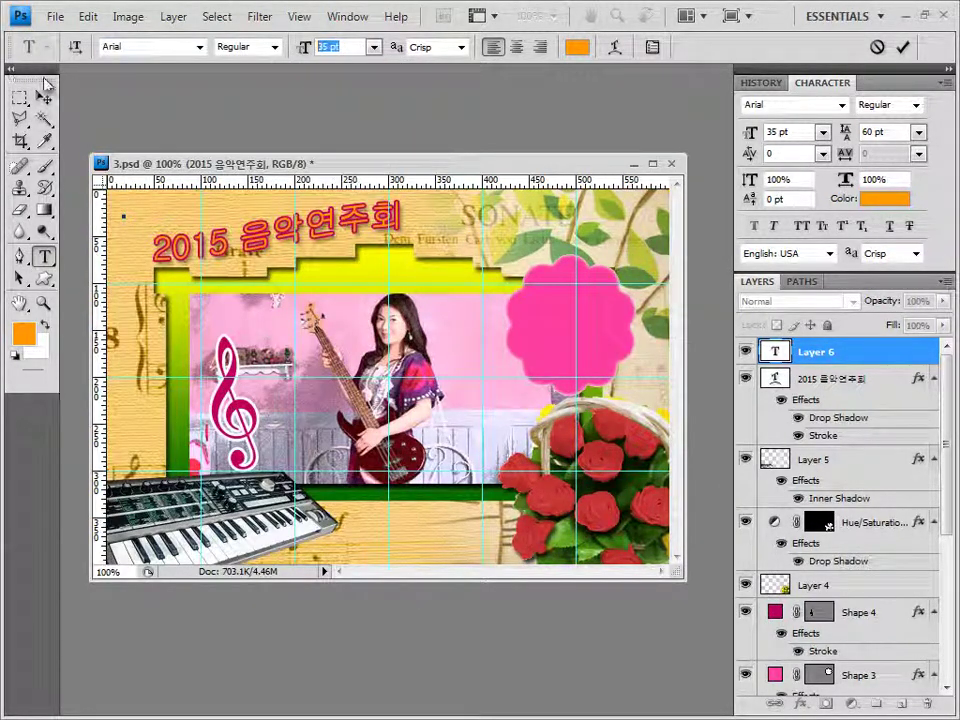
pyautogui.write('16')
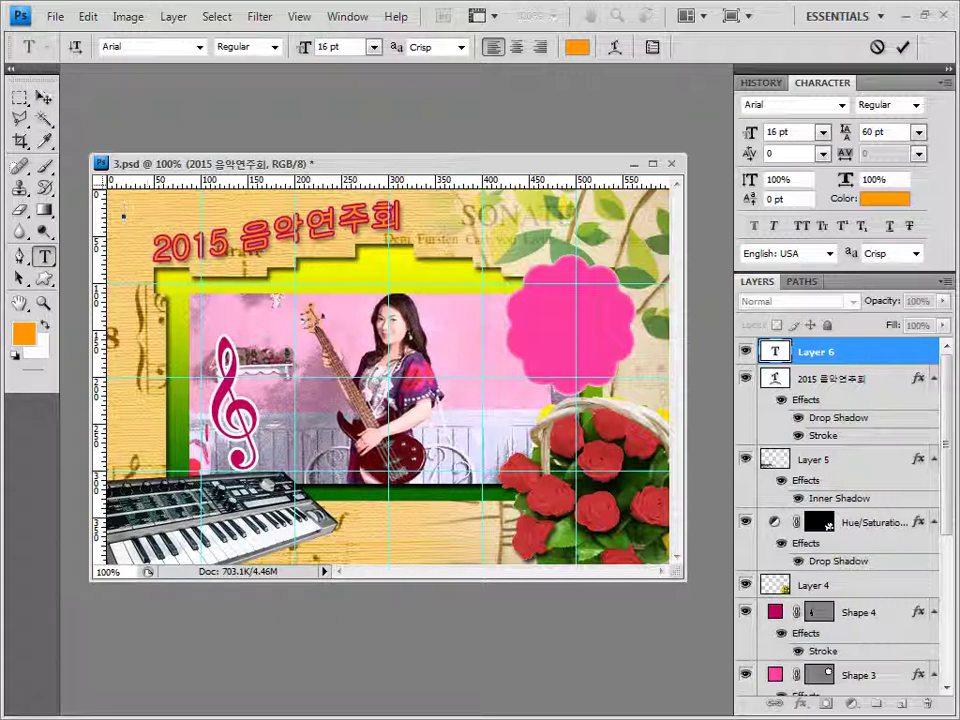
# - Set the text color to ffffff, enter "2015.07.17.07PM" and commit the text
pyautogui.click(577, 47)
pyautogui.click(285, 250)
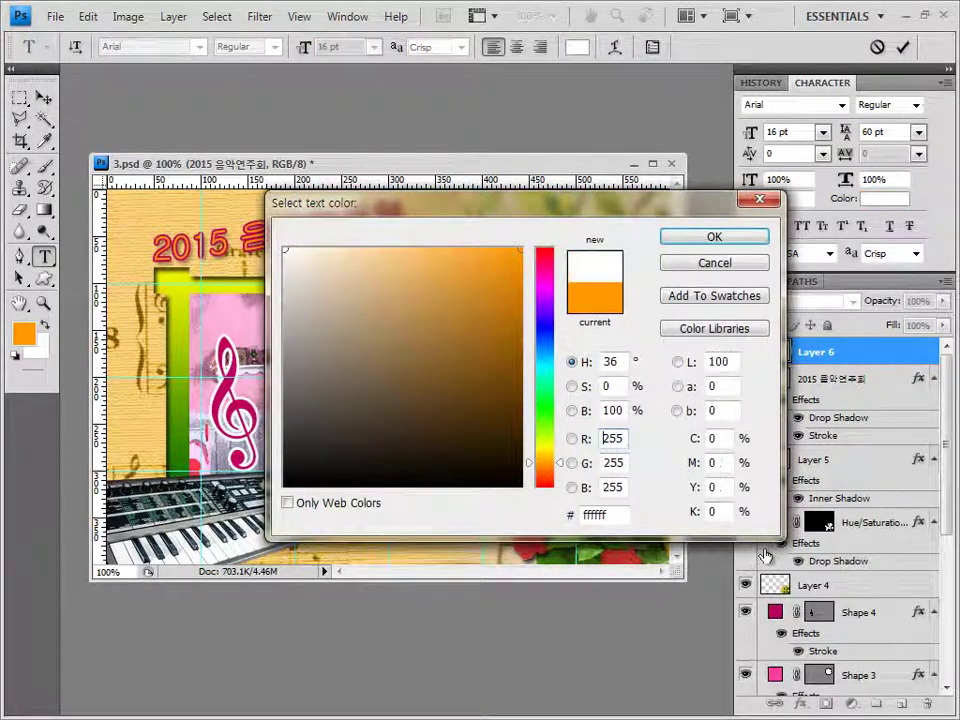
pyautogui.click(741, 238)
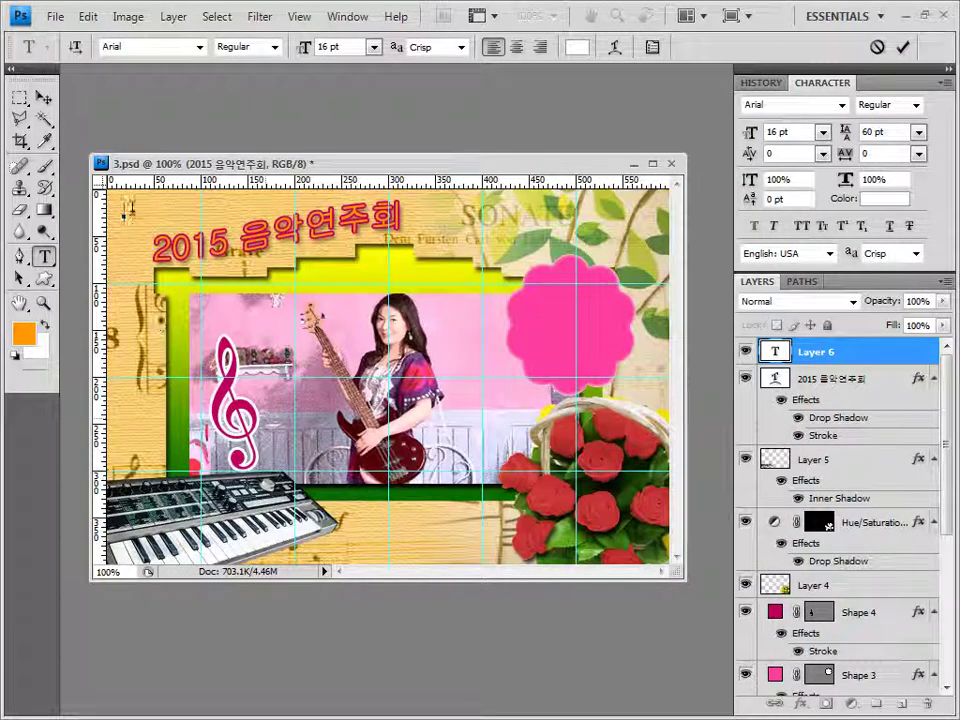
pyautogui.write('2018.07.17 07PM')
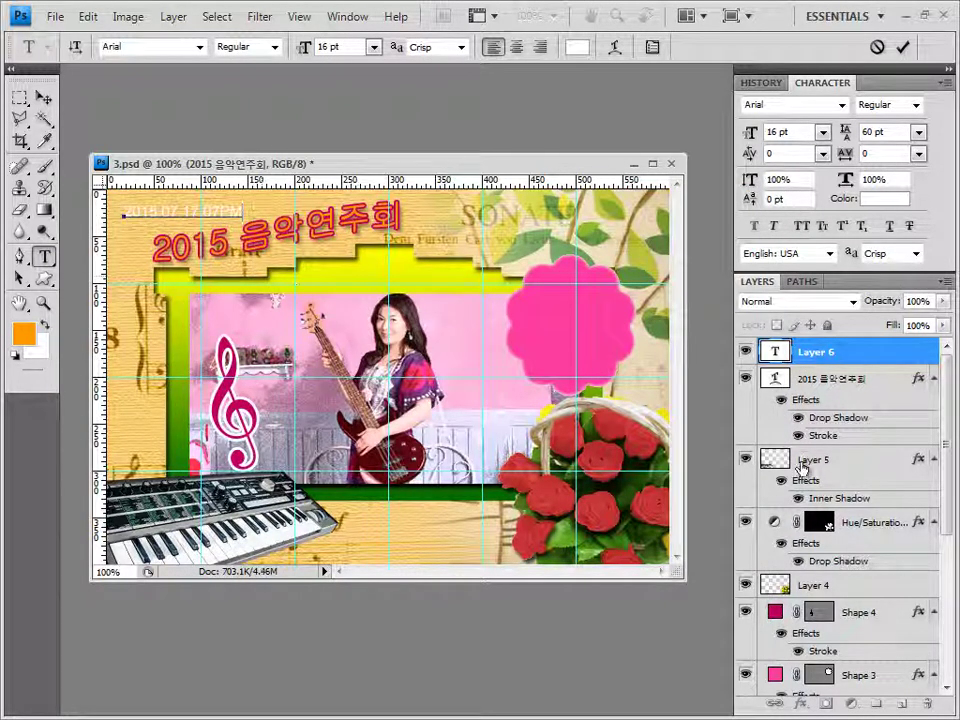
pyautogui.doubleClick(836, 352)
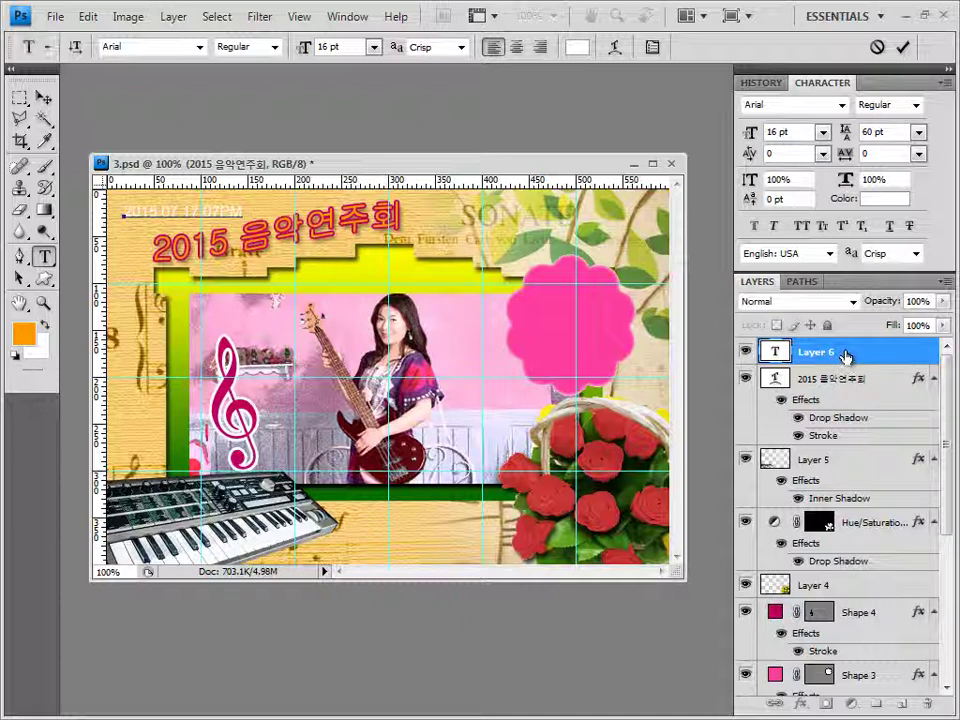
# - Add a stroke layer effect to the date text and set its size to 2 px
pyautogui.click(800, 703)
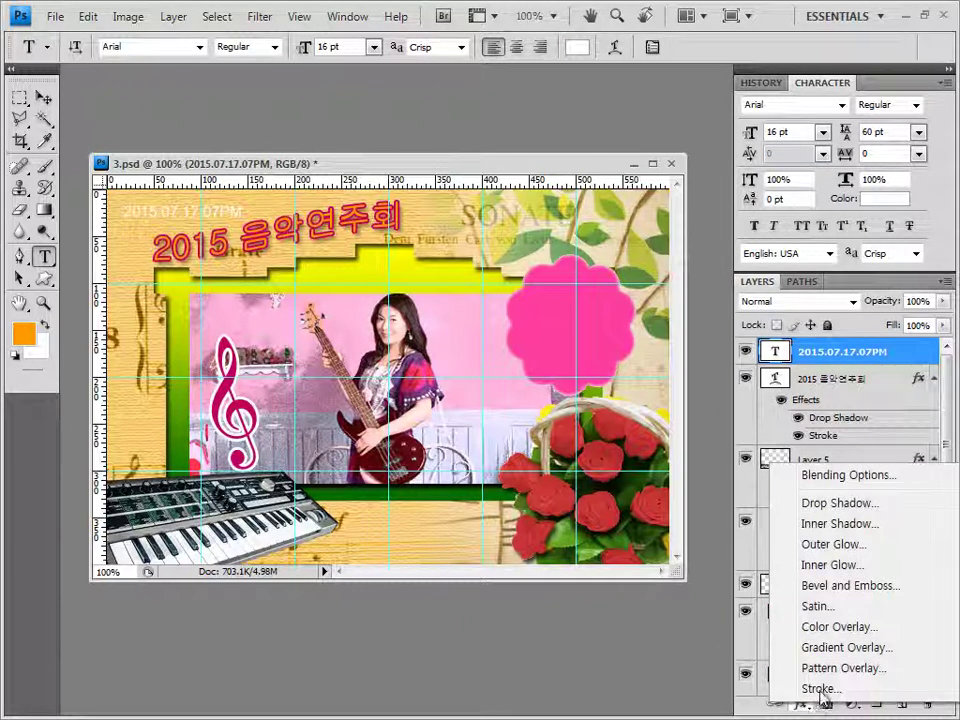
pyautogui.click(820, 689)
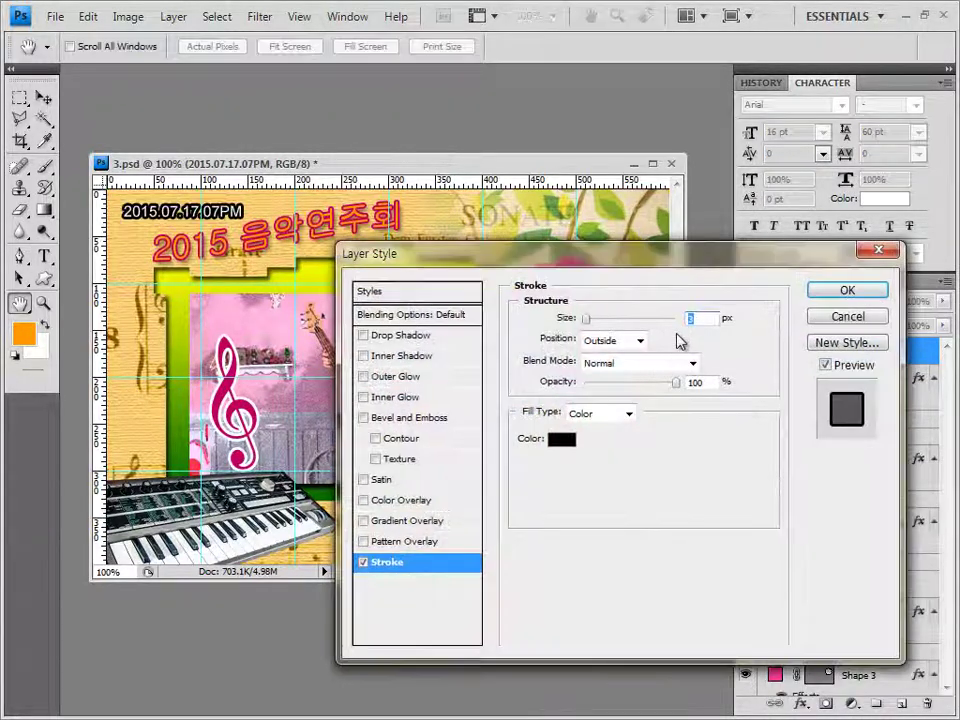
pyautogui.press('Down')
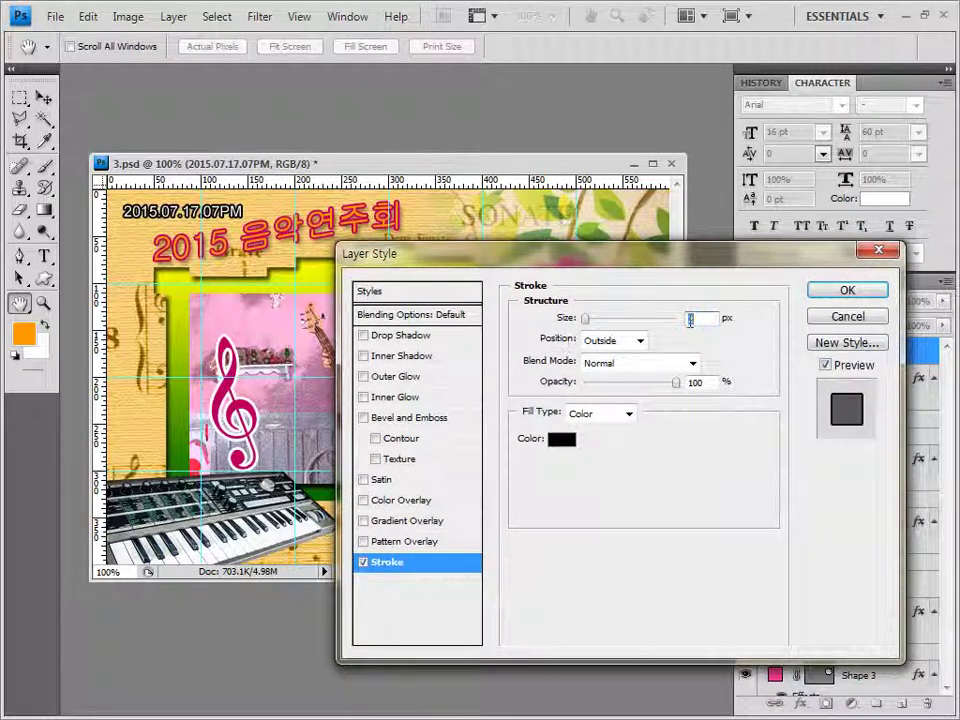
# - Set the date text's stroke color to cb8b00
pyautogui.click(573, 443)
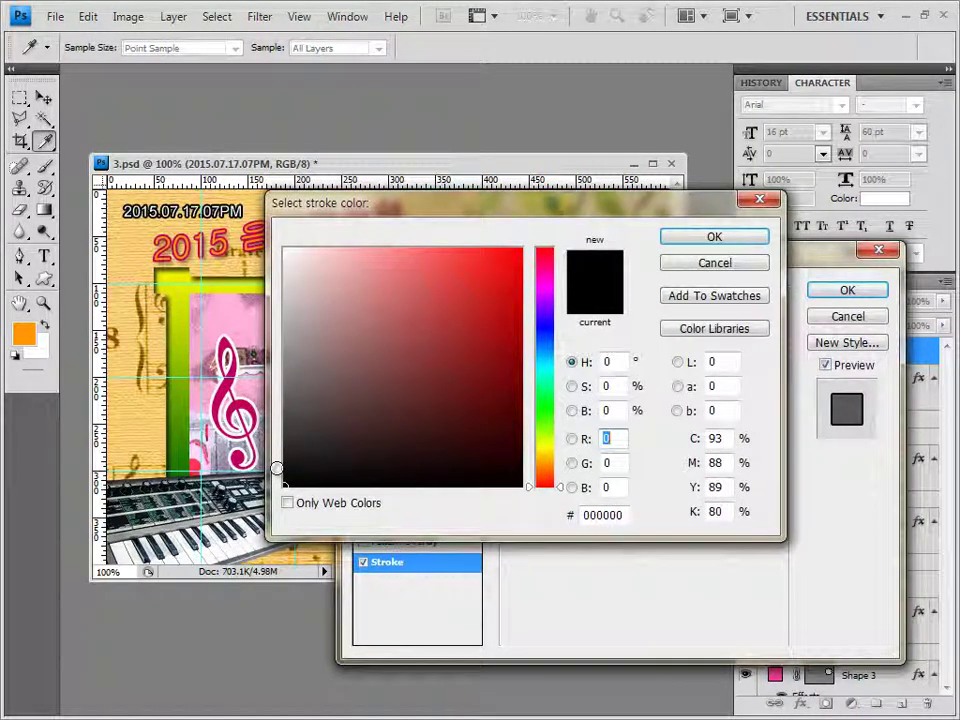
pyautogui.write('800')
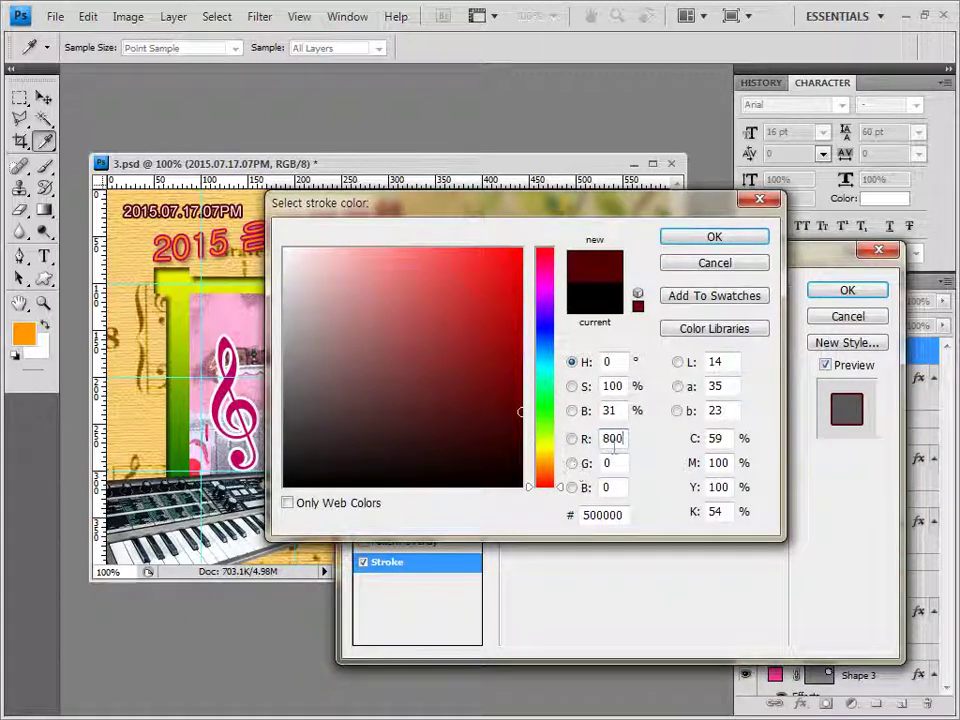
pyautogui.click(627, 518)
pyautogui.click(580, 428)
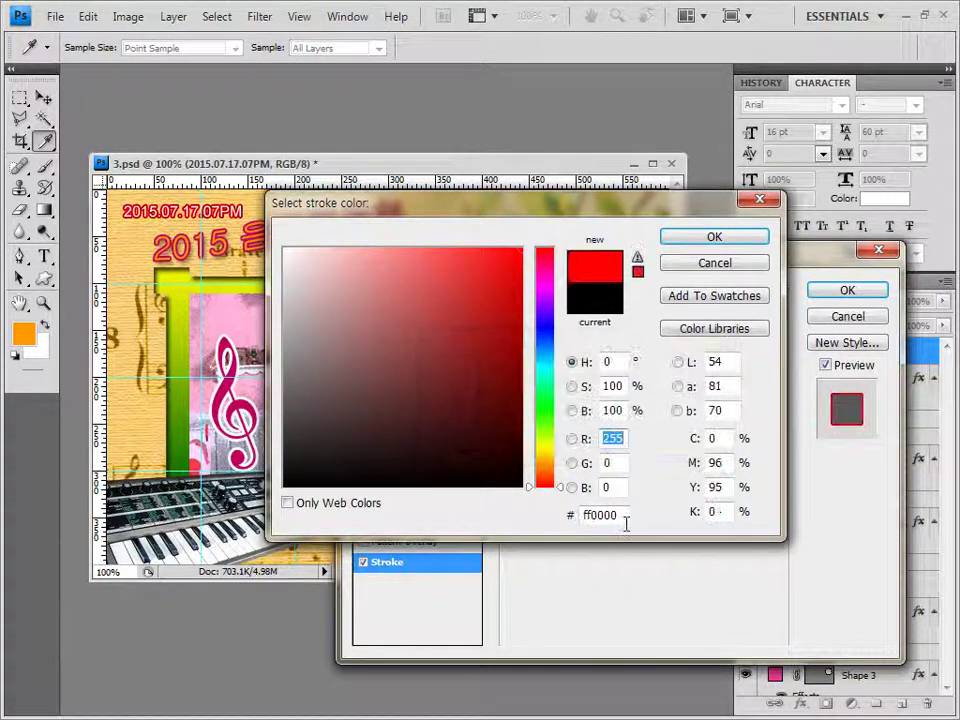
pyautogui.click(627, 518)
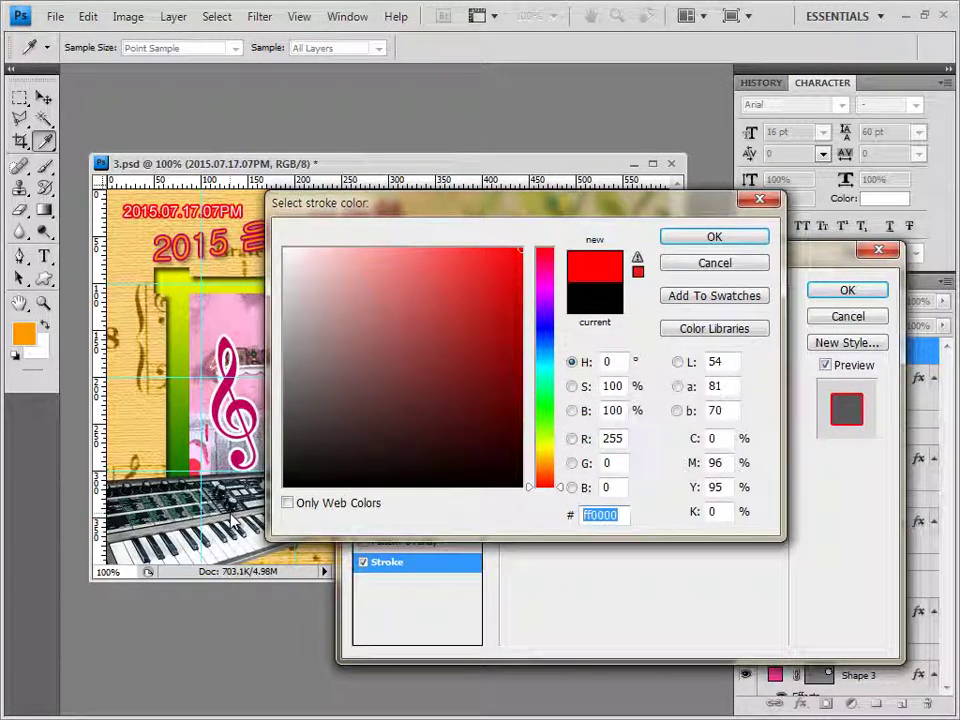
pyautogui.write('cb8b00')
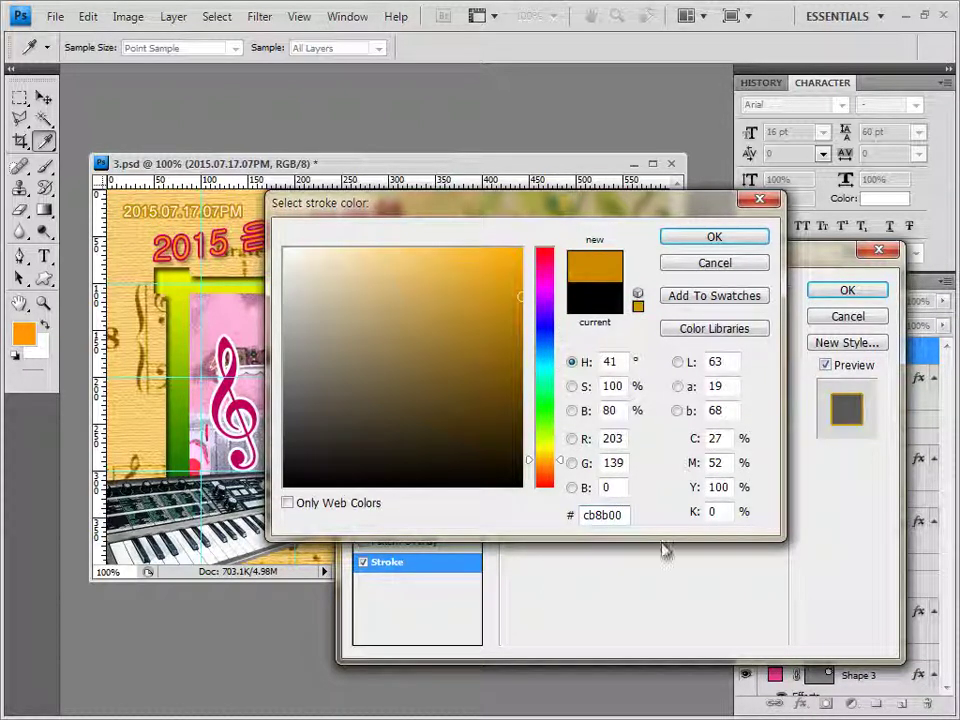
pyautogui.click(733, 243)
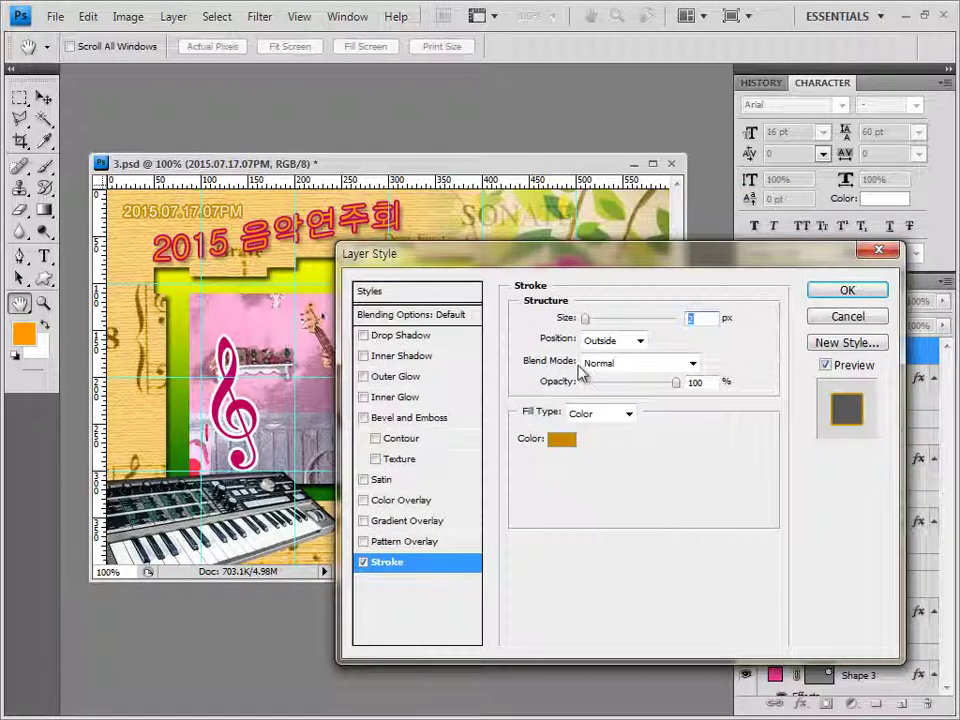
# - Add a drop shadow with the default settings to the date text and shift the text slightly up and left
pyautogui.click(404, 335)
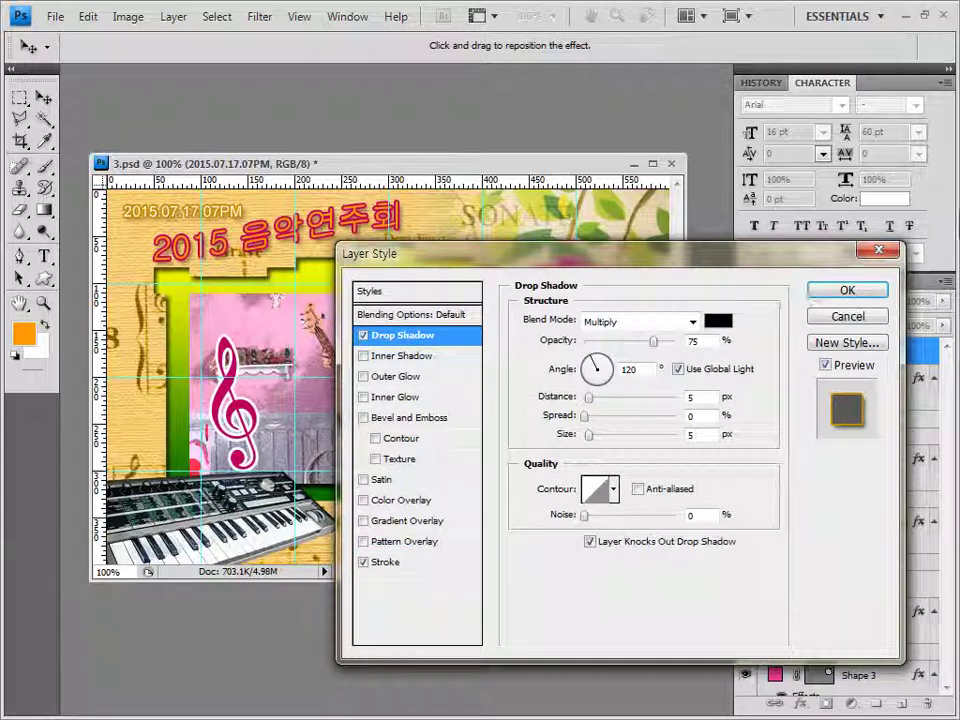
pyautogui.click(859, 296)
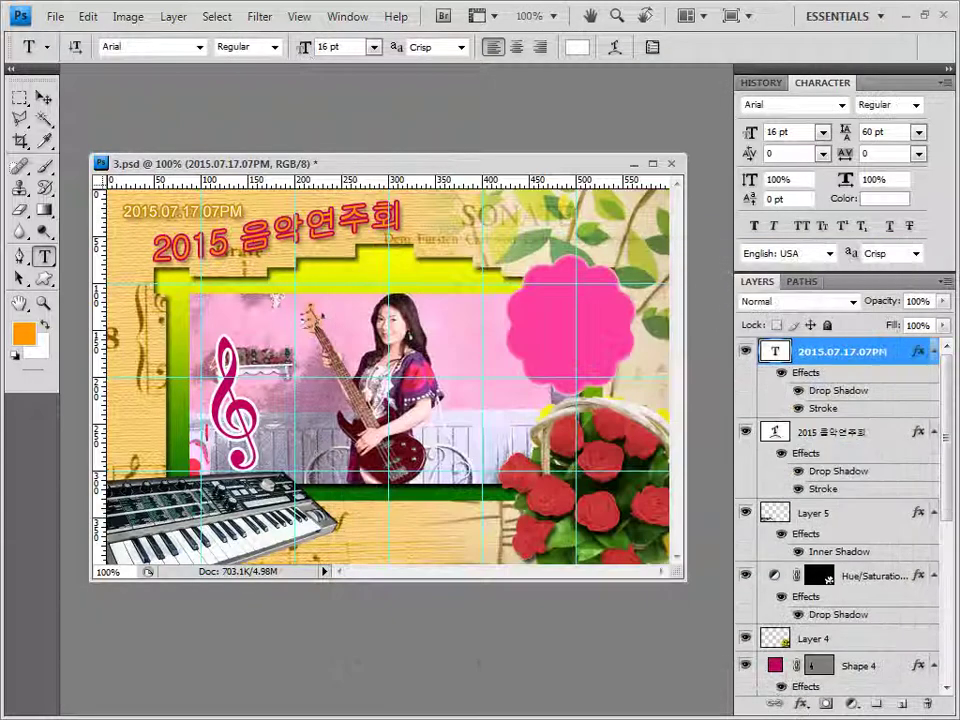
pyautogui.click(44, 98)
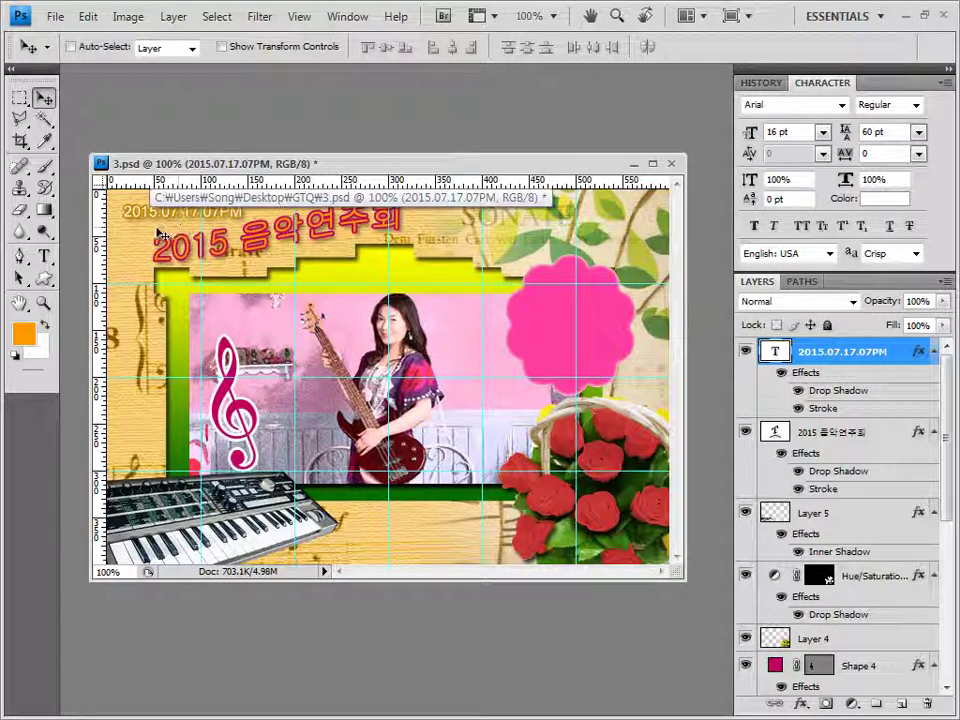
pyautogui.moveTo(158, 234); pyautogui.dragTo(155, 231)
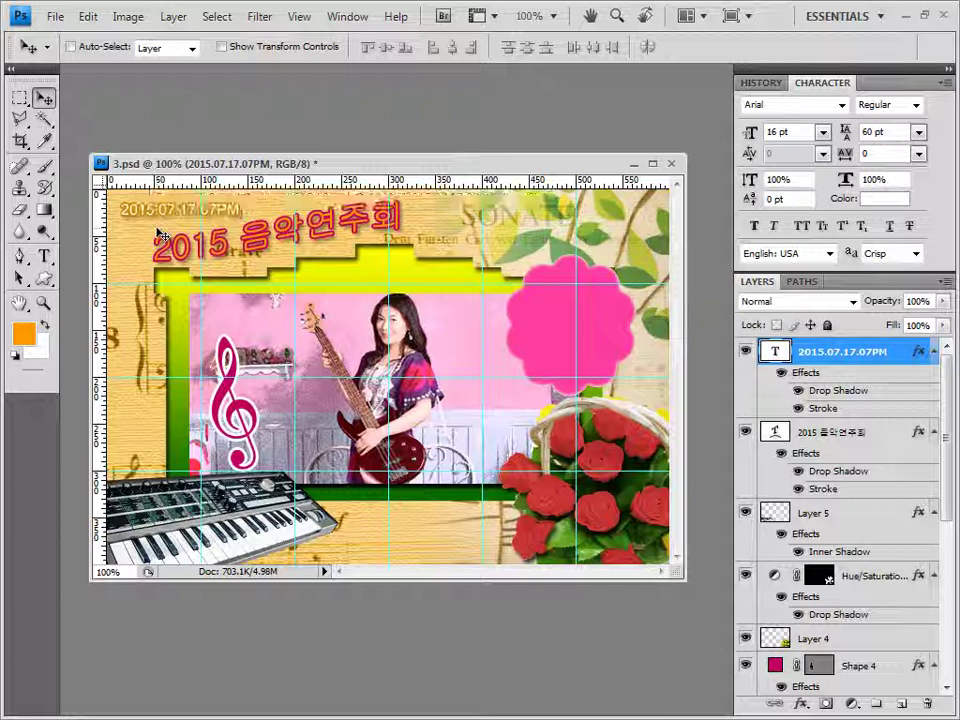
# - Start a new text on the pink scalloped badge in Arial Bold, 25 pt, with center alignment
pyautogui.click(50, 256)
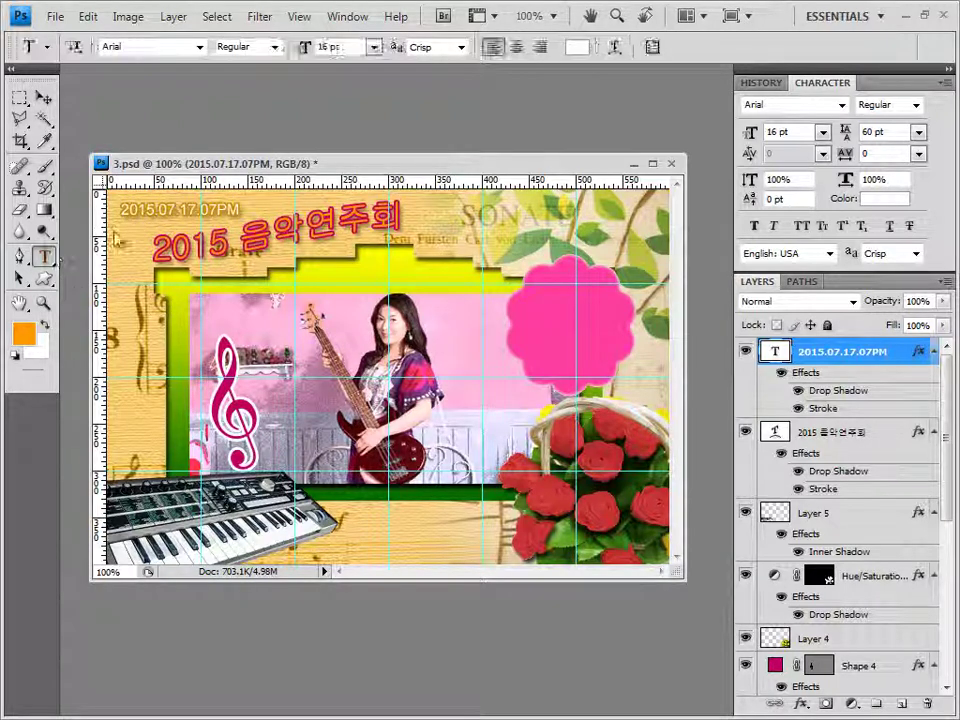
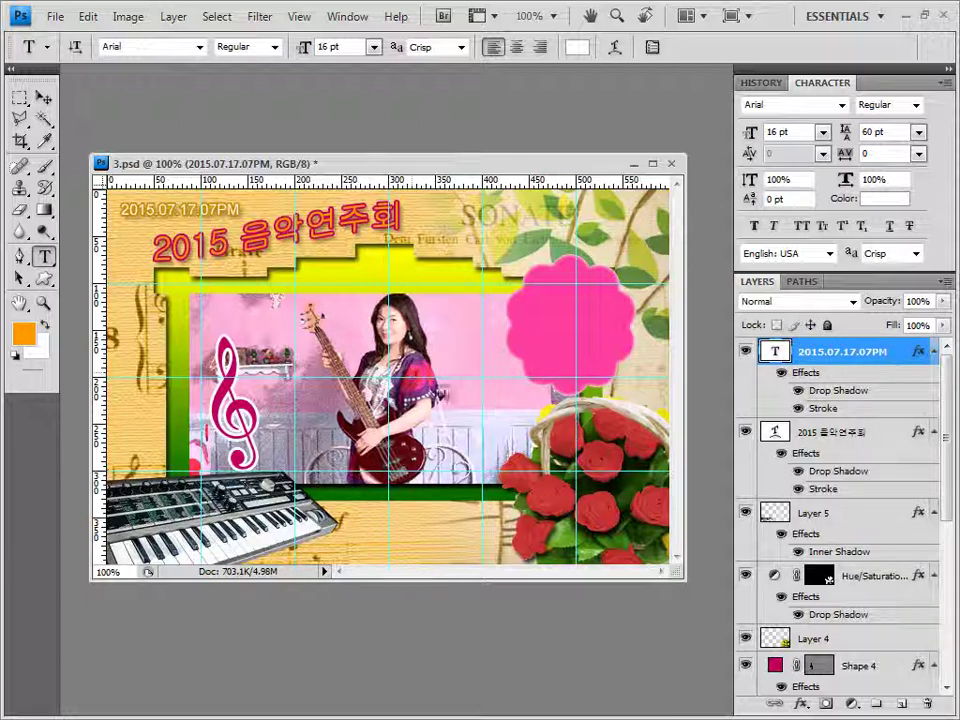
pyautogui.click(545, 300)
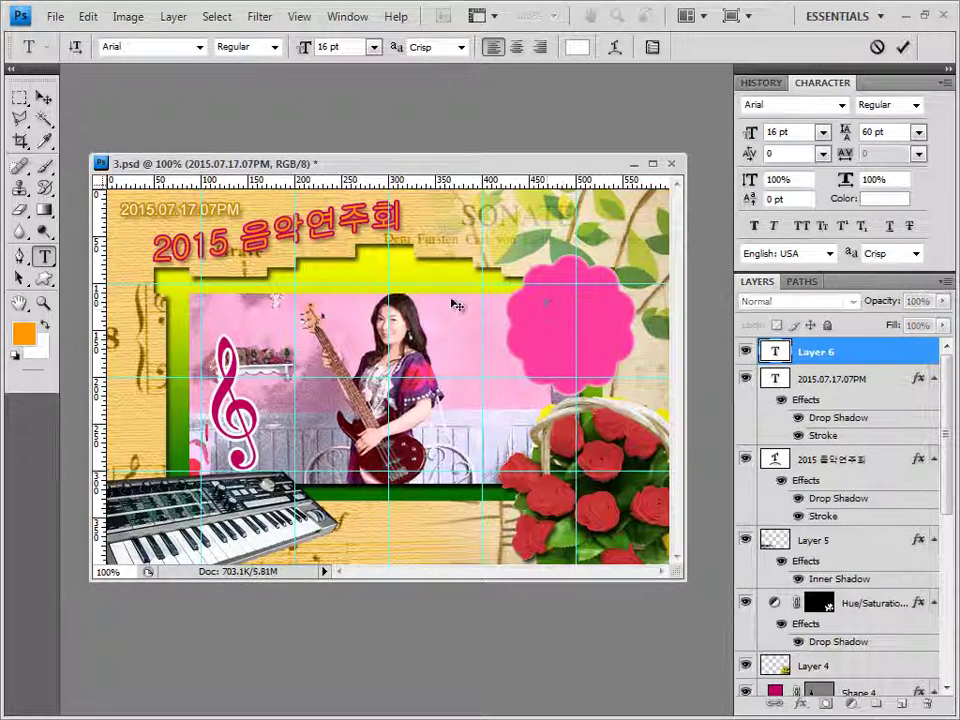
pyautogui.click(274, 47)
pyautogui.click(245, 171)
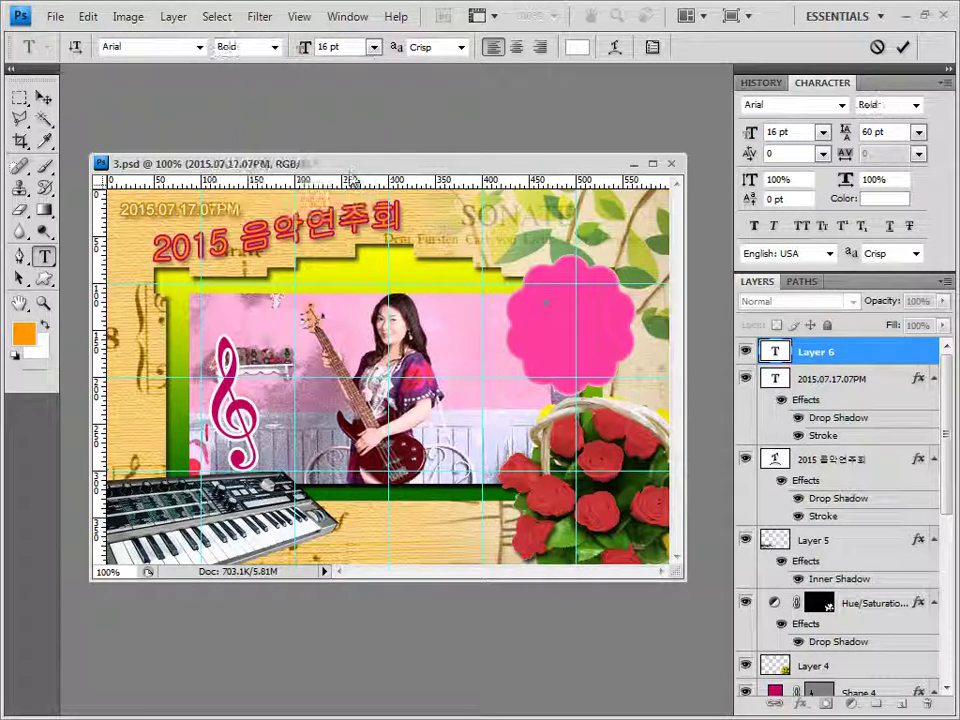
pyautogui.click(373, 47)
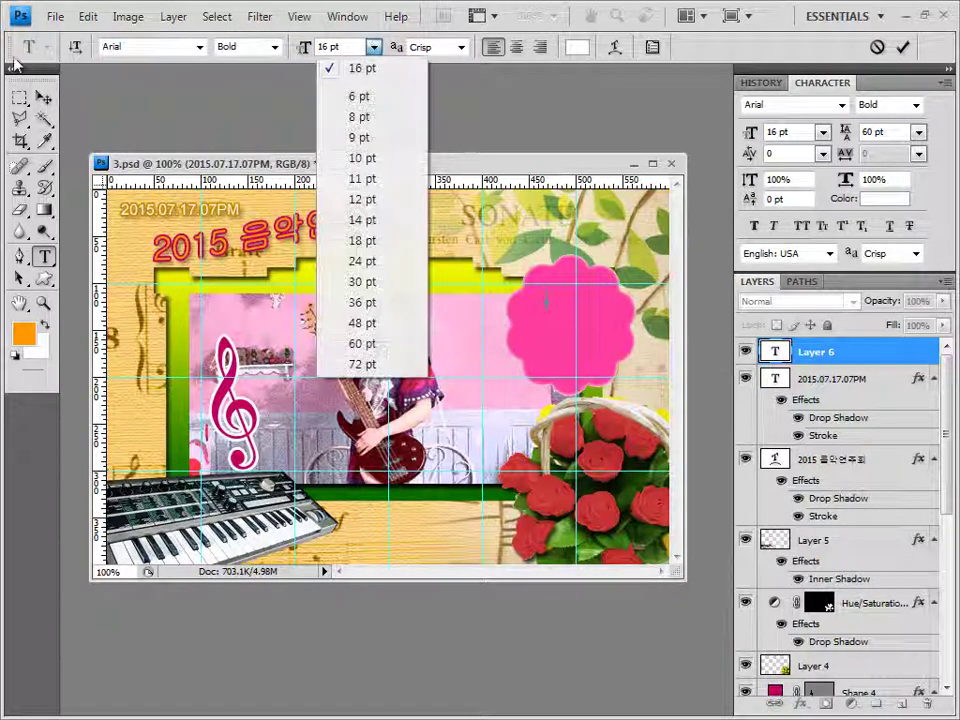
pyautogui.press('Down')
pyautogui.press('Down')
pyautogui.press('Return')
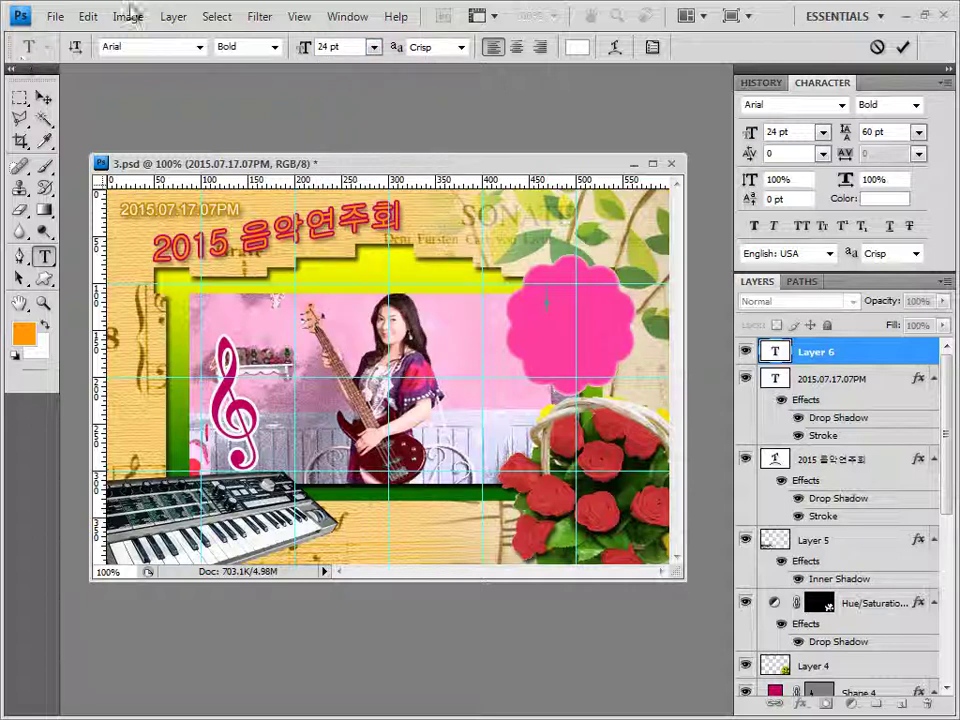
pyautogui.write('25')
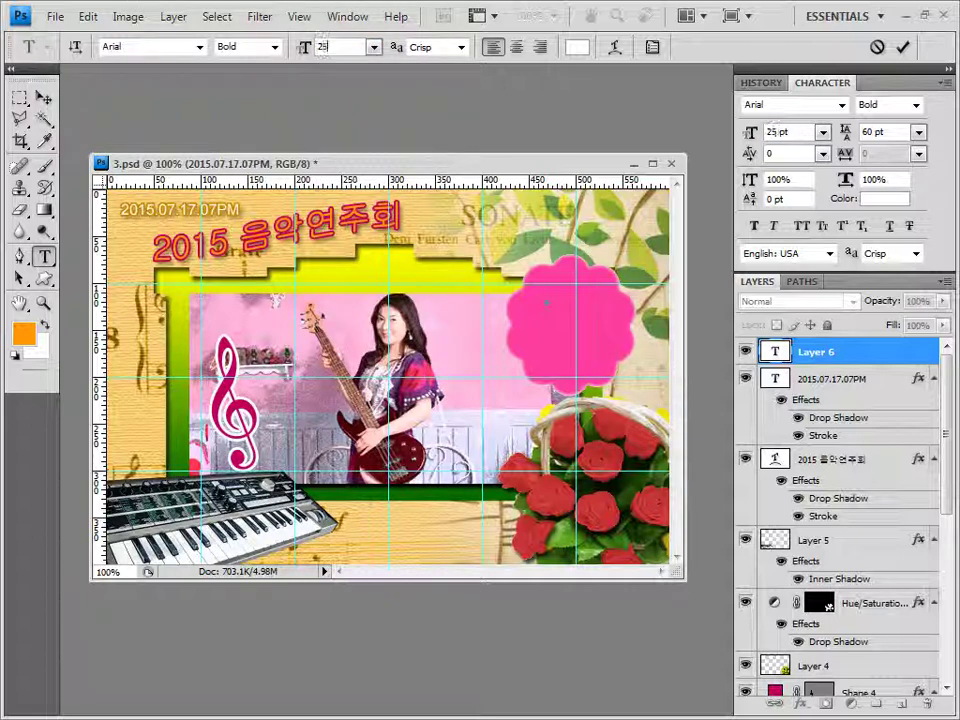
pyautogui.click(517, 48)
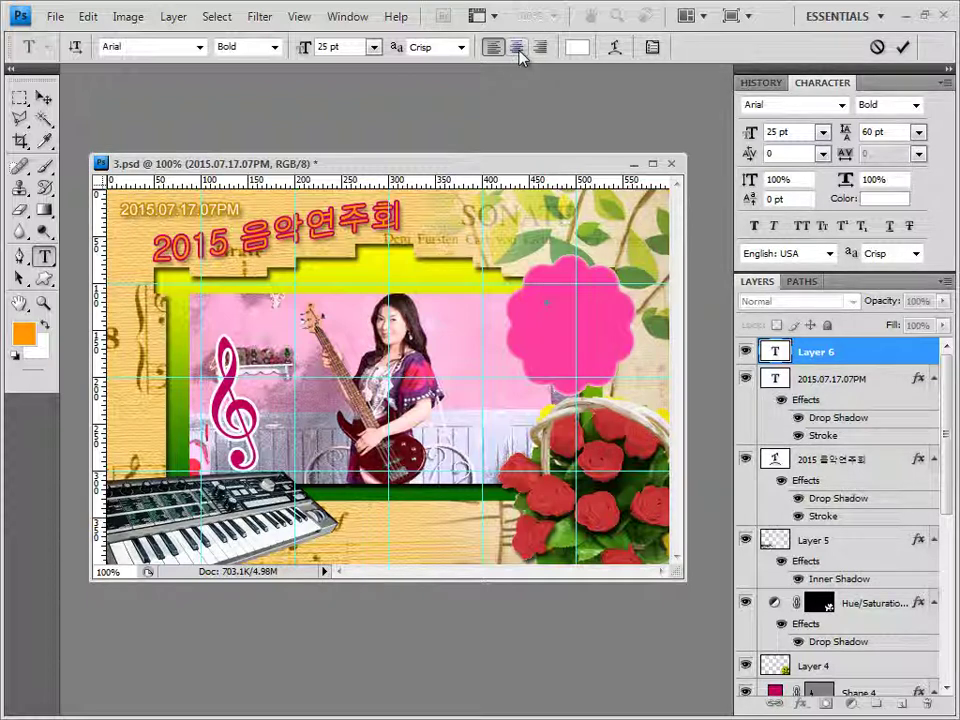
# - Use text color ffffff, enter "Music Concert" on two lines and commit the text
pyautogui.click(579, 47)
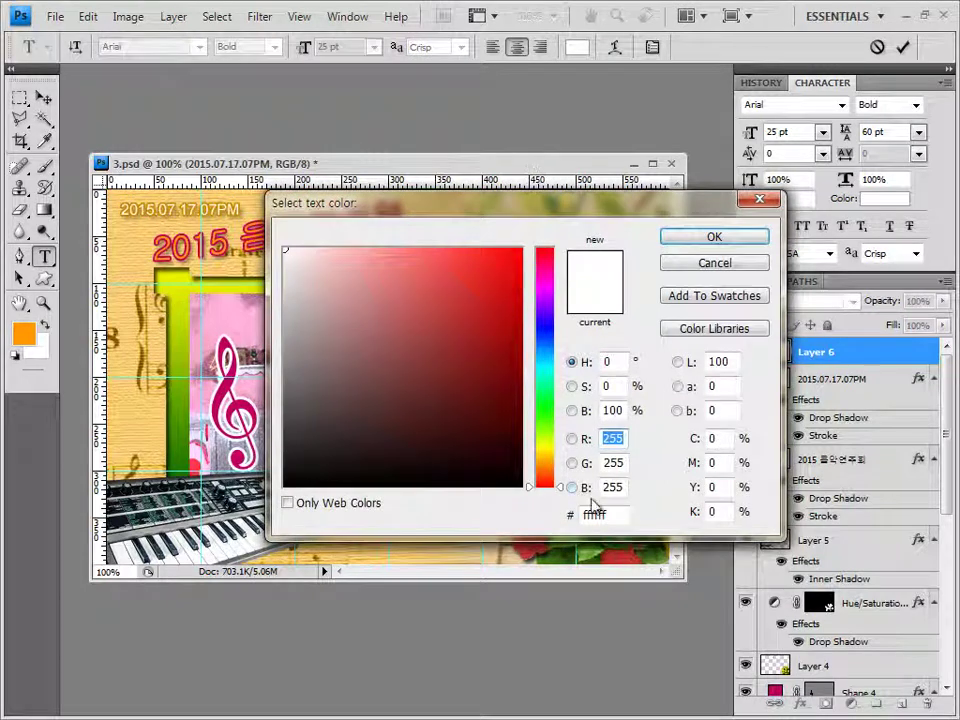
pyautogui.click(736, 240)
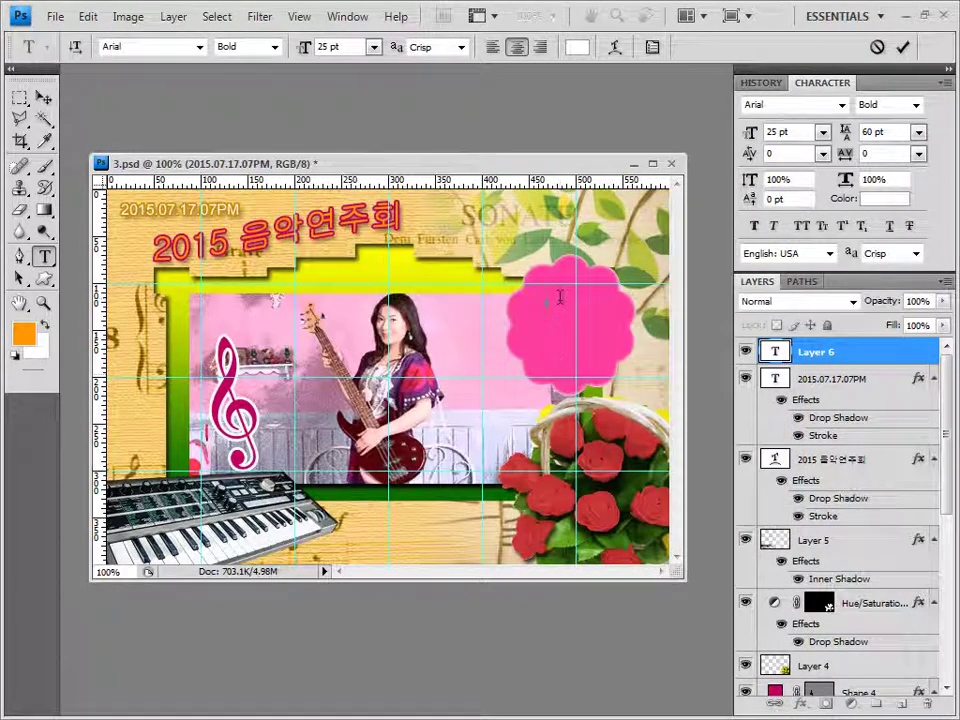
pyautogui.write('Music Concert')
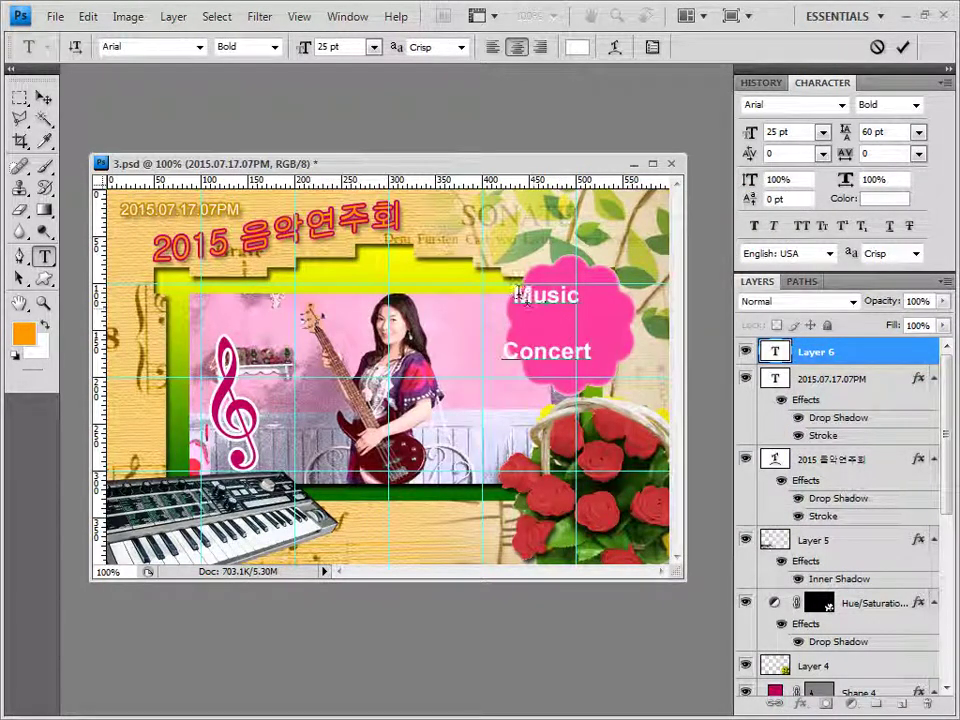
pyautogui.hotkey('ctrl', 'a')
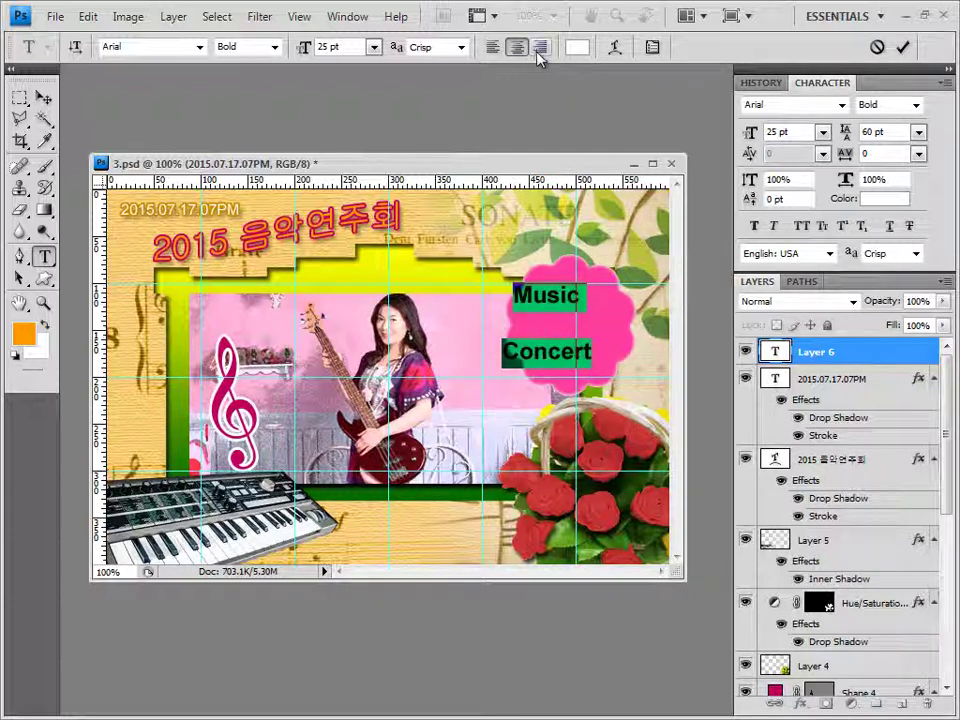
pyautogui.click(860, 355)
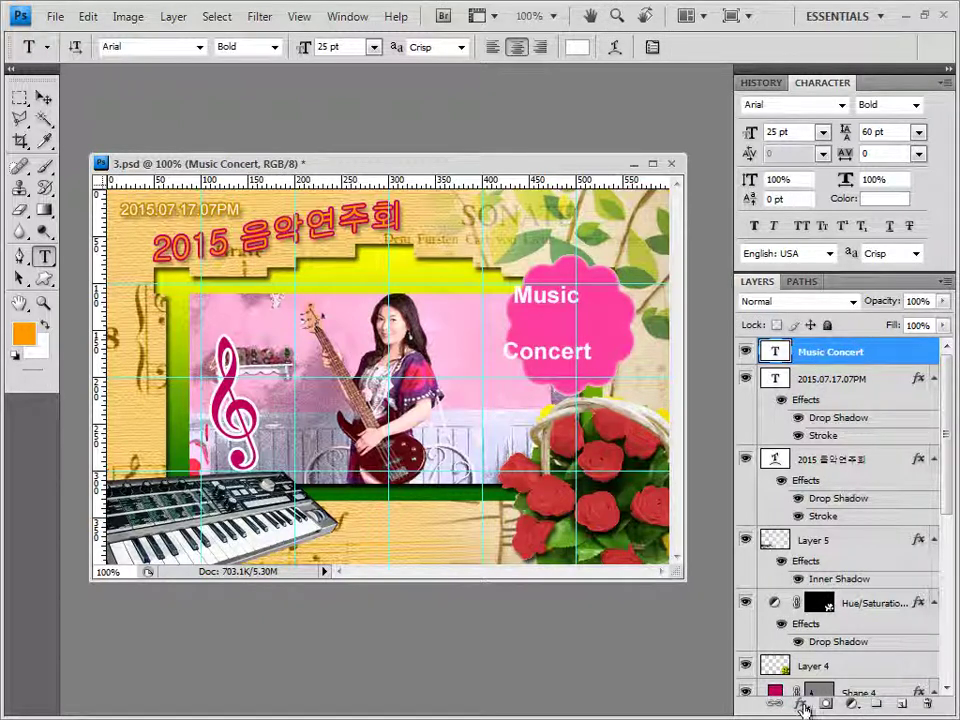
# - Add a drop shadow with the default settings to the Music Concert text
pyautogui.click(803, 706)
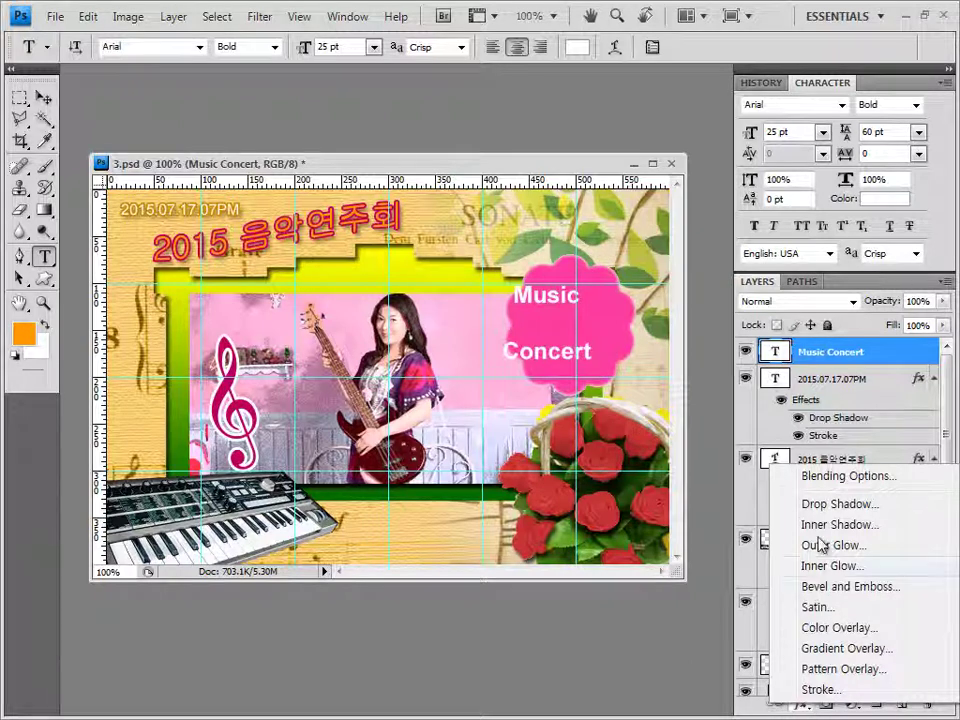
pyautogui.click(814, 503)
pyautogui.click(836, 287)
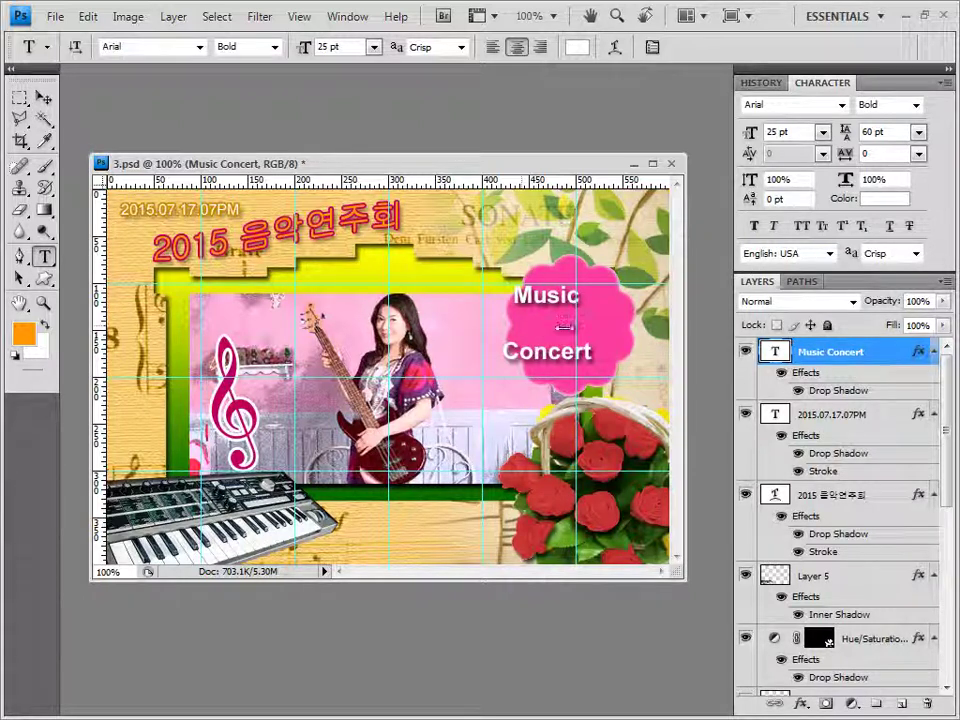
# - Warp the Music Concert text with the horizontal Bulge style at +50% bend and move it right onto the badge
pyautogui.click(615, 47)
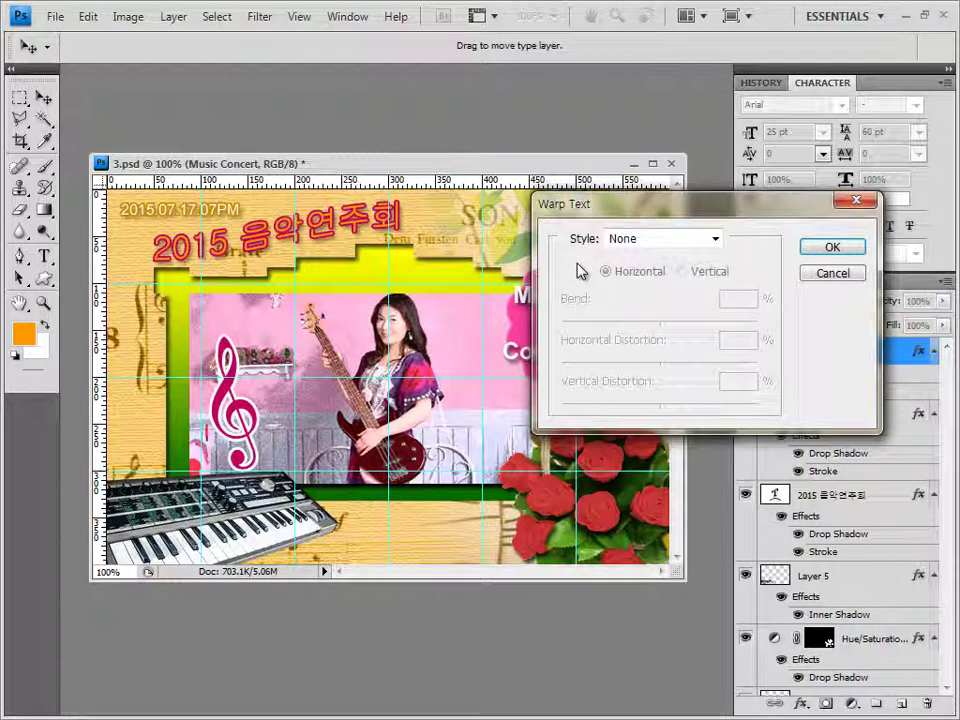
pyautogui.click(688, 240)
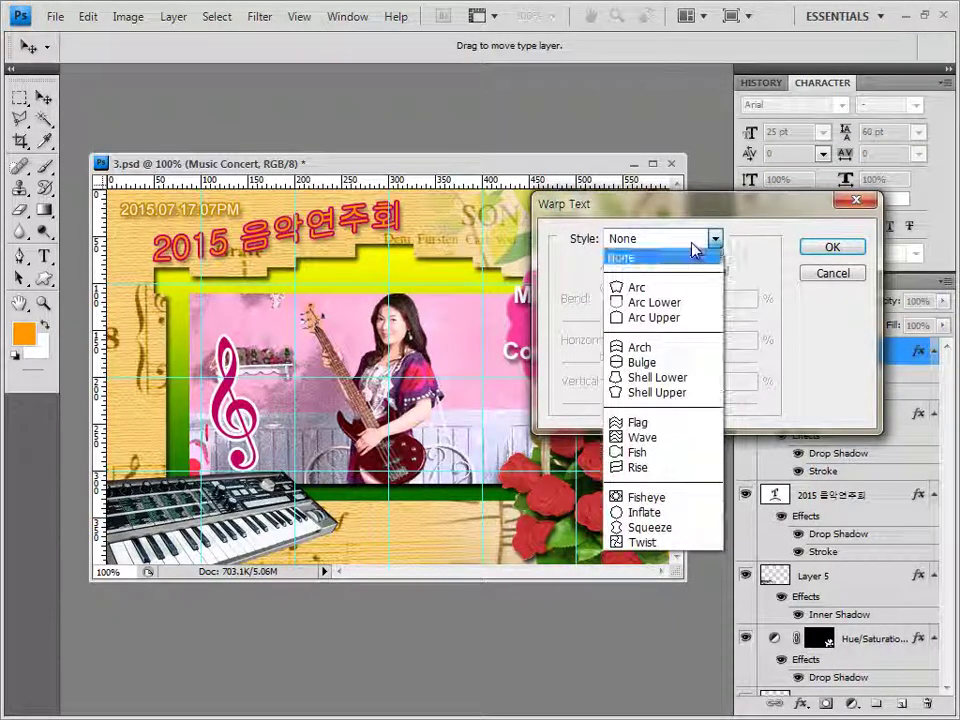
pyautogui.click(660, 364)
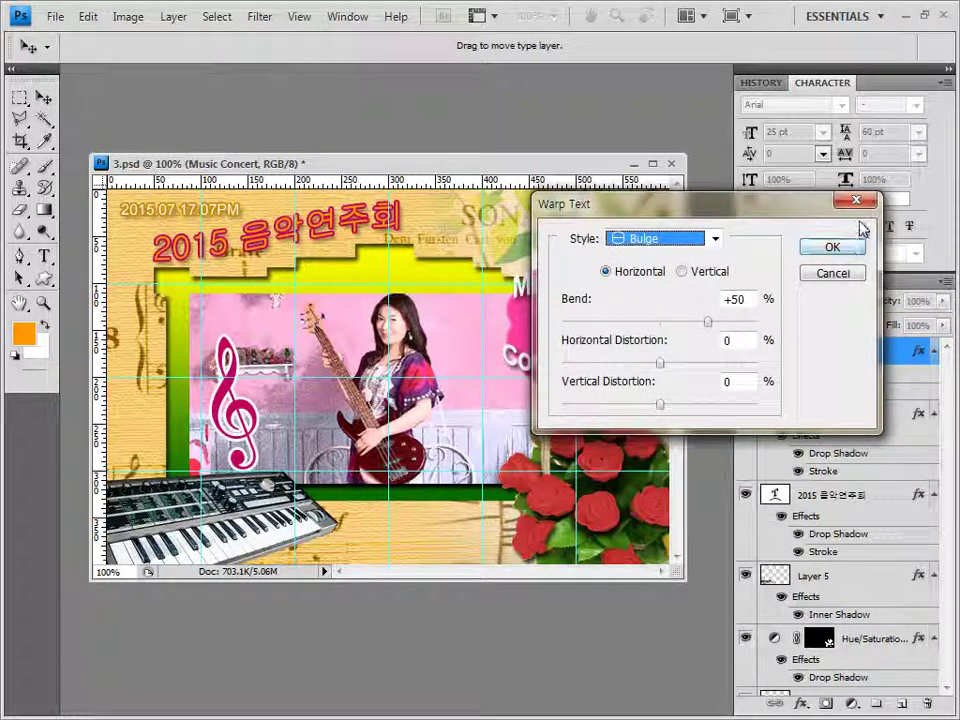
pyautogui.click(846, 252)
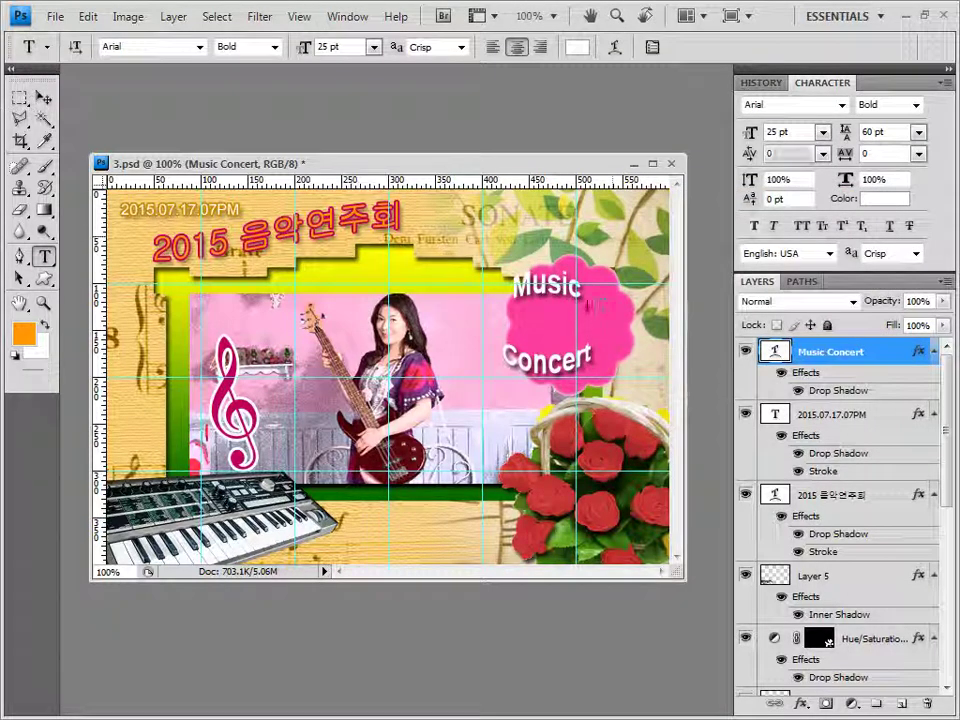
pyautogui.click(43, 97)
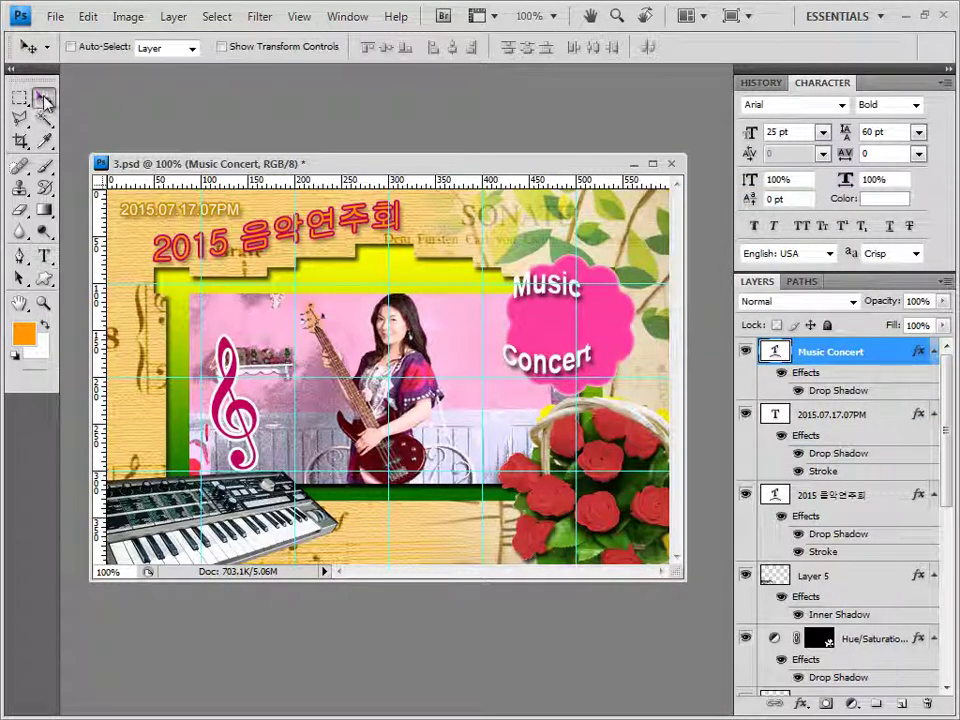
pyautogui.moveTo(548, 288); pyautogui.dragTo(570, 290)
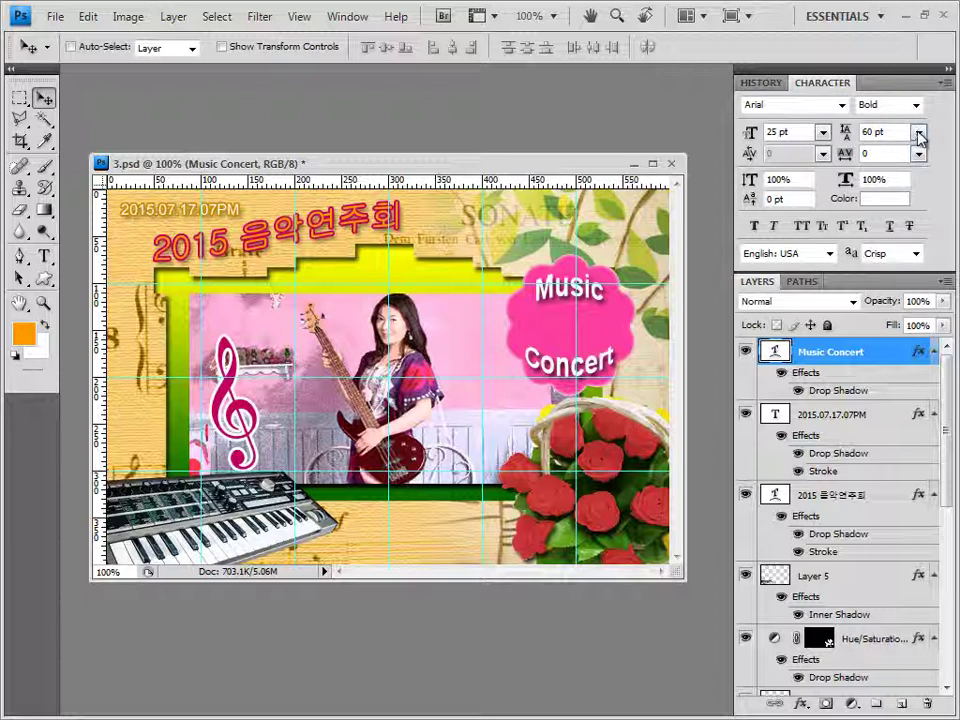
# - Set the Music Concert text's leading to 30 pt and shift the text down to center it on the badge
pyautogui.click(918, 132)
pyautogui.click(906, 155)
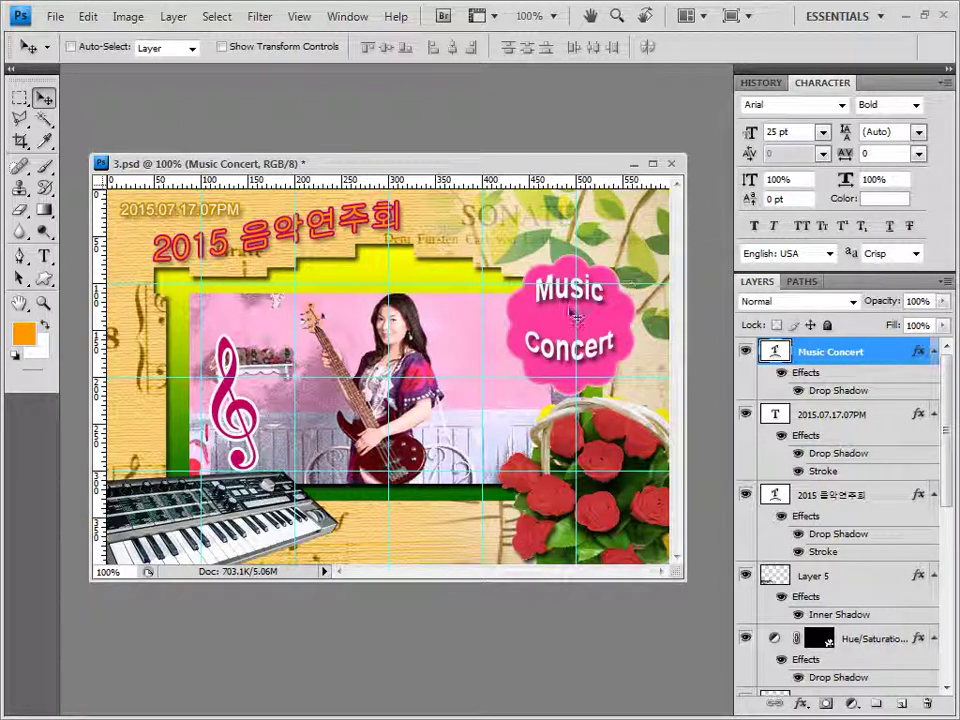
pyautogui.click(918, 132)
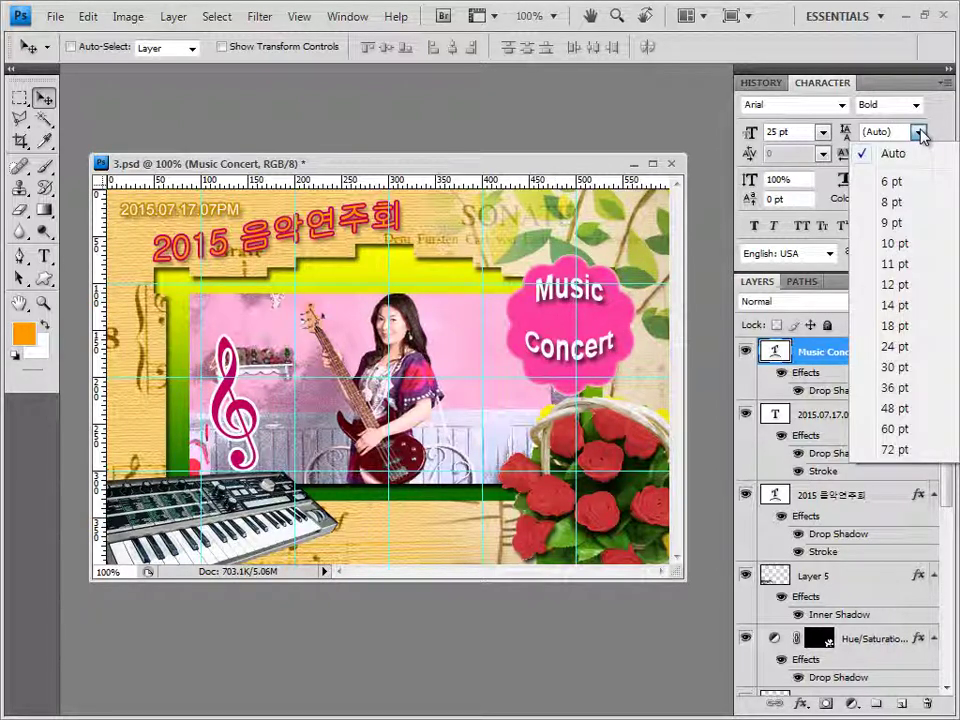
pyautogui.click(915, 346)
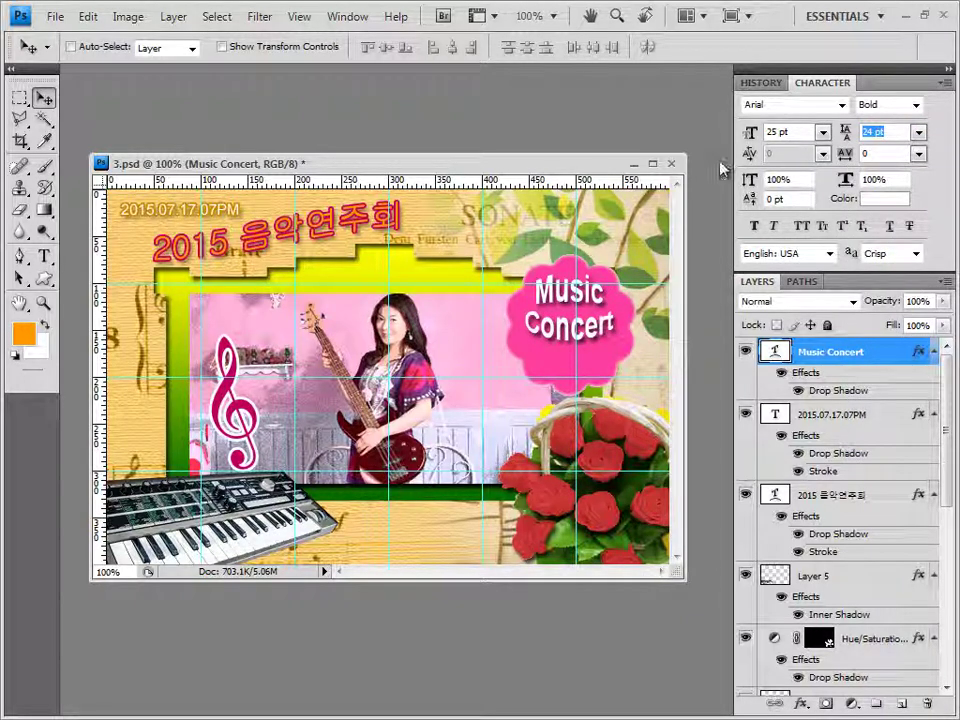
pyautogui.write('30')
pyautogui.press('Return')
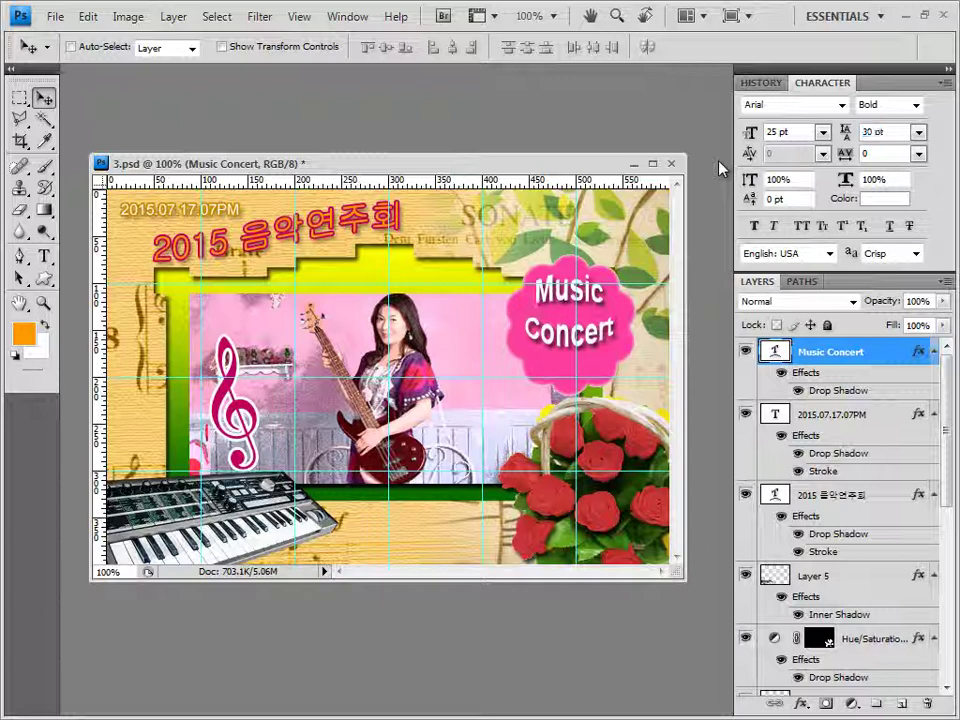
pyautogui.moveTo(573, 344); pyautogui.dragTo(572, 351)
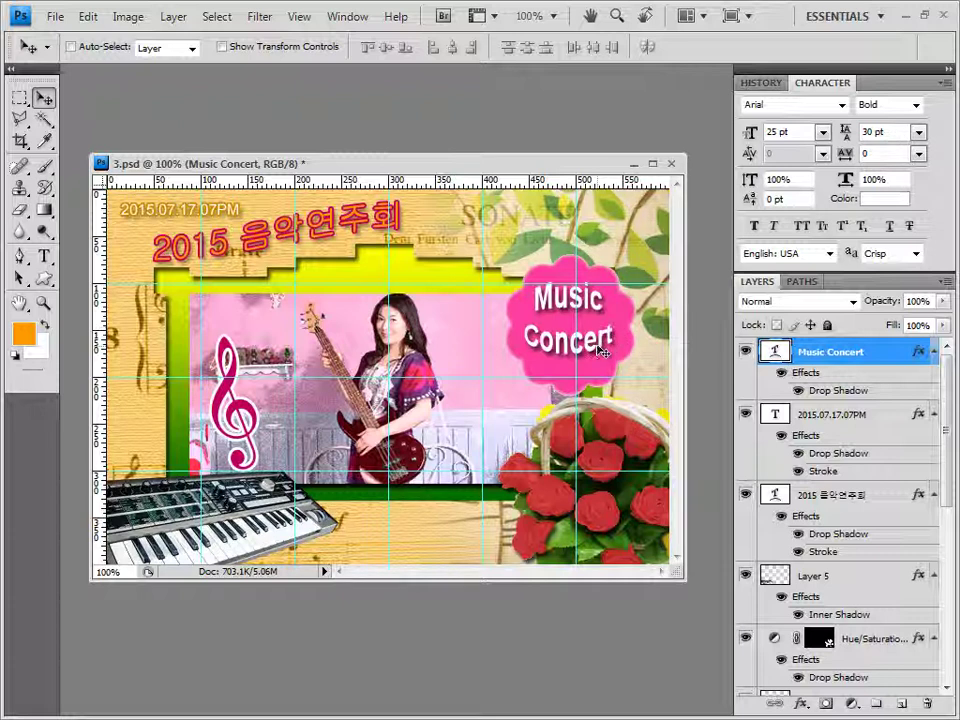
pyautogui.moveTo(603, 350); pyautogui.dragTo(602, 354)
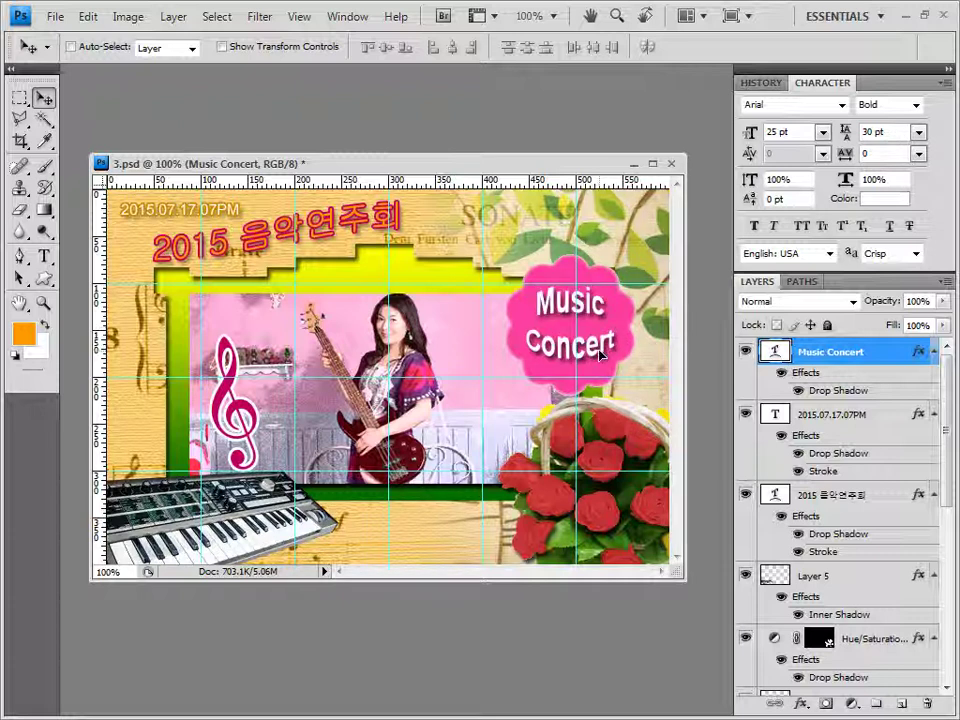
# - Add the text "연주CD증정 이벤트" below the photo frame in 굴림 at 30 pt and commit it
pyautogui.click(46, 257)
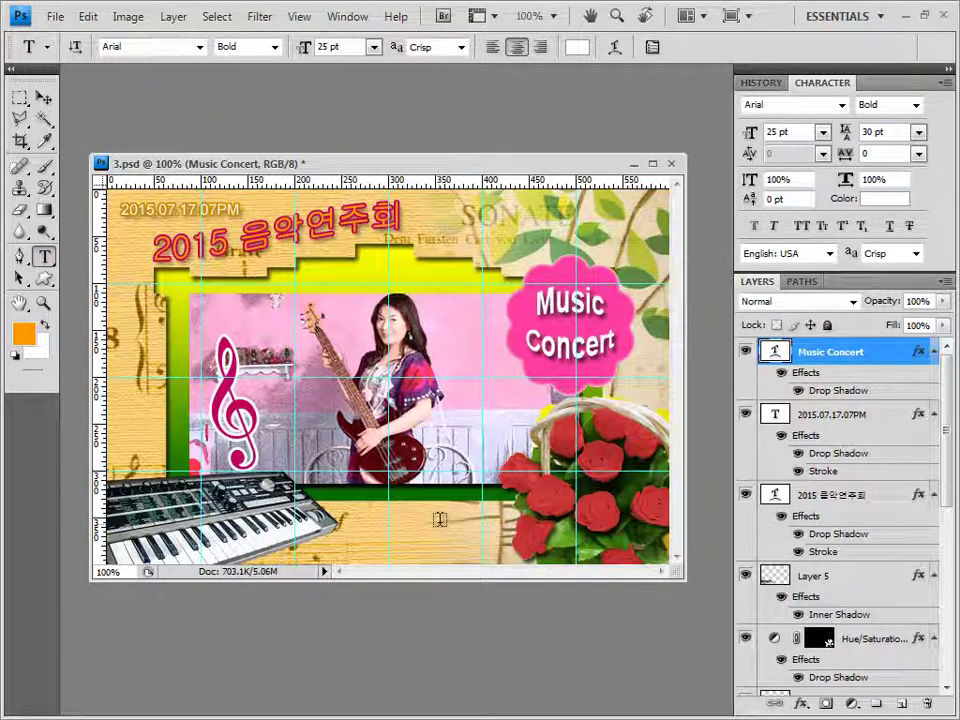
pyautogui.click(375, 545)
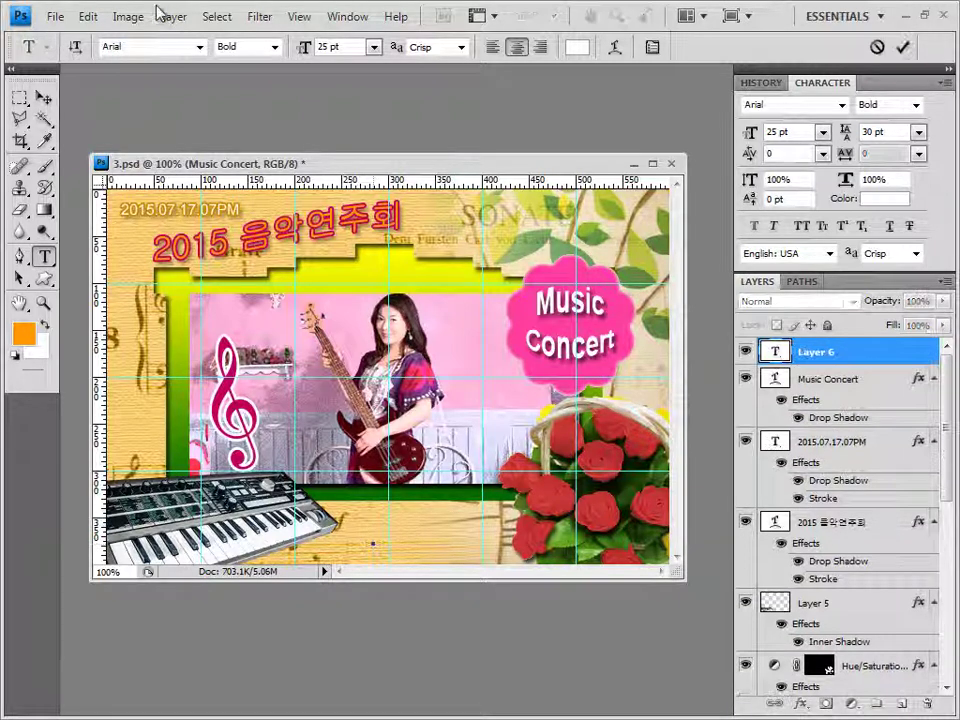
pyautogui.click(200, 47)
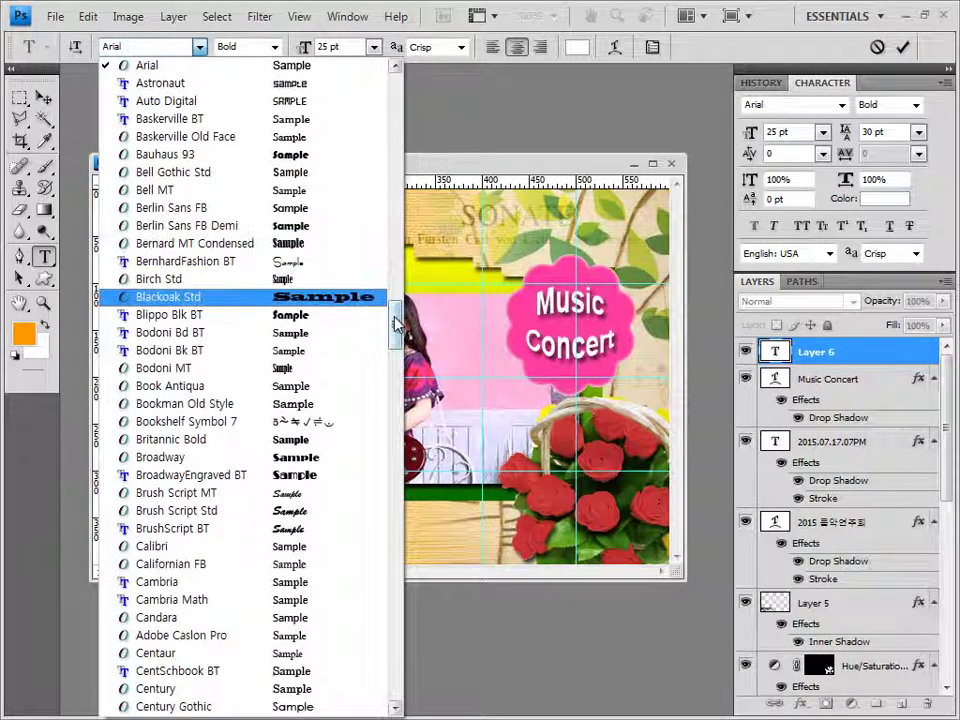
pyautogui.moveTo(395, 100); pyautogui.dragTo(396, 146)
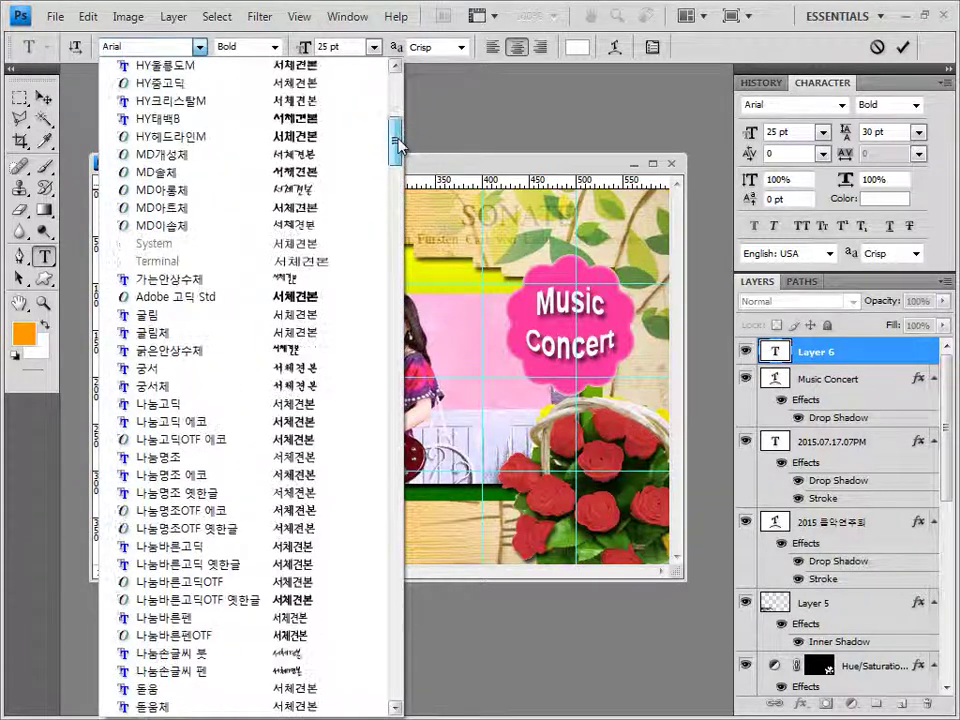
pyautogui.click(230, 313)
pyautogui.click(358, 46)
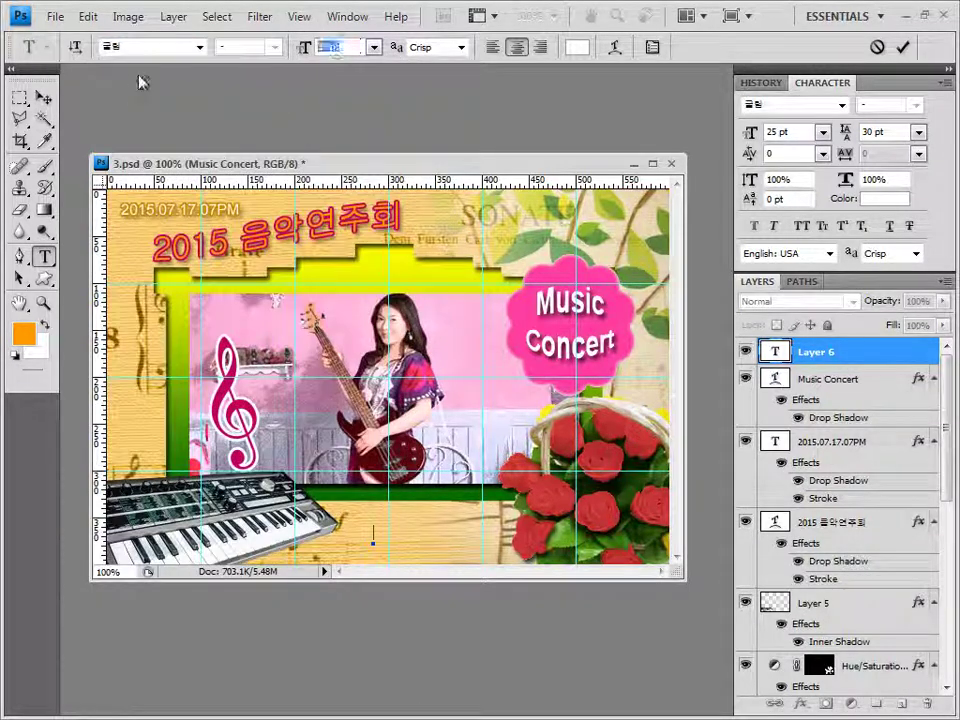
pyautogui.write('30')
pyautogui.press('Return')
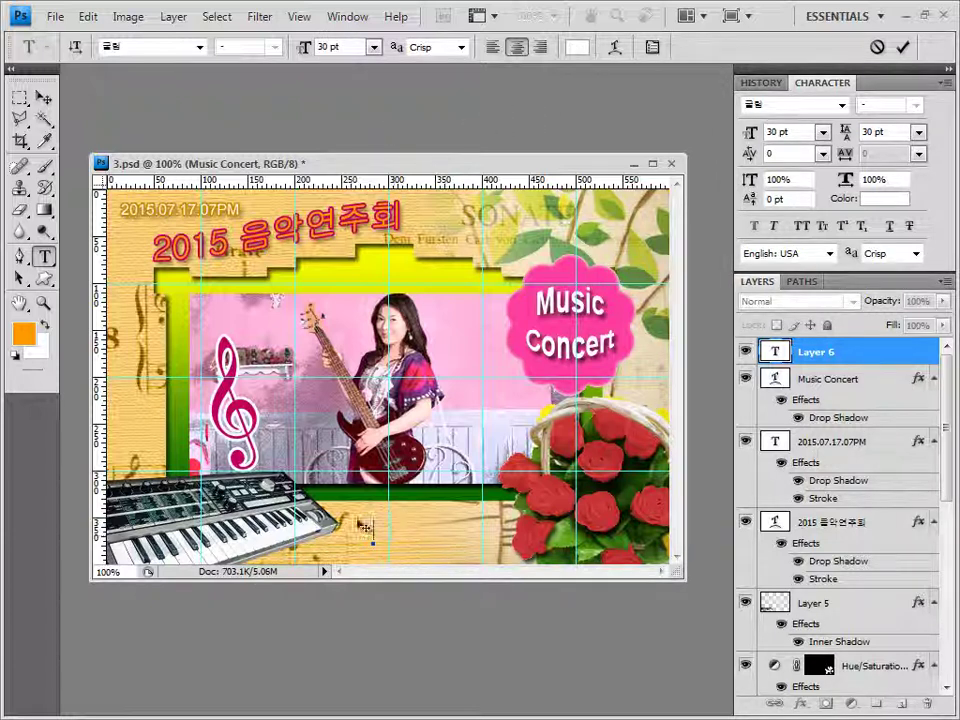
pyautogui.hotkey('ctrl', 'v')
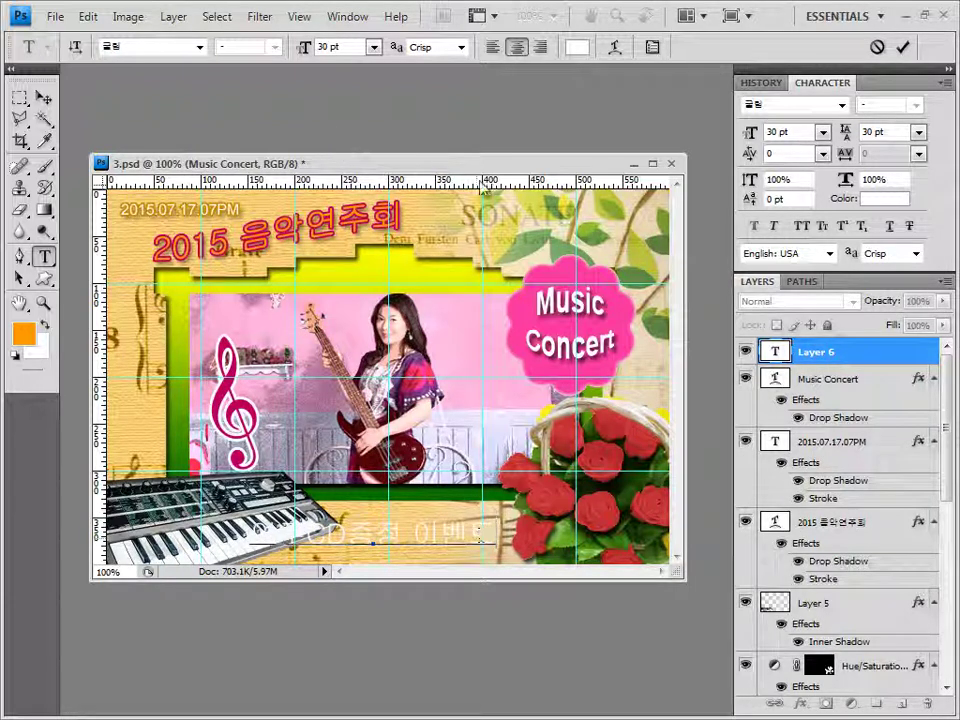
pyautogui.click(823, 366)
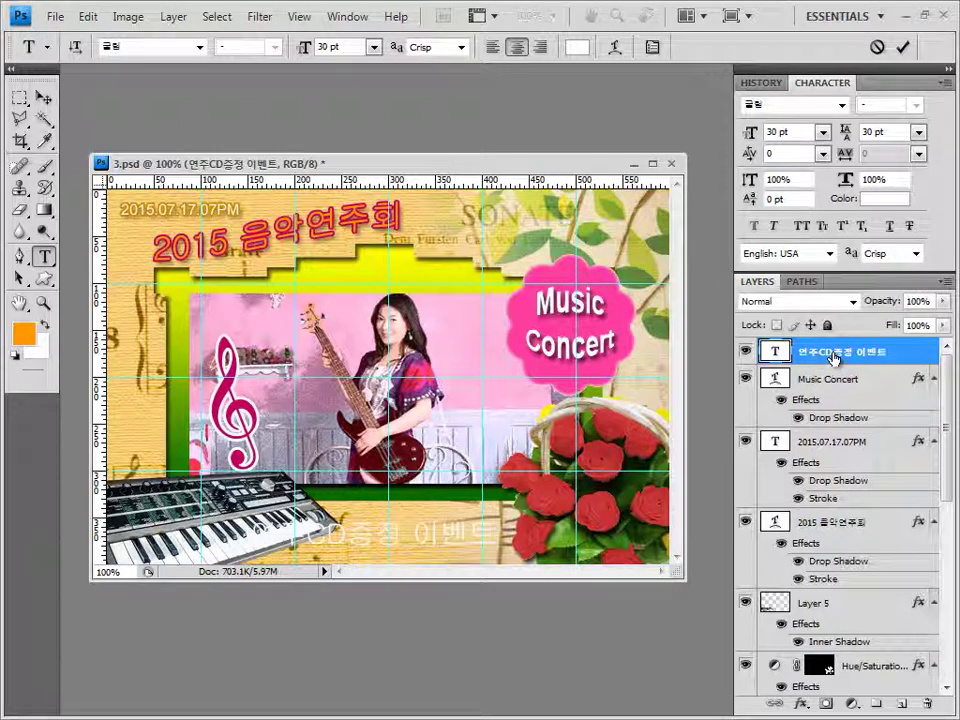
# - Add a 2 px outside stroke in color #096200 to the event text below the photo frame
pyautogui.click(805, 706)
pyautogui.click(806, 684)
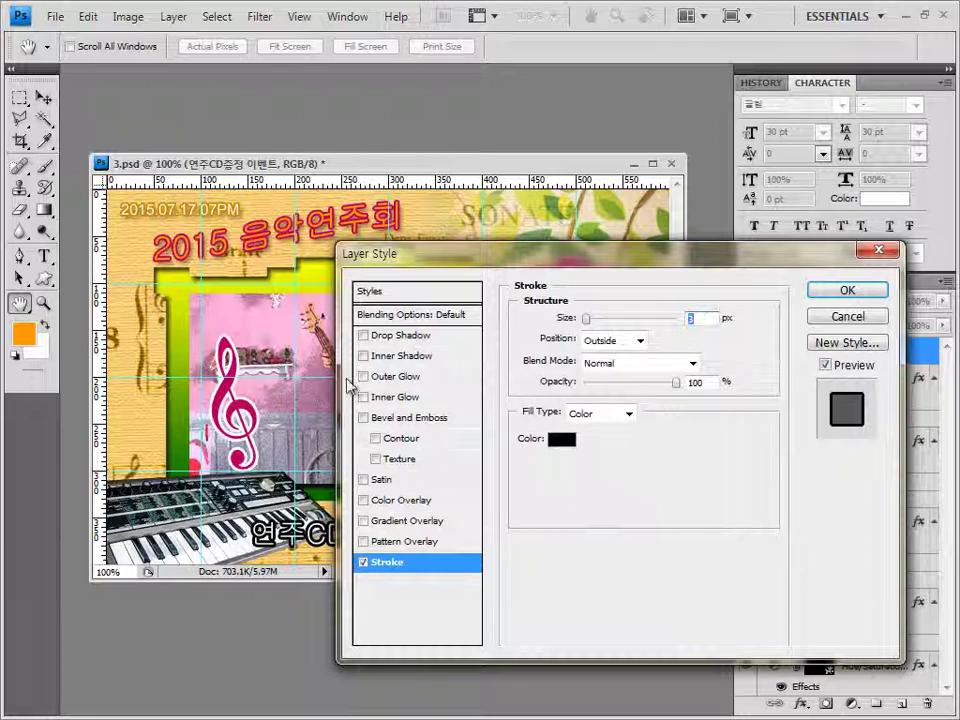
pyautogui.write('2')
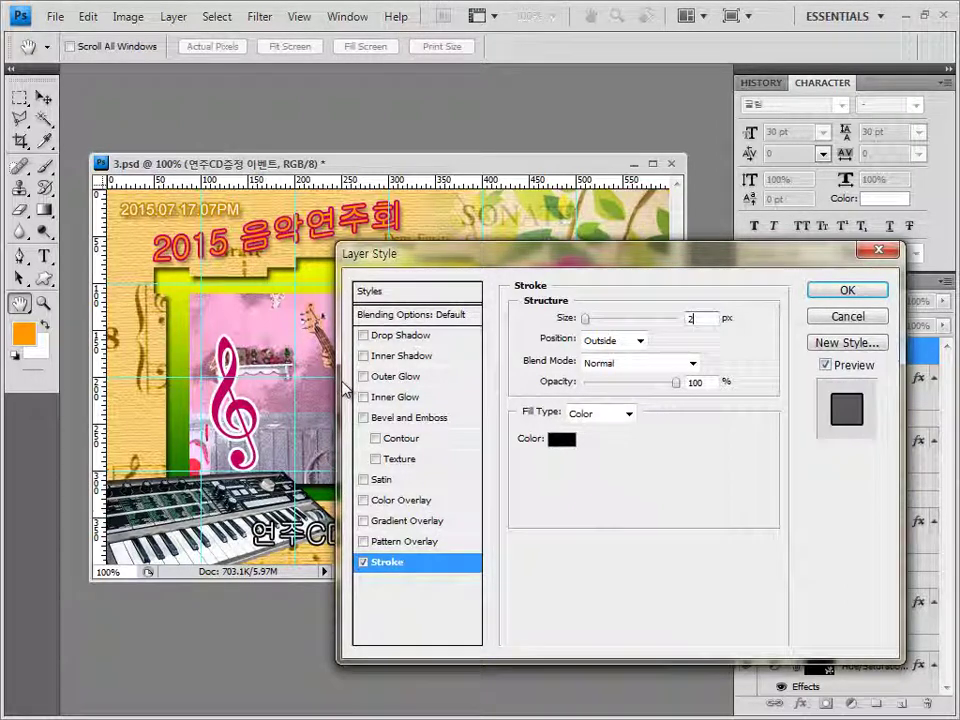
pyautogui.click(563, 443)
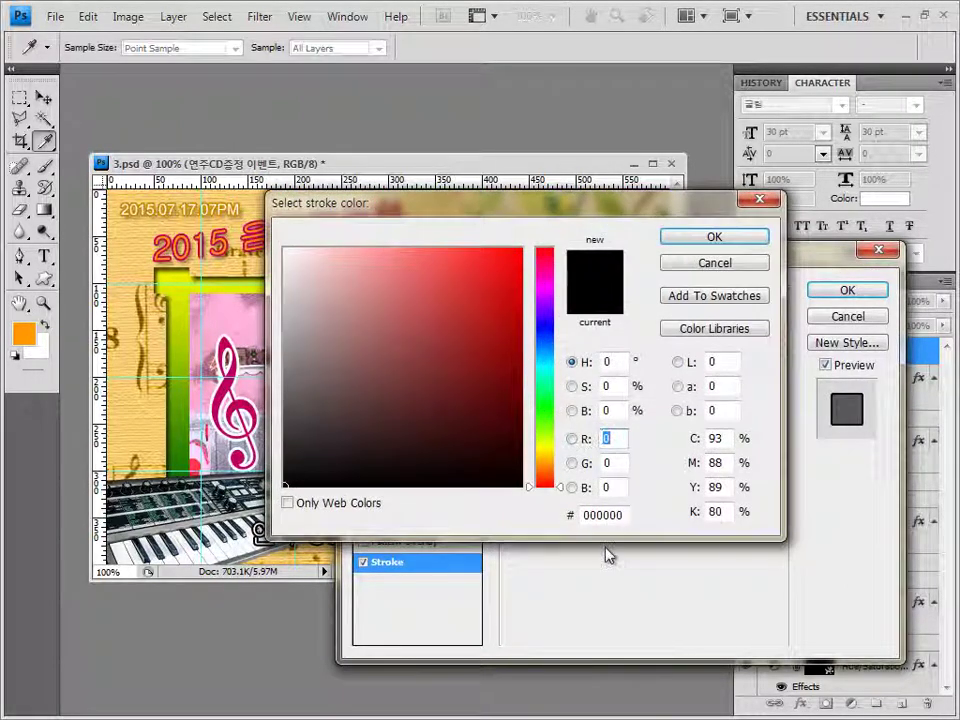
pyautogui.click(629, 515)
pyautogui.write('09')
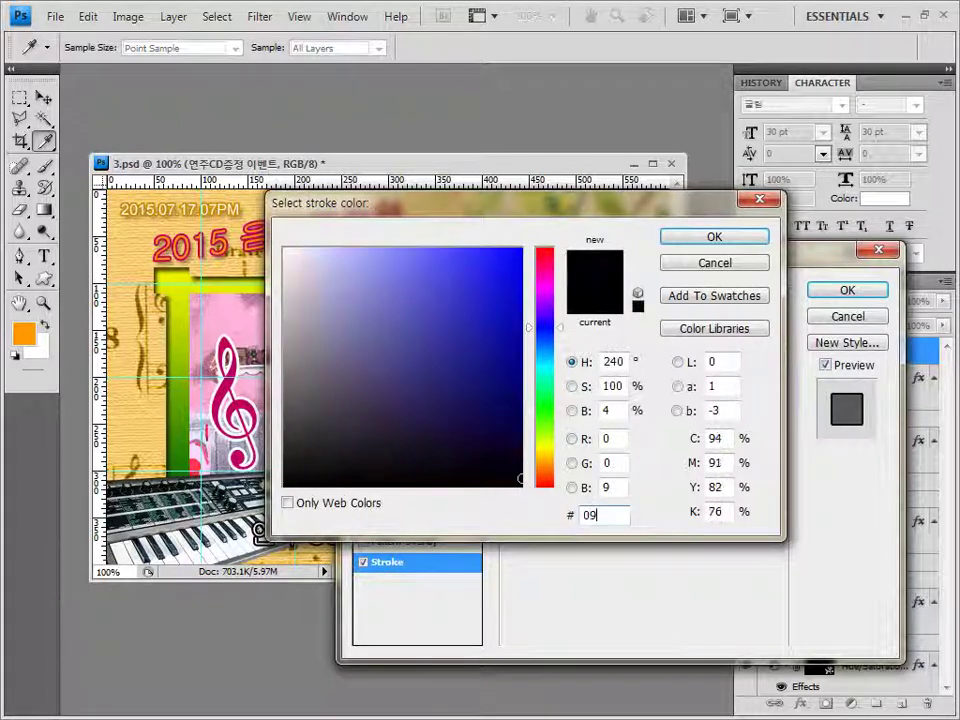
pyautogui.press('BackSpace')
pyautogui.write('96200')
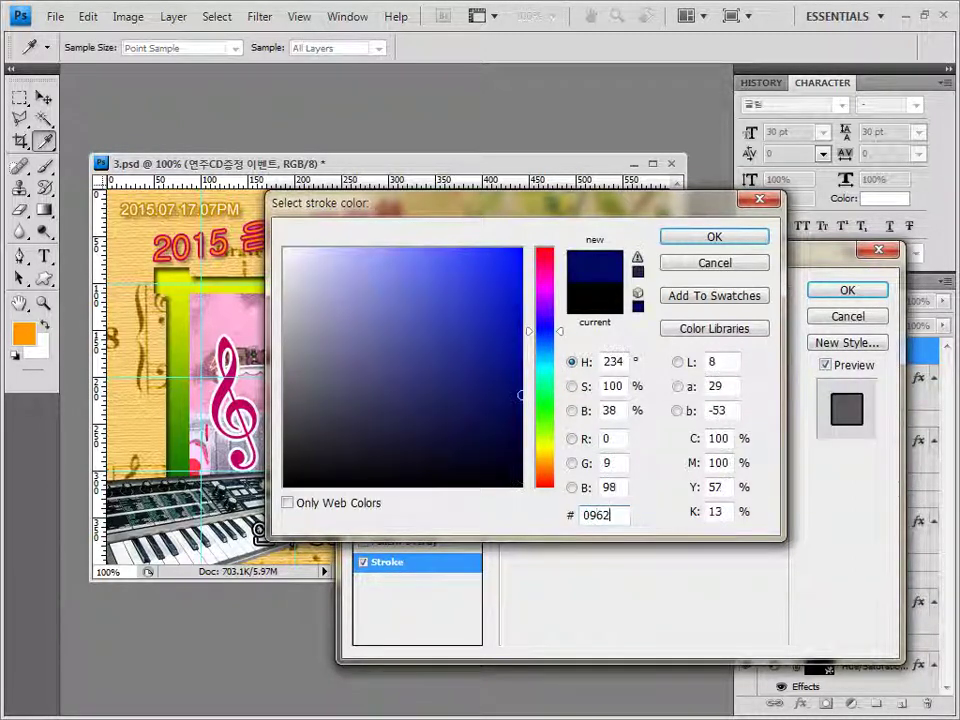
pyautogui.click(725, 240)
# - Add a drop shadow with the default settings to the event text and apply the layer style
pyautogui.click(430, 338)
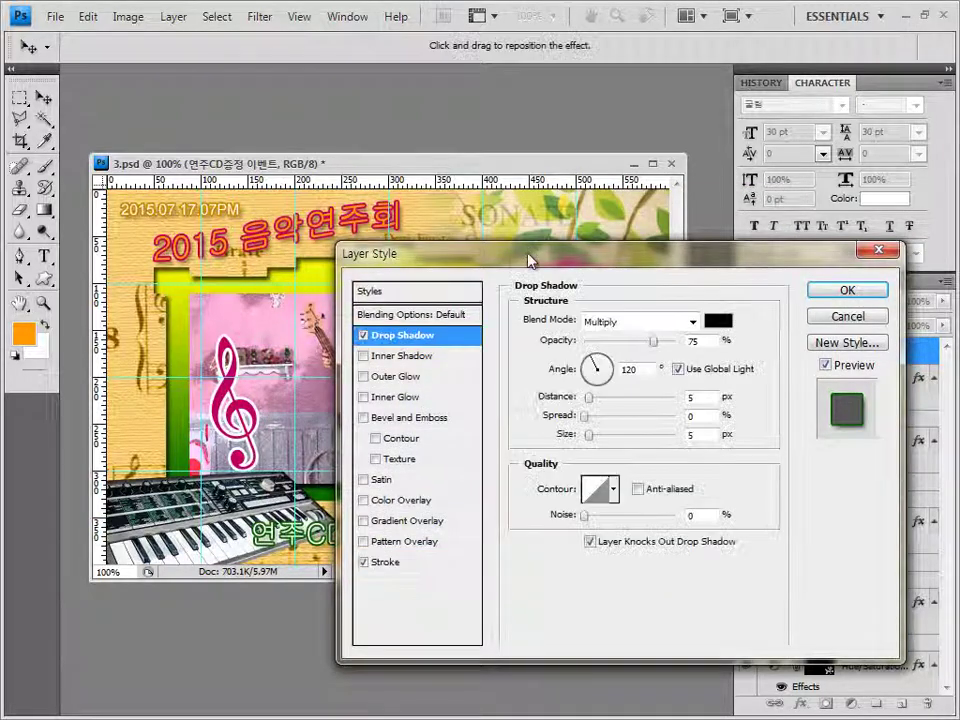
pyautogui.moveTo(433, 253); pyautogui.dragTo(318, 105)
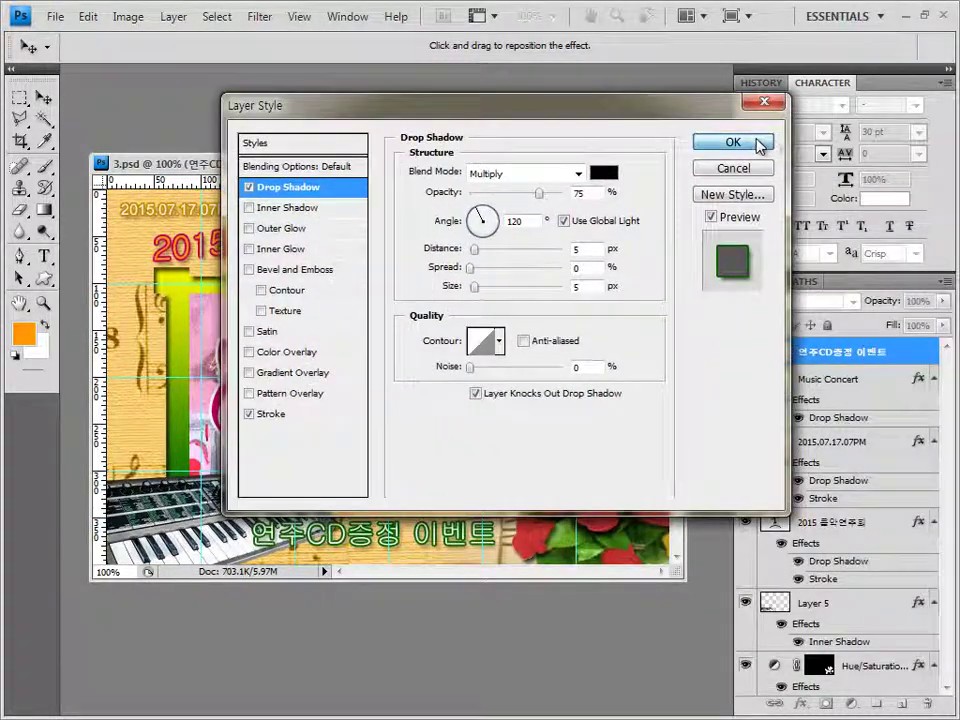
pyautogui.click(768, 143)
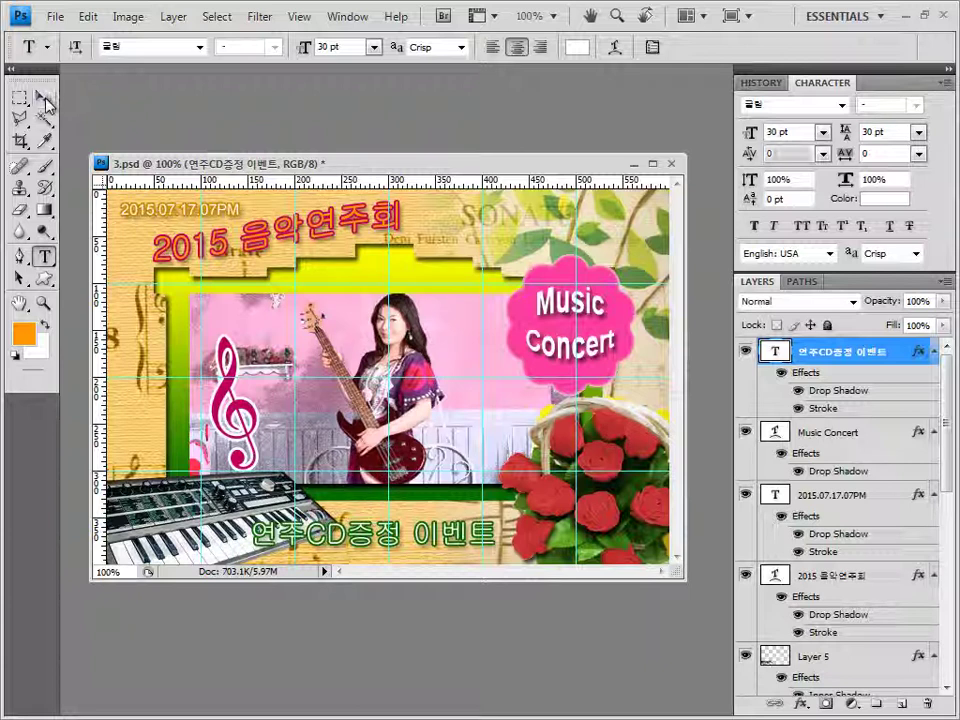
# - Move the event text right, between the synthesizer and the roses, and warp it with the horizontal Flag style at +50% bend
pyautogui.click(45, 97)
pyautogui.moveTo(398, 541); pyautogui.dragTo(474, 538)
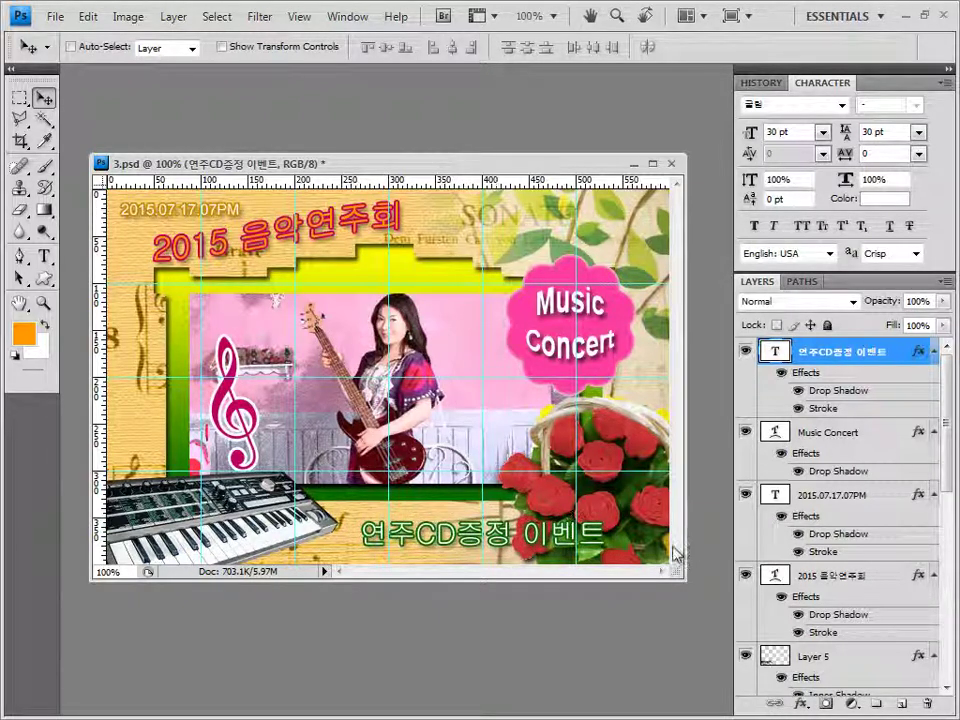
pyautogui.click(44, 256)
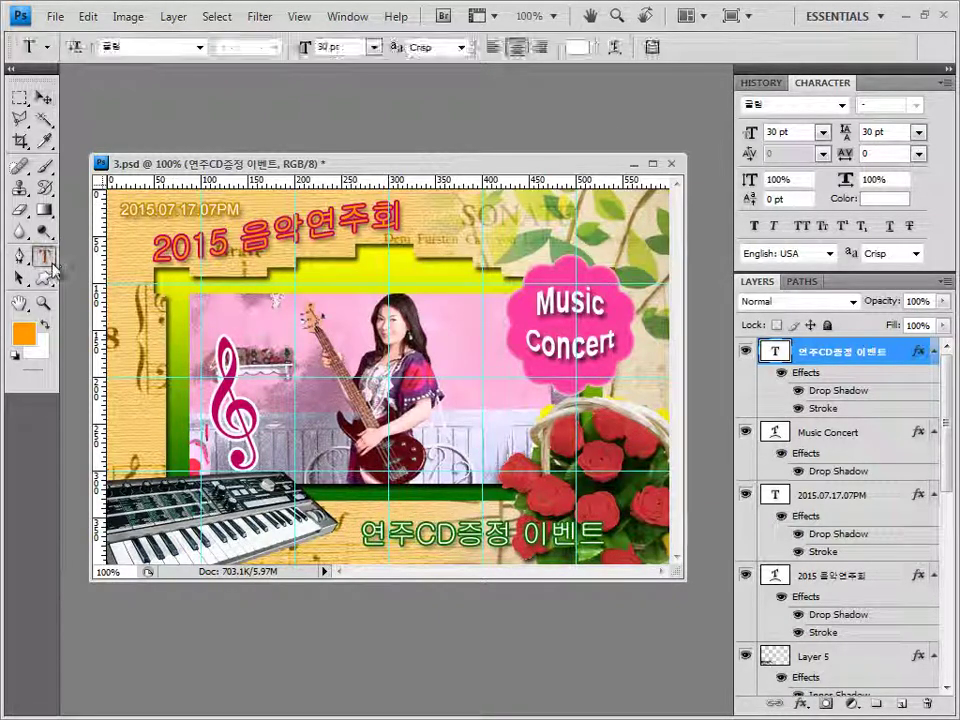
pyautogui.click(617, 50)
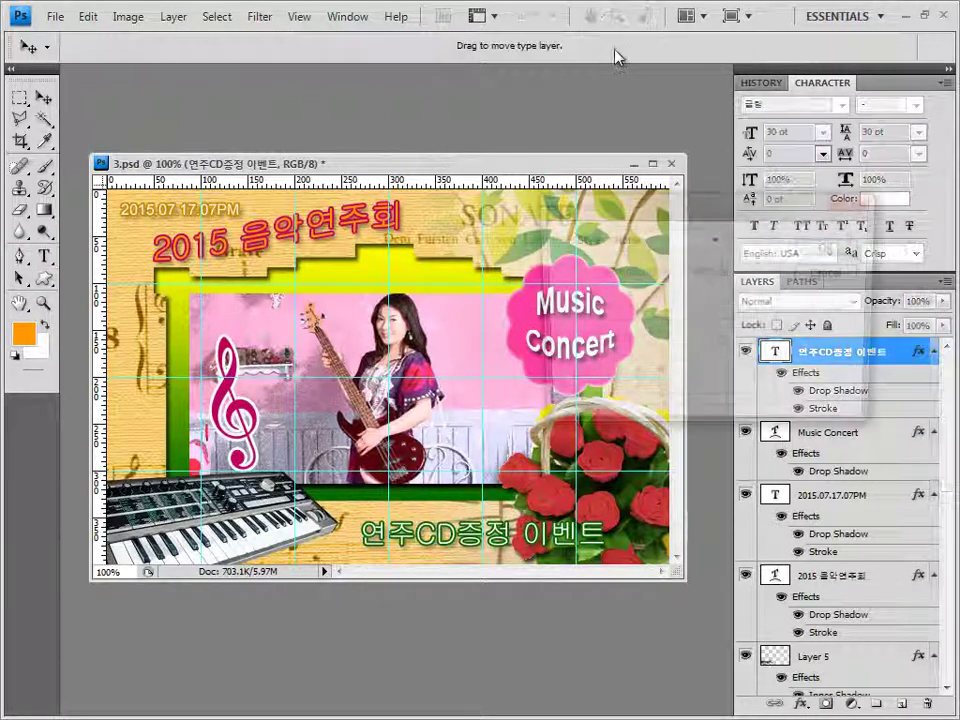
pyautogui.click(688, 240)
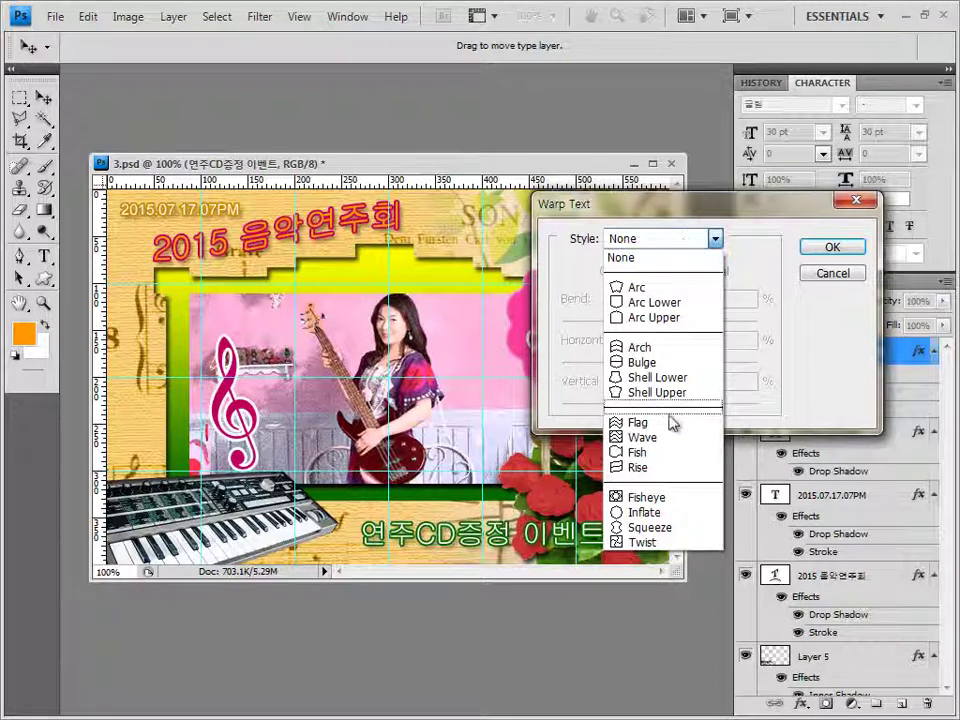
pyautogui.click(612, 422)
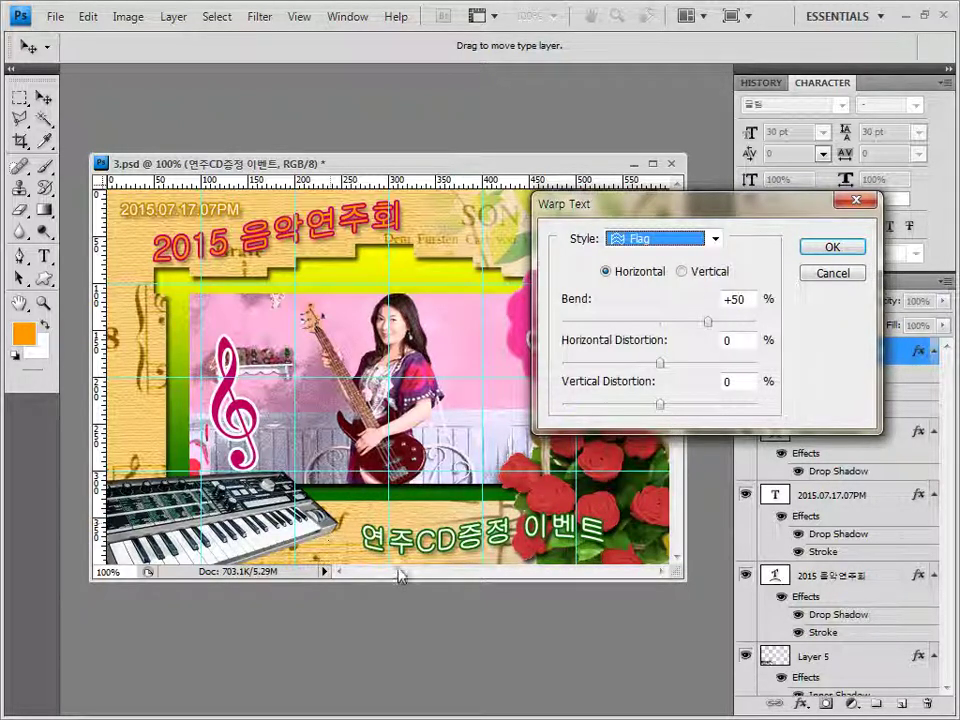
pyautogui.click(832, 249)
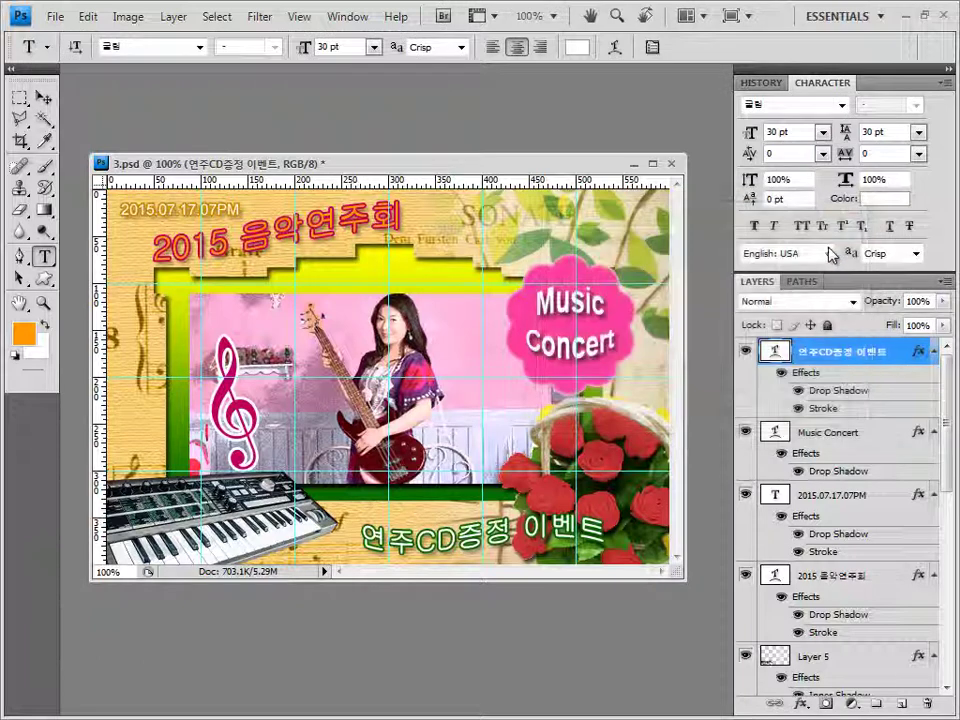
pyautogui.click(44, 97)
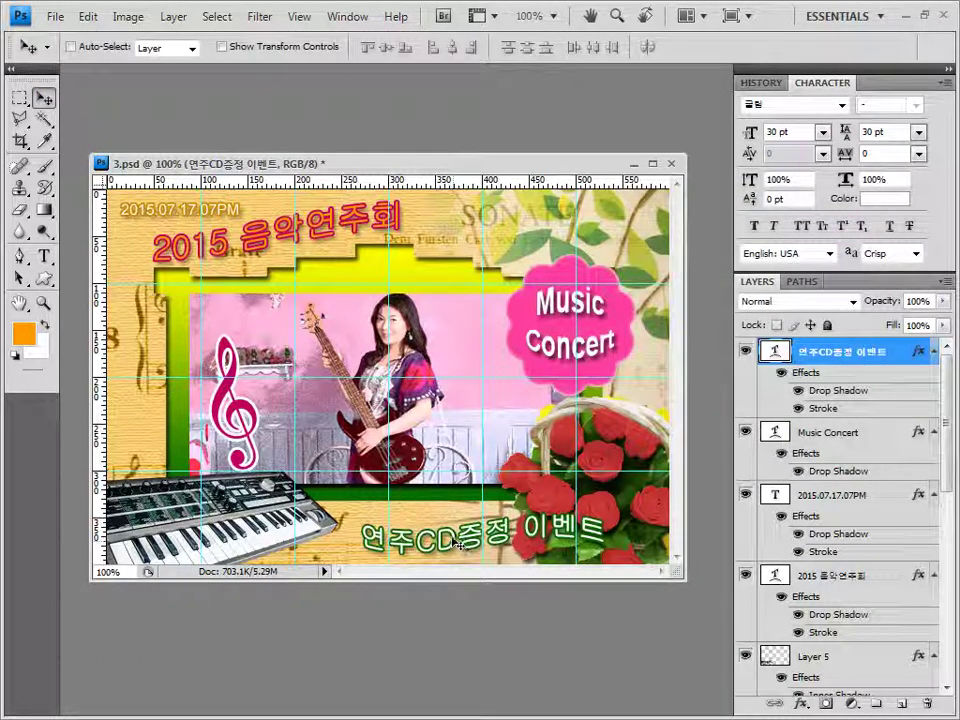
pyautogui.moveTo(457, 542); pyautogui.dragTo(467, 565)
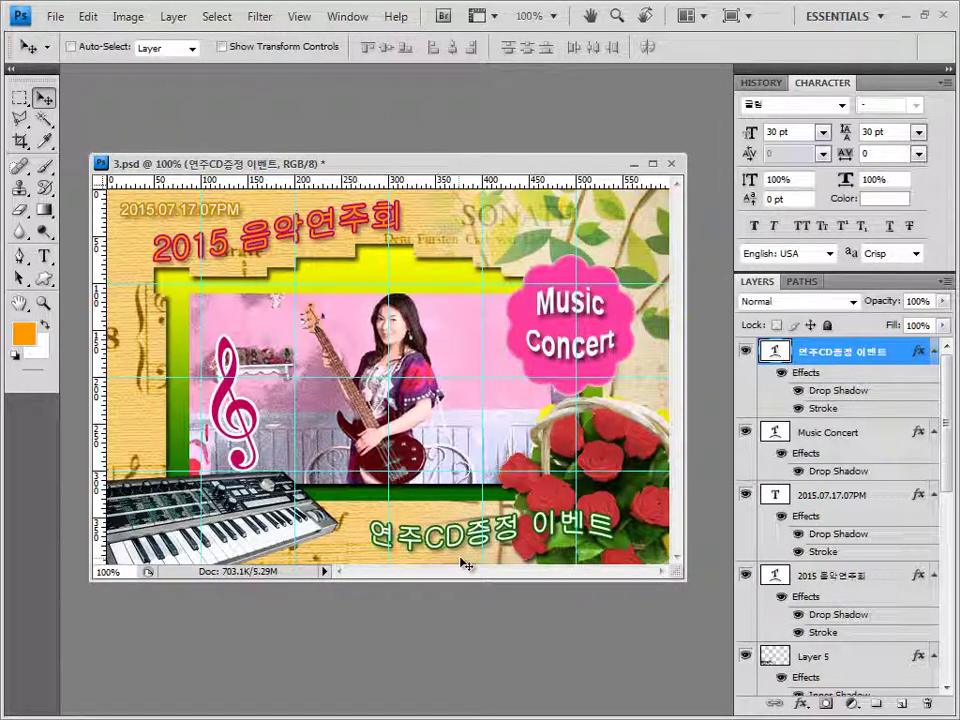
# - Save 3.psd with maximum compatibility and clear all guides from the document
pyautogui.click(56, 16)
pyautogui.click(122, 253)
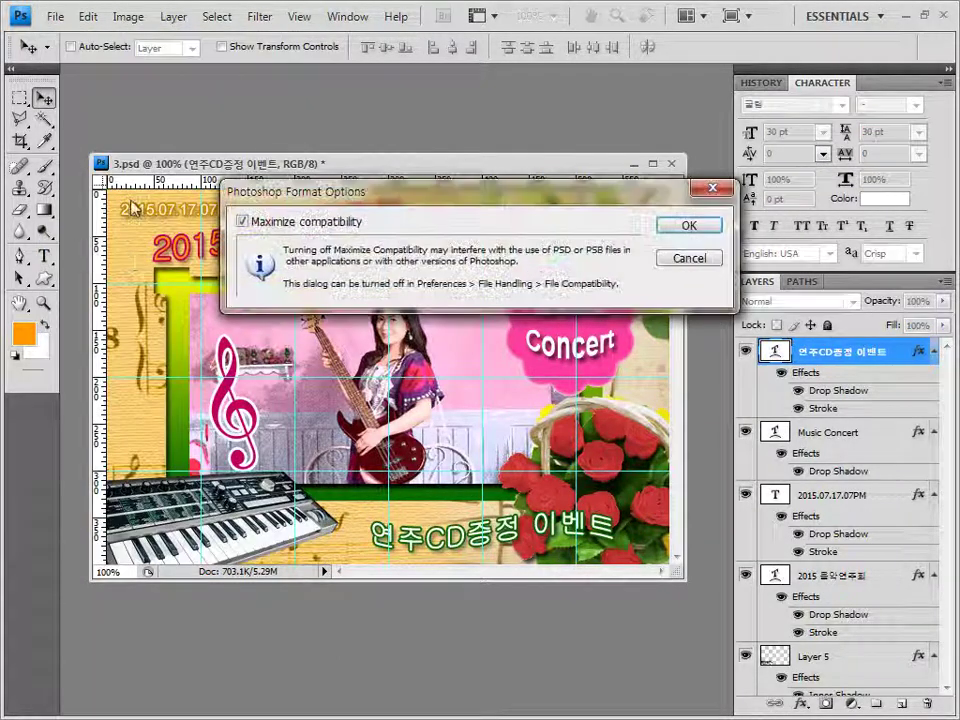
pyautogui.click(688, 228)
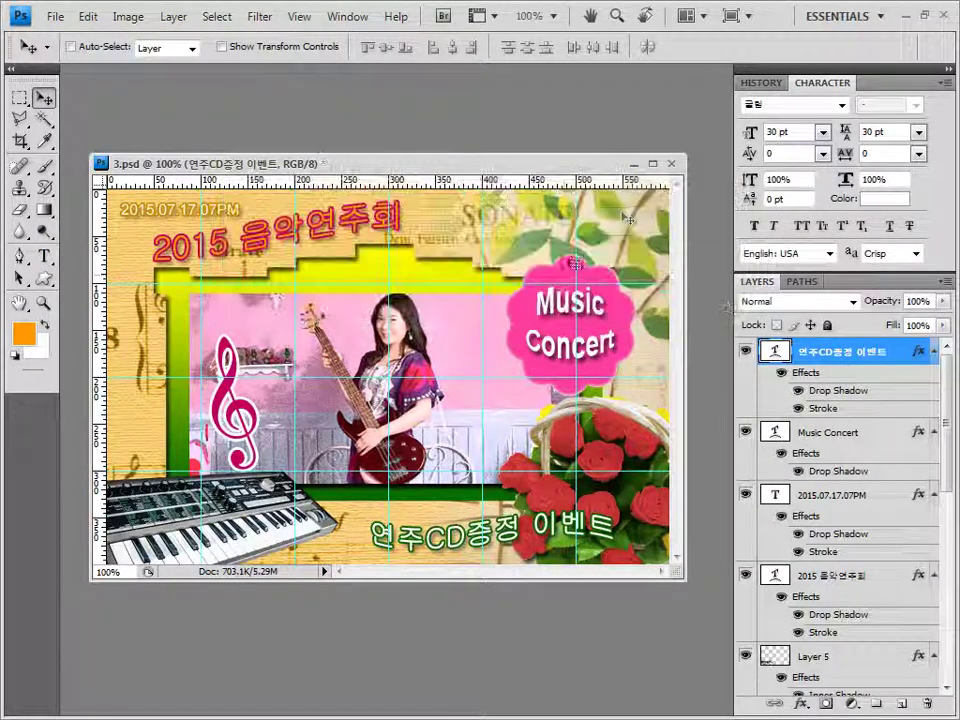
pyautogui.click(312, 19)
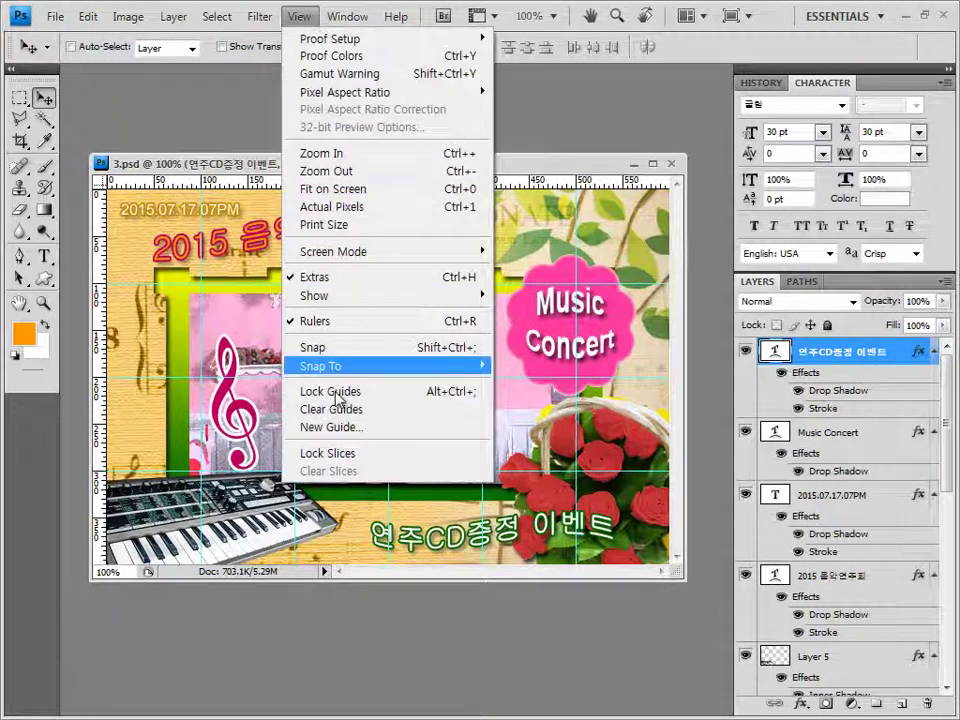
pyautogui.click(388, 410)
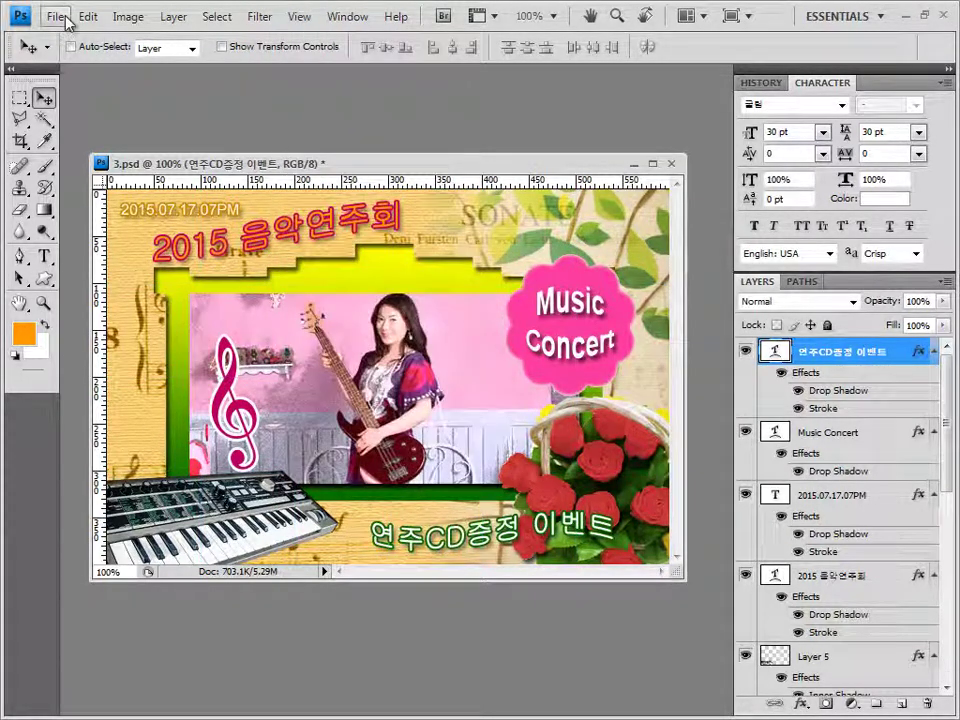
# - Begin saving under a new name in the GTQ folder, using the examinee's number and name with the suffix -3
pyautogui.click(58, 17)
pyautogui.click(80, 269)
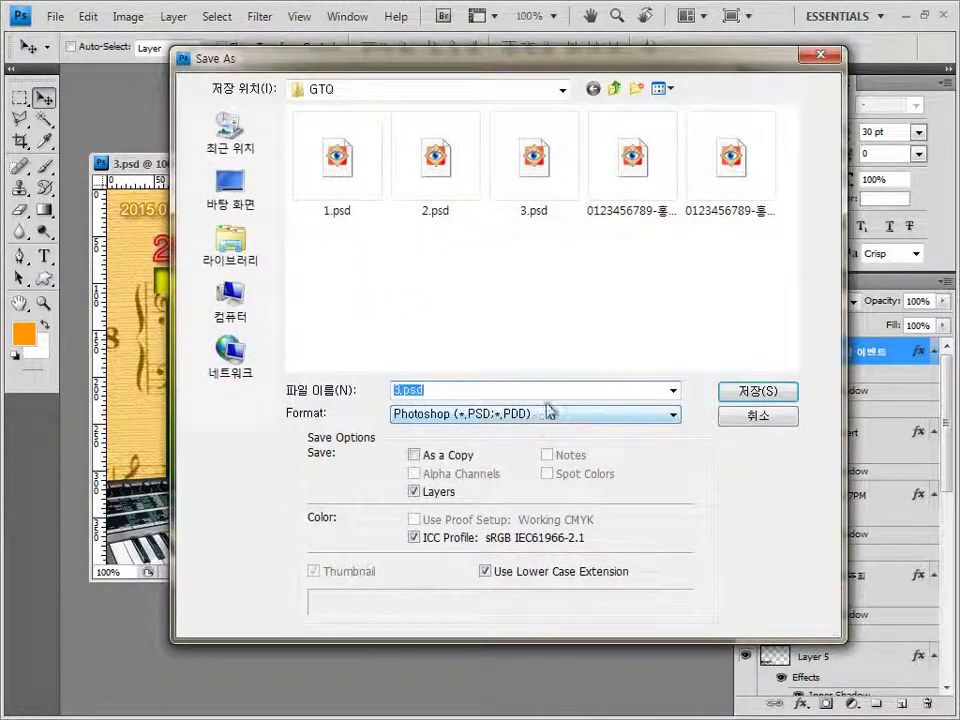
pyautogui.click(662, 88)
pyautogui.click(693, 194)
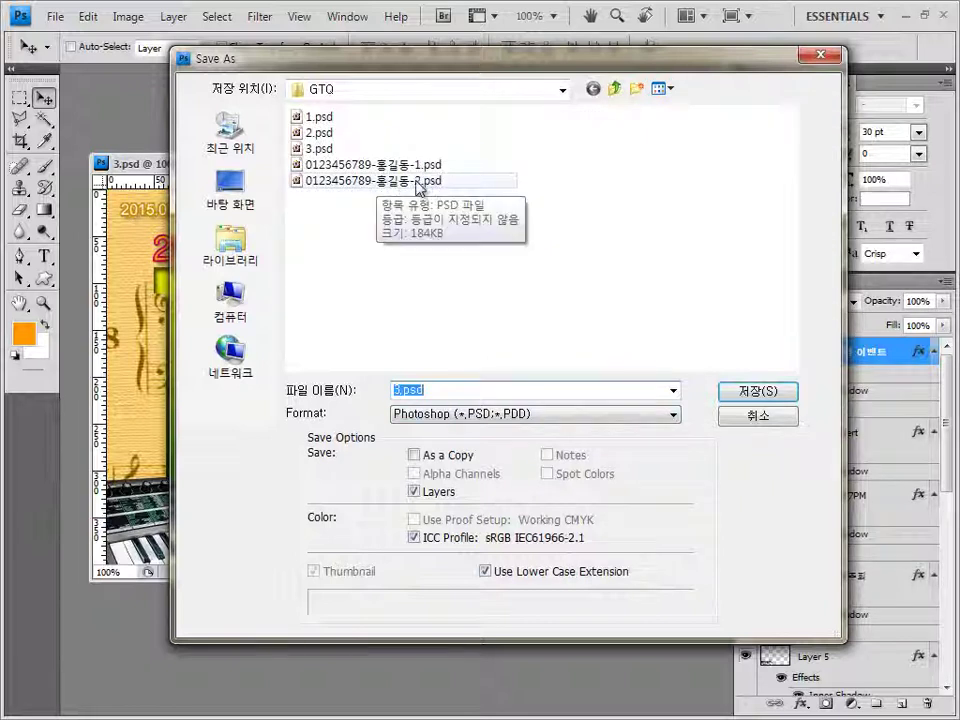
pyautogui.click(420, 181)
pyautogui.doubleClick(499, 388)
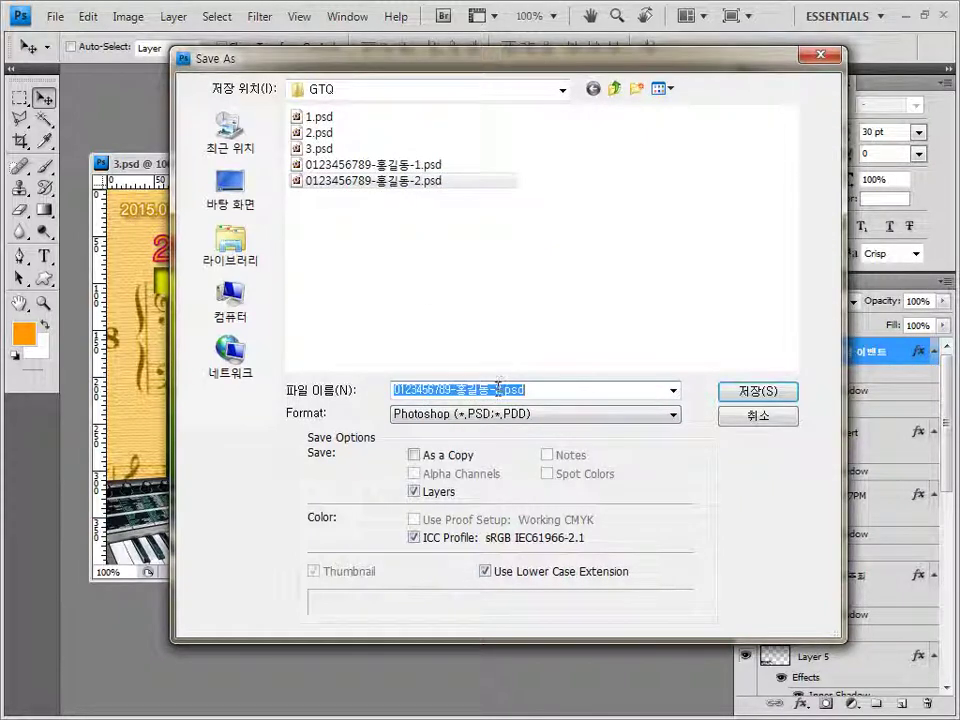
pyautogui.click(501, 388)
pyautogui.press('BackSpace')
pyautogui.write('3')
pyautogui.press('Tab')
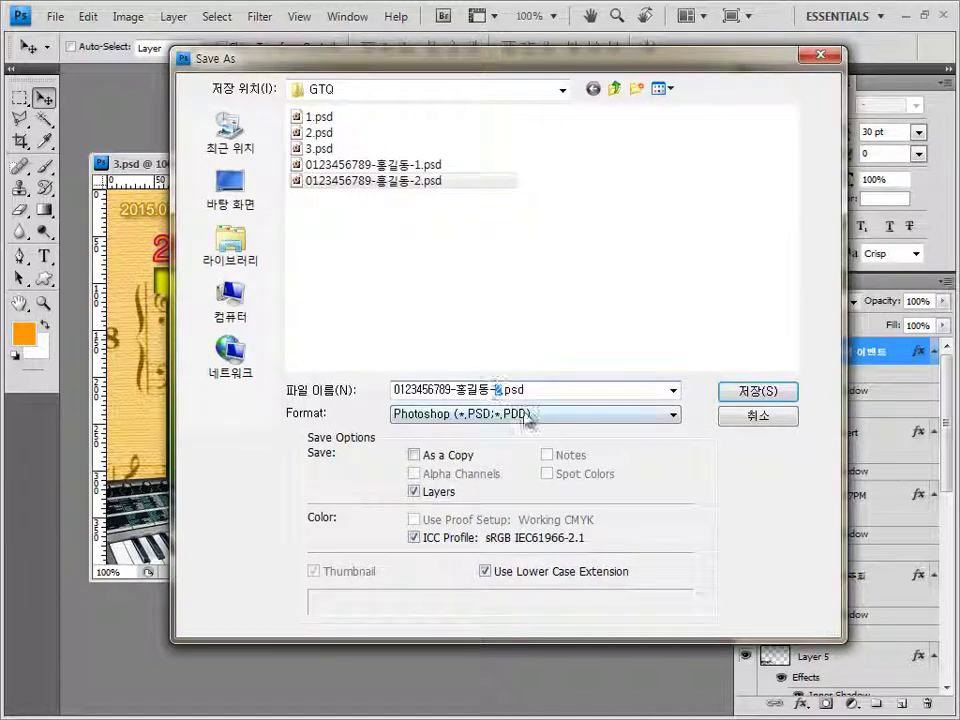
# - Choose the JPEG format and save the copy at quality 8 with the Baseline ("Standard") option
pyautogui.click(566, 416)
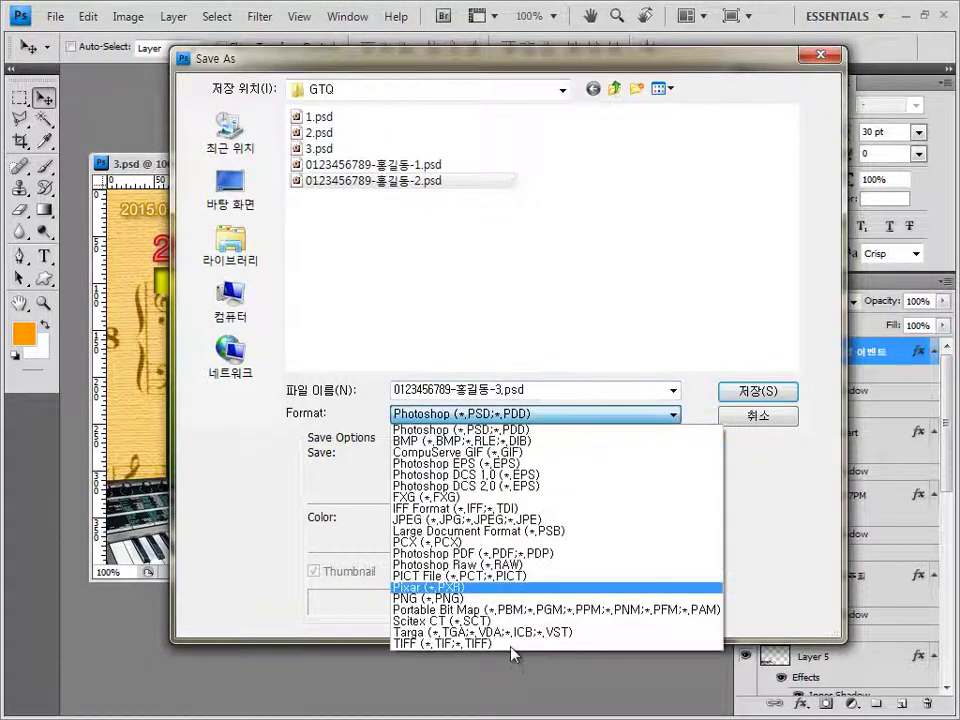
pyautogui.click(430, 516)
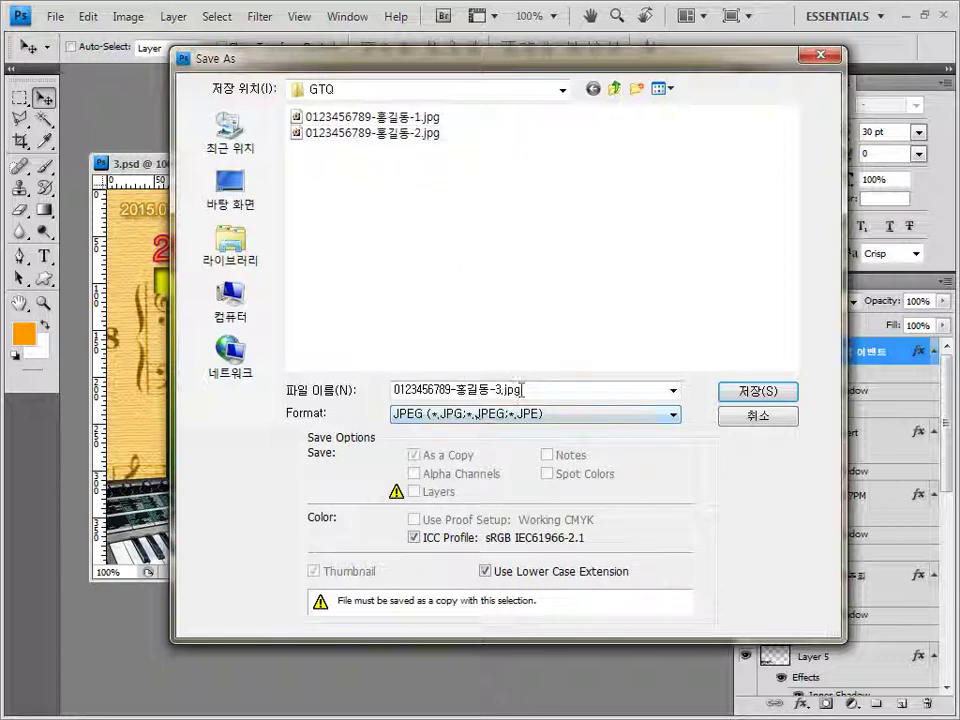
pyautogui.click(756, 391)
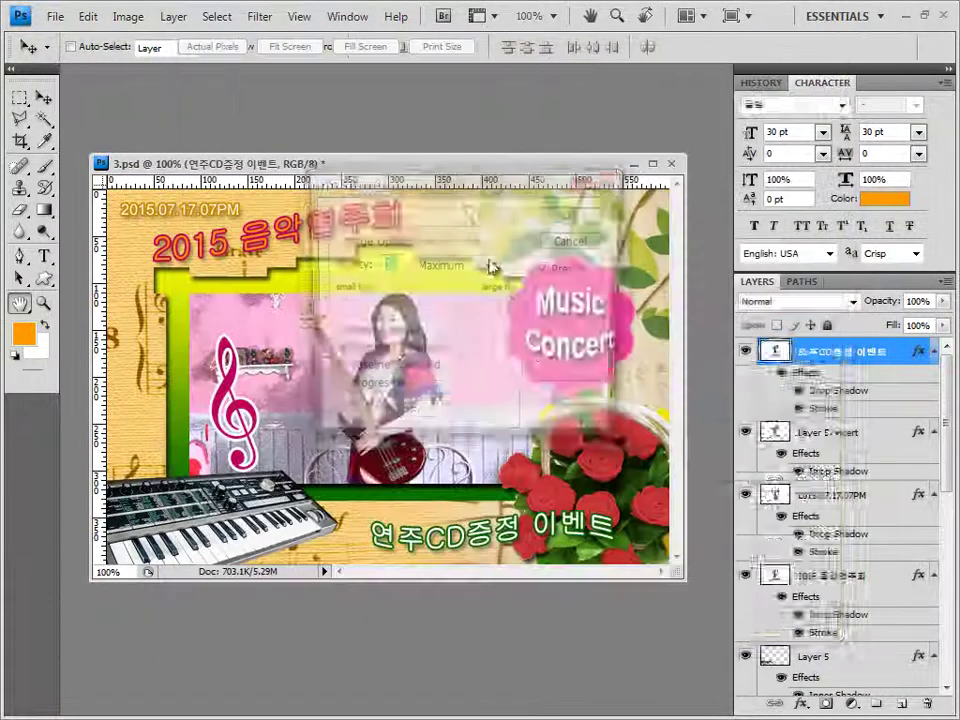
pyautogui.write('8')
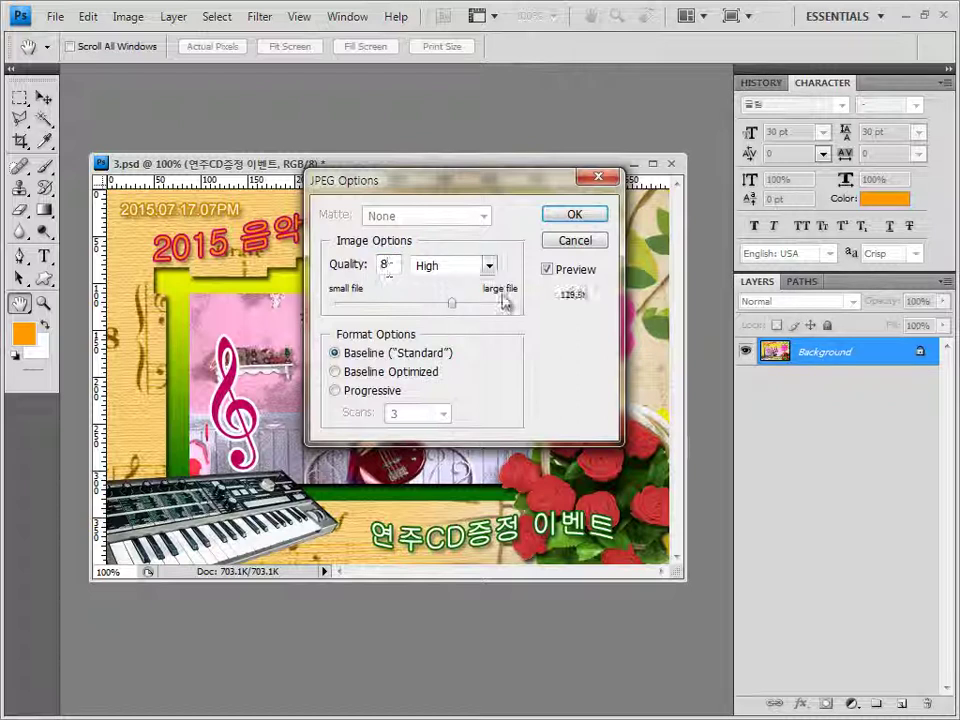
pyautogui.click(577, 215)
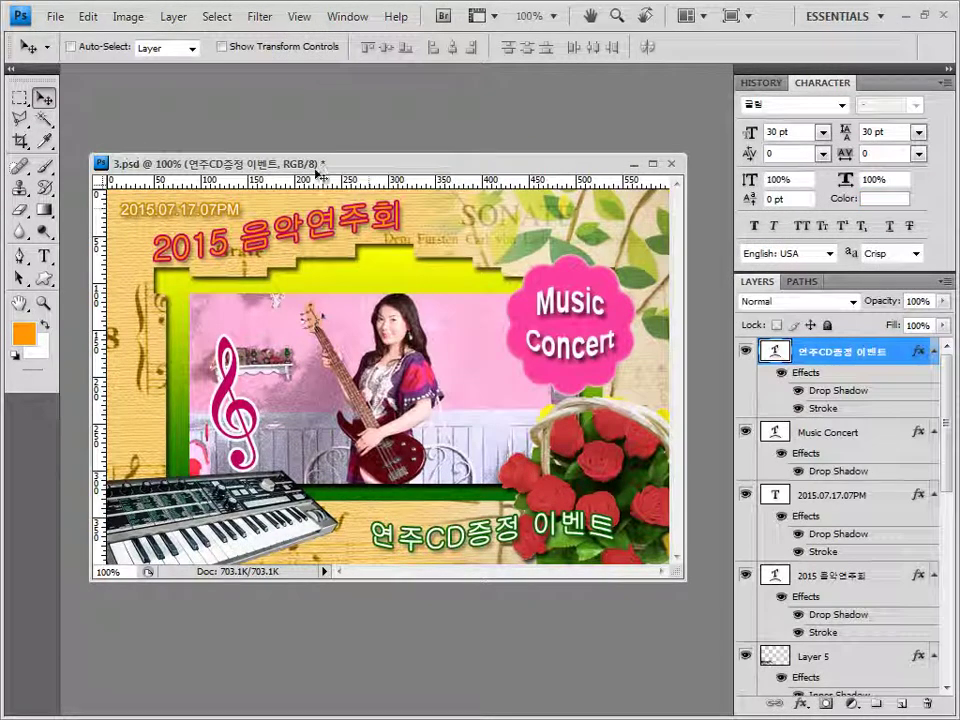
# - Resize the image to 60 x 40 pixels with proportions constrained
pyautogui.click(128, 17)
pyautogui.click(178, 157)
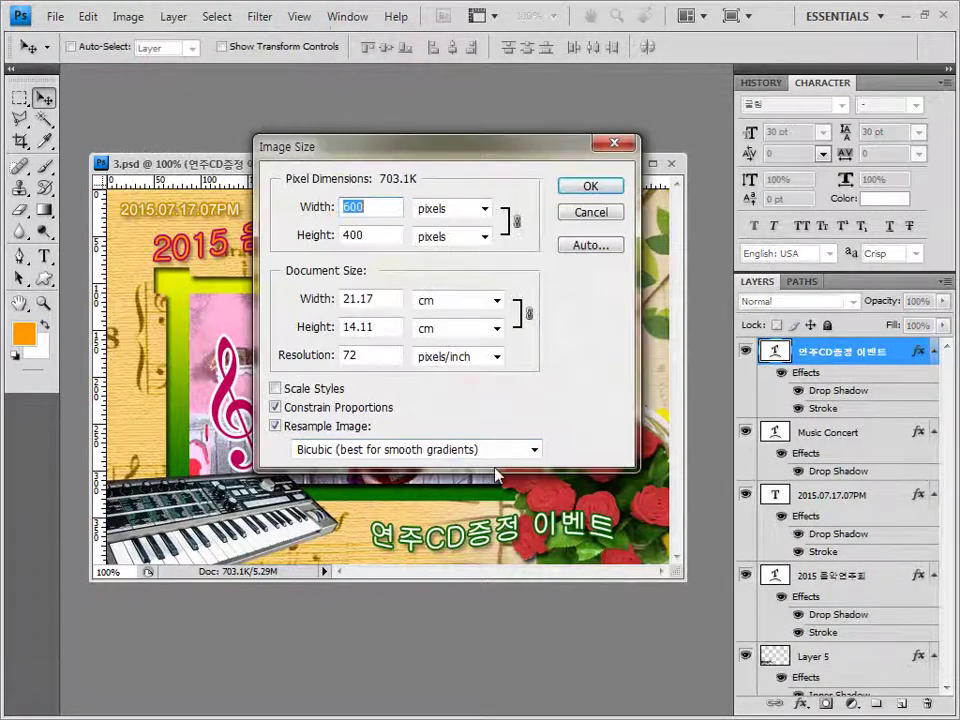
pyautogui.write('60')
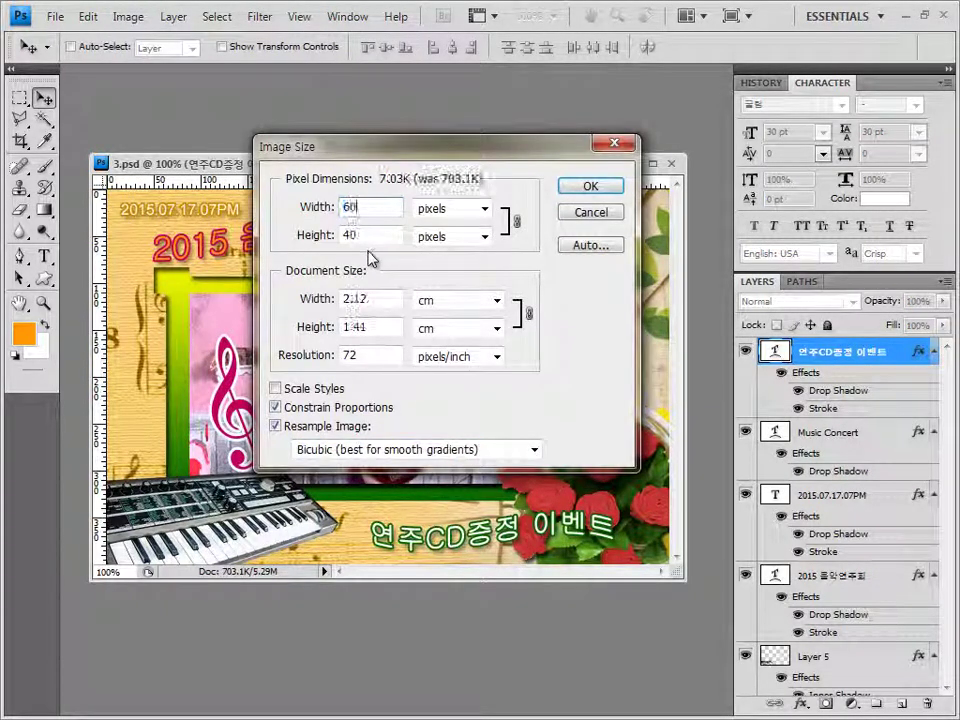
pyautogui.click(590, 186)
# - Save the reduced image as a PSD with maximum compatibility, named with the examinee's number and name plus suffix -3, and close it
pyautogui.click(53, 15)
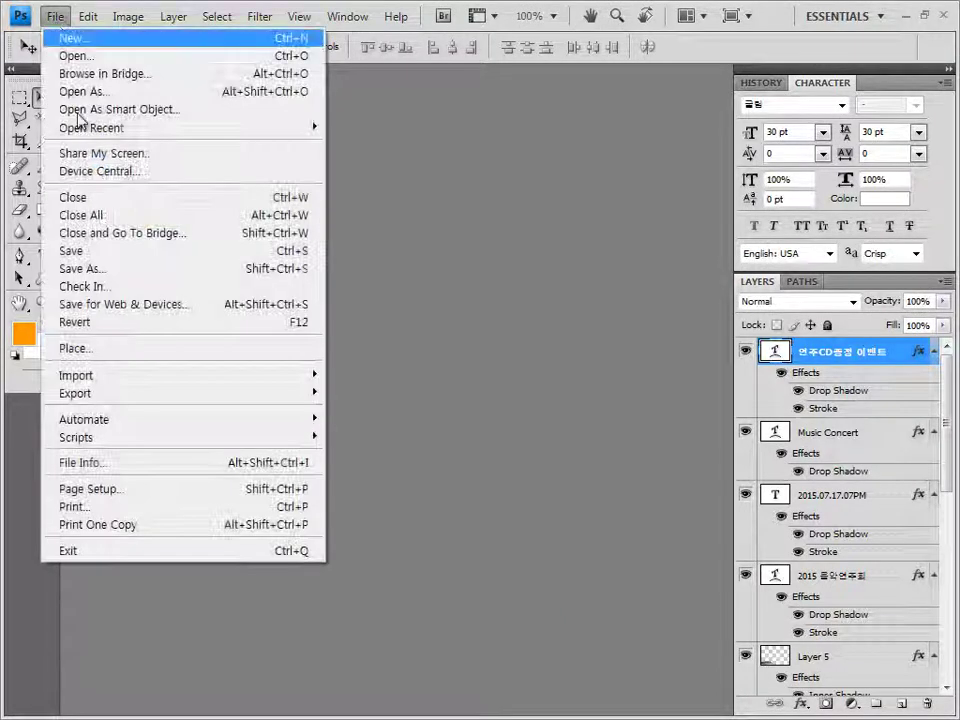
pyautogui.click(117, 274)
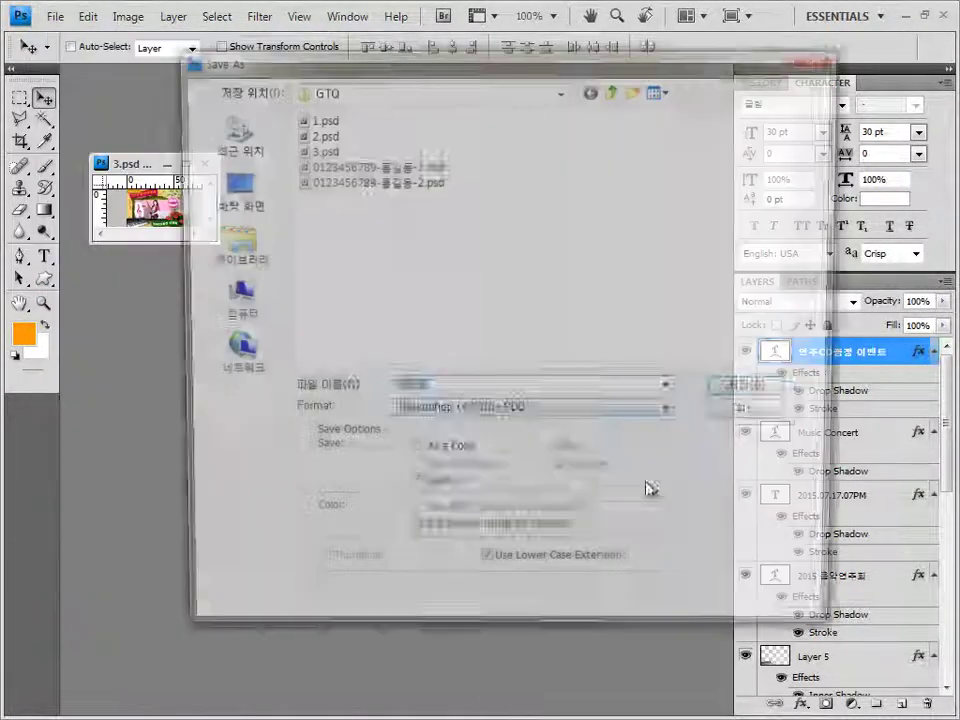
pyautogui.click(430, 182)
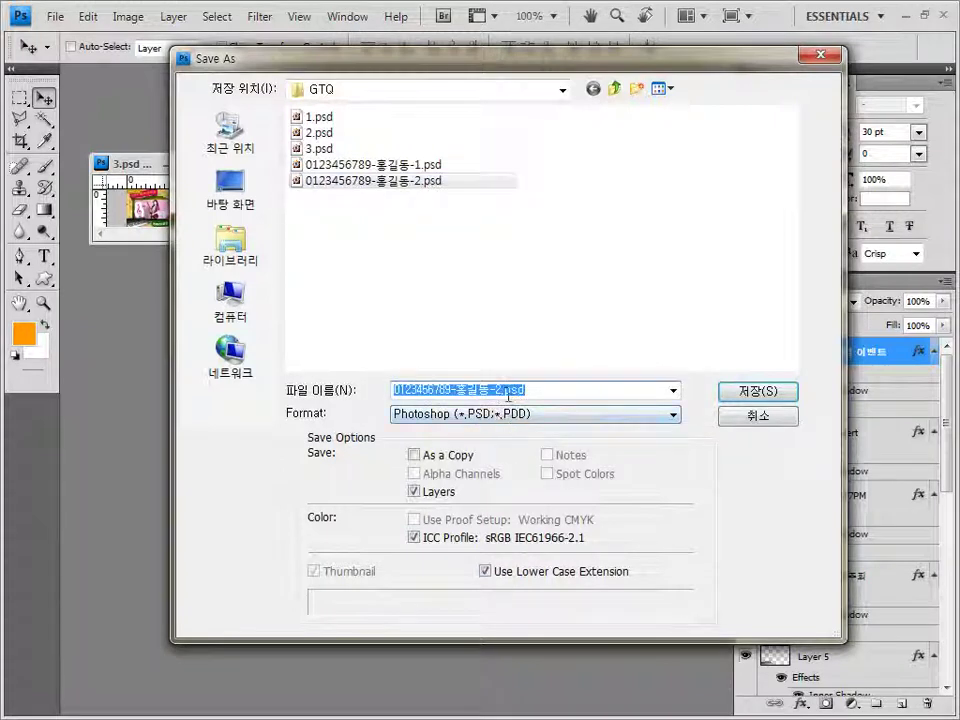
pyautogui.click(498, 389)
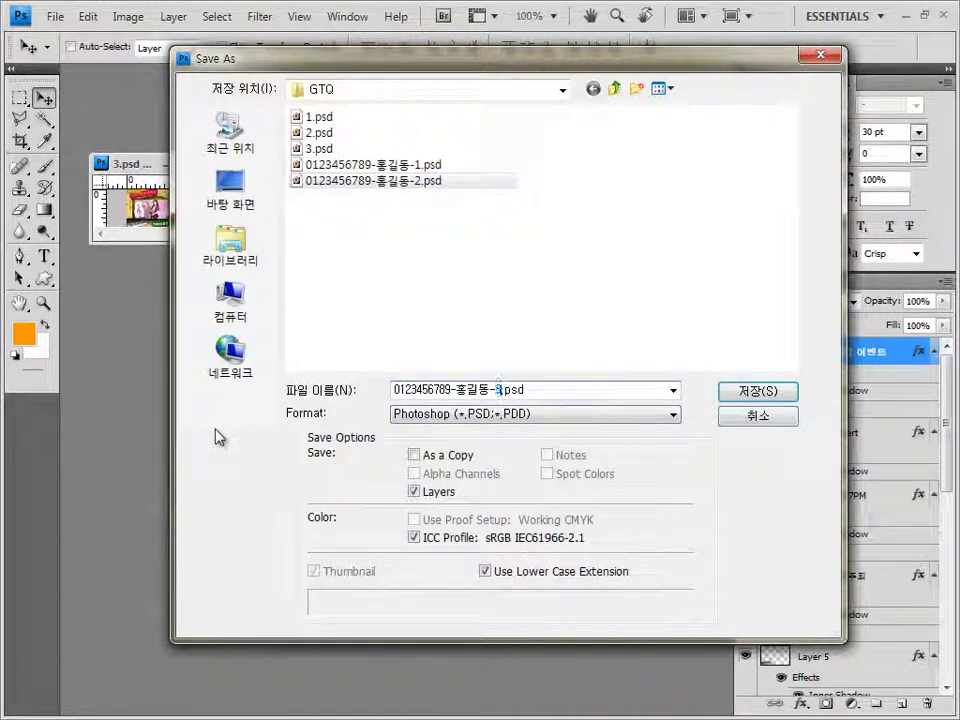
pyautogui.click(755, 391)
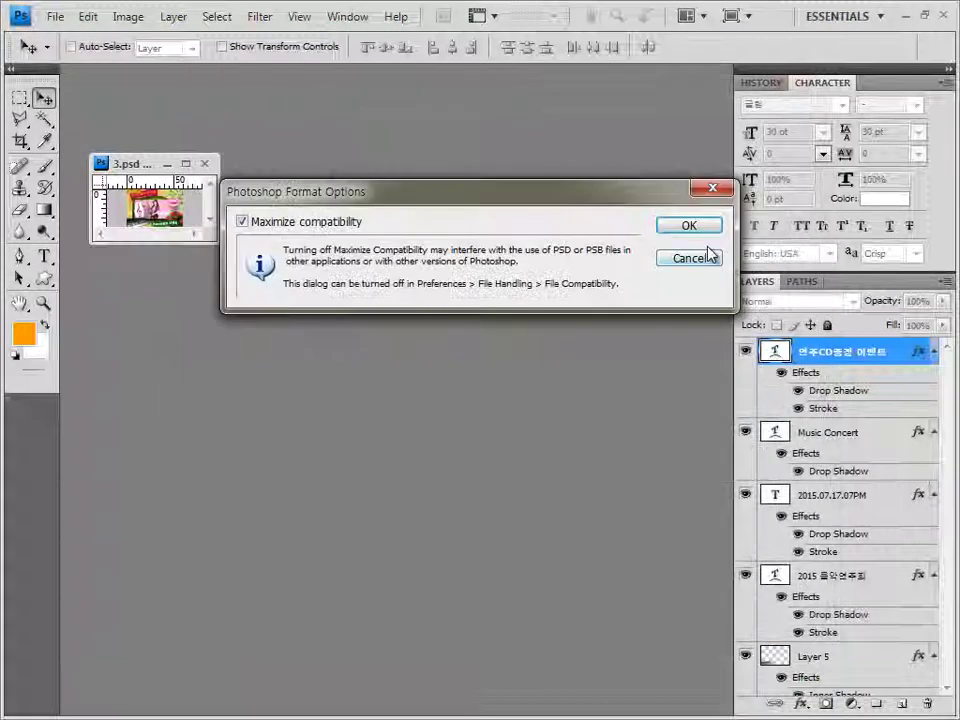
pyautogui.click(690, 225)
pyautogui.click(206, 164)
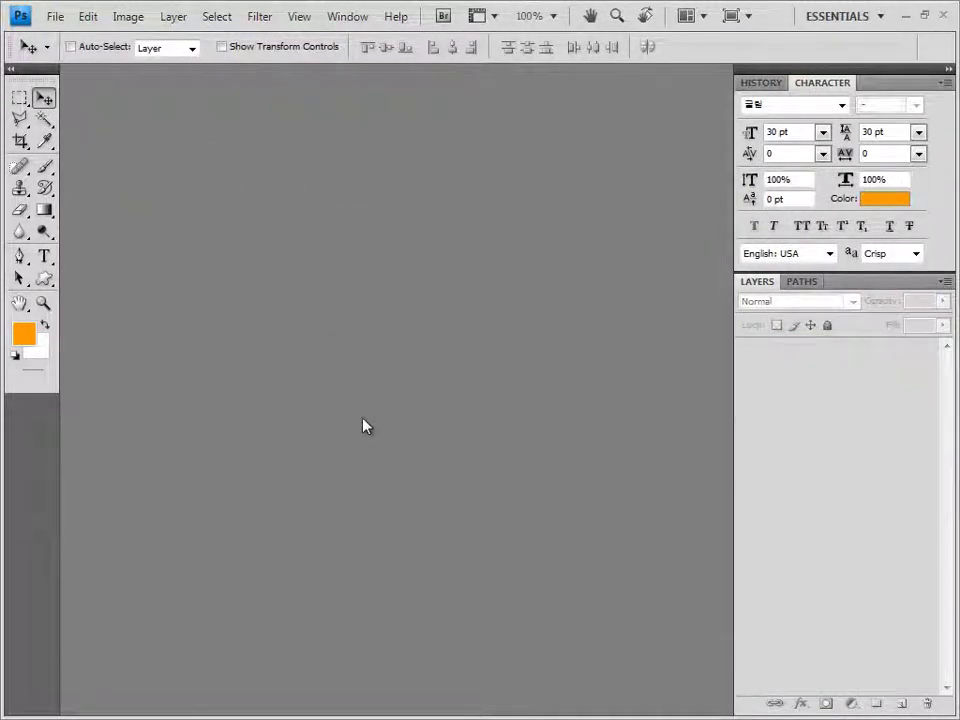
# - Check the GTQ folder for the JPEG and PSD submission files with the suffix -3
pyautogui.doubleClick(364, 424)
pyautogui.moveTo(469, 283); pyautogui.dragTo(400, 240)
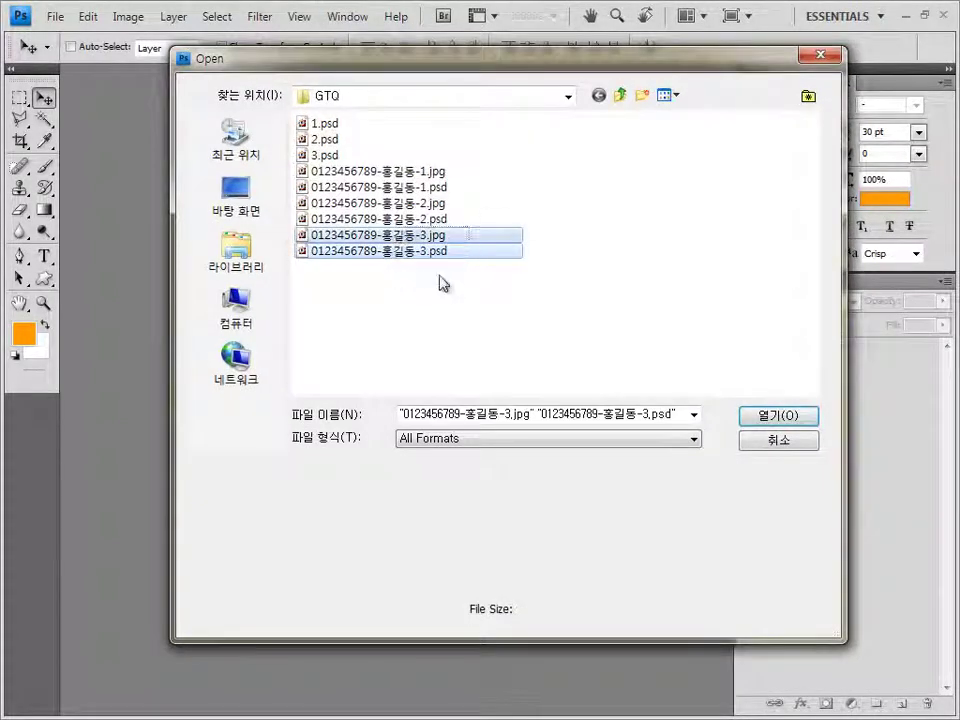
pyautogui.click(785, 442)
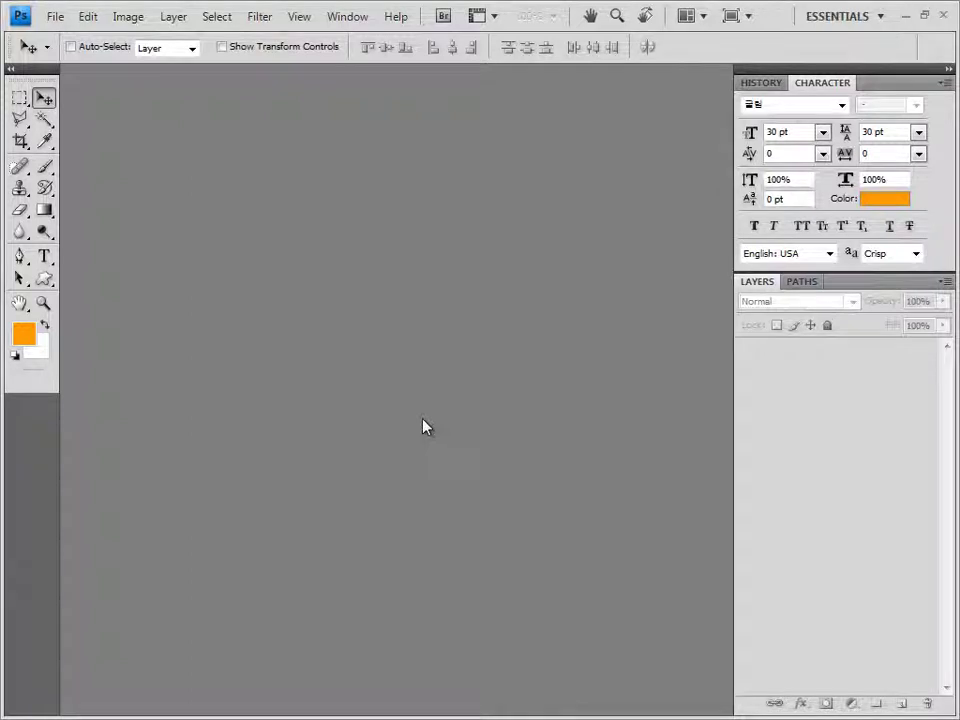
# - Create a 600 x 400 pixel RGB document at 72 pixels/inch with a white background and guides every 100 pixels
pyautogui.hotkey('ctrl', 'n')
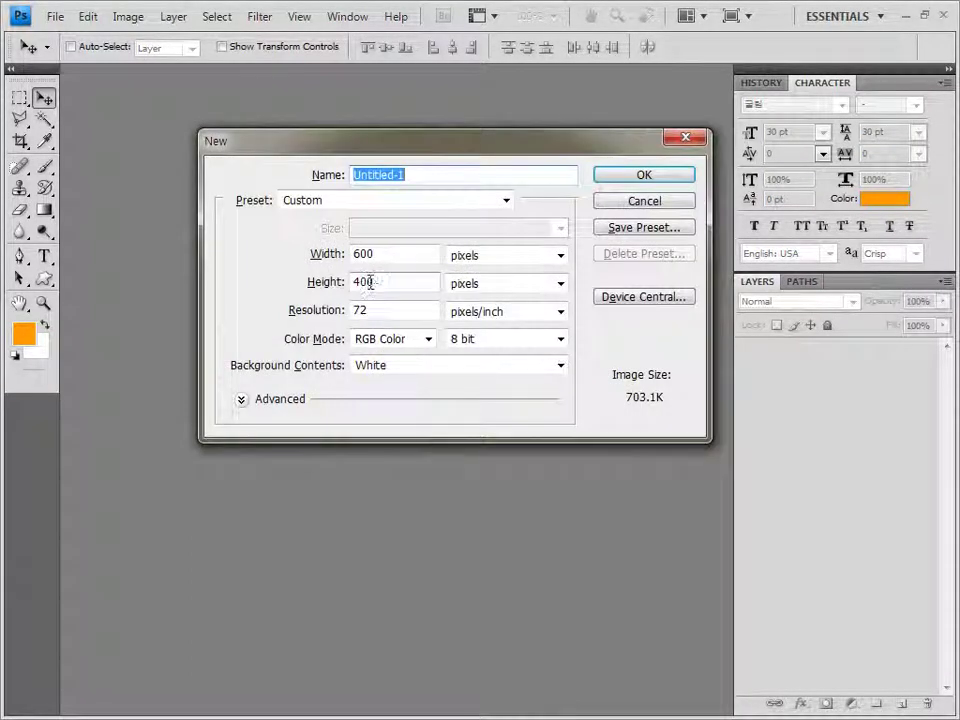
pyautogui.click(332, 317)
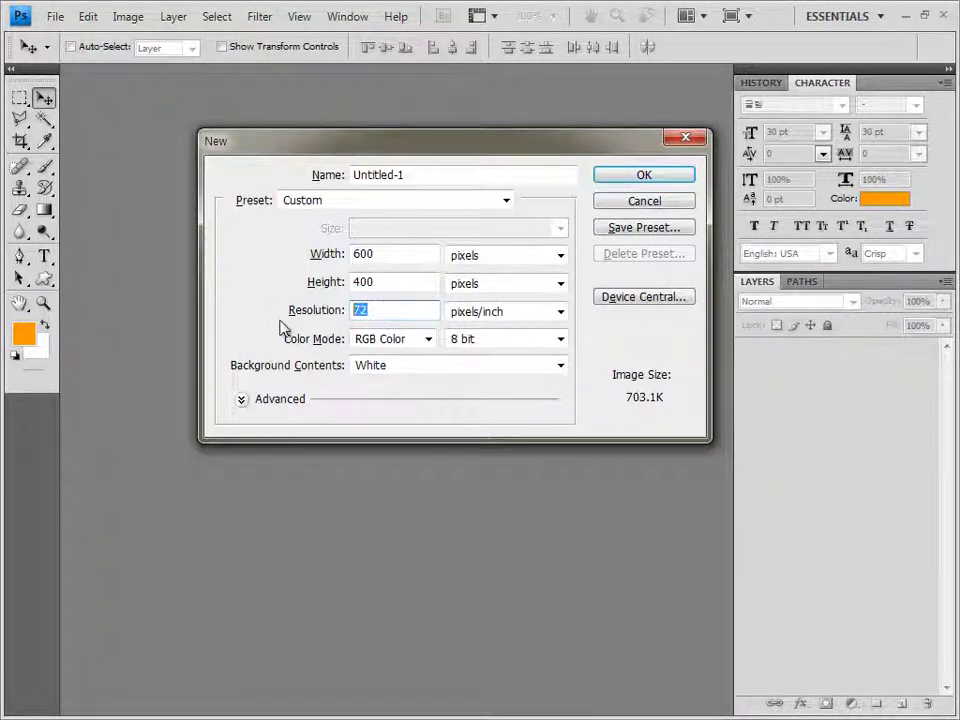
pyautogui.click(673, 178)
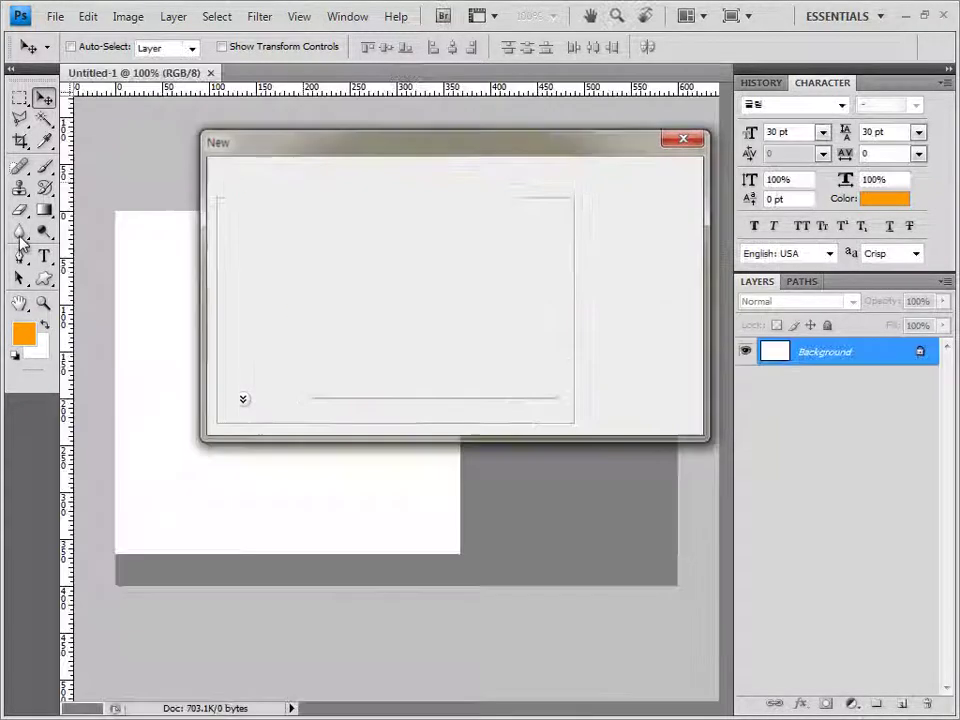
pyautogui.press('t')
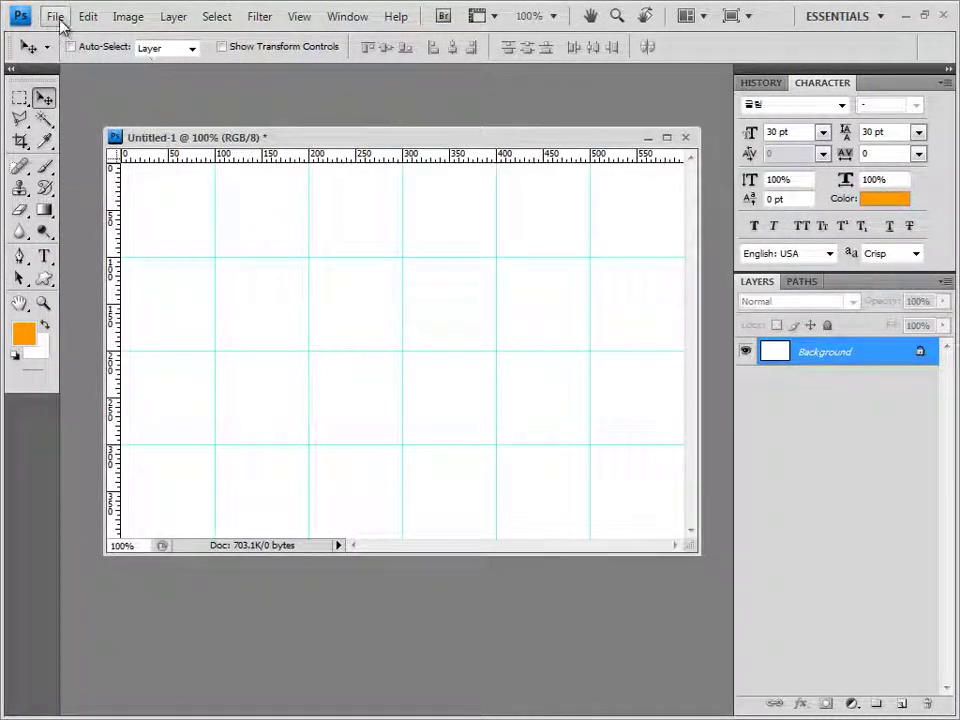
# - Begin saving the new document under a new name in the GTQ folder
pyautogui.click(55, 16)
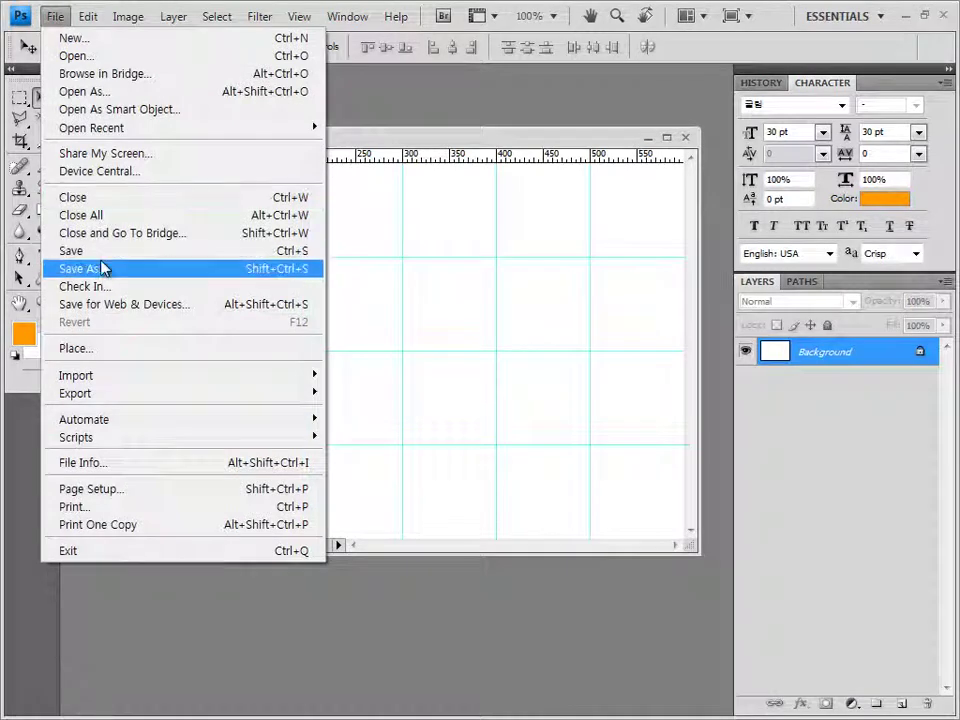
pyautogui.click(104, 268)
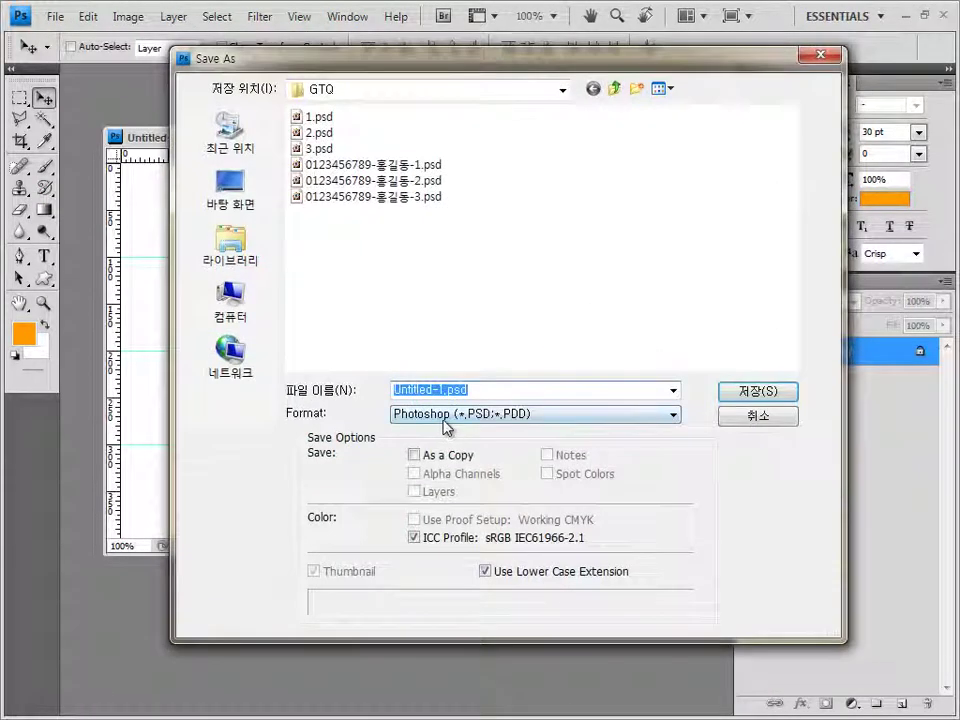
# - Save the document as 4.psd in the GTQ folder in Photoshop format
pyautogui.write('4')
pyautogui.press('Return')
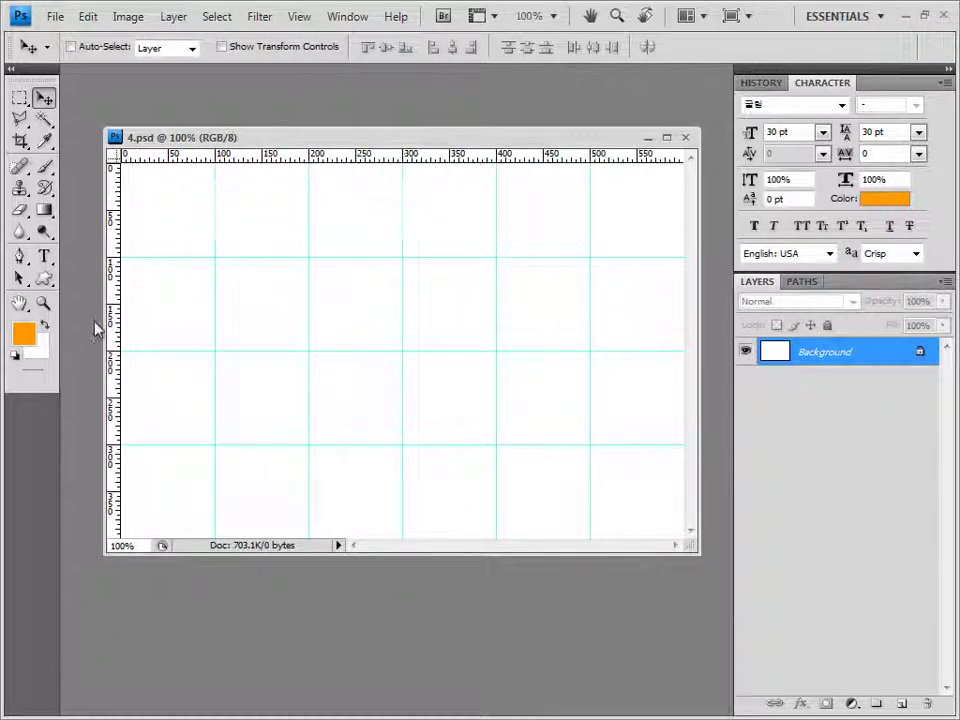
# - Set the foreground color to #abeeff and the background color to #007cfd
pyautogui.click(27, 337)
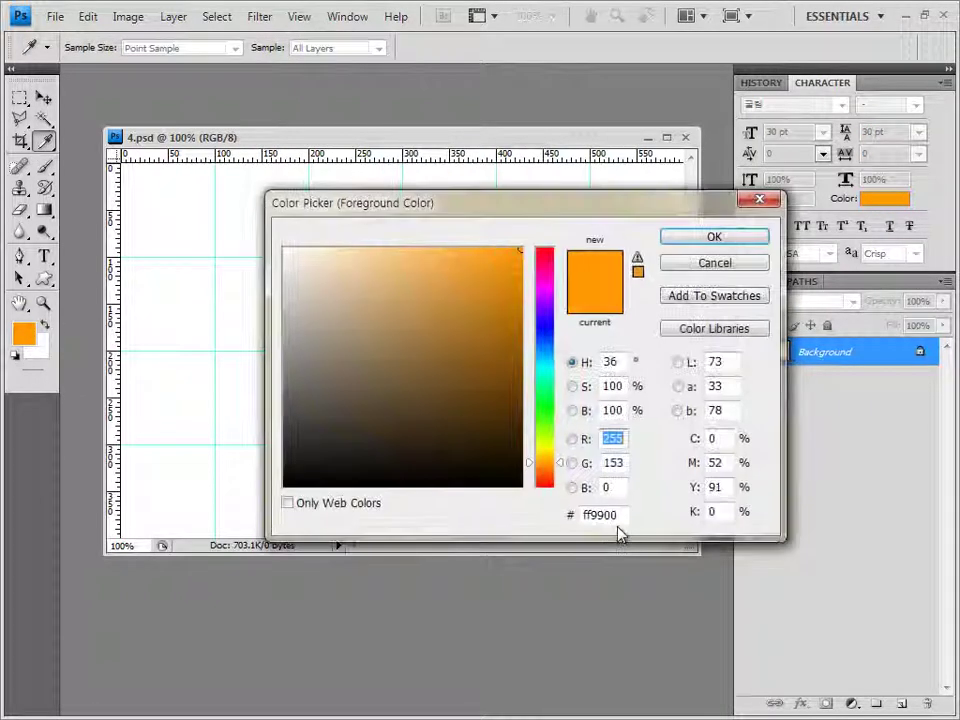
pyautogui.click(603, 514)
pyautogui.write('abeeff')
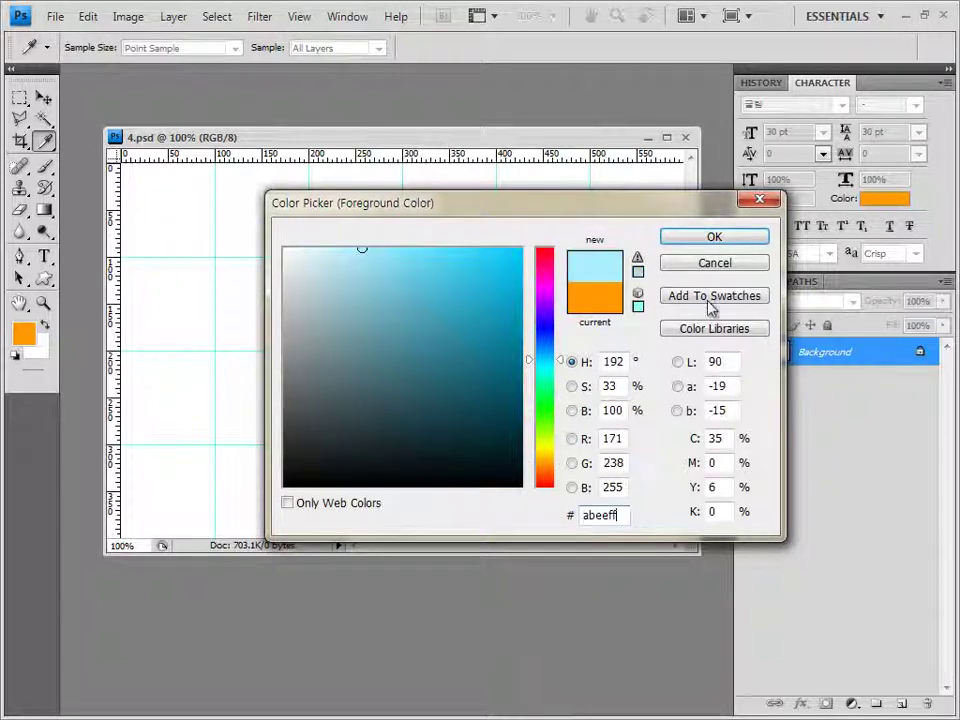
pyautogui.click(714, 238)
pyautogui.press('v')
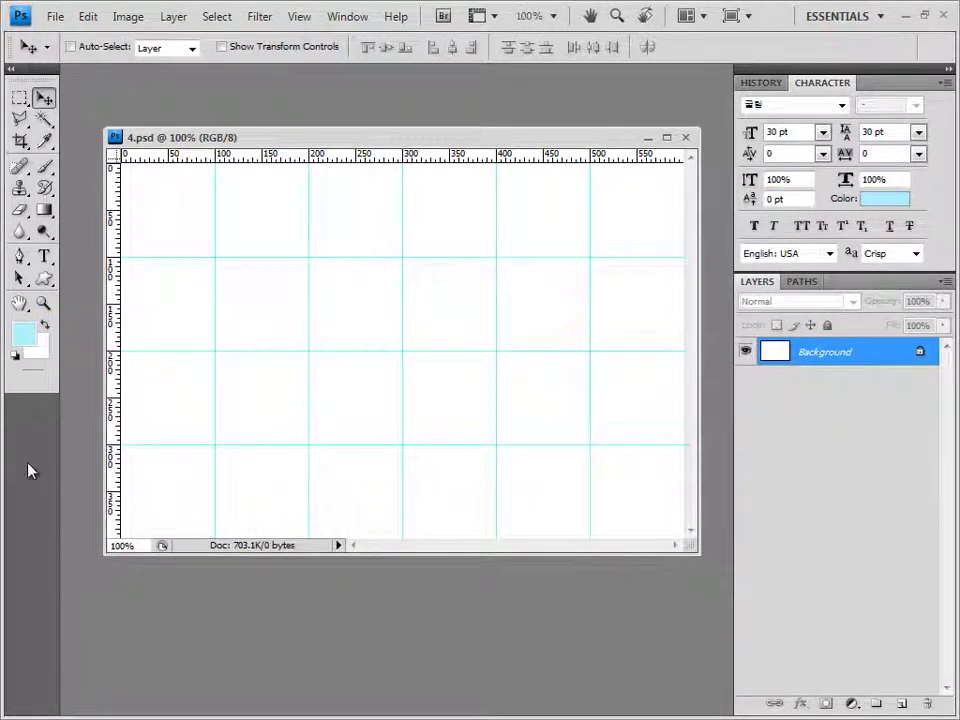
pyautogui.click(42, 352)
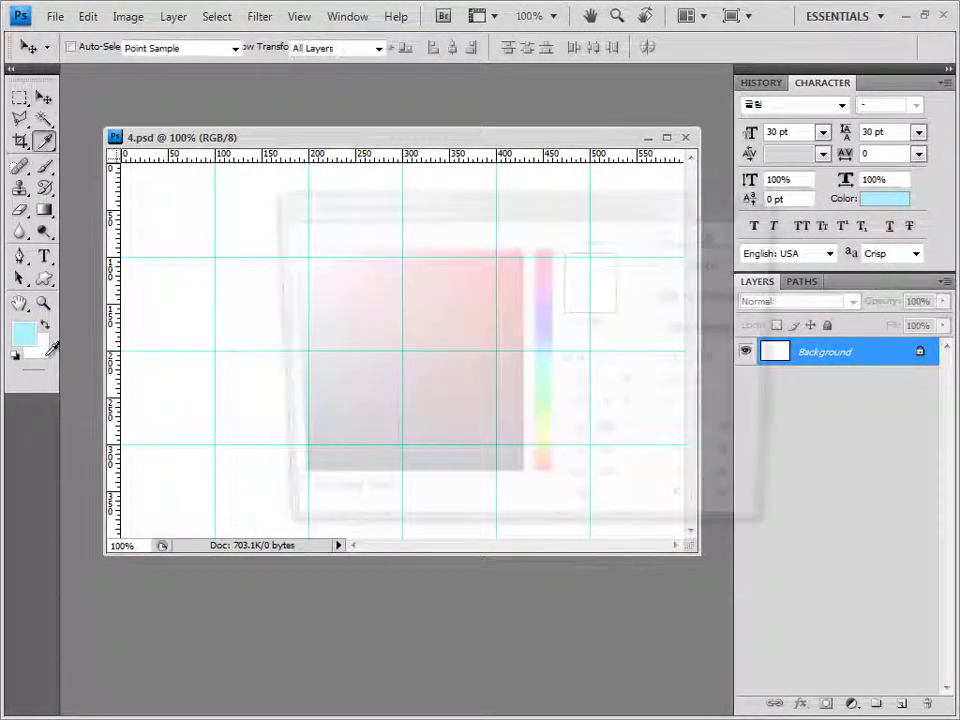
pyautogui.click(595, 515)
pyautogui.write('007cfd')
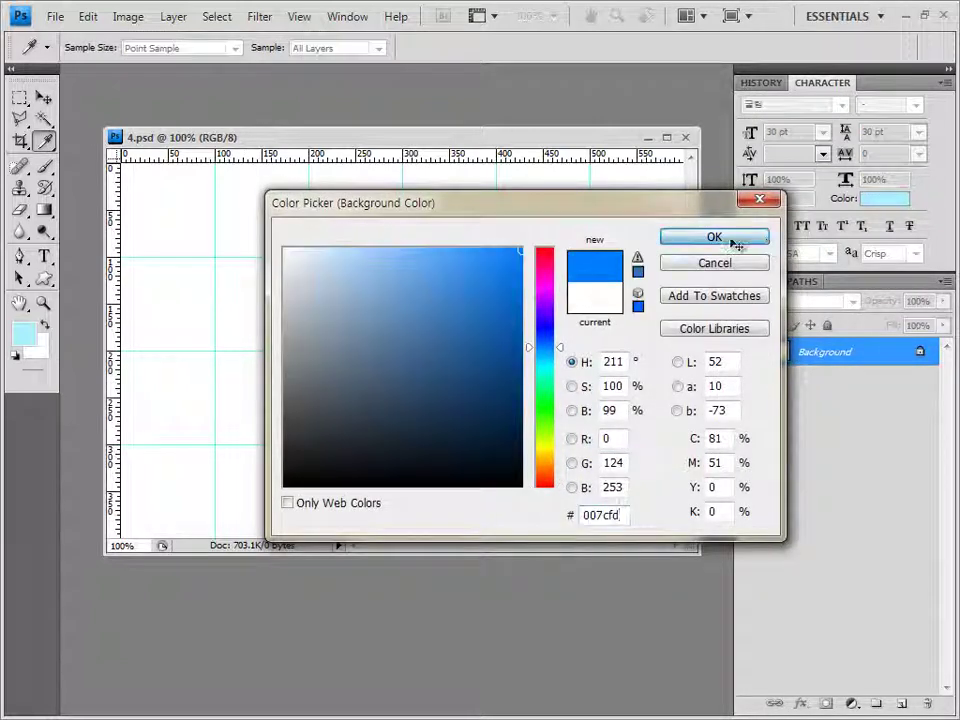
pyautogui.click(733, 239)
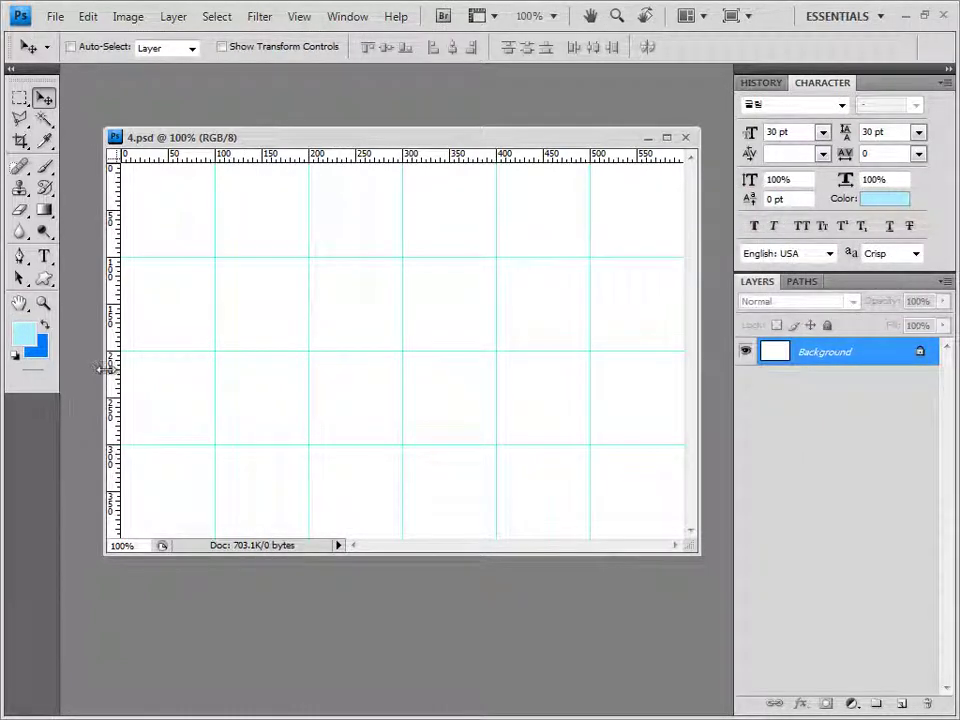
# - Fill the Background layer with a linear Foreground to Background gradient running upward from about the 300-pixel guide to the 100-pixel guide
pyautogui.click(47, 218)
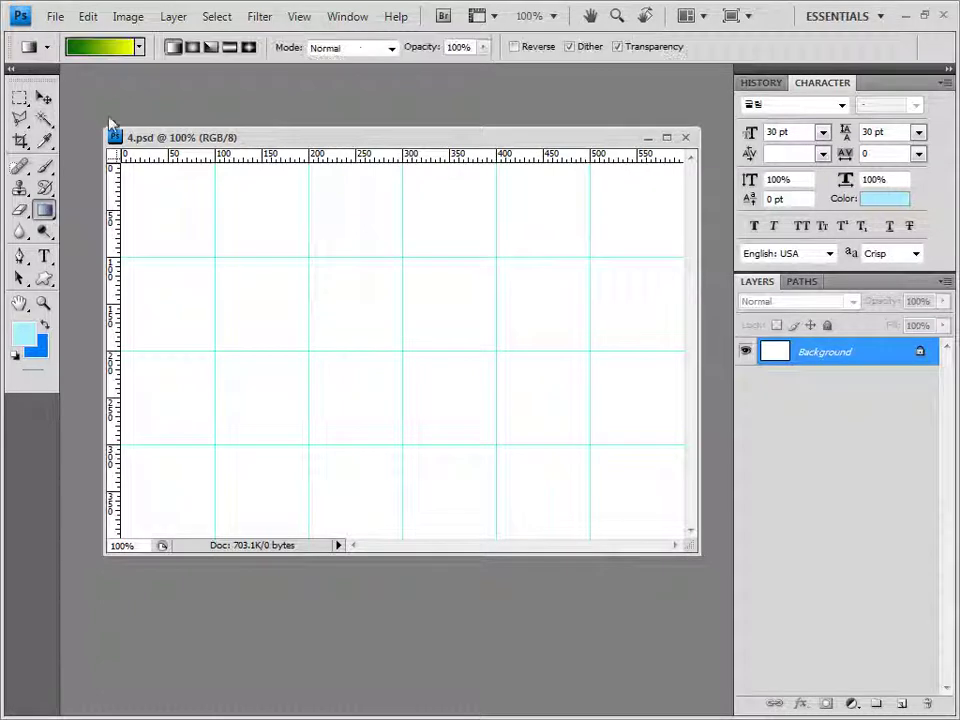
pyautogui.click(108, 47)
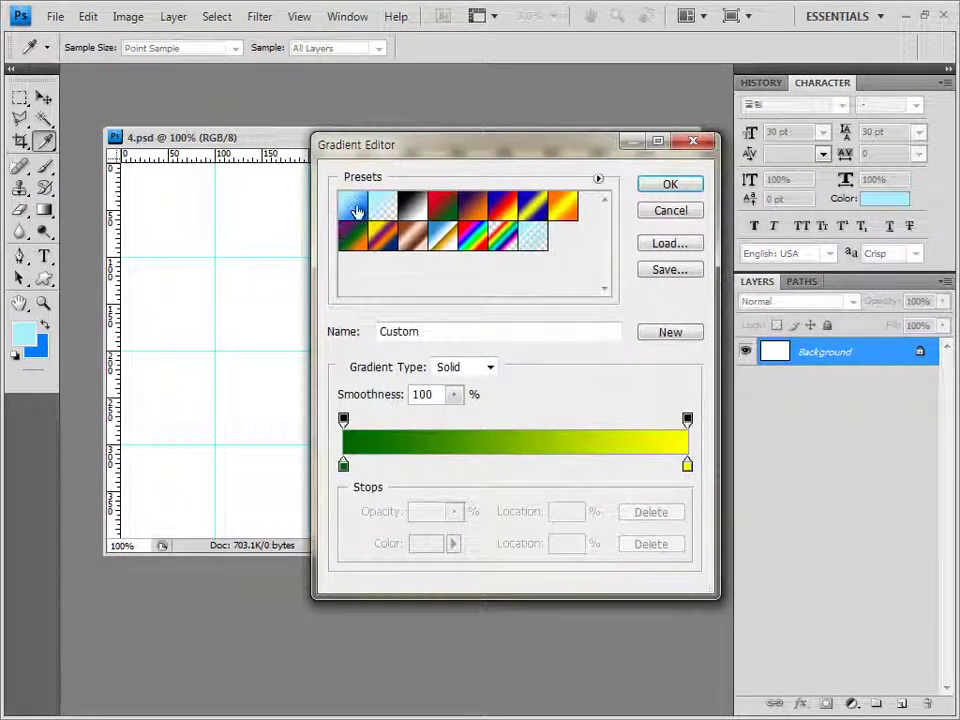
pyautogui.click(352, 207)
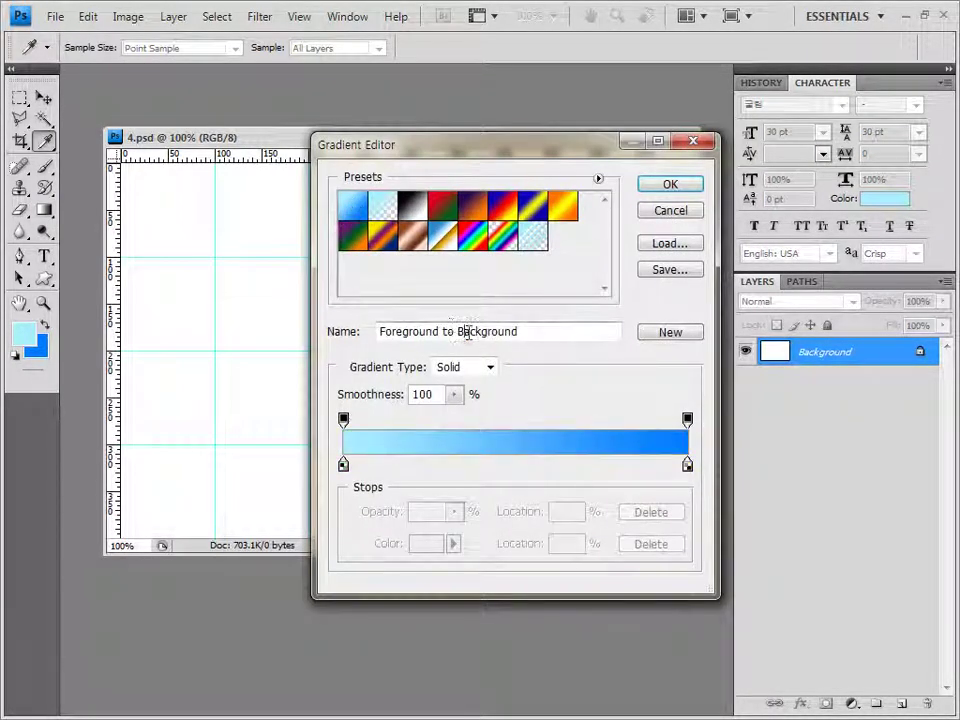
pyautogui.click(692, 189)
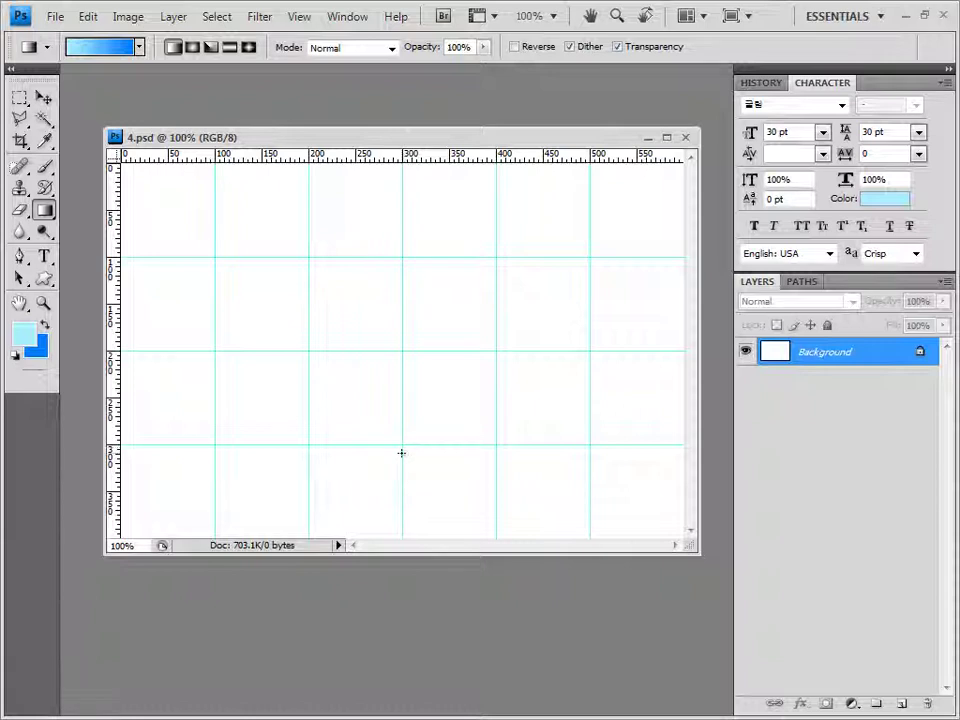
pyautogui.moveTo(398, 457); pyautogui.dragTo(411, 268)
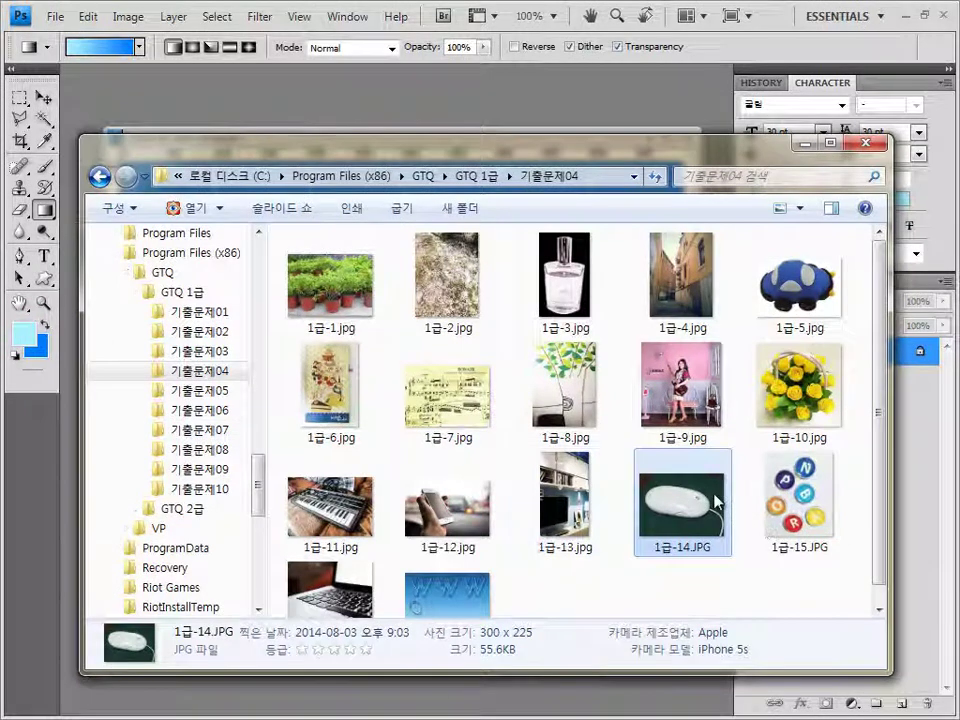
# - Open 1급-12.jpg from the 기출문제04 folder, copy its image into 4.psd as a new layer and close the photo
pyautogui.click(455, 530)
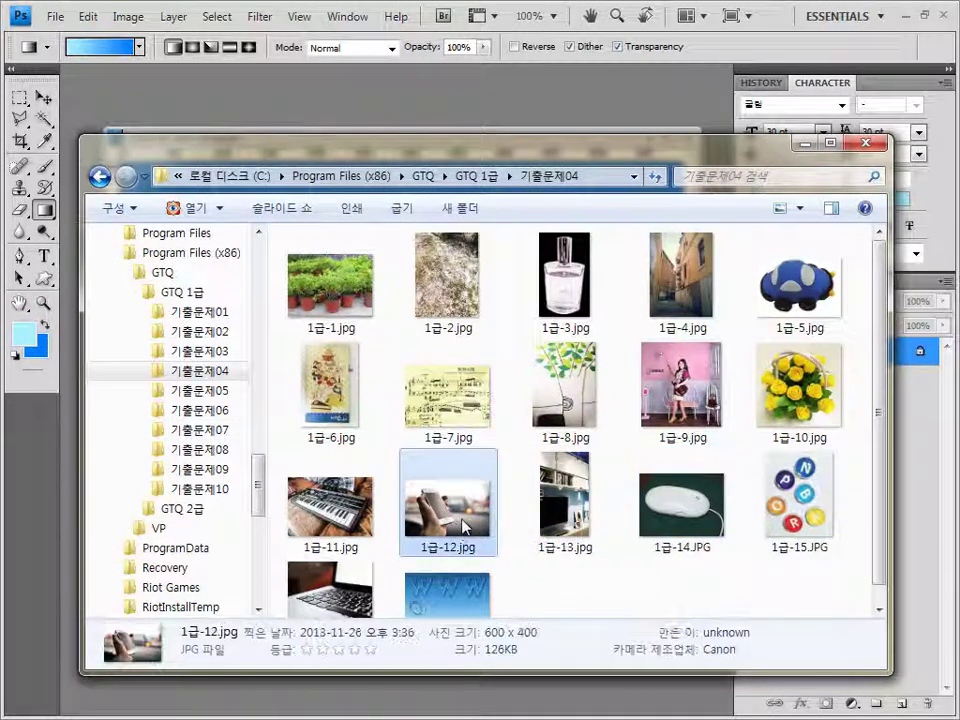
pyautogui.moveTo(455, 530); pyautogui.dragTo(313, 107)
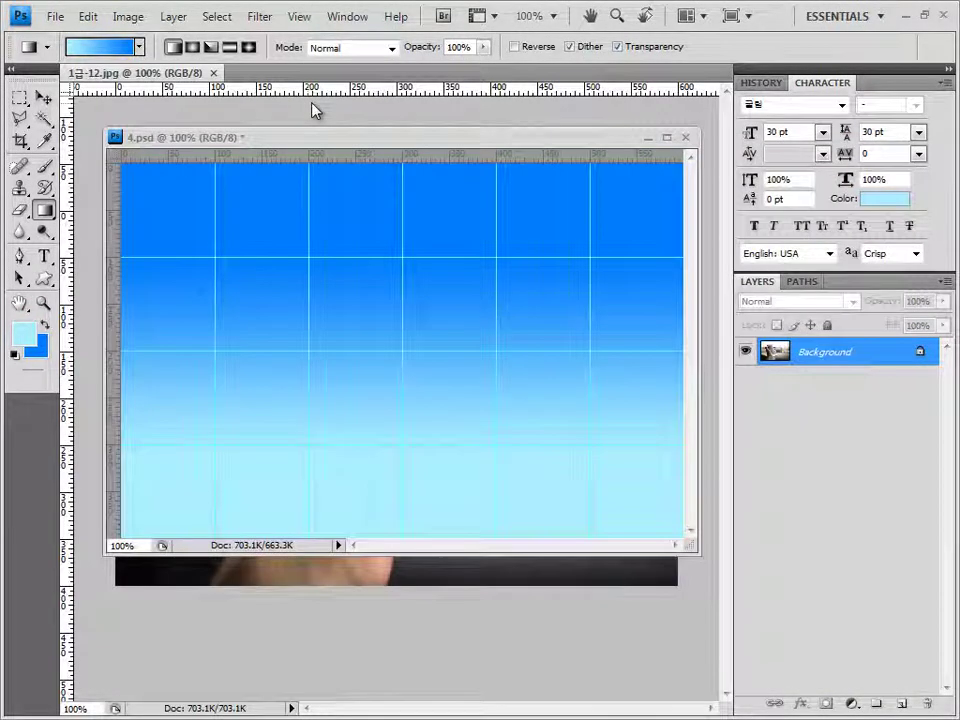
pyautogui.moveTo(140, 73); pyautogui.dragTo(121, 116)
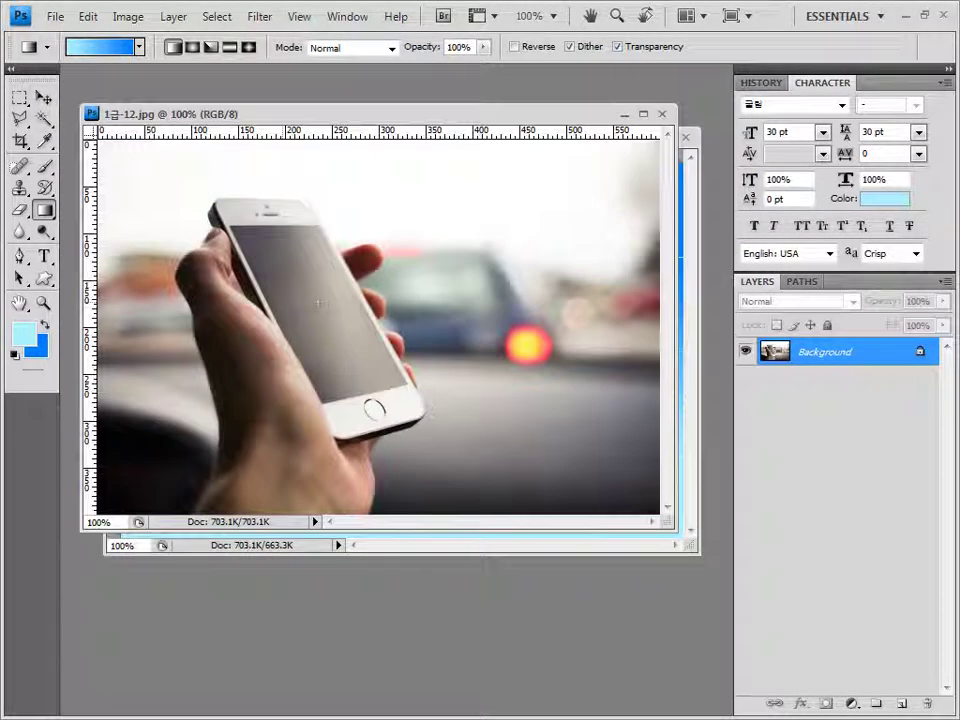
pyautogui.click(662, 113)
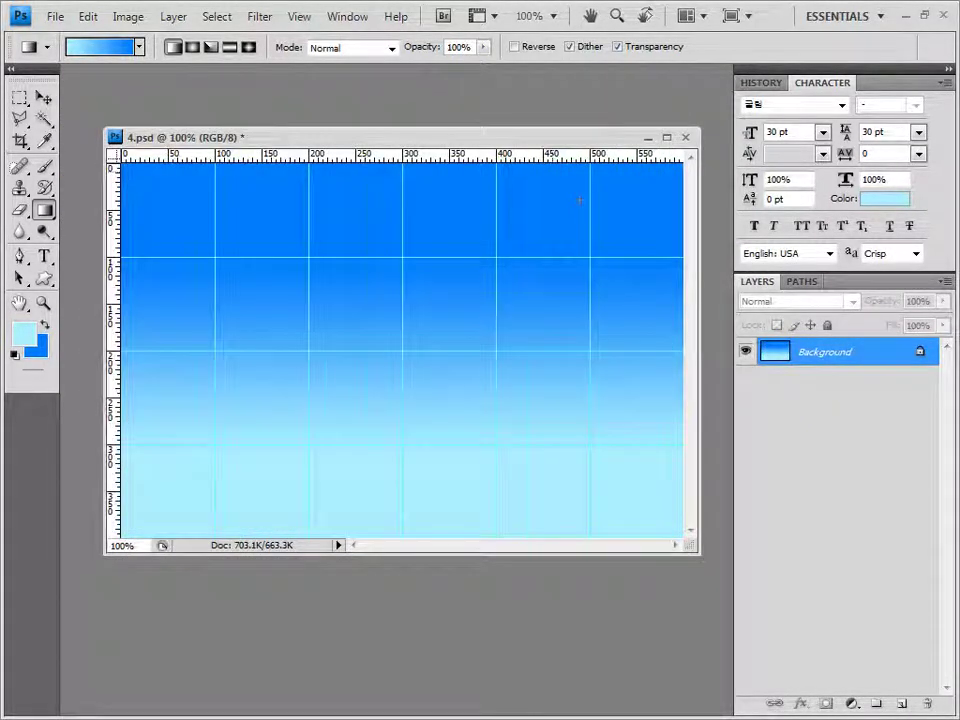
pyautogui.hotkey('ctrl', 'v')
pyautogui.click(44, 98)
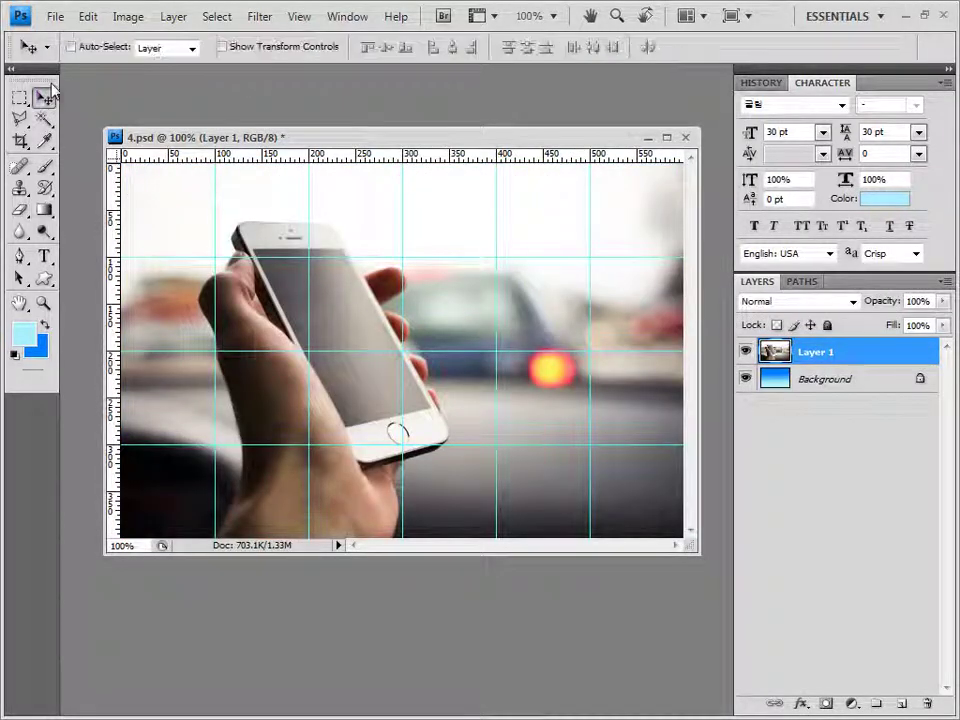
# - Apply the Texturizer filter to the phone photo layer with Canvas texture, 100% scaling, relief 4 and light from Top
pyautogui.click(258, 17)
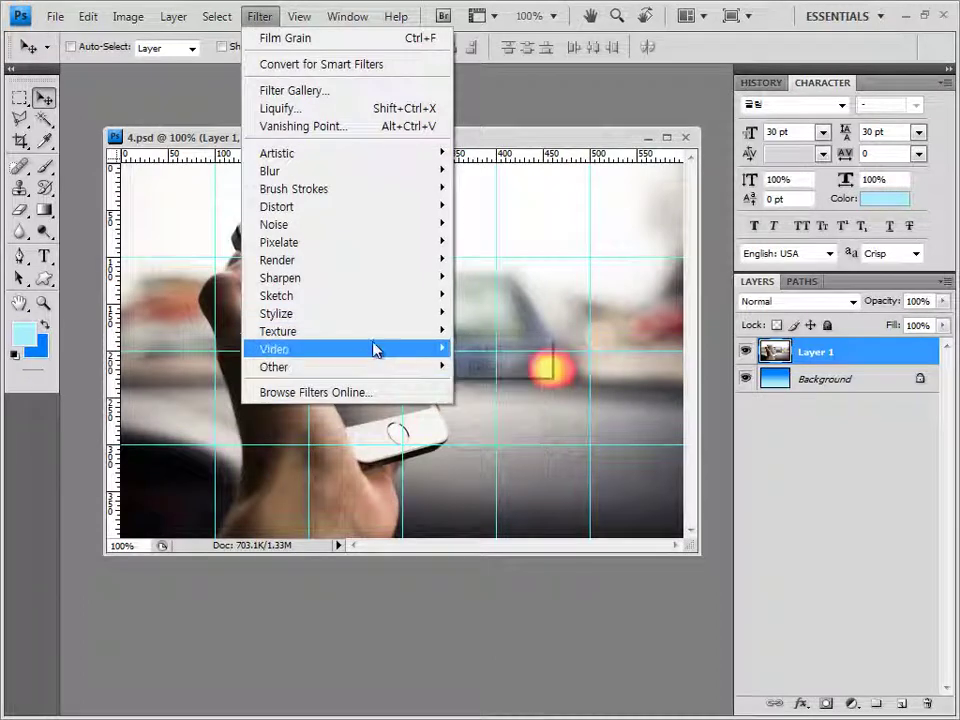
pyautogui.moveTo(300, 313)
pyautogui.moveTo(435, 338)
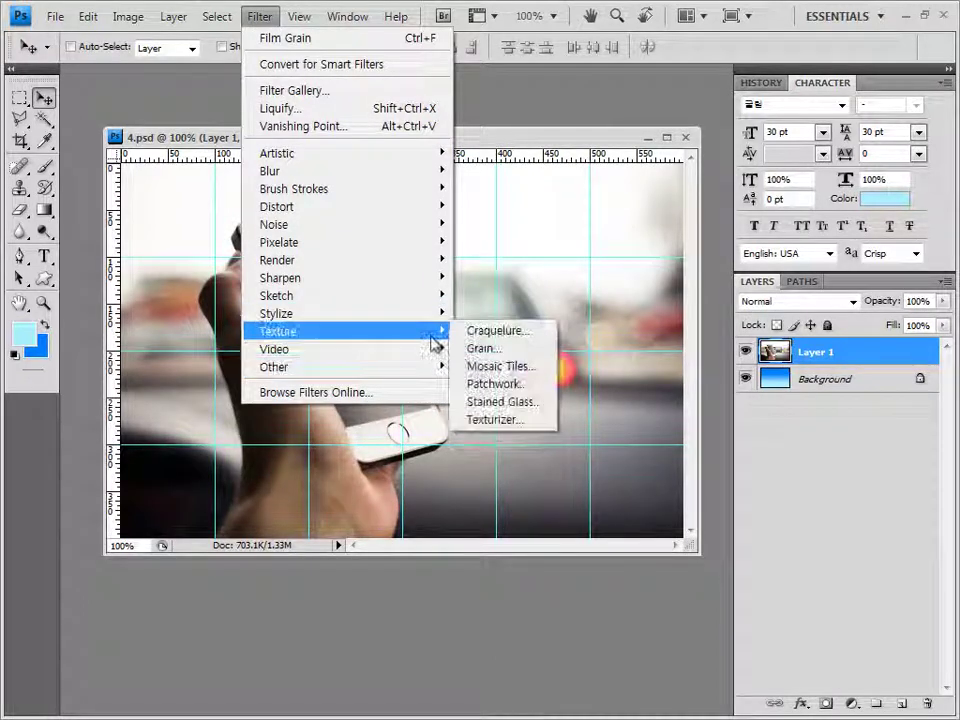
pyautogui.click(508, 418)
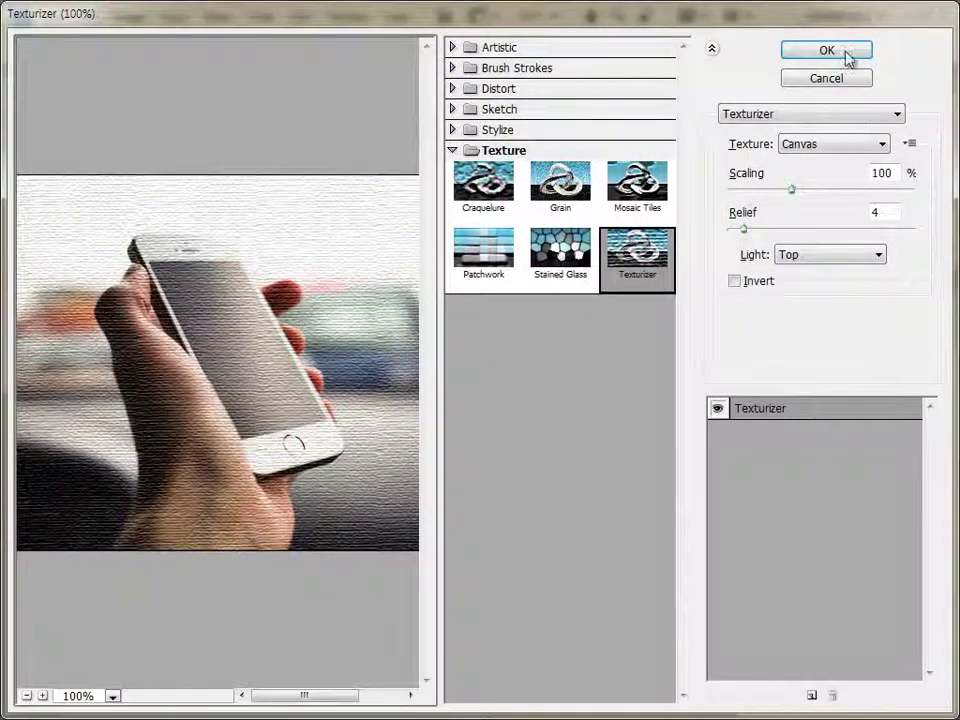
pyautogui.click(843, 52)
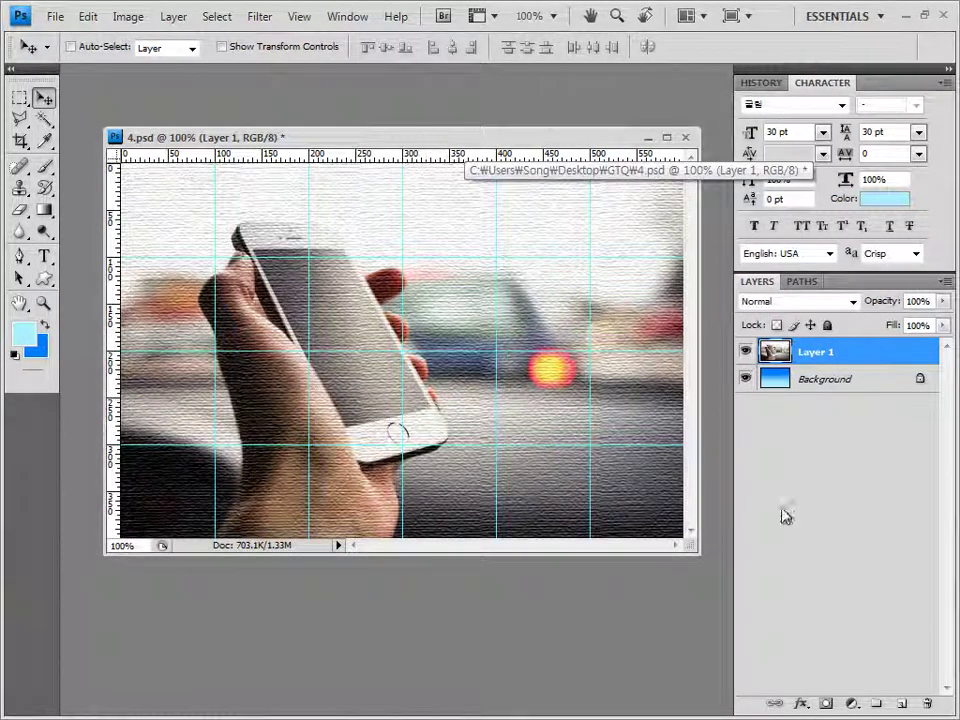
# - Add a layer mask to the phone photo layer, with white as foreground and black as background color
pyautogui.click(828, 705)
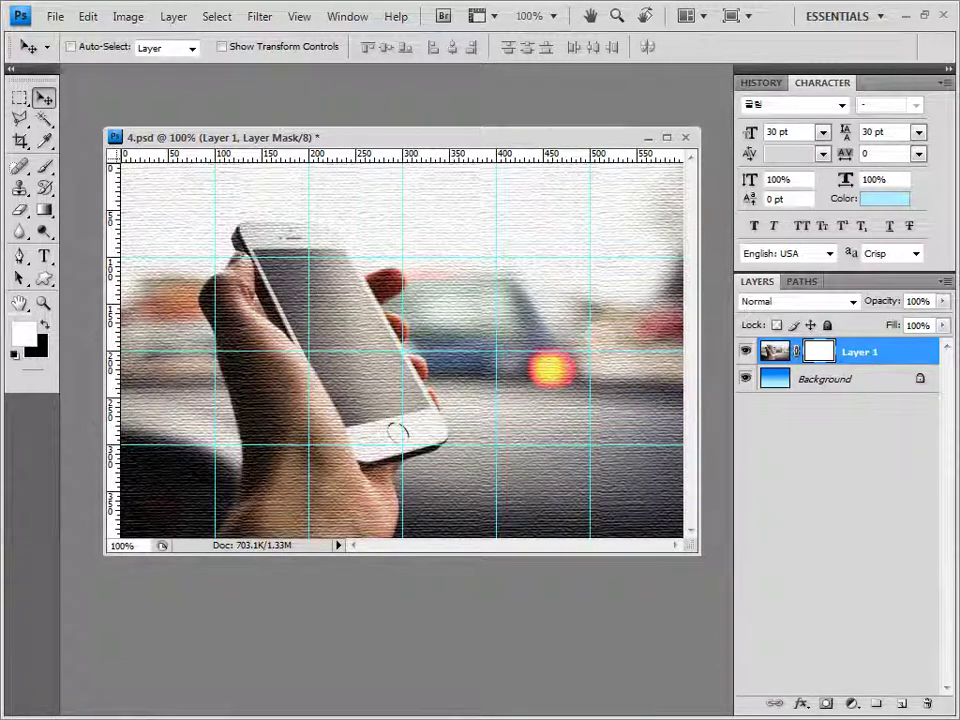
pyautogui.click(22, 332)
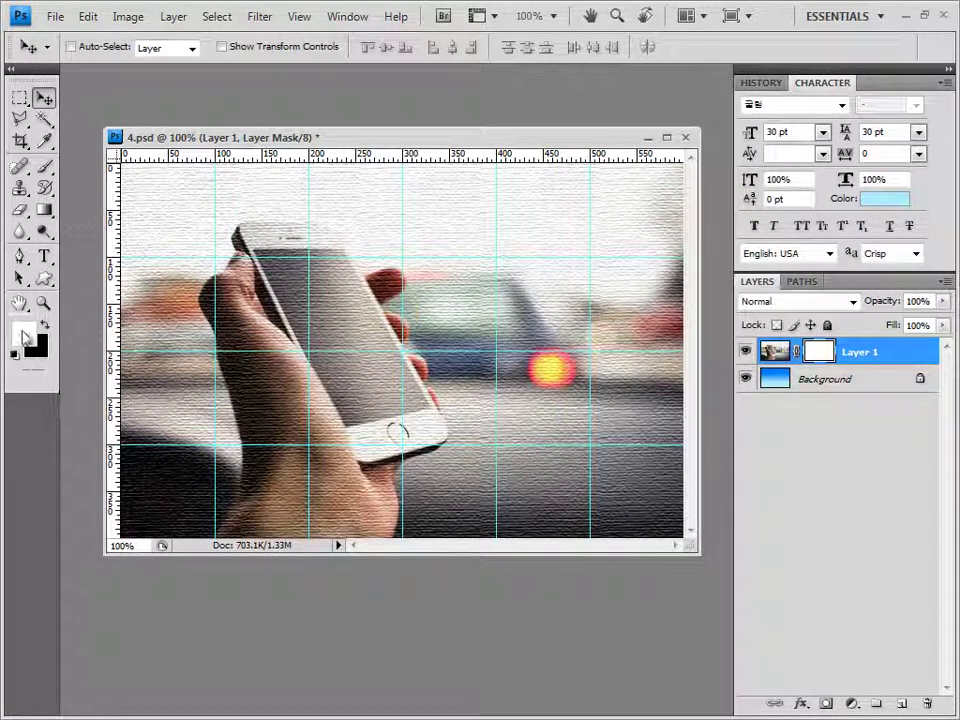
pyautogui.click(44, 326)
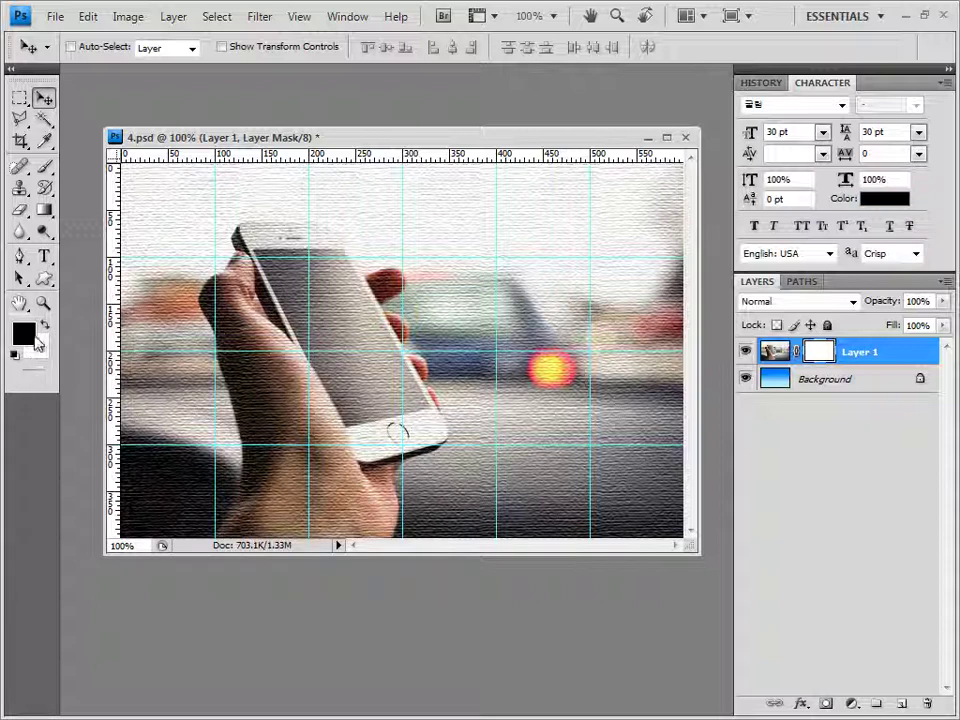
pyautogui.click(44, 326)
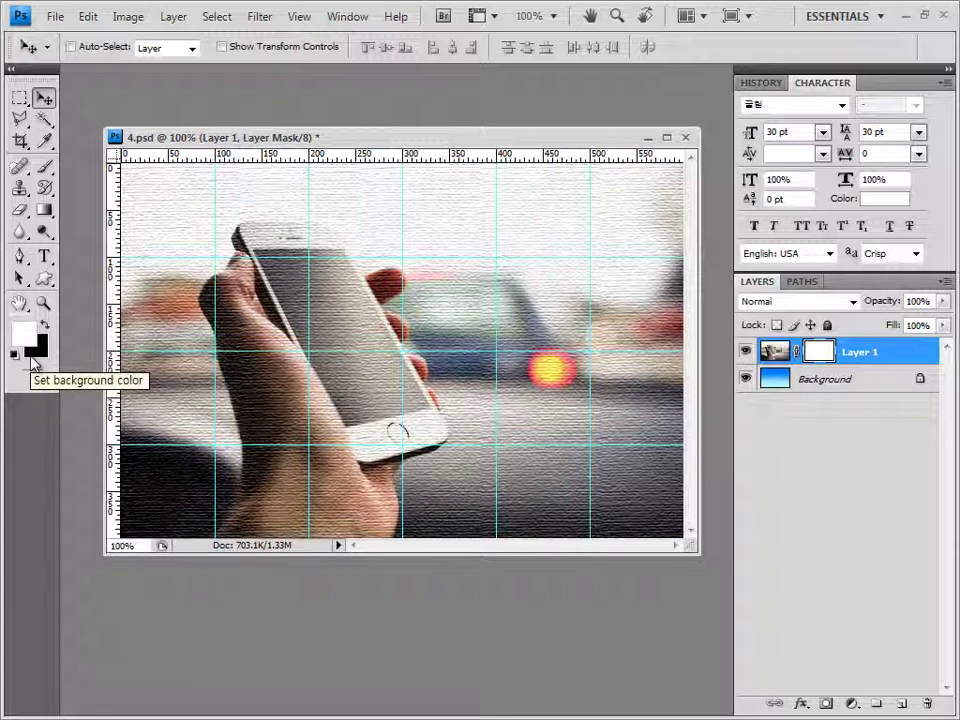
# - Draw a white-to-black radial gradient on the layer mask from the canvas center to near its upper-right corner
pyautogui.click(44, 212)
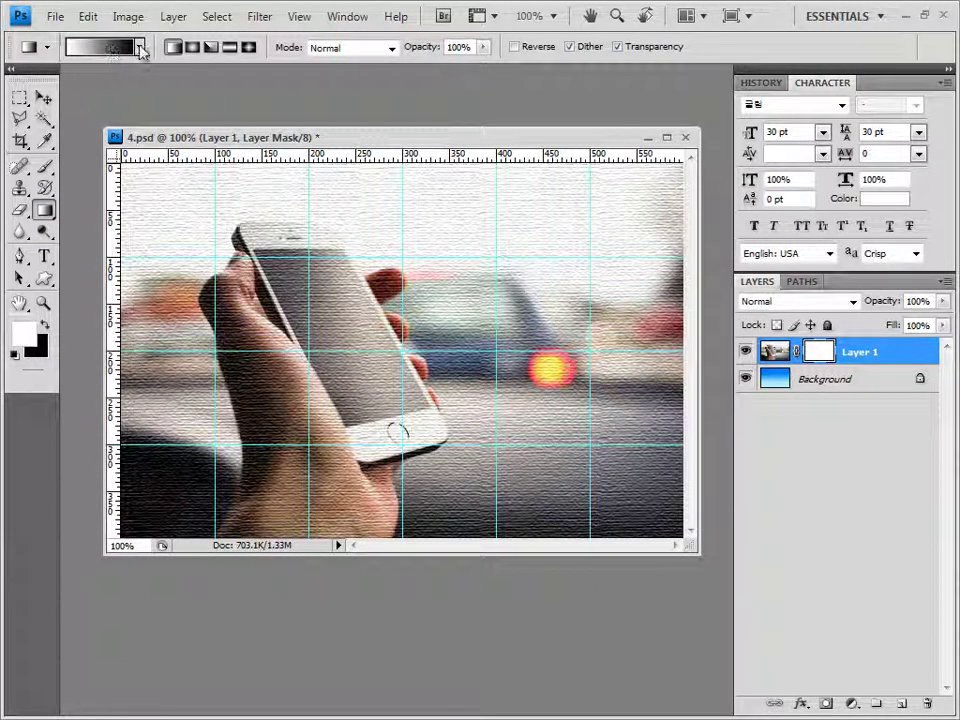
pyautogui.click(139, 47)
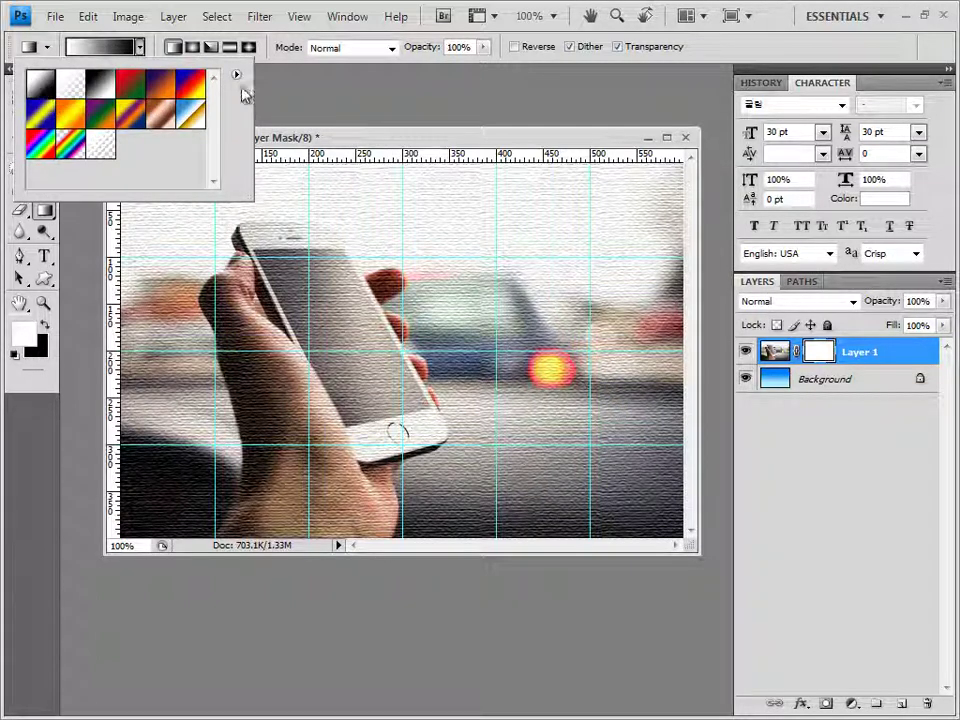
pyautogui.click(285, 84)
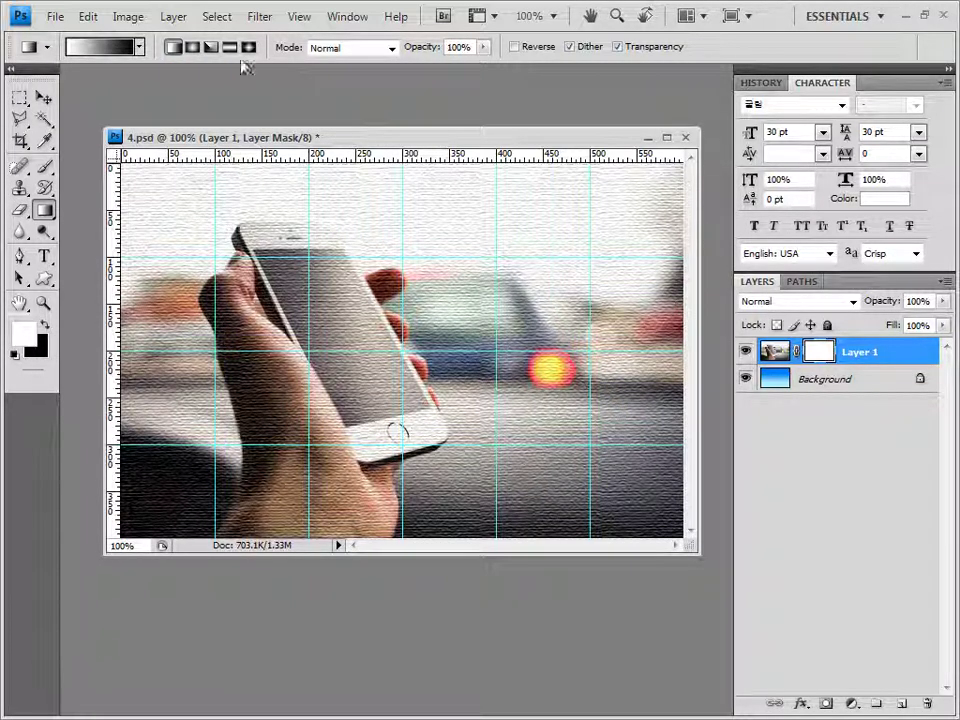
pyautogui.click(191, 48)
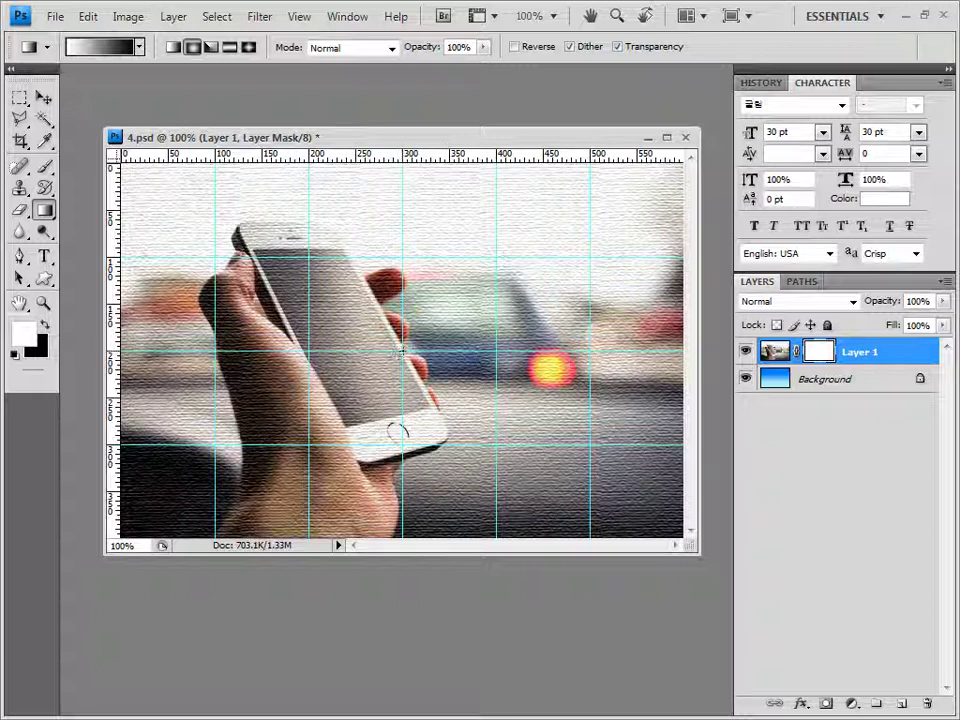
pyautogui.moveTo(402, 351); pyautogui.dragTo(666, 183)
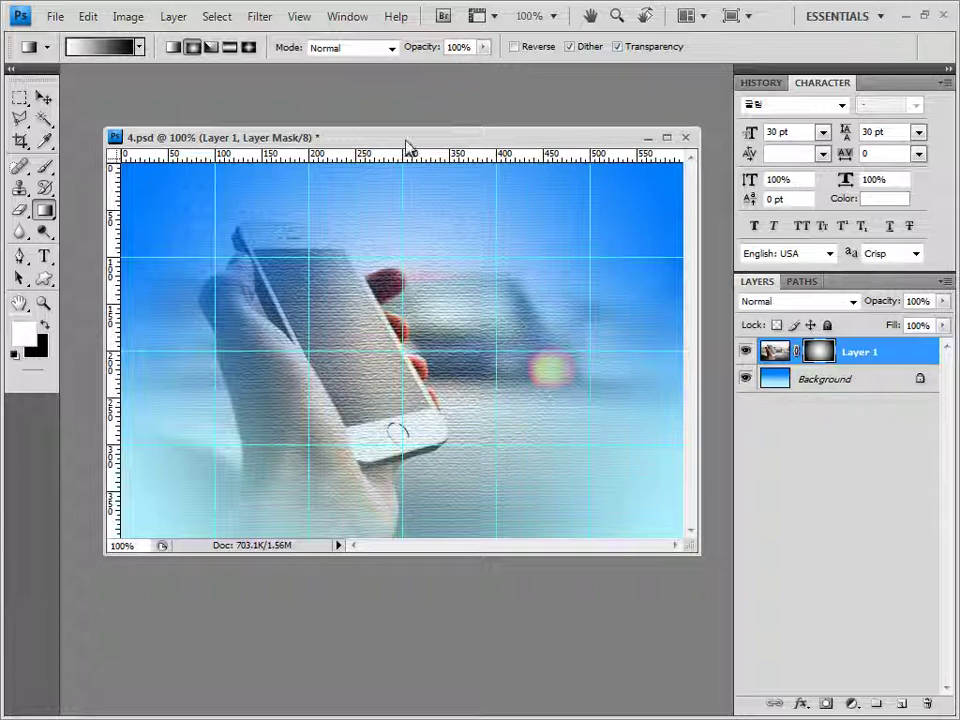
pyautogui.moveTo(413, 140); pyautogui.dragTo(407, 134)
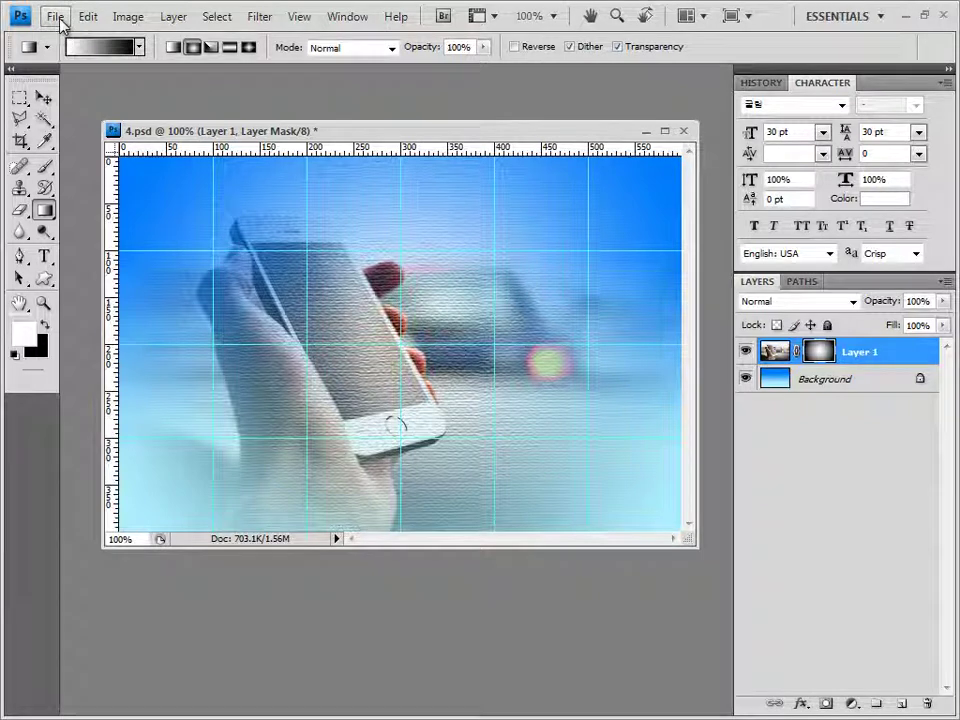
# - Create a new RGB document 30 pixels wide and 30 pixels high at 72 pixels/inch
pyautogui.click(55, 17)
pyautogui.click(74, 38)
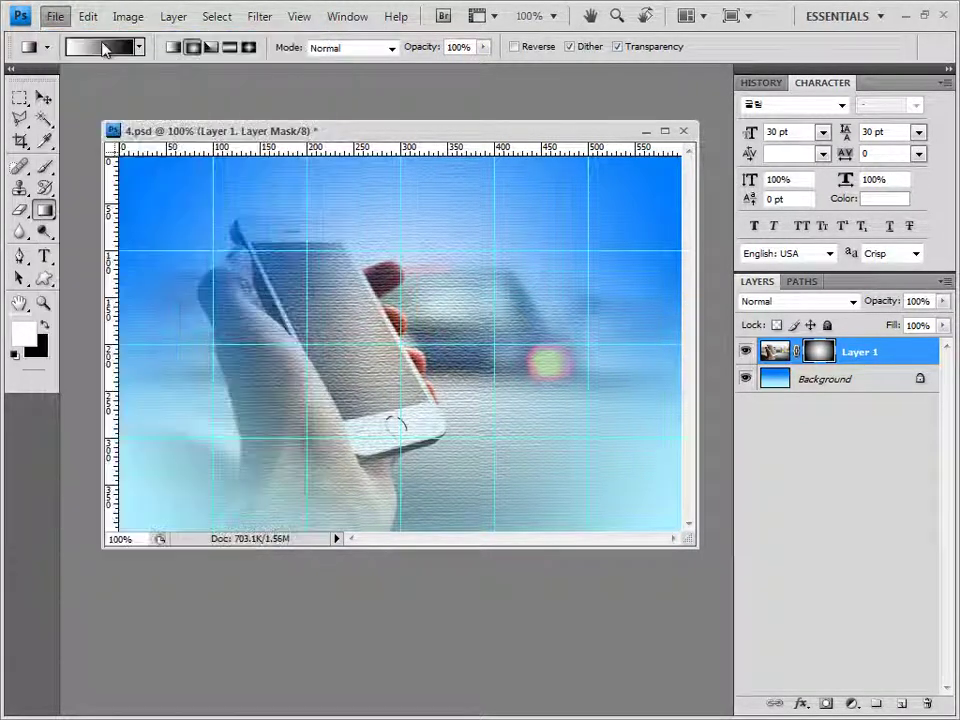
pyautogui.click(380, 256)
pyautogui.hotkey('ctrl', 'a')
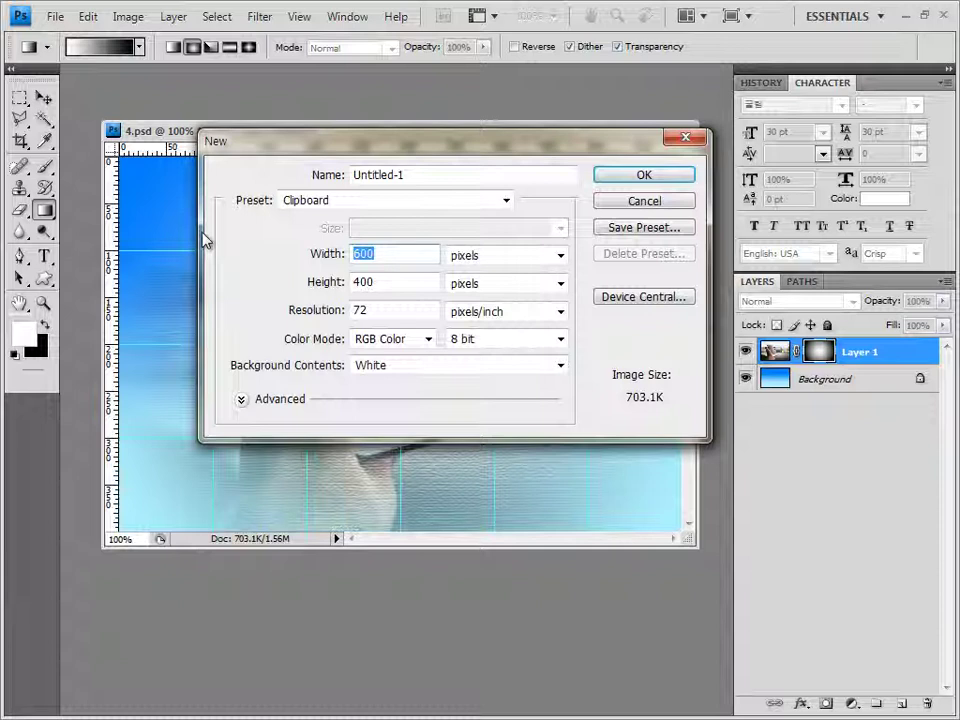
pyautogui.write('30')
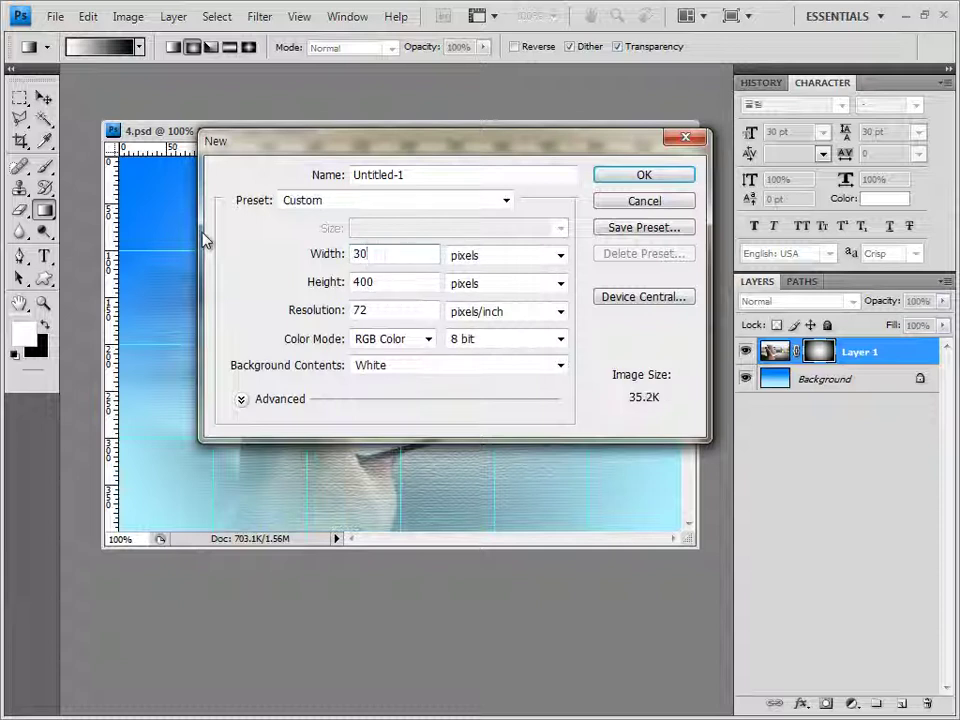
pyautogui.press('Tab')
pyautogui.press('Tab')
pyautogui.write('30')
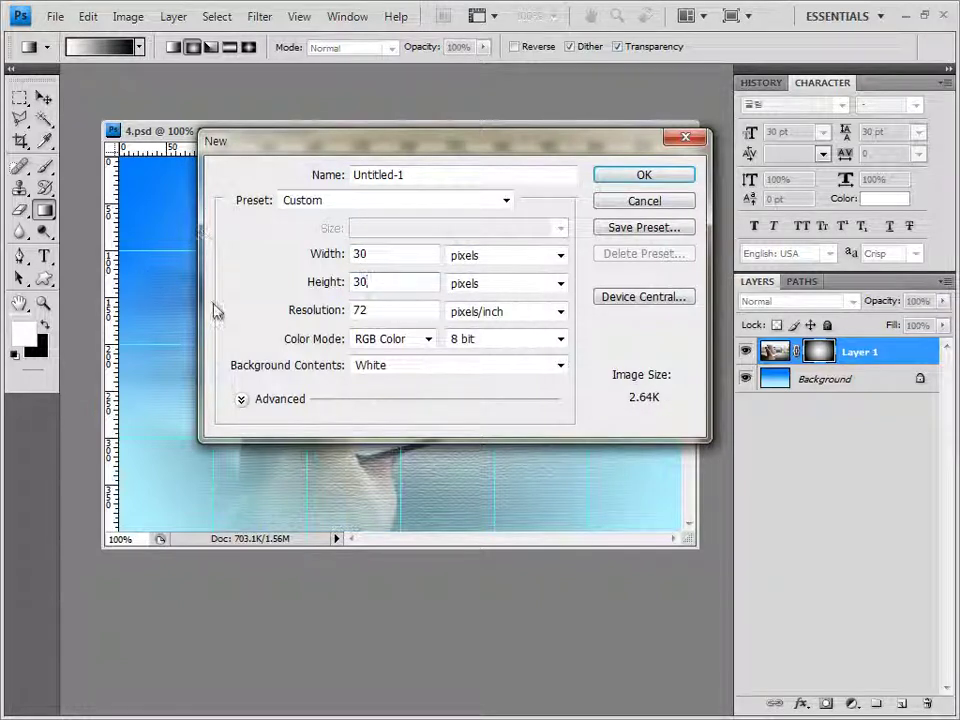
pyautogui.click(645, 177)
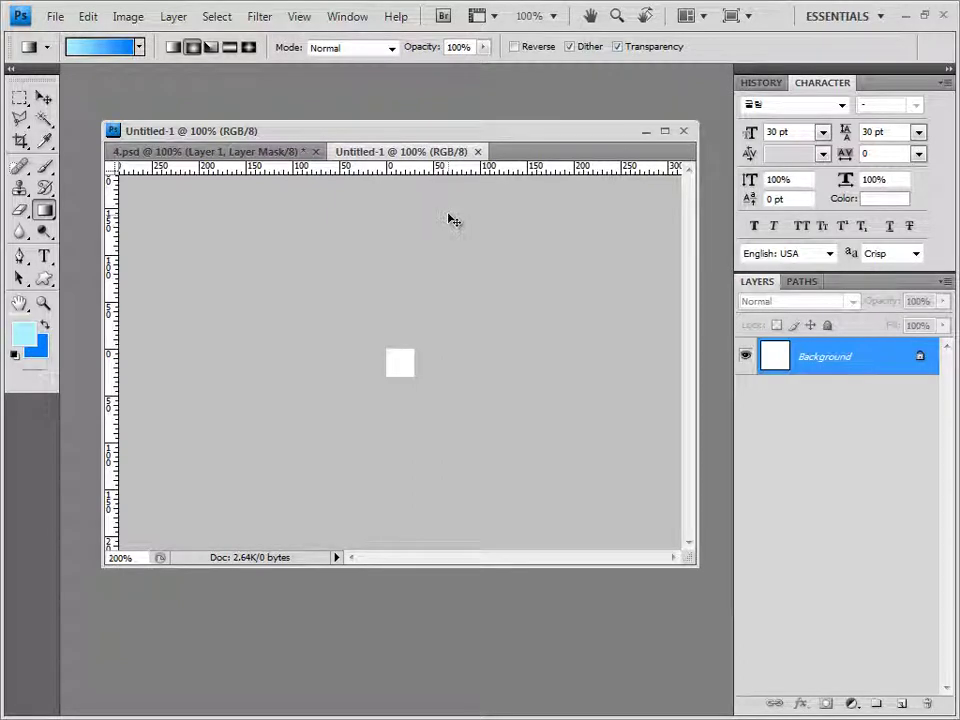
# - Add one empty layer above the background of the 30-pixel document and hide the white background layer
pyautogui.hotkey('ctrl', '+')
pyautogui.hotkey('ctrl', '+')
pyautogui.hotkey('ctrl', '+')
pyautogui.hotkey('ctrl', '+')
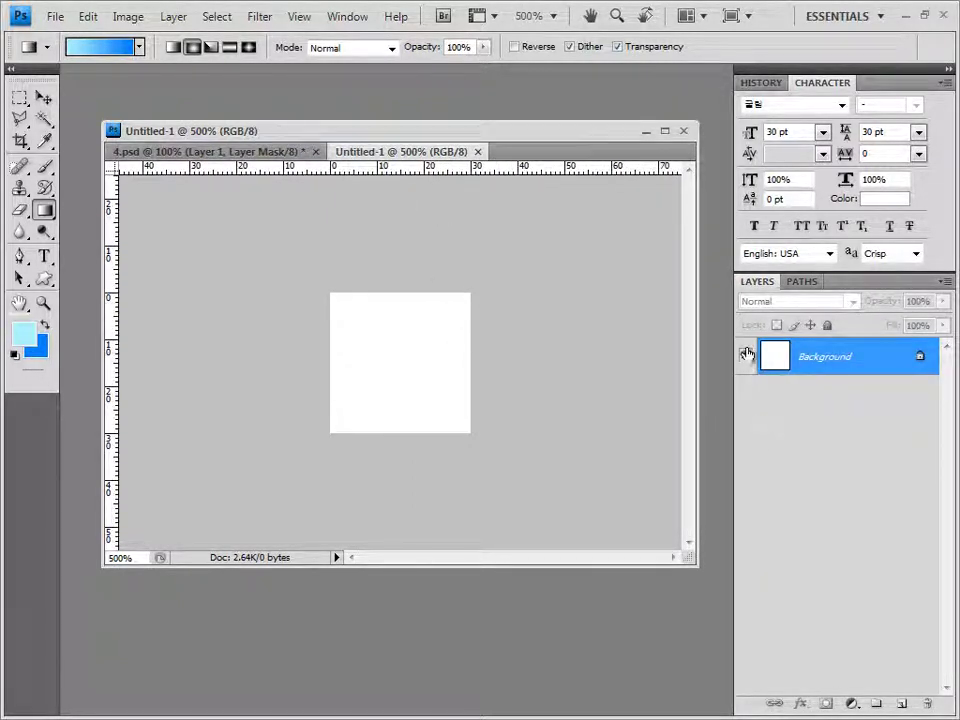
pyautogui.click(901, 705)
pyautogui.click(901, 705)
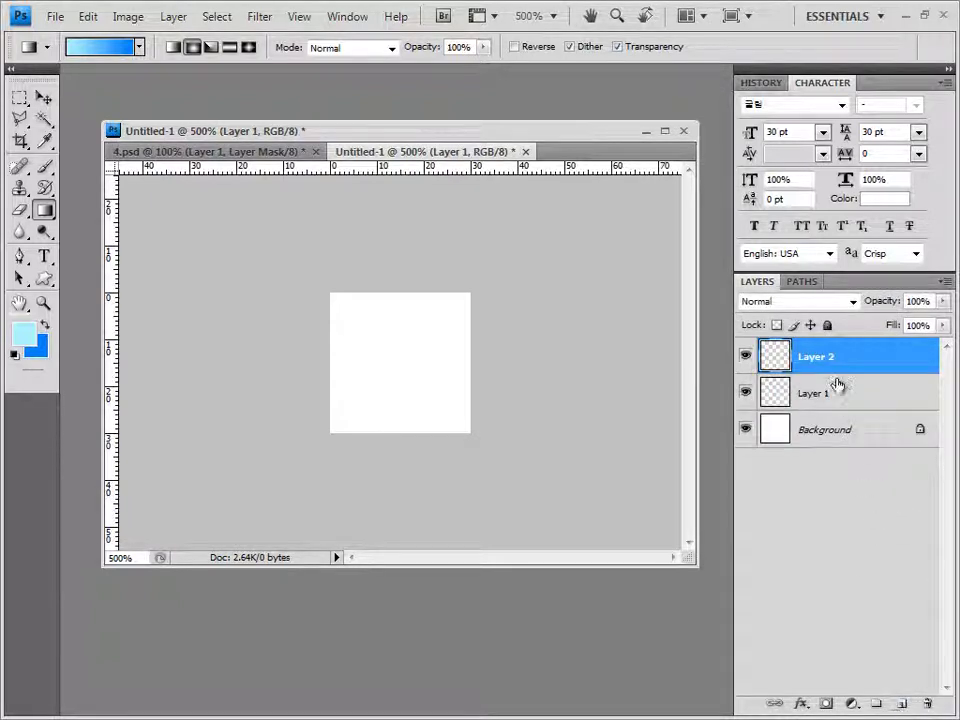
pyautogui.moveTo(837, 358); pyautogui.dragTo(927, 705)
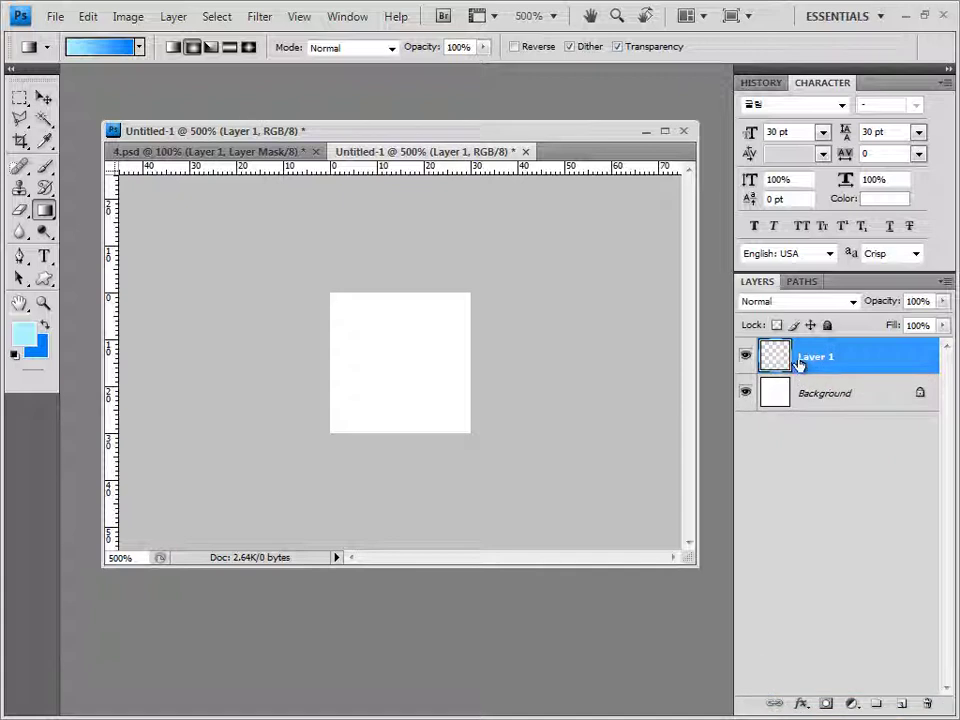
pyautogui.click(745, 394)
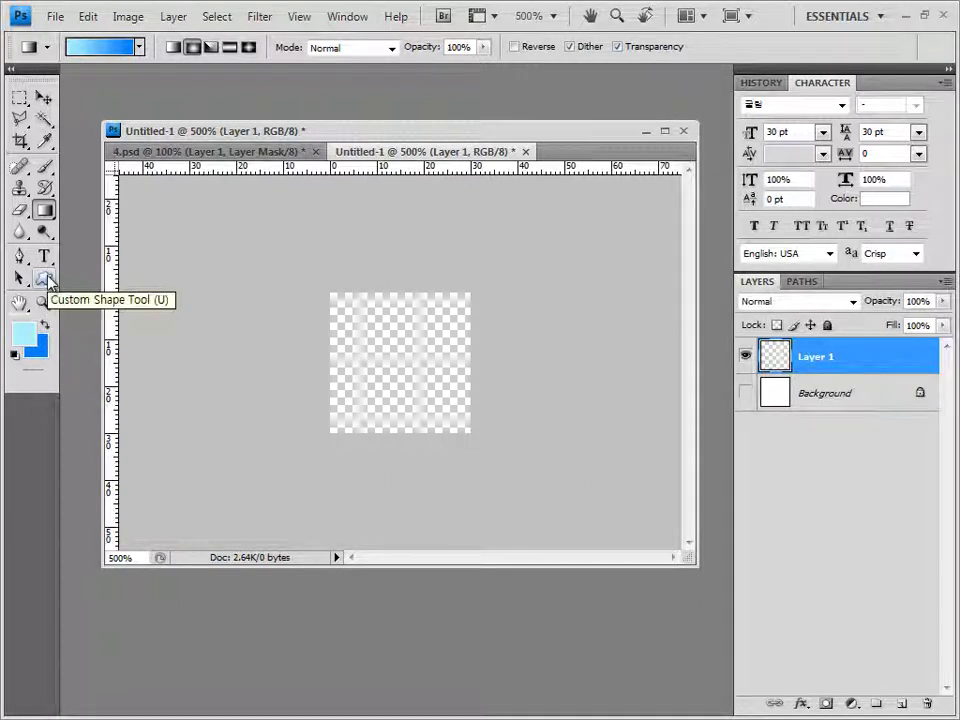
# - Set the Custom Shape tool to Fill pixels, replace the current shapes with the Web set and choose the globe grid shape
pyautogui.click(45, 280)
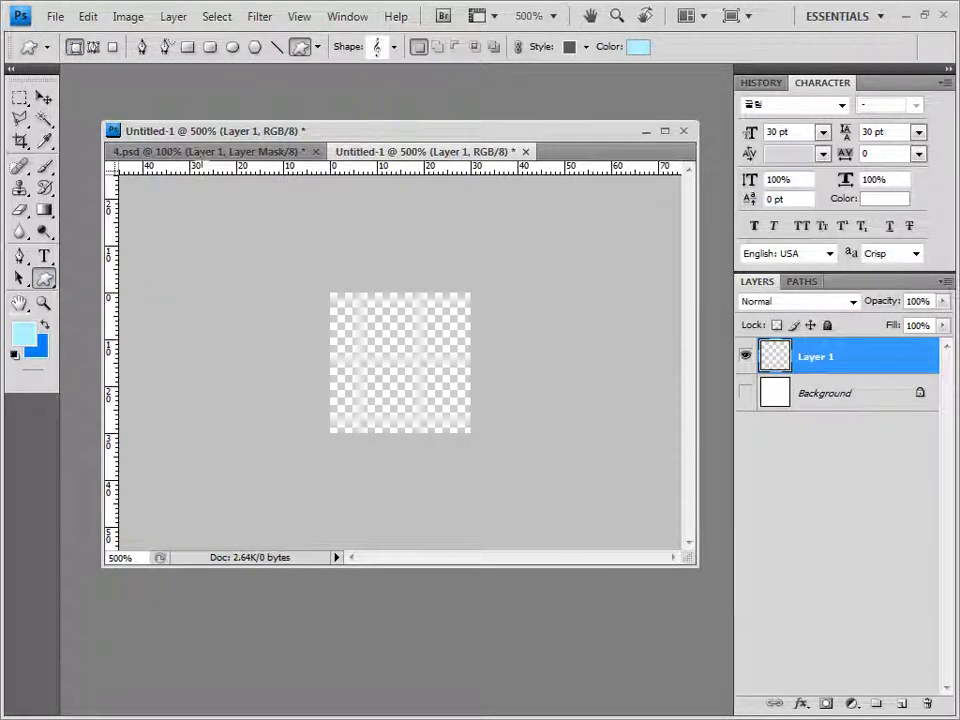
pyautogui.click(112, 47)
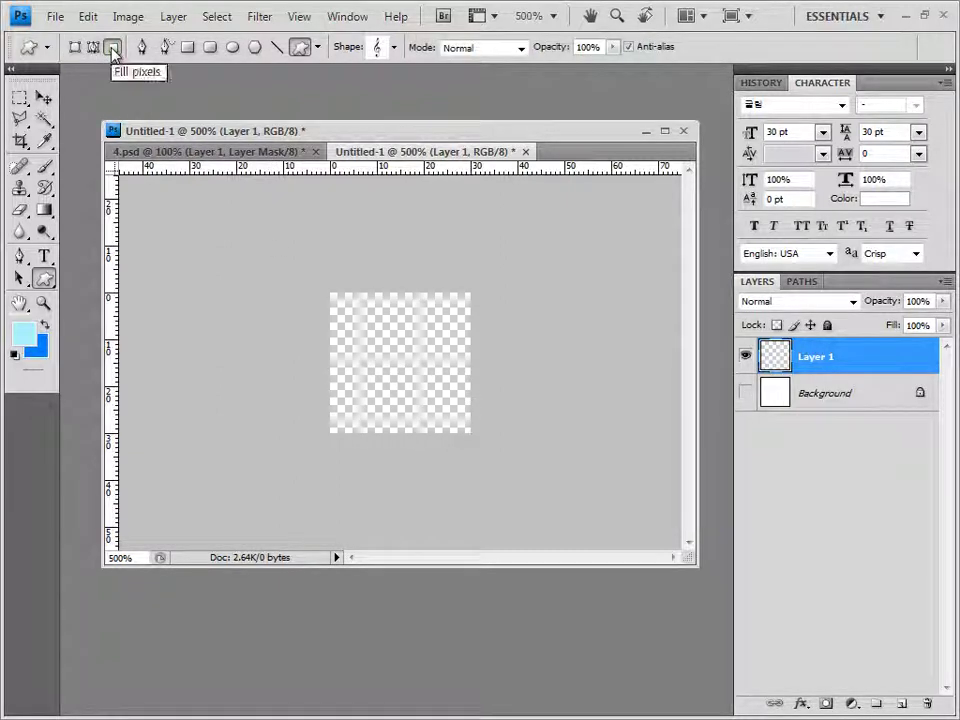
pyautogui.click(394, 48)
pyautogui.click(484, 78)
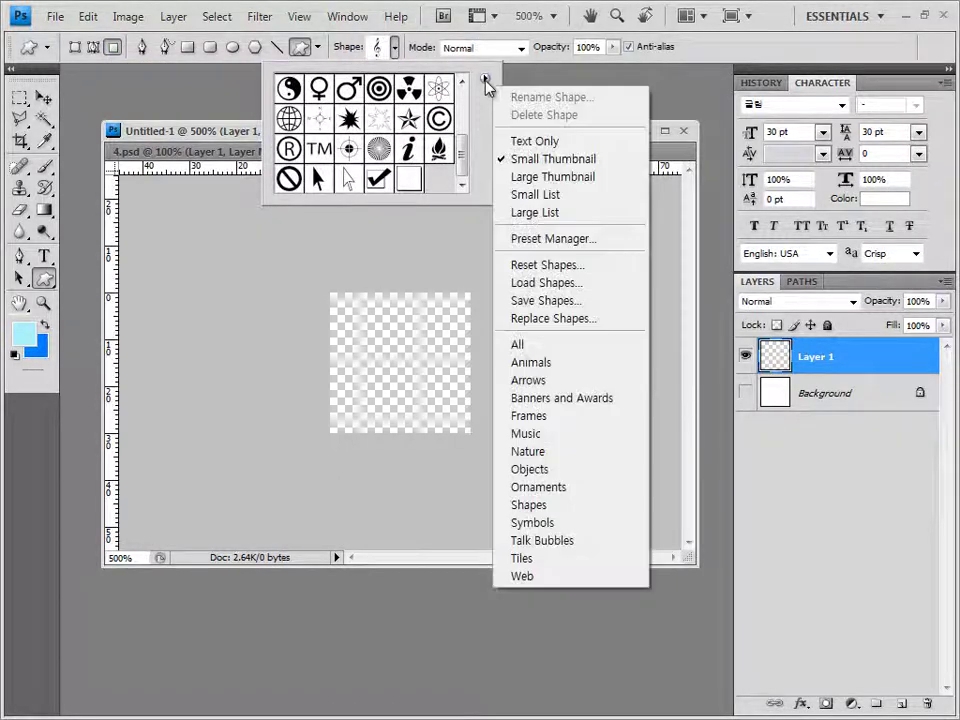
pyautogui.click(540, 577)
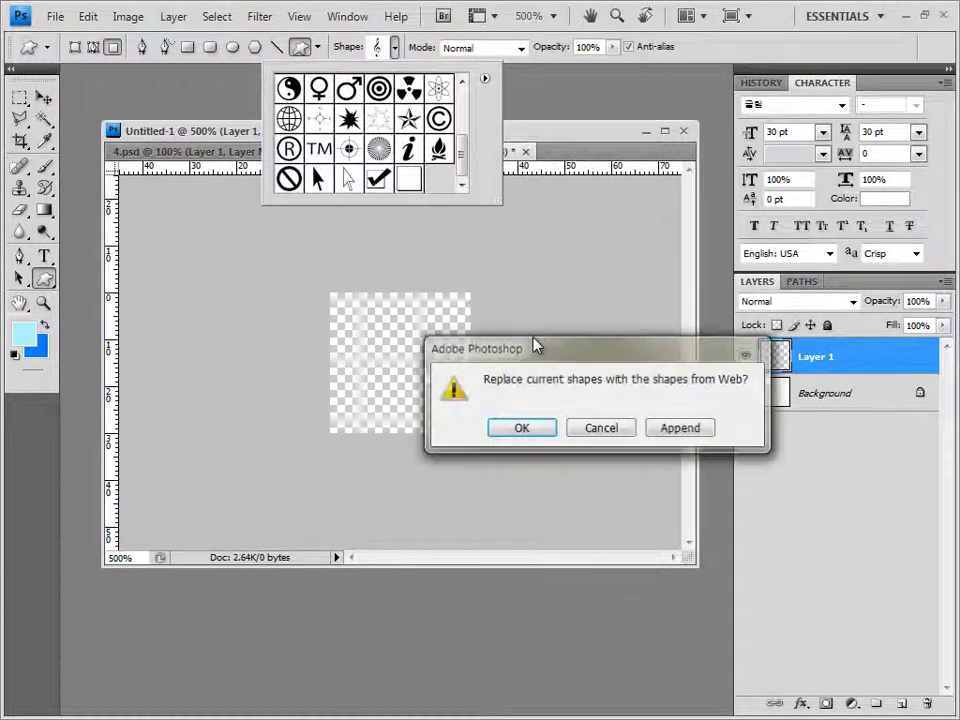
pyautogui.click(541, 432)
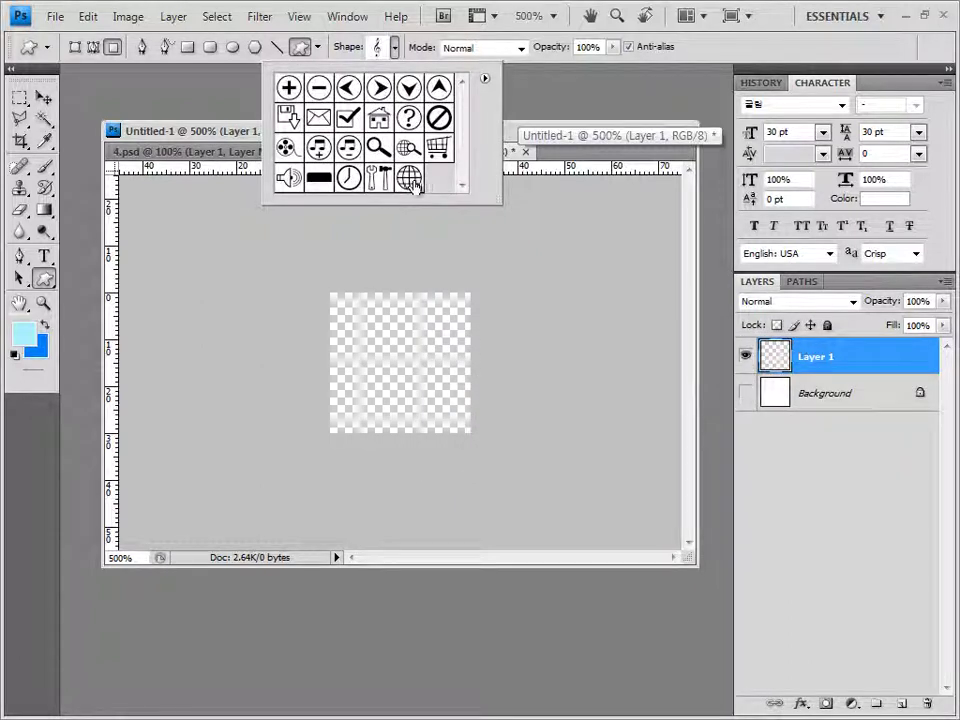
pyautogui.click(412, 182)
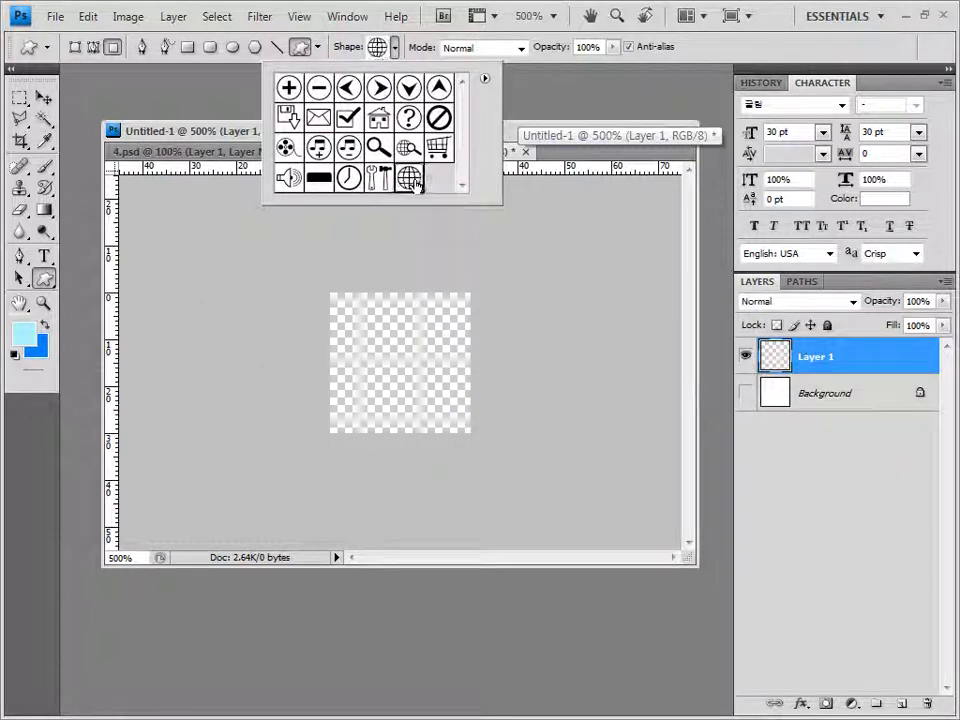
pyautogui.click(519, 163)
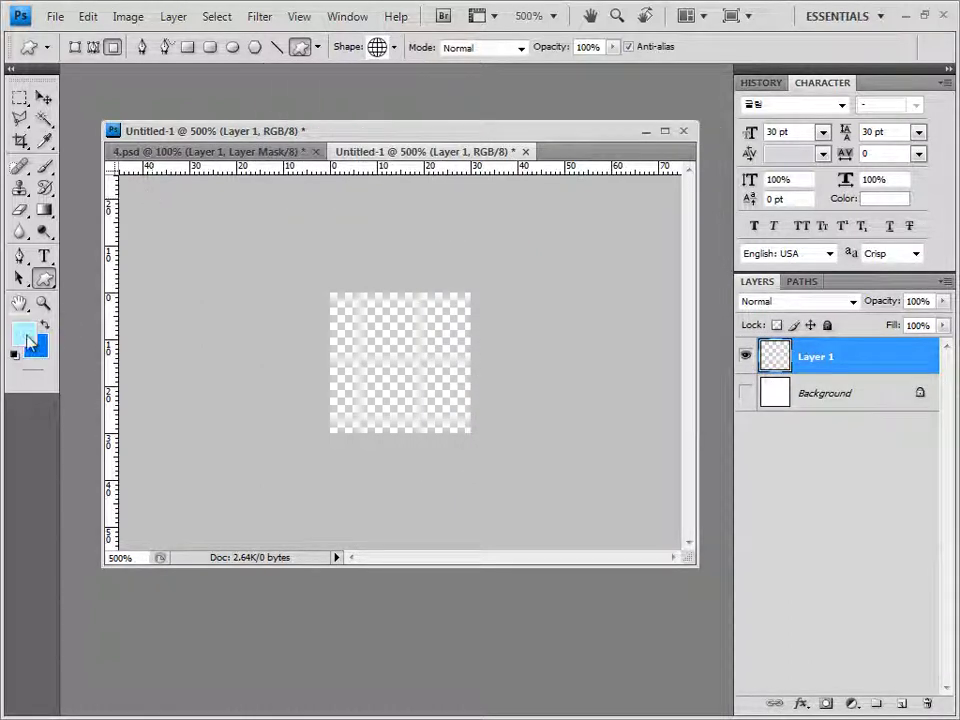
# - Set the foreground color to white (ffffff) and draw the globe about 25 pixels wide, nearly filling the small canvas
pyautogui.click(24, 334)
pyautogui.moveTo(560, 212); pyautogui.dragTo(531, 214)
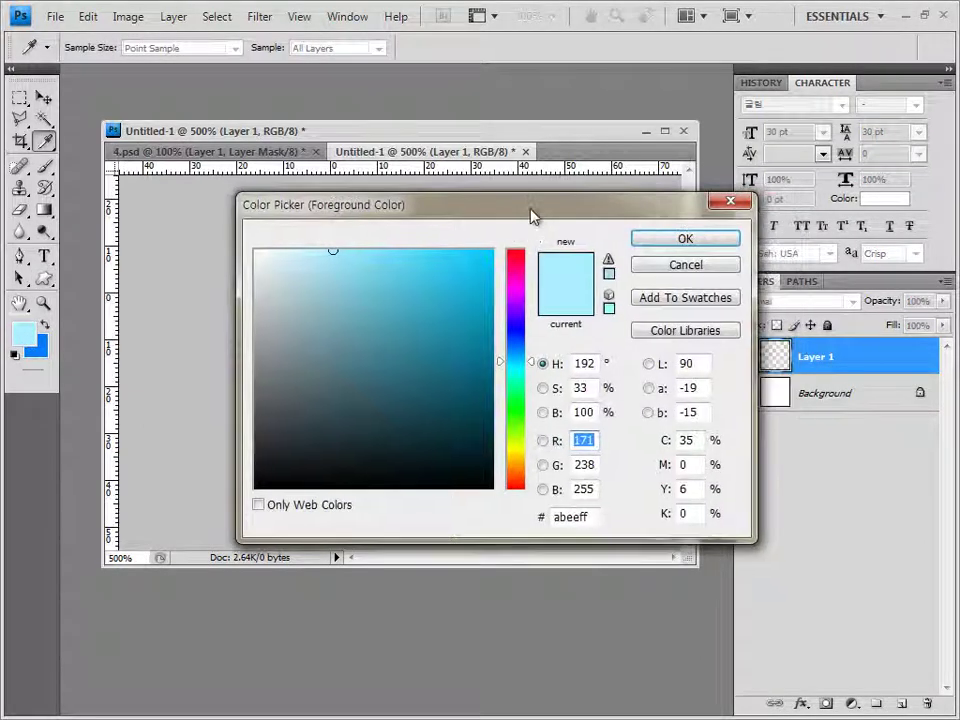
pyautogui.click(183, 202)
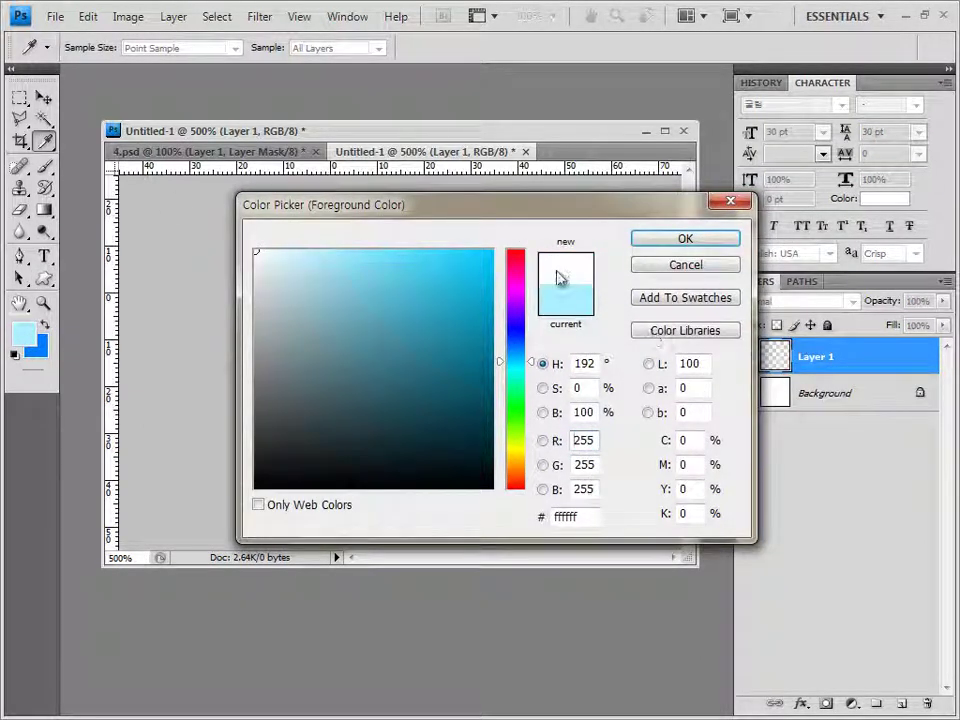
pyautogui.click(583, 441)
pyautogui.click(578, 517)
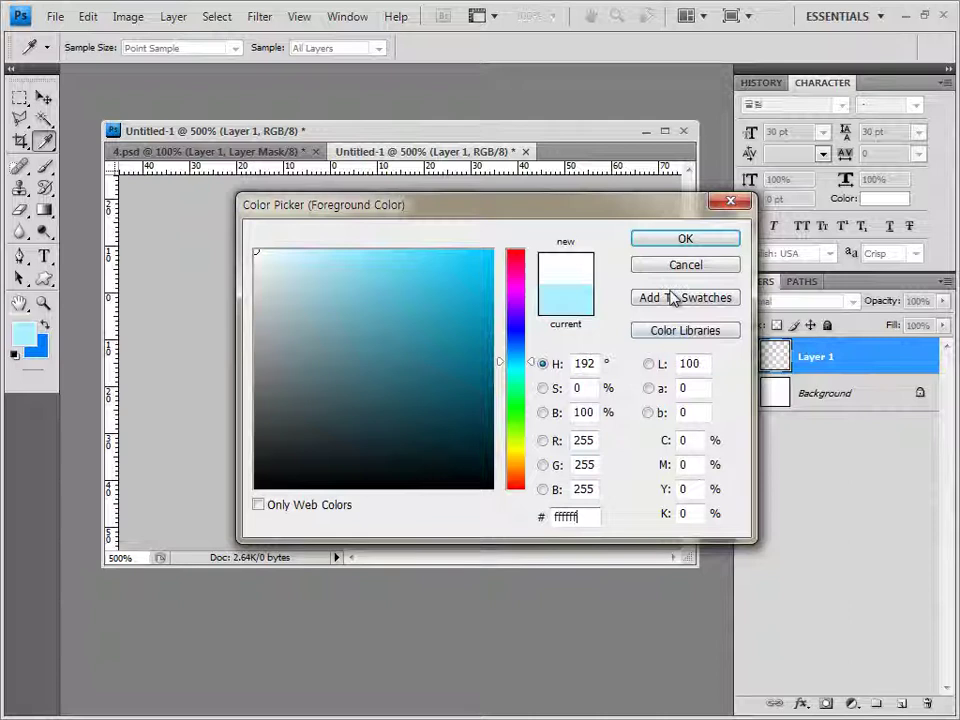
pyautogui.click(686, 242)
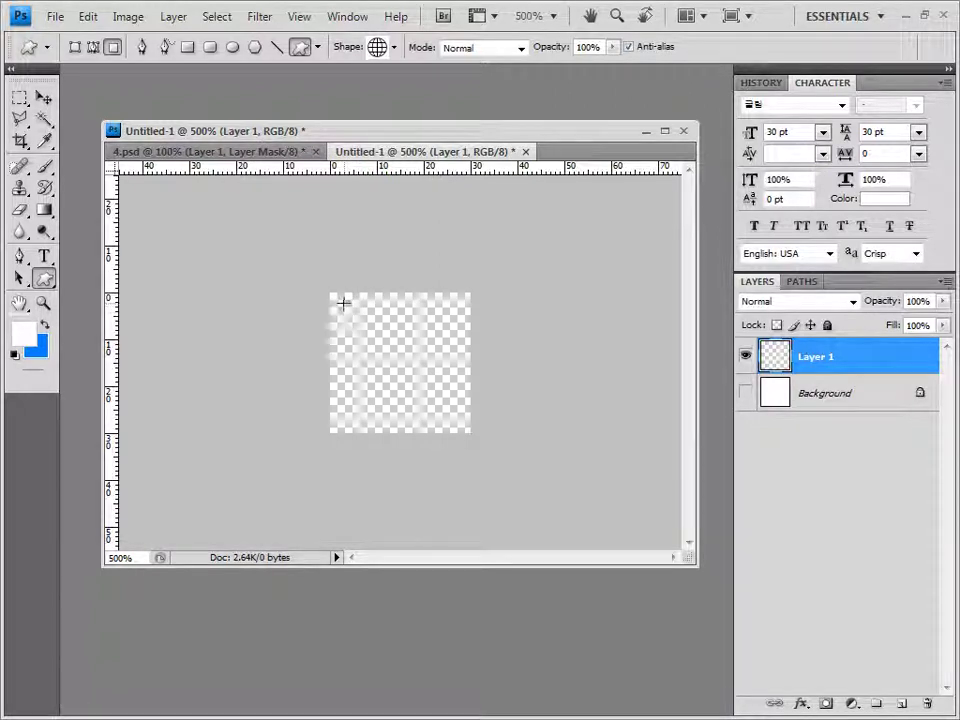
pyautogui.moveTo(343, 303); pyautogui.dragTo(460, 426)
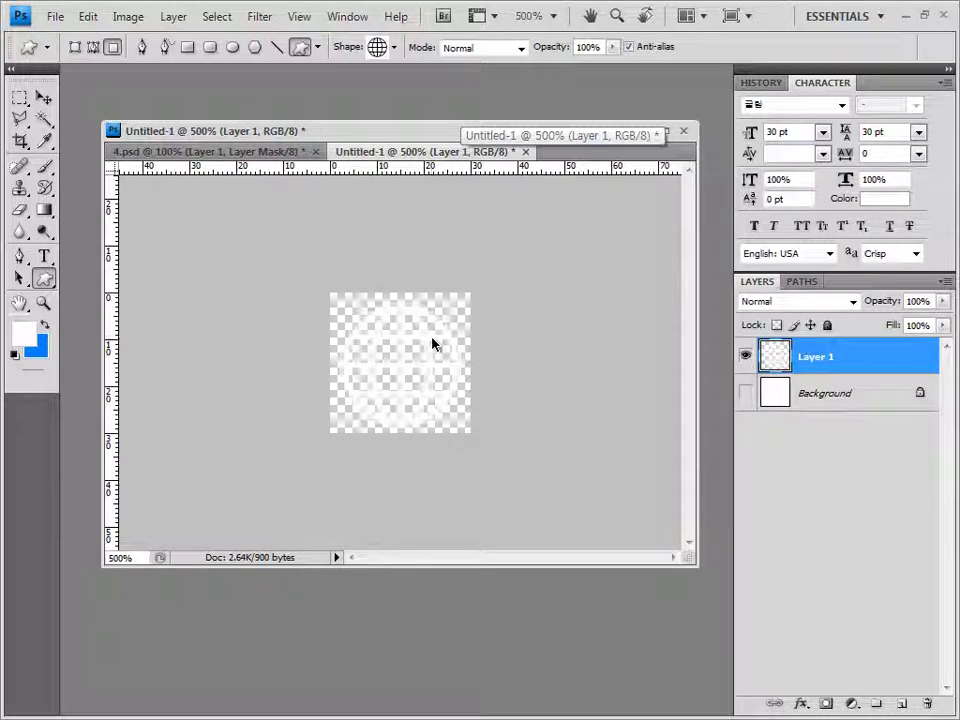
# - Define the globe image as a pattern named www and close the small document without saving it
pyautogui.hotkey('ctrl', '1')
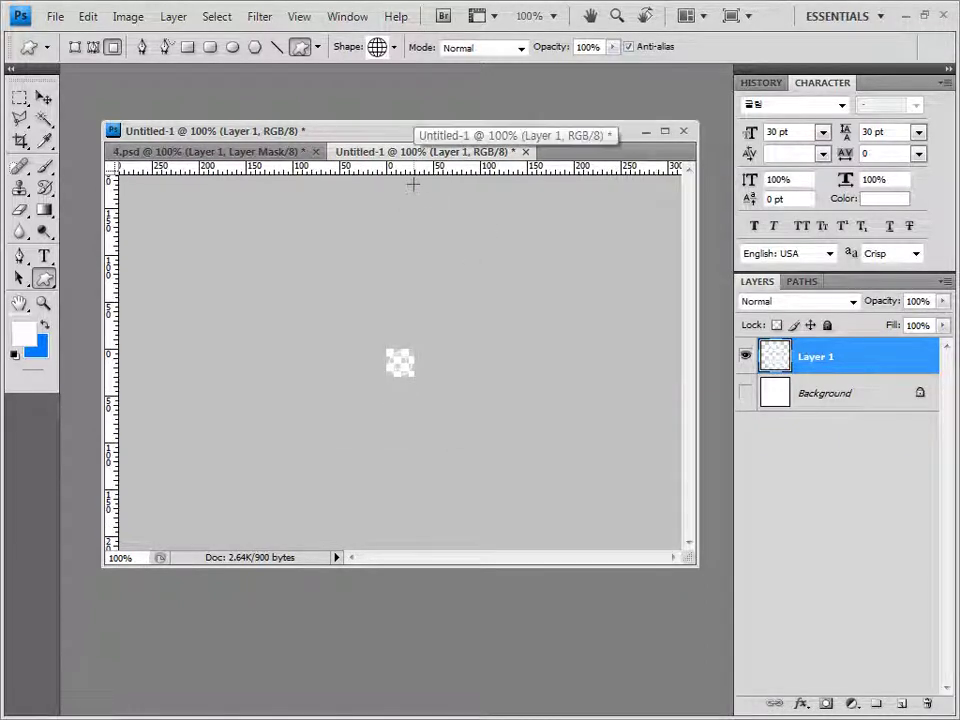
pyautogui.click(88, 16)
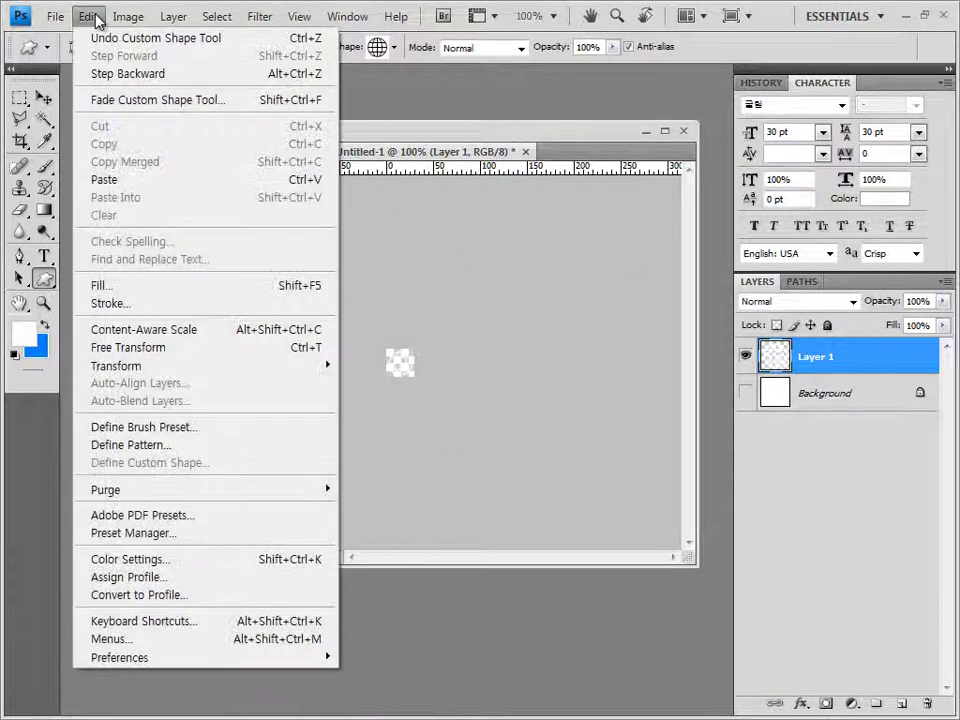
pyautogui.click(158, 447)
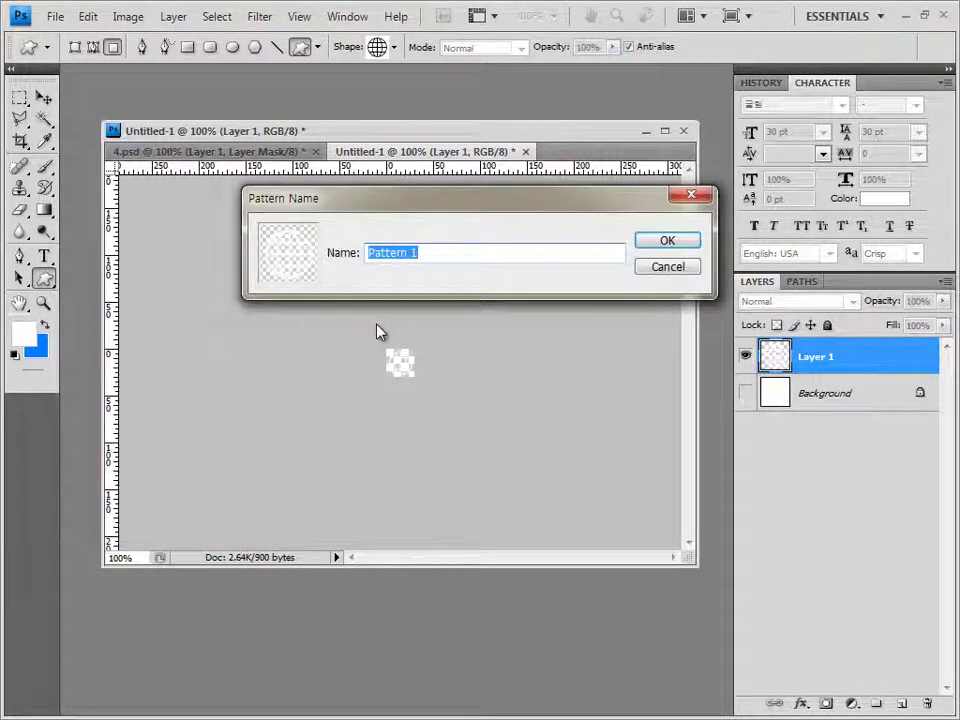
pyautogui.write('www')
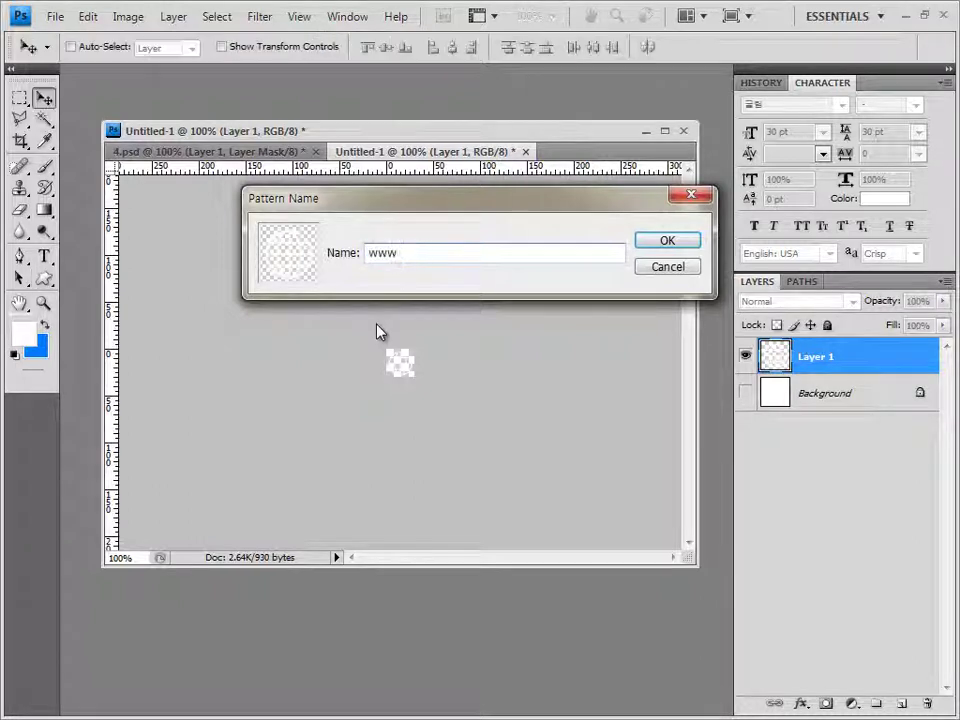
pyautogui.click(667, 241)
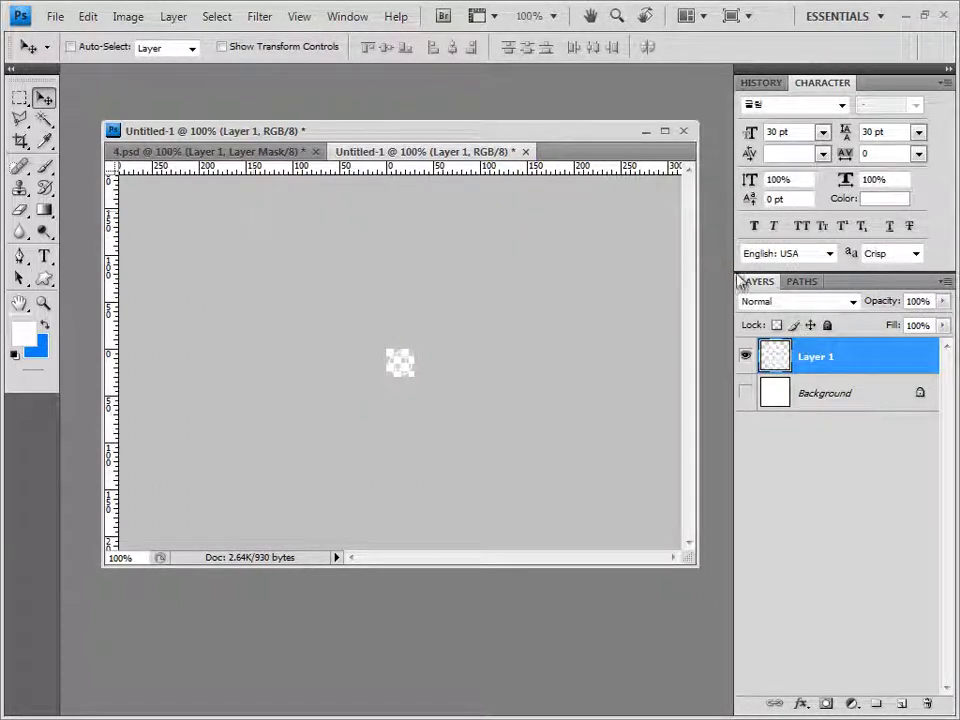
pyautogui.click(526, 152)
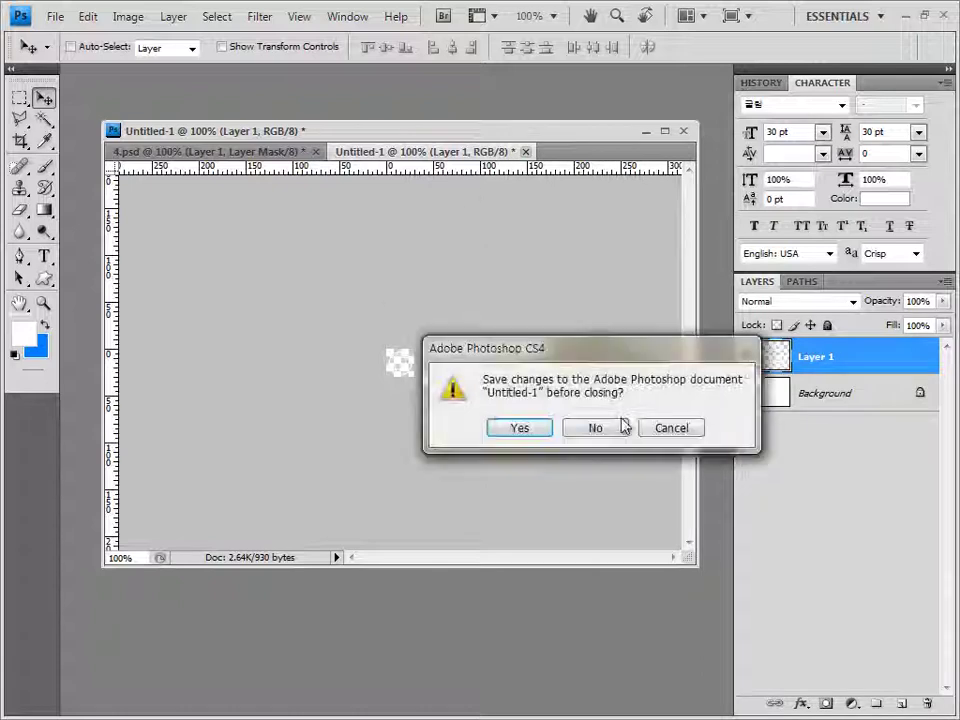
pyautogui.click(593, 426)
pyautogui.press('d')
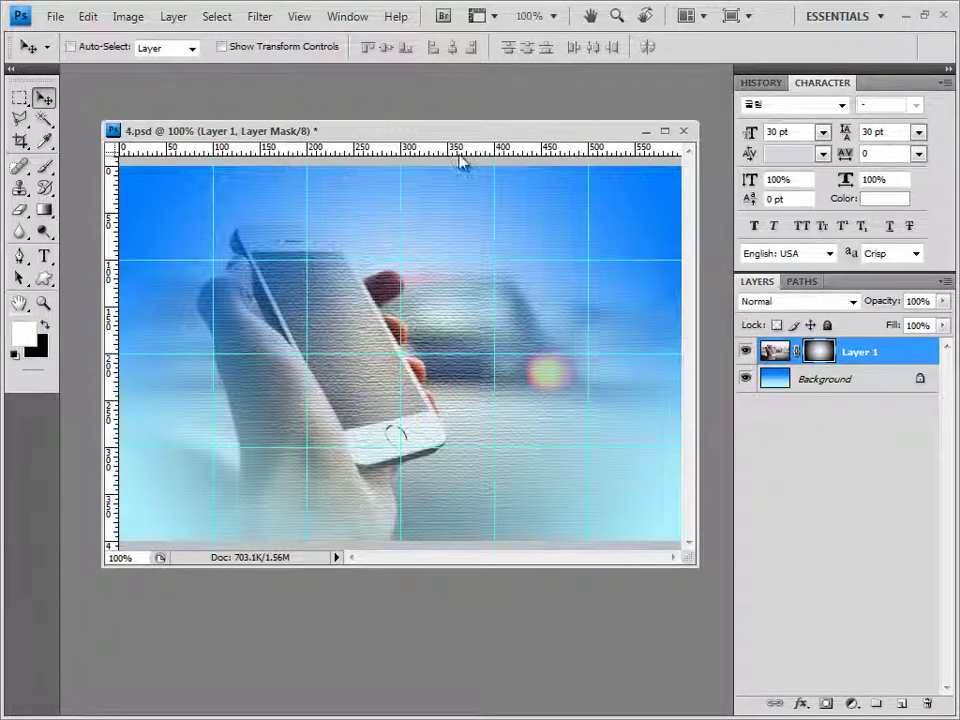
pyautogui.click(901, 705)
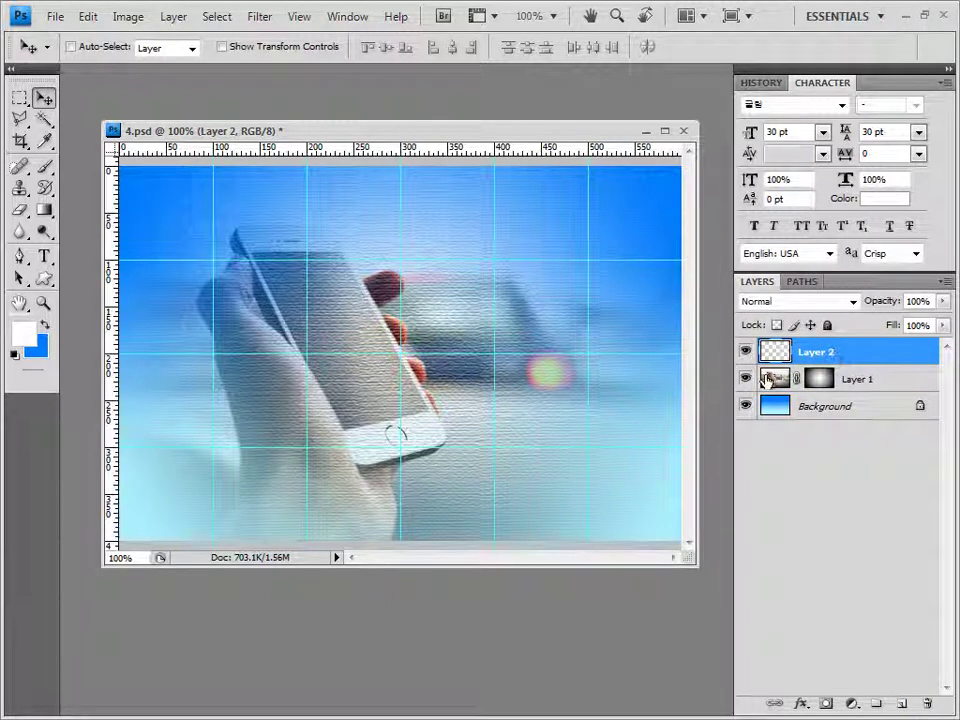
pyautogui.click(88, 17)
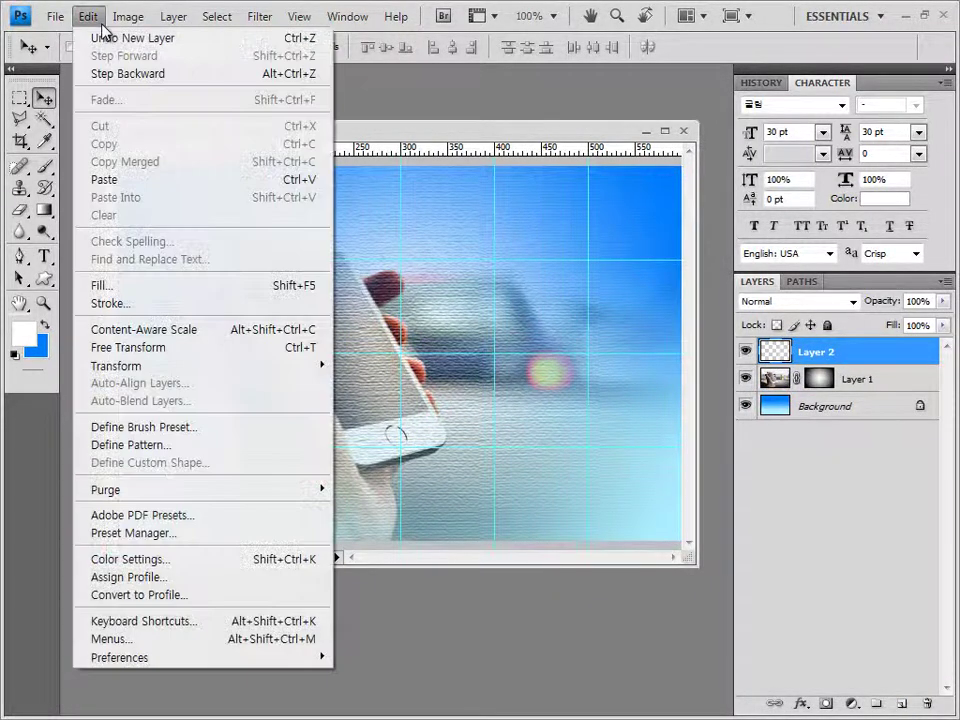
pyautogui.press('Escape')
pyautogui.press('i')
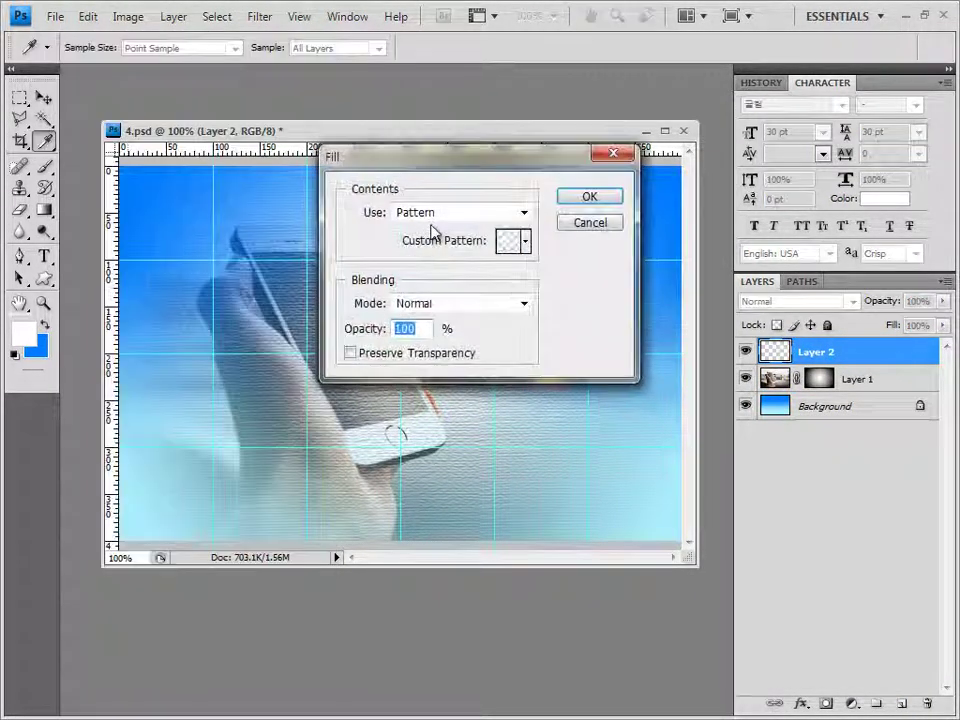
pyautogui.click(525, 242)
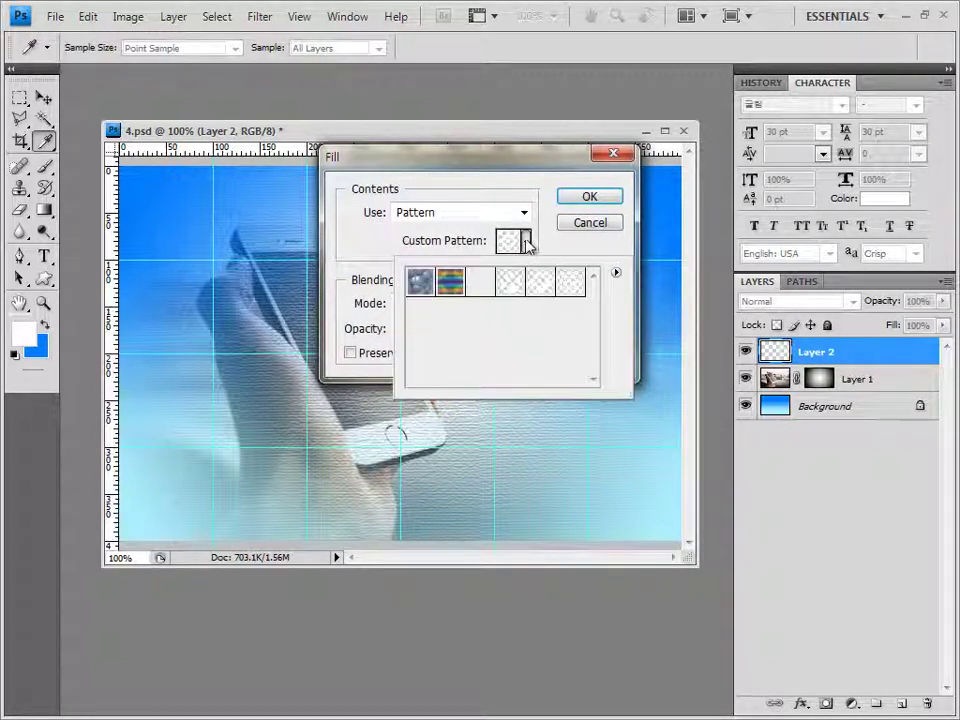
pyautogui.click(577, 287)
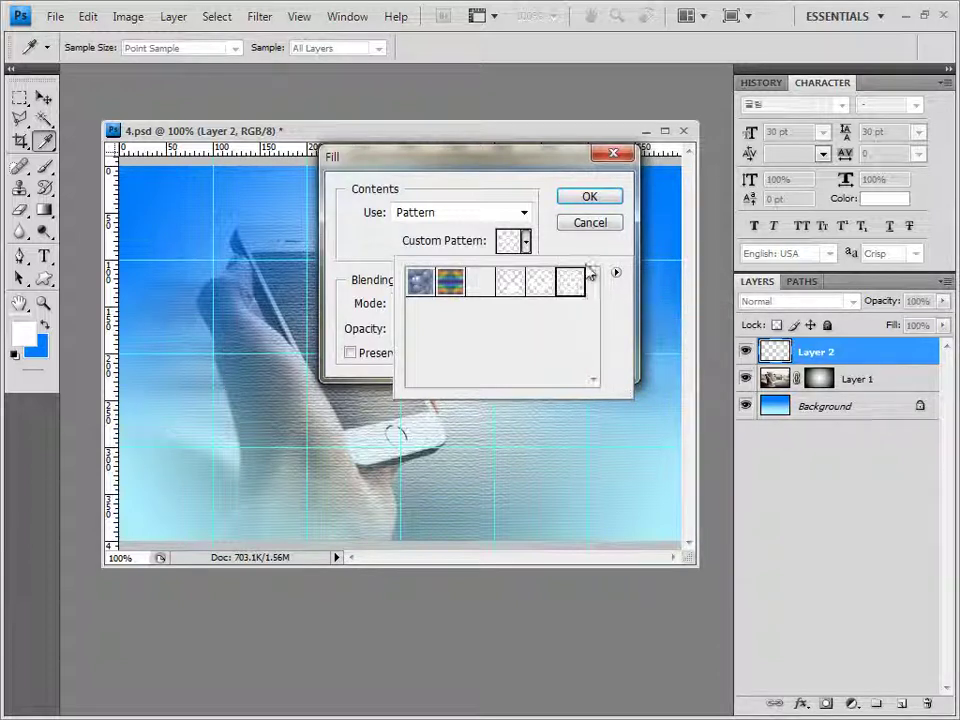
pyautogui.click(590, 197)
pyautogui.press('v')
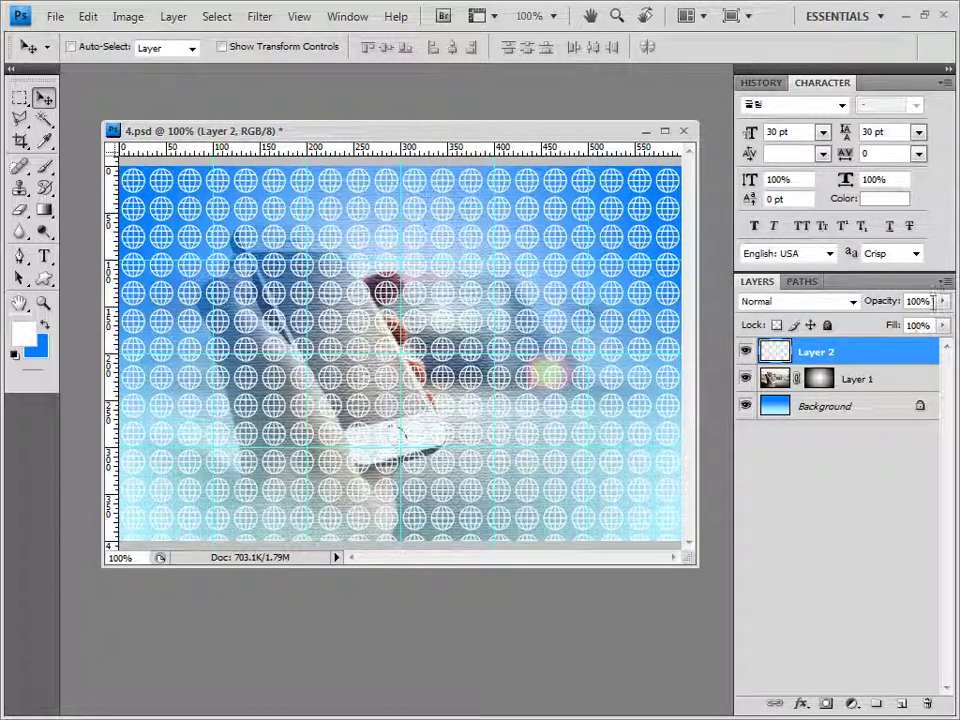
# - Set the opacity of the white globe pattern layer to 40%
pyautogui.hotkey('shift', 'Tab')
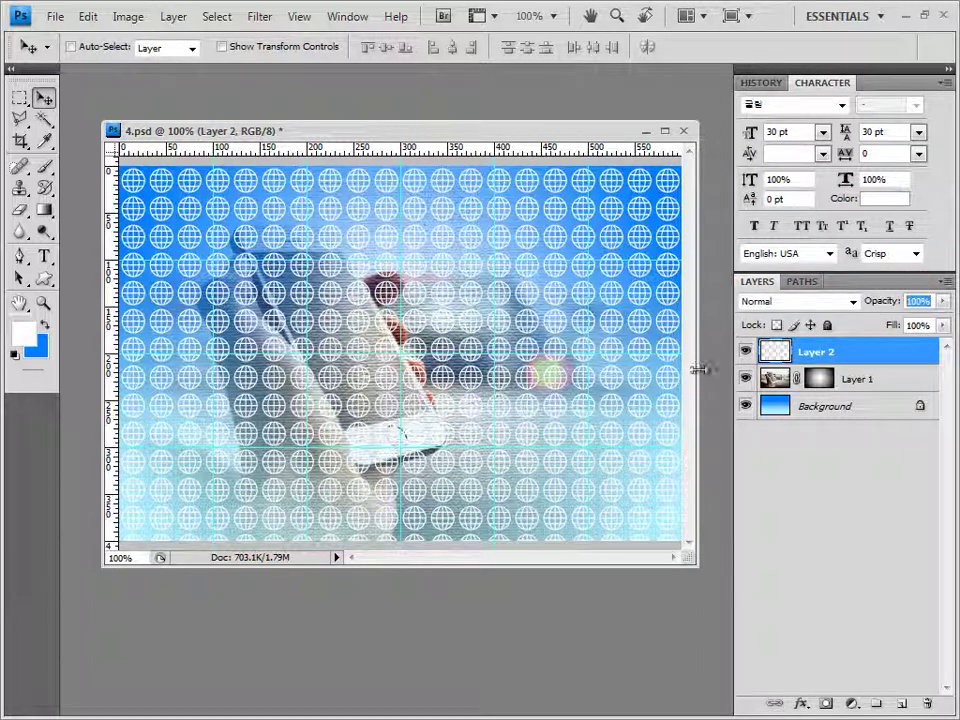
pyautogui.write('40')
pyautogui.press('Return')
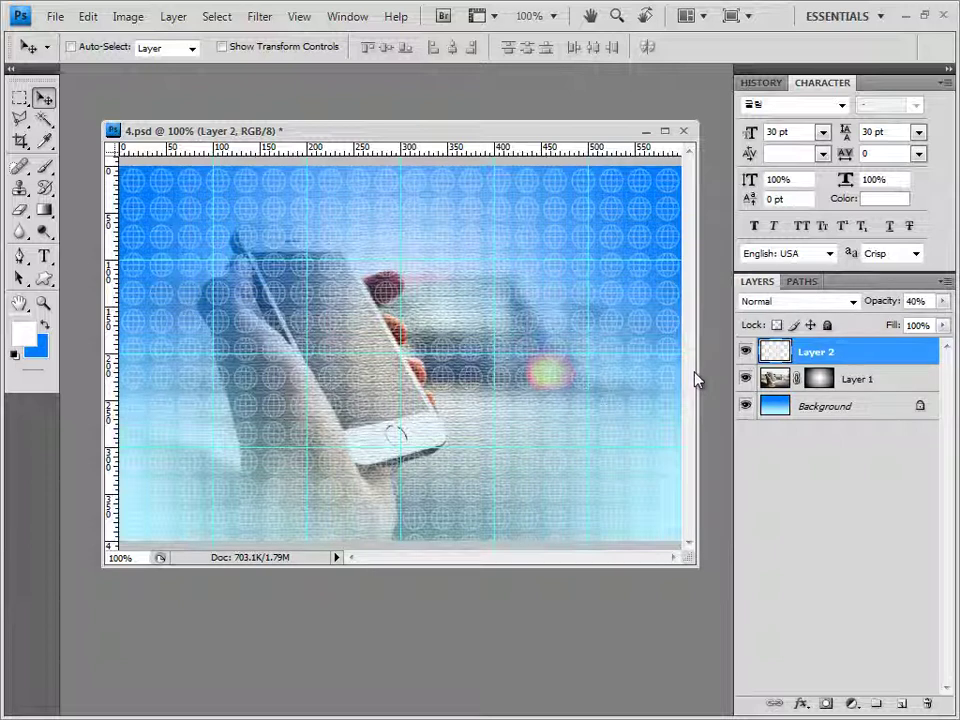
# - Draw a wavy-edged Pen shape layer with no style and color 001e4b over the canvas's right side, bulging inward from about 510 px across
pyautogui.click(22, 258)
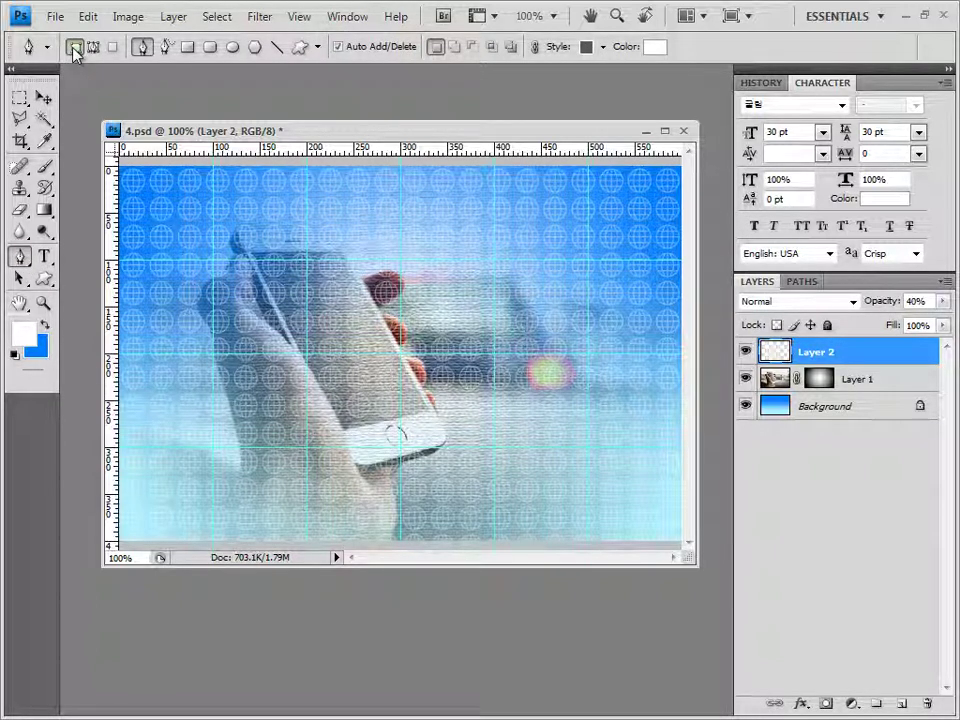
pyautogui.click(603, 47)
pyautogui.click(498, 87)
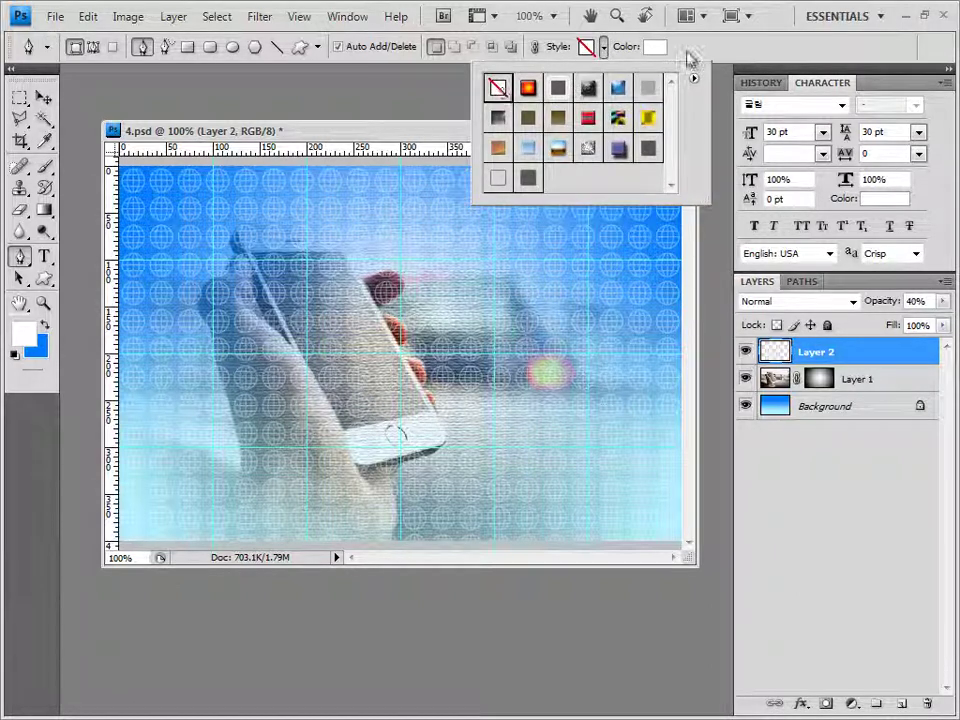
pyautogui.click(665, 50)
pyautogui.click(656, 48)
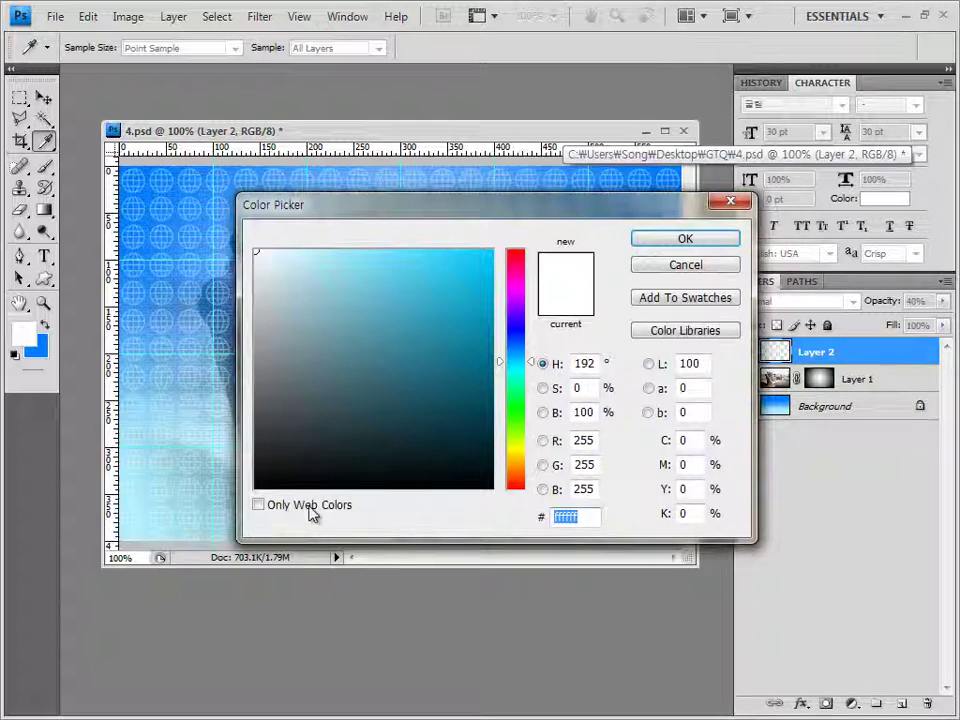
pyautogui.write('001')
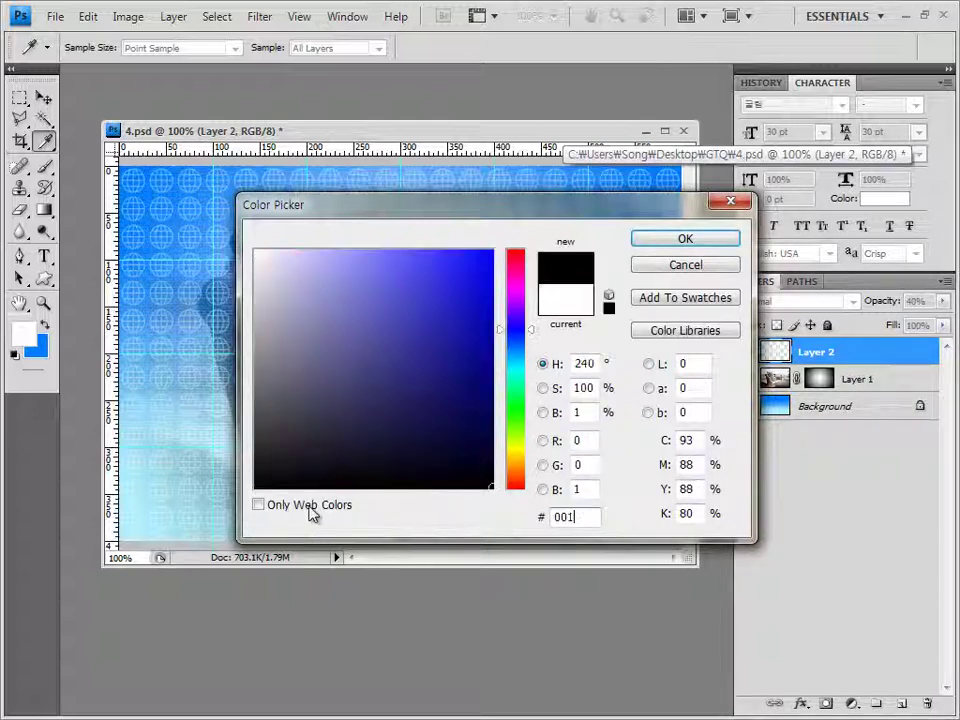
pyautogui.write('e4b')
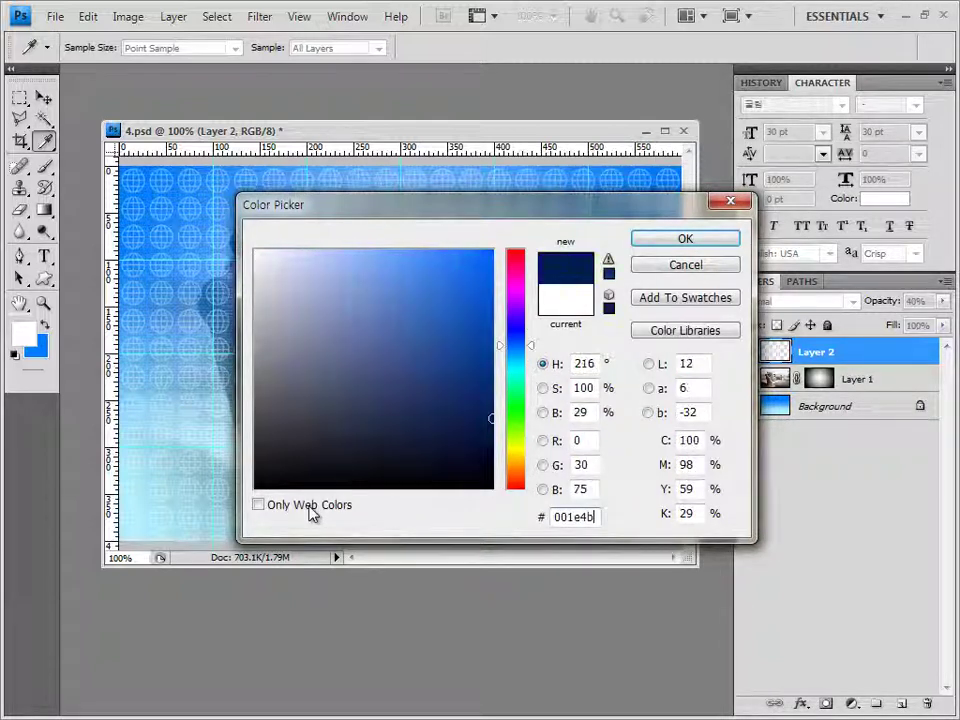
pyautogui.click(696, 242)
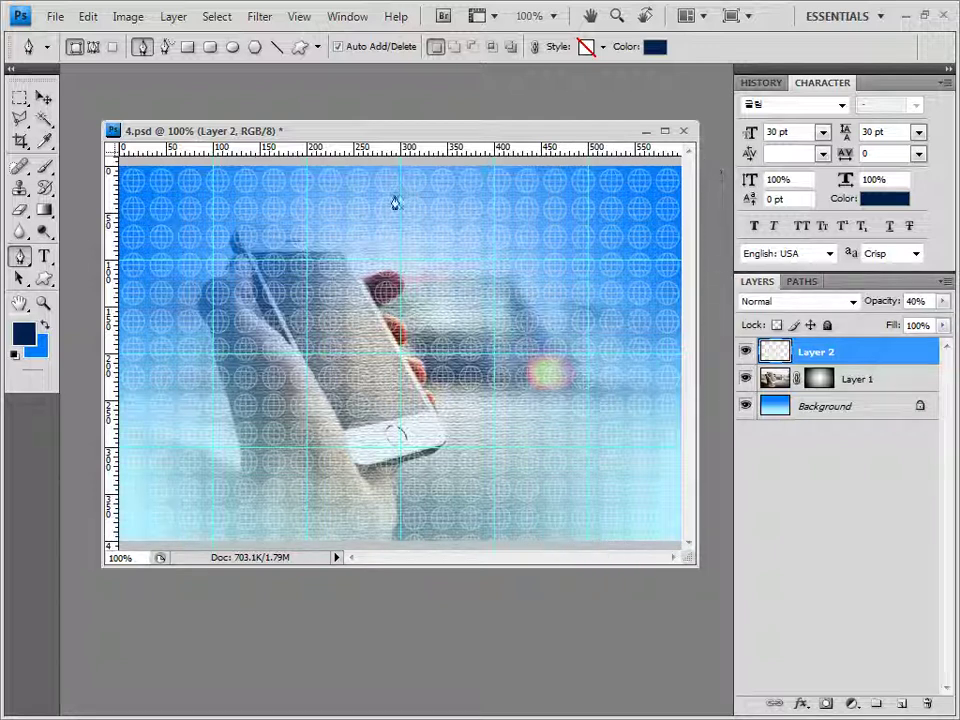
pyautogui.moveTo(697, 562)
pyautogui.mouseDown()
pyautogui.moveTo(714, 551)
pyautogui.moveTo(712, 560)
pyautogui.mouseUp()
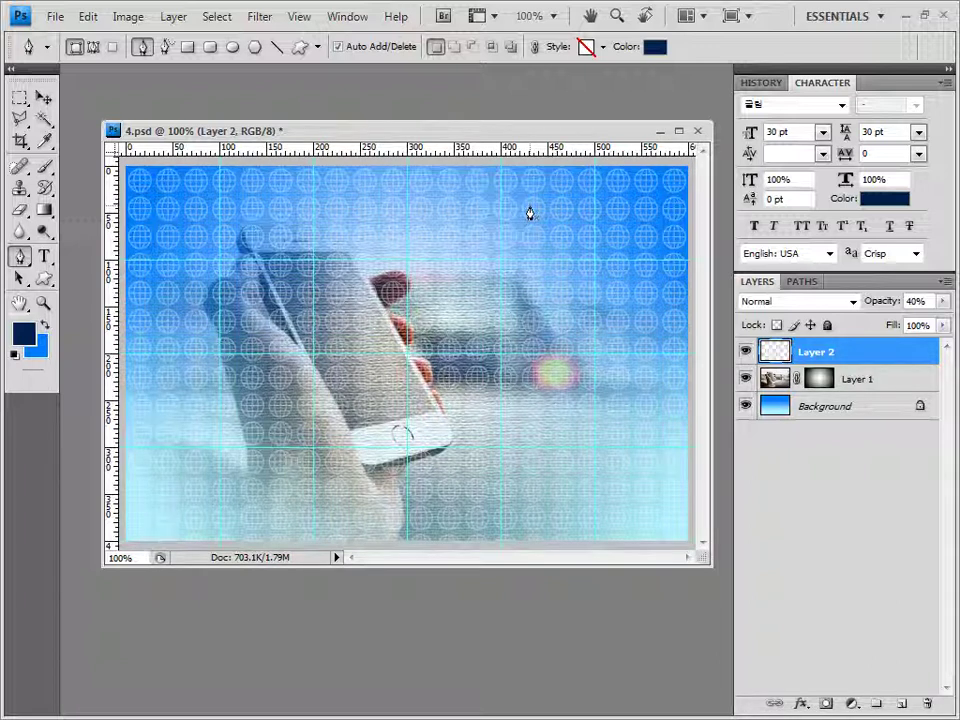
pyautogui.hotkey('ctrl', 'z')
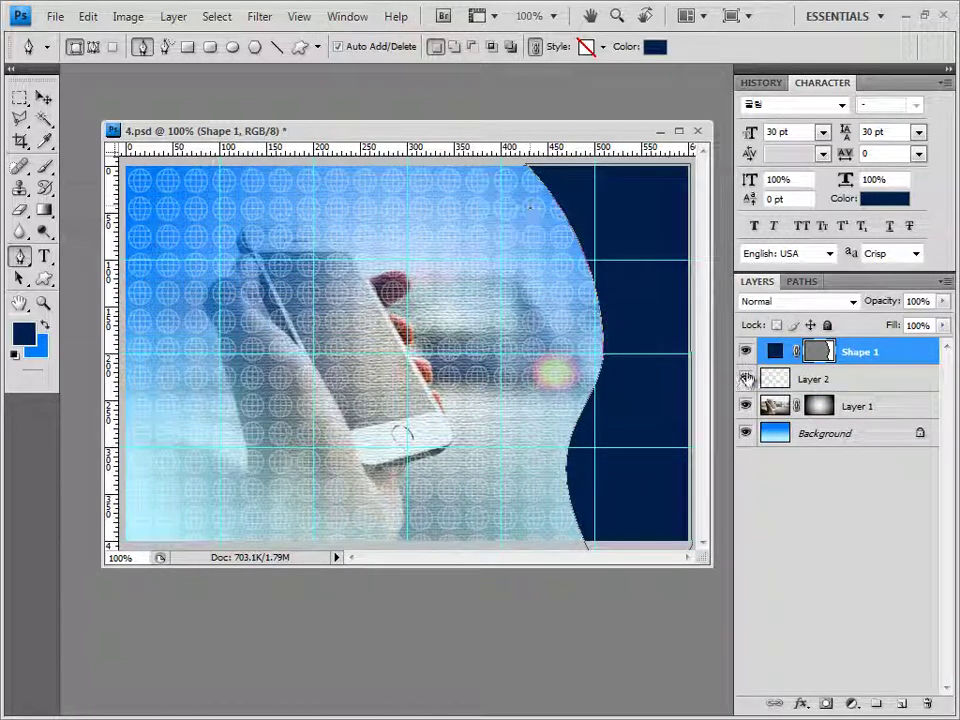
# - Apply Bevel and Emboss and Drop Shadow effects with default settings to the dark blue wavy shape
pyautogui.click(802, 703)
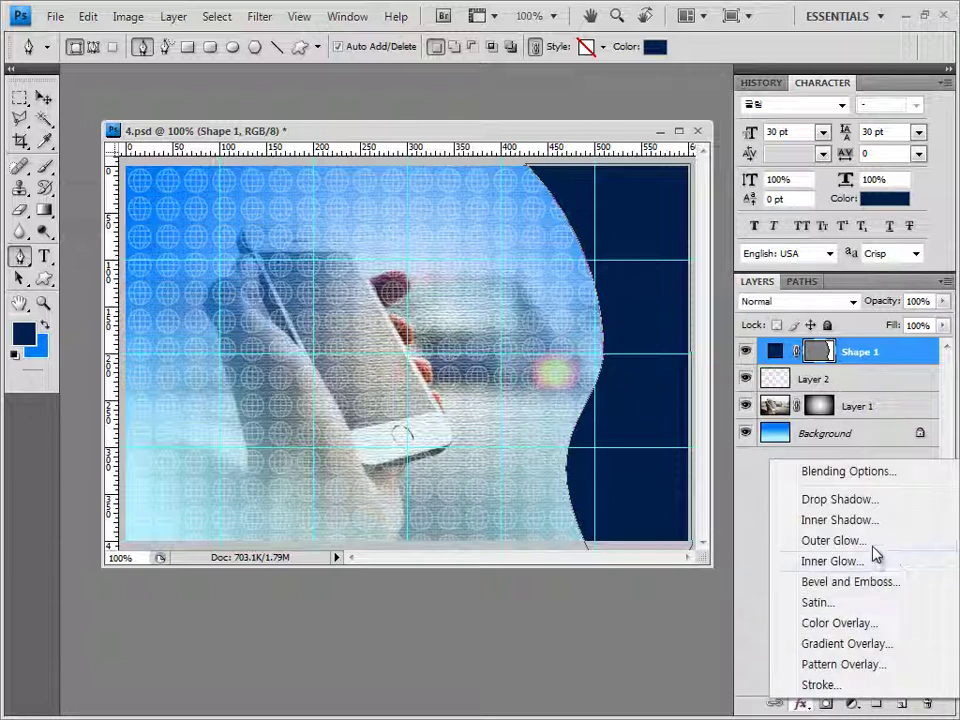
pyautogui.click(883, 582)
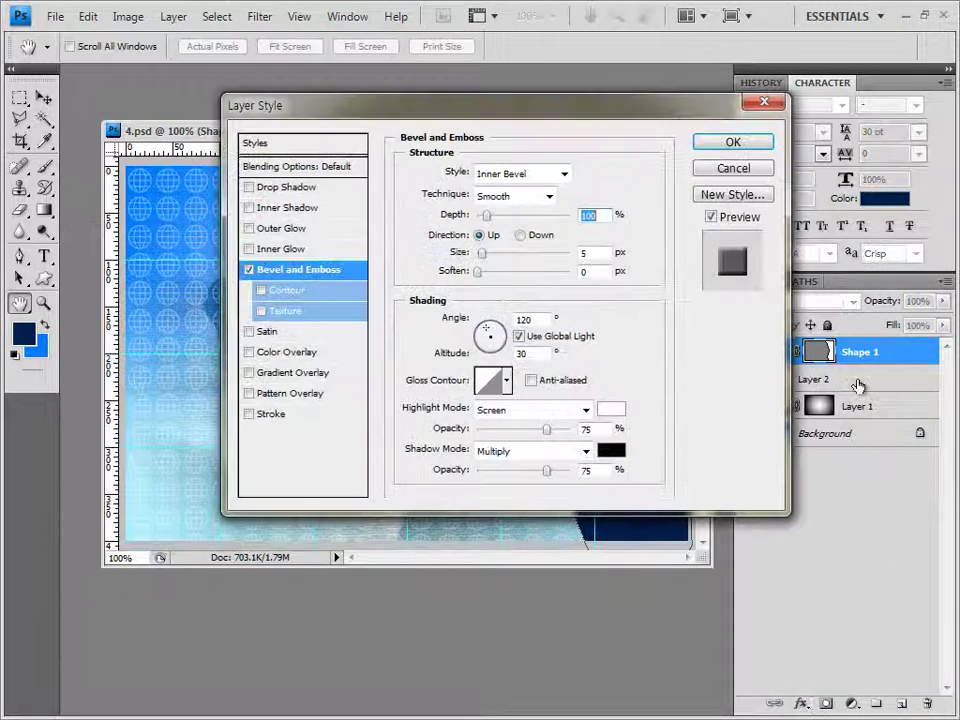
pyautogui.click(330, 187)
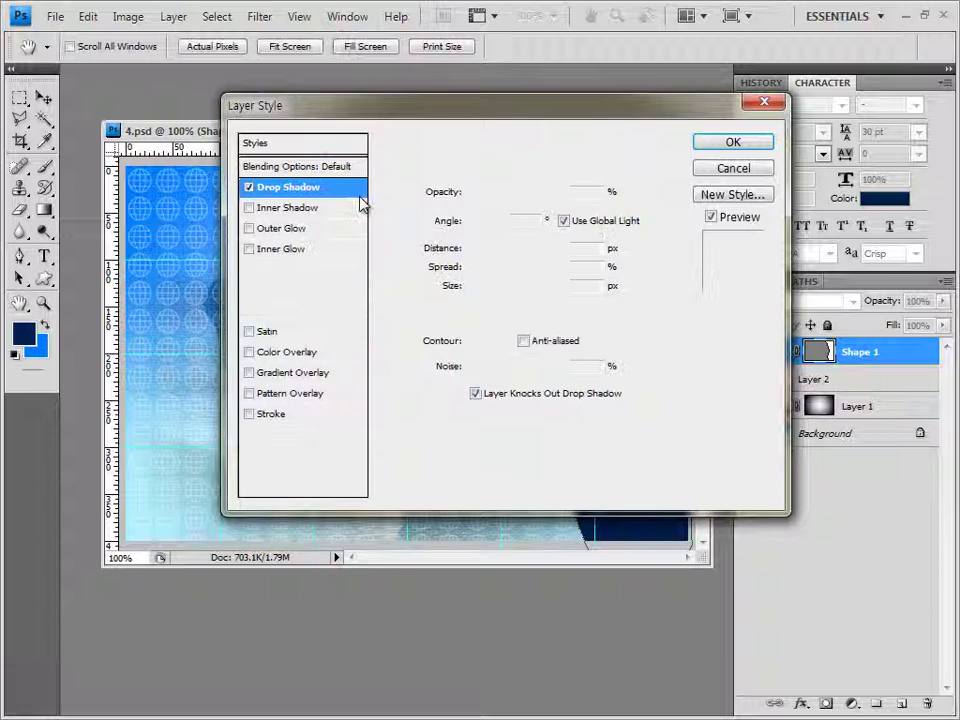
pyautogui.click(733, 143)
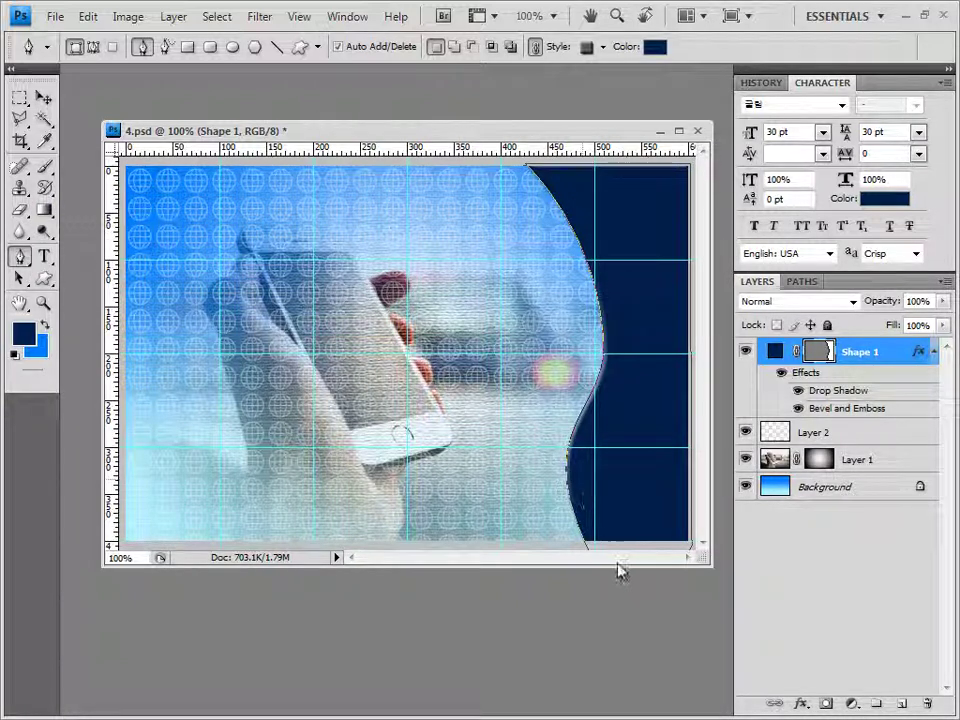
# - Duplicate the dark blue shape about 25 px to its right and delete the copy's layer effects
pyautogui.click(44, 99)
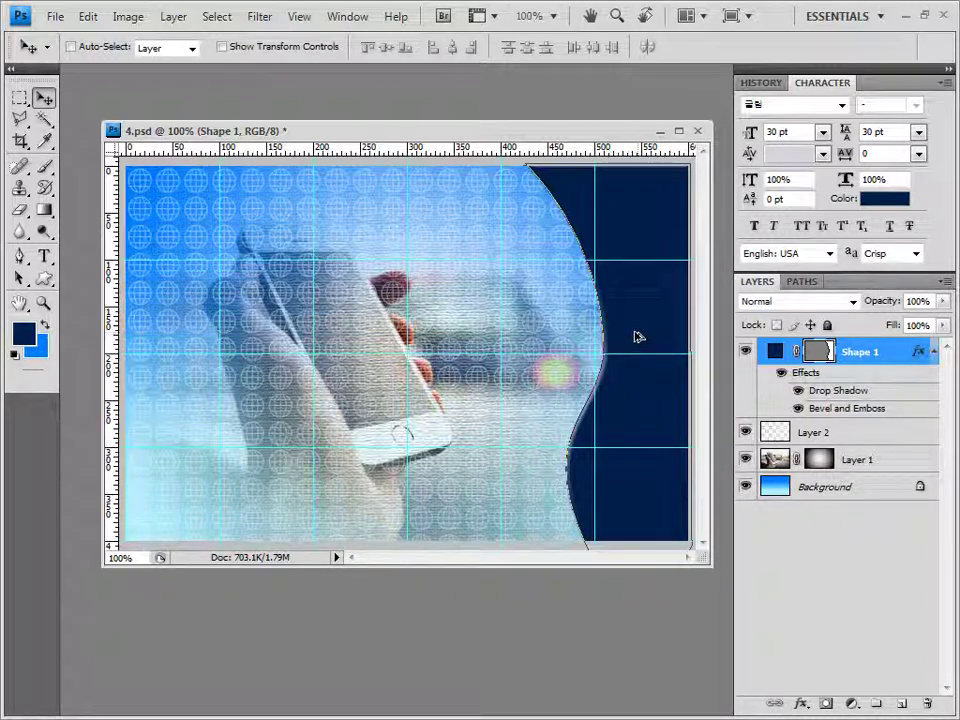
pyautogui.moveTo(628, 334); pyautogui.dragTo(651, 333)
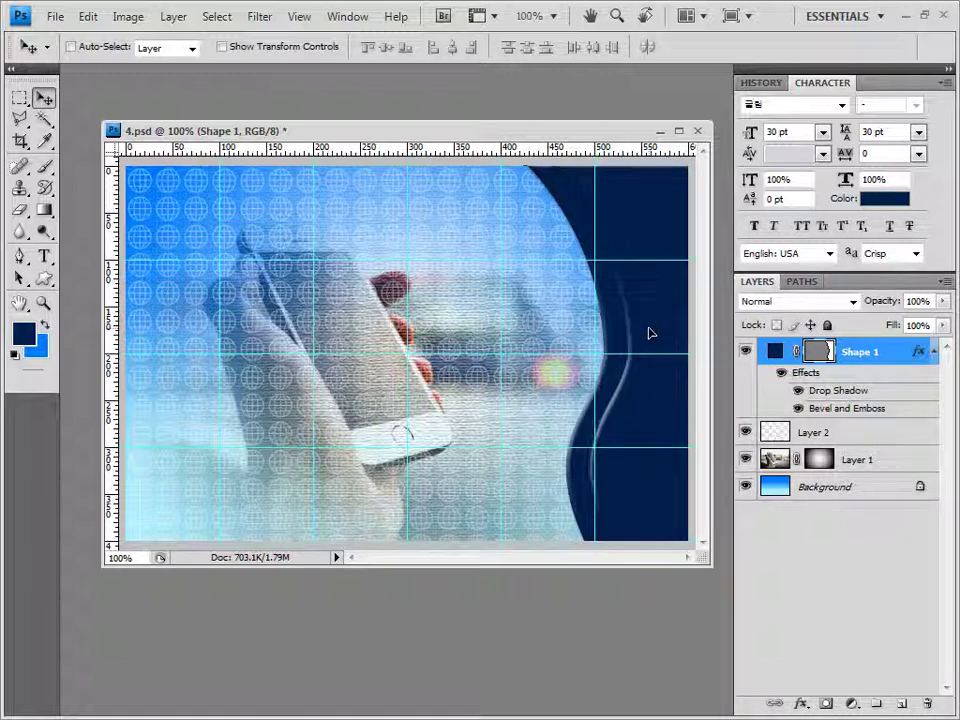
pyautogui.hotkey('ctrl', 'j')
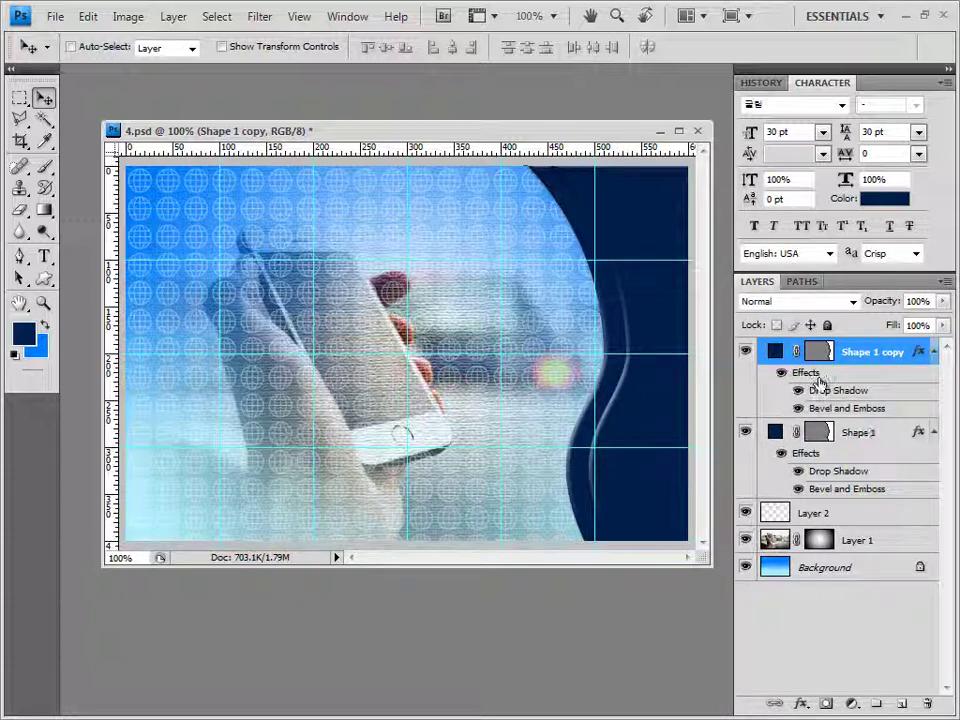
pyautogui.moveTo(818, 378); pyautogui.dragTo(928, 704)
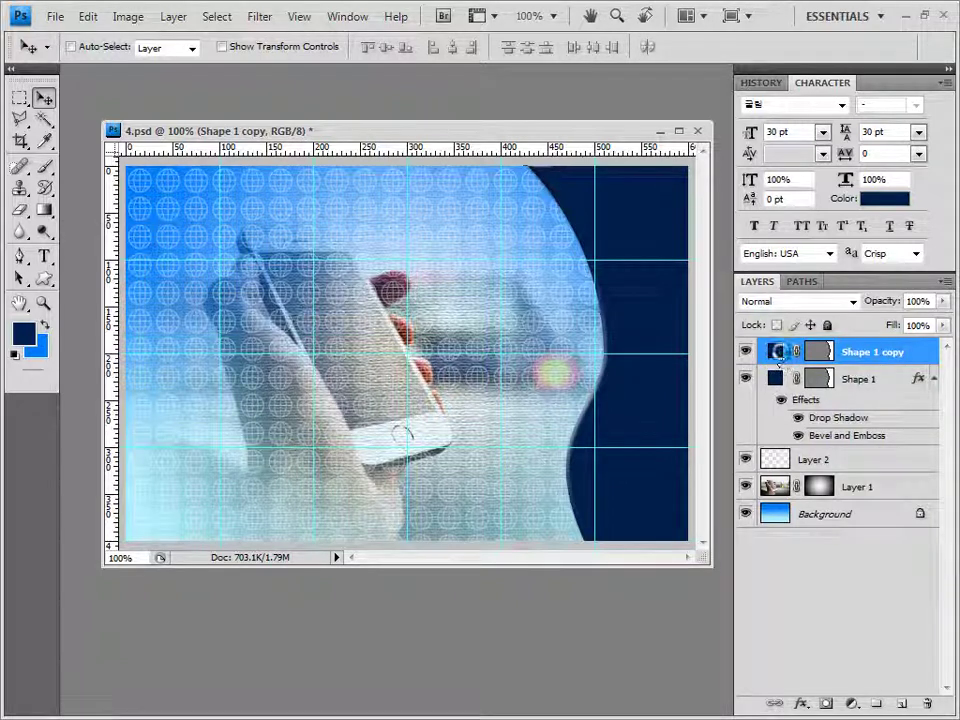
# - Set the shape copy's fill color to white (ffffff) and nudge the copy 2 px to the right
pyautogui.doubleClick(776, 354)
pyautogui.click(257, 252)
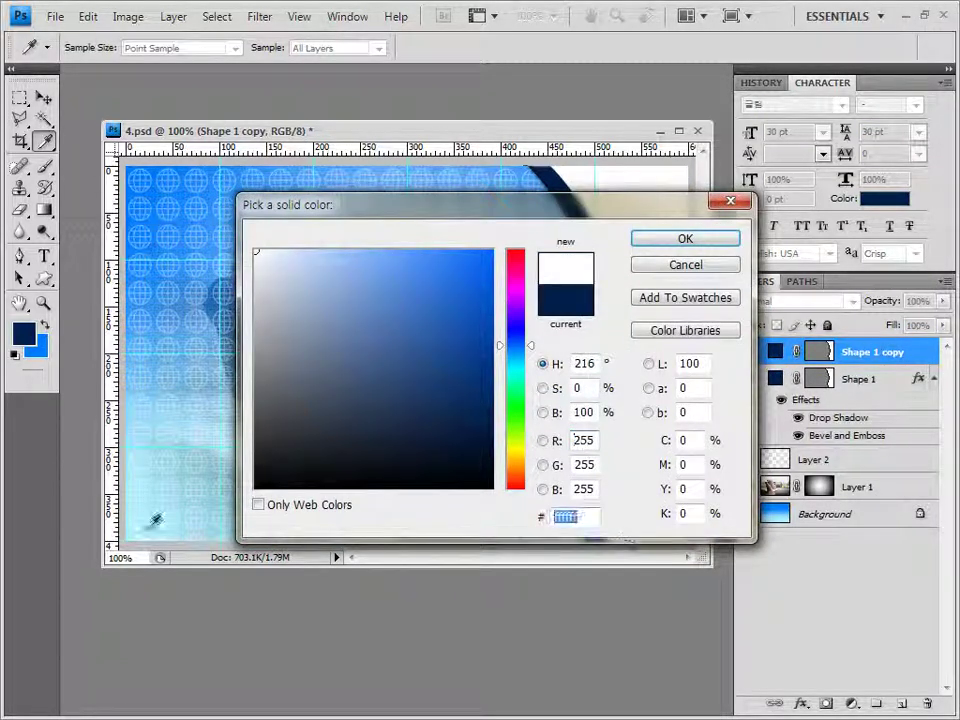
pyautogui.click(690, 240)
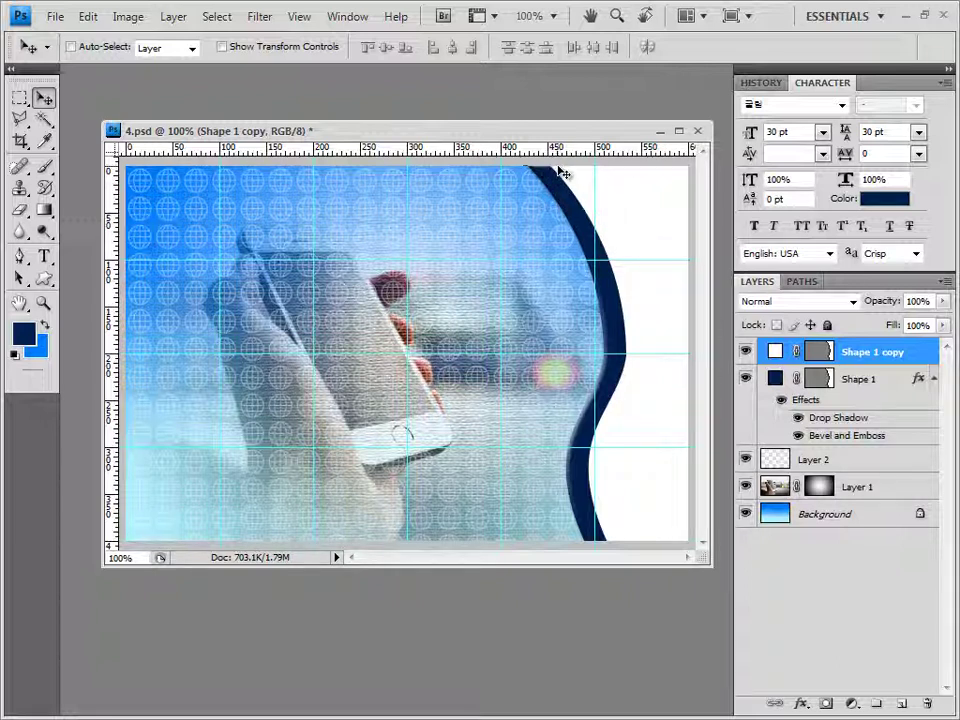
pyautogui.press('Right')
pyautogui.press('Right')
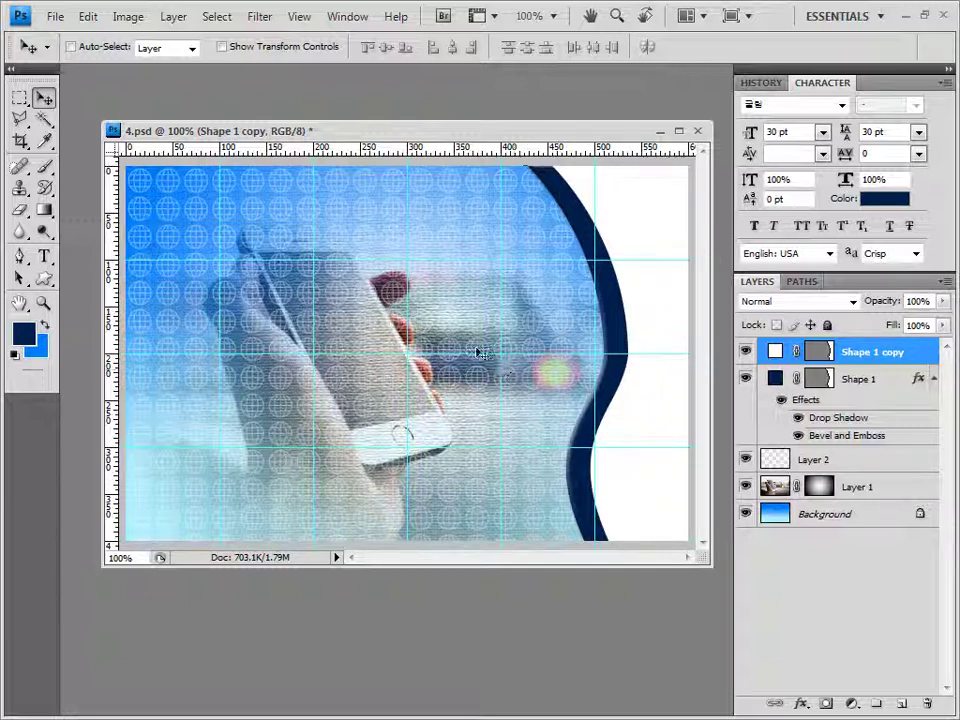
# - Open 1급-13.jpg from the 기출문제04 folder, copy the whole image and close the file
pyautogui.hotkey('alt', 'Tab')
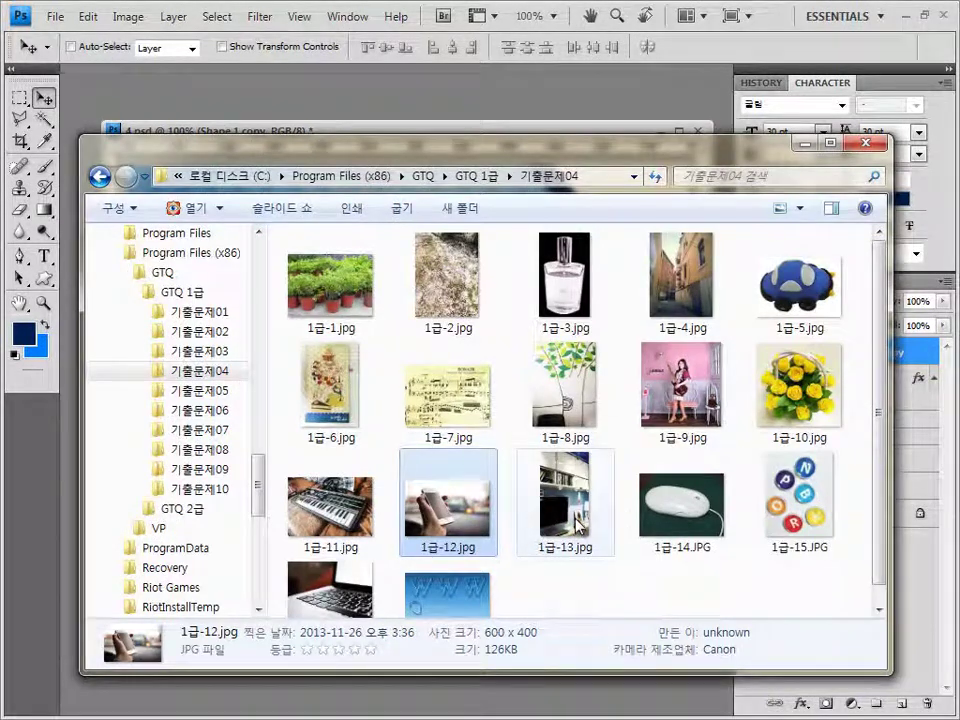
pyautogui.moveTo(578, 527); pyautogui.dragTo(95, 120)
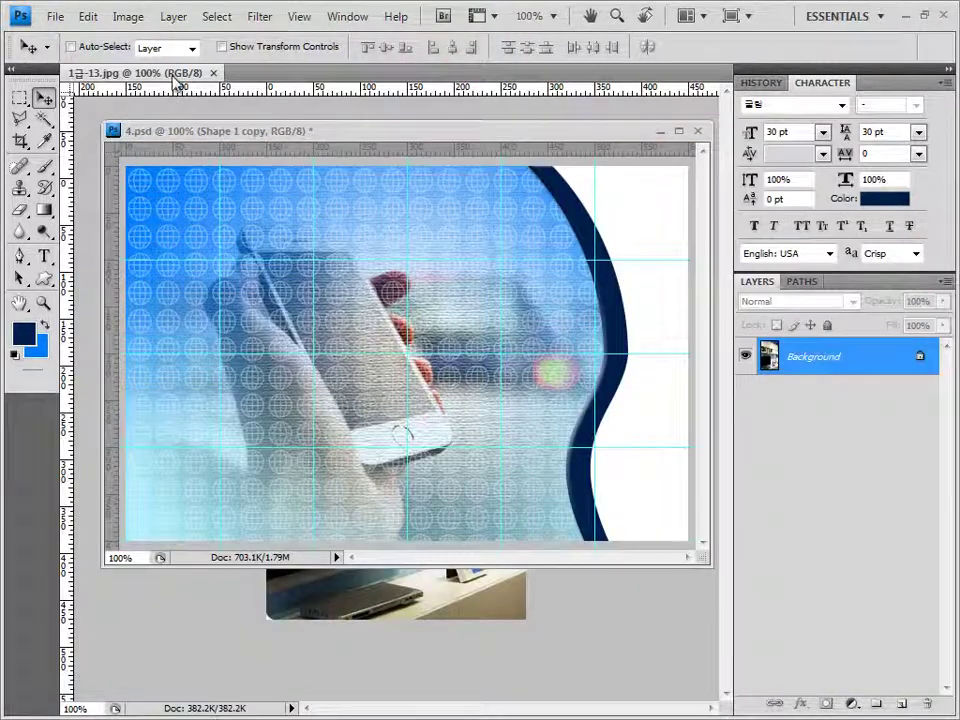
pyautogui.moveTo(137, 73); pyautogui.dragTo(160, 151)
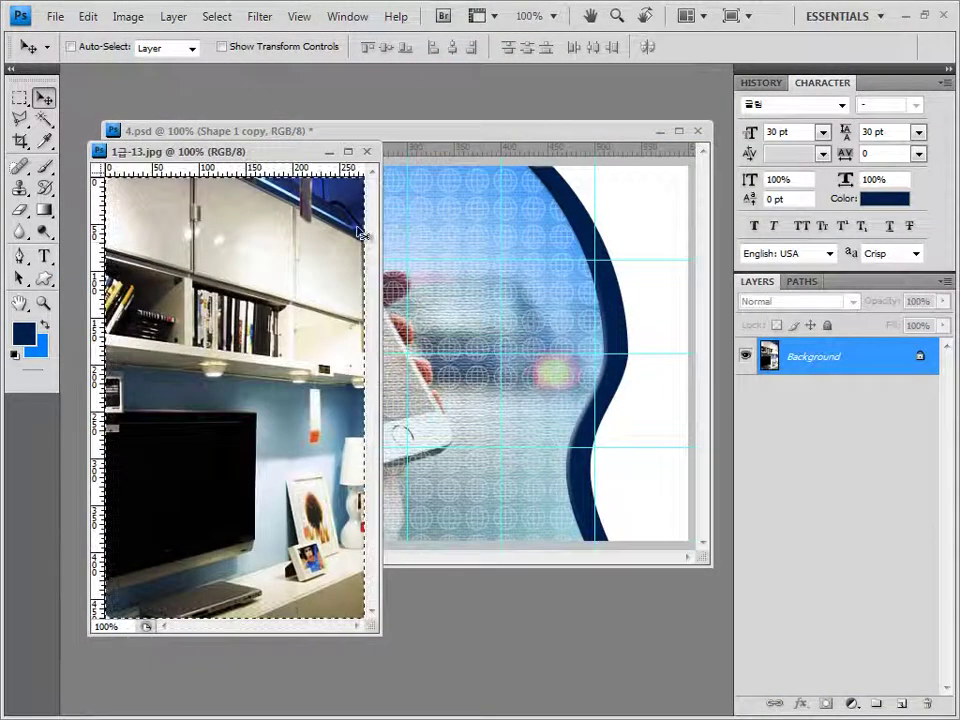
pyautogui.click(366, 151)
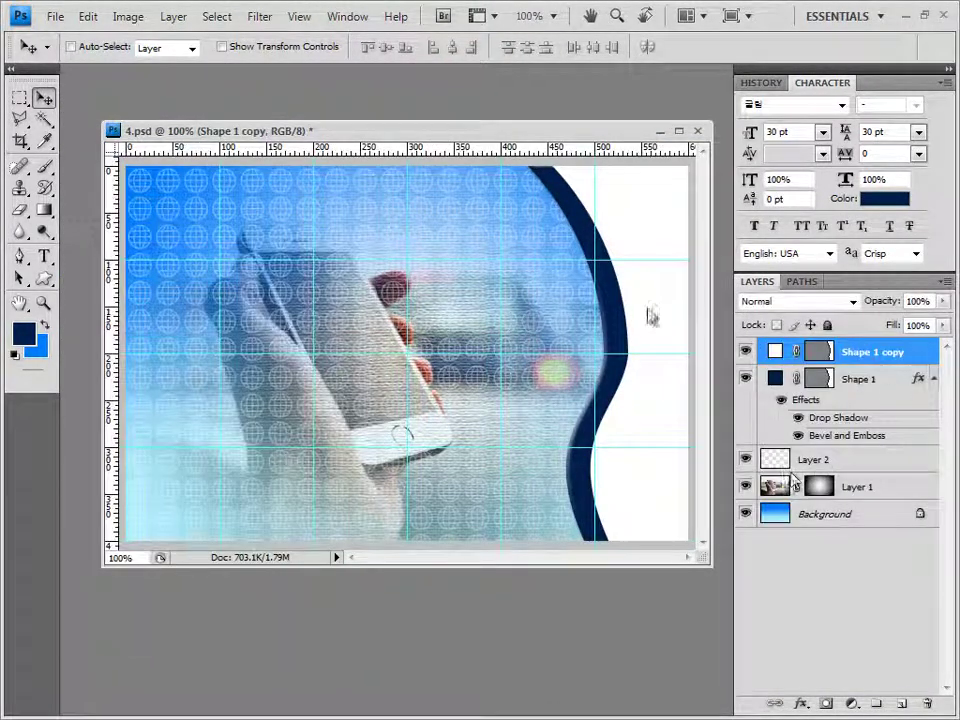
# - Paste the interior photo into 4.psd, place it over the white shape and clip it to that shape
pyautogui.hotkey('ctrl', 'v')
pyautogui.moveTo(390, 321); pyautogui.dragTo(591, 311)
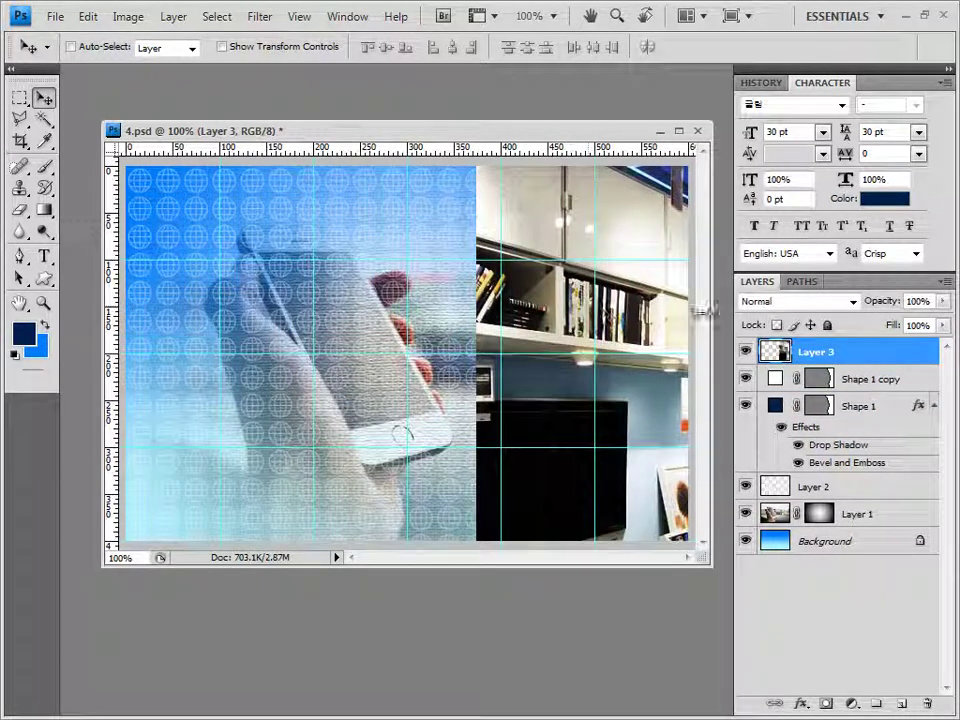
pyautogui.keyDown('alt'); pyautogui.click(864, 366); pyautogui.keyUp('alt')
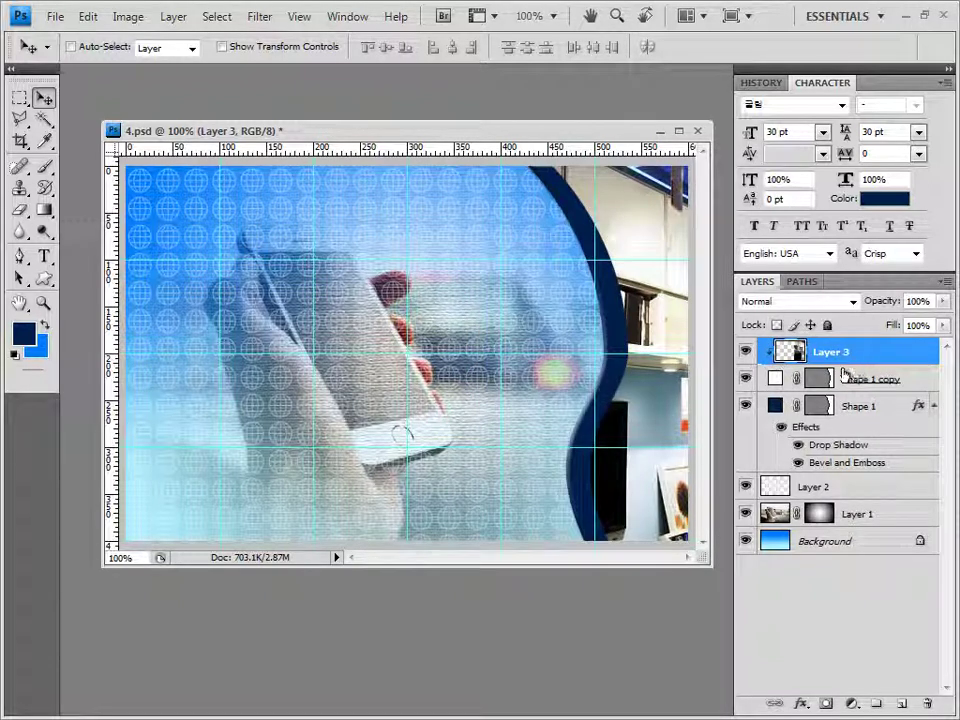
# - Apply the Facet filter to the clipped interior photo
pyautogui.click(259, 20)
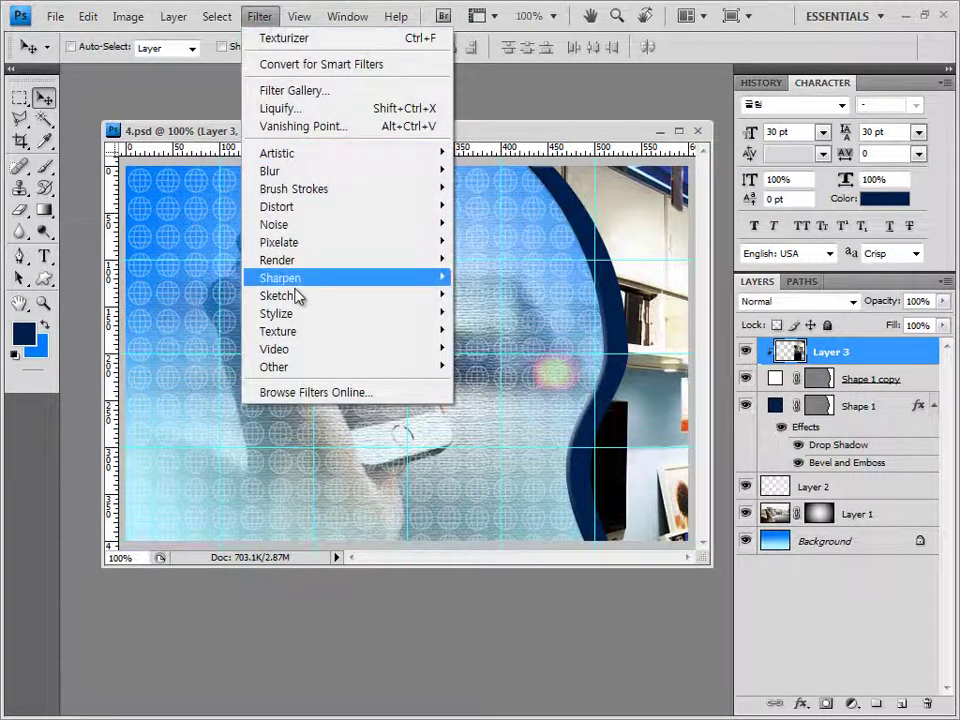
pyautogui.moveTo(302, 243)
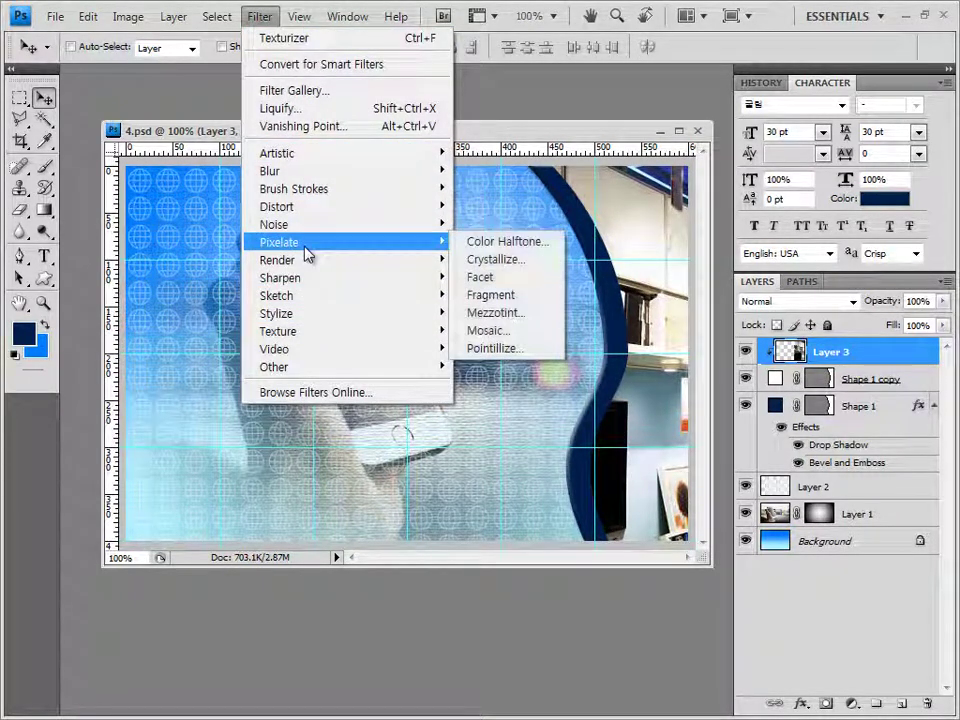
pyautogui.click(538, 276)
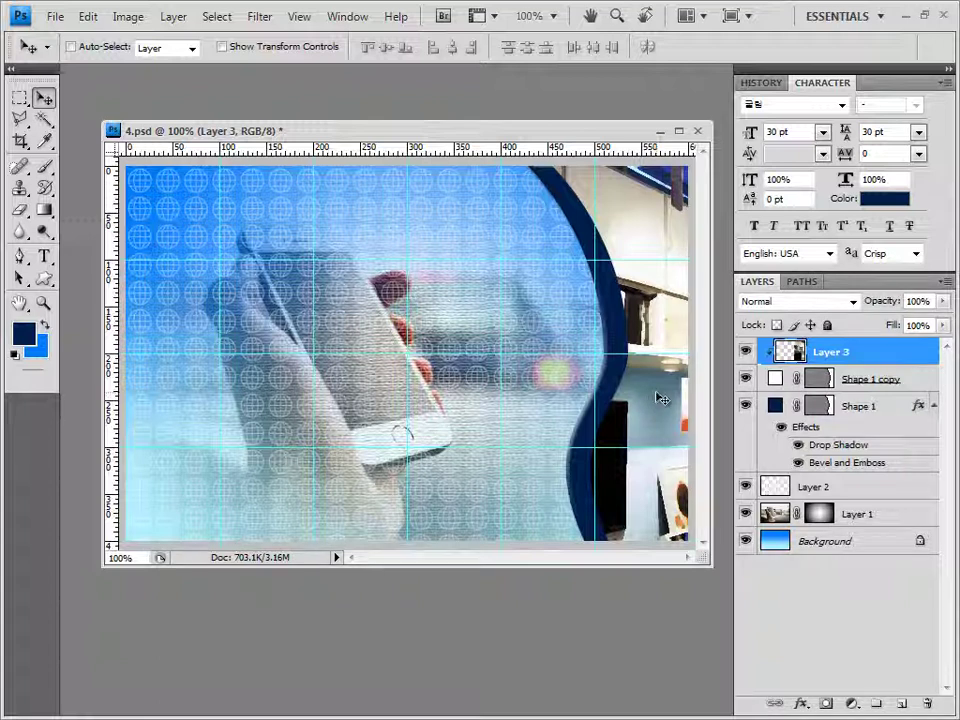
# - Flip the clipped interior photo horizontally, scale it to about 98.6% and move it so the TV shows inside the wavy shape
pyautogui.hotkey('ctrl', 't')
pyautogui.rightClick(648, 324)
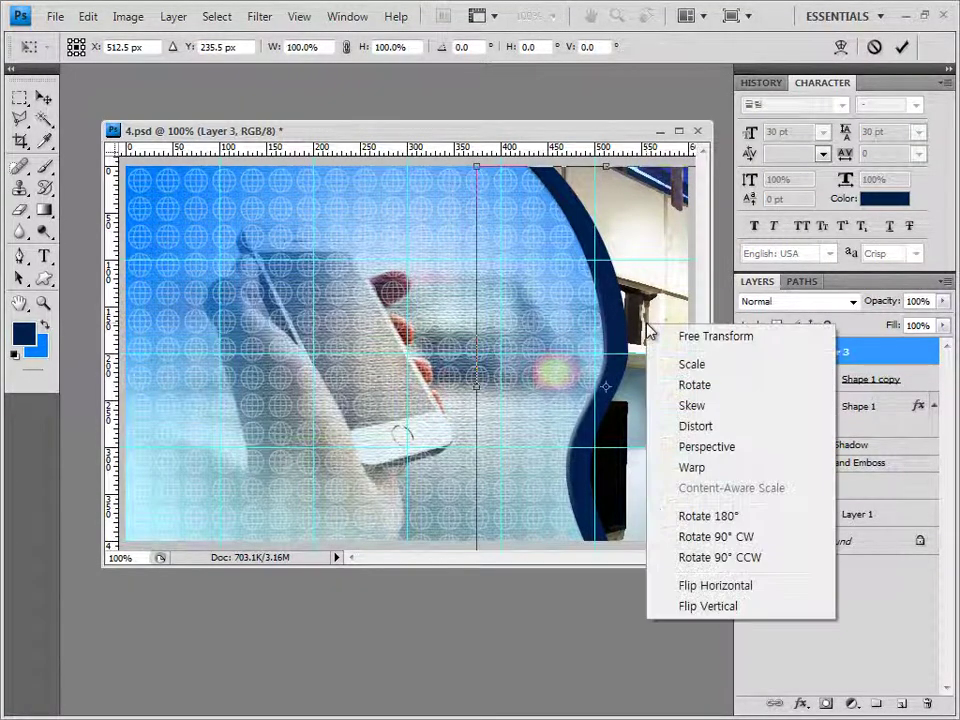
pyautogui.click(700, 588)
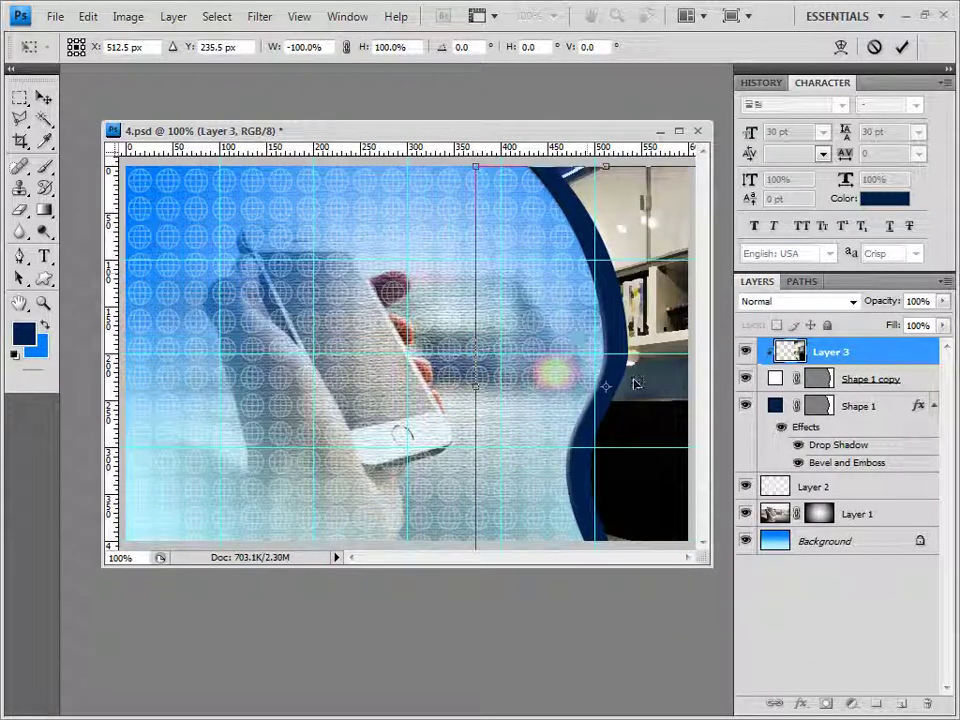
pyautogui.moveTo(642, 402)
pyautogui.mouseDown()
pyautogui.moveTo(674, 400)
pyautogui.moveTo(641, 417)
pyautogui.mouseUp()
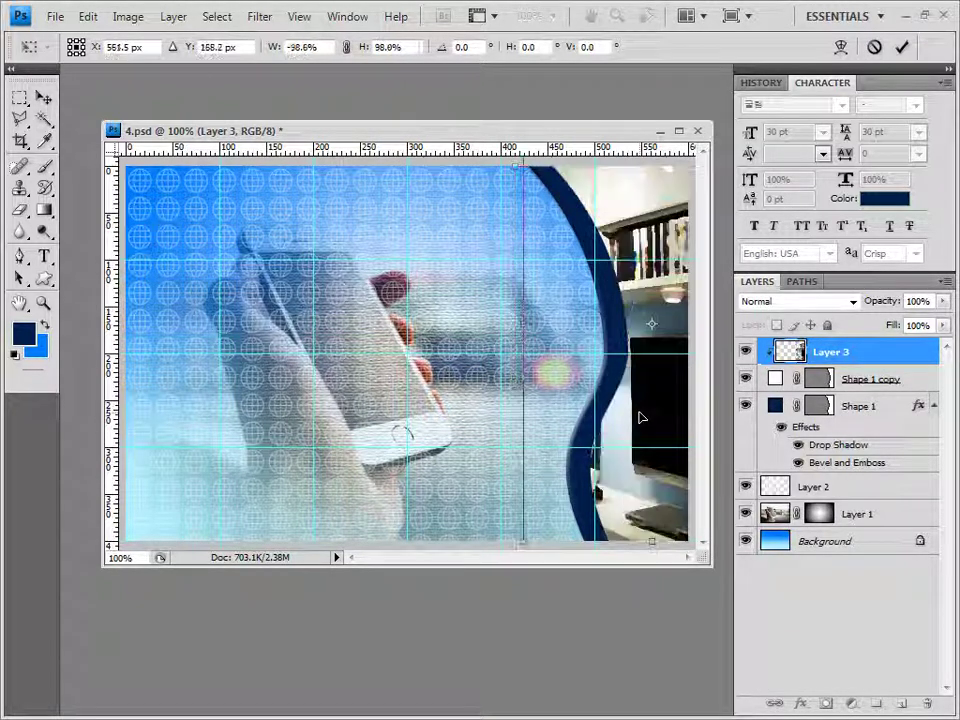
pyautogui.press('Return')
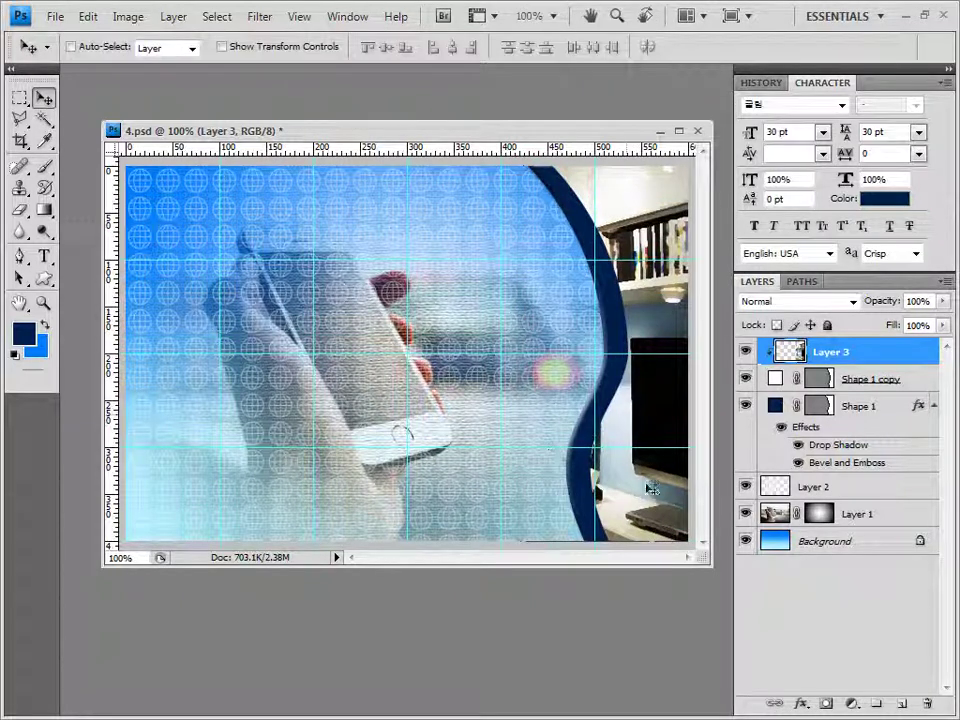
# - Open 1급-14.JPG from the 기출문제04 folder and place it in its own floating window
pyautogui.hotkey('alt', 'Tab')
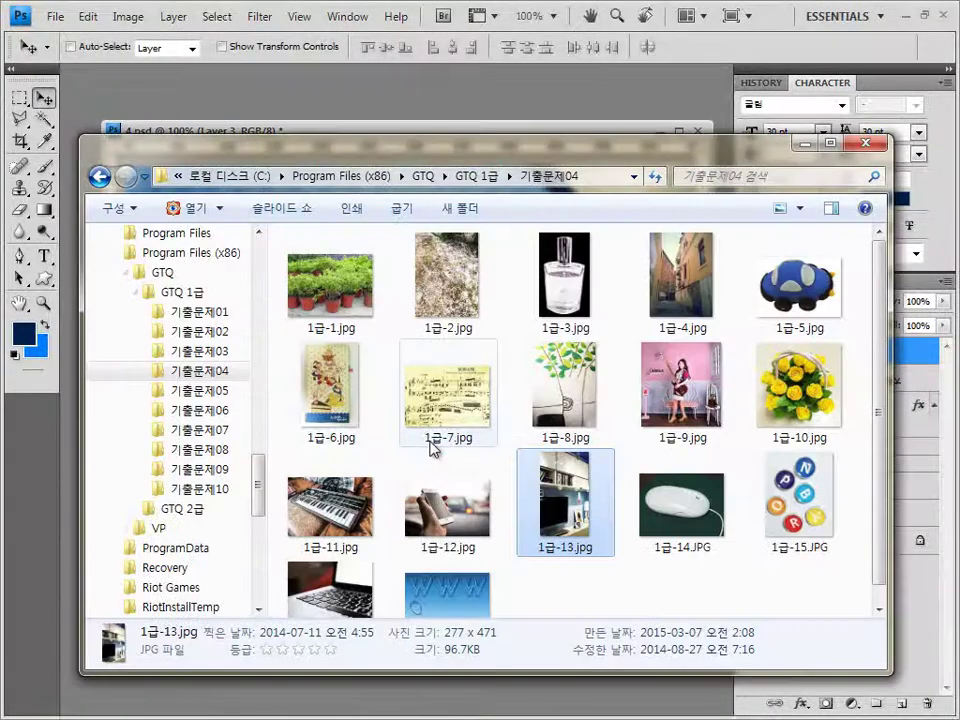
pyautogui.moveTo(729, 506); pyautogui.dragTo(471, 257)
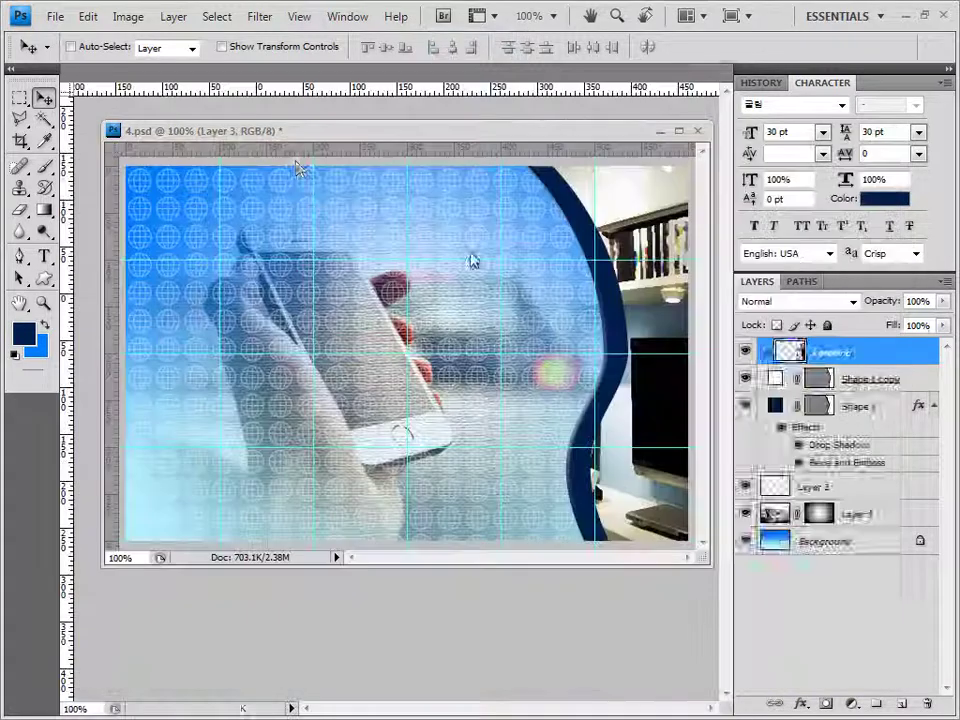
pyautogui.moveTo(129, 68); pyautogui.dragTo(189, 179)
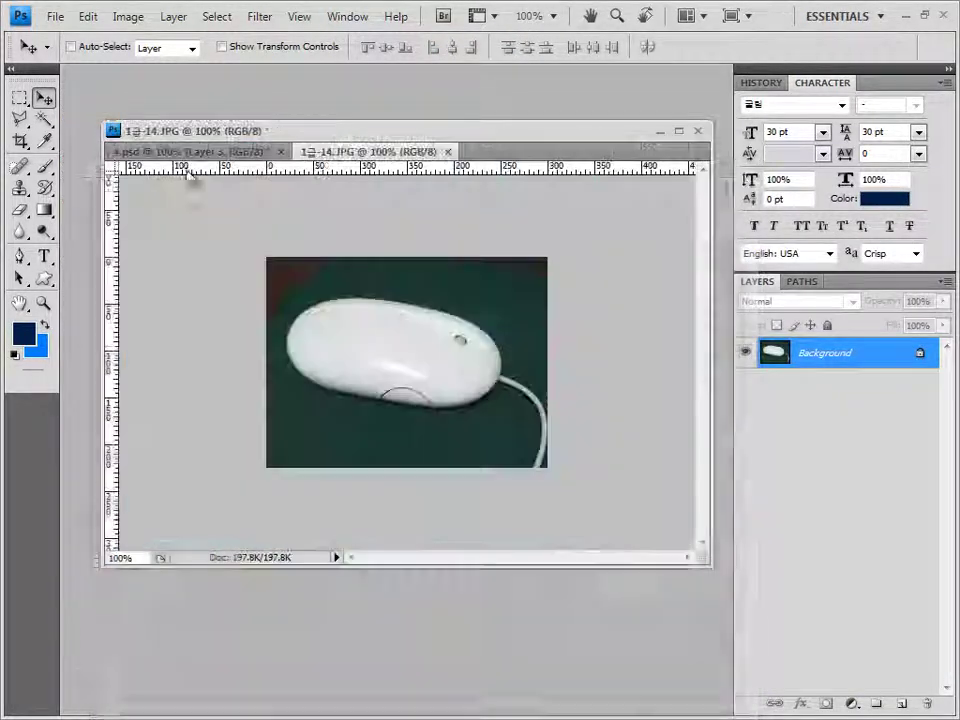
pyautogui.moveTo(306, 151); pyautogui.dragTo(227, 72)
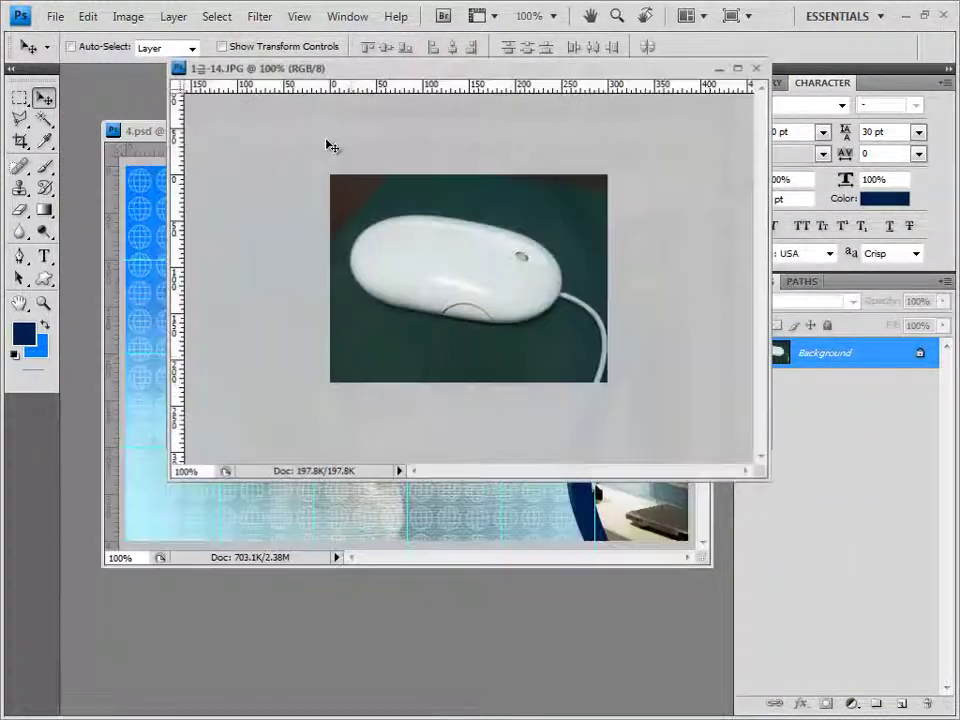
pyautogui.moveTo(320, 66); pyautogui.dragTo(452, 111)
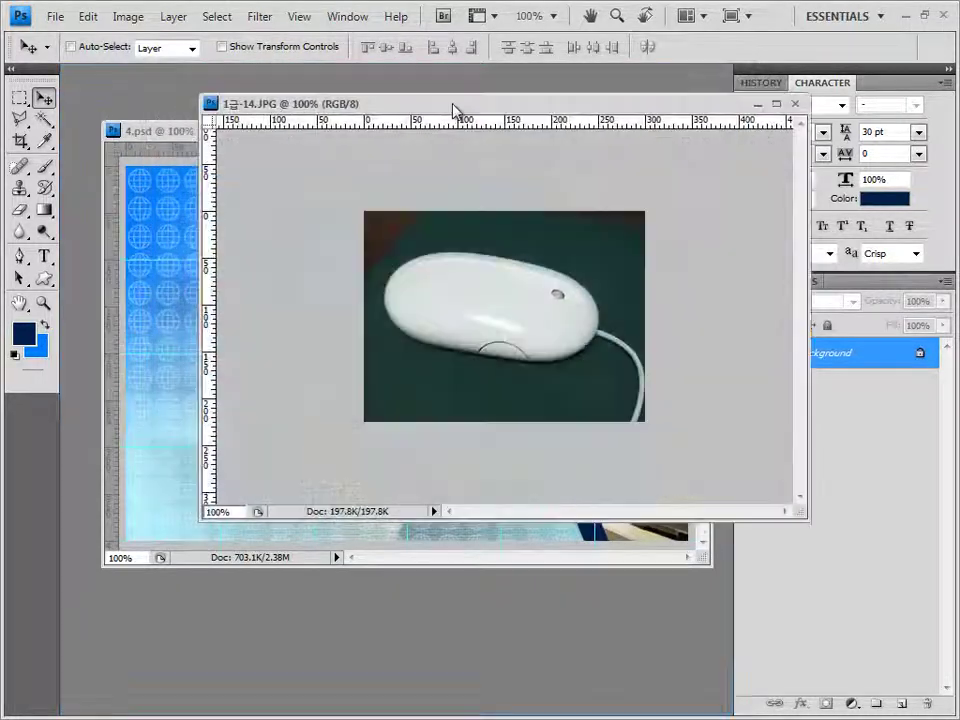
# - Select the white mouse and its cable by inverting a Magic Wand background selection at tolerance 30, copy it and close the file
pyautogui.moveTo(44, 118); pyautogui.dragTo(138, 138)
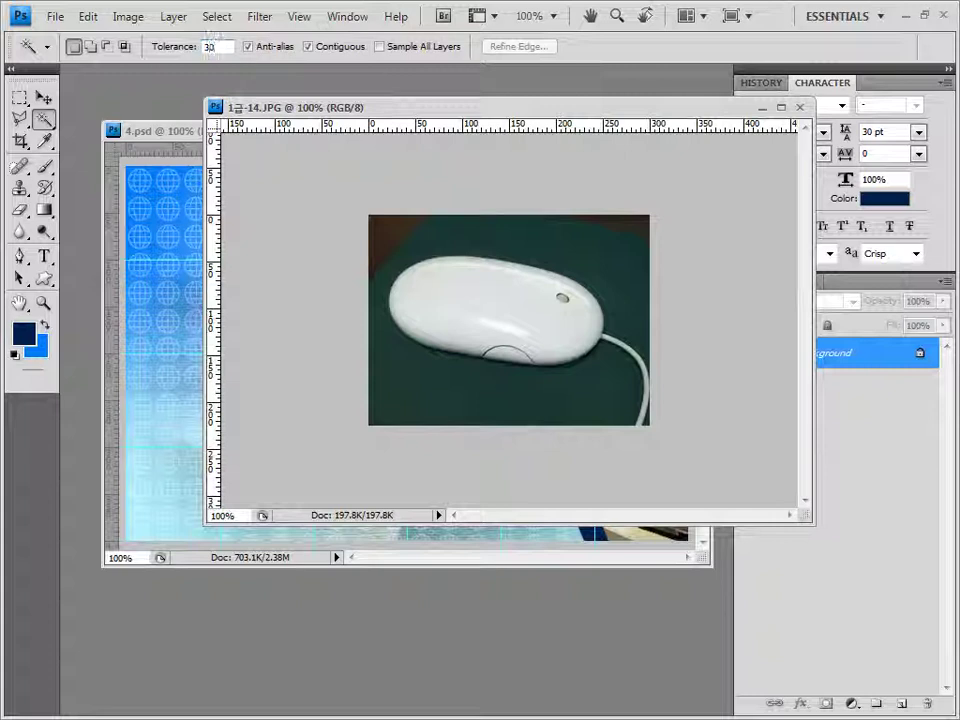
pyautogui.click(589, 369)
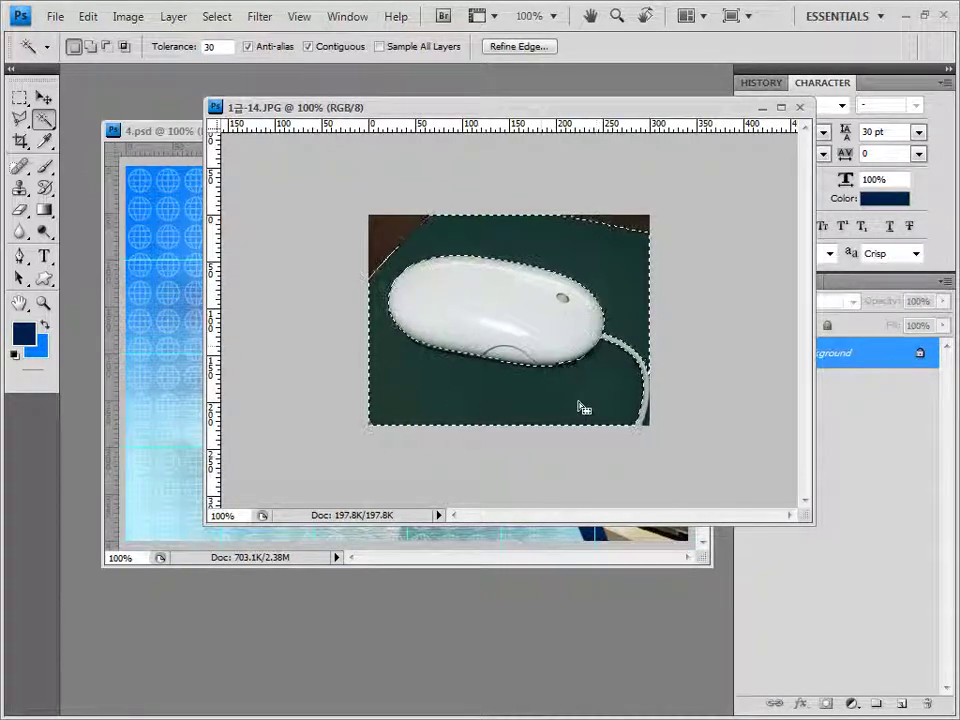
pyautogui.press('shift')
pyautogui.keyDown('shift'); pyautogui.click(397, 236); pyautogui.keyUp('shift')
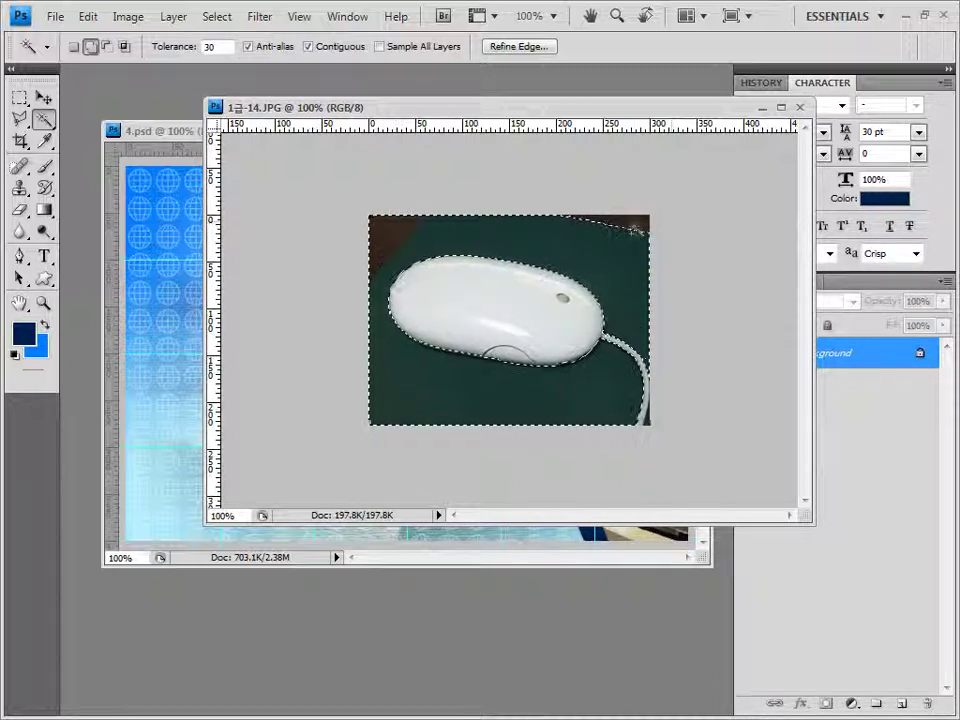
pyautogui.keyDown('shift'); pyautogui.click(636, 226); pyautogui.keyUp('shift')
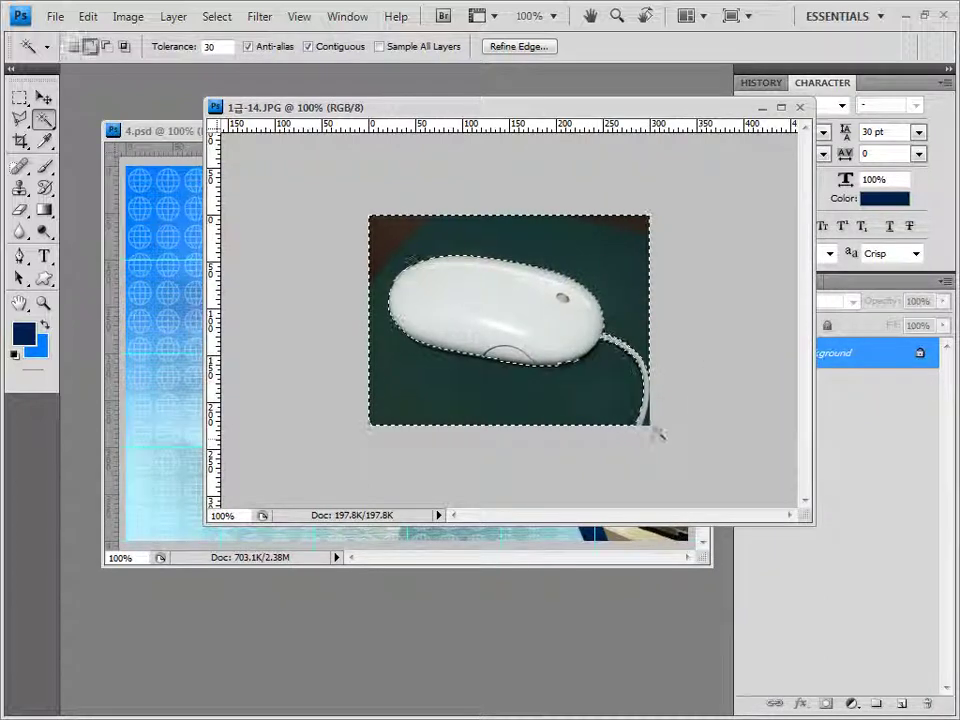
pyautogui.click(217, 16)
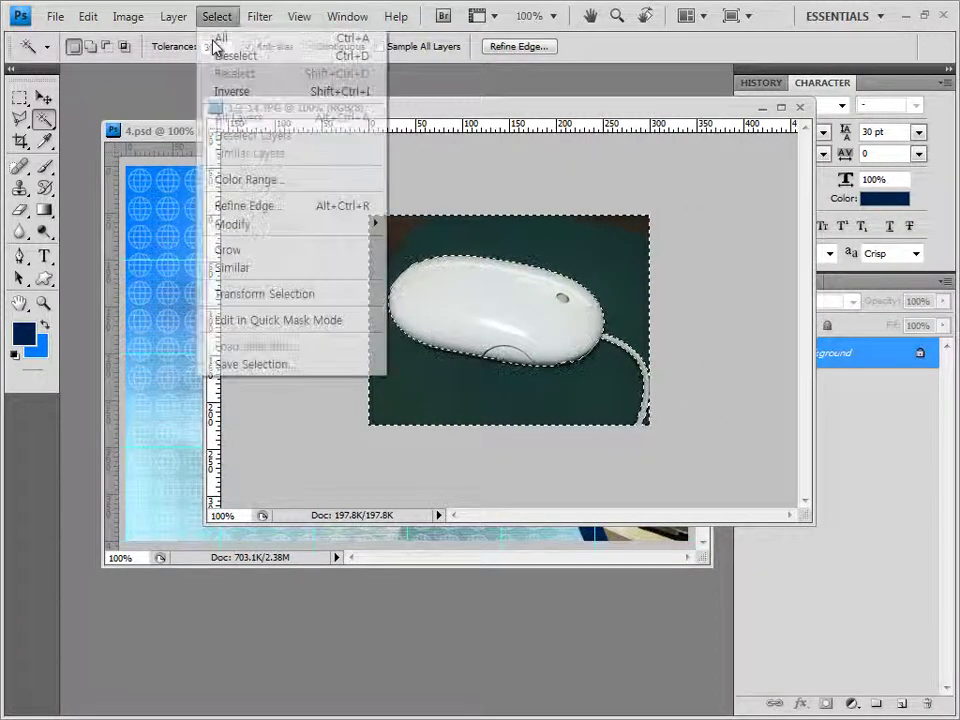
pyautogui.click(232, 91)
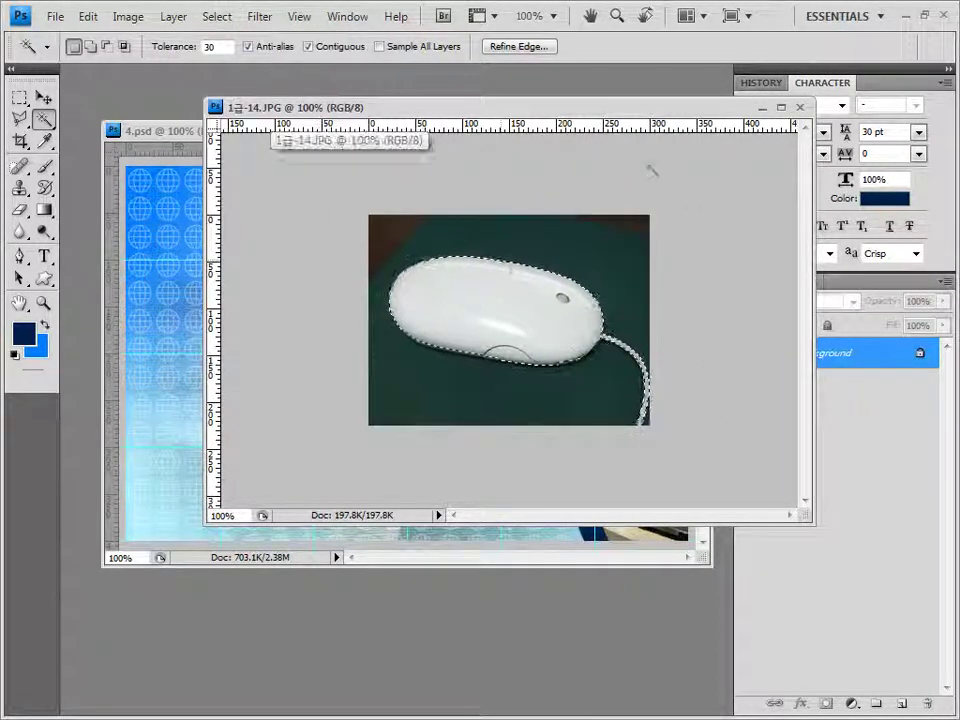
pyautogui.click(800, 107)
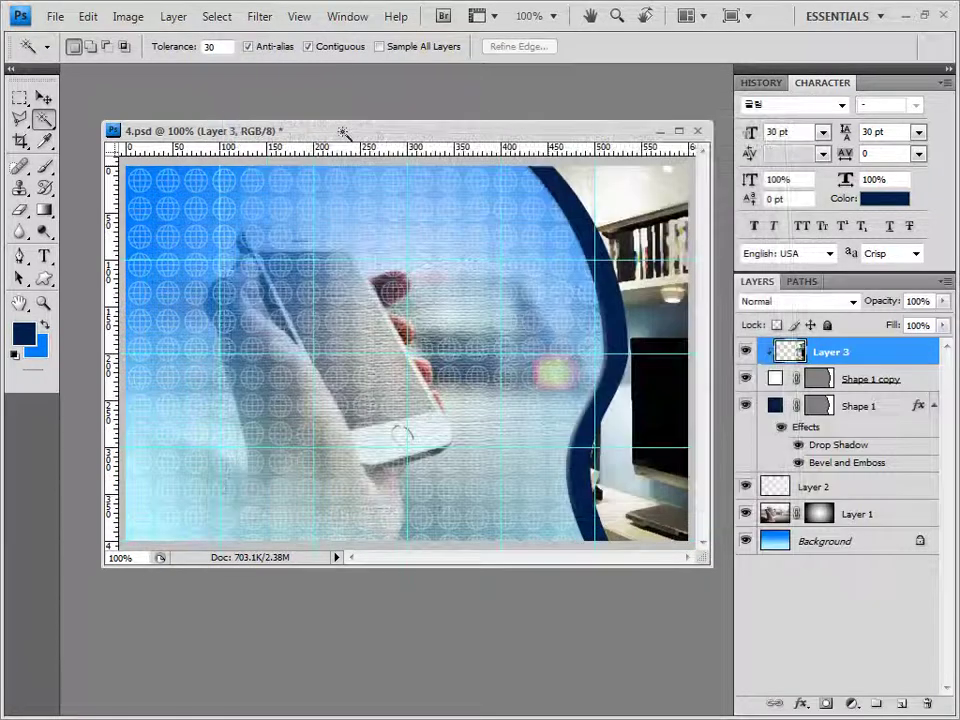
# - Paste the computer mouse into 4.psd, scale it down slightly and place it over the upper end of the wavy shape
pyautogui.hotkey('ctrl', 'v')
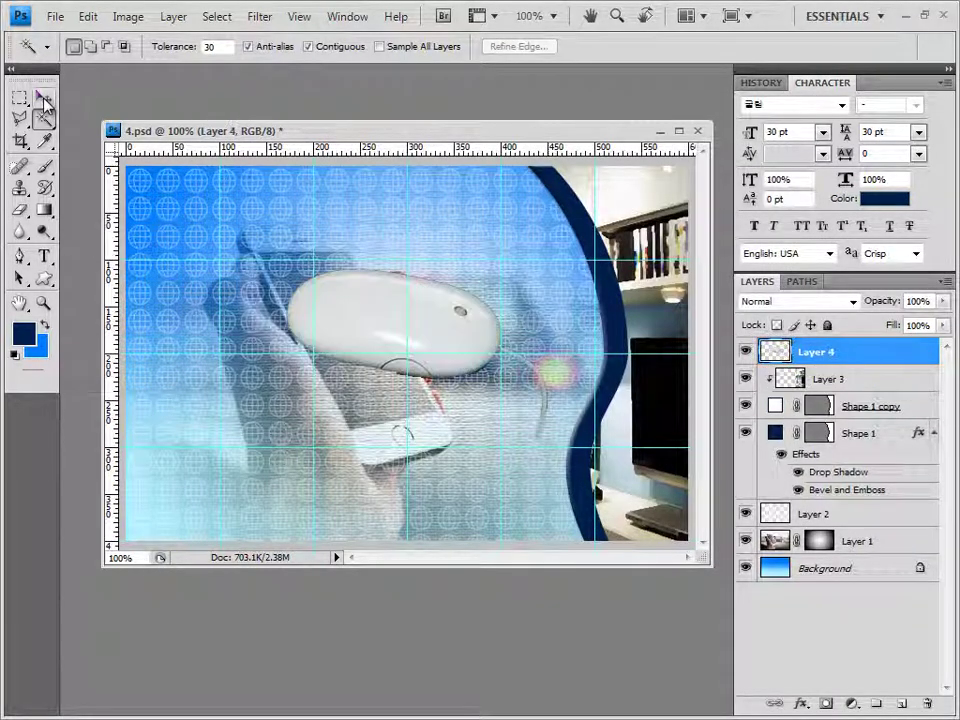
pyautogui.click(44, 98)
pyautogui.moveTo(449, 330); pyautogui.dragTo(561, 250)
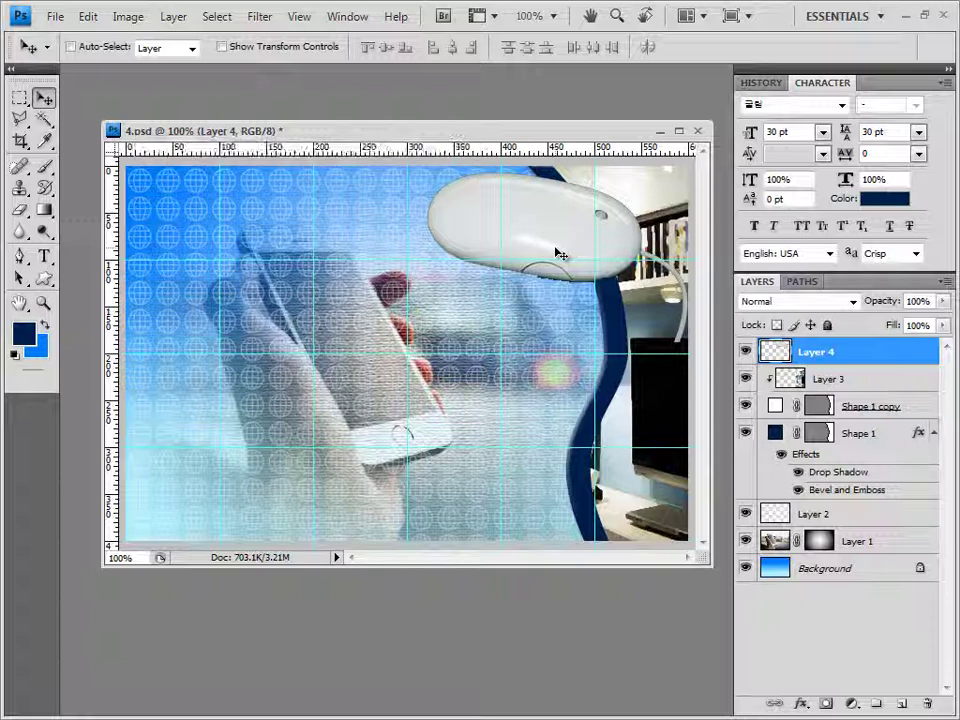
pyautogui.hotkey('ctrl', 't')
pyautogui.press('Return')
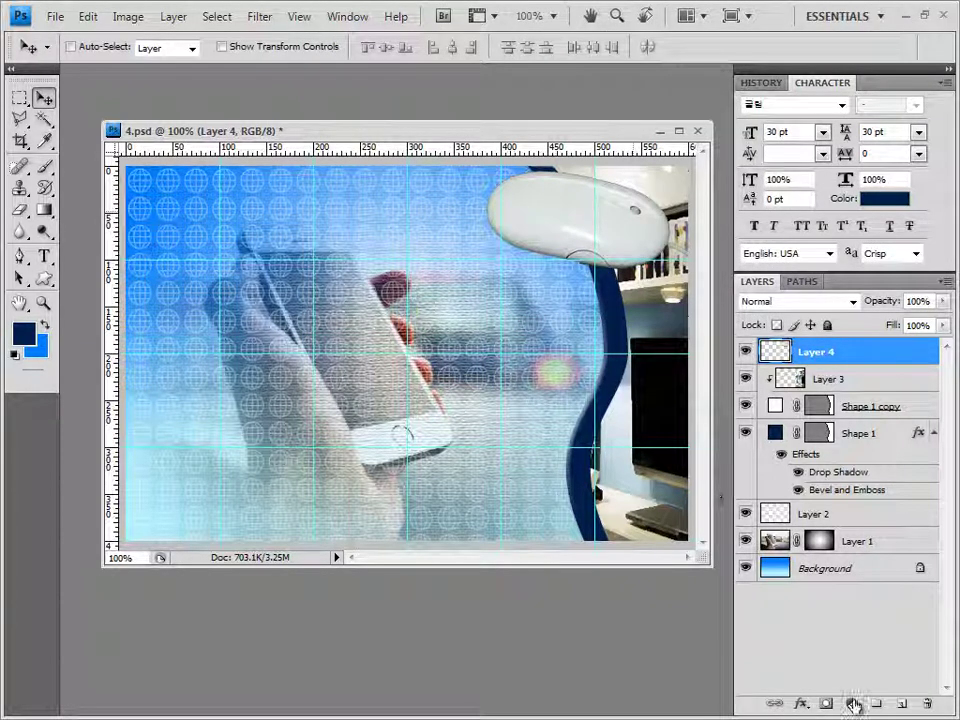
# - Add a Drop Shadow layer style to the computer mouse layer
pyautogui.click(800, 703)
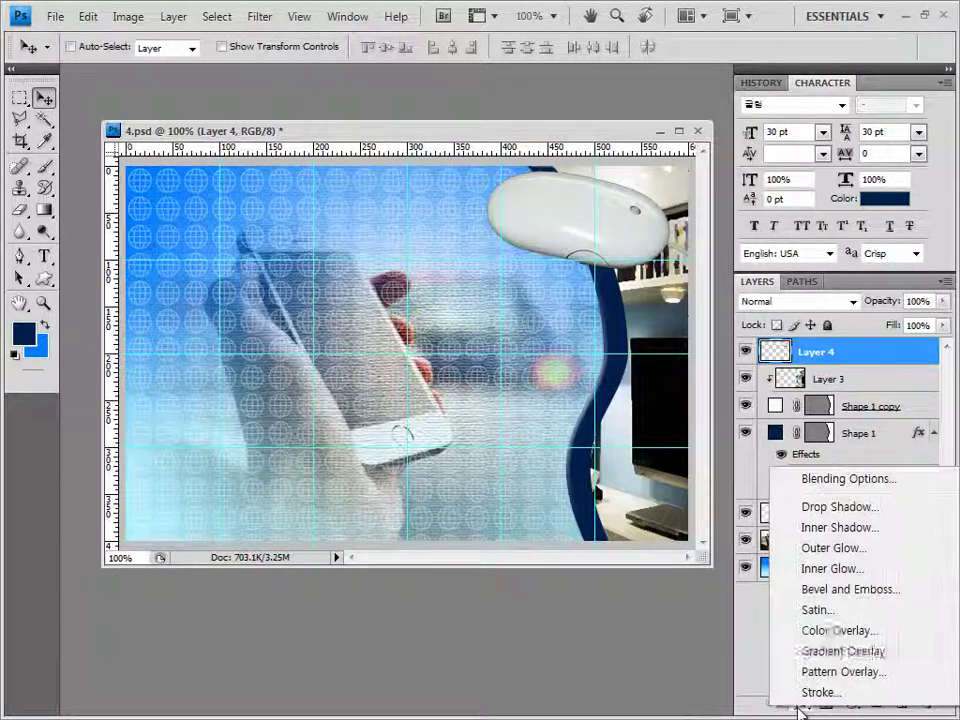
pyautogui.click(868, 510)
pyautogui.click(733, 143)
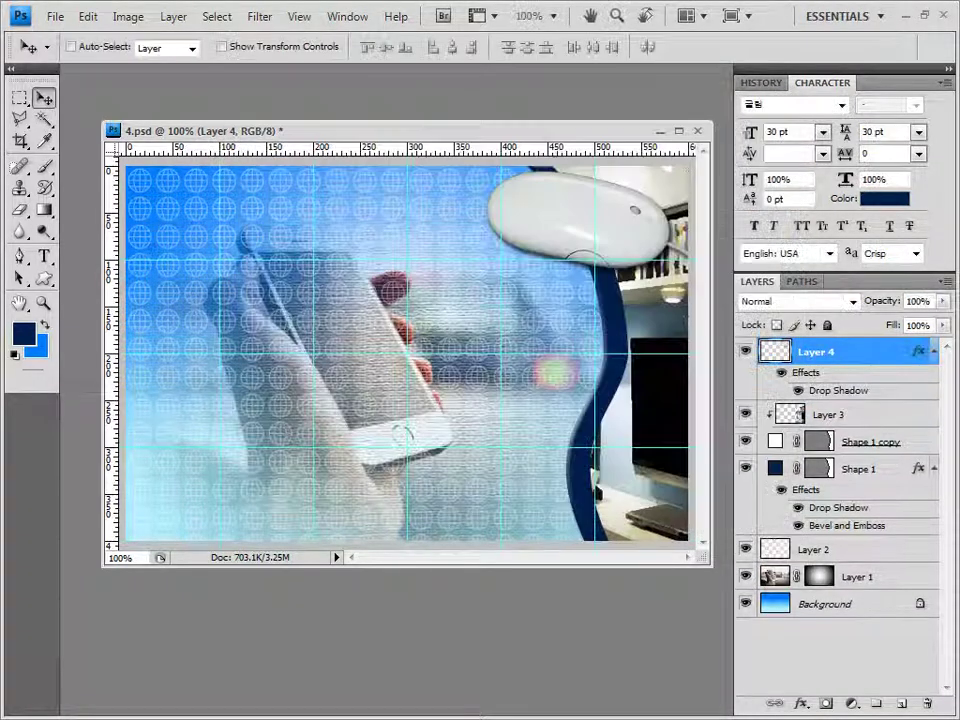
# - Open 1급-15.JPG from the 기출문제04 folder and place it in its own floating window
pyautogui.hotkey('alt', 'Tab')
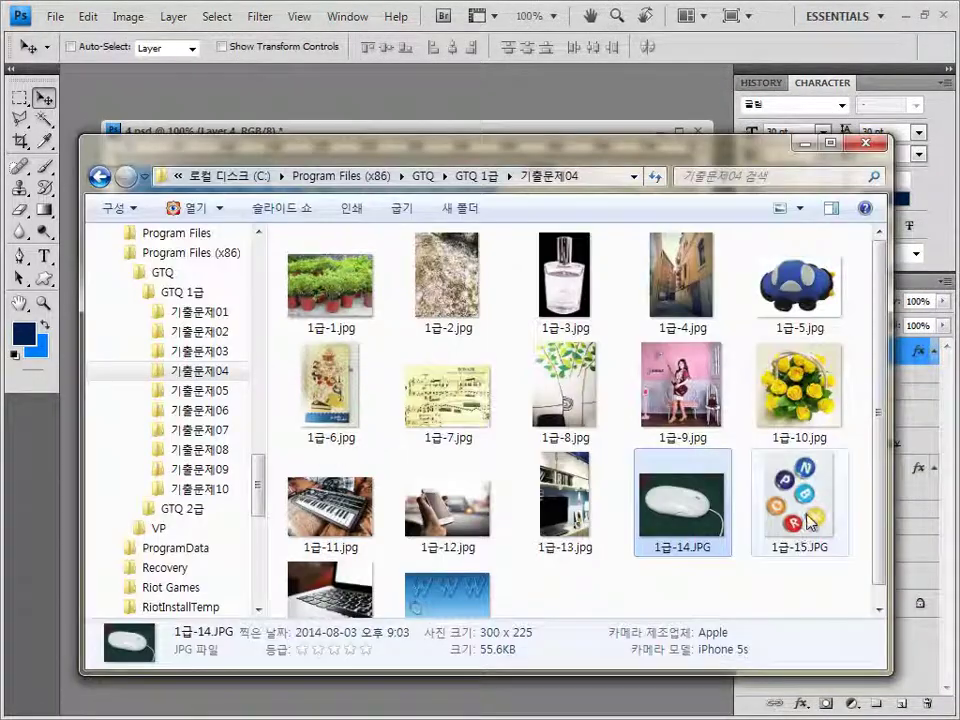
pyautogui.moveTo(800, 525); pyautogui.dragTo(350, 126)
pyautogui.moveTo(180, 73); pyautogui.dragTo(349, 98)
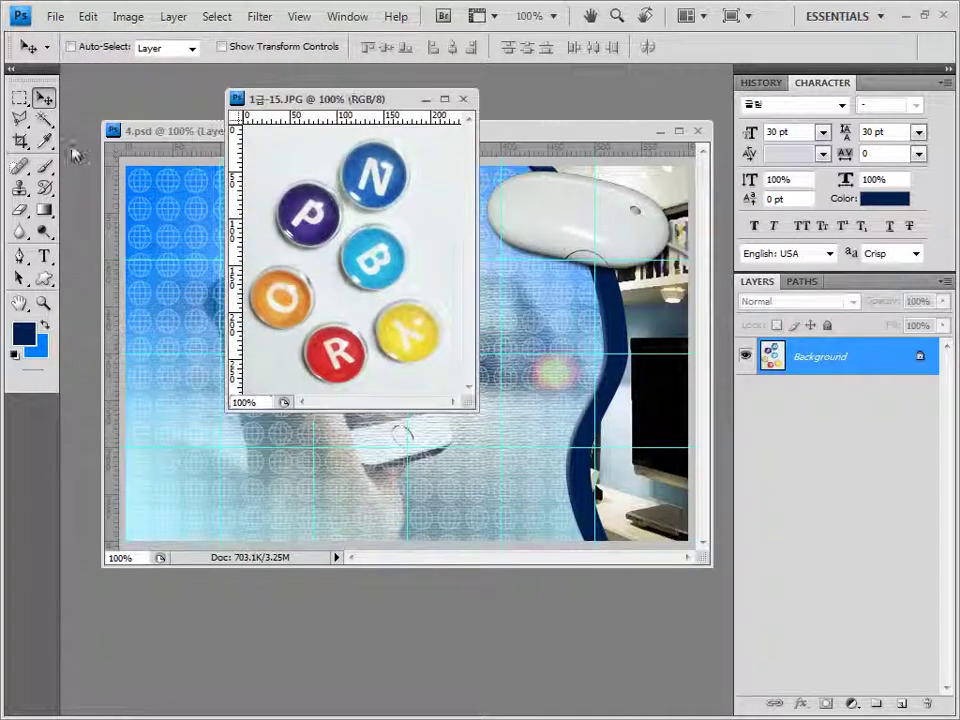
# - Select the six letter buttons by inverting a Magic Wand background selection at tolerance 70, copy them and close the file
pyautogui.click(44, 119)
pyautogui.doubleClick(212, 46)
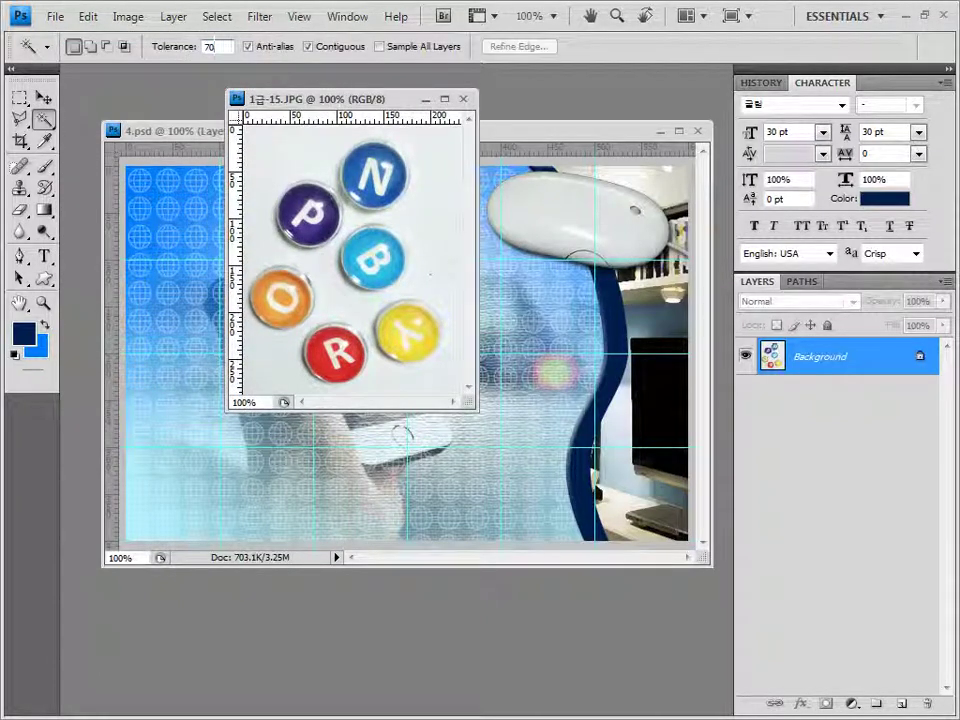
pyautogui.write('70')
pyautogui.click(265, 168)
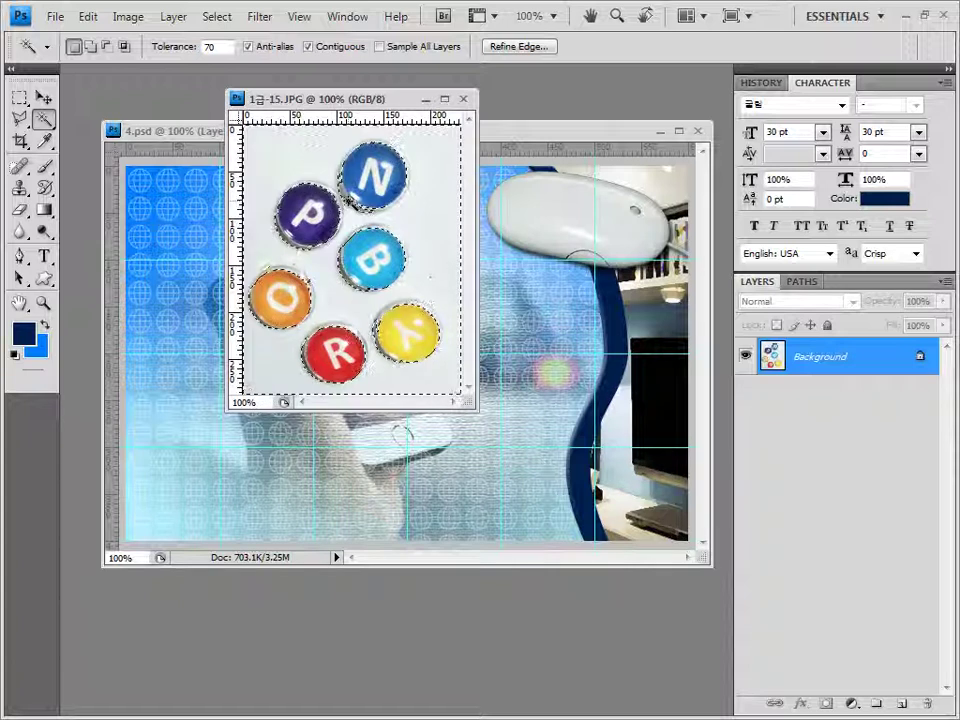
pyautogui.press('shift')
pyautogui.keyDown('shift'); pyautogui.click(347, 284); pyautogui.keyUp('shift')
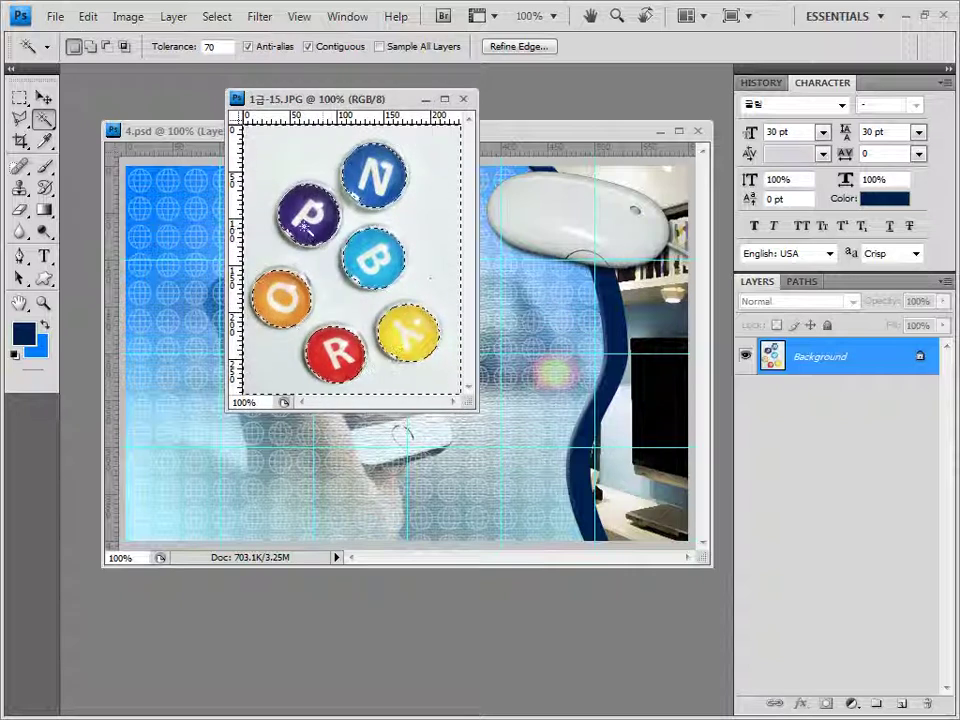
pyautogui.click(220, 17)
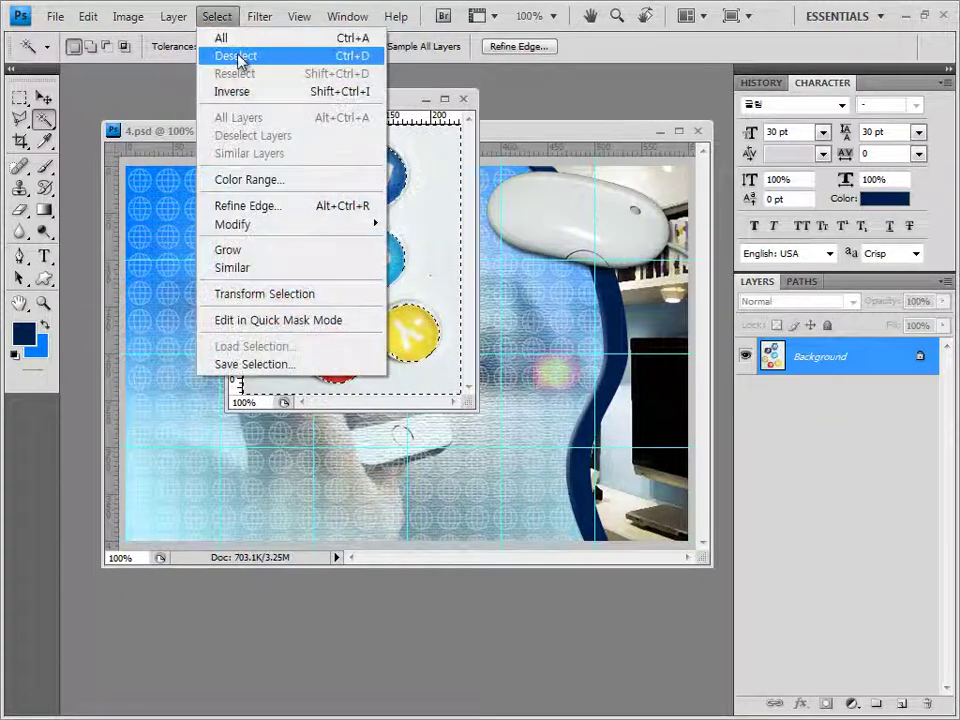
pyautogui.click(246, 92)
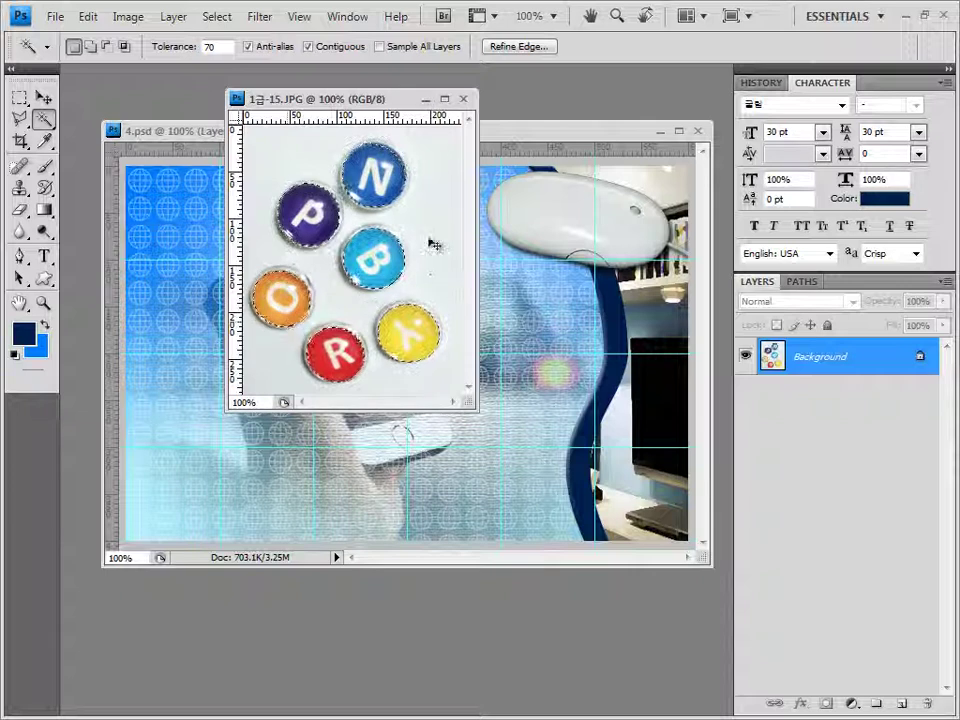
pyautogui.click(463, 99)
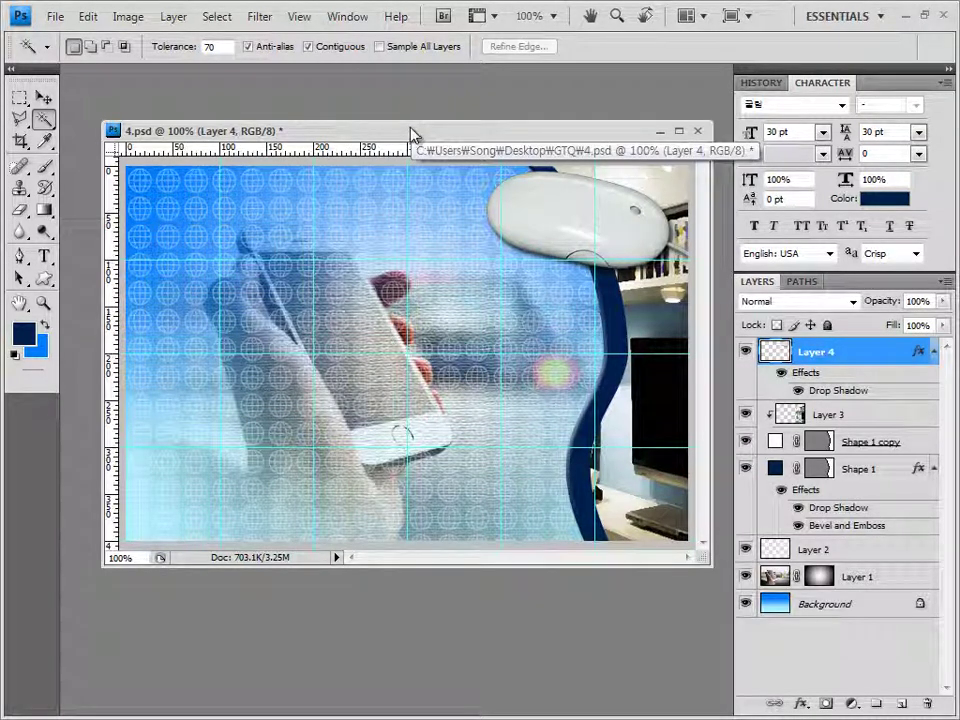
# - Paste the letter buttons into 4.psd, scale them down and place them between the phone and the wavy shape
pyautogui.hotkey('ctrl', 'v')
pyautogui.click(43, 97)
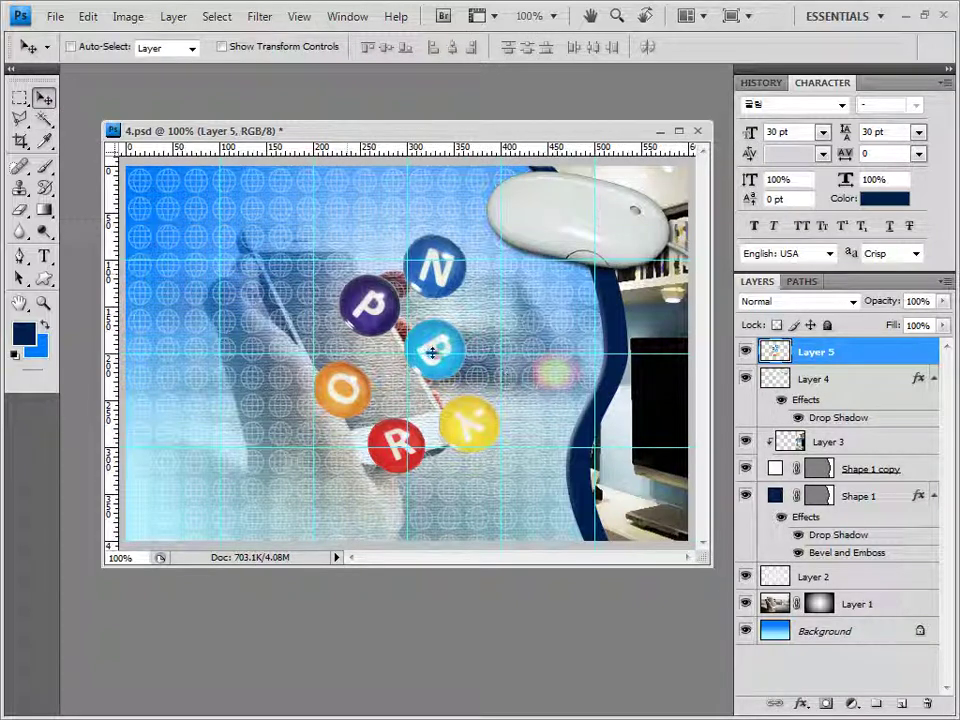
pyautogui.moveTo(439, 350); pyautogui.dragTo(498, 375)
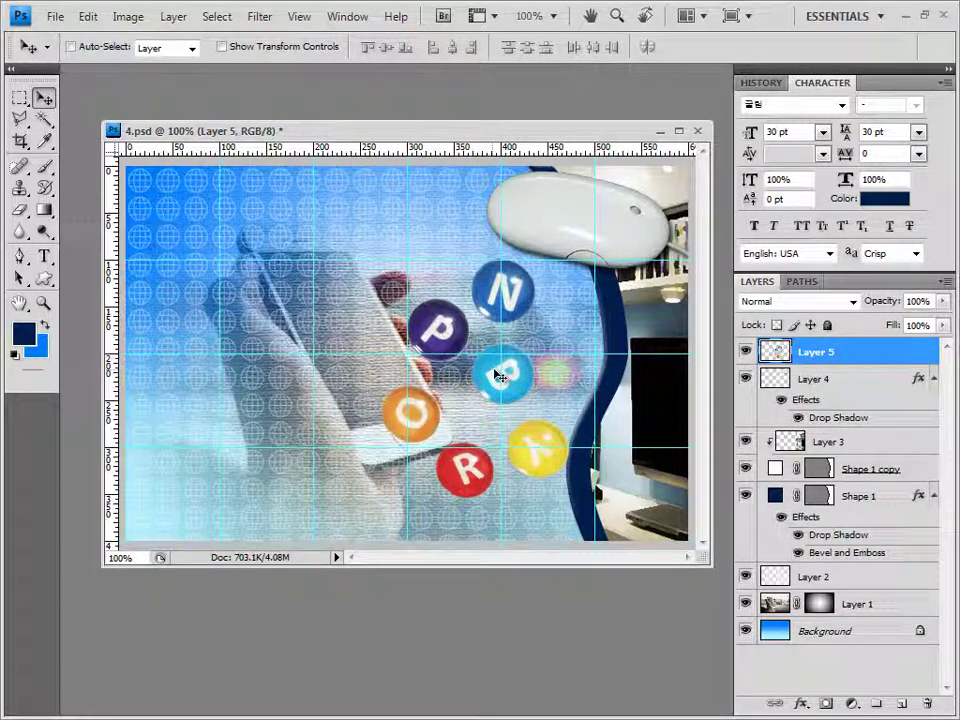
pyautogui.hotkey('ctrl', 't')
pyautogui.press('Return')
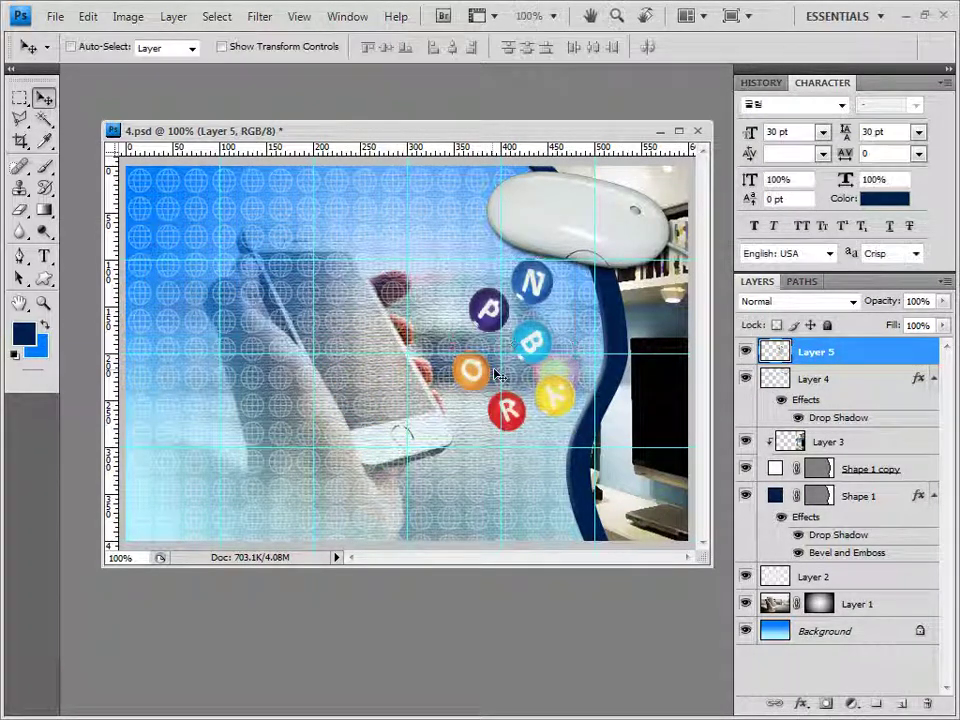
# - Add Inner Shadow and Outer Glow layer styles to the letter buttons layer
pyautogui.click(800, 704)
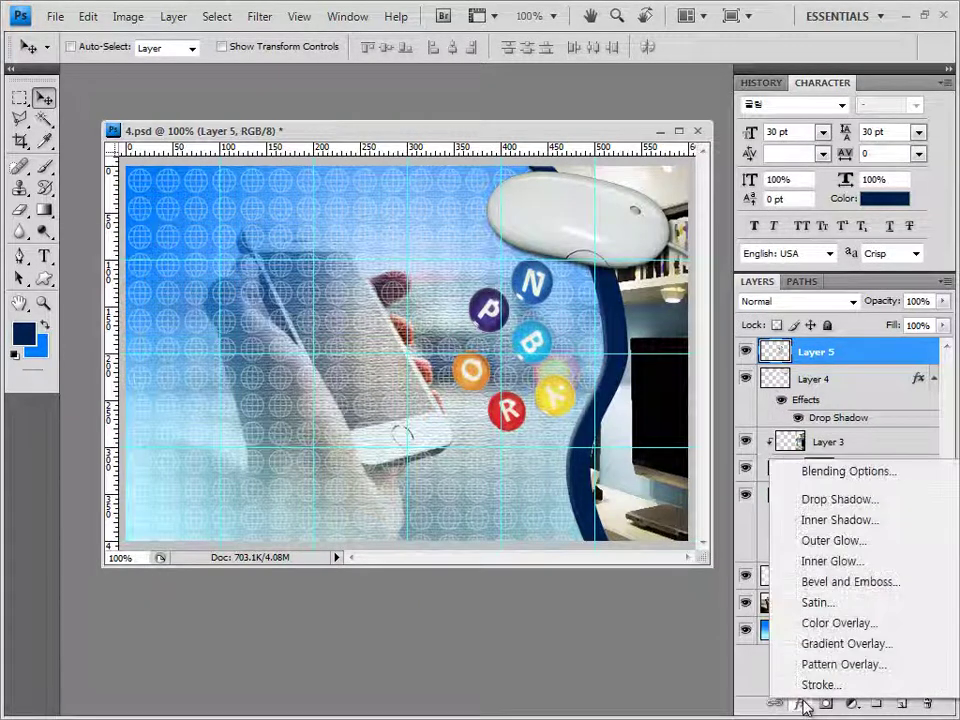
pyautogui.click(845, 520)
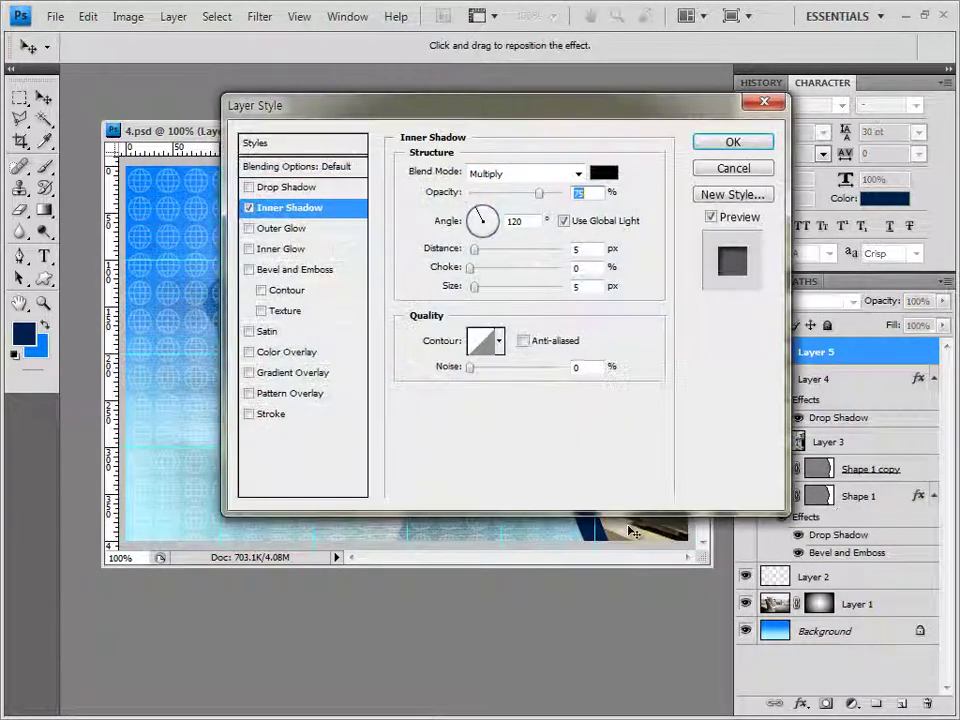
pyautogui.click(289, 228)
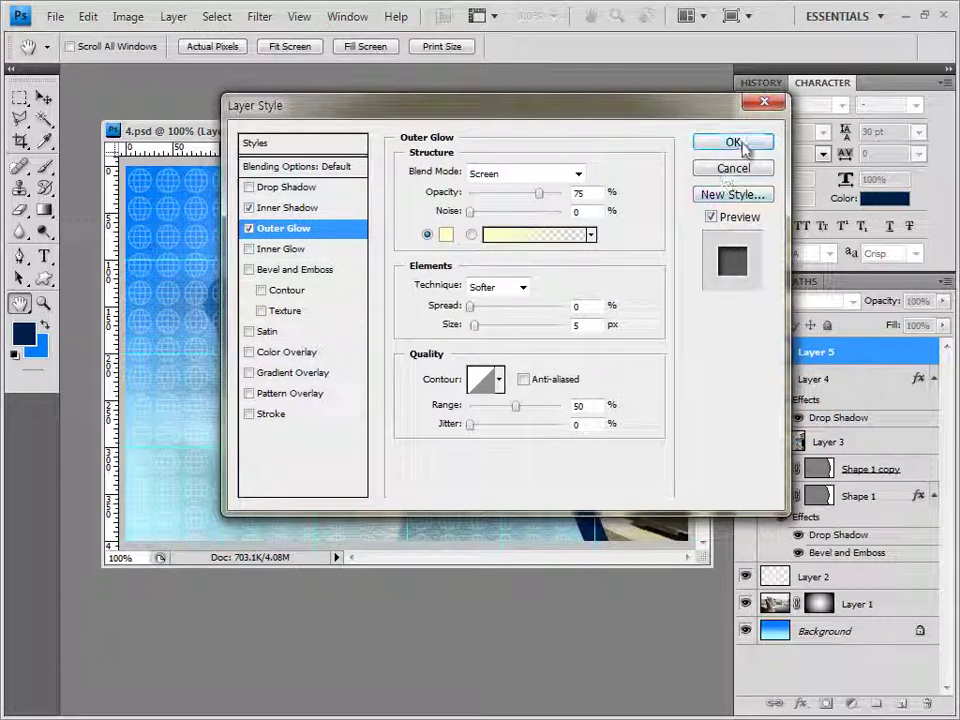
pyautogui.click(715, 143)
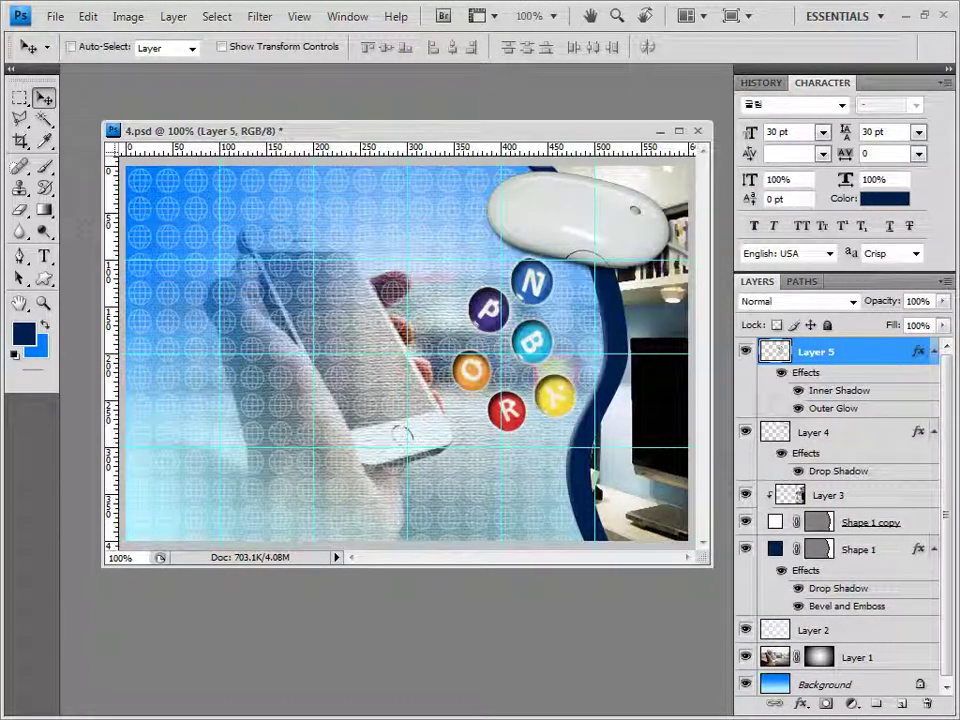
# - Open 1급-16.jpg from the 기출문제04 folder, copy the whole laptop image and close the file
pyautogui.hotkey('alt', 'Tab')
pyautogui.click(330, 585)
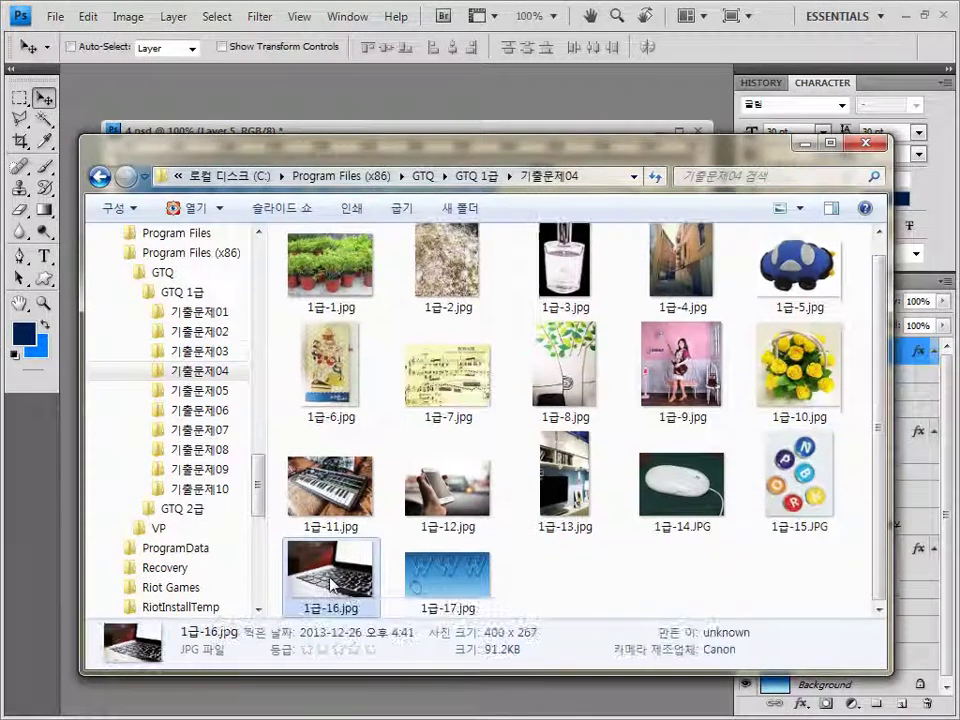
pyautogui.moveTo(330, 585); pyautogui.dragTo(236, 112)
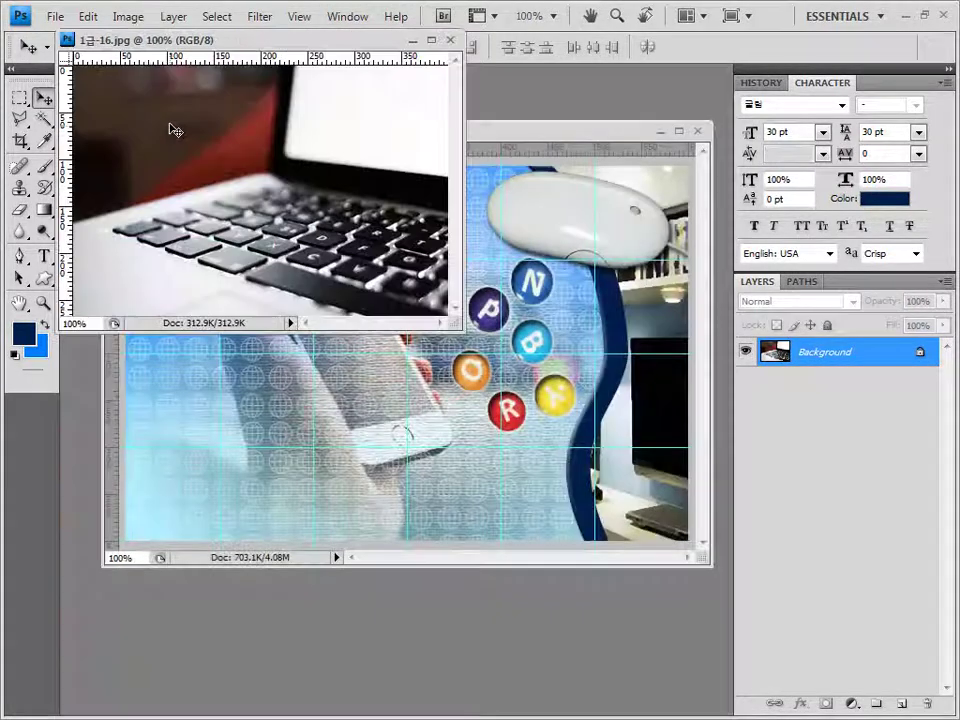
pyautogui.hotkey('ctrl', 'a')
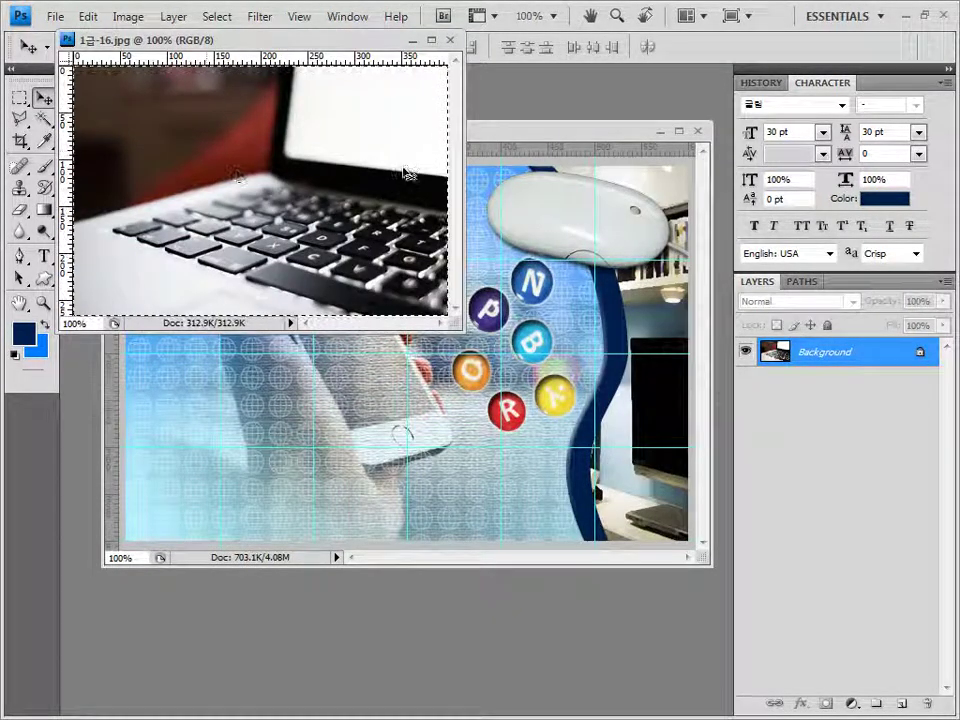
pyautogui.click(450, 39)
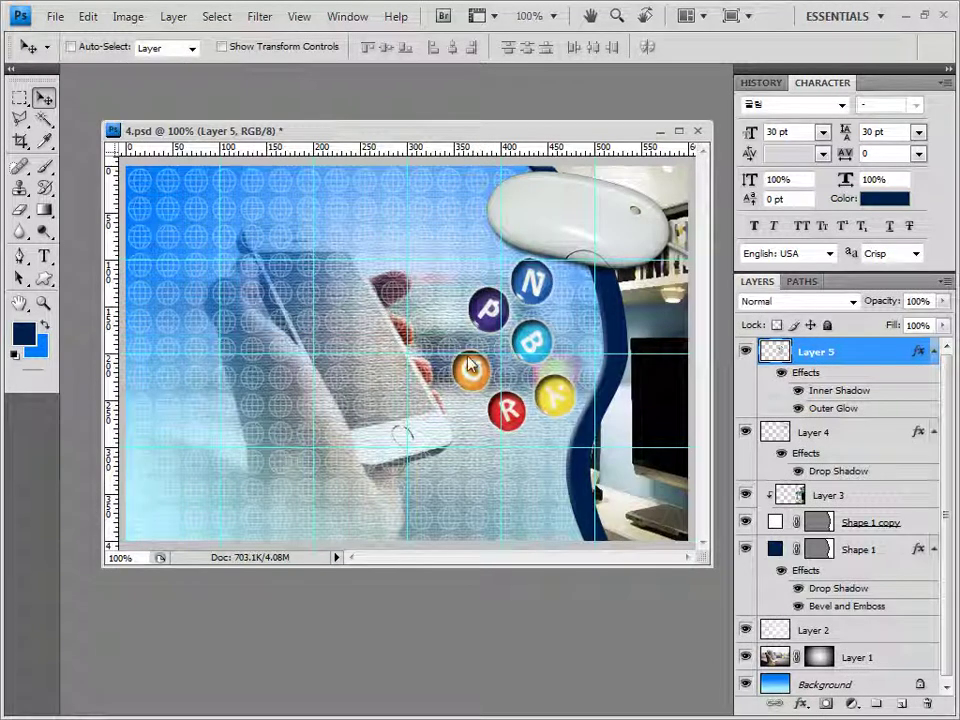
# - Paste the laptop photo into 4.psd, flip it horizontally and place it in the canvas's lower-left corner
pyautogui.hotkey('ctrl', 'v')
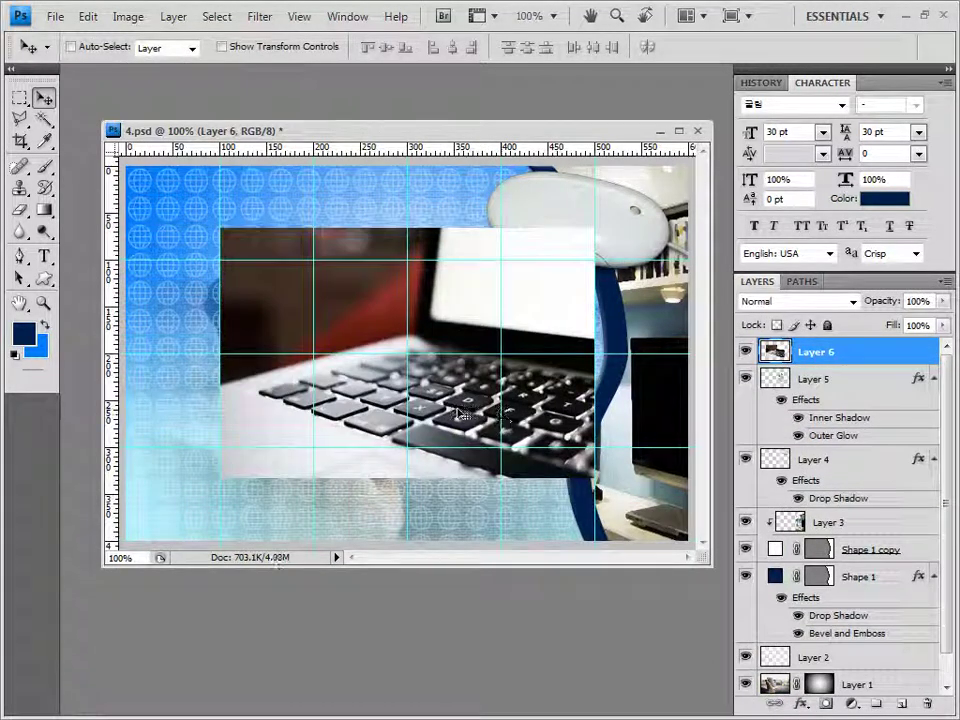
pyautogui.moveTo(500, 412); pyautogui.dragTo(440, 422)
pyautogui.hotkey('ctrl', 't')
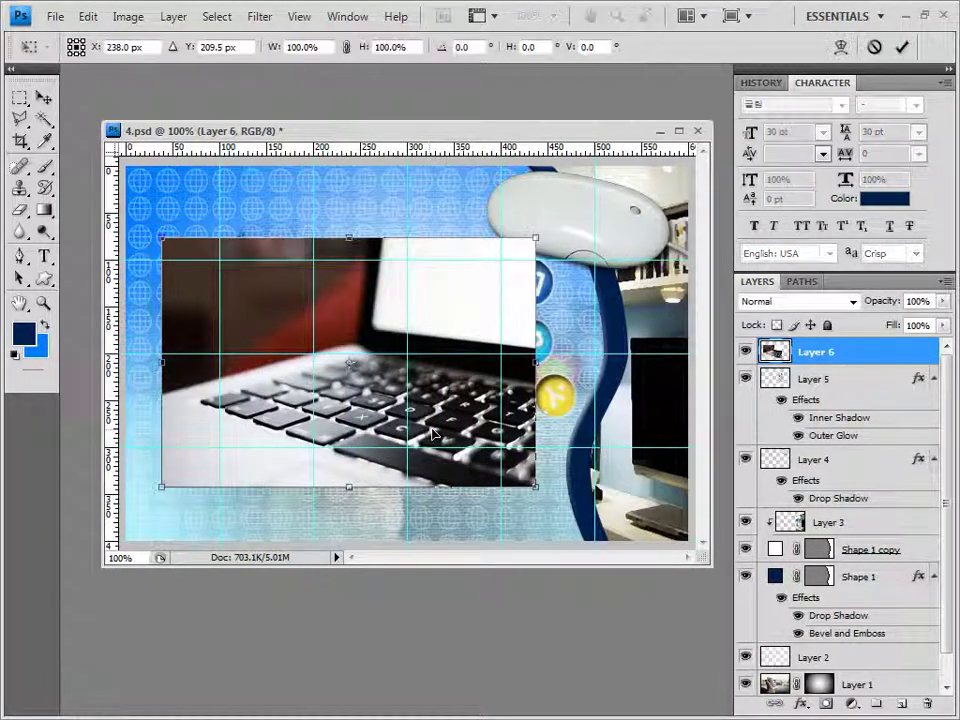
pyautogui.rightClick(435, 421)
pyautogui.click(503, 681)
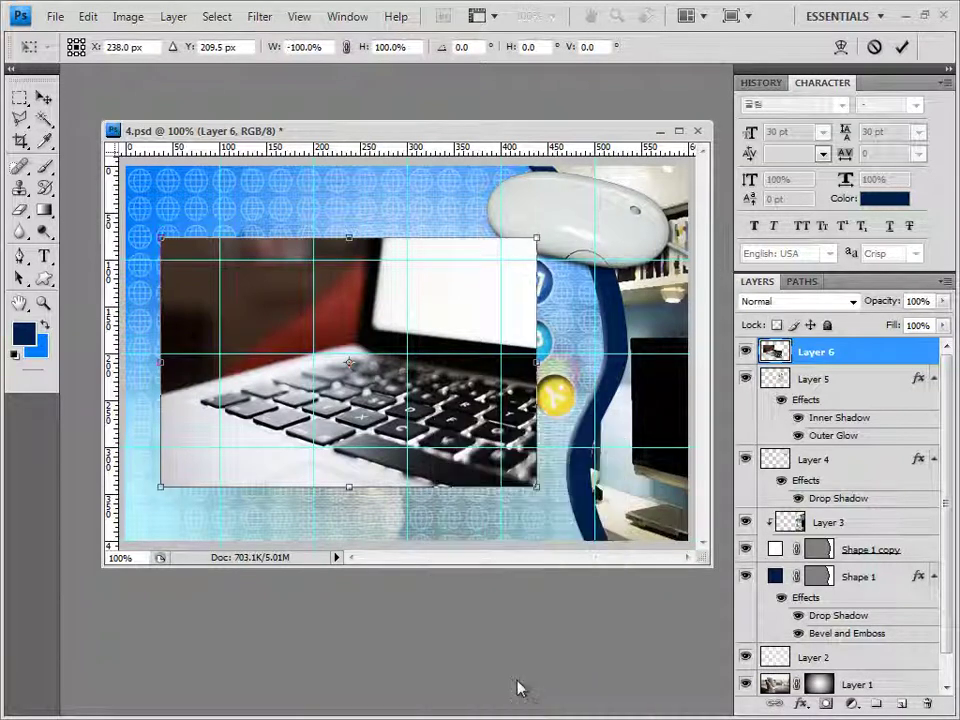
pyautogui.moveTo(435, 306); pyautogui.dragTo(391, 373)
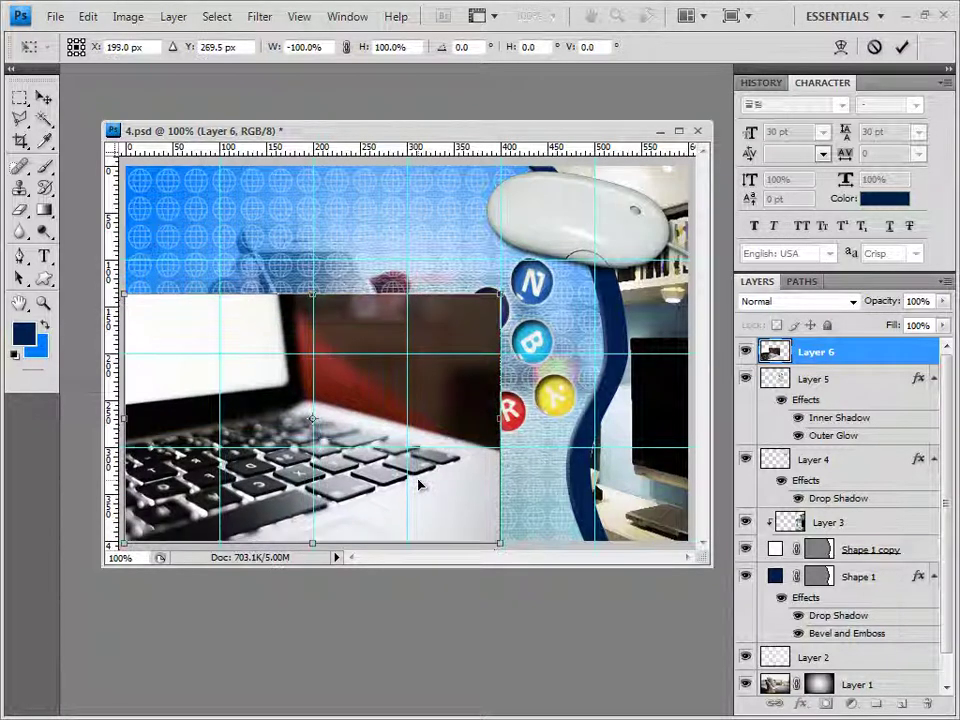
pyautogui.press('Return')
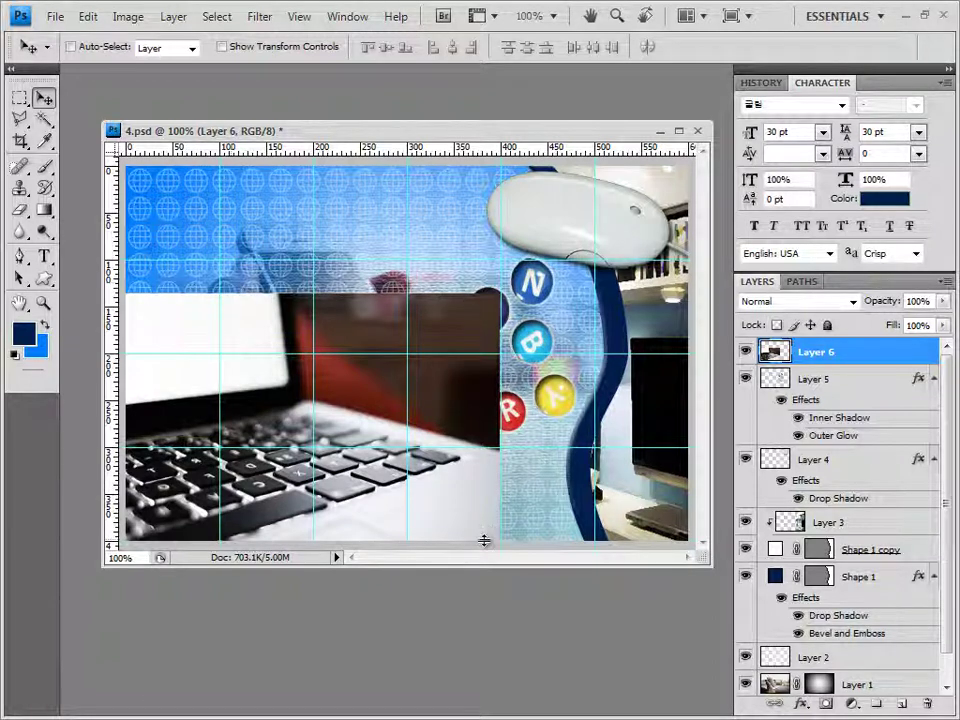
# - Add a layer mask to the laptop layer and fade the photo out toward its upper right with a linear white-to-black gradient
pyautogui.click(827, 705)
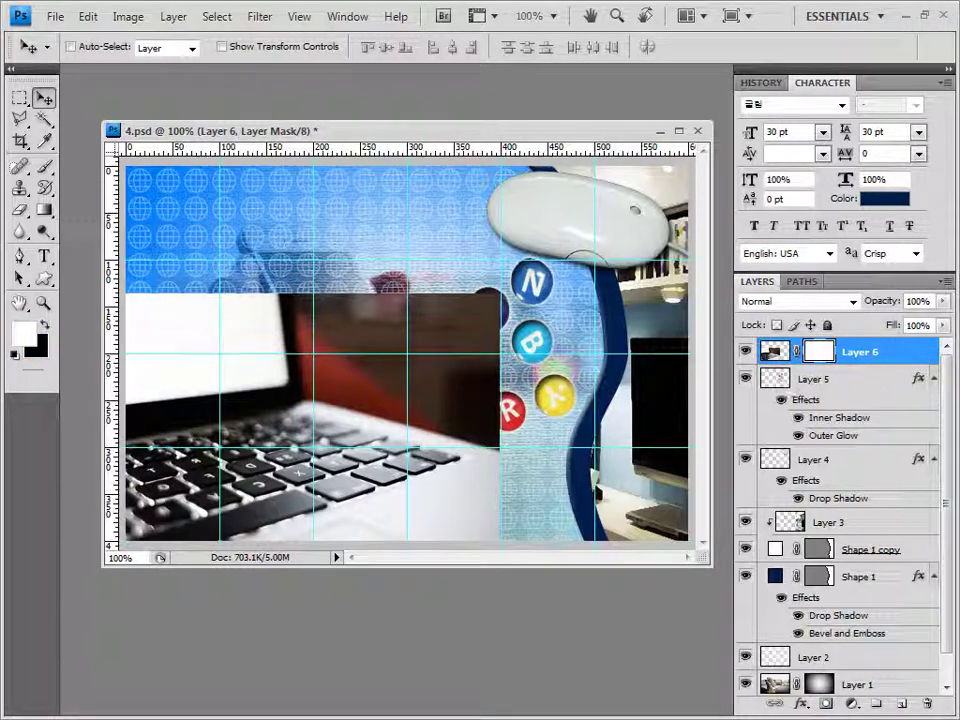
pyautogui.click(45, 210)
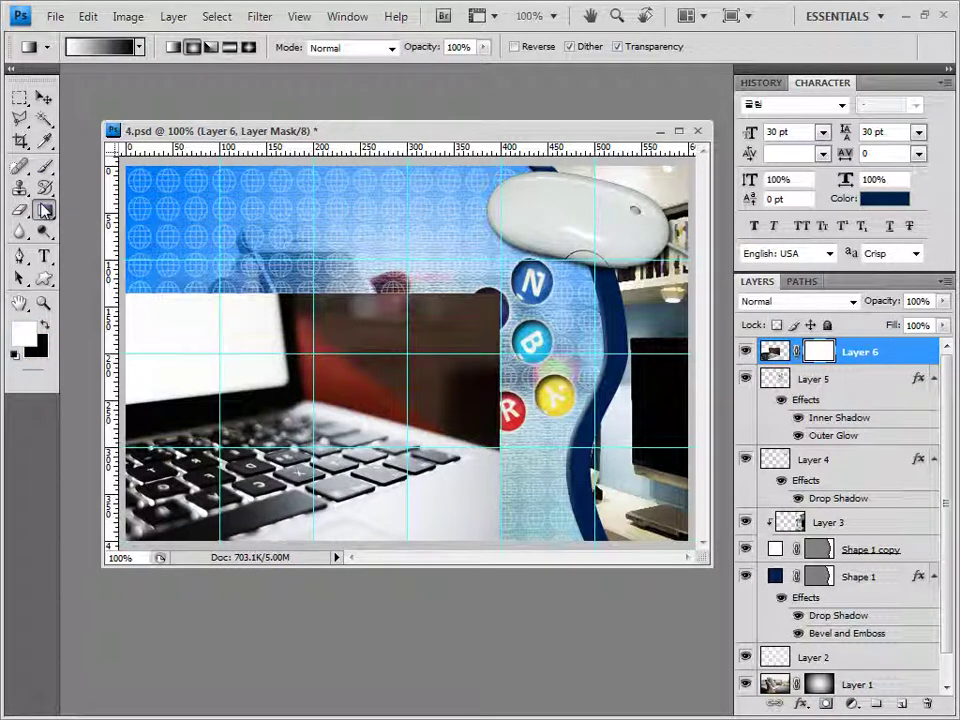
pyautogui.click(139, 47)
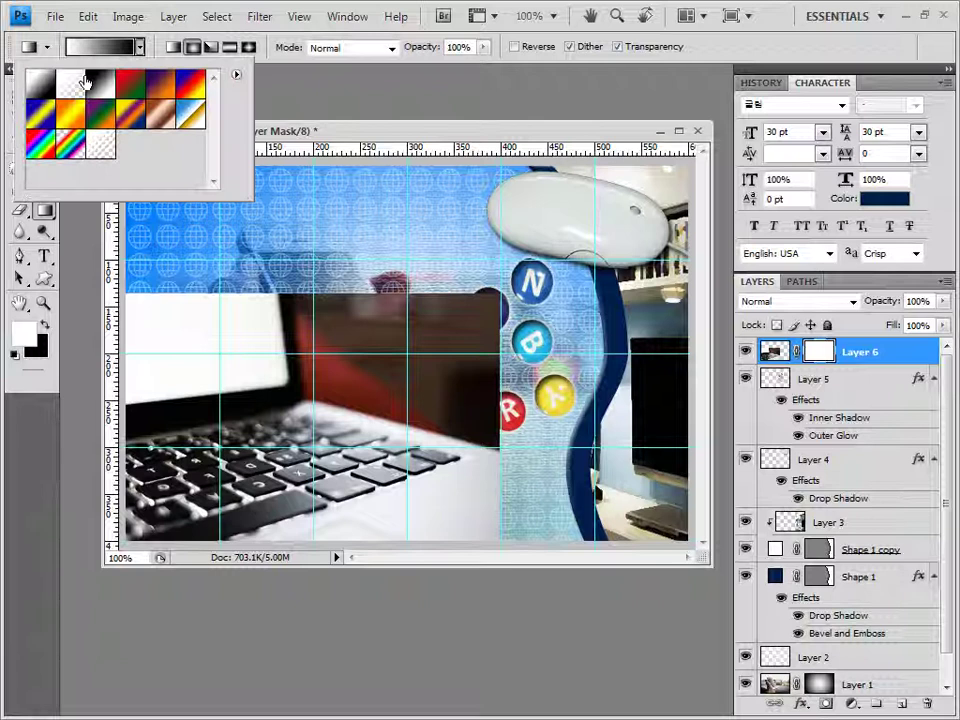
pyautogui.click(270, 107)
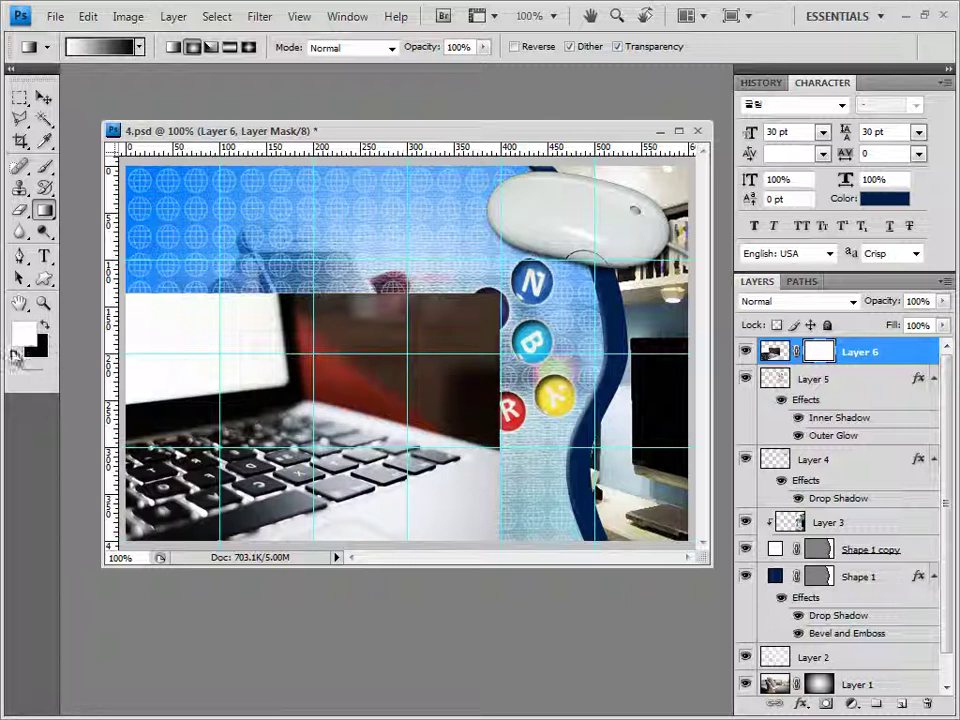
pyautogui.click(174, 48)
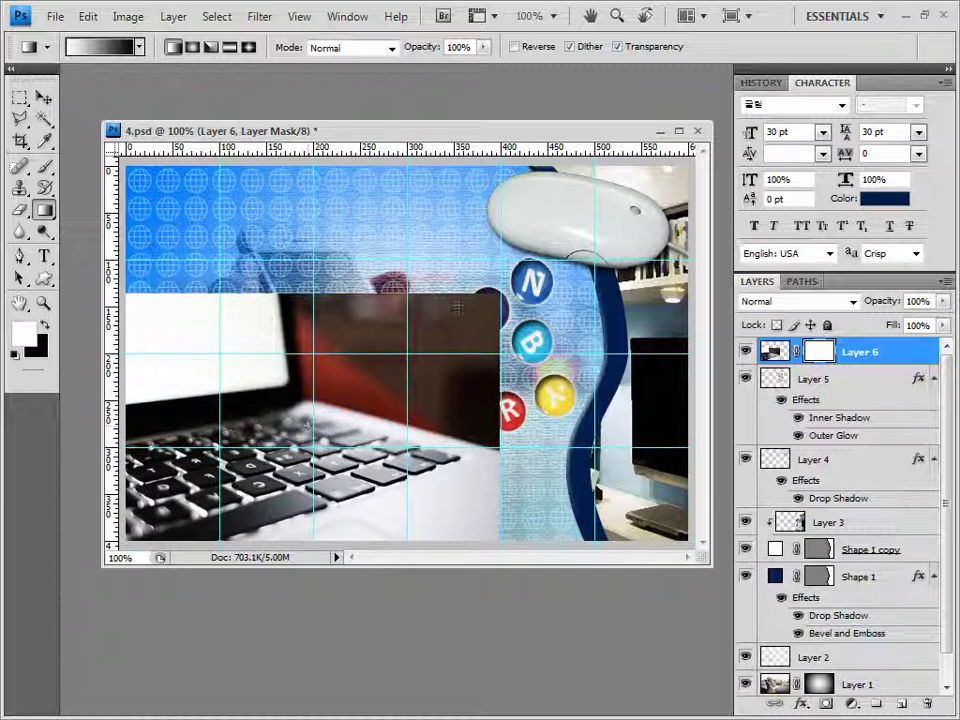
pyautogui.moveTo(230, 320); pyautogui.dragTo(346, 222)
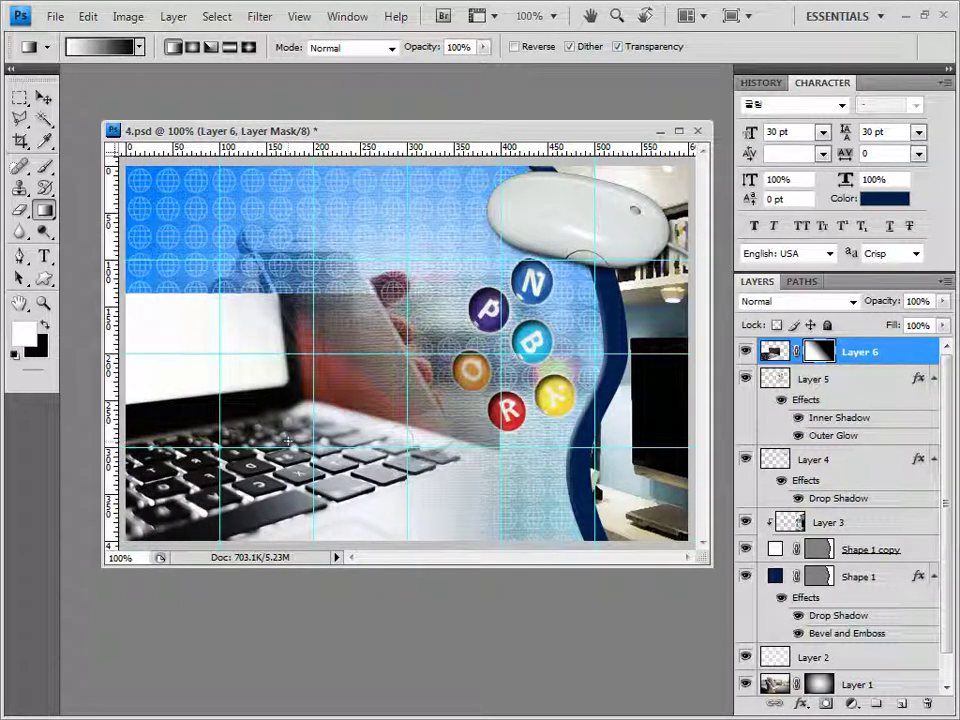
pyautogui.moveTo(287, 440); pyautogui.dragTo(506, 243)
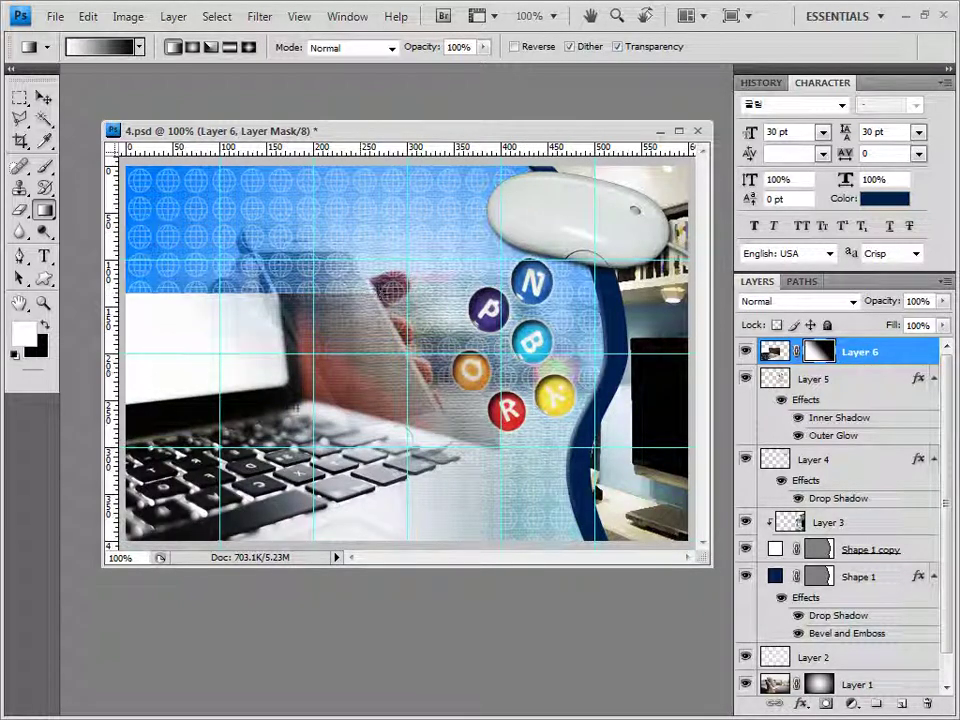
pyautogui.moveTo(287, 425); pyautogui.dragTo(303, 210)
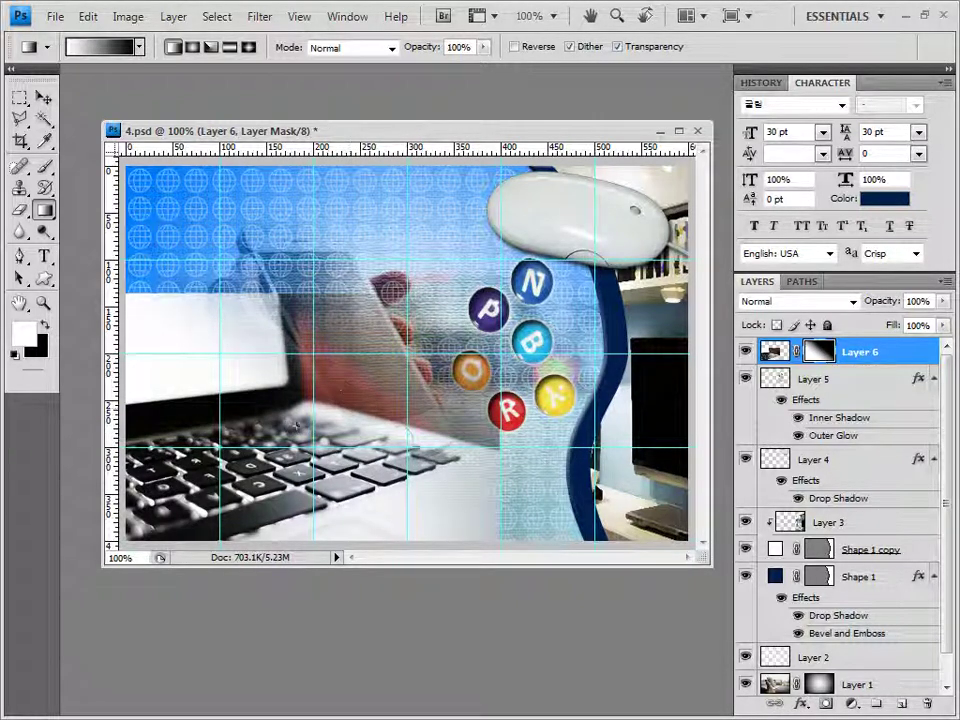
pyautogui.moveTo(297, 425); pyautogui.dragTo(409, 305)
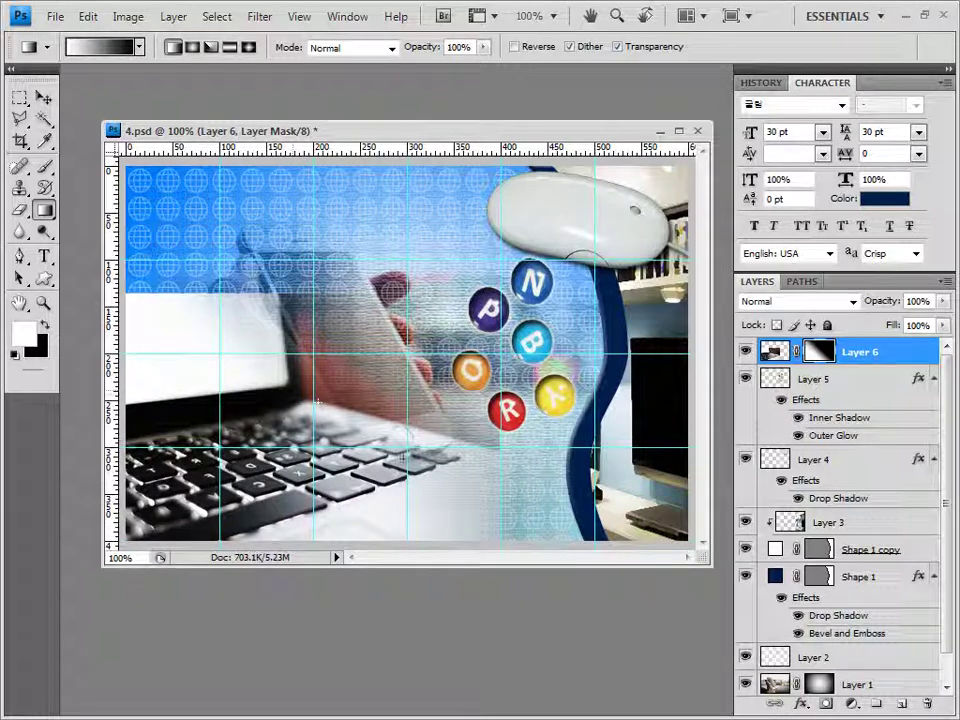
pyautogui.hotkey('ctrl', 'z')
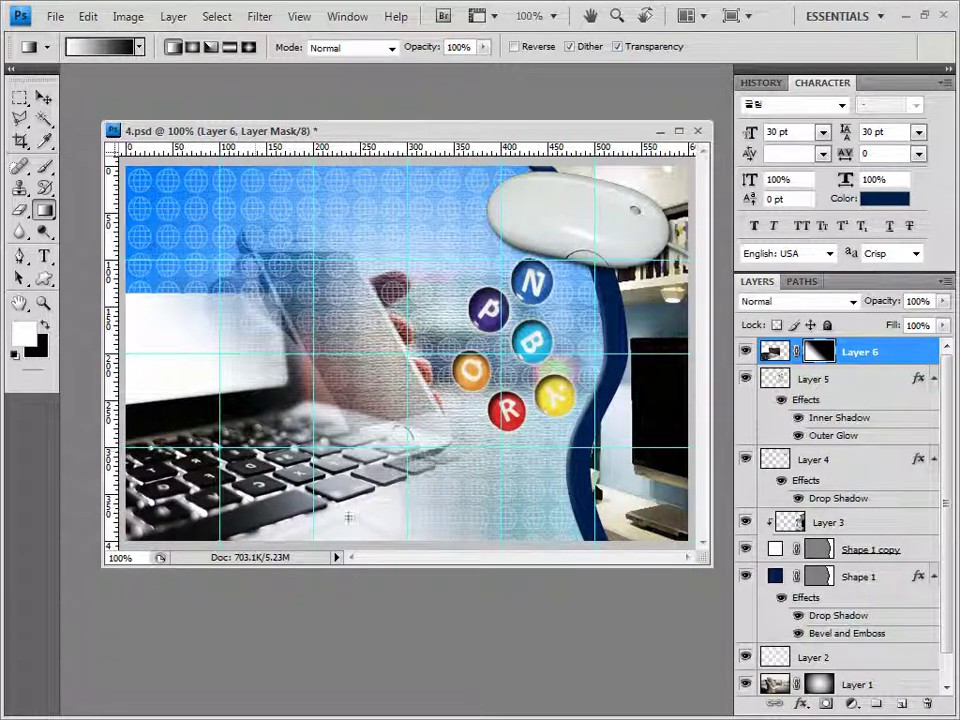
# - Open 1급-17.jpg from the 기출문제04 folder and place it in its own floating window
pyautogui.hotkey('alt', 'Tab')
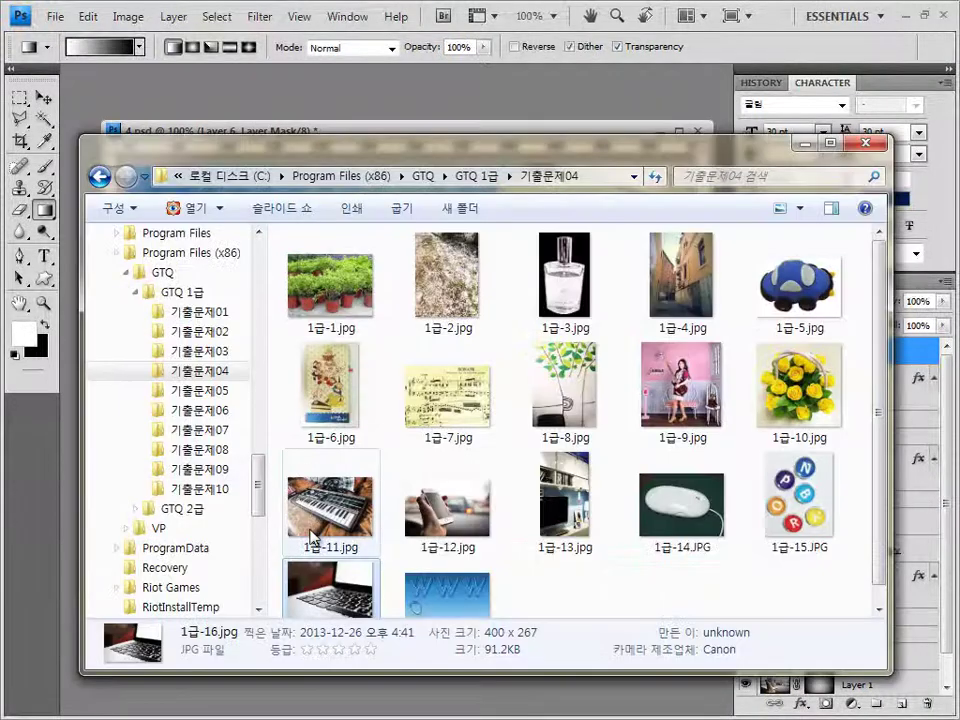
pyautogui.click(440, 576)
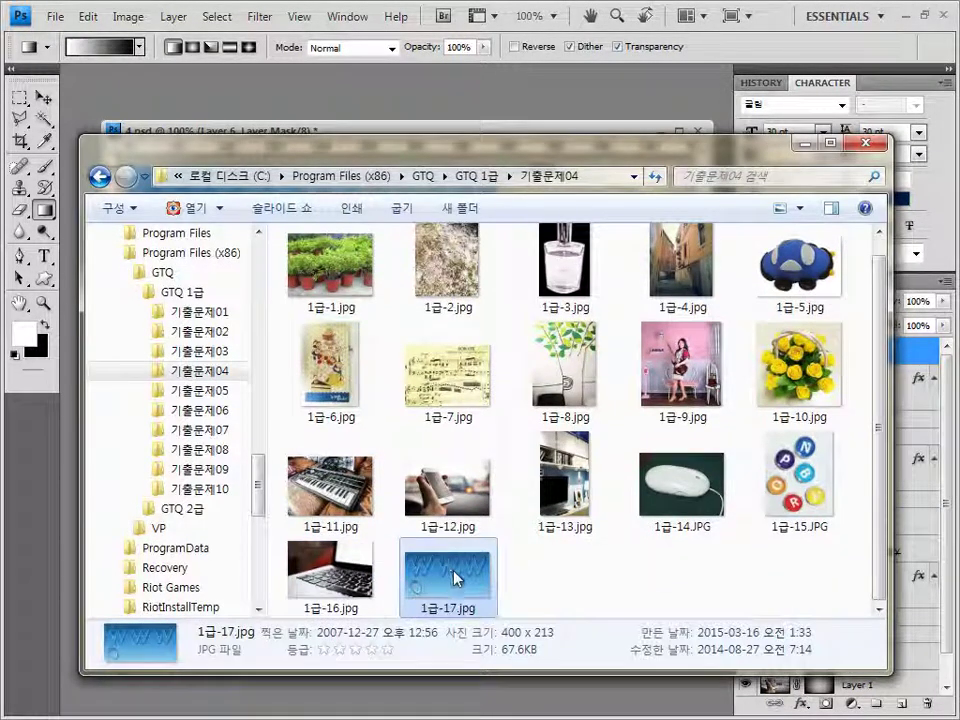
pyautogui.moveTo(456, 574); pyautogui.dragTo(238, 140)
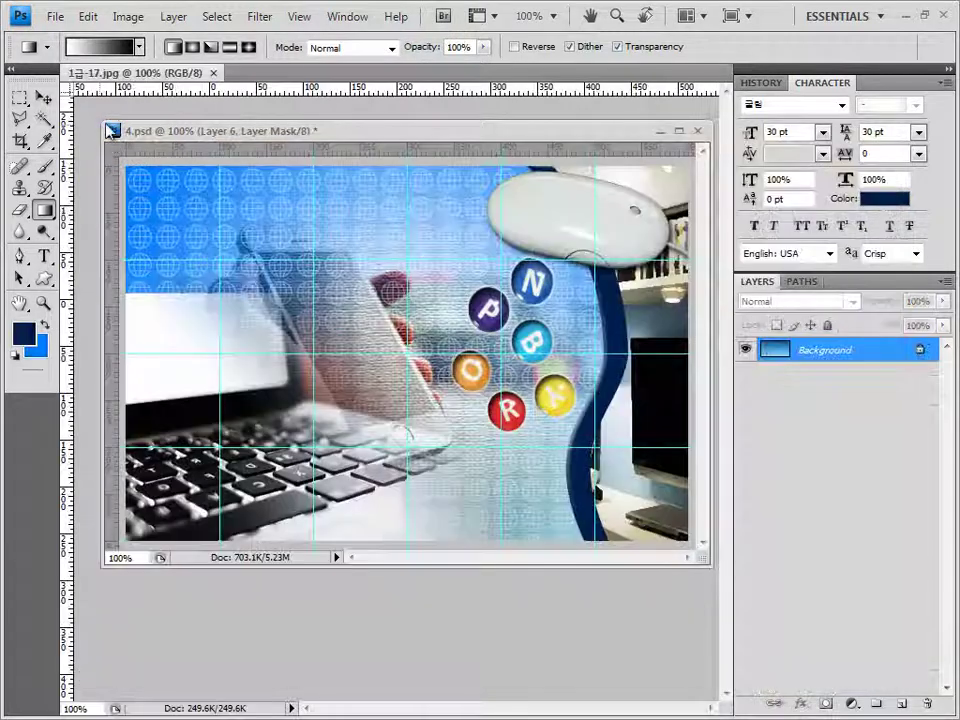
pyautogui.moveTo(70, 71); pyautogui.dragTo(300, 349)
# - Select the blue background around the WWW letters and the droplet shape with the Magic Wand at tolerance 30
pyautogui.press('w')
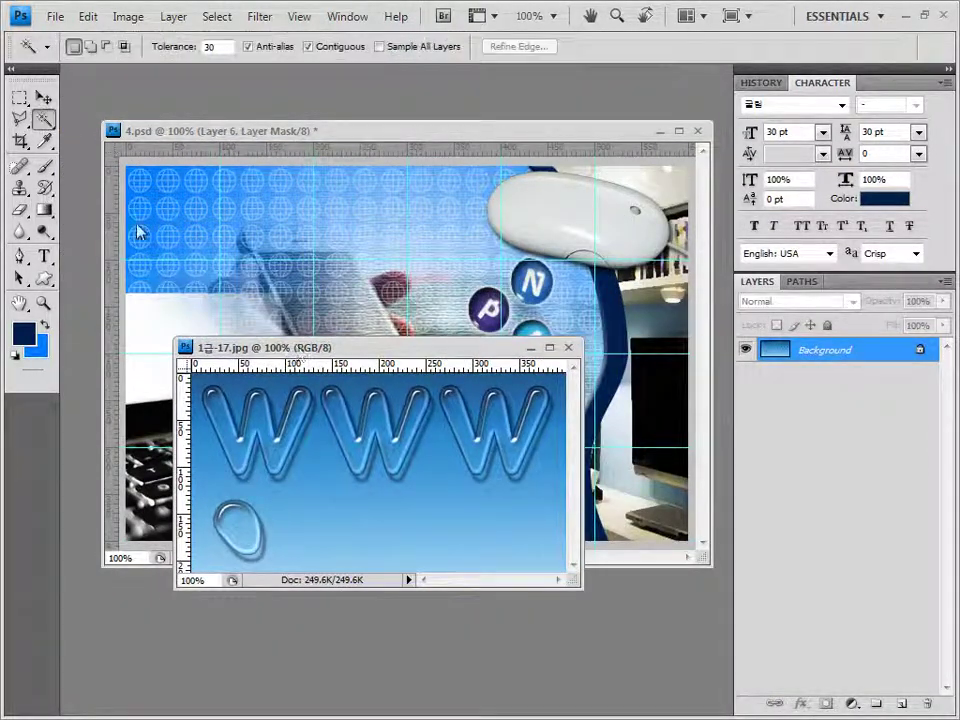
pyautogui.write('30')
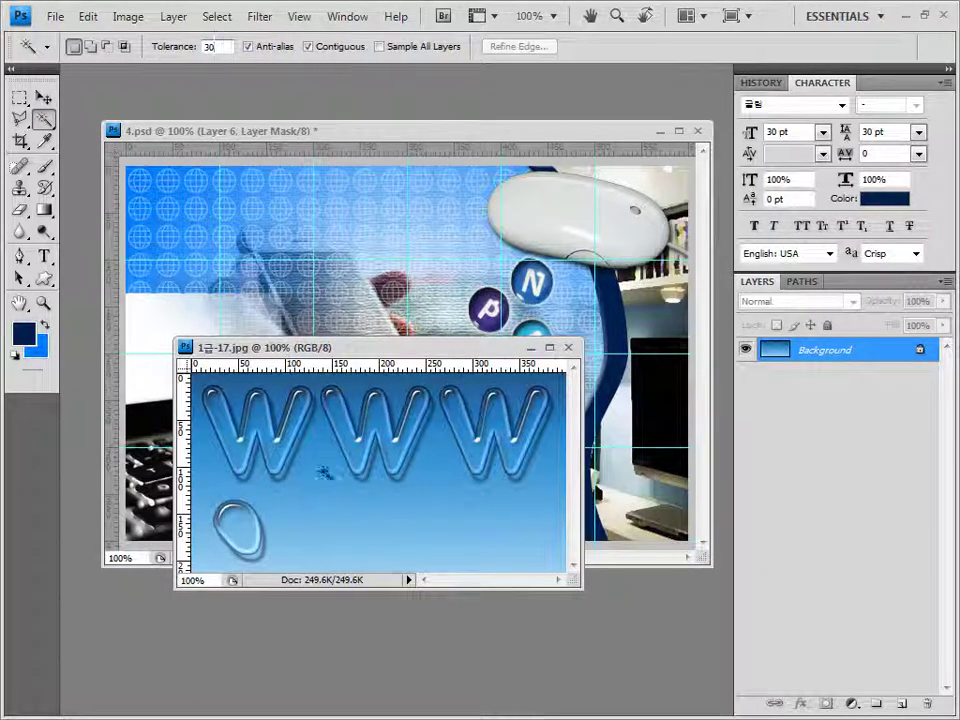
pyautogui.click(320, 395)
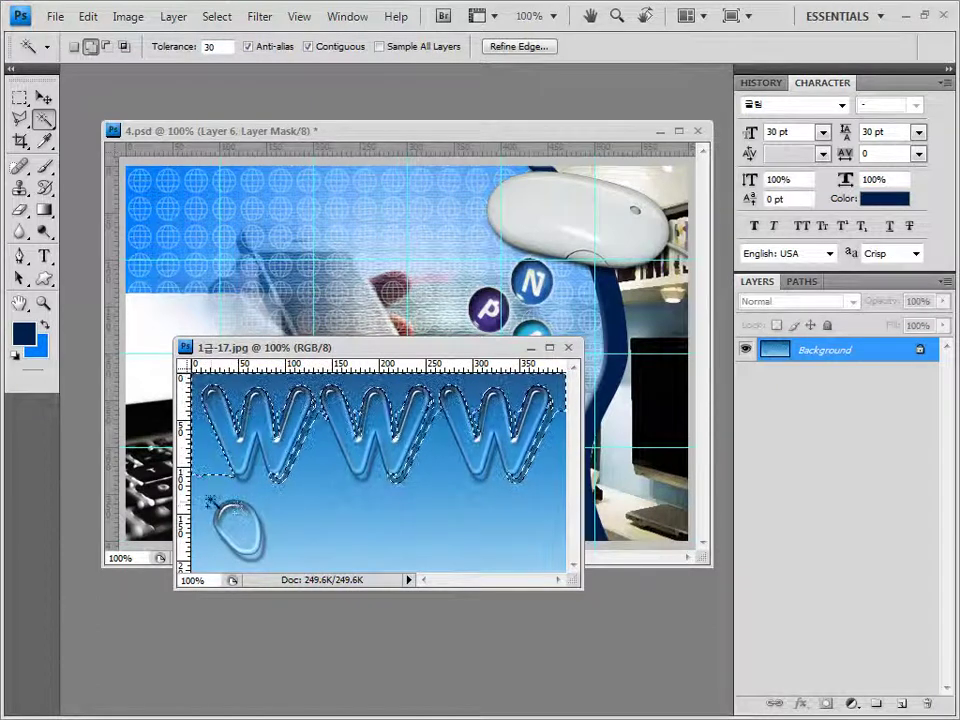
pyautogui.keyDown('shift'); pyautogui.click(205, 553); pyautogui.keyUp('shift')
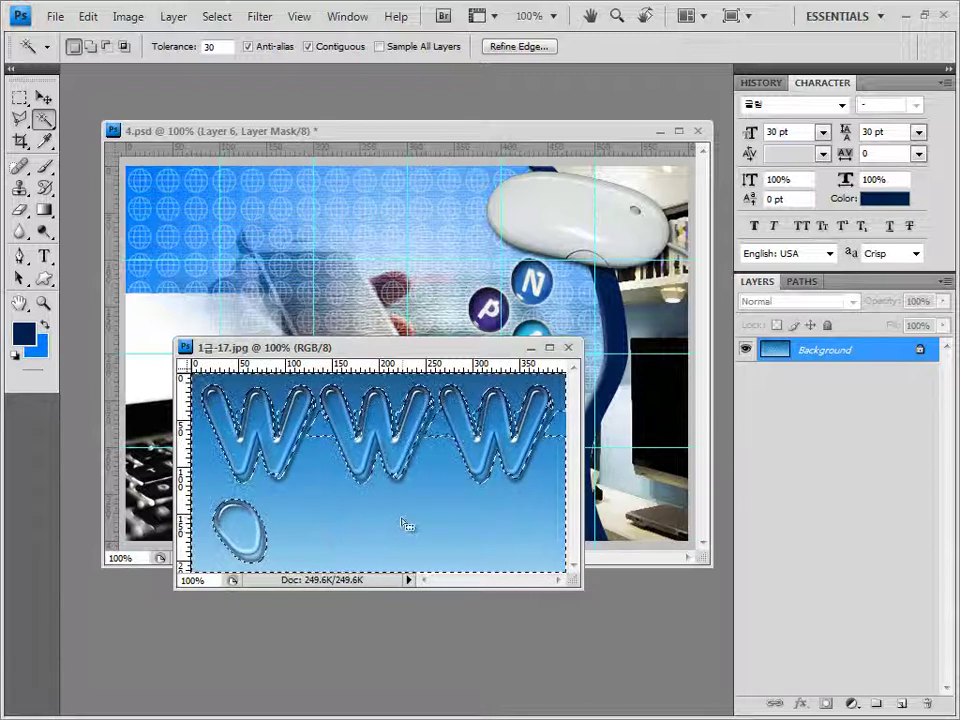
pyautogui.press('shift')
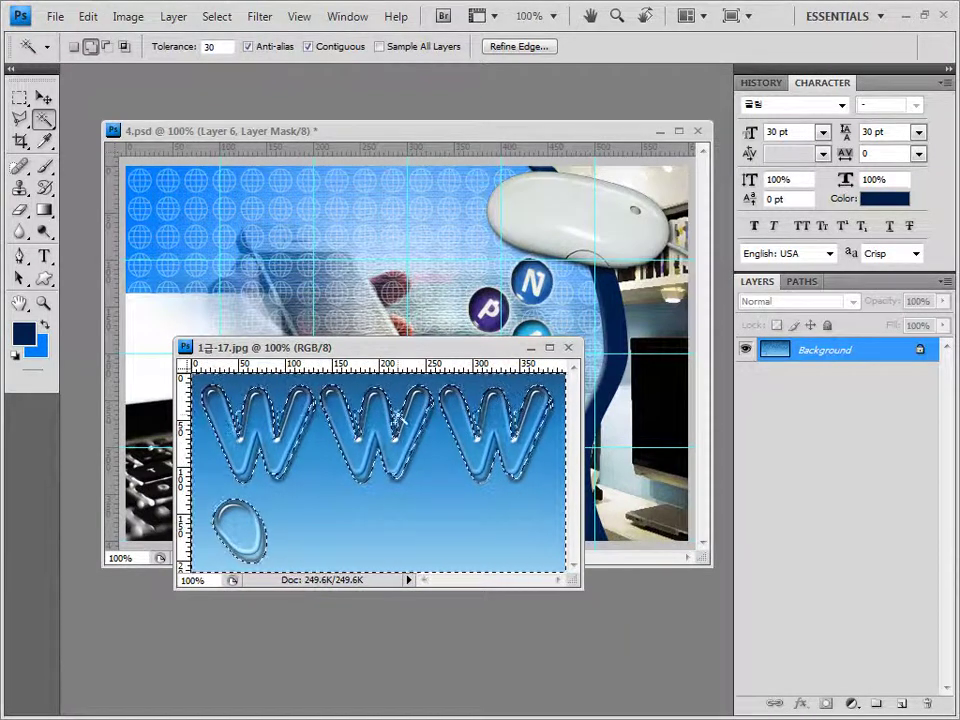
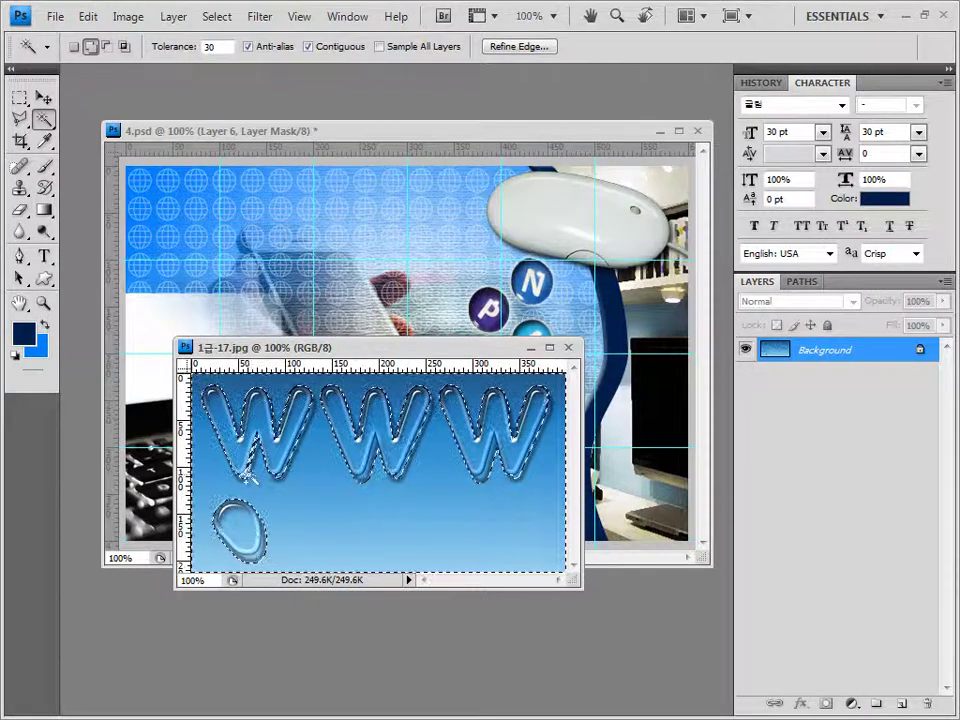
pyautogui.moveTo(300, 347); pyautogui.dragTo(320, 347)
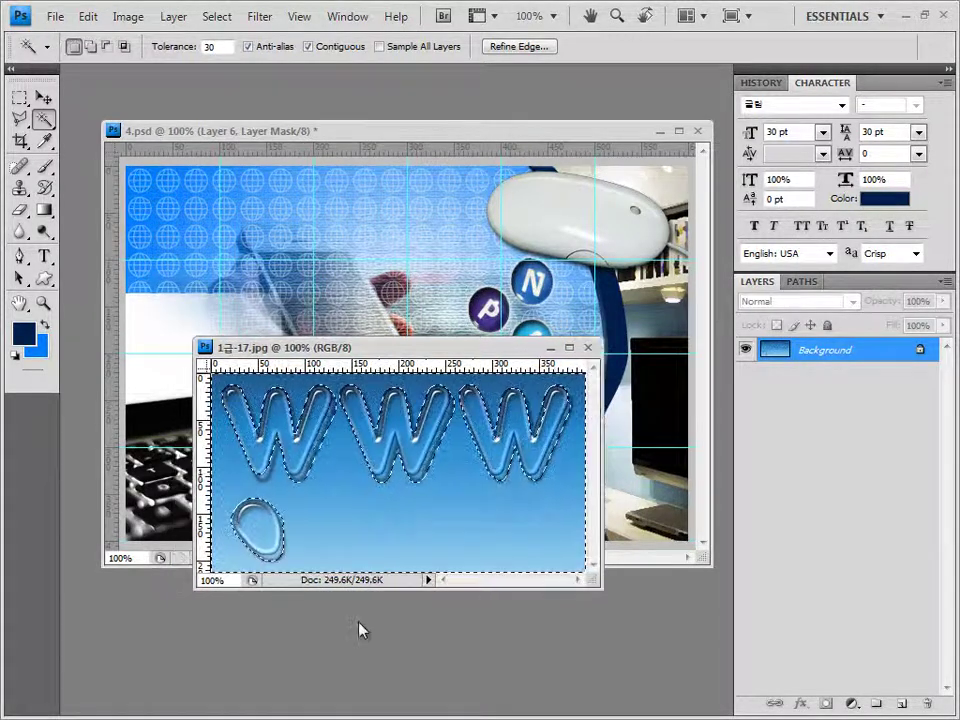
# - Invert the selection to the WWW letters and droplet shape, copy them and close 1급-17.jpg
pyautogui.click(216, 16)
pyautogui.click(222, 92)
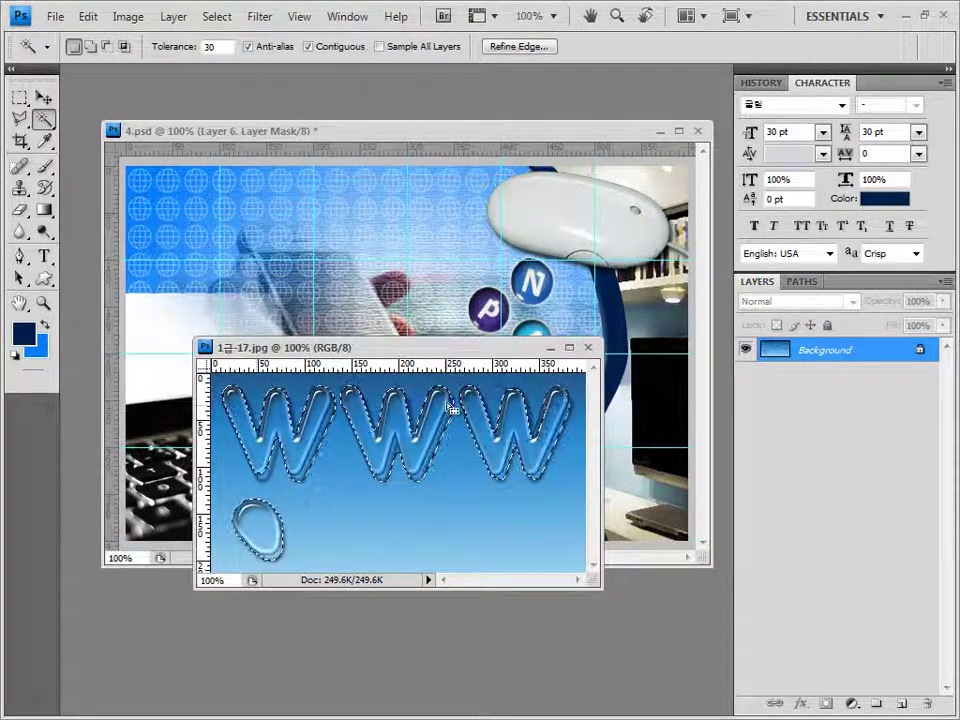
pyautogui.moveTo(460, 354); pyautogui.dragTo(464, 374)
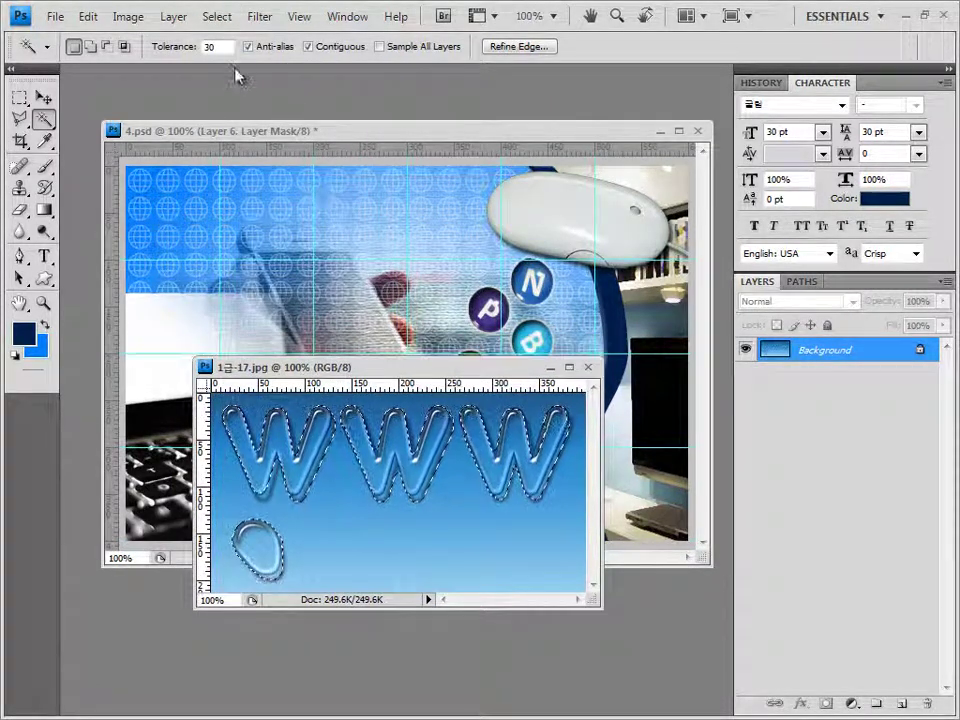
pyautogui.click(44, 119)
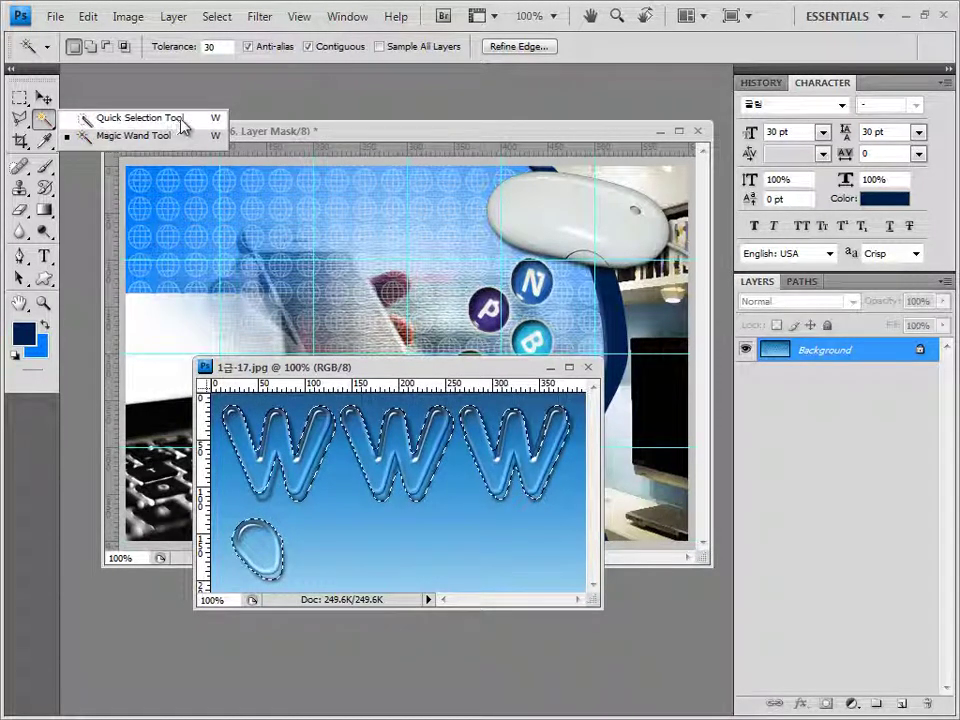
pyautogui.click(364, 367)
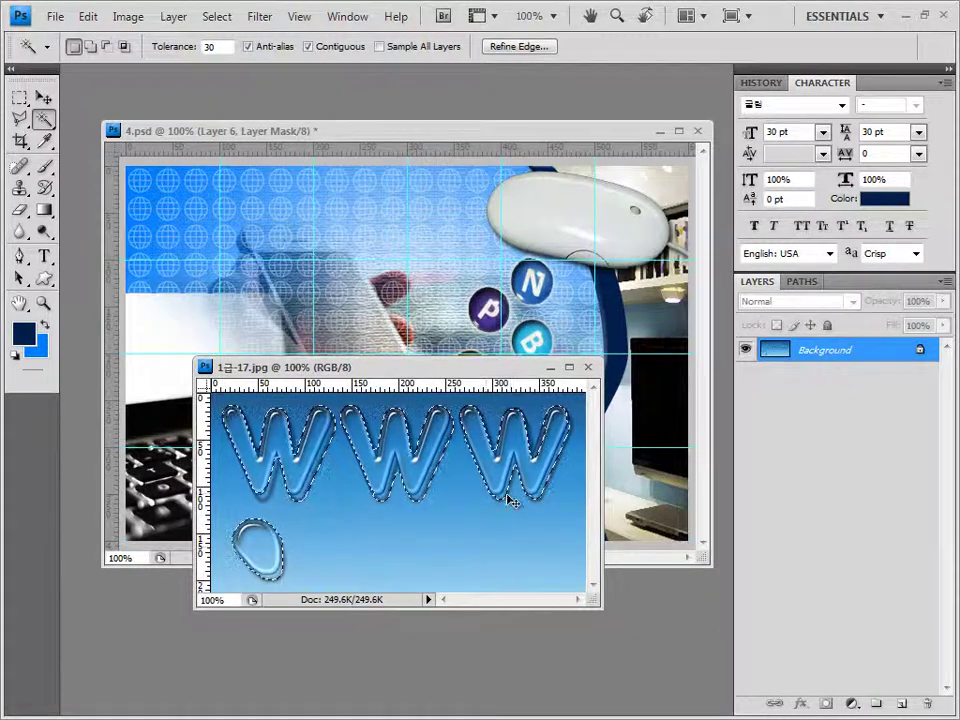
pyautogui.click(588, 368)
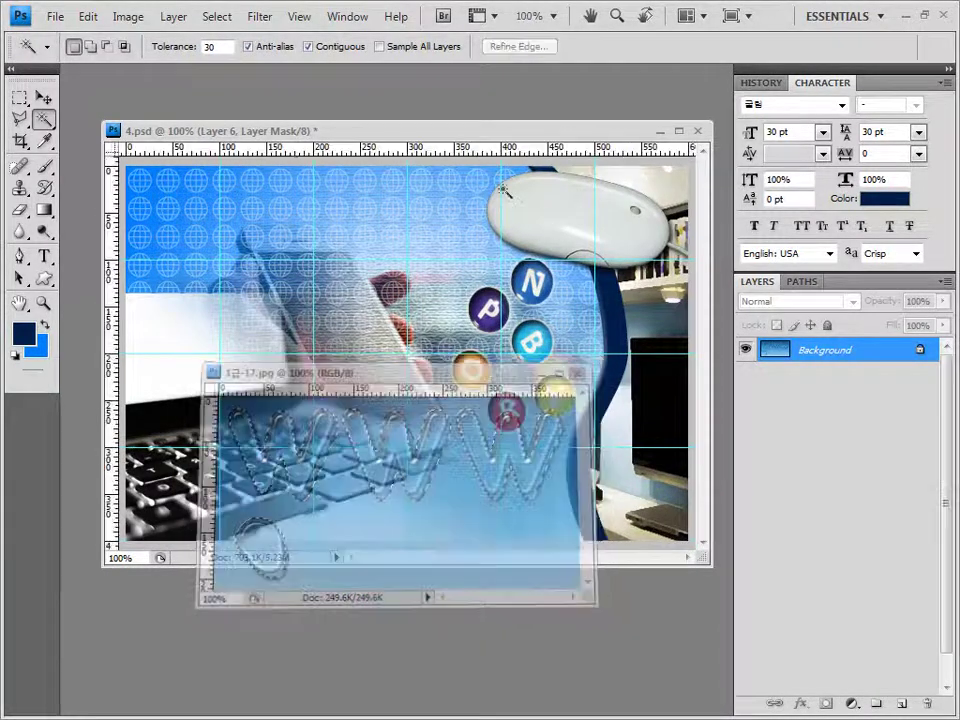
# - Paste the WWW letters and droplet into 4.psd, place them at the upper left and scale them to 84.6% width and 72.8% height
pyautogui.click(44, 97)
pyautogui.hotkey('ctrl', 'v')
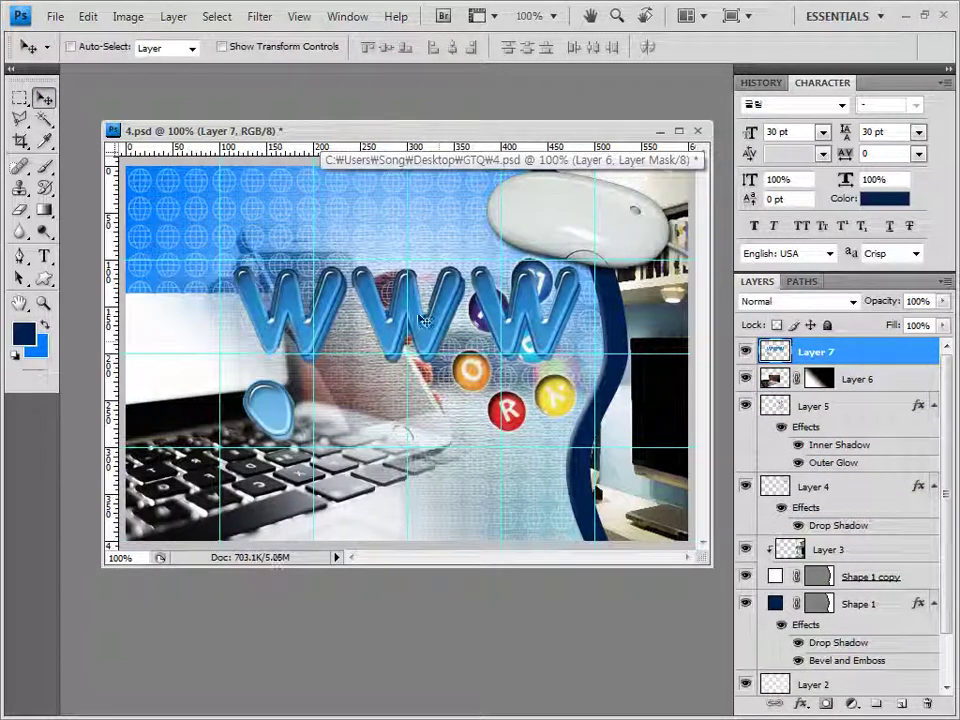
pyautogui.moveTo(433, 347); pyautogui.dragTo(337, 258)
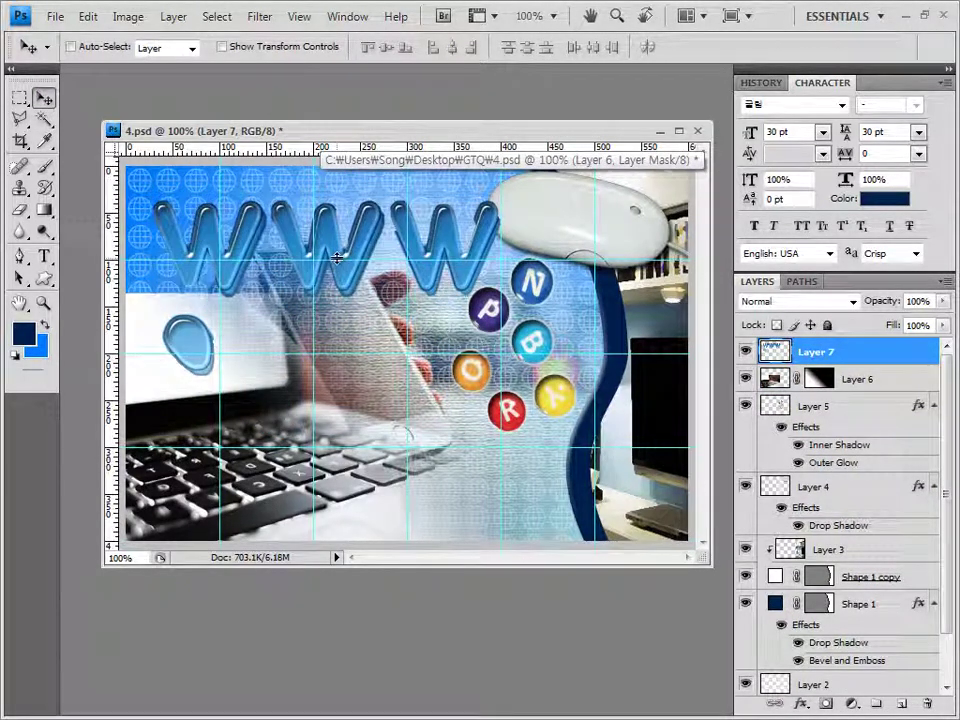
pyautogui.hotkey('ctrl', 't')
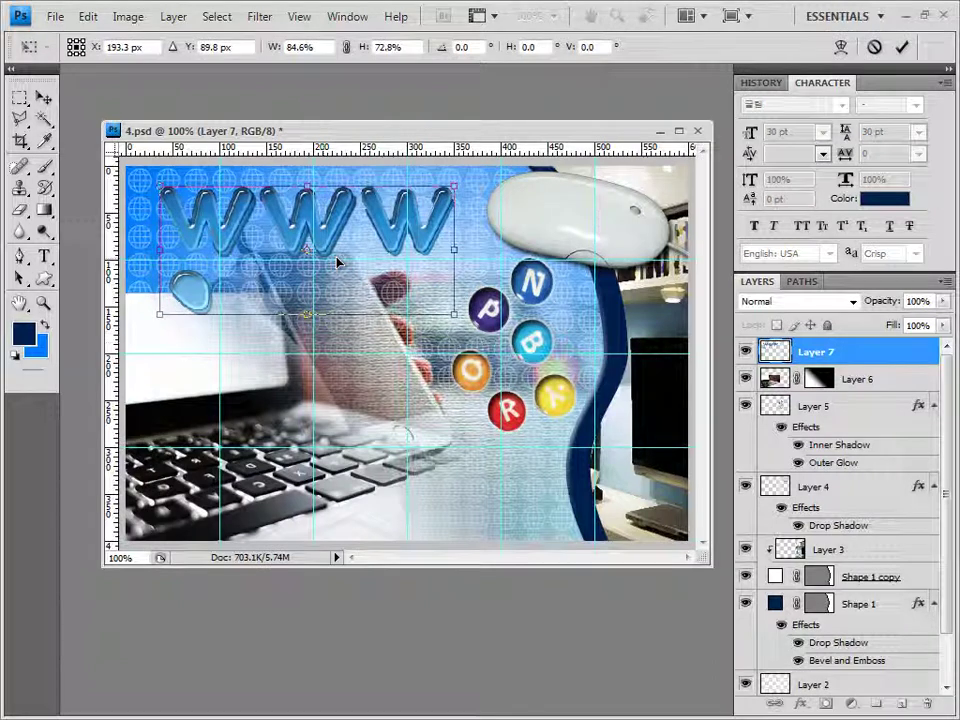
pyautogui.press('Return')
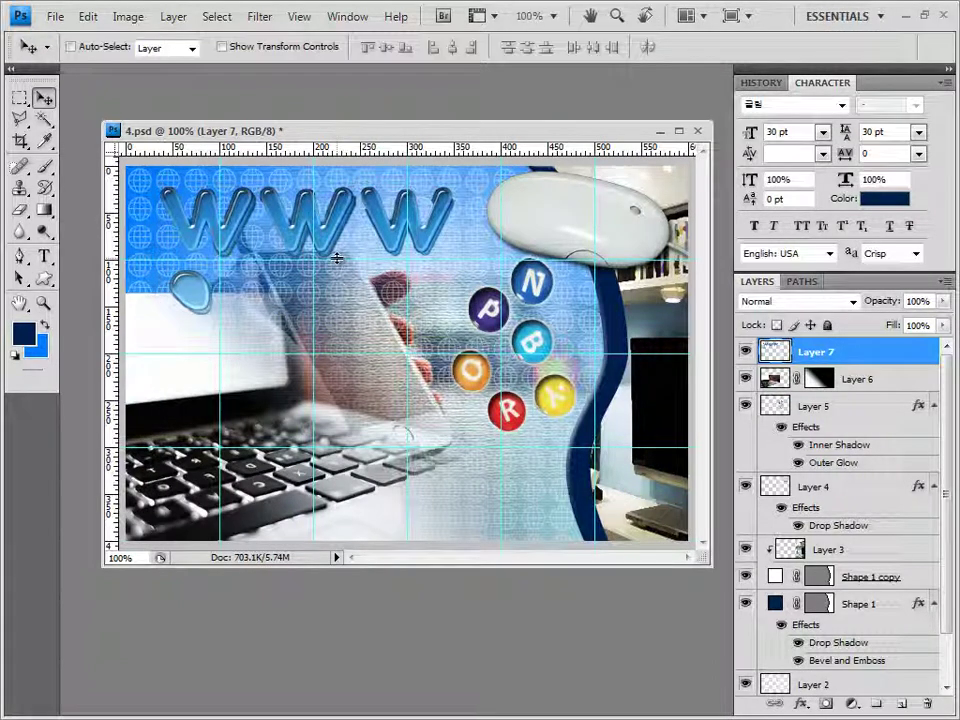
# - Draw a Tabbed Button custom shape as a shape layer, about 90 by 35 px, below the laptop keyboard near the canvas's lower edge
pyautogui.press('g')
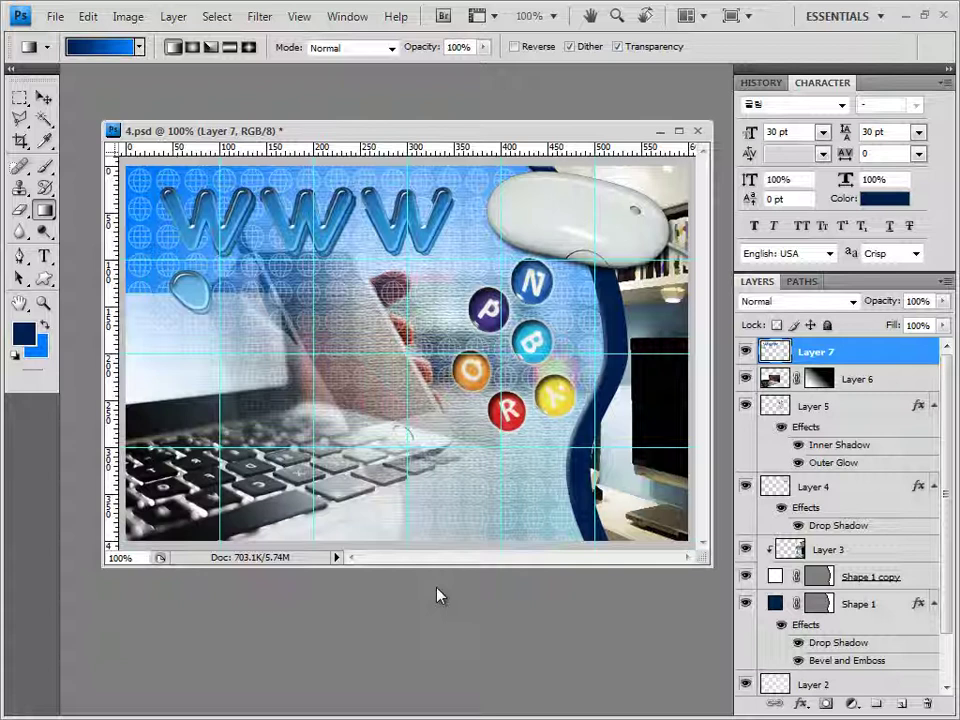
pyautogui.click(46, 281)
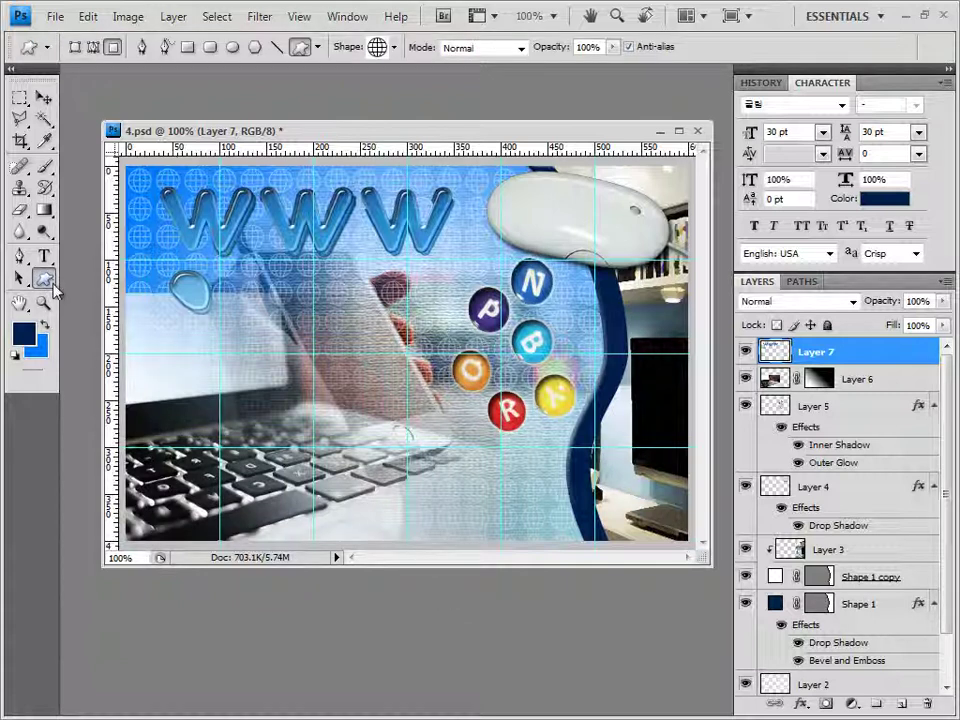
pyautogui.click(75, 47)
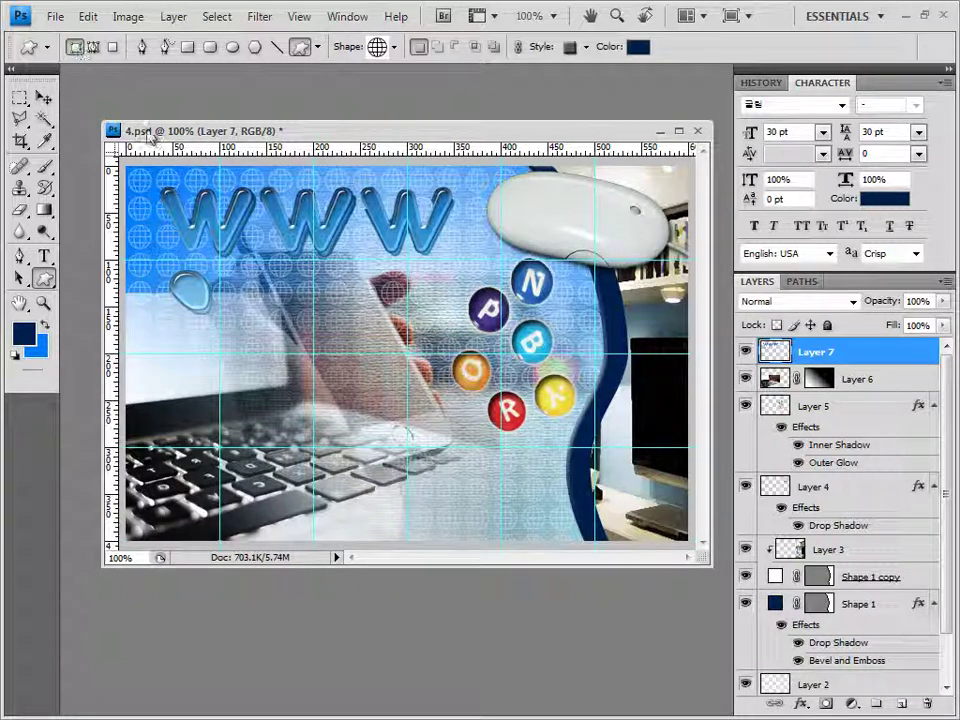
pyautogui.click(396, 47)
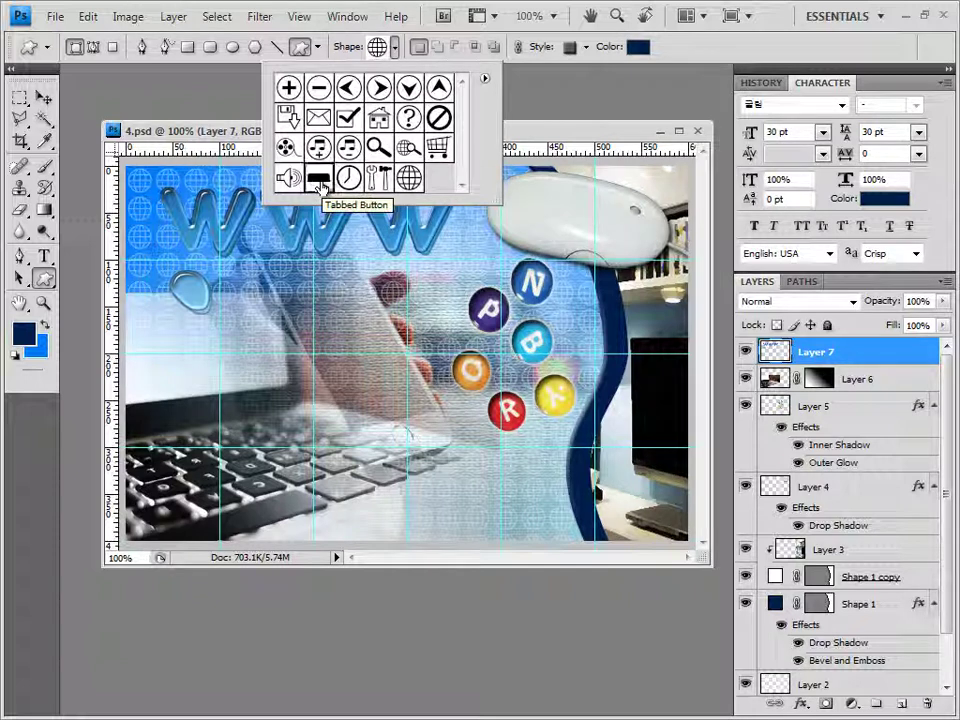
pyautogui.click(320, 182)
pyautogui.click(574, 145)
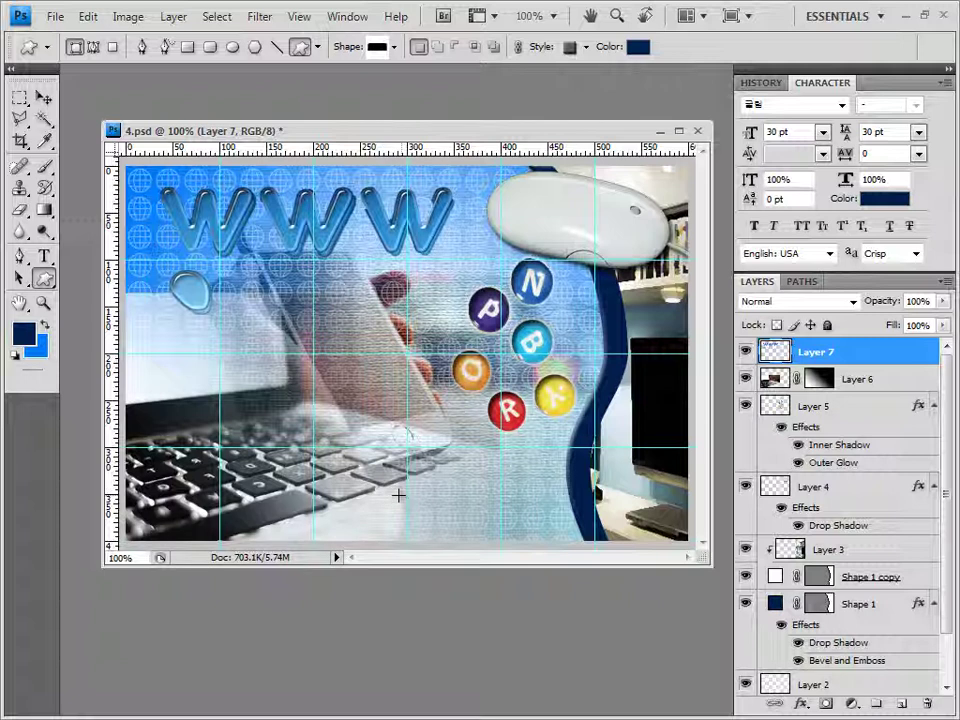
pyautogui.moveTo(281, 484); pyautogui.dragTo(364, 517)
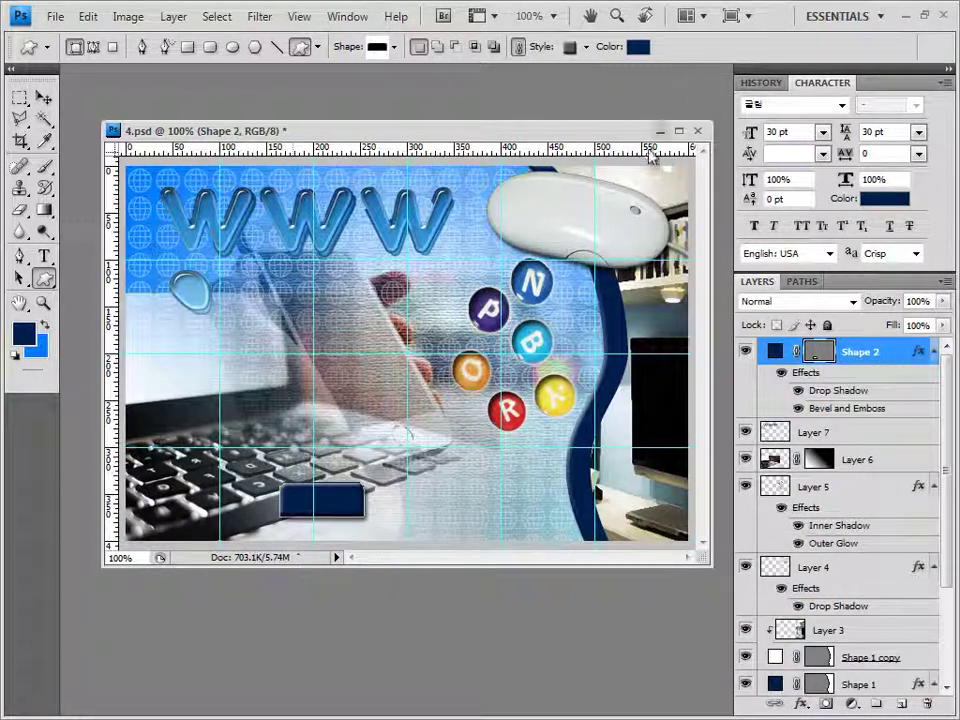
# - Remove the preset style from the tabbed button shape and set its fill colour to 92199a
pyautogui.click(587, 48)
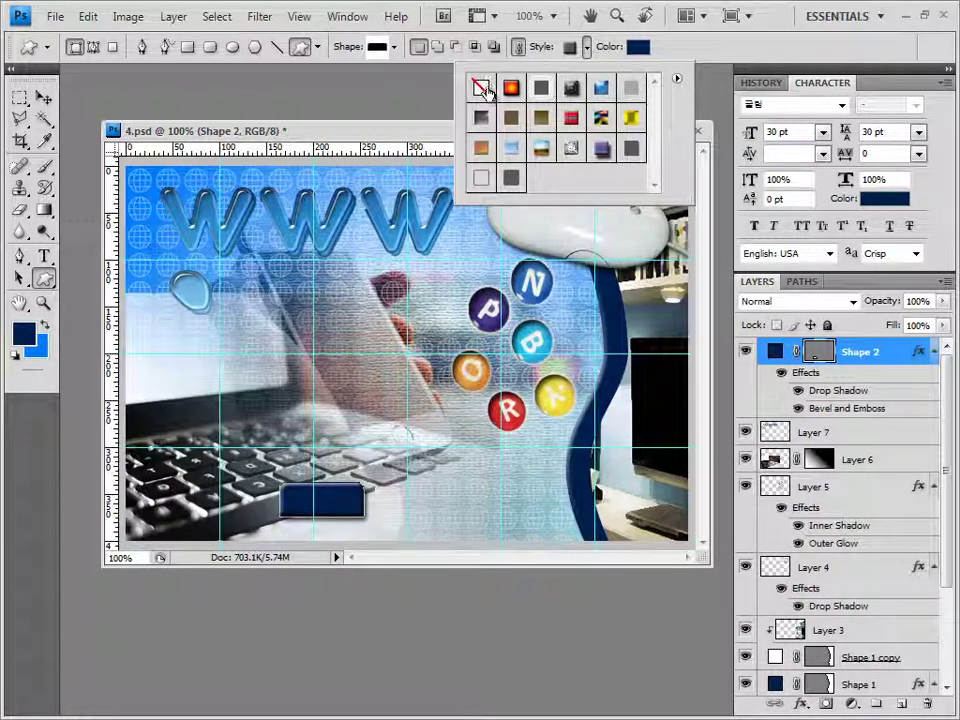
pyautogui.click(481, 88)
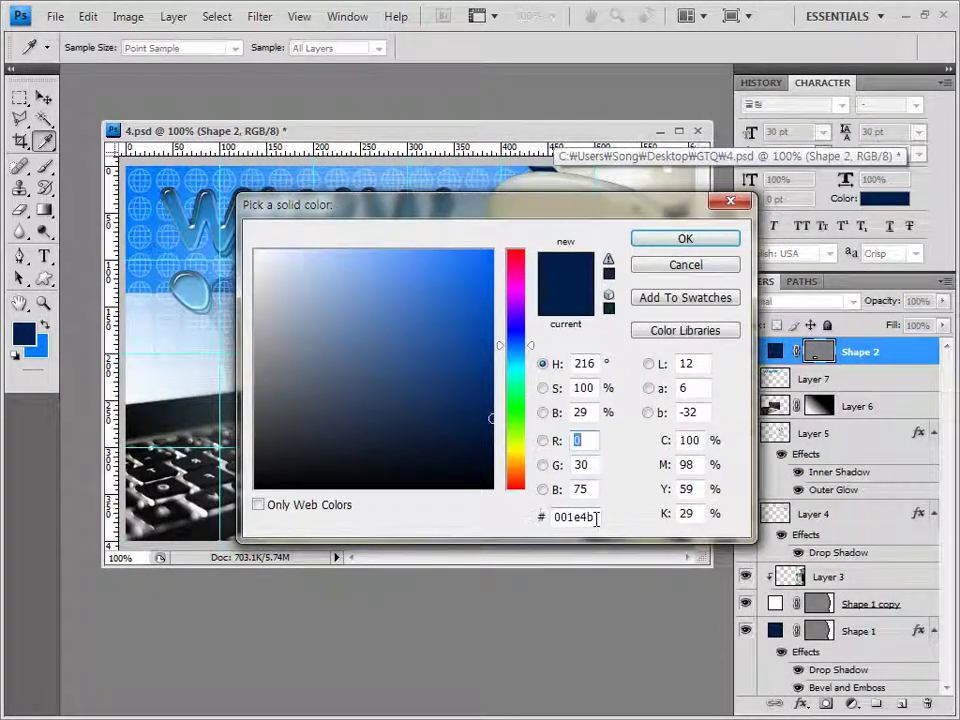
pyautogui.doubleClick(590, 516)
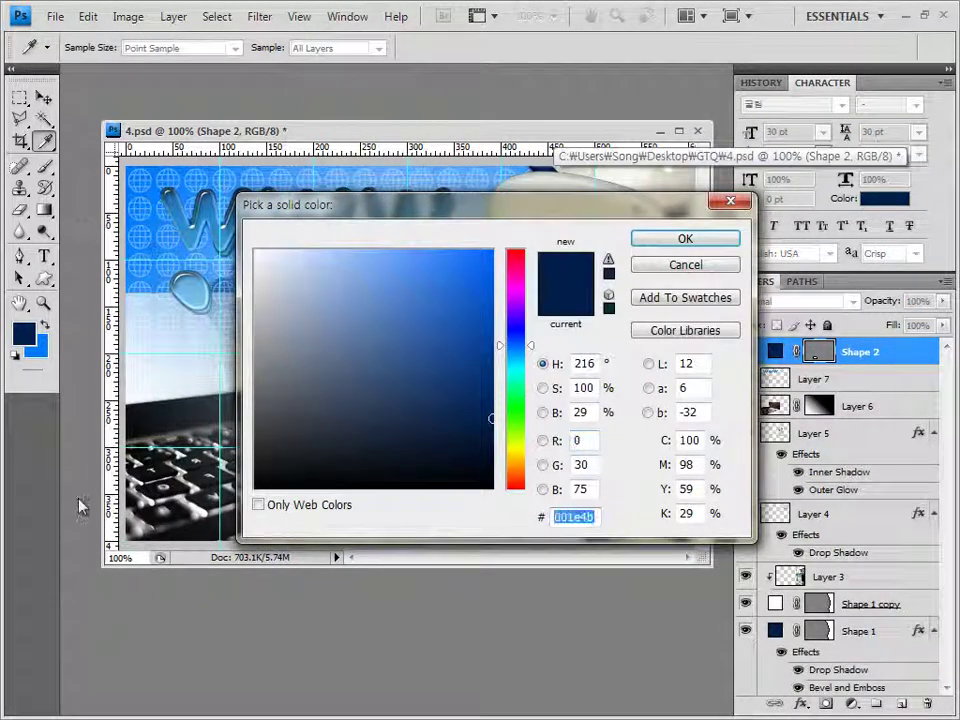
pyautogui.write('9')
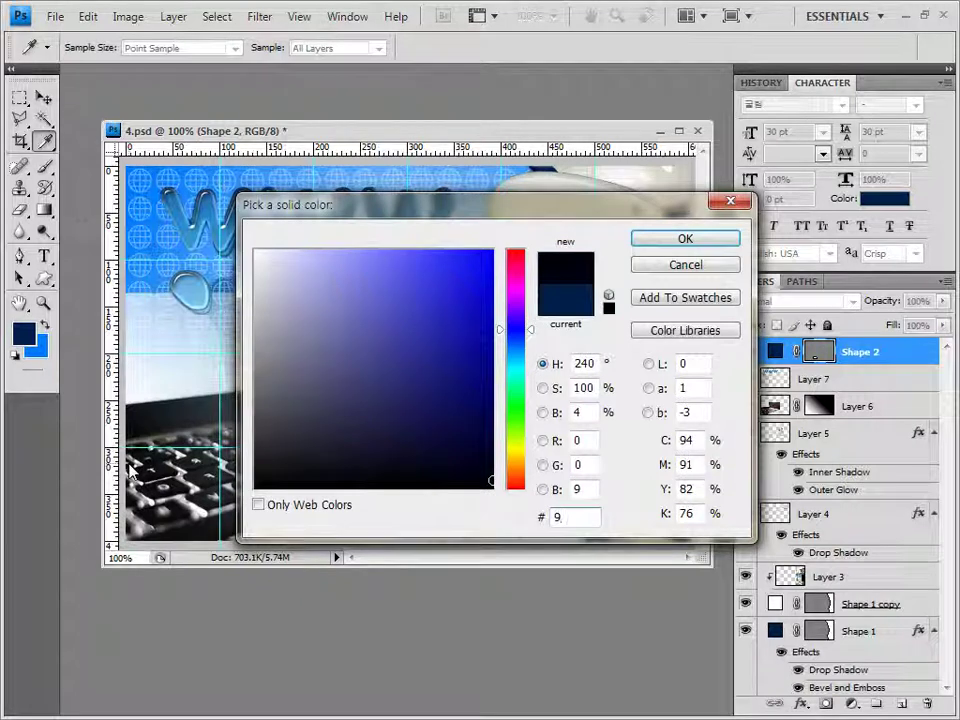
pyautogui.write('2199a')
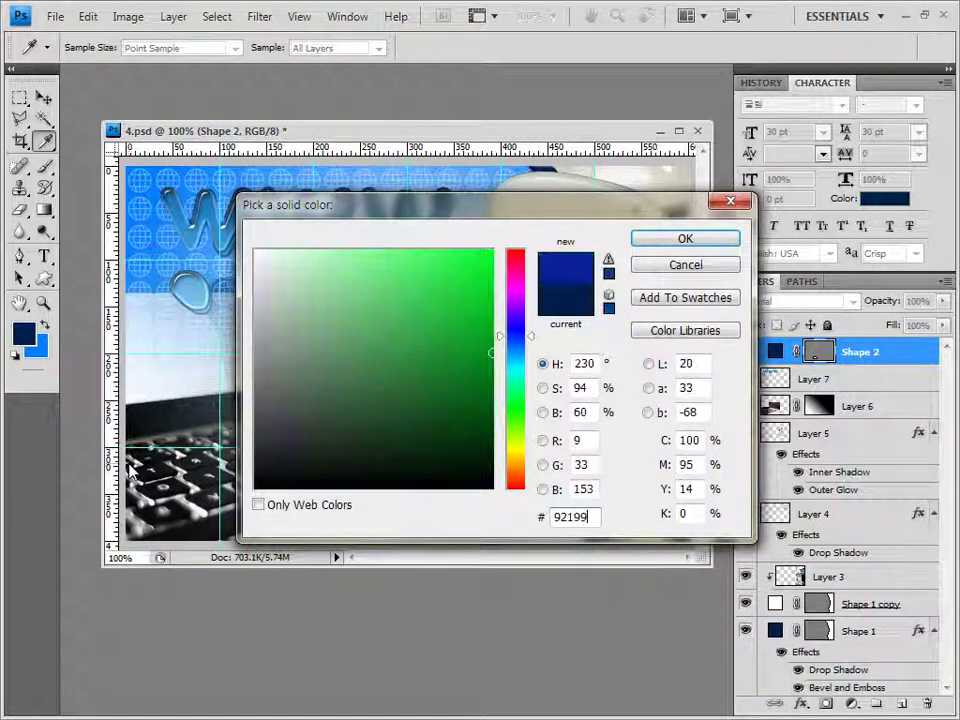
pyautogui.click(685, 239)
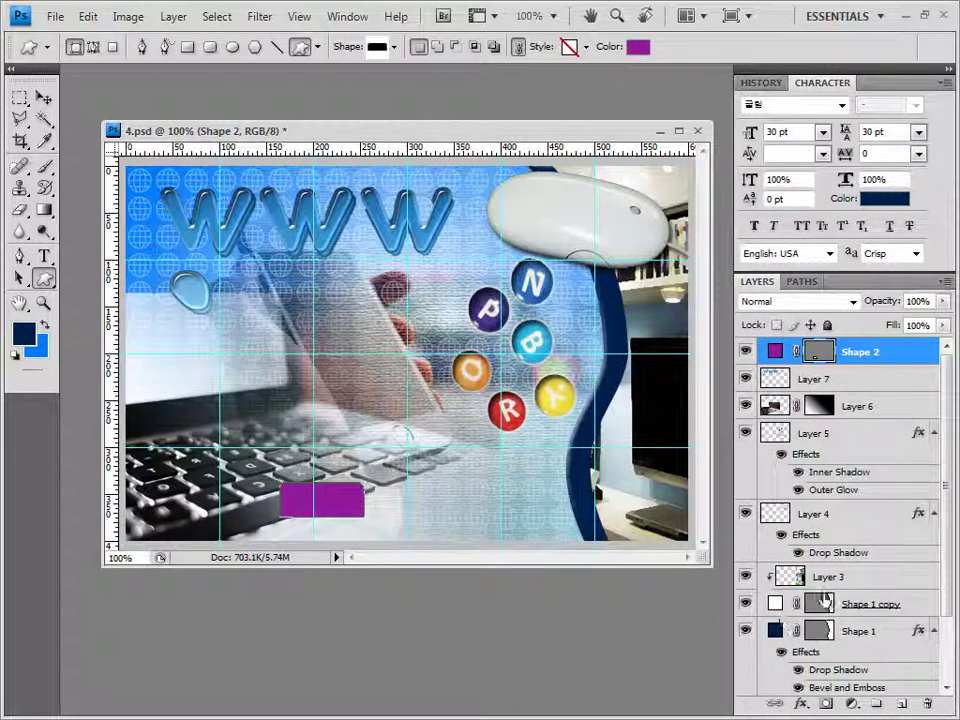
# - Give the tabbed button shape a 1 px black outside stroke and a drop shadow with default settings
pyautogui.click(801, 703)
pyautogui.click(812, 688)
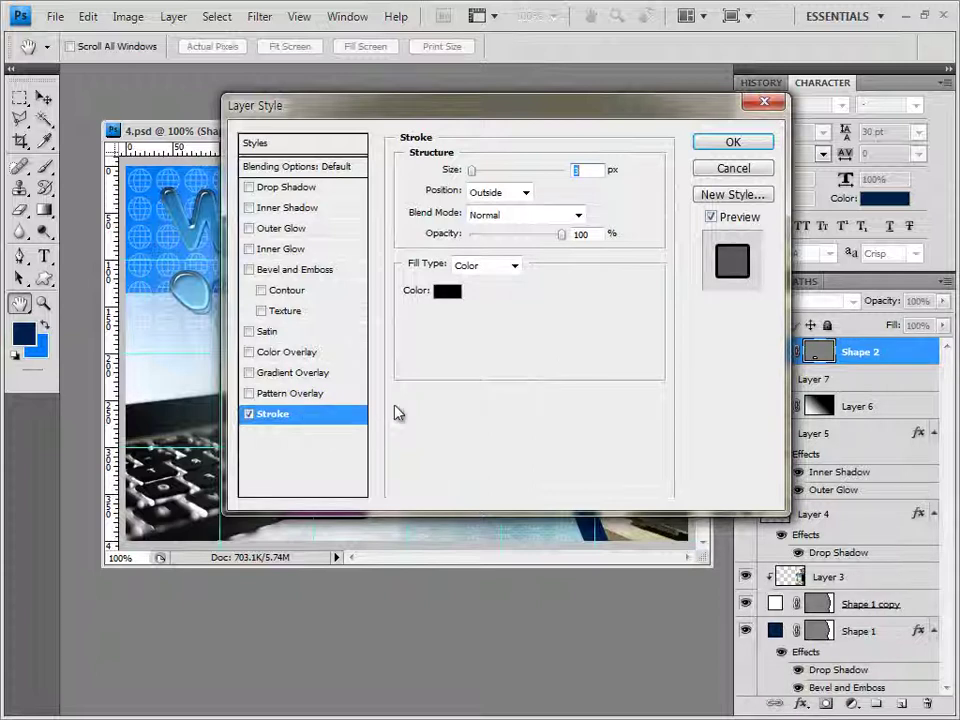
pyautogui.write('1')
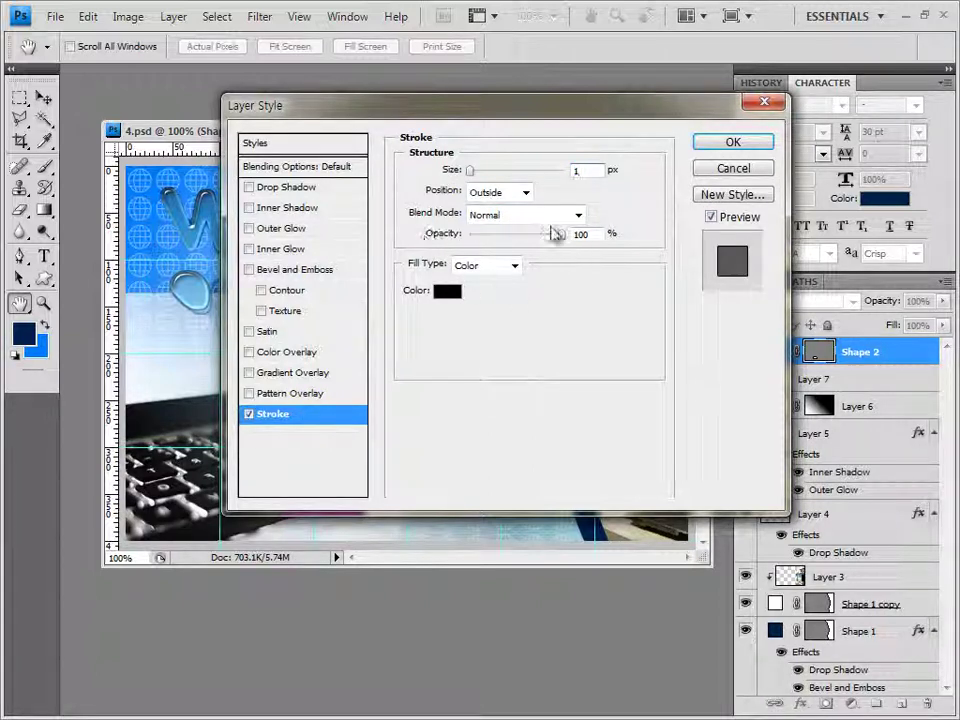
pyautogui.click(444, 291)
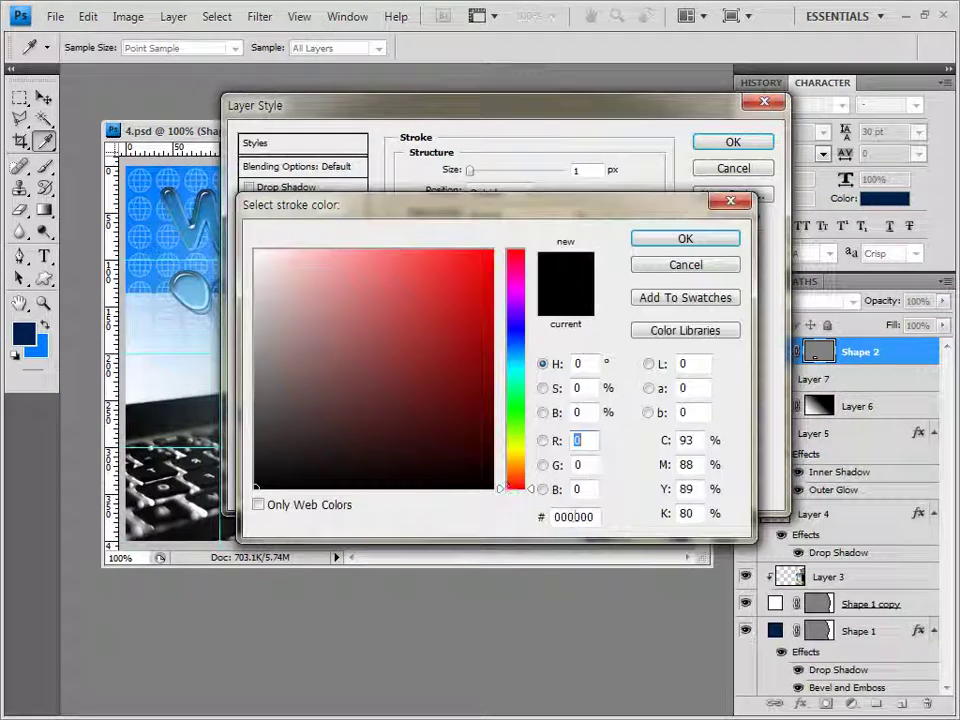
pyautogui.click(683, 239)
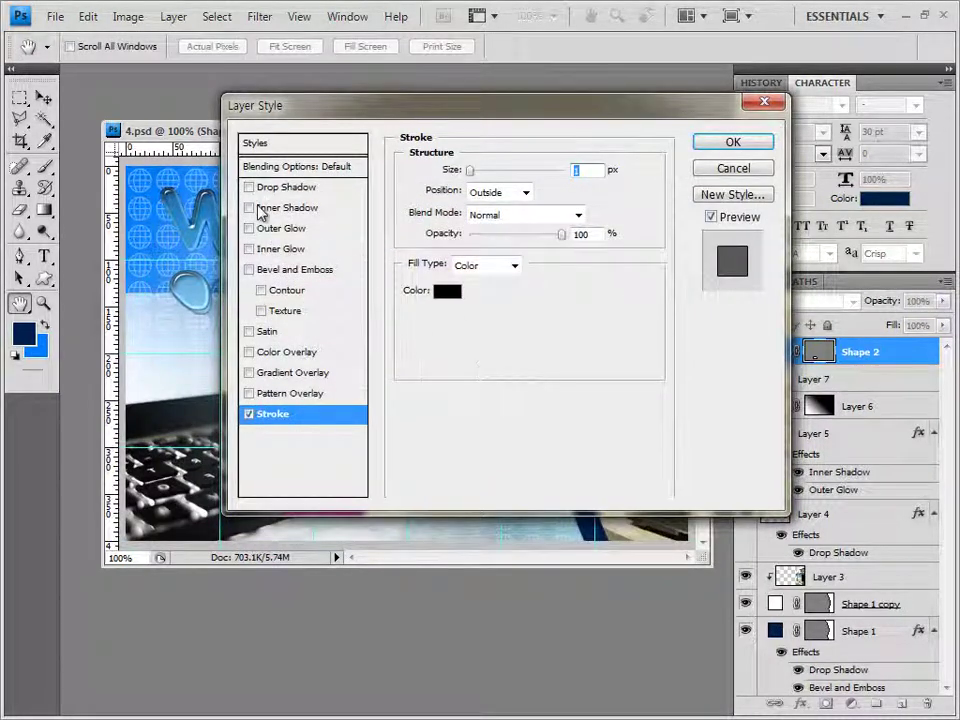
pyautogui.click(285, 189)
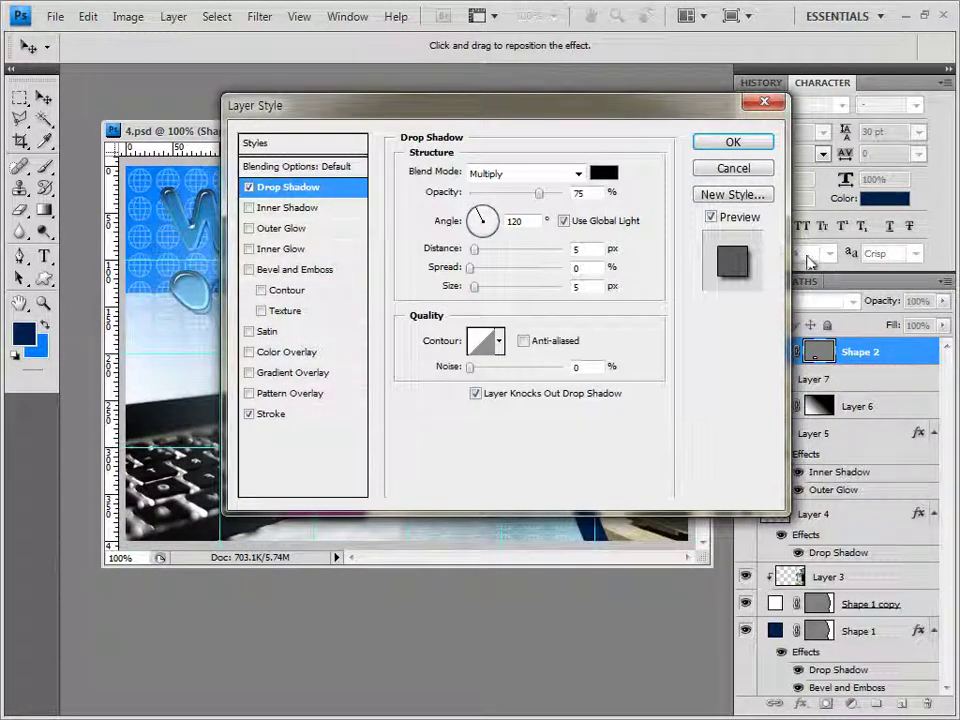
pyautogui.click(752, 148)
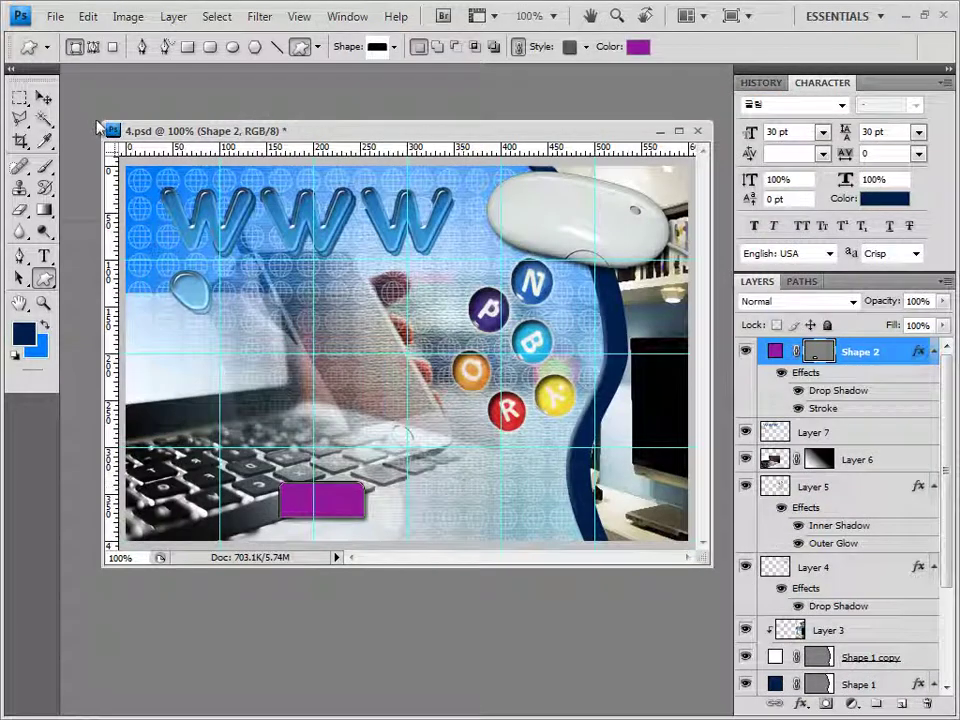
# - Duplicate the purple tabbed button twice to the right, making an evenly spaced row of three
pyautogui.press('v')
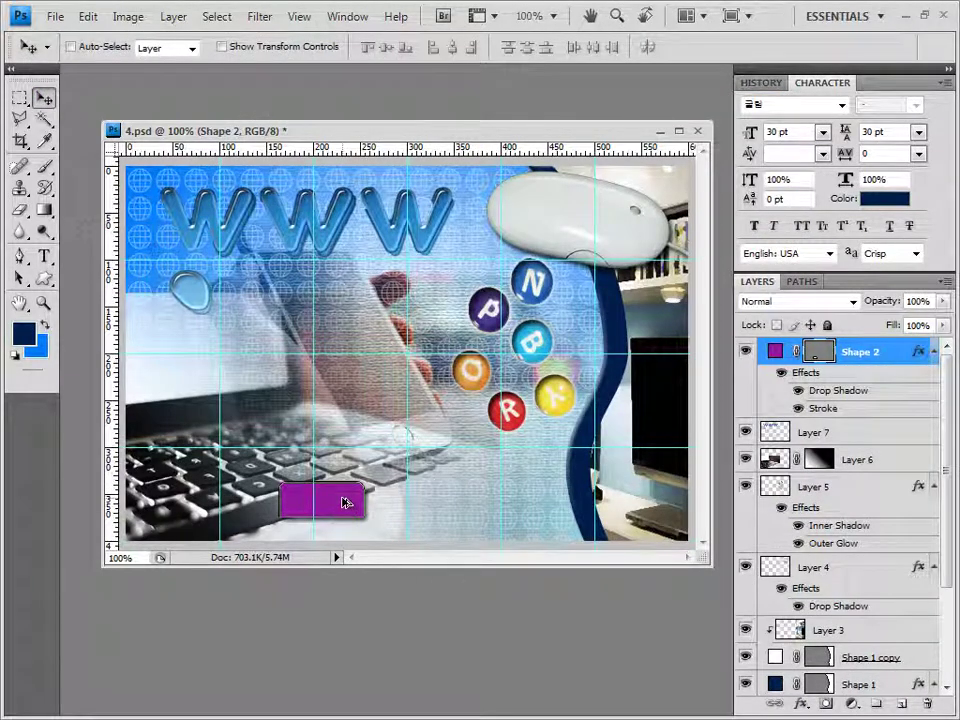
pyautogui.moveTo(343, 501); pyautogui.dragTo(437, 499)
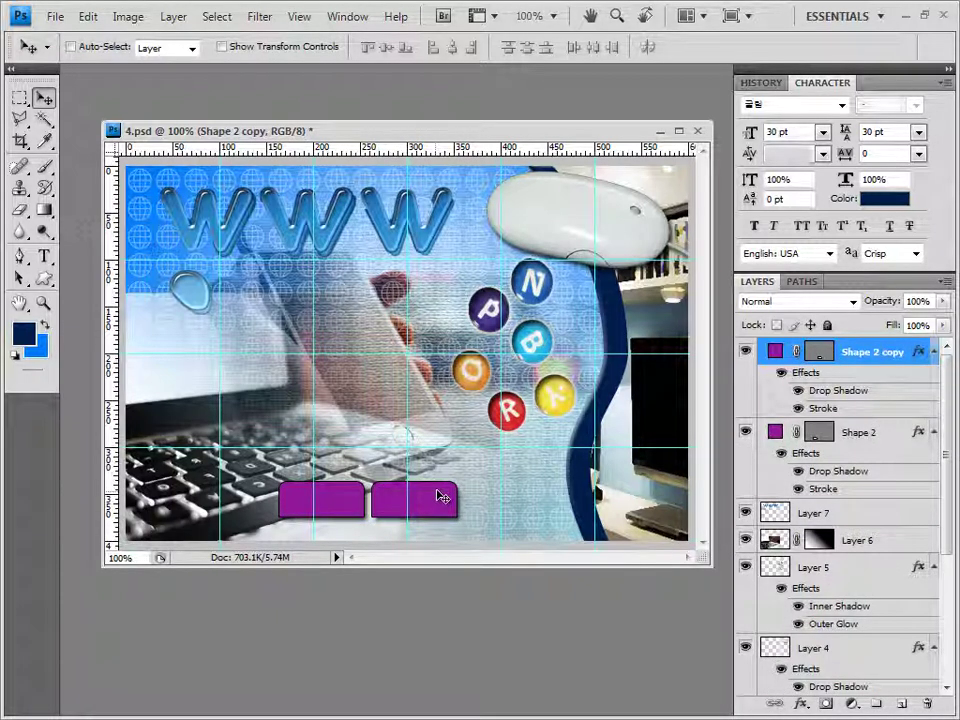
pyautogui.moveTo(480, 497); pyautogui.dragTo(531, 492)
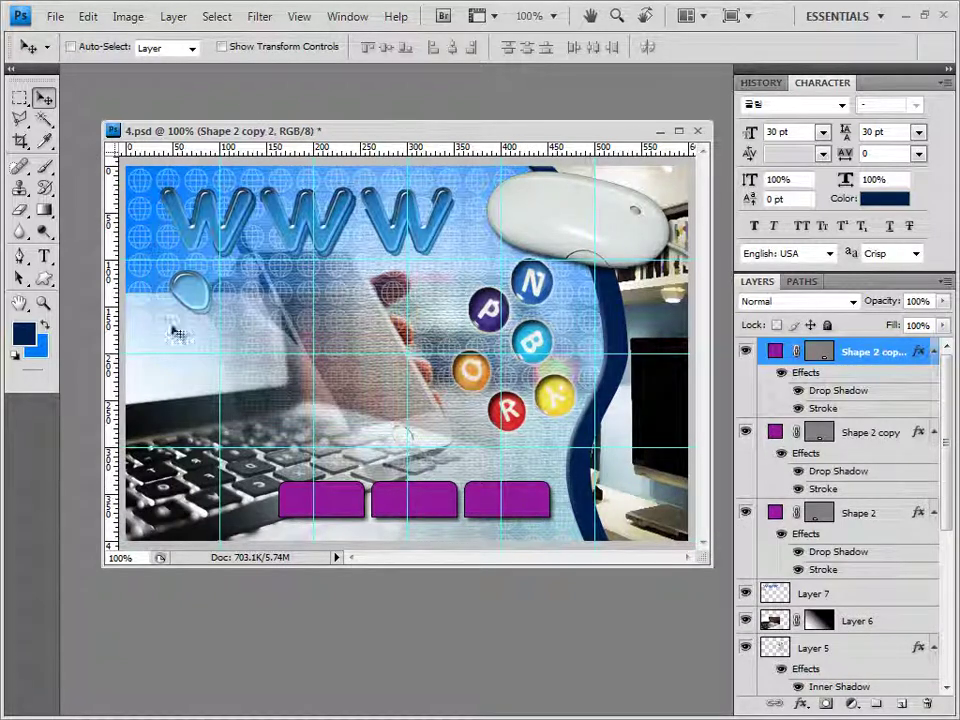
# - Draw a speaker custom shape about 75 px wide over the right edge of the laptop's screen
pyautogui.click(44, 279)
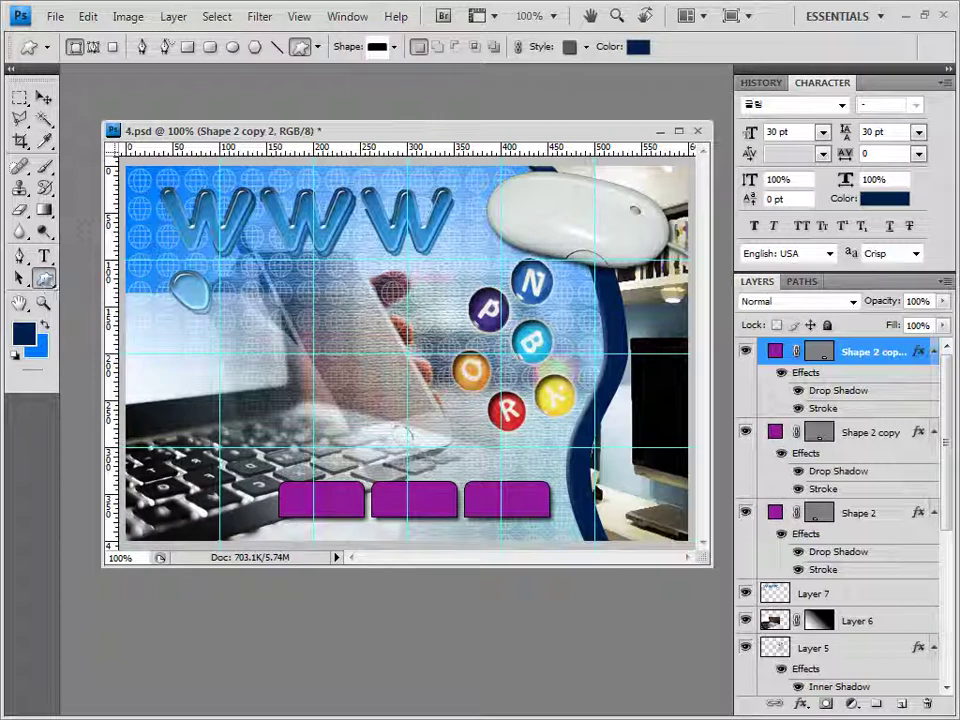
pyautogui.click(394, 47)
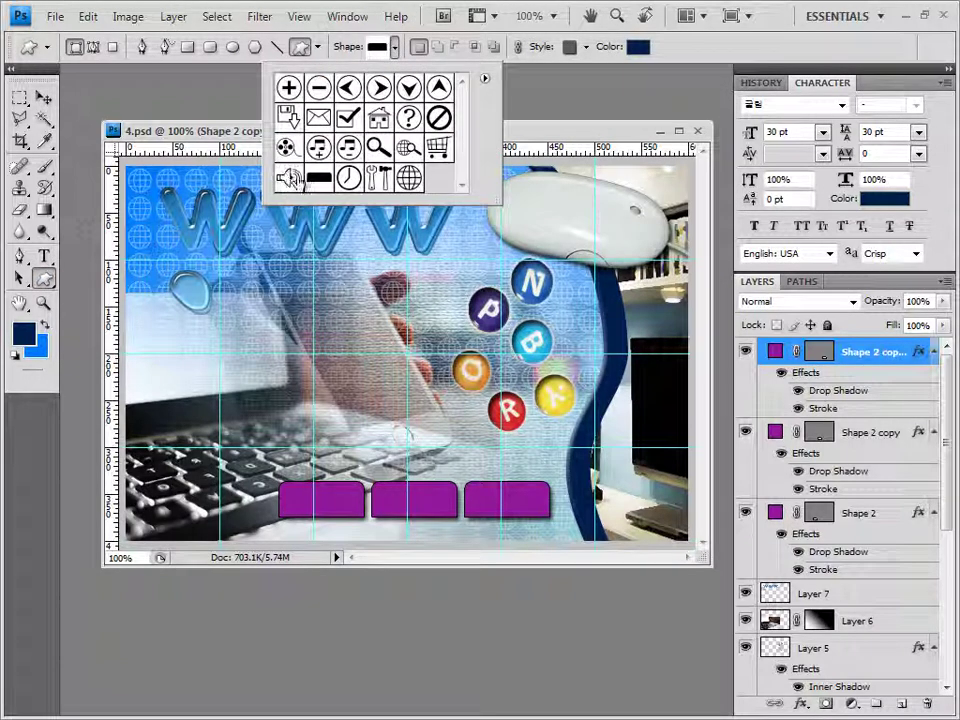
pyautogui.click(288, 178)
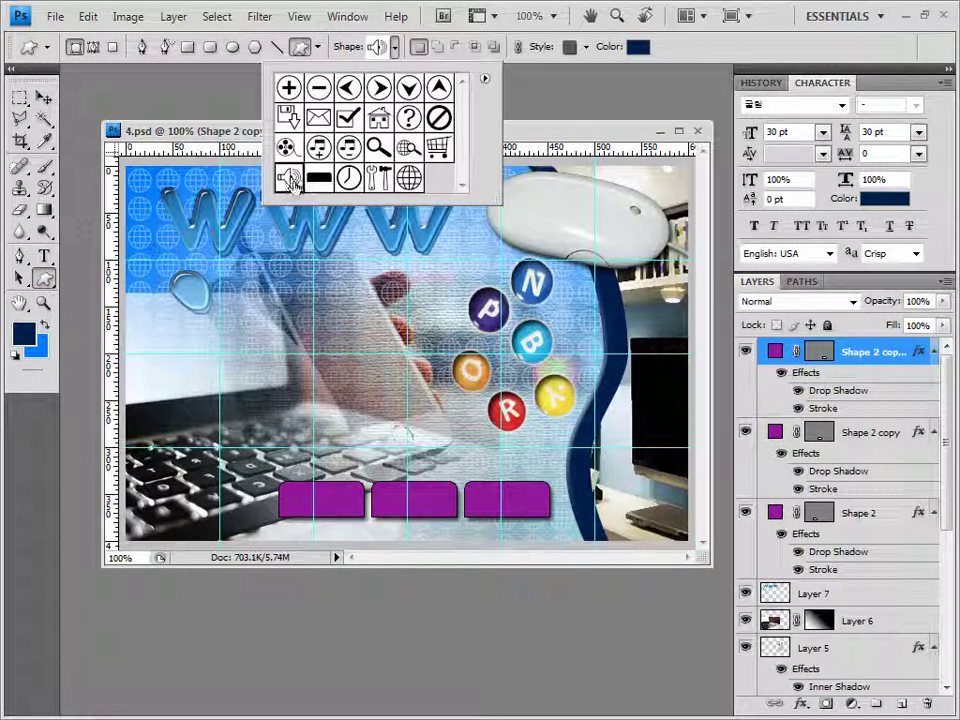
pyautogui.click(241, 142)
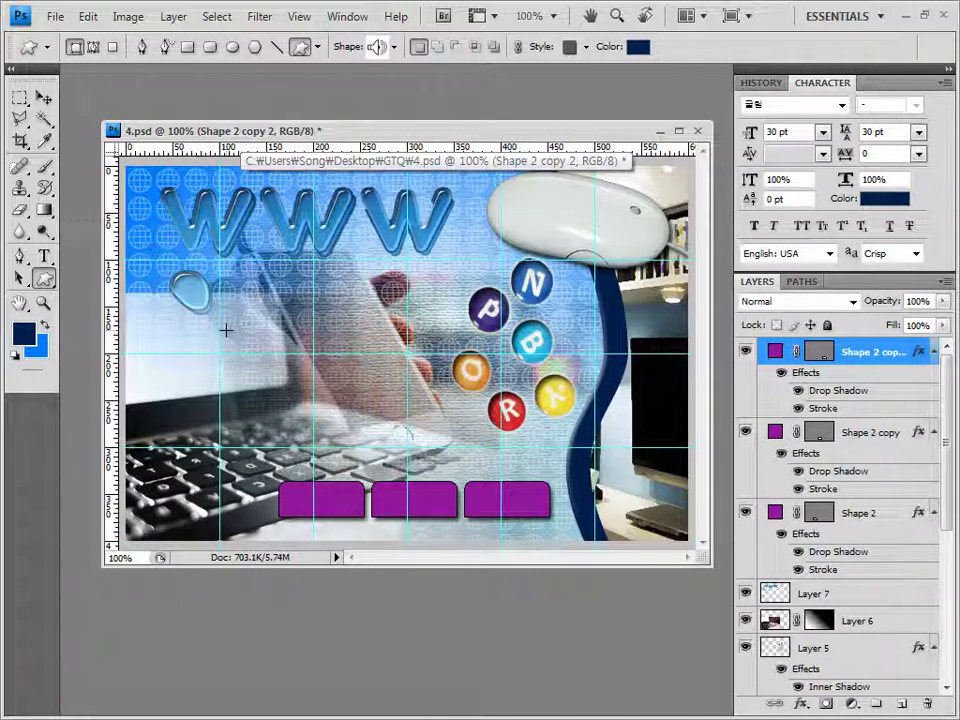
pyautogui.moveTo(224, 331); pyautogui.dragTo(292, 372)
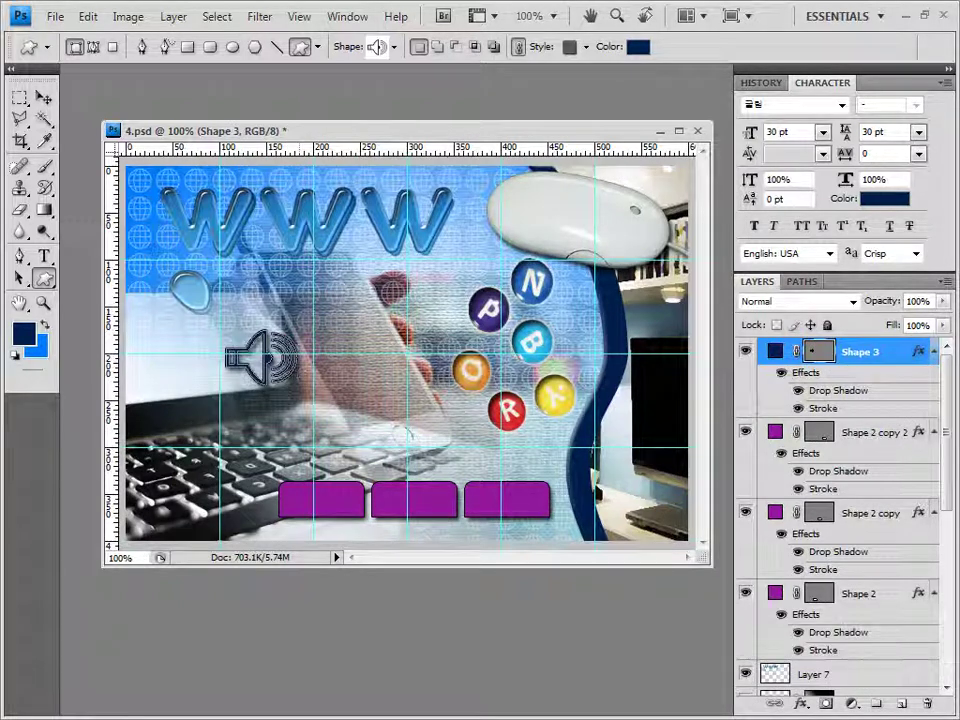
# - Remove the inherited style from the speaker shape and set its fill colour to white
pyautogui.click(586, 47)
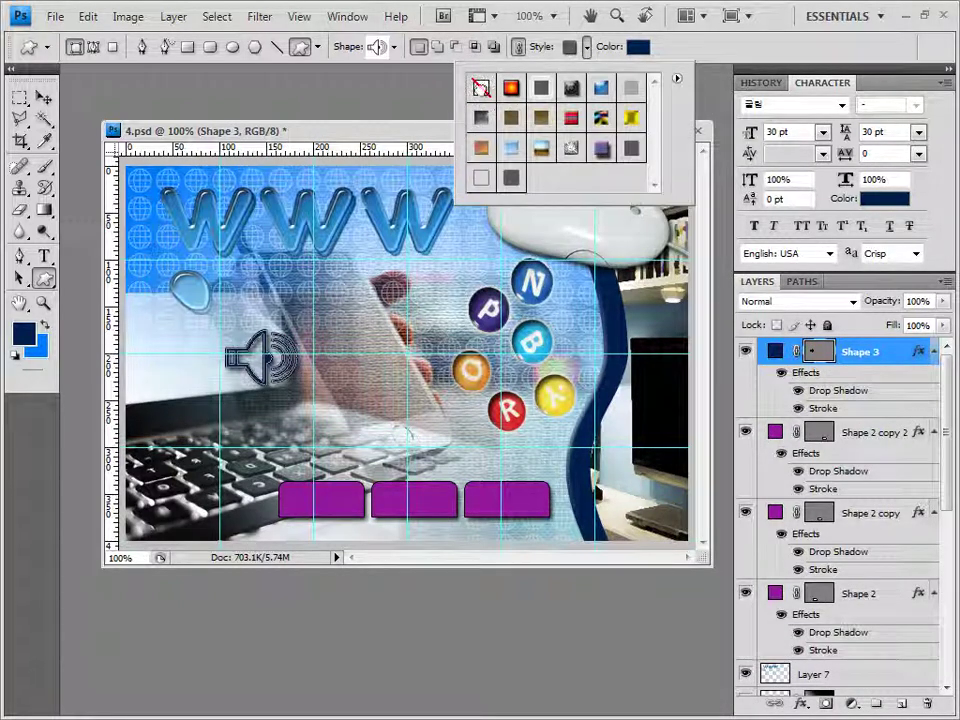
pyautogui.click(481, 87)
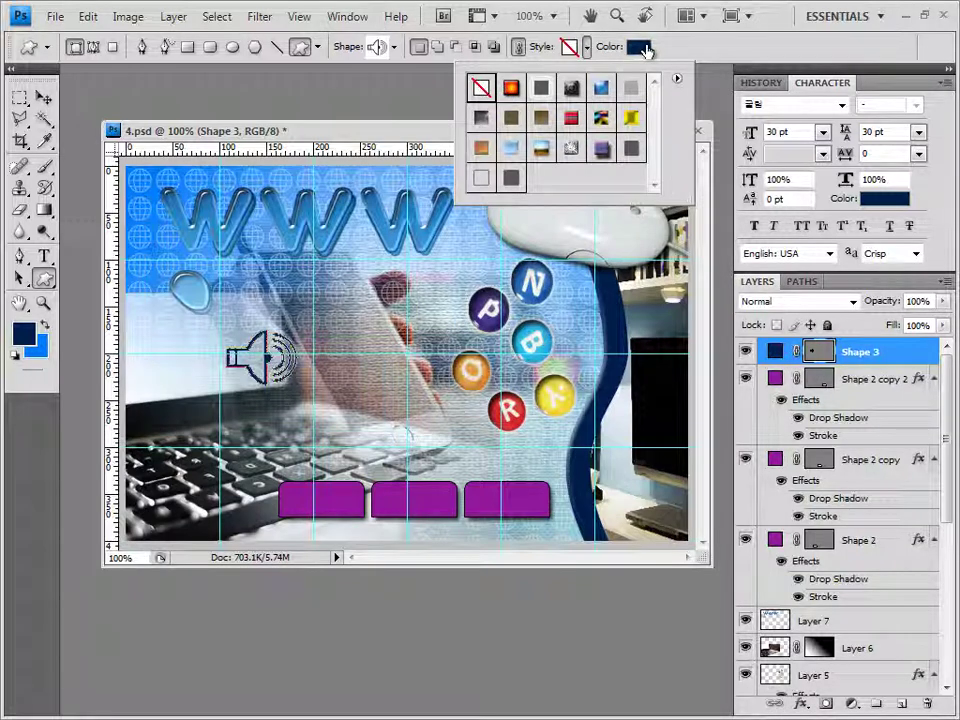
pyautogui.click(642, 46)
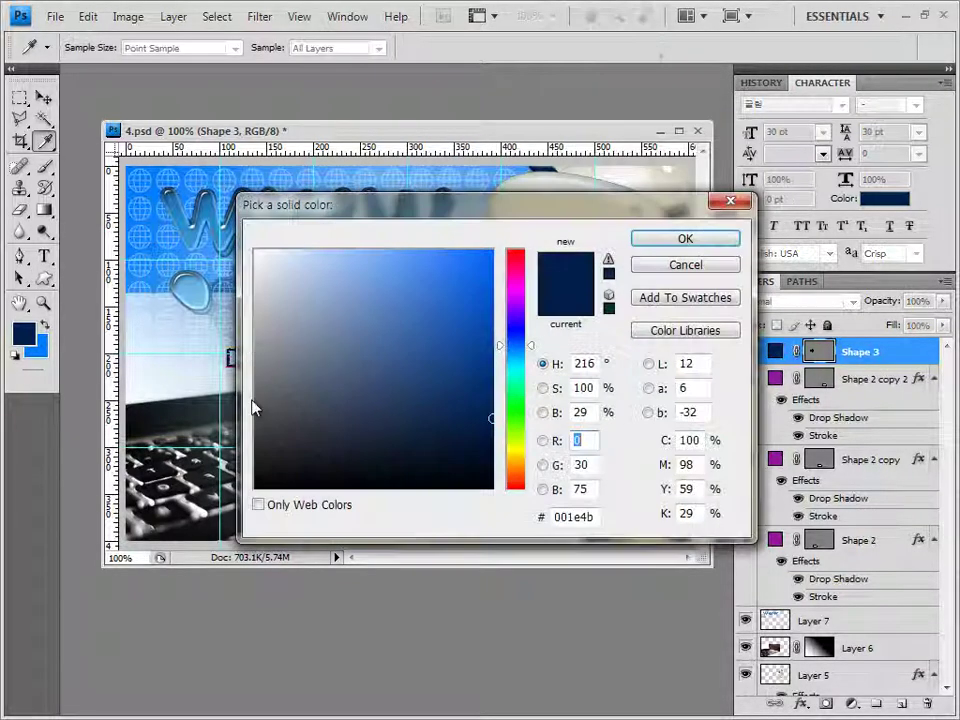
pyautogui.click(257, 250)
pyautogui.click(631, 279)
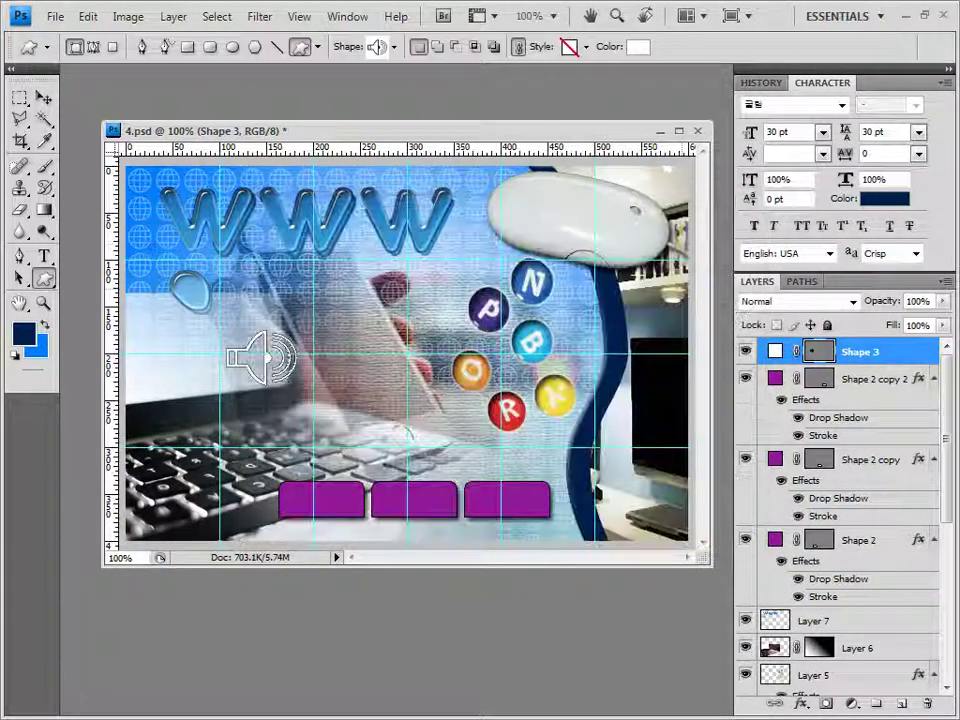
# - Give the speaker shape an outer glow and a 1 px black outside stroke, and move it slightly up and to the left
pyautogui.click(800, 703)
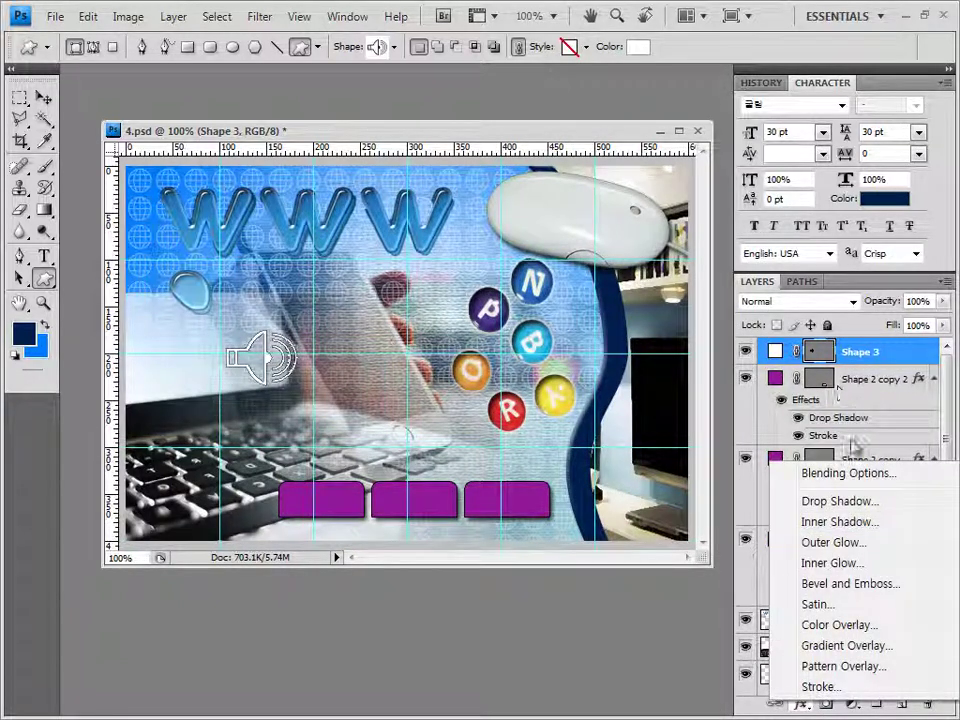
pyautogui.click(836, 545)
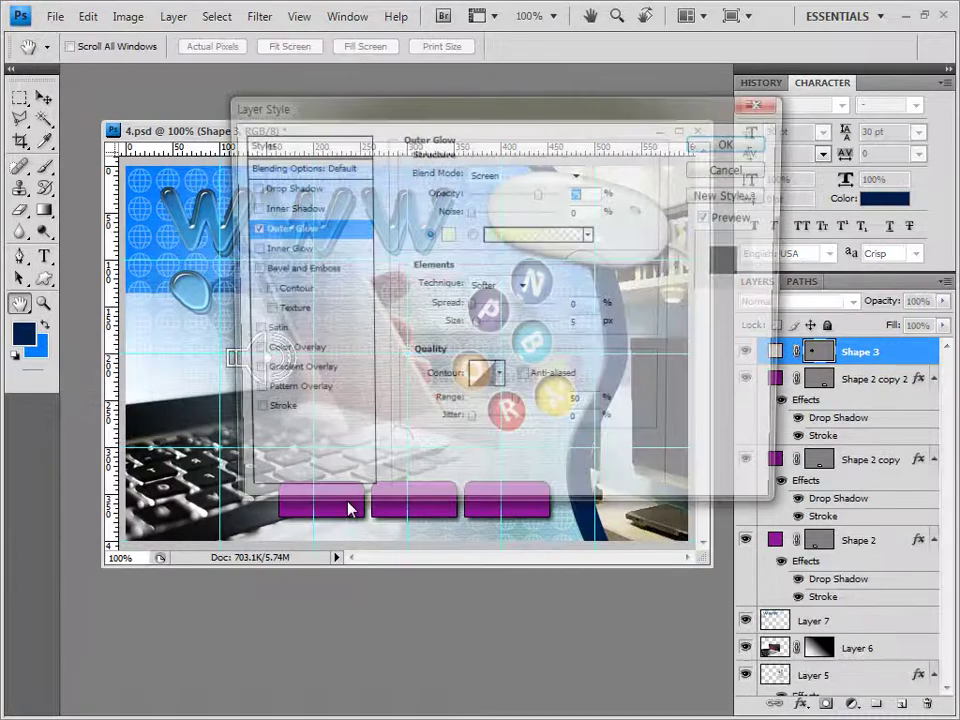
pyautogui.click(274, 413)
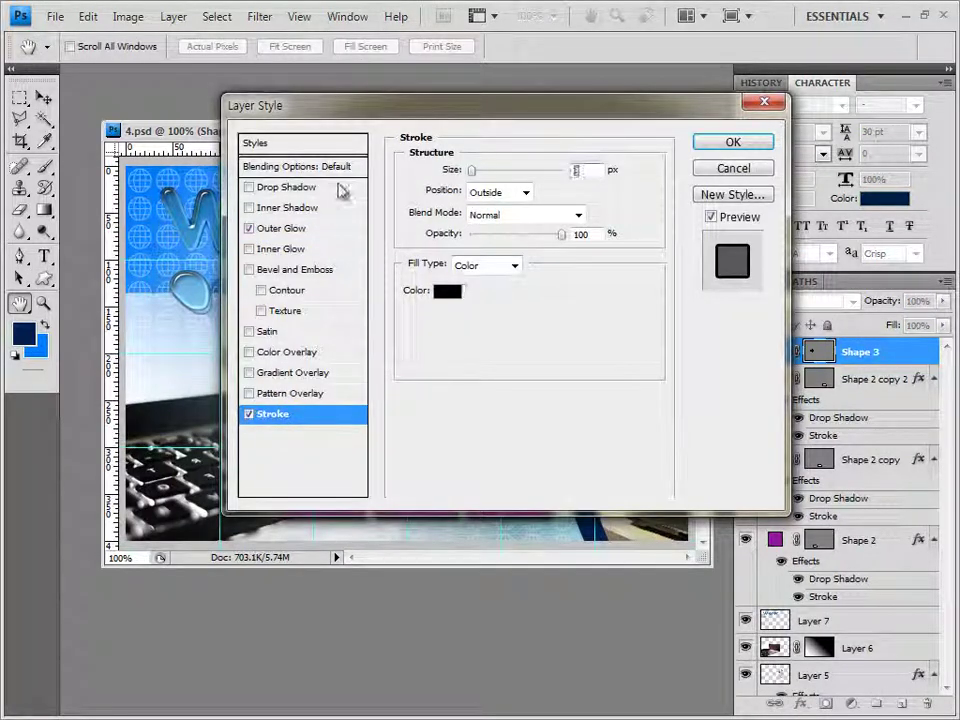
pyautogui.press('BackSpace')
pyautogui.write('1')
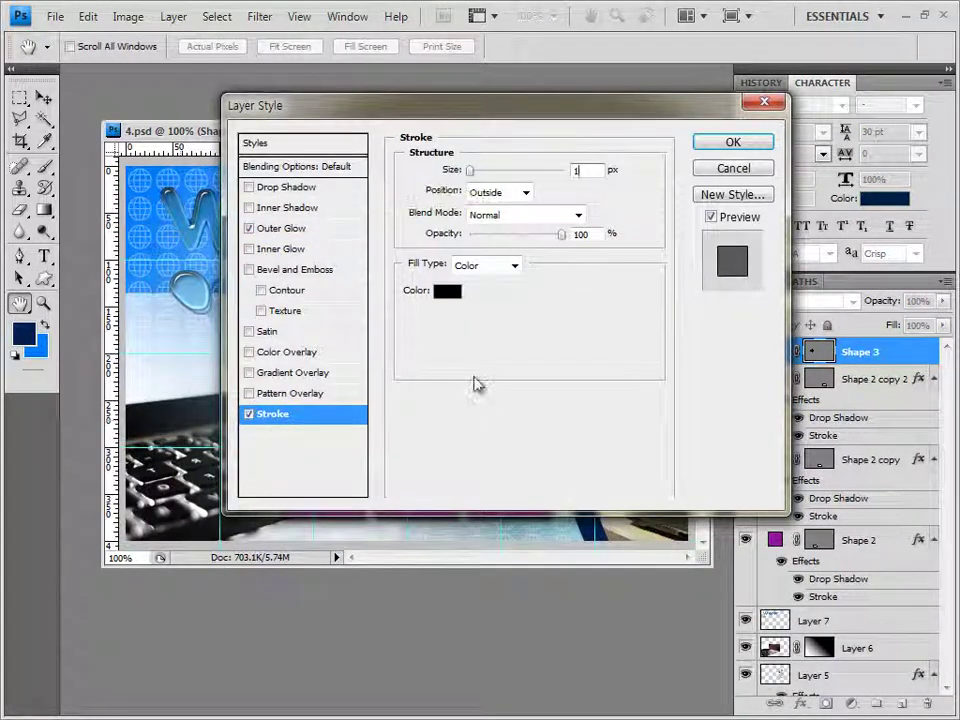
pyautogui.click(730, 143)
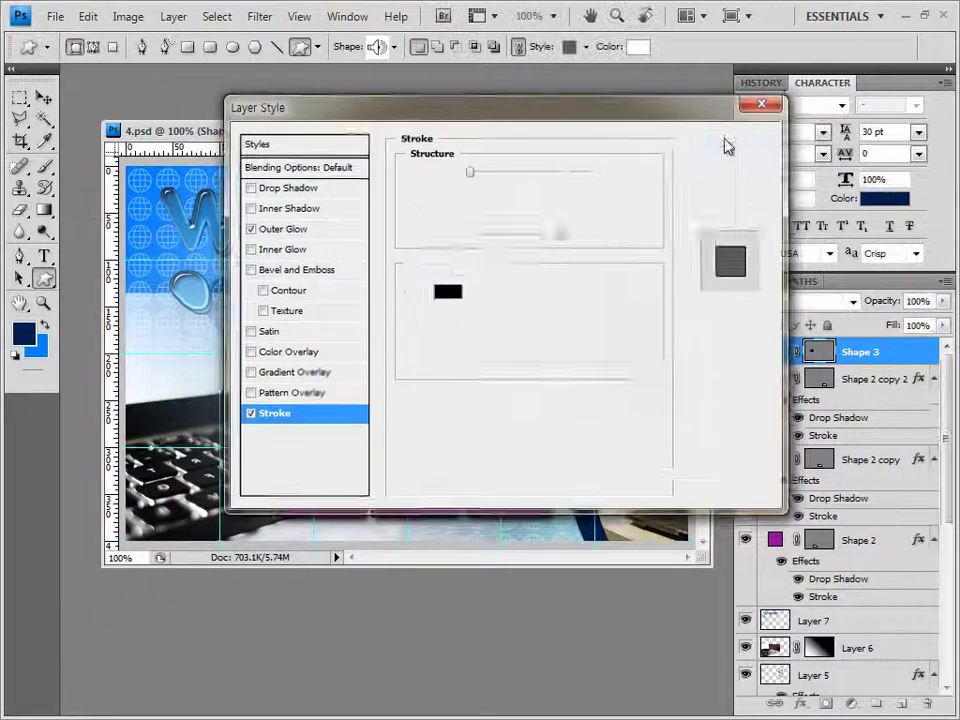
pyautogui.click(43, 97)
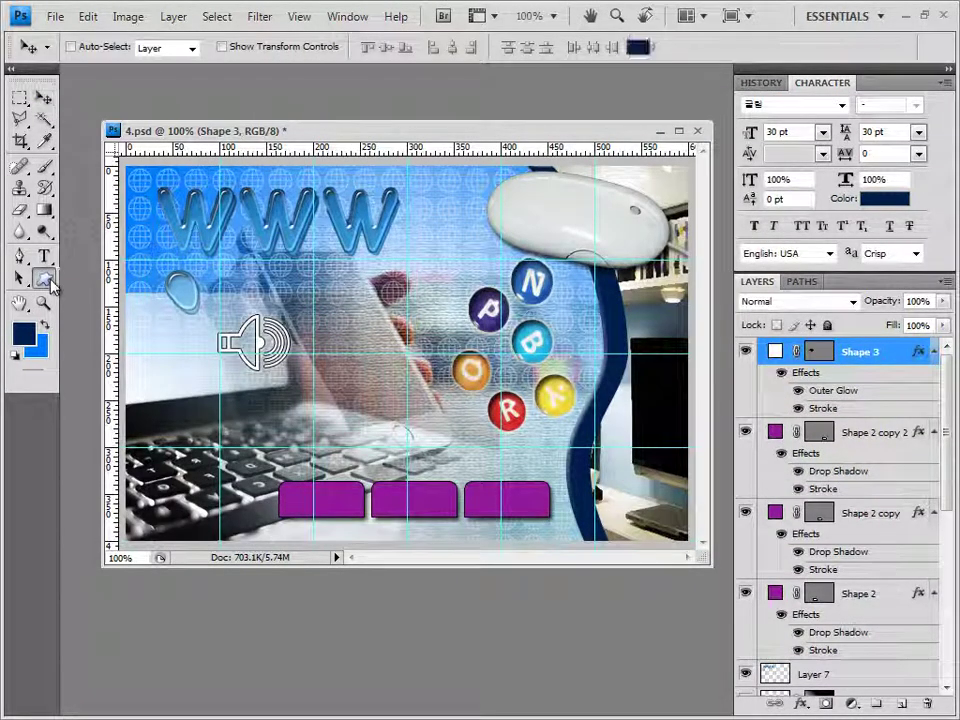
# - Replace the current custom shape set with the Symbols set
pyautogui.click(44, 280)
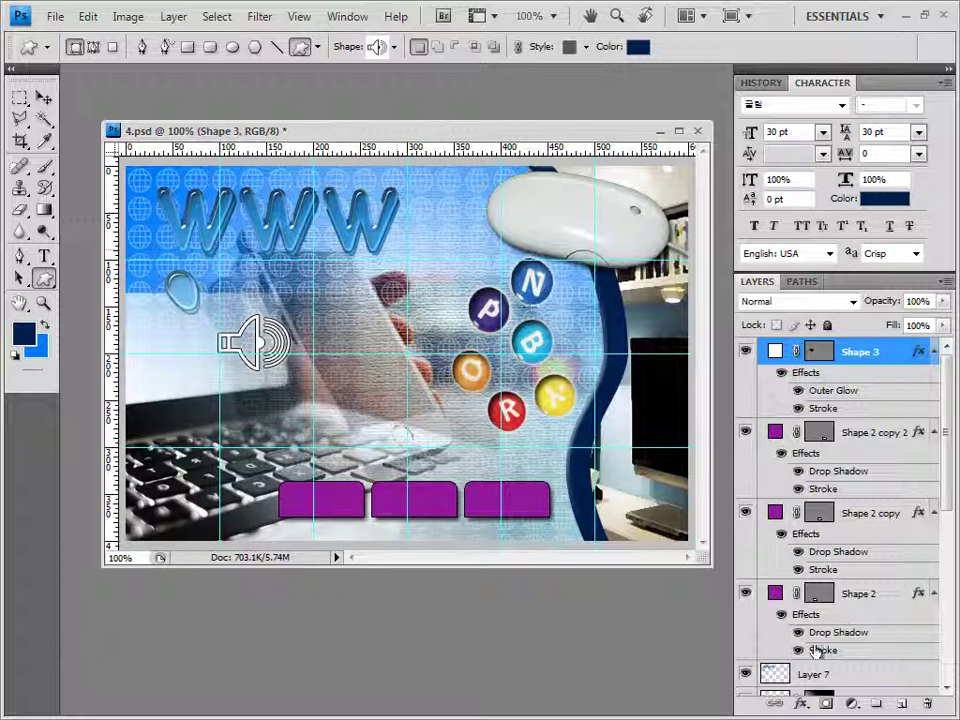
pyautogui.click(812, 676)
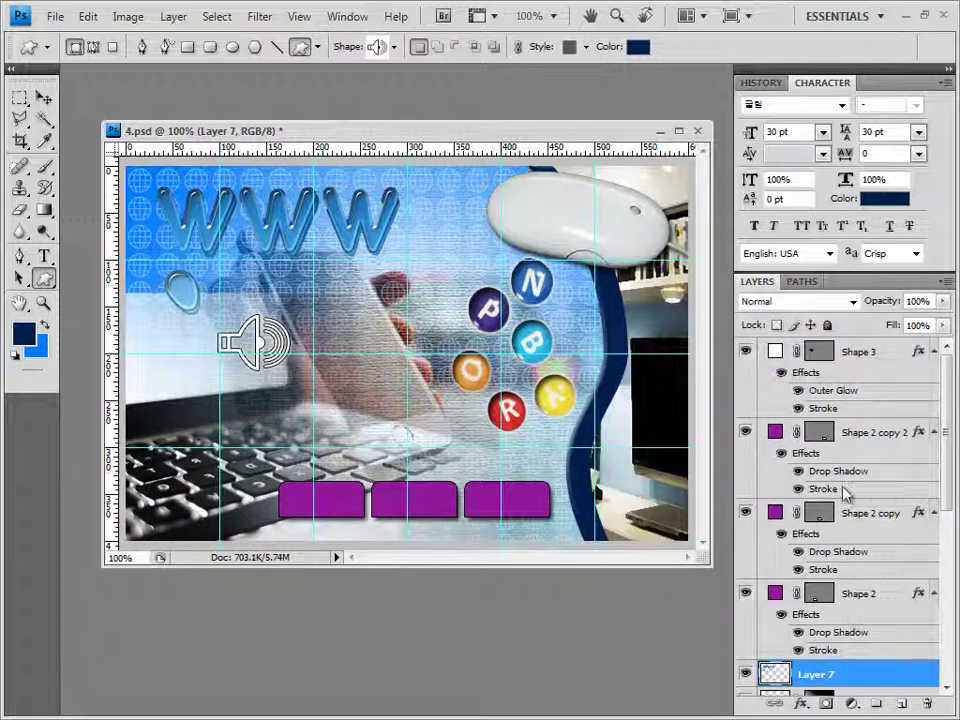
pyautogui.click(848, 352)
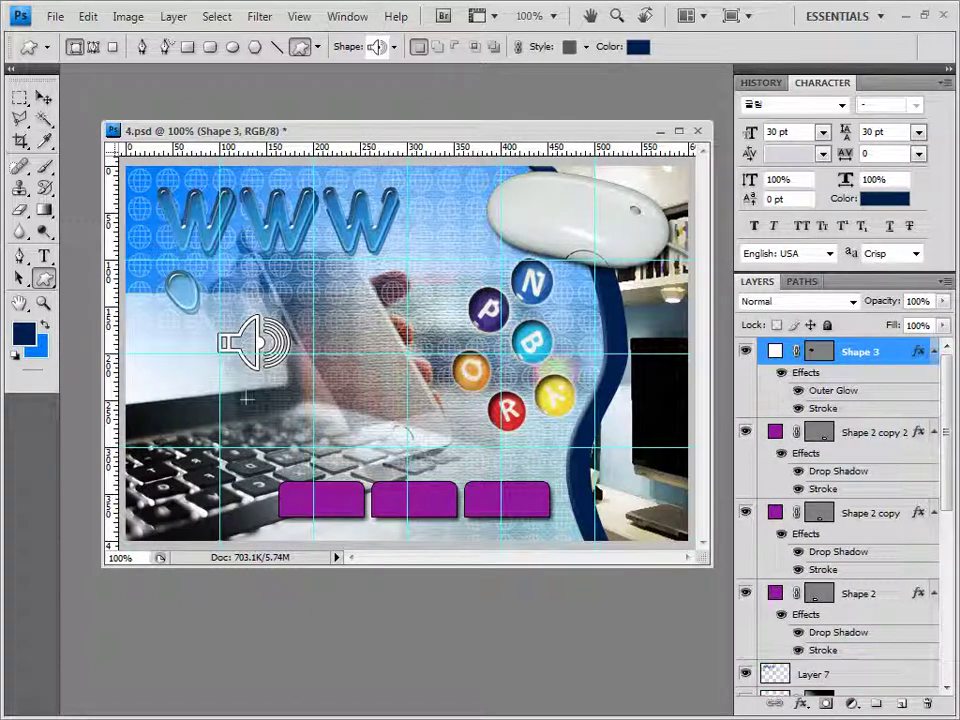
pyautogui.click(394, 46)
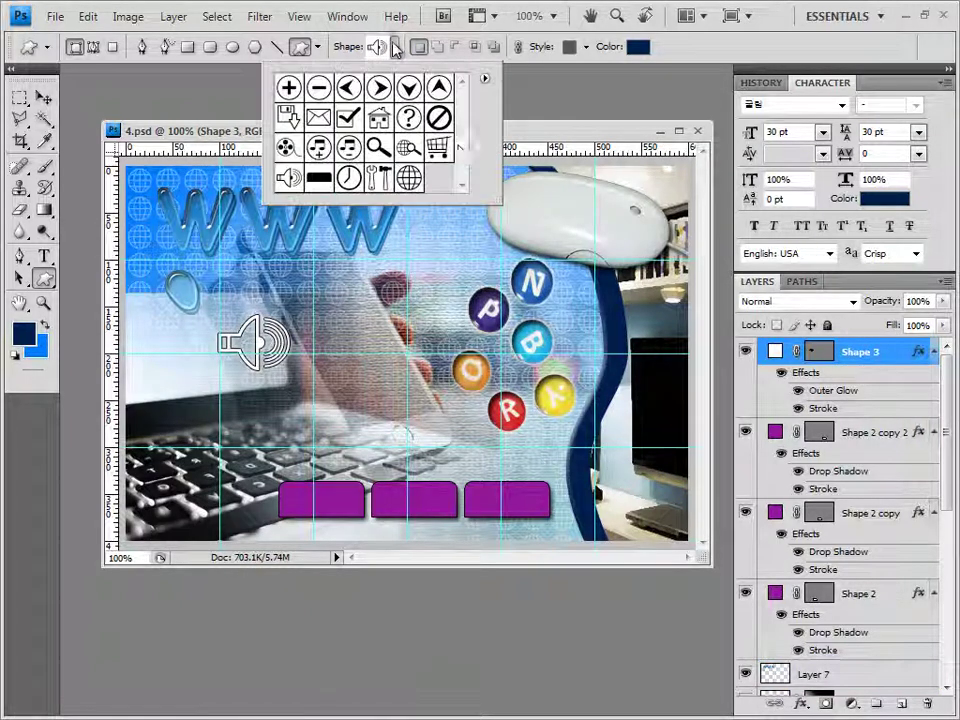
pyautogui.click(484, 79)
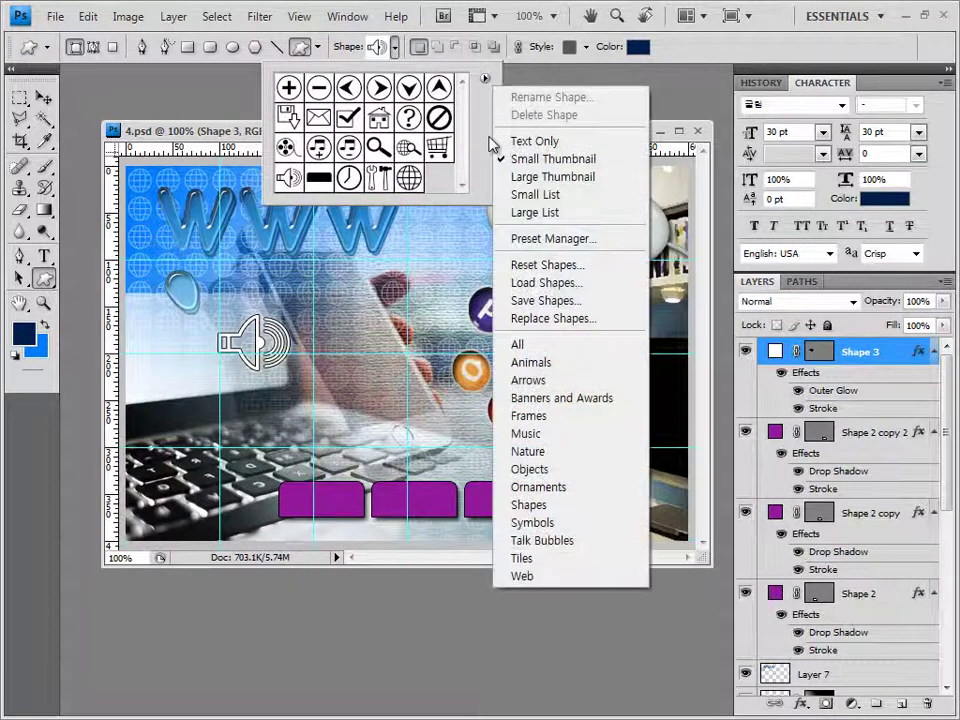
pyautogui.click(560, 522)
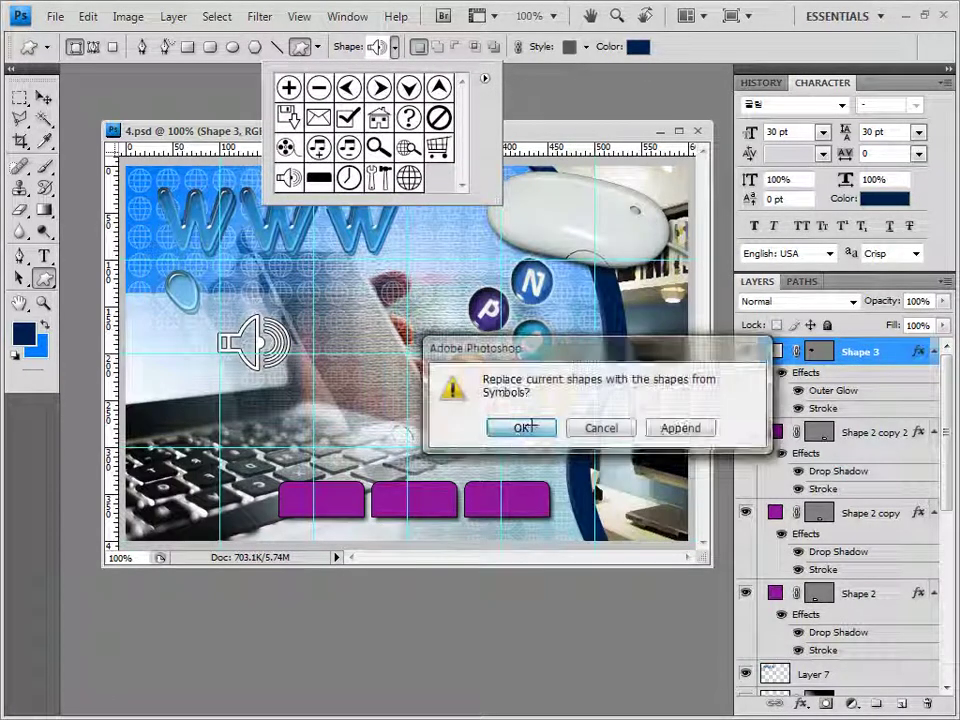
pyautogui.click(523, 426)
# - Draw a solid arrow-cursor custom shape about 30 px wide and 50 px tall just below and right of the third W
pyautogui.click(463, 135)
pyautogui.moveTo(463, 135); pyautogui.dragTo(463, 165)
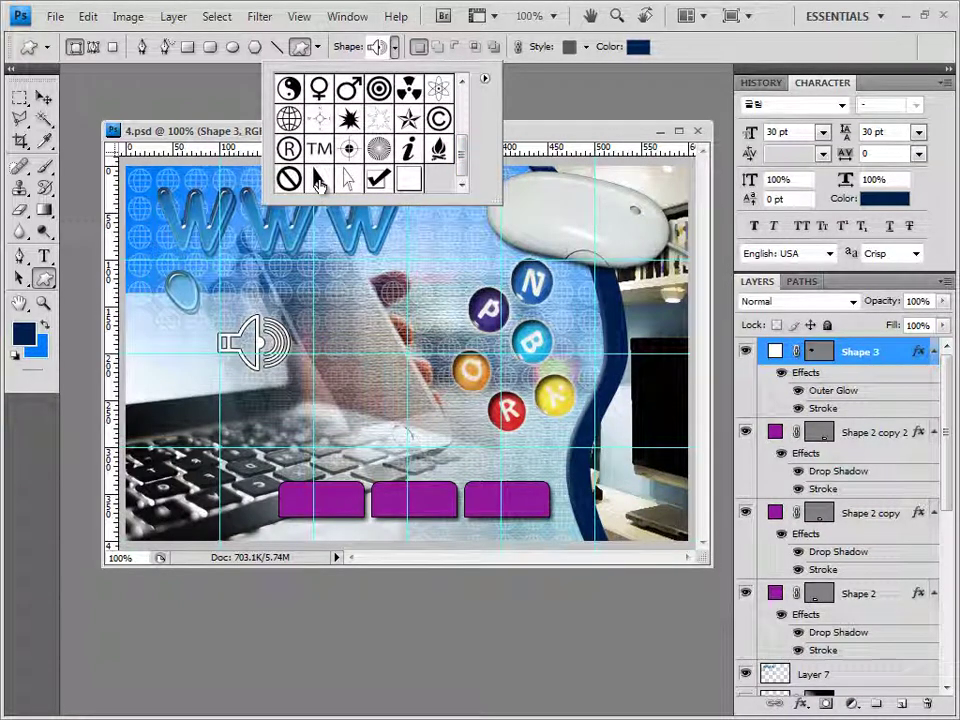
pyautogui.click(318, 180)
pyautogui.click(255, 138)
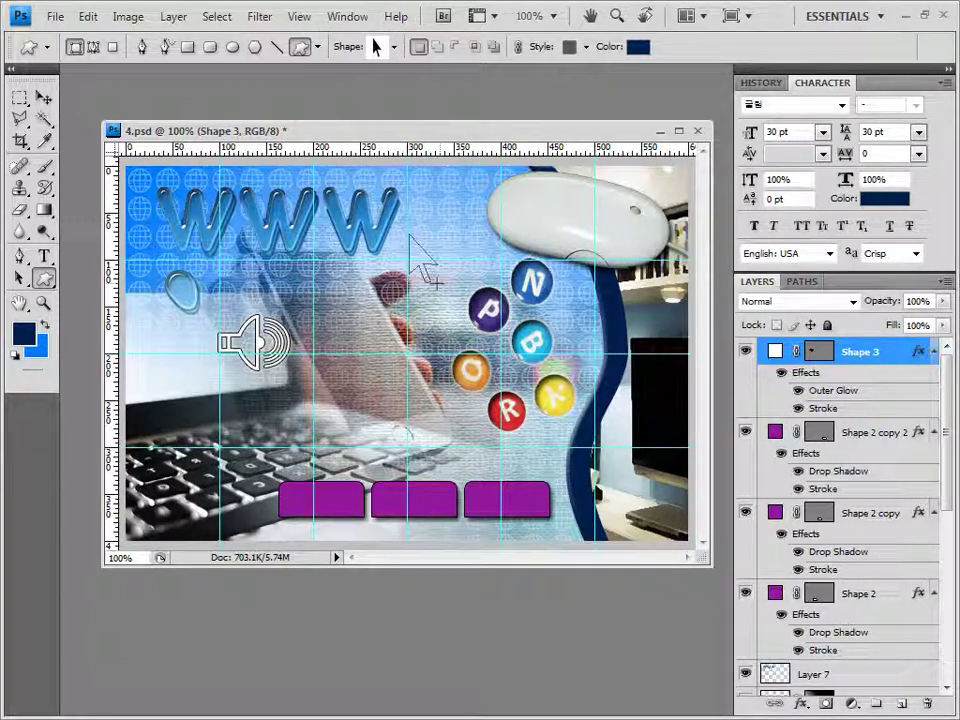
pyautogui.moveTo(432, 281); pyautogui.dragTo(433, 283)
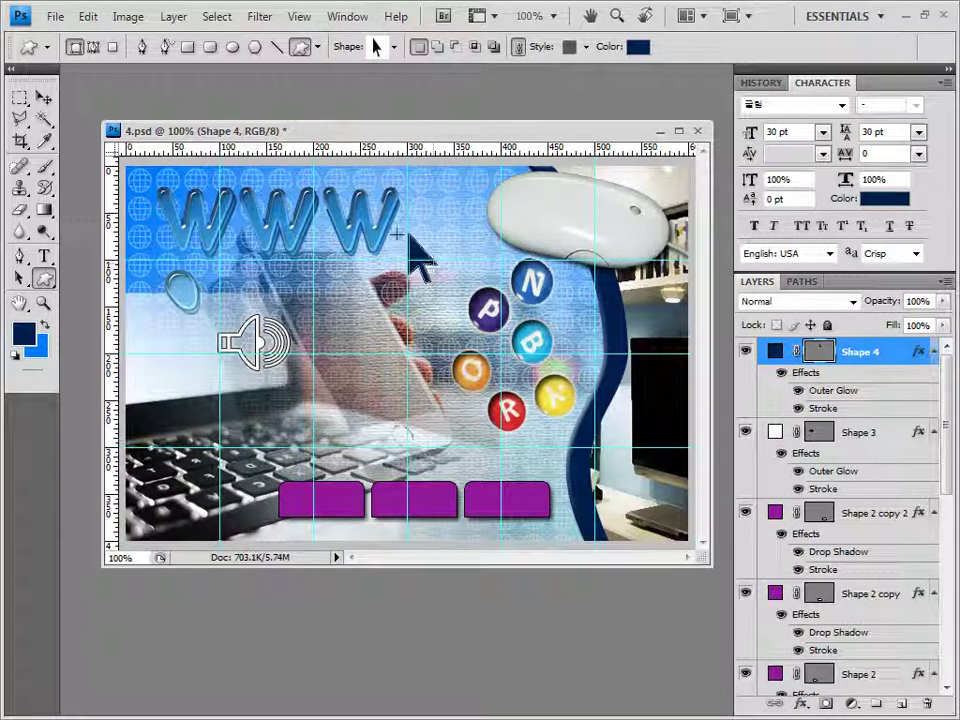
# - Remove the inherited style from the arrow-cursor shape and give it a dark navy fill colour
pyautogui.click(587, 48)
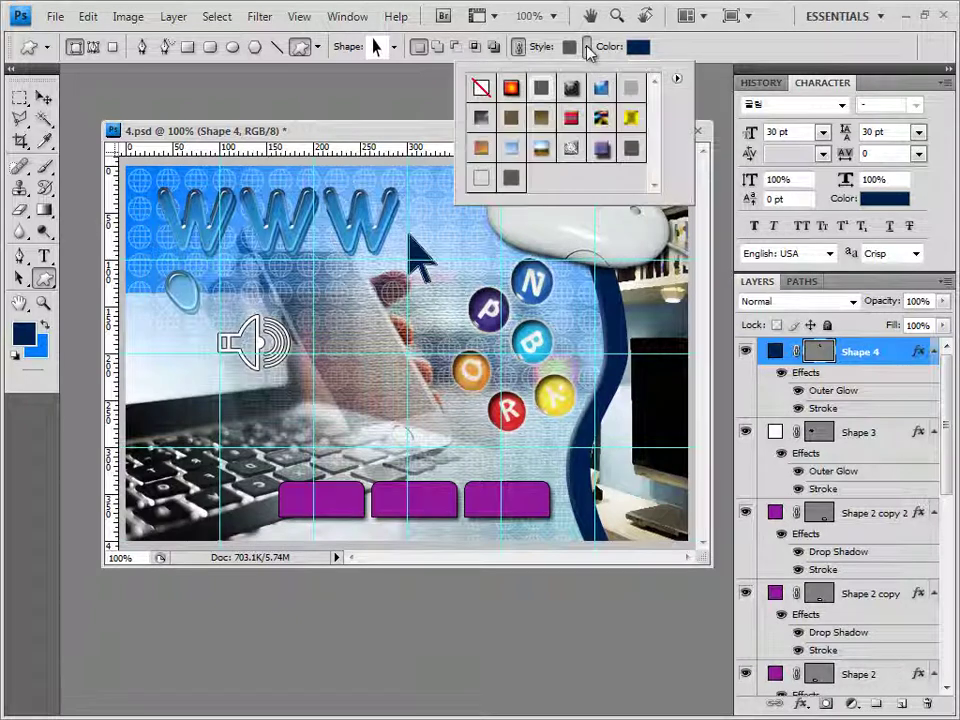
pyautogui.click(481, 87)
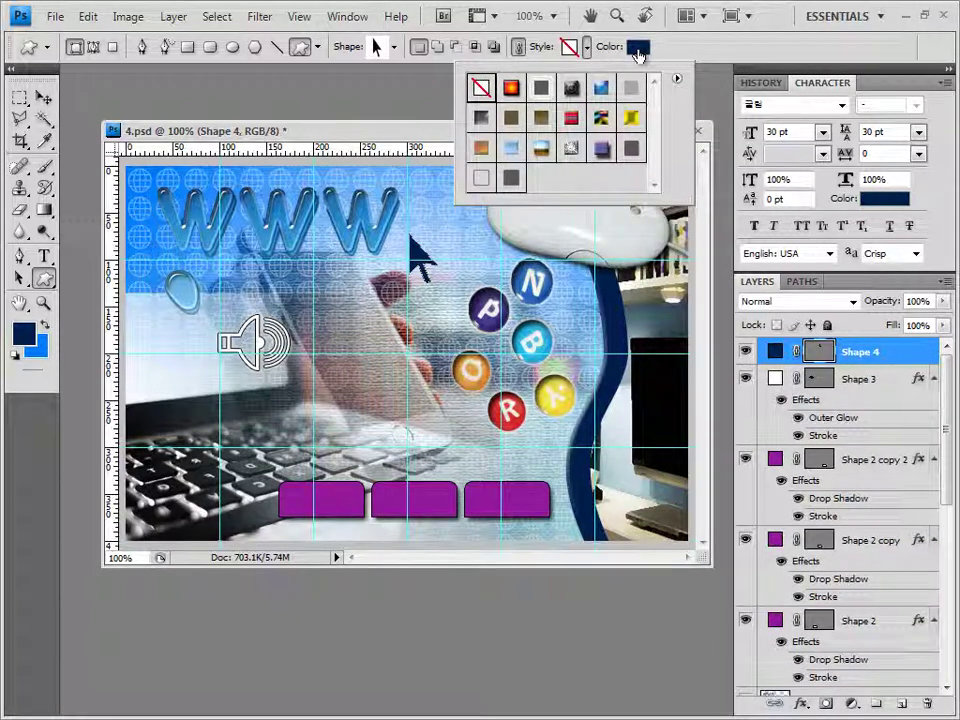
pyautogui.click(636, 48)
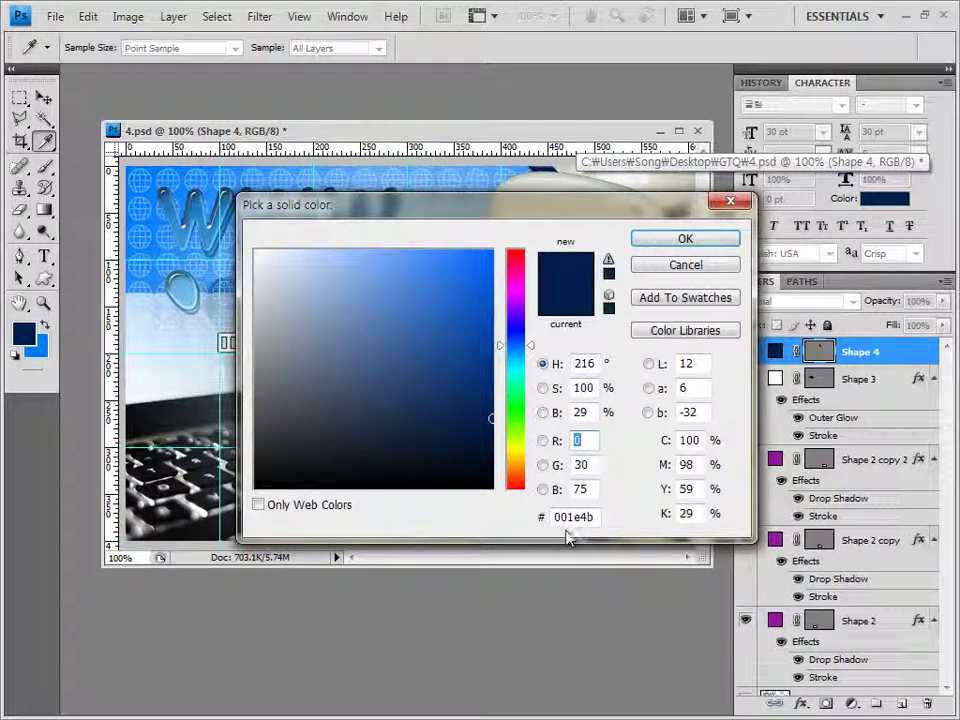
pyautogui.click(697, 243)
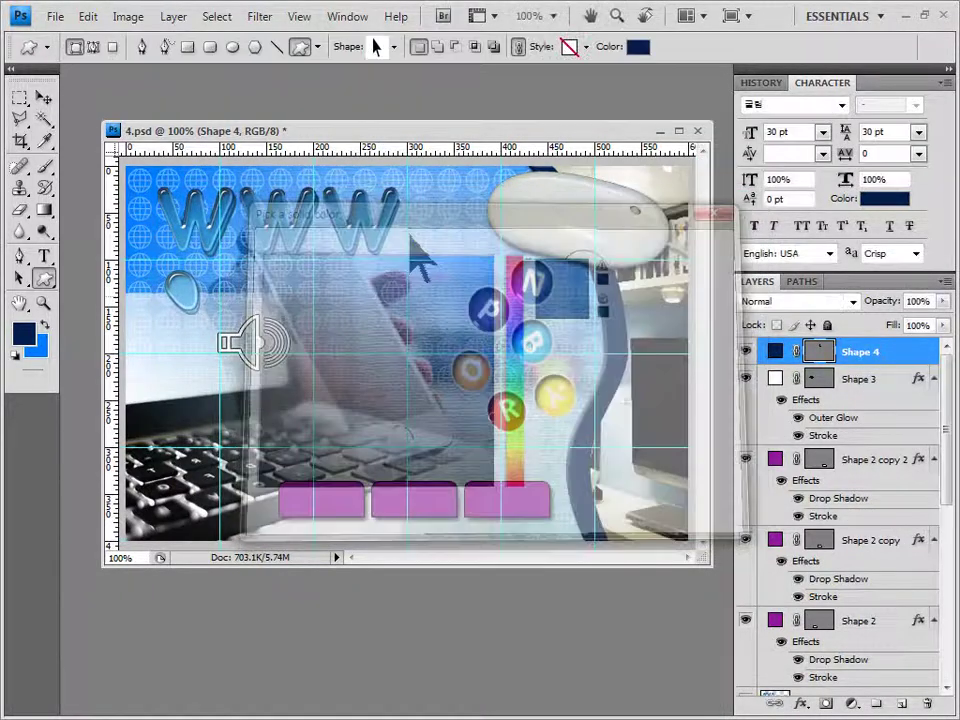
# - Give the arrow-cursor shape a 1 px outside stroke and scale it to 66.7% width and 73.6% height beside the WWW lettering
pyautogui.click(803, 704)
pyautogui.click(823, 686)
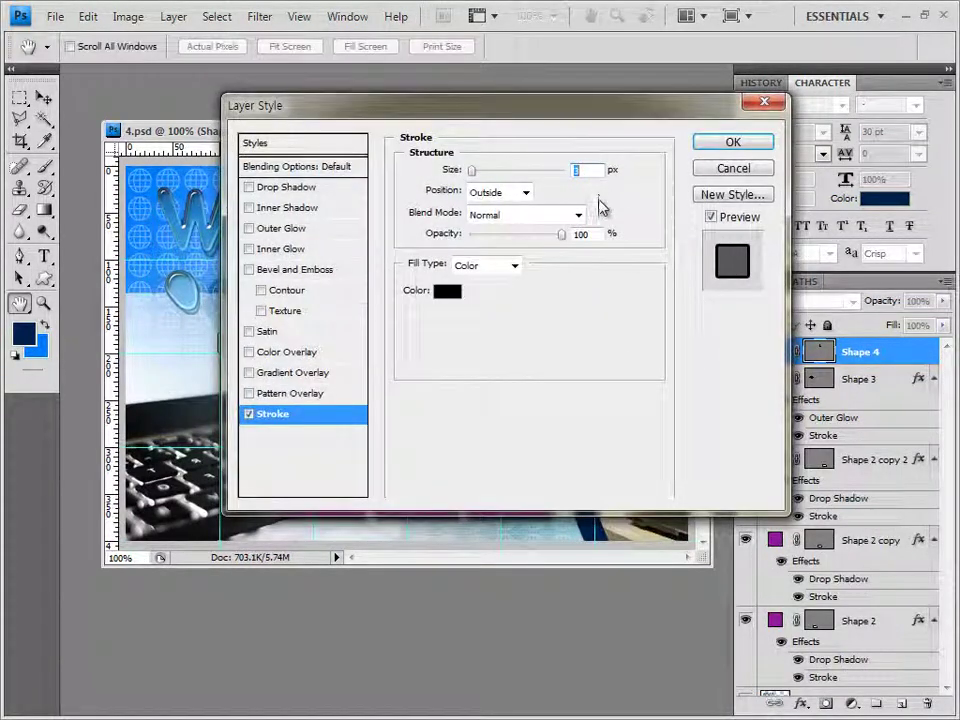
pyautogui.write('1')
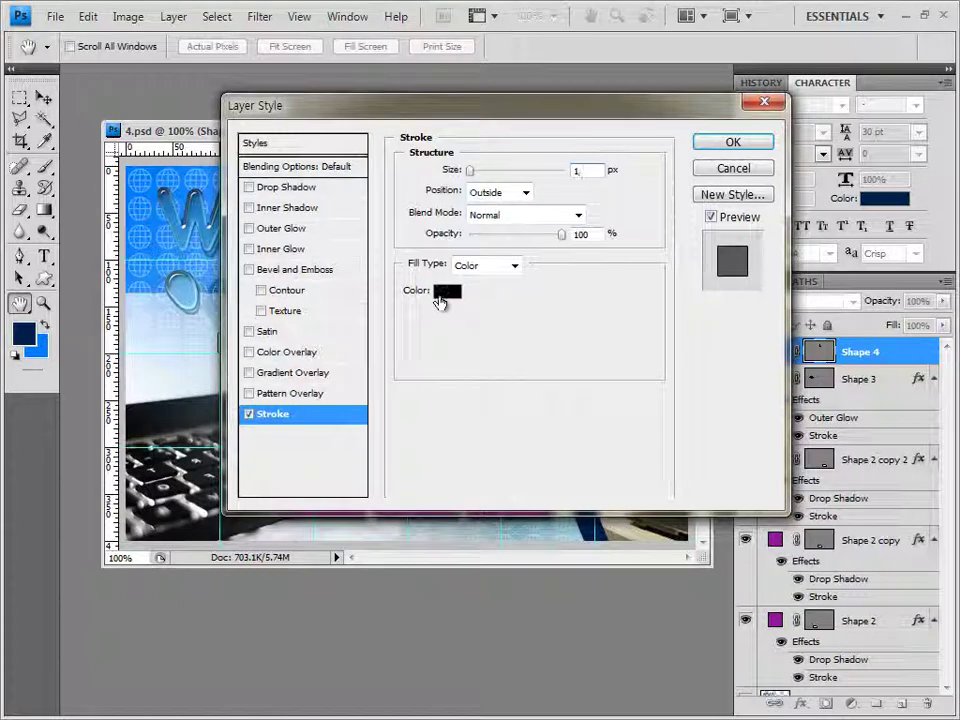
pyautogui.click(733, 142)
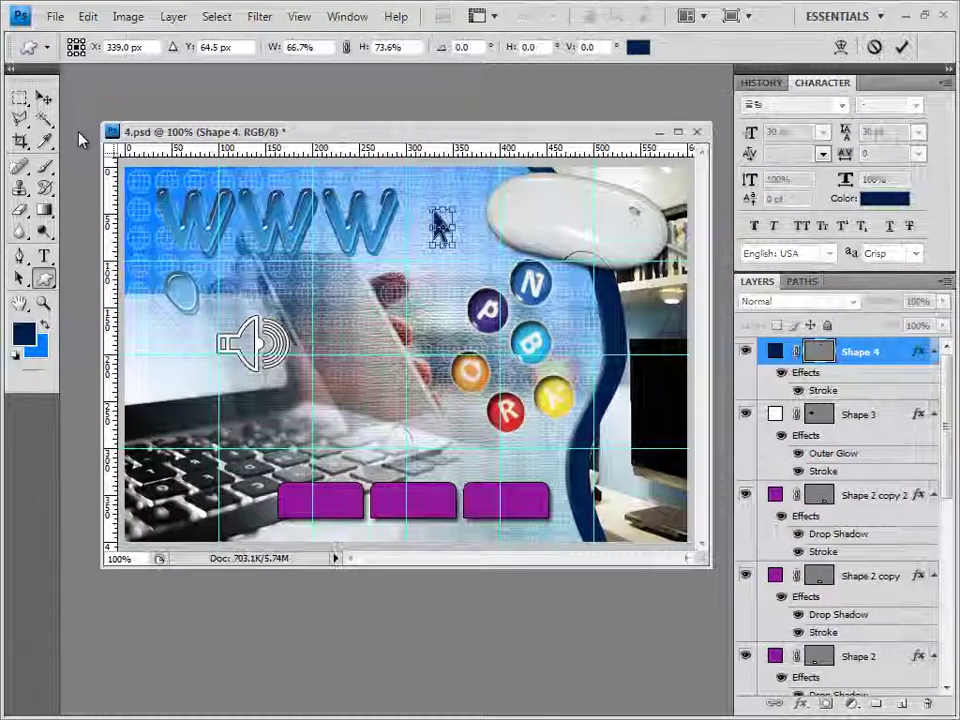
pyautogui.press('Return')
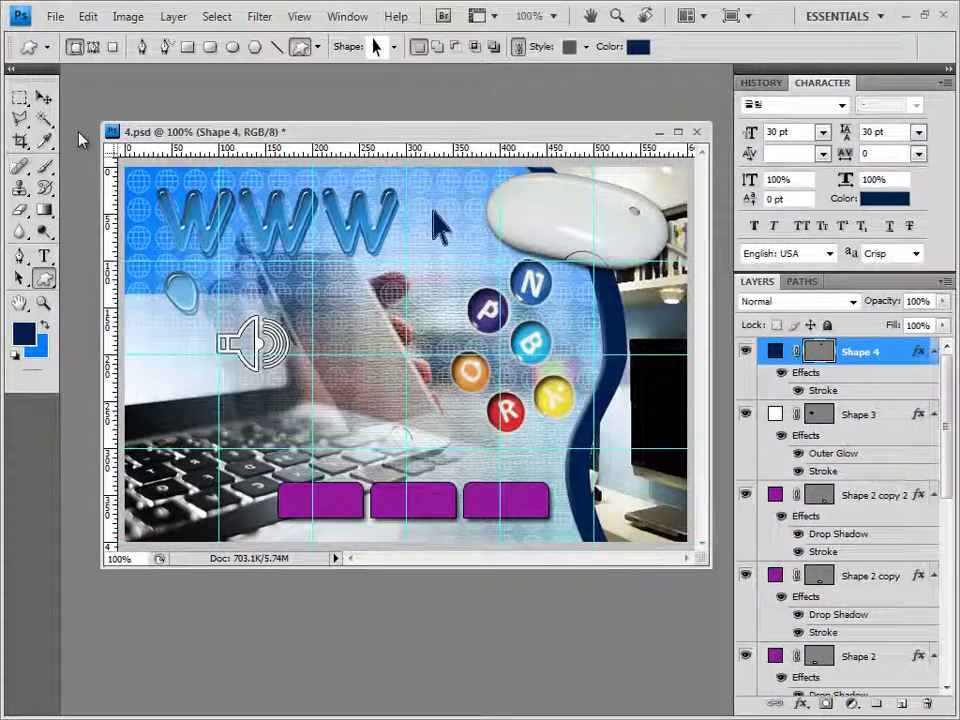
# - Start a left-aligned text line just below the WWW lettering, set in Arial Regular at 36 pt
pyautogui.click(44, 257)
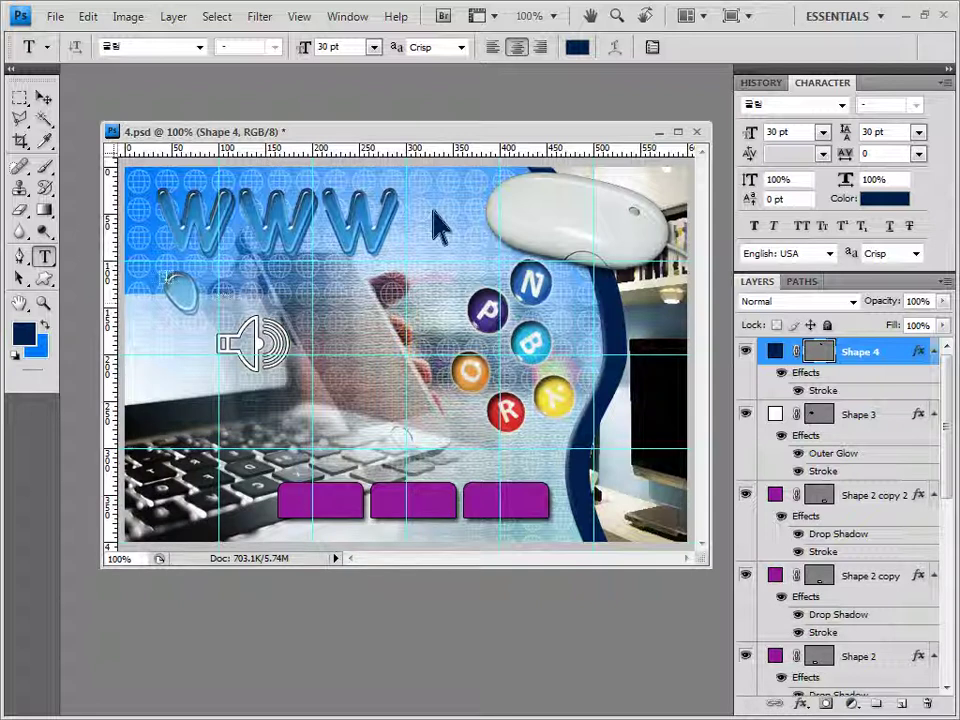
pyautogui.click(127, 211)
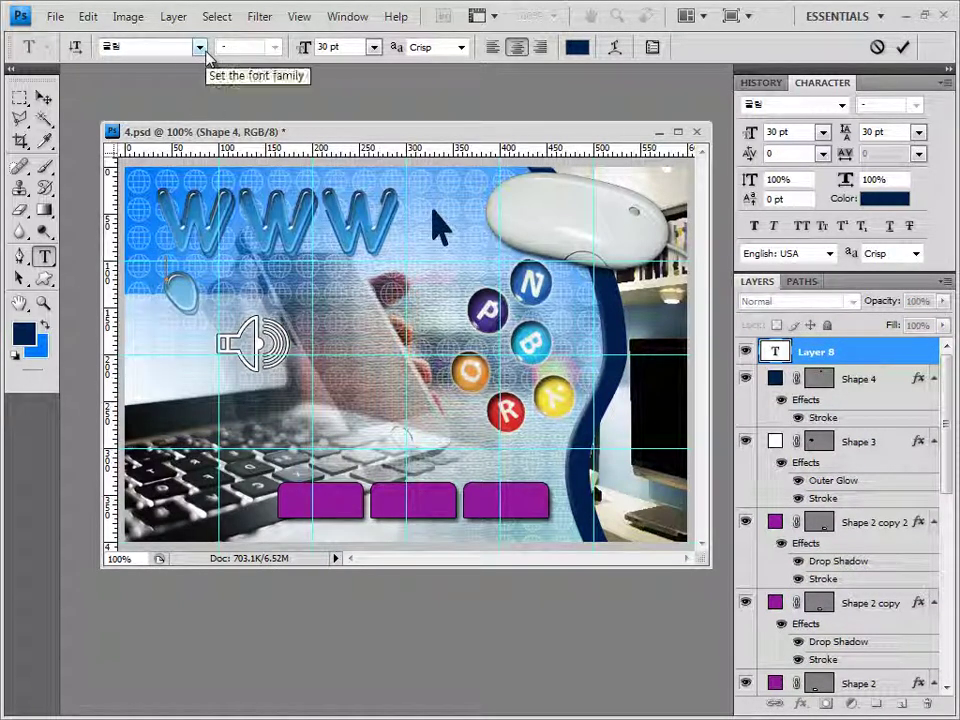
pyautogui.click(201, 50)
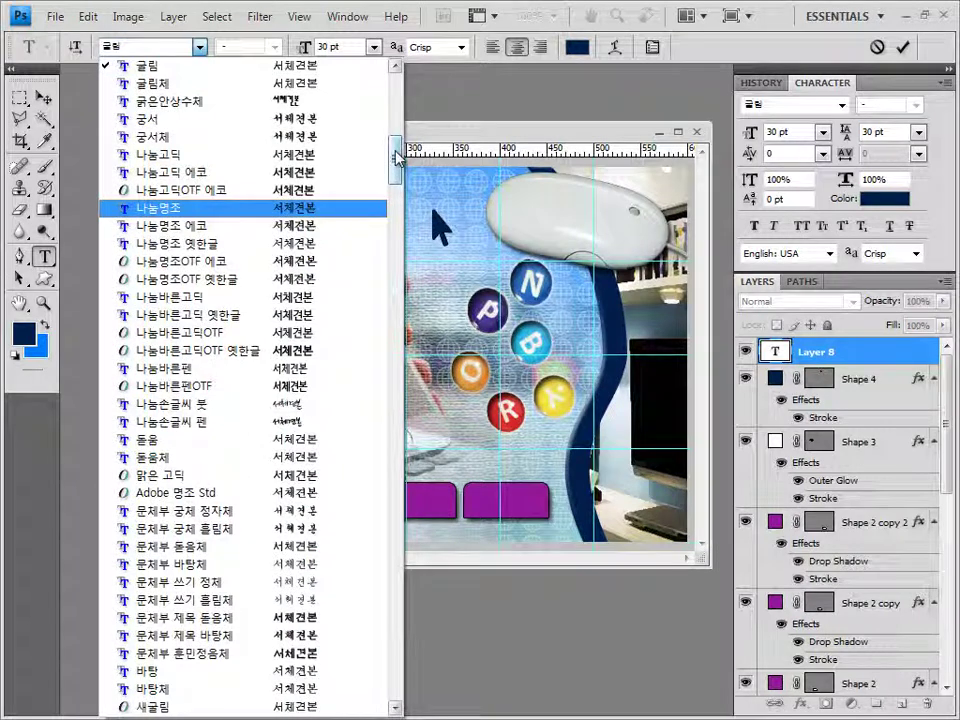
pyautogui.moveTo(397, 160); pyautogui.dragTo(397, 320)
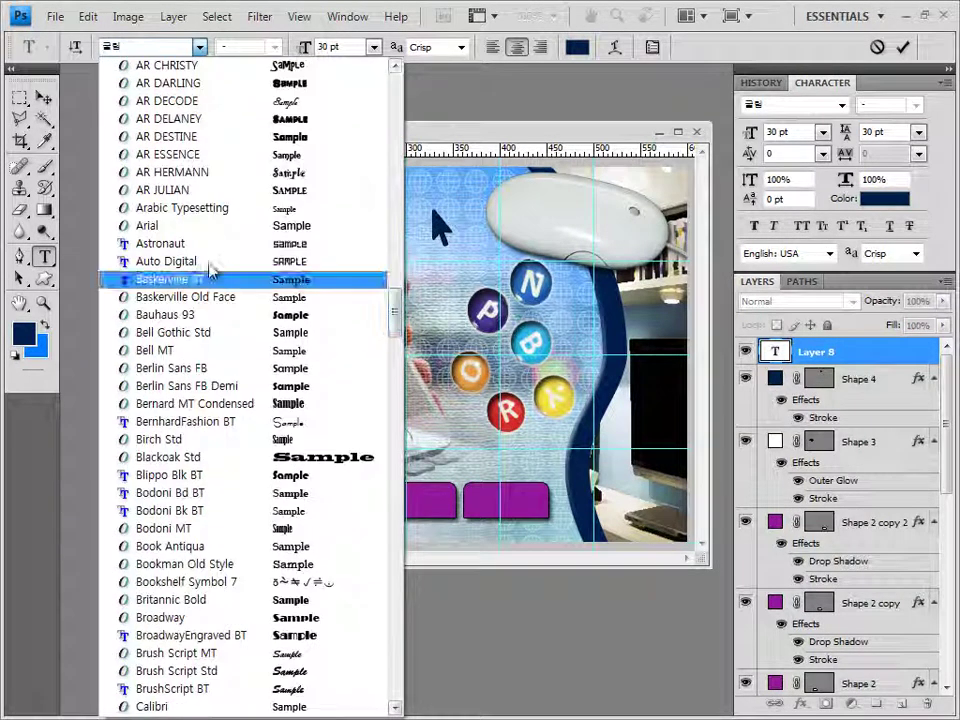
pyautogui.click(159, 228)
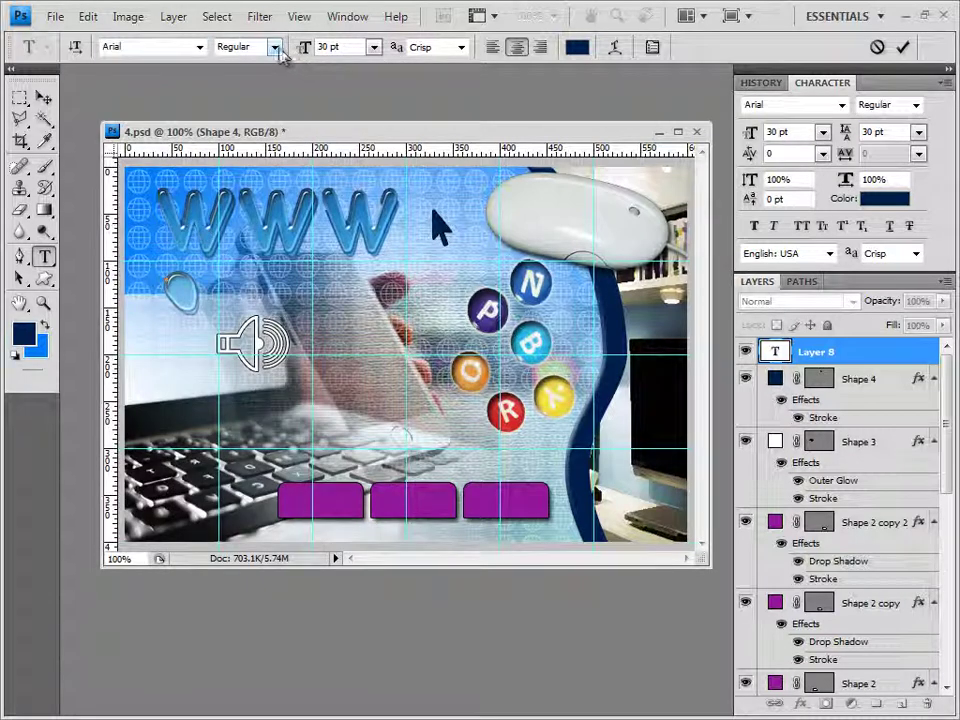
pyautogui.press('Tab')
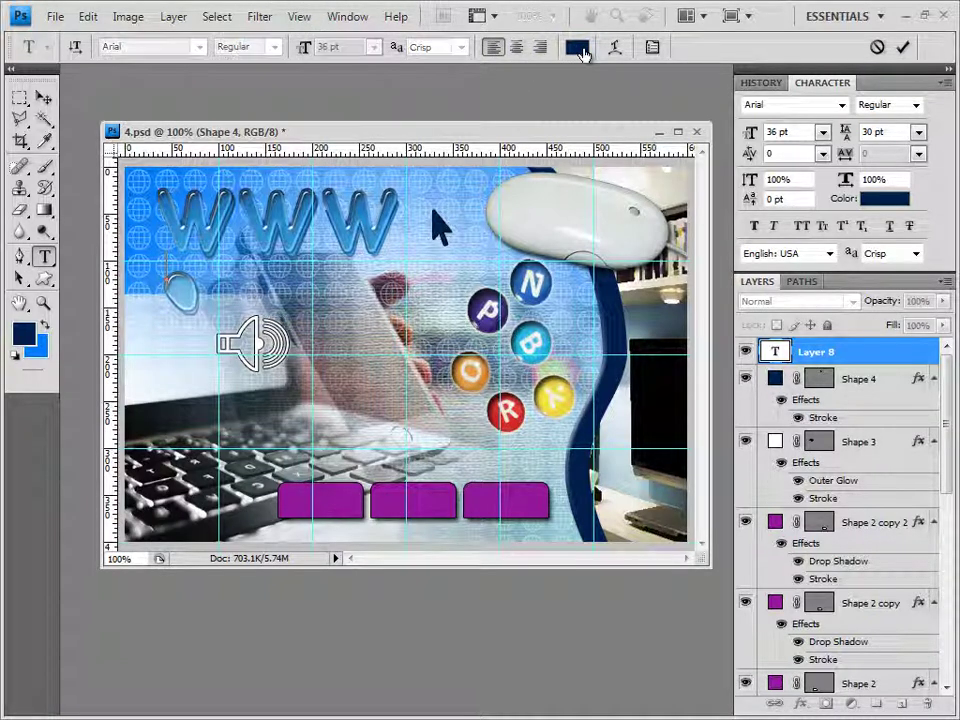
# - Set the text colour to white (ffffff) and enter "Online Communication" as the title
pyautogui.click(579, 48)
pyautogui.moveTo(276, 298); pyautogui.dragTo(254, 248)
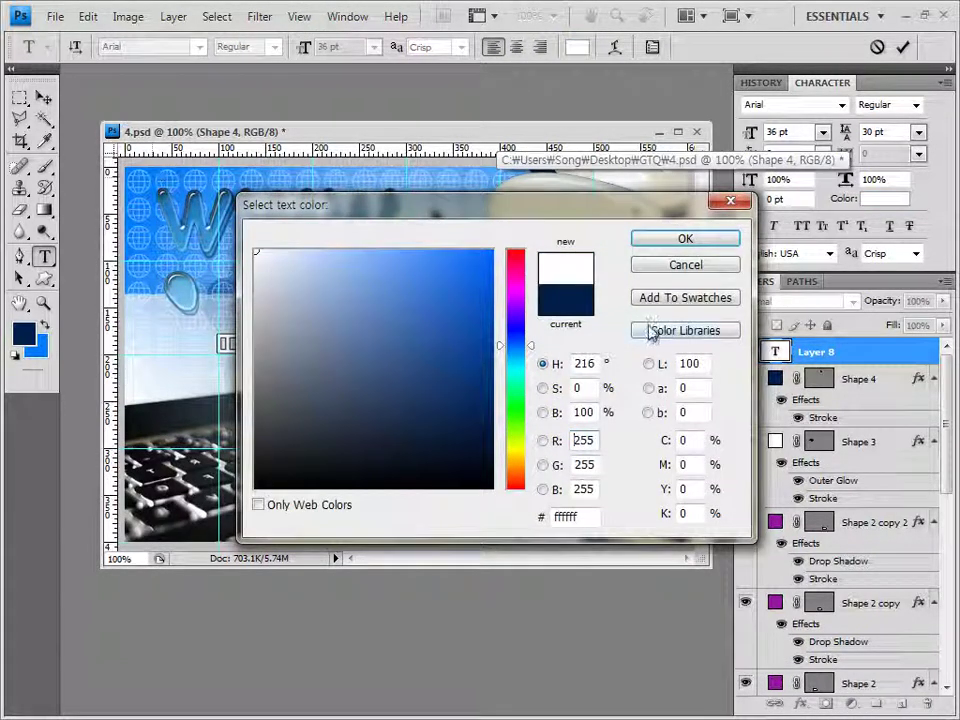
pyautogui.click(708, 246)
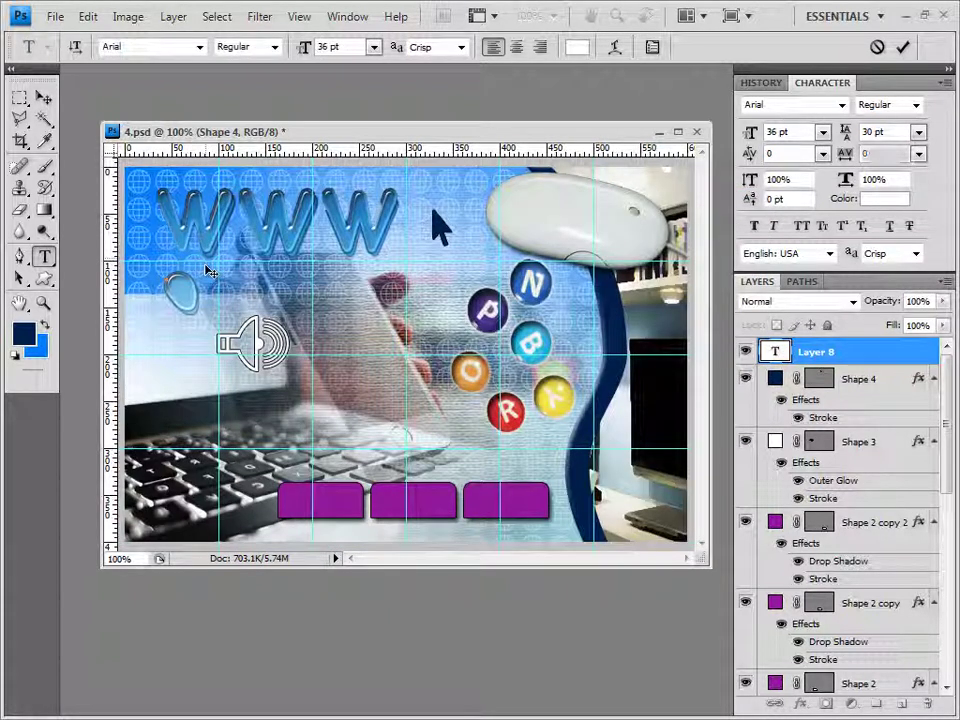
pyautogui.write('Online Communication')
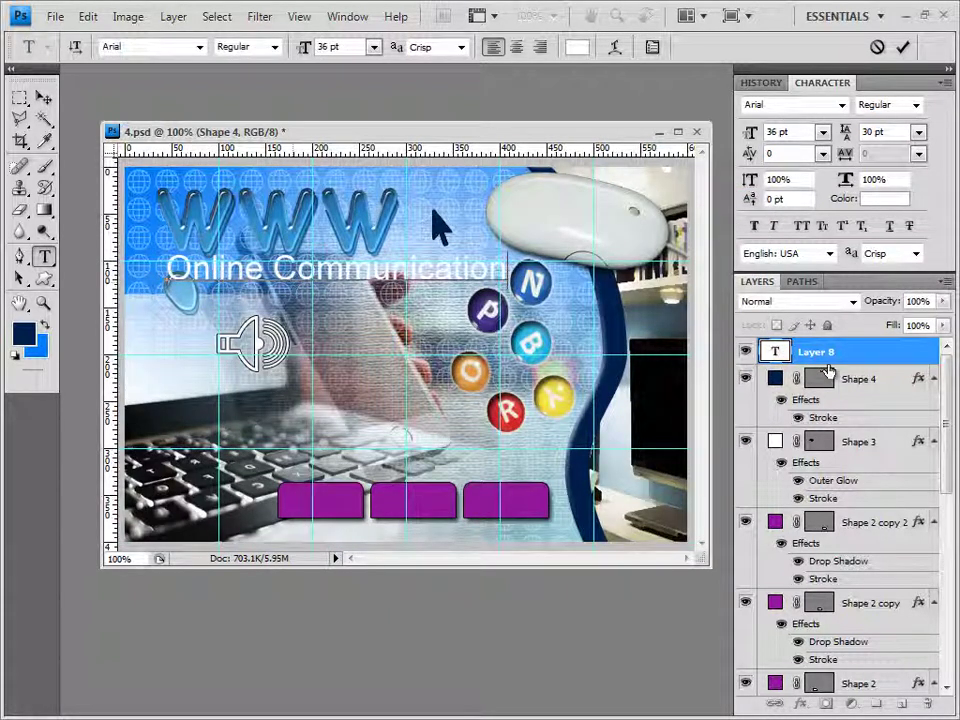
pyautogui.click(848, 358)
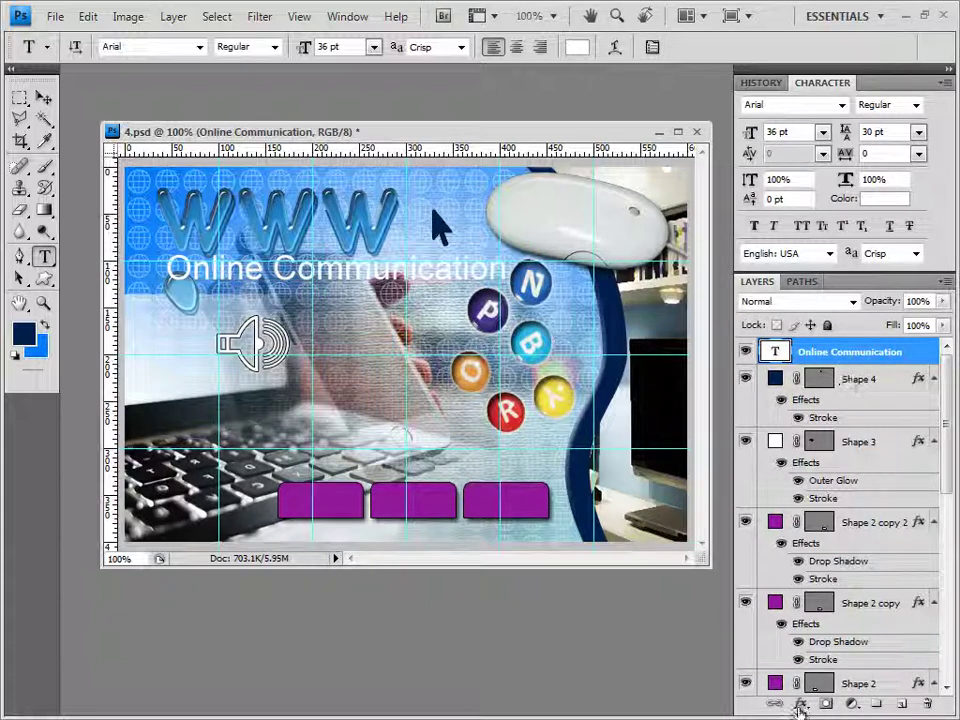
# - Give the Online Communication title a 2 px outside stroke in blue (2063ba)
pyautogui.click(802, 705)
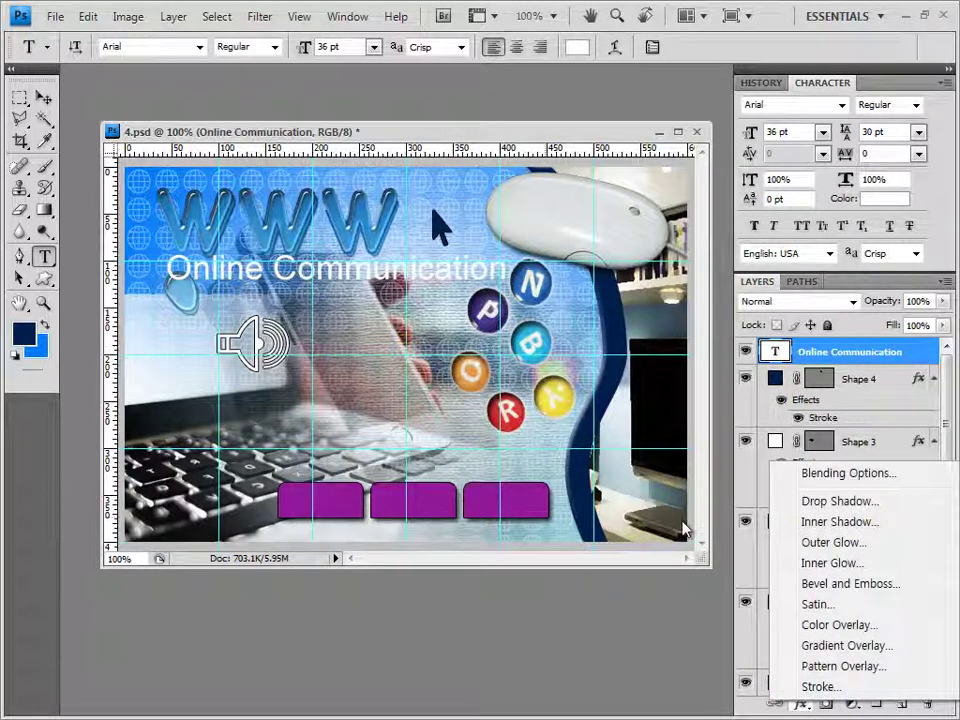
pyautogui.click(821, 686)
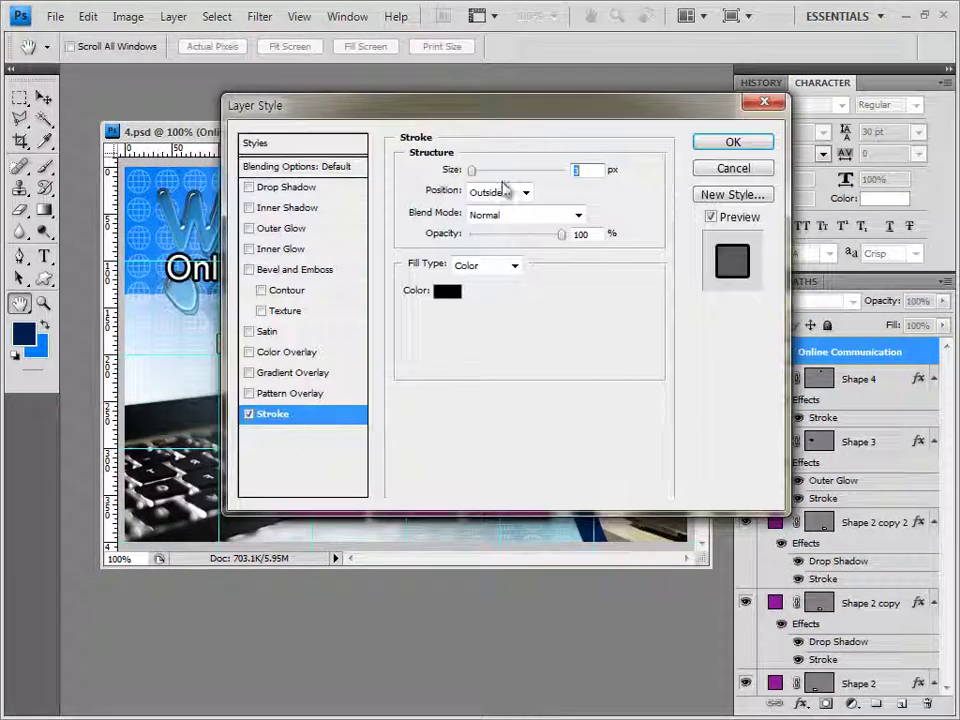
pyautogui.write('2')
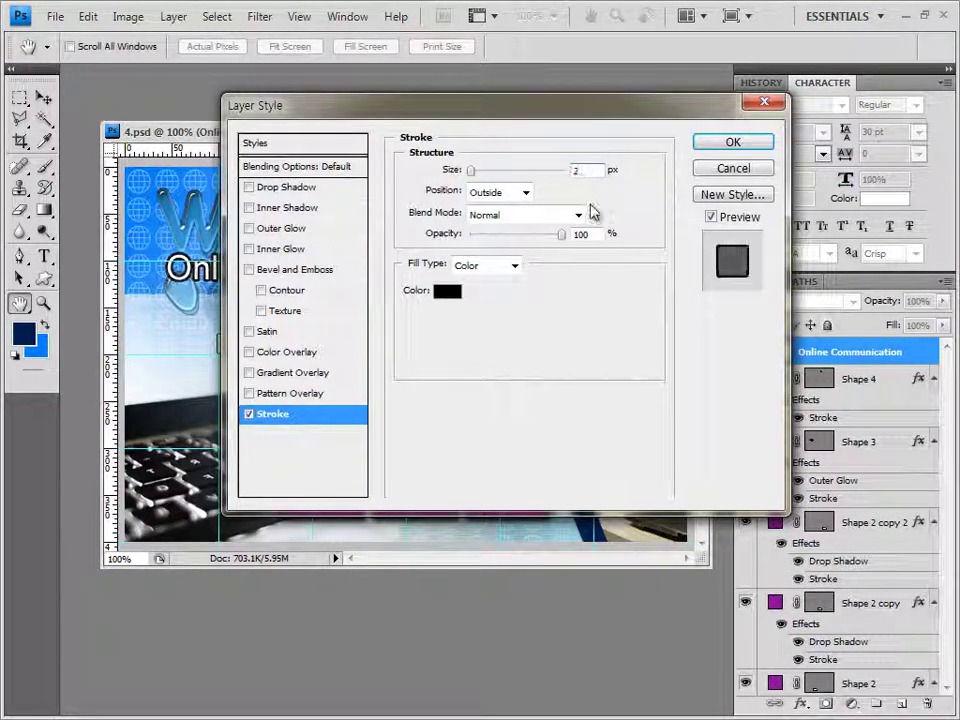
pyautogui.click(446, 291)
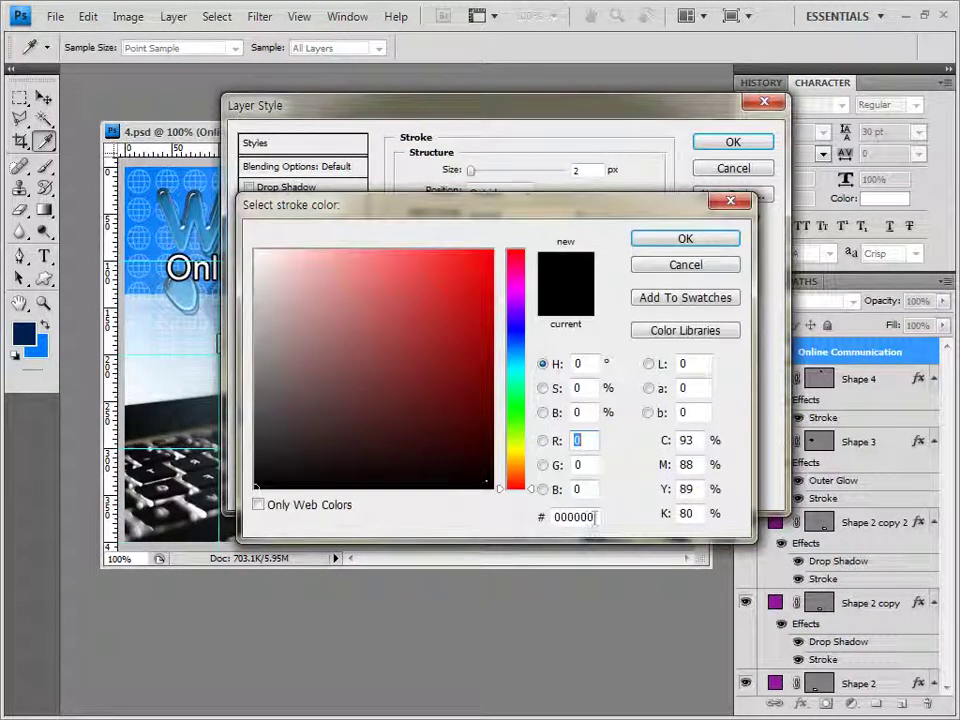
pyautogui.press('Tab')
pyautogui.press('Tab')
pyautogui.press('Tab')
pyautogui.write('2063ba')
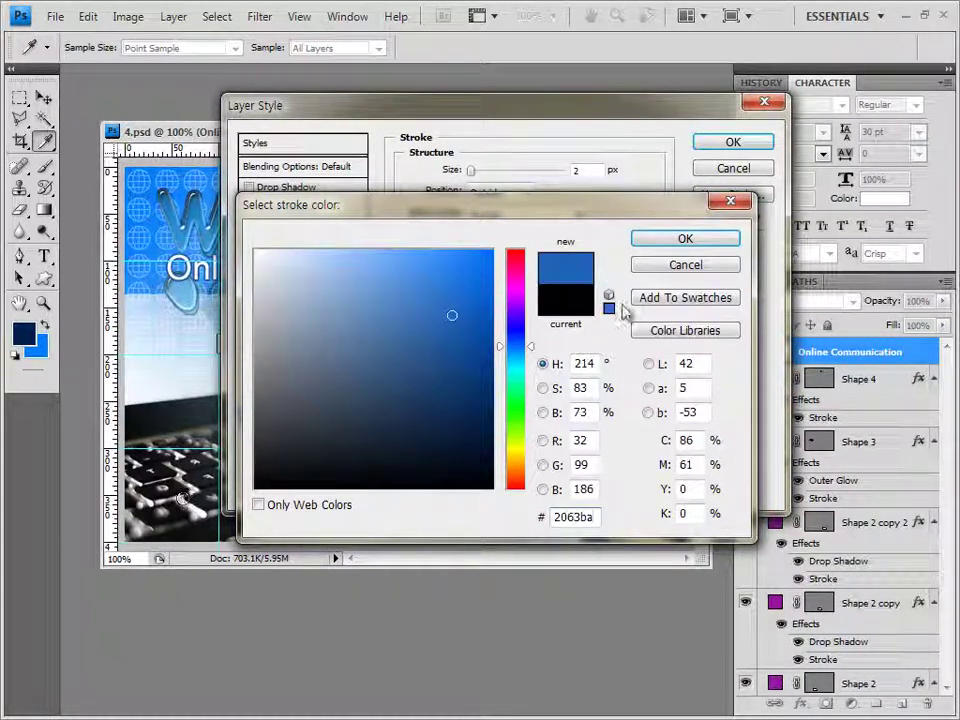
pyautogui.click(713, 240)
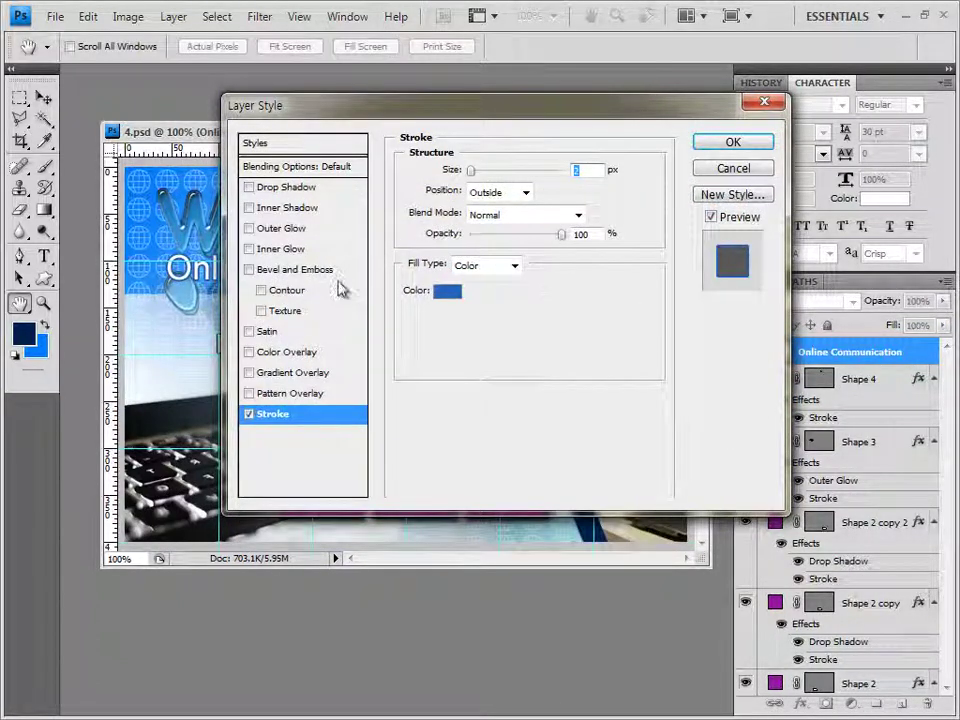
# - Add a Bevel and Emboss and a Drop Shadow with their default settings to the Online Communication title
pyautogui.click(305, 269)
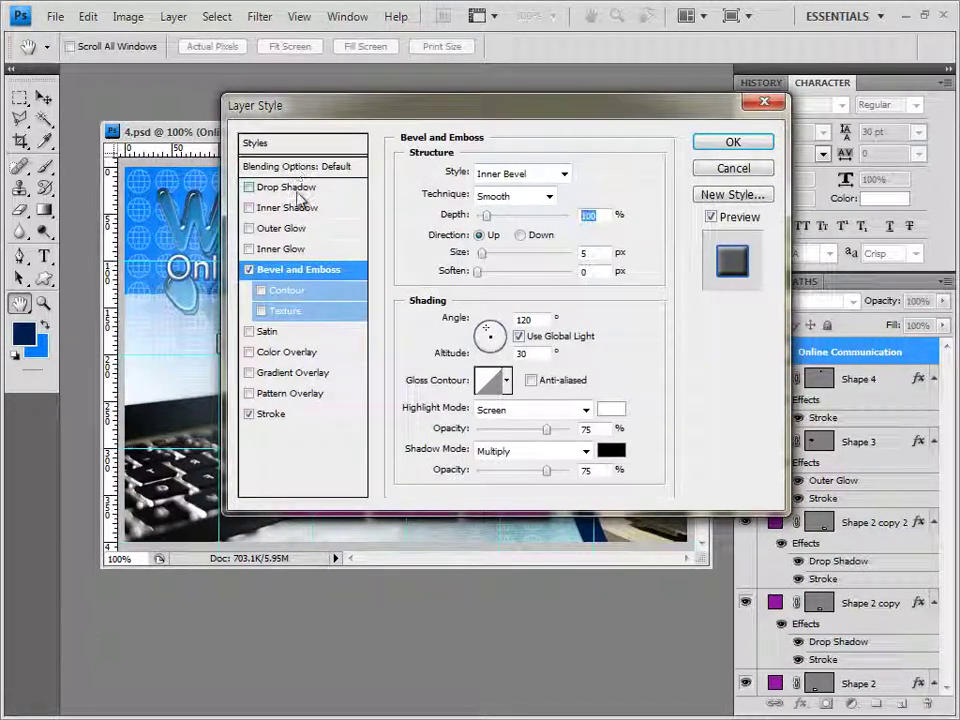
pyautogui.click(286, 187)
pyautogui.click(731, 142)
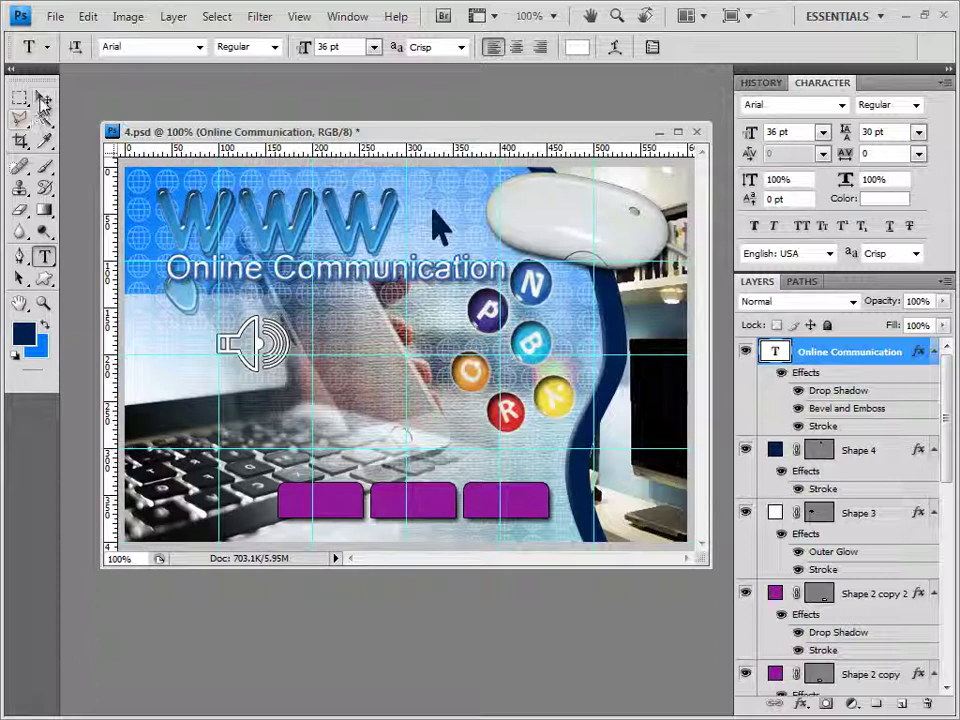
# - Warp the Online Communication title with the horizontal Flag style at +30% bend and shift it slightly left beneath the WWW lettering
pyautogui.click(614, 47)
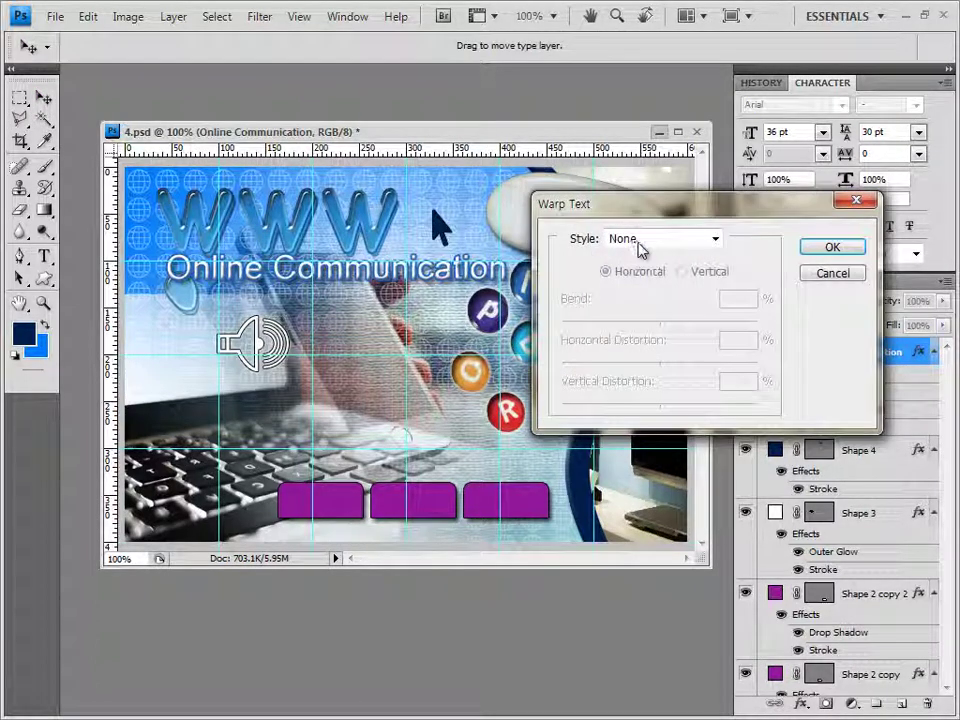
pyautogui.click(640, 240)
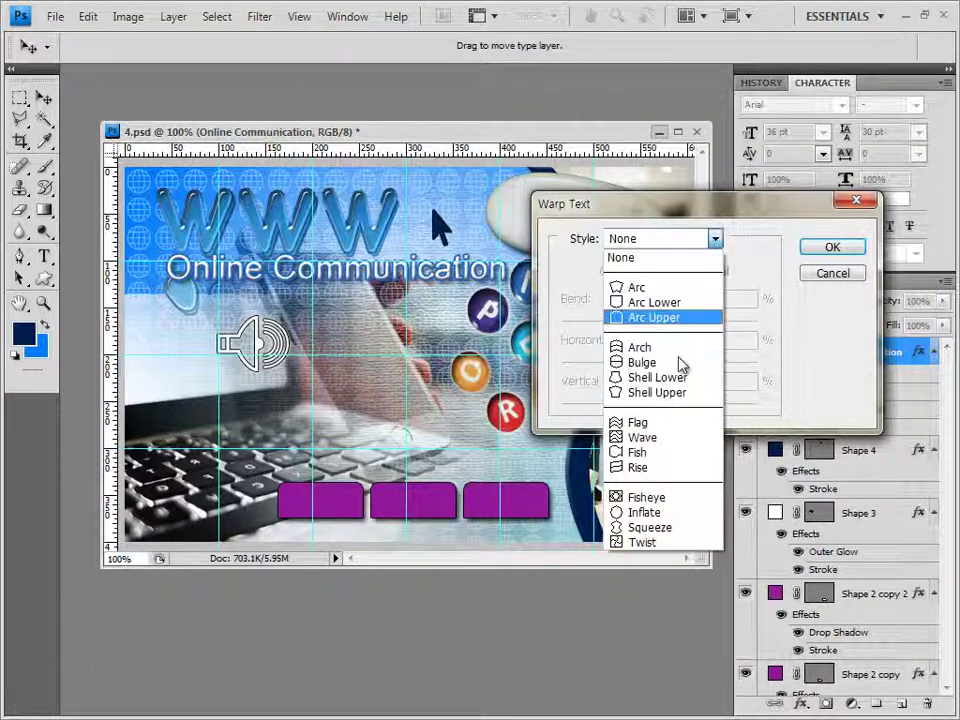
pyautogui.click(645, 421)
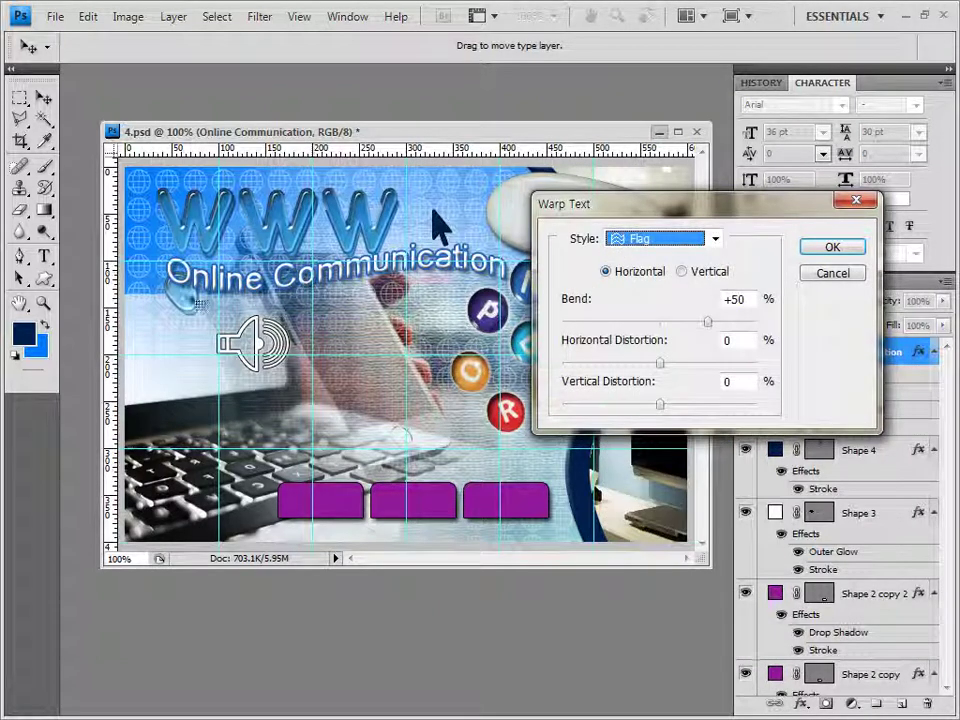
pyautogui.click(735, 299)
pyautogui.write('30')
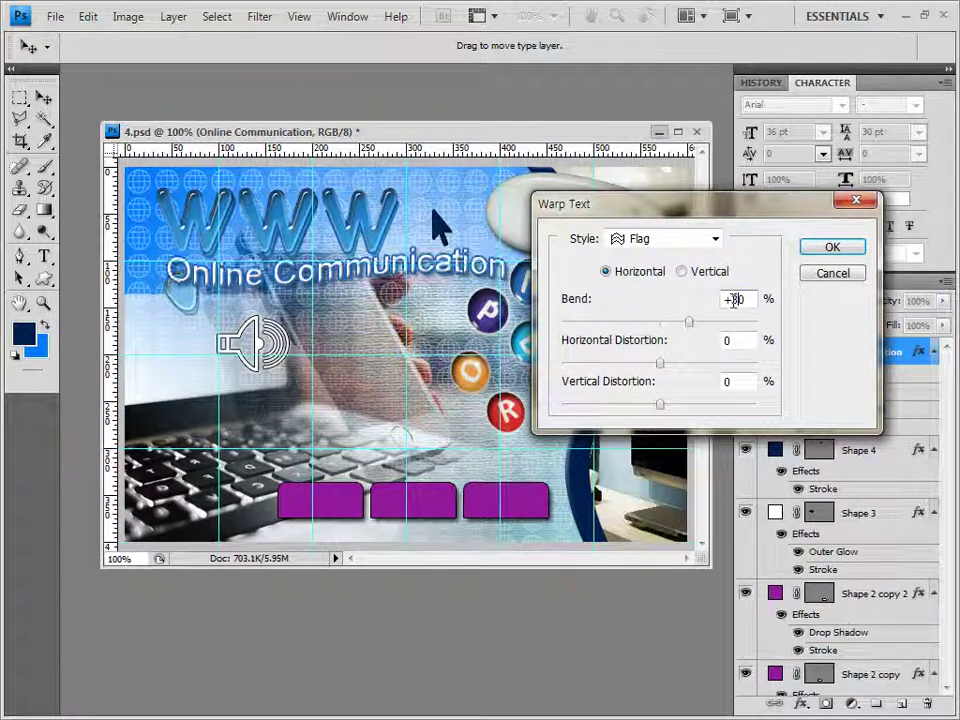
pyautogui.click(855, 252)
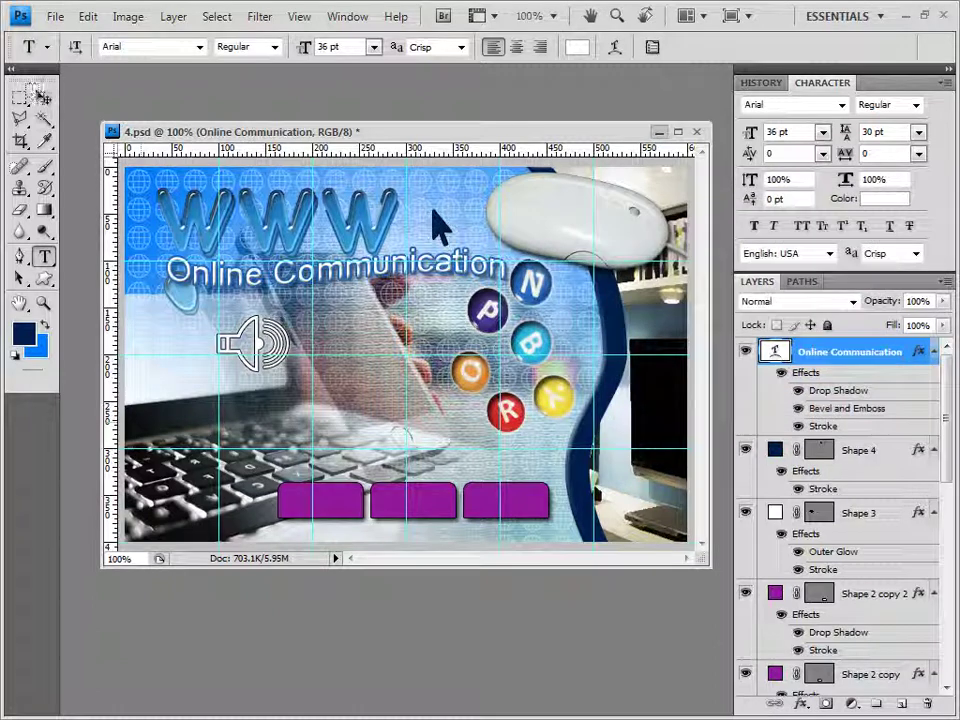
pyautogui.press('v')
pyautogui.moveTo(262, 282); pyautogui.dragTo(235, 282)
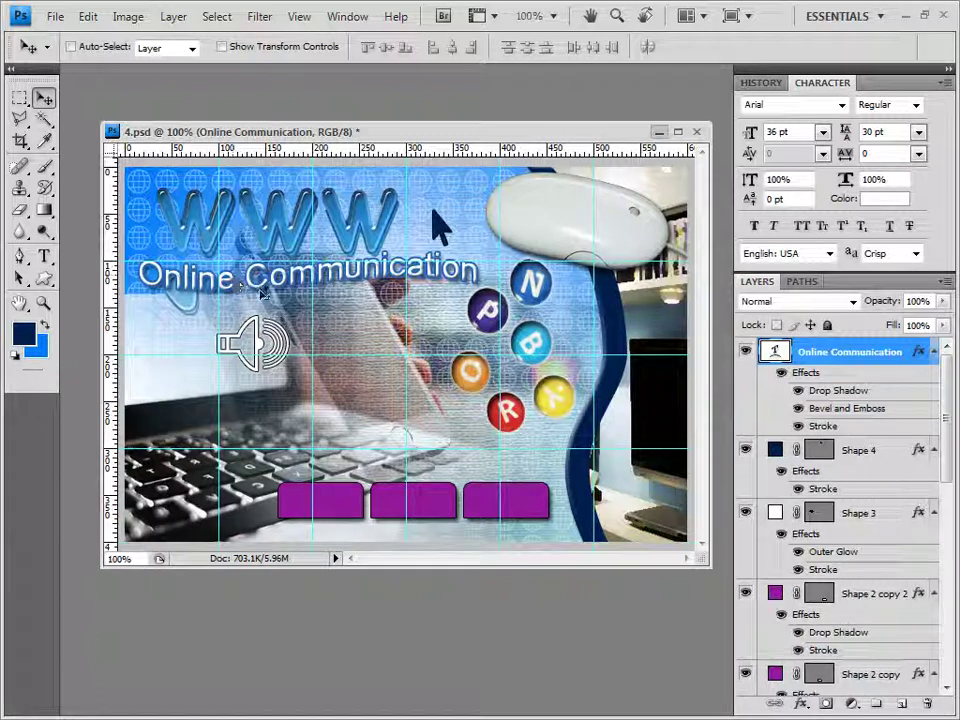
# - Add the white label "온라인용어" on the first purple button in the 궁서 font at 18 pt
pyautogui.click(44, 256)
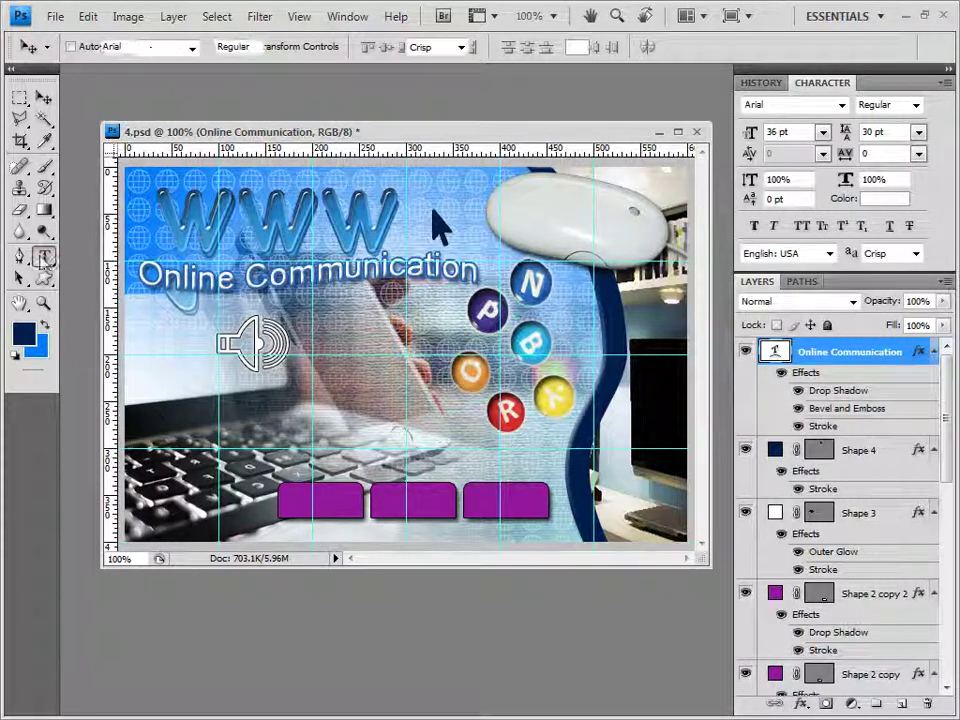
pyautogui.click(286, 504)
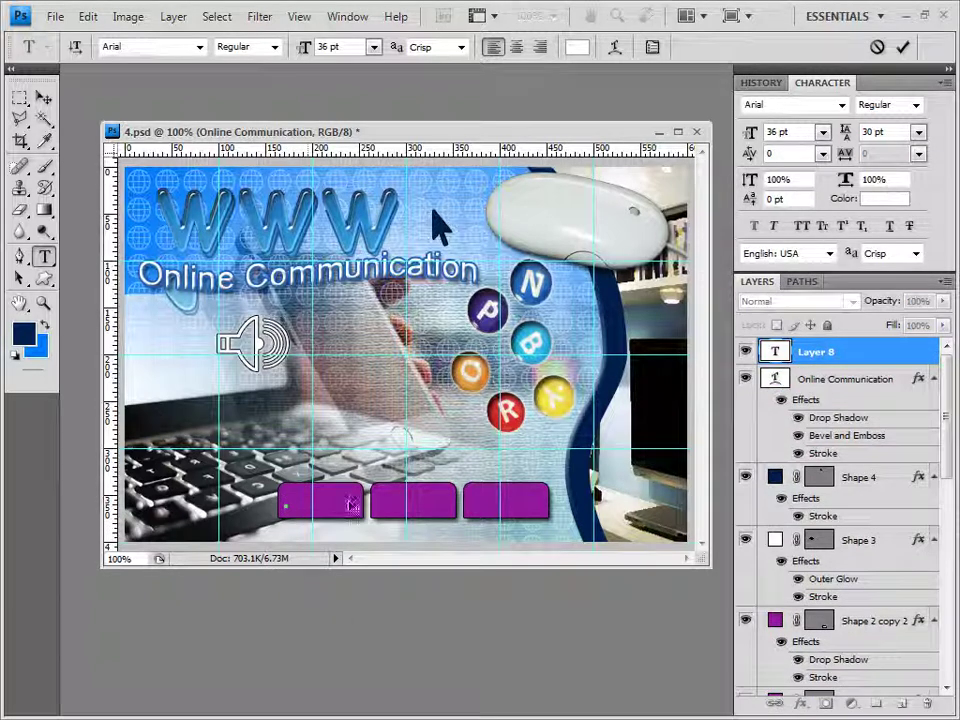
pyautogui.click(200, 47)
pyautogui.moveTo(396, 332); pyautogui.dragTo(396, 140)
pyautogui.click(200, 333)
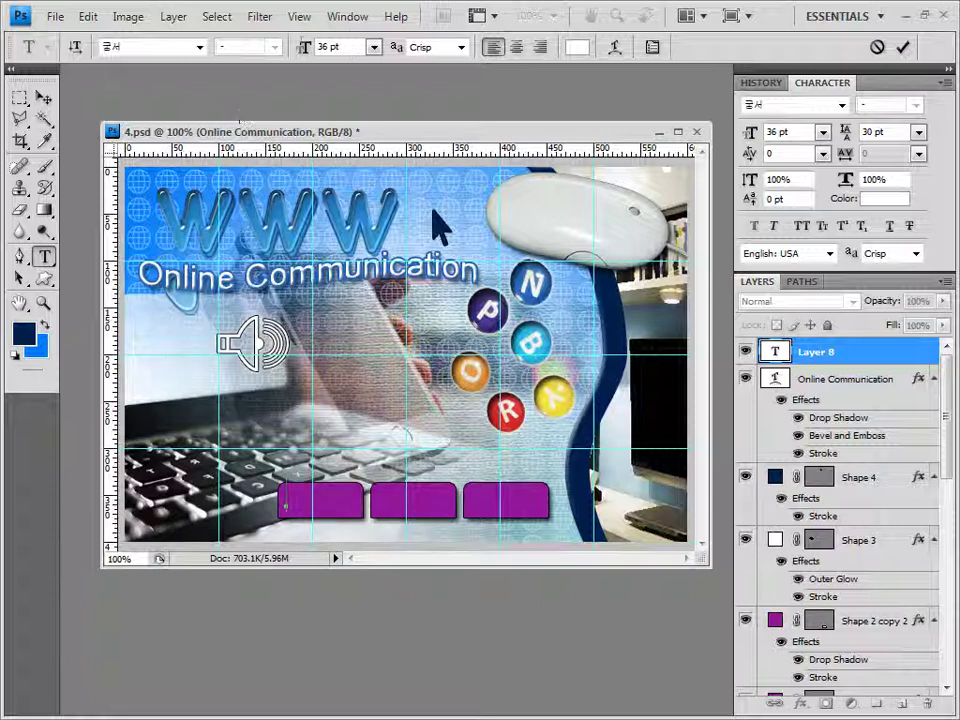
pyautogui.click(335, 47)
pyautogui.write('18')
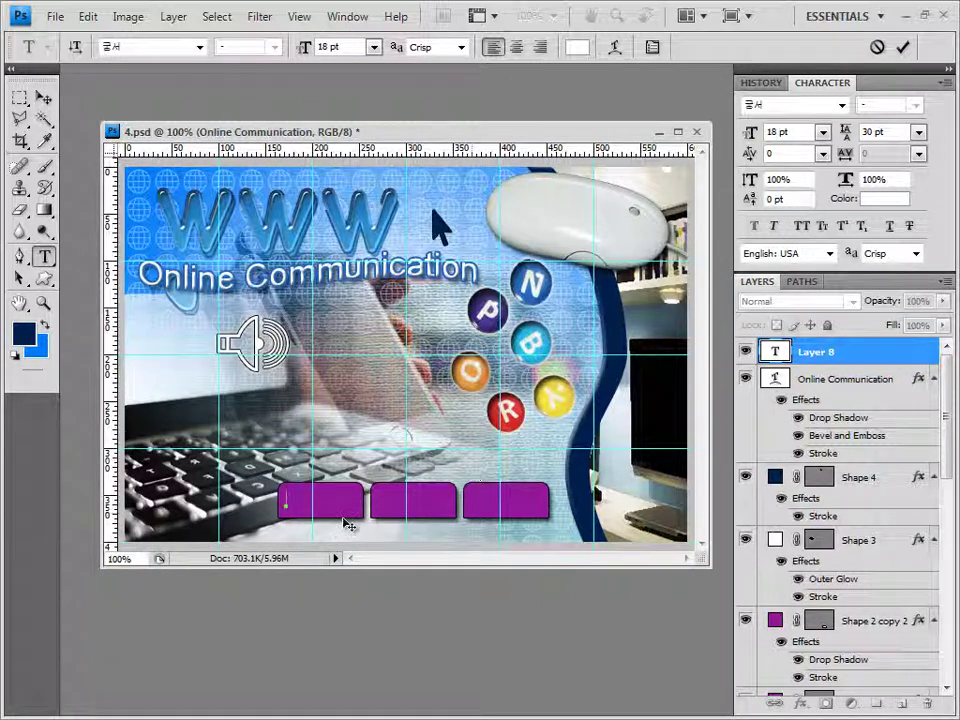
pyautogui.write('온라인 용어')
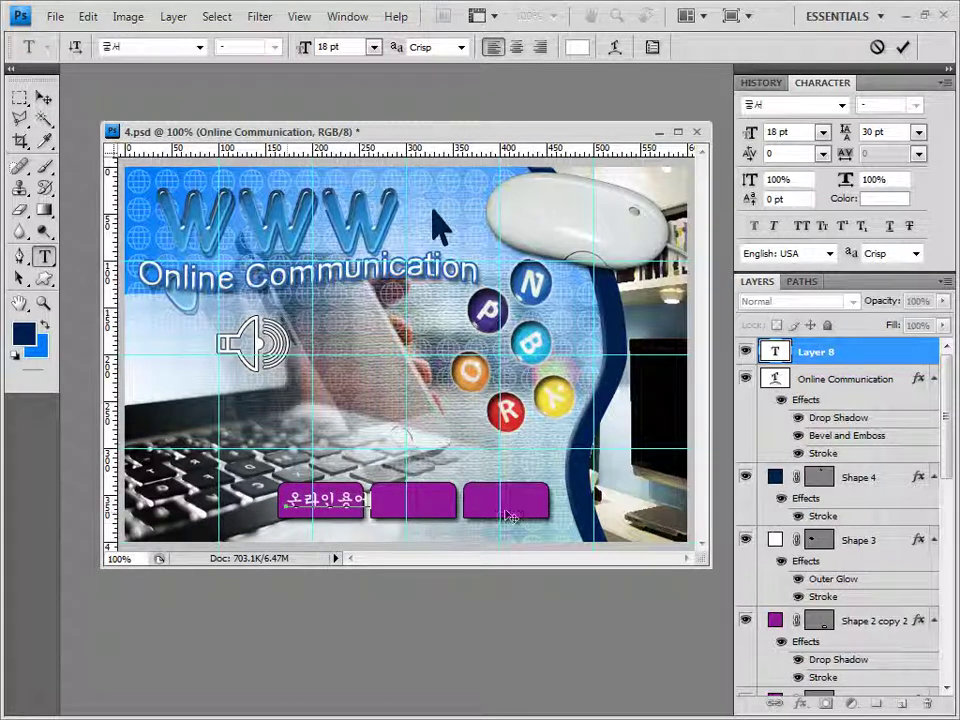
# - Give the 온라인용어 label an Outer Glow with default settings and centre it on the first purple button
pyautogui.click(848, 351)
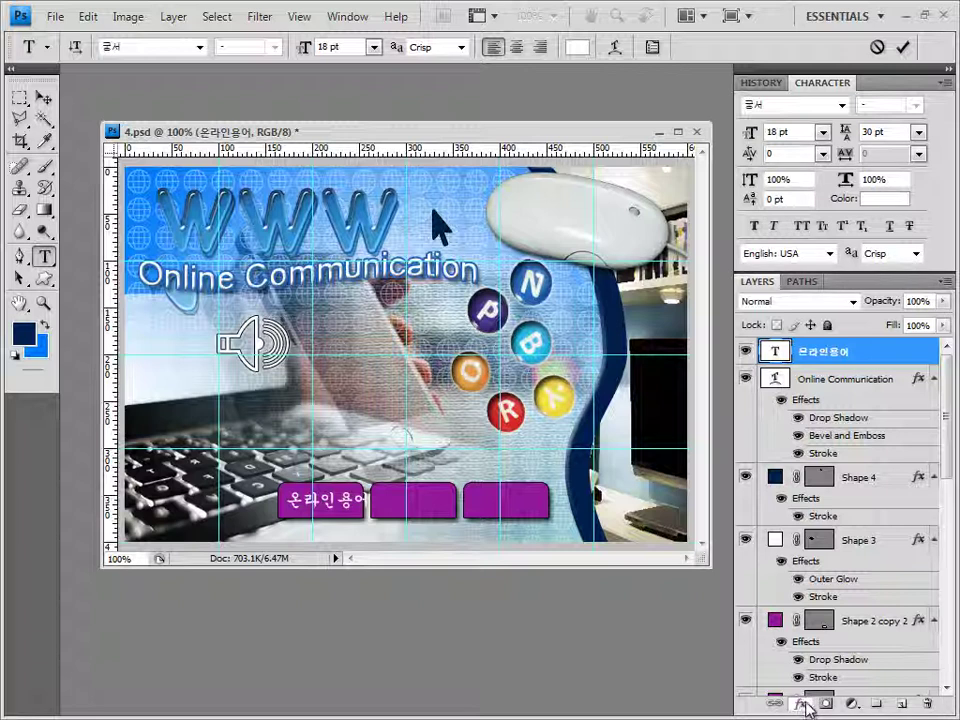
pyautogui.click(800, 703)
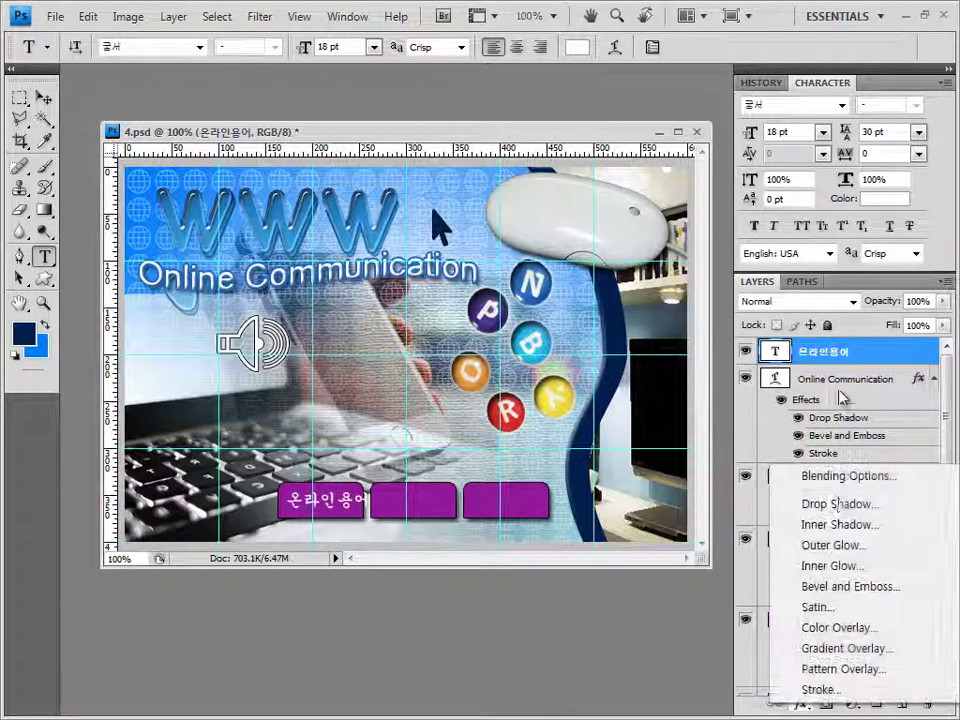
pyautogui.click(855, 554)
pyautogui.press('Return')
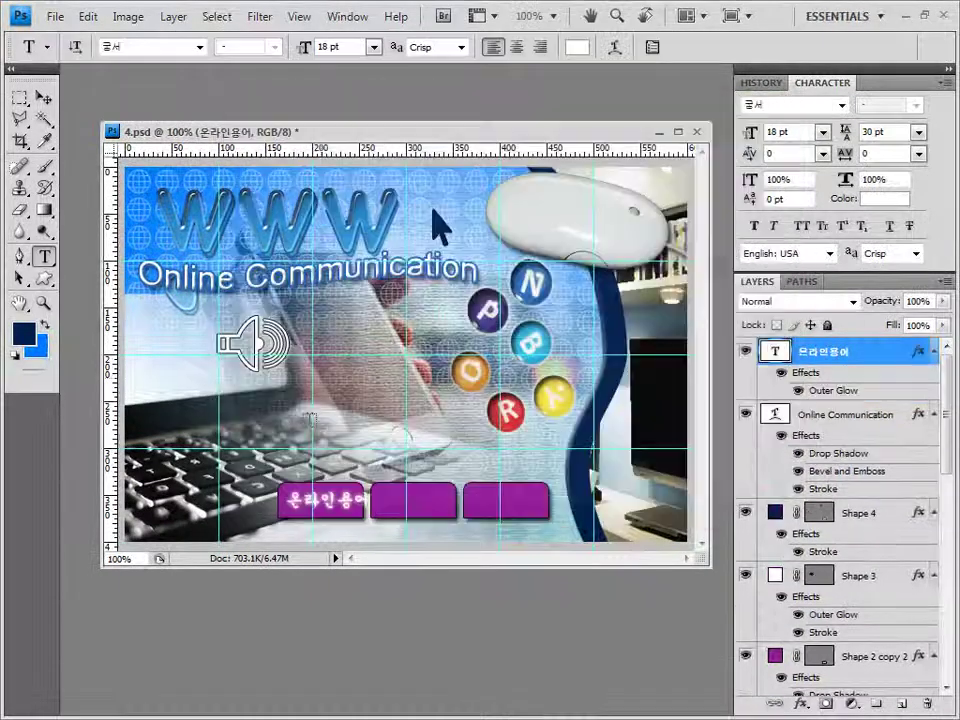
pyautogui.click(44, 97)
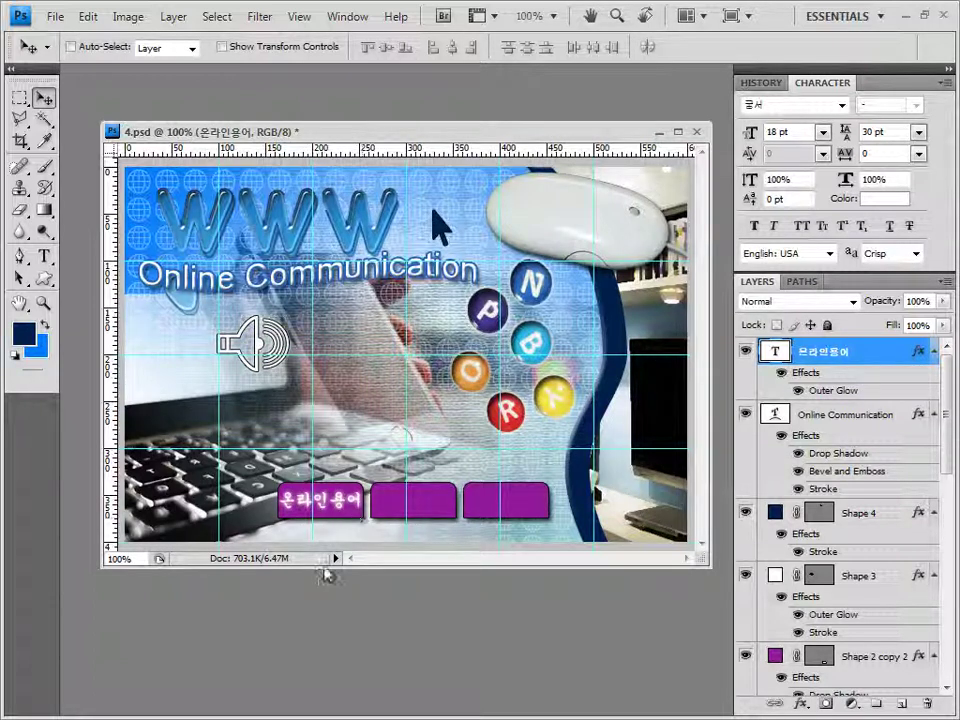
# - Duplicate the glowing label onto the second and third purple buttons and change the copies to "소프트웨어" and "커뮤니티"
pyautogui.moveTo(351, 503); pyautogui.dragTo(435, 503)
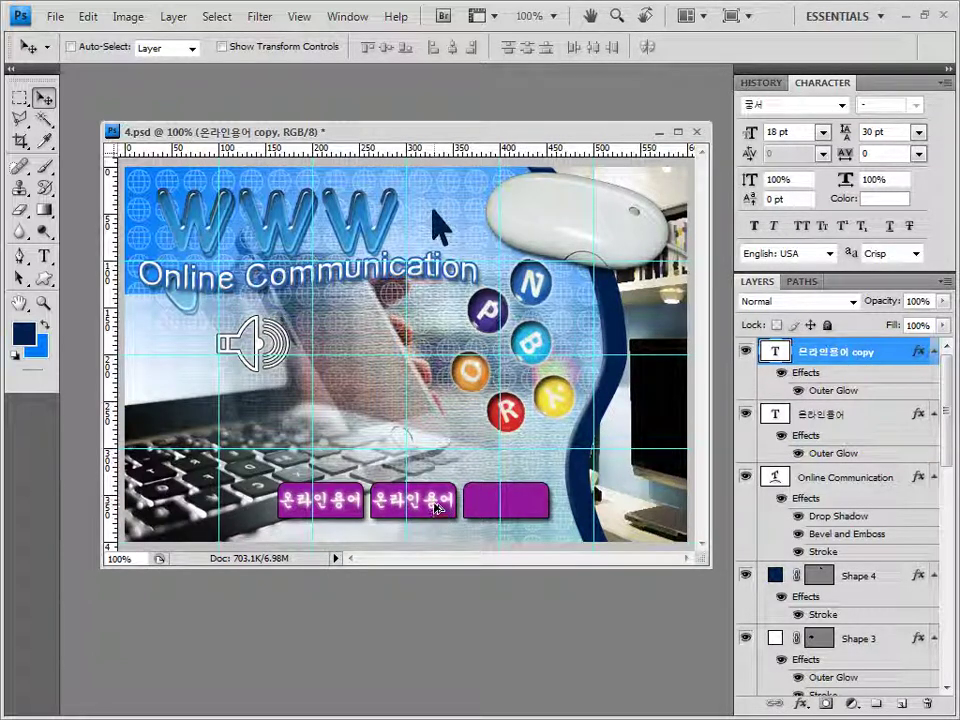
pyautogui.moveTo(436, 508); pyautogui.dragTo(526, 507)
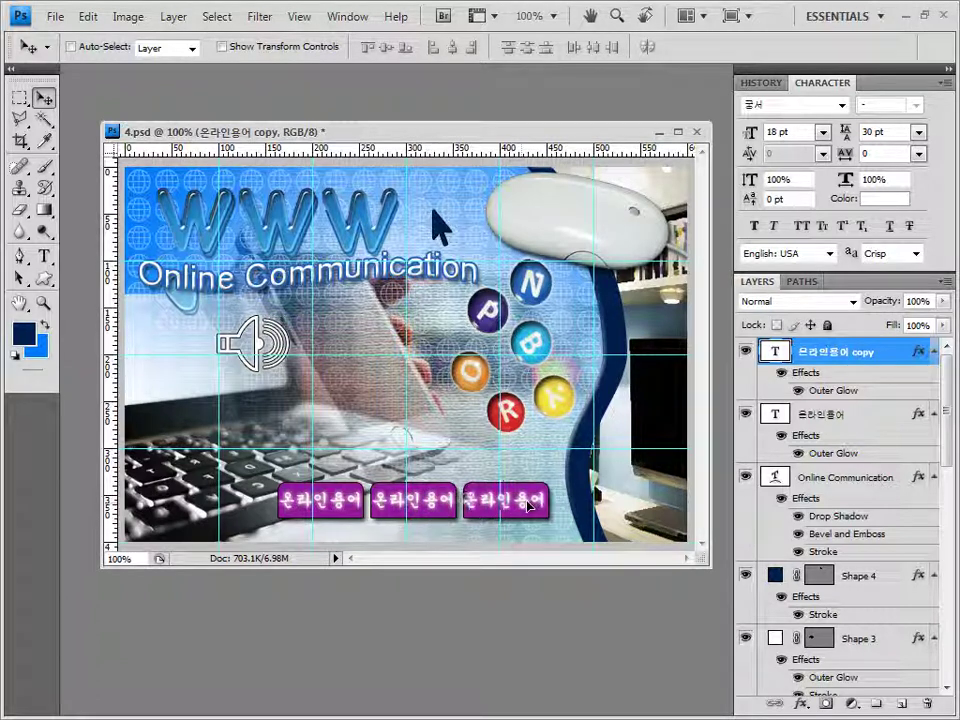
pyautogui.keyDown('alt'); pyautogui.click(526, 507); pyautogui.keyUp('alt')
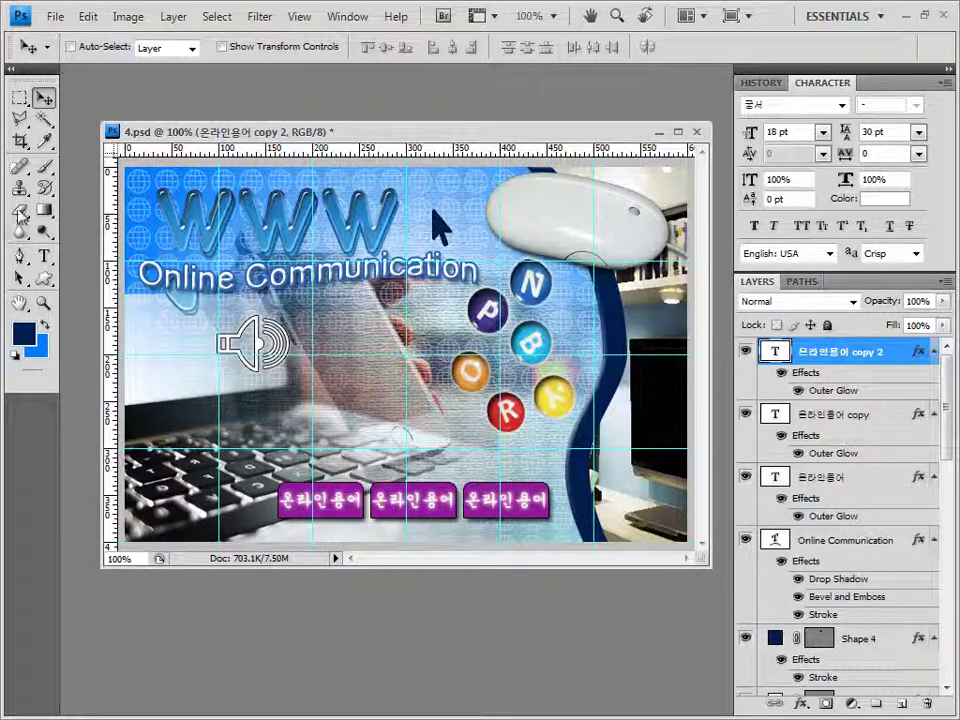
pyautogui.click(45, 257)
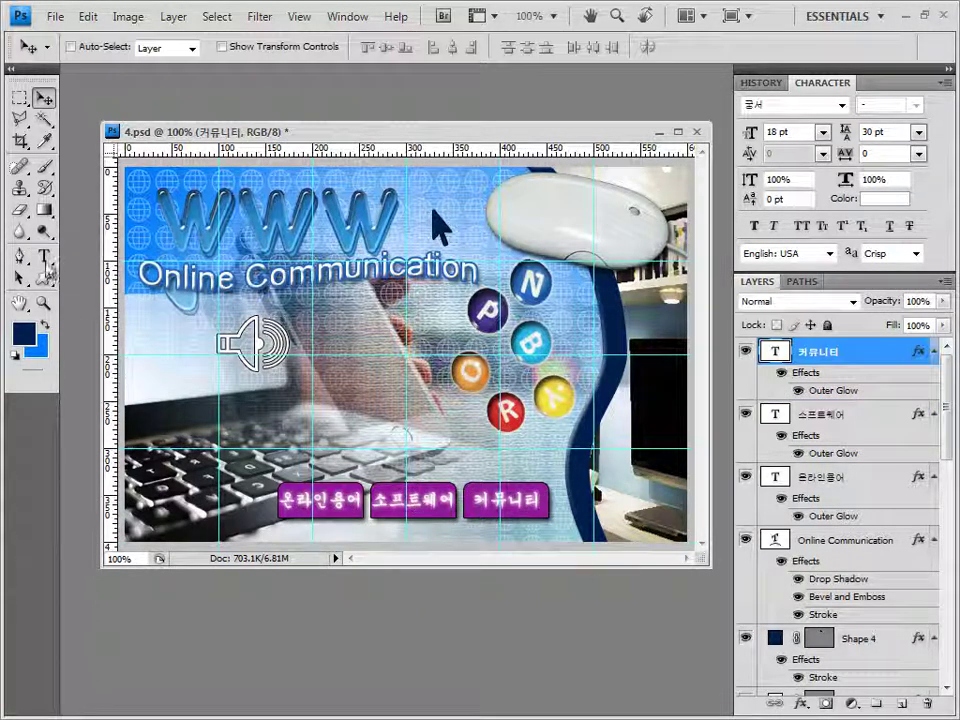
# - Start a left-aligned text line just above the first purple button, set in Arial Bold at 24 pt
pyautogui.click(45, 257)
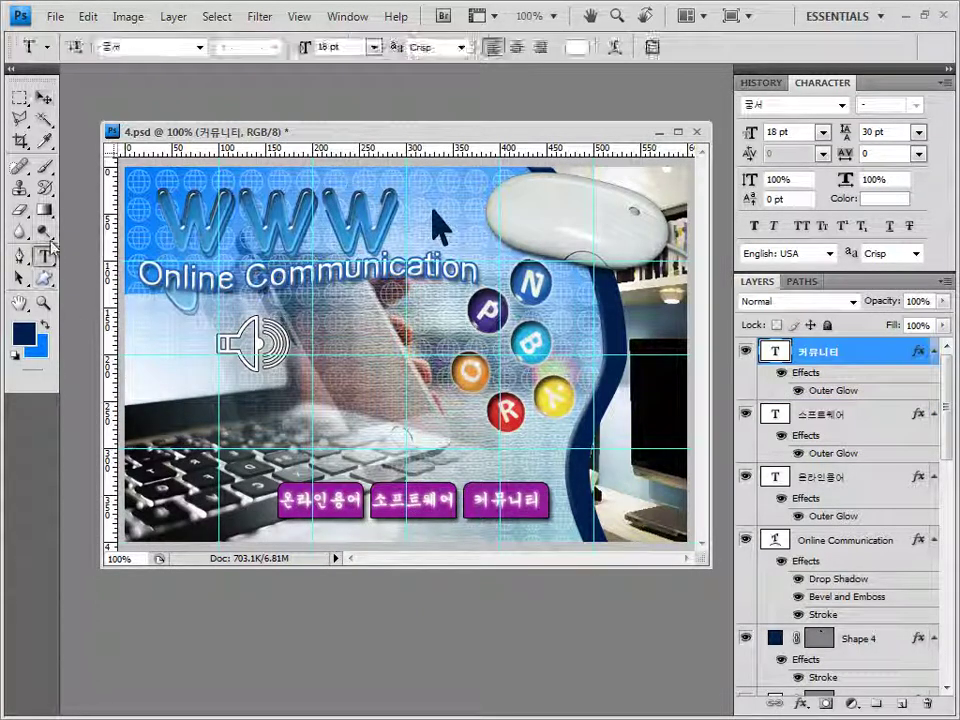
pyautogui.click(262, 368)
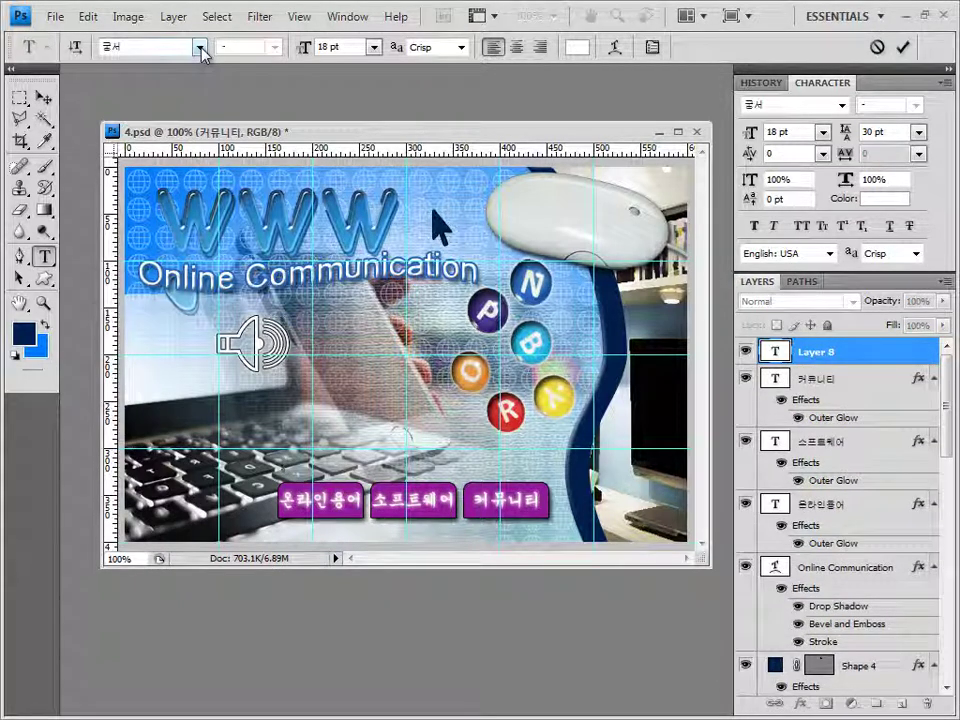
pyautogui.click(200, 47)
pyautogui.moveTo(391, 170); pyautogui.dragTo(396, 300)
pyautogui.click(150, 476)
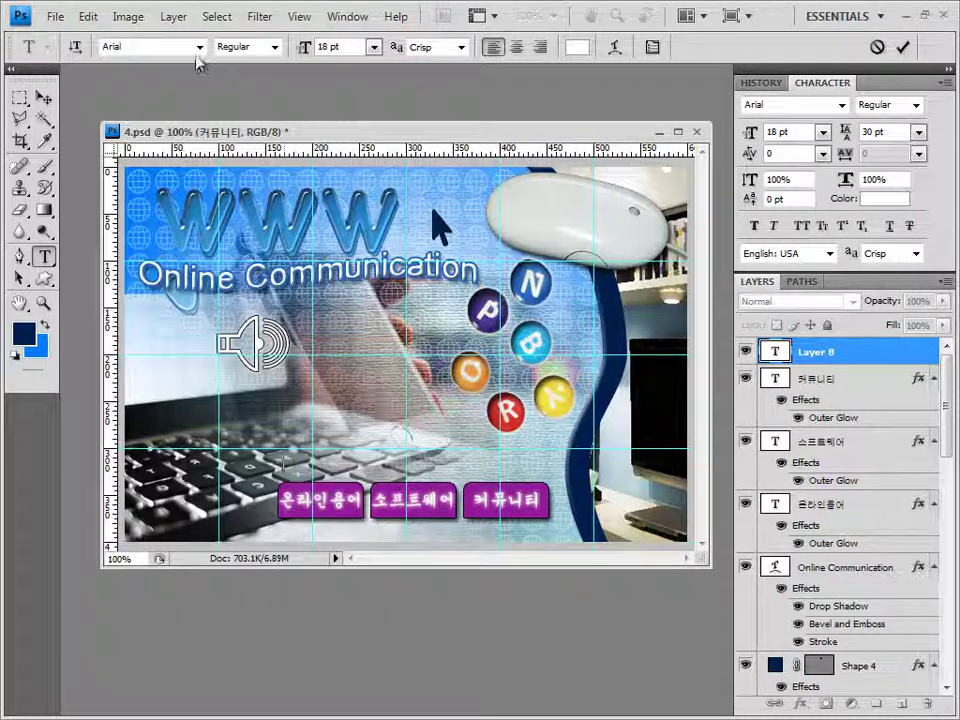
pyautogui.click(273, 47)
pyautogui.click(242, 172)
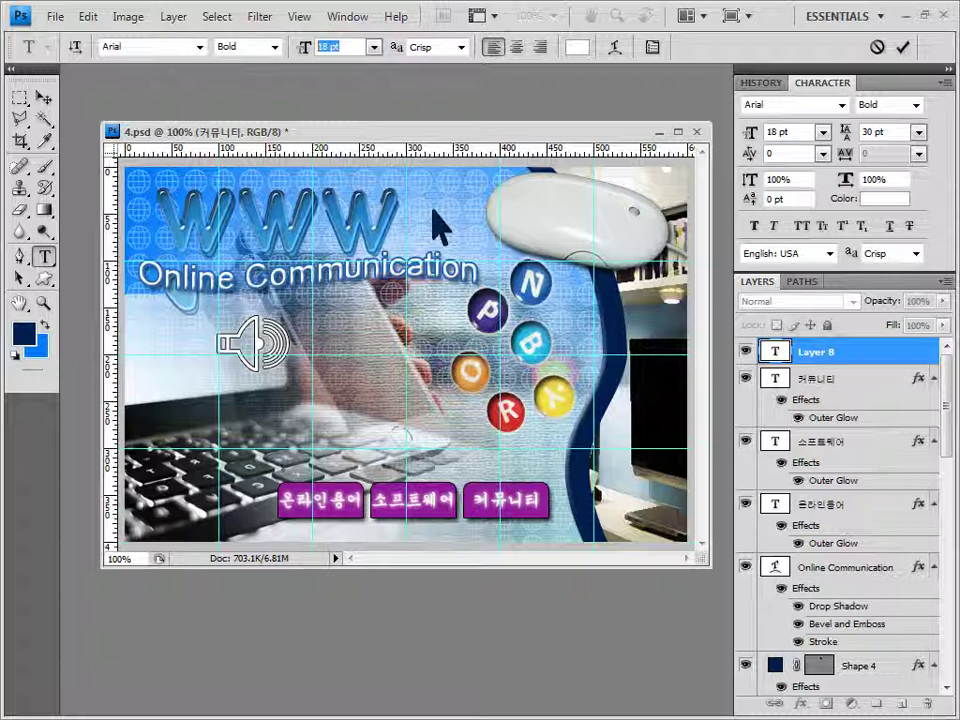
pyautogui.write('24')
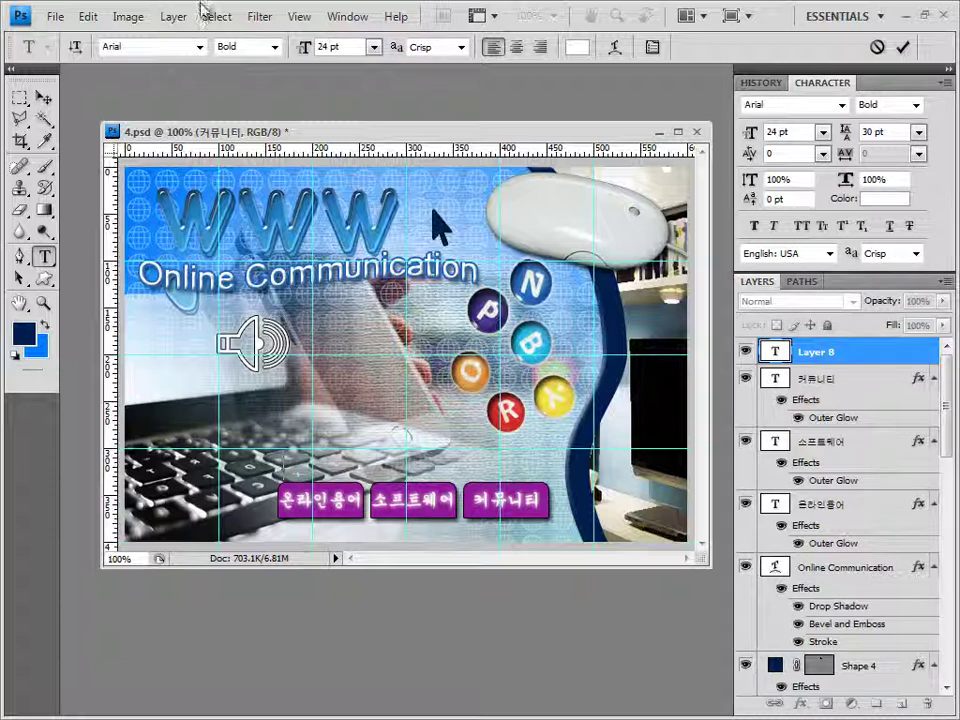
# - Set the text colour to dark magenta (7c115d) and enter "Homepage" above the first purple button
pyautogui.click(577, 47)
pyautogui.doubleClick(585, 518)
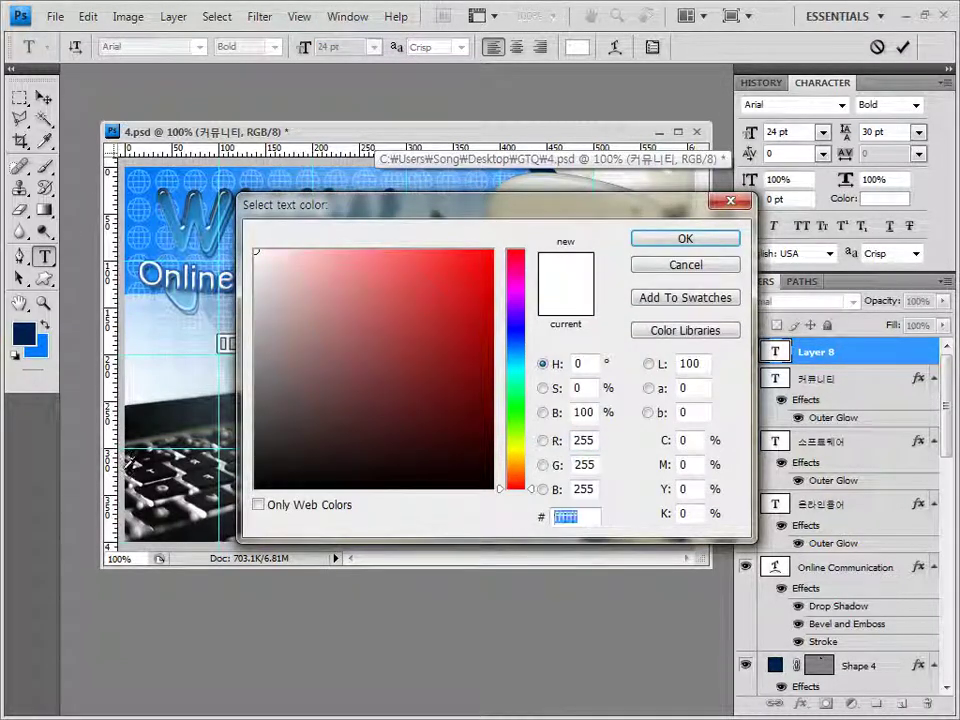
pyautogui.write('7c115d')
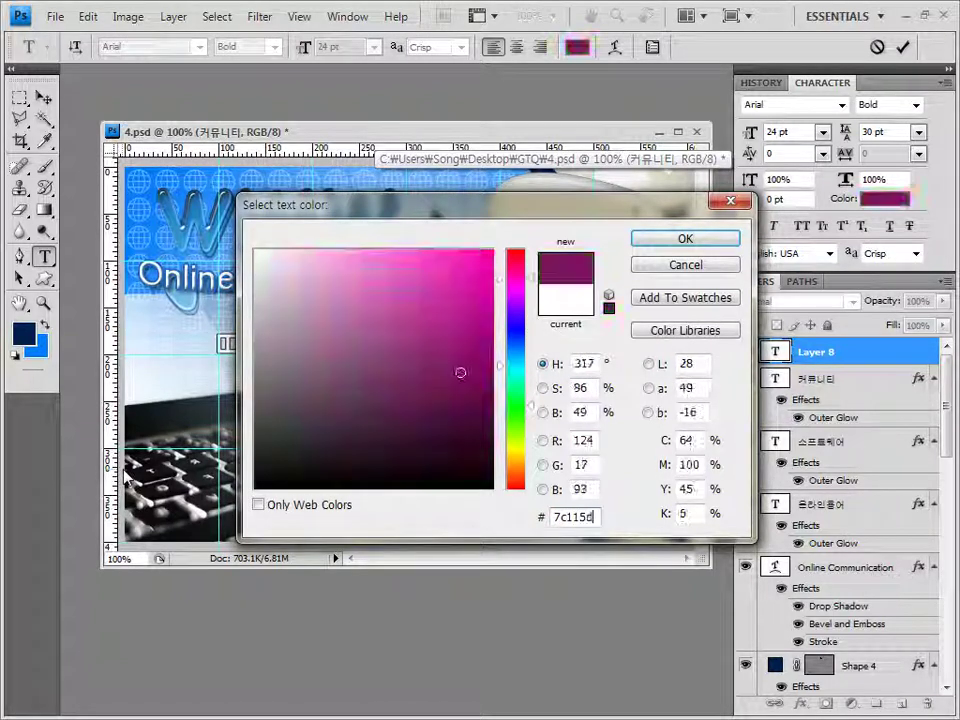
pyautogui.press('Return')
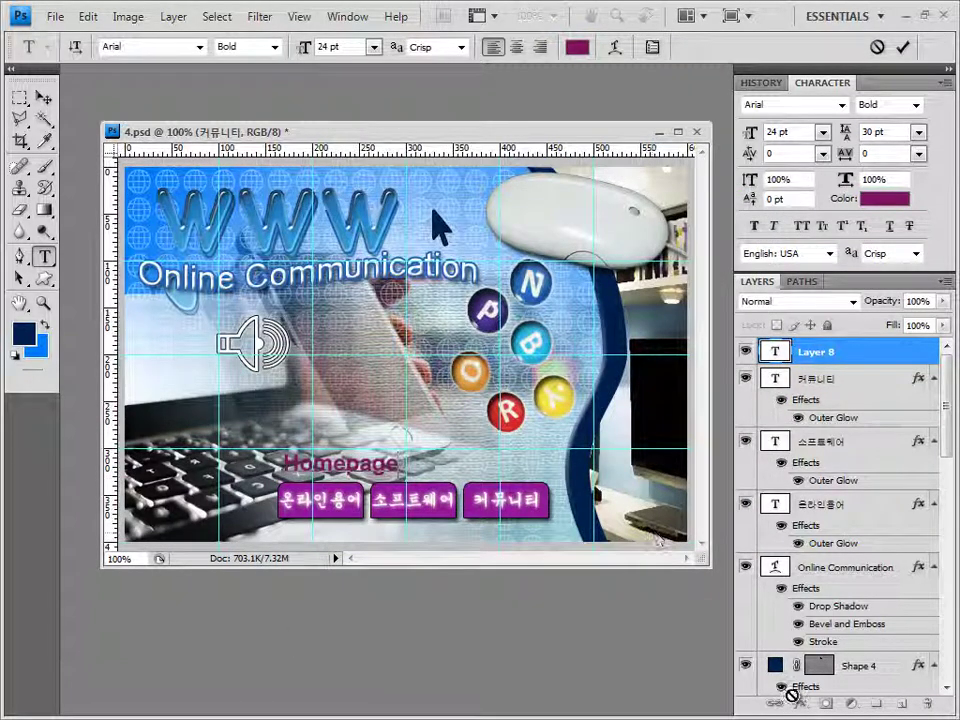
# - Give the Homepage text a 2 px white (ffffff) outside Stroke and a Drop Shadow with default settings
pyautogui.click(843, 367)
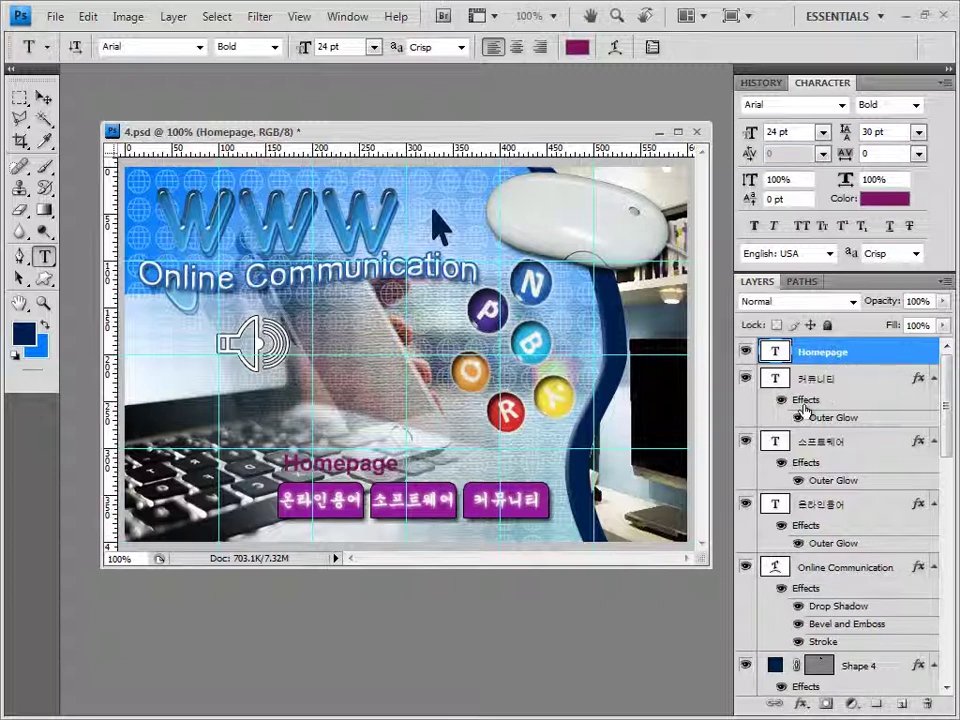
pyautogui.click(805, 704)
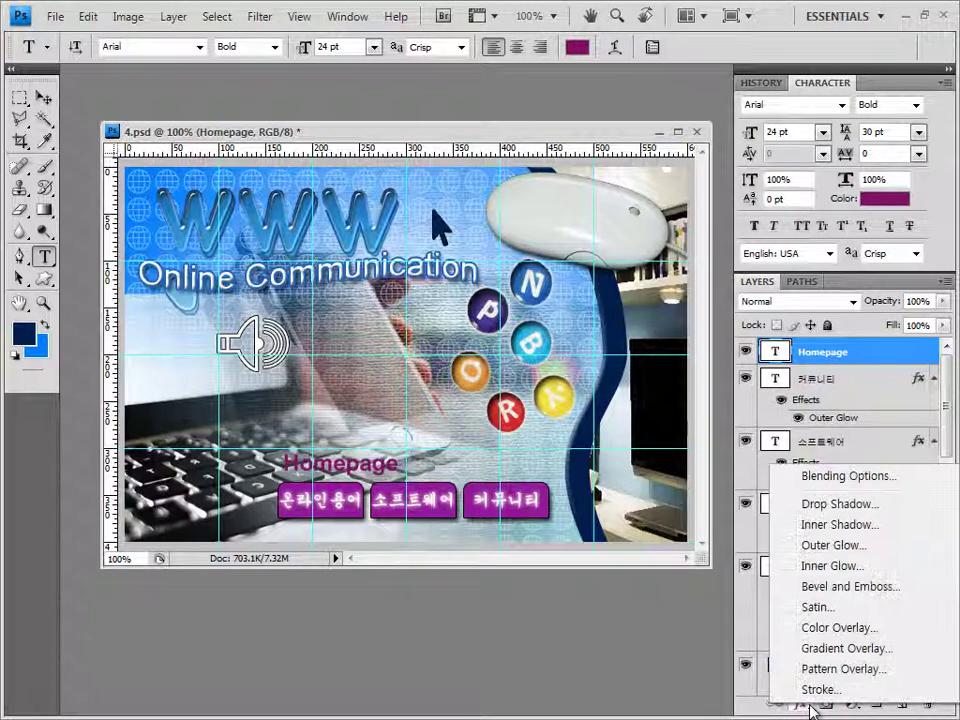
pyautogui.click(812, 690)
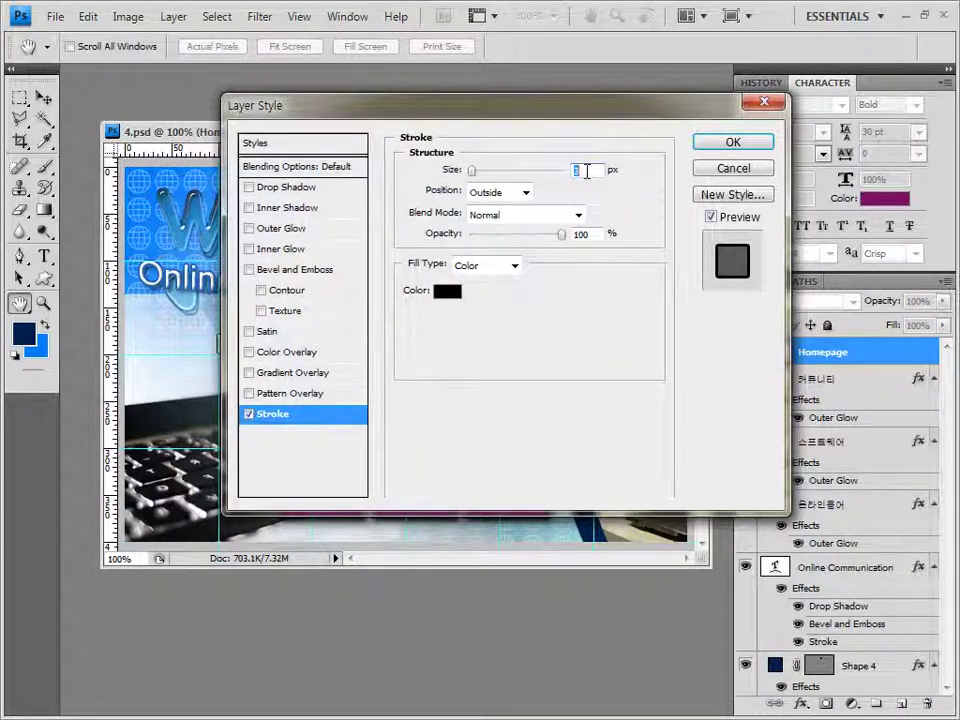
pyautogui.write('2')
pyautogui.click(450, 293)
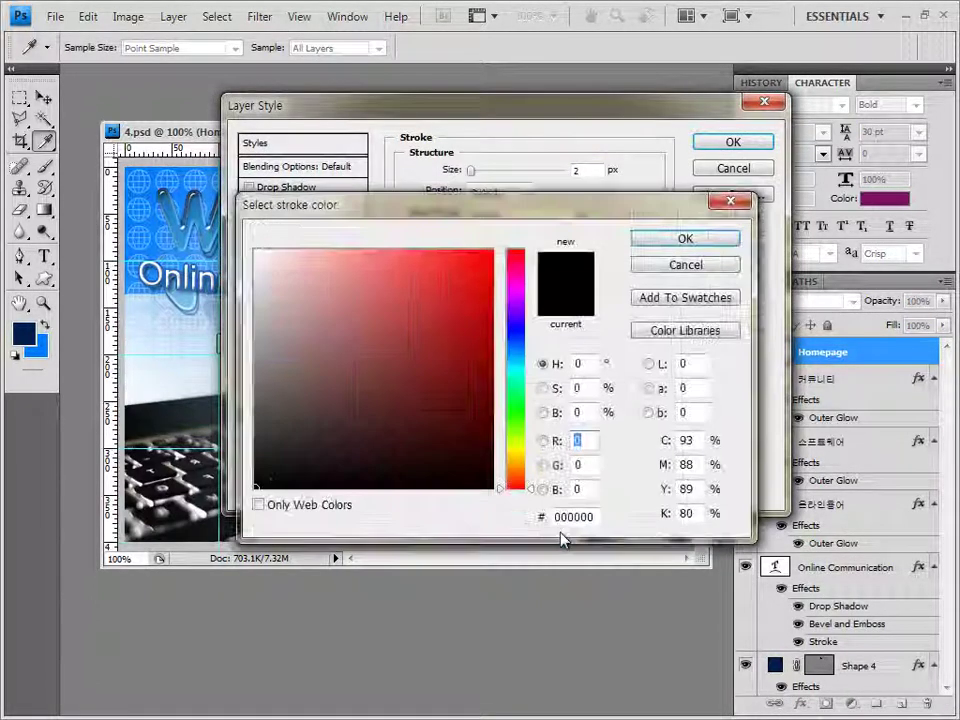
pyautogui.write('ffffff')
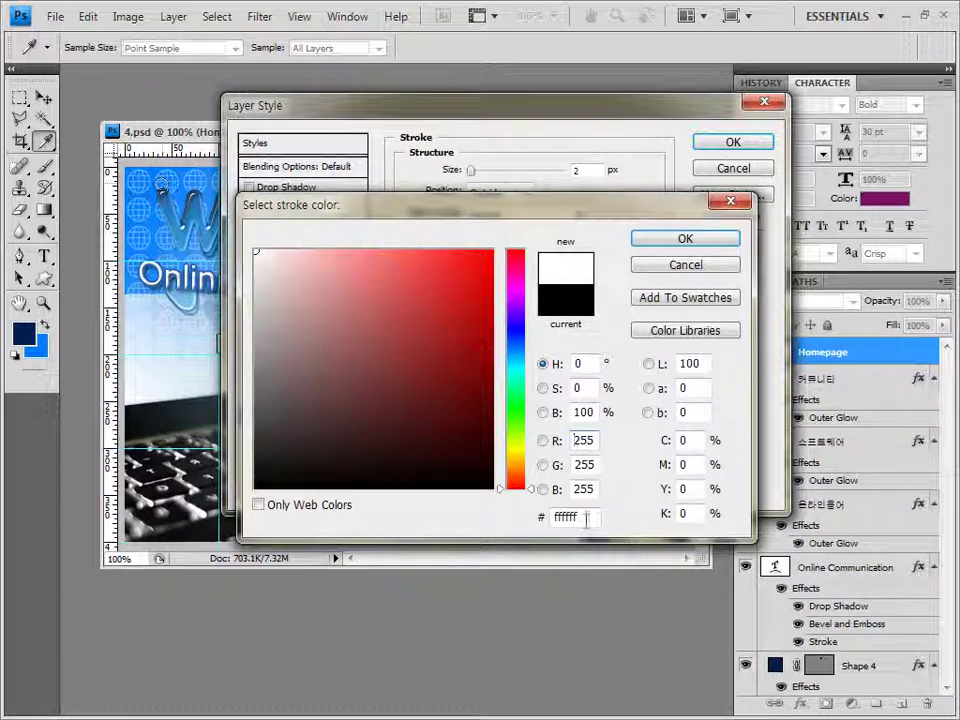
pyautogui.click(687, 243)
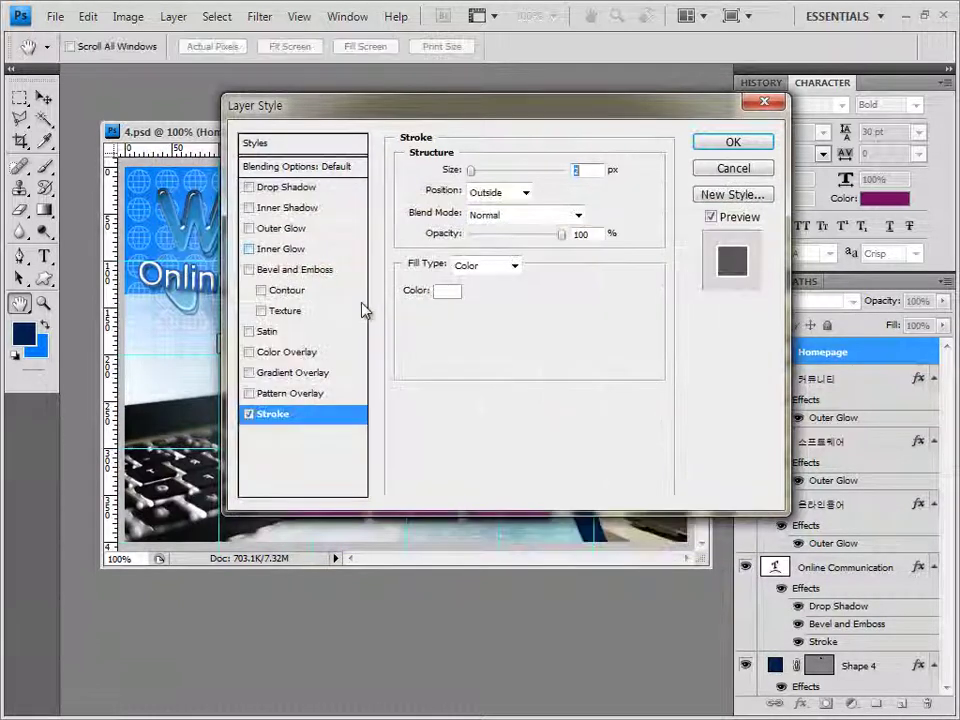
pyautogui.click(310, 188)
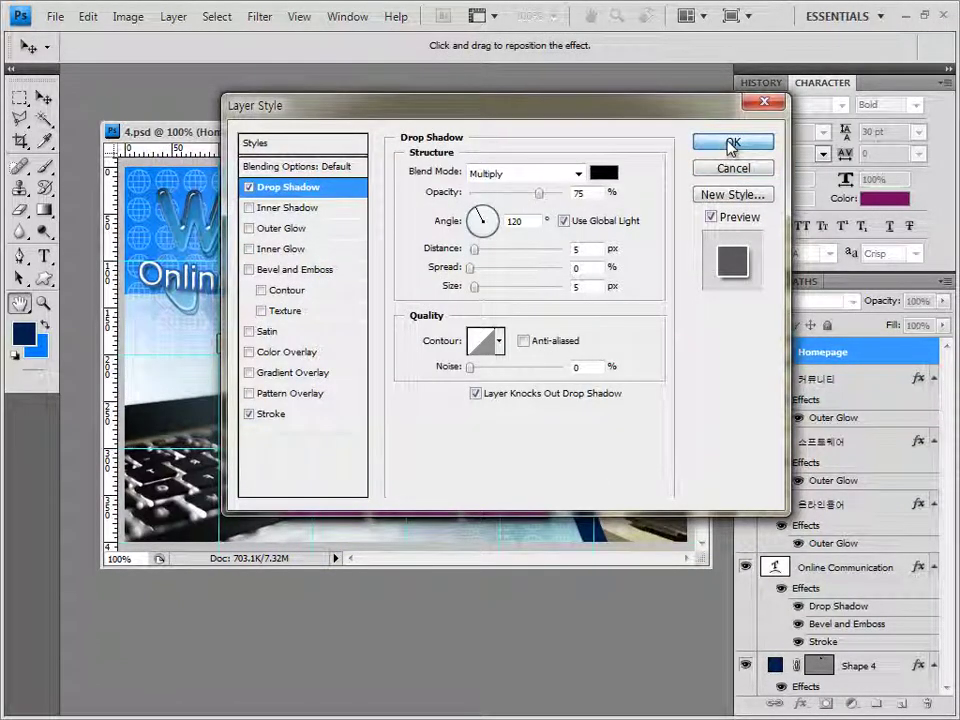
pyautogui.click(733, 145)
# - Nudge the Homepage text slightly left and up to line it up with the left edge of the first purple button
pyautogui.press('v')
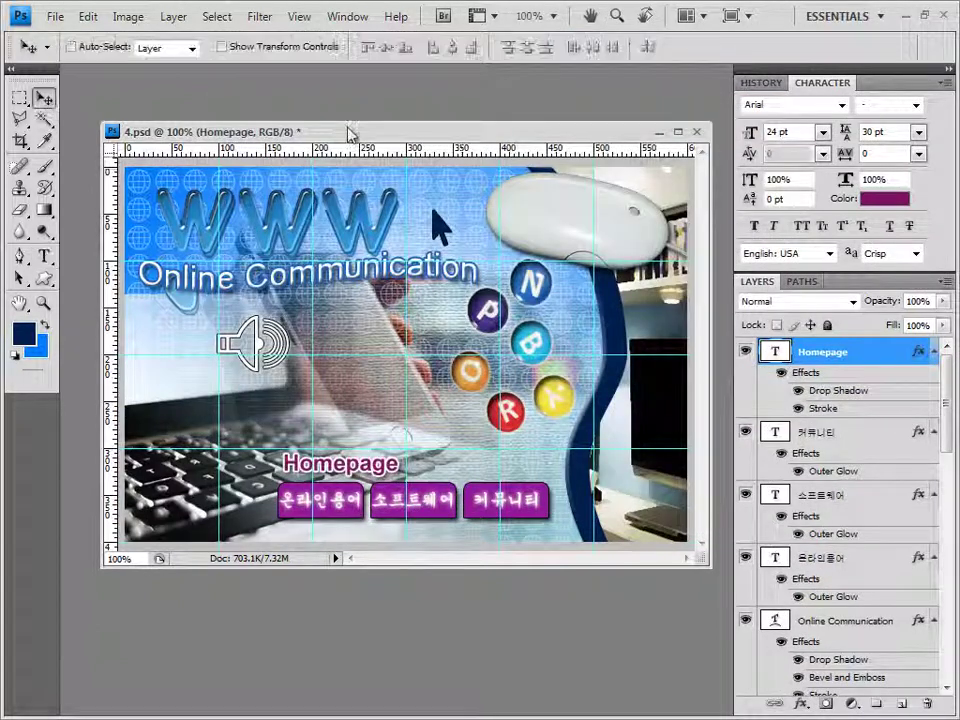
pyautogui.press('Left')
pyautogui.press('Left')
pyautogui.press('Left')
pyautogui.press('Left')
pyautogui.press('Left')
pyautogui.press('Left')
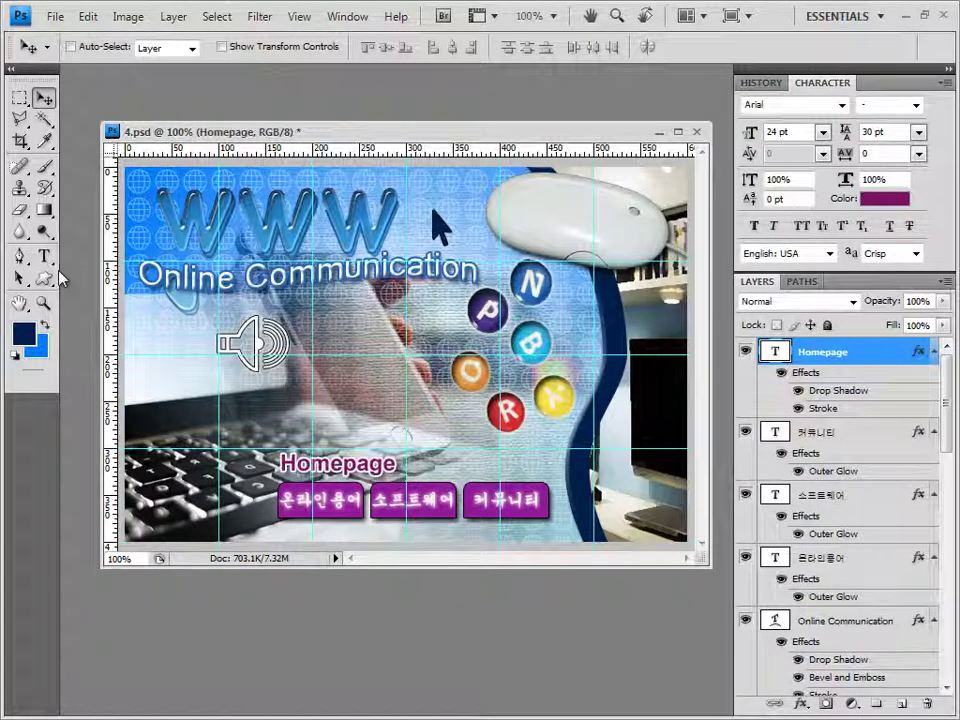
pyautogui.press('Up')
pyautogui.press('Up')
pyautogui.press('Up')
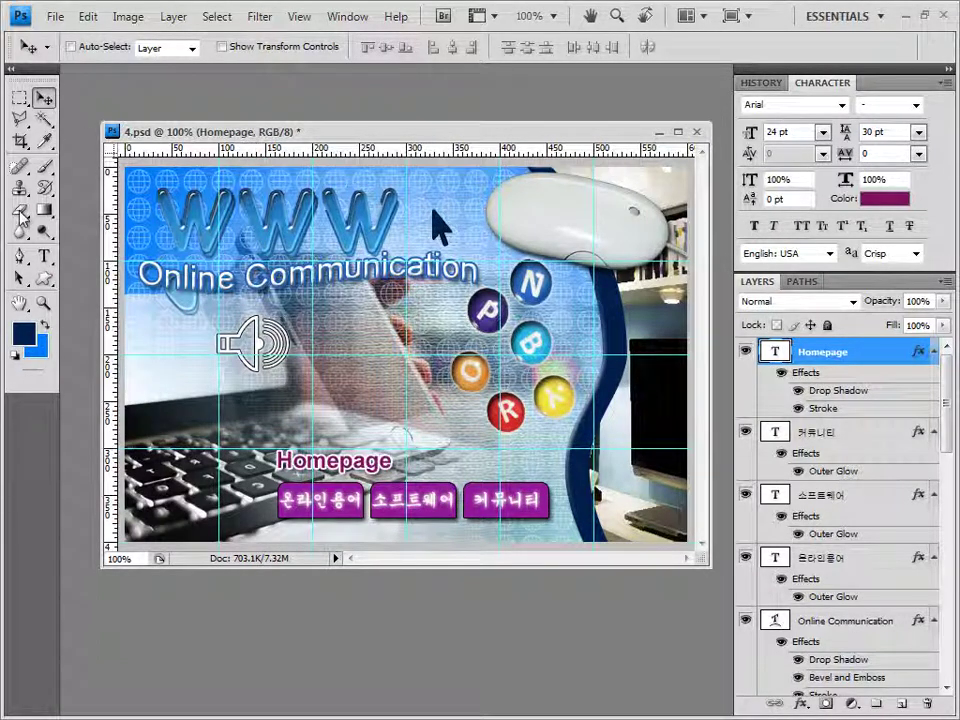
# - Add the text "Good User" on the laptop screen below the speaker icon in Arial Bold, 15 pt, blue (2988cc)
pyautogui.press('t')
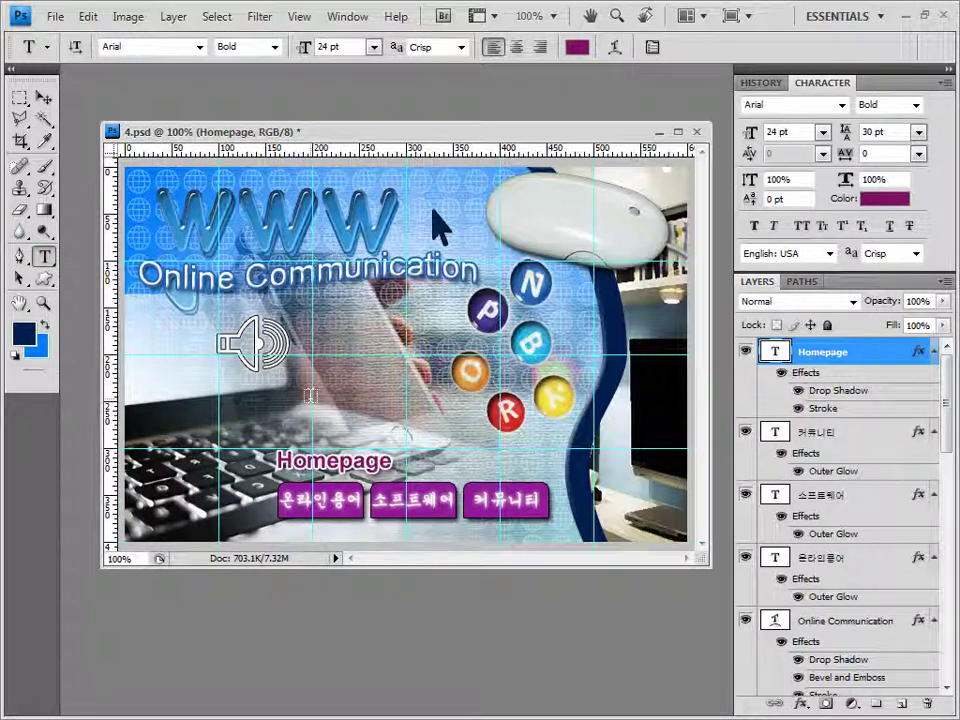
pyautogui.click(167, 389)
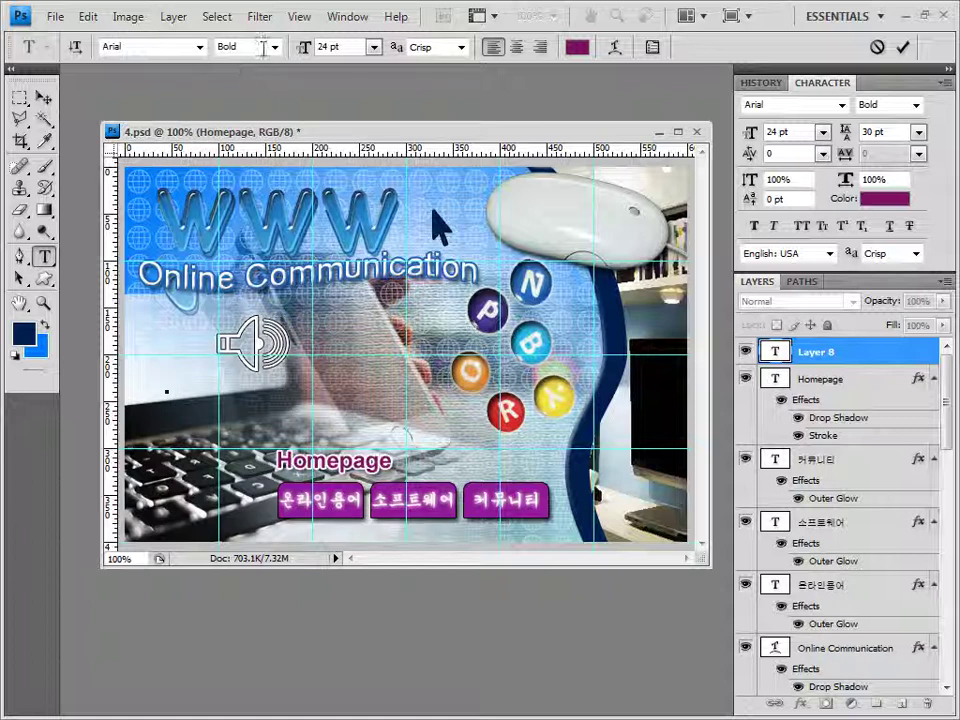
pyautogui.click(326, 50)
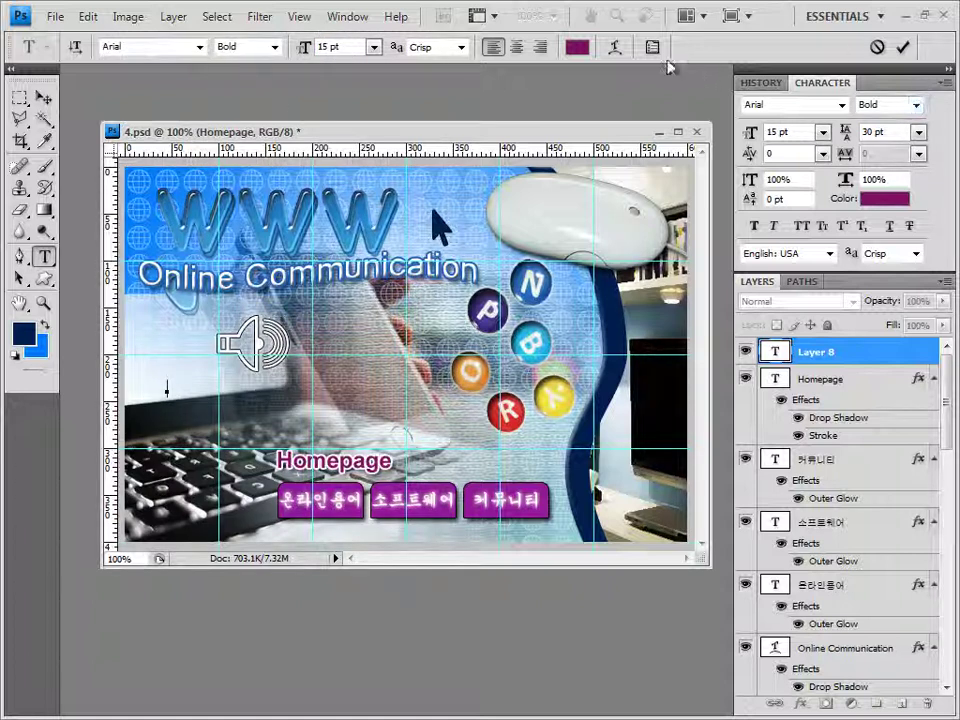
pyautogui.click(577, 47)
pyautogui.doubleClick(574, 517)
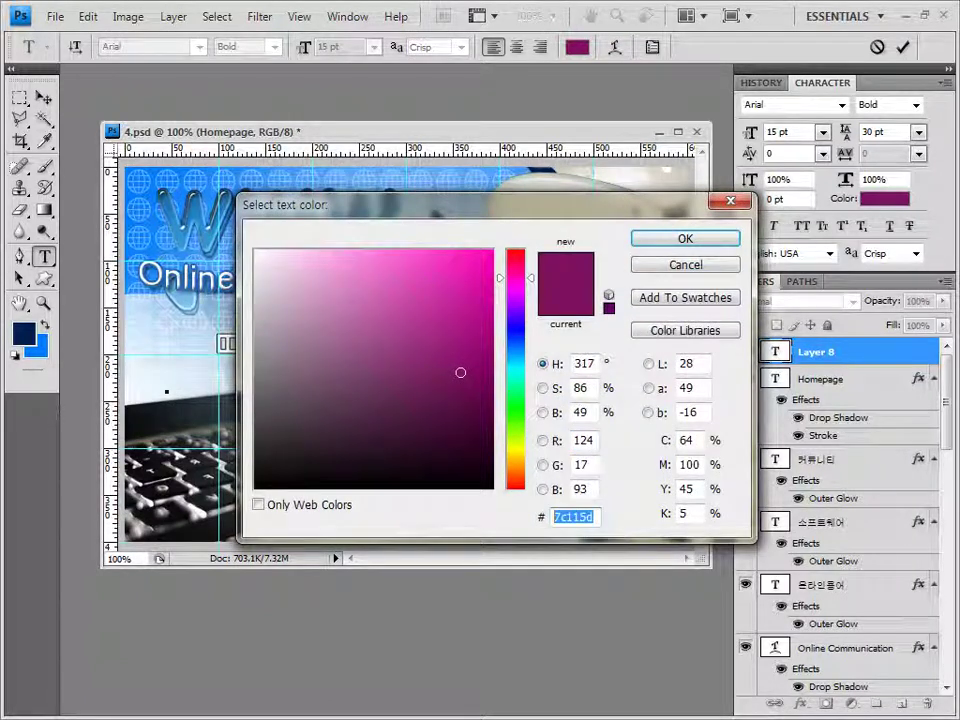
pyautogui.write('2988cc')
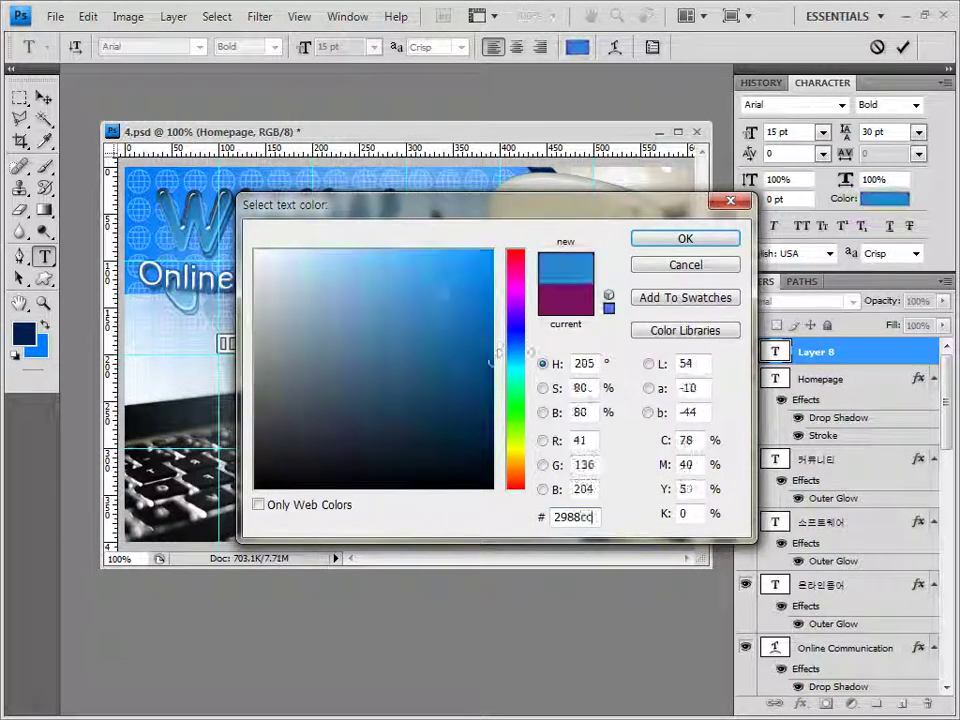
pyautogui.press('Return')
pyautogui.write('Good User')
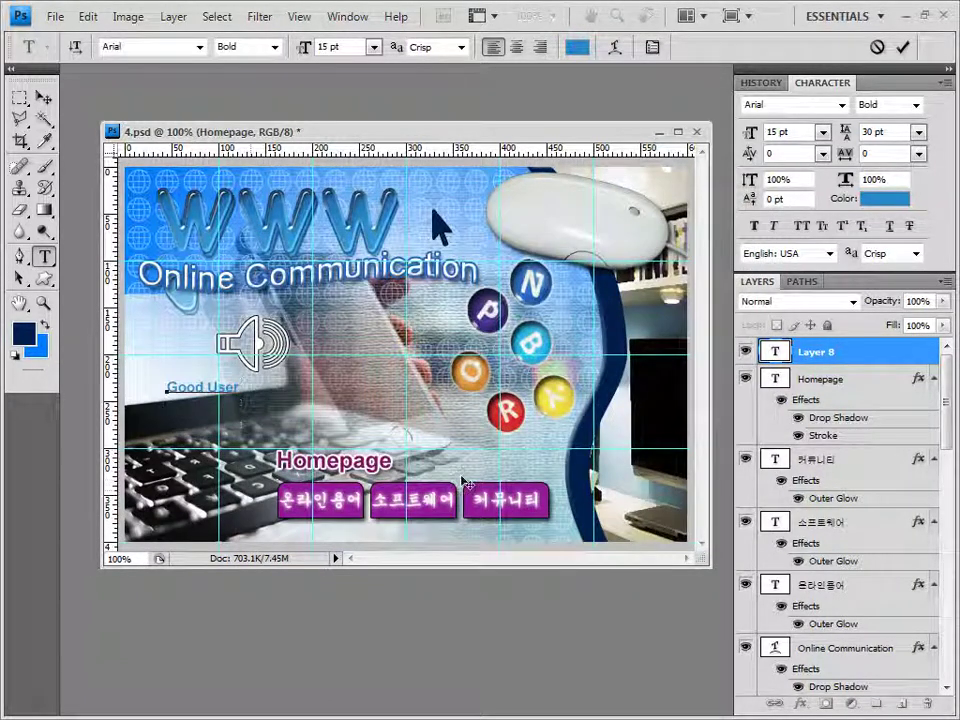
# - Give the Good User text a 2 px white (ffffff) outside Stroke
pyautogui.click(831, 349)
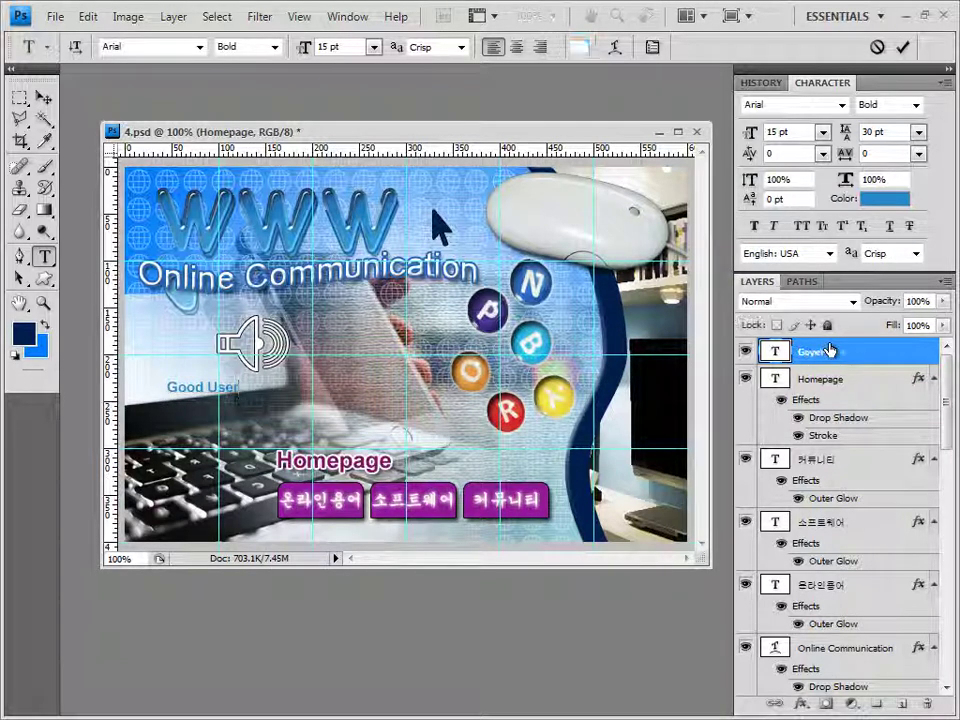
pyautogui.click(804, 708)
pyautogui.click(541, 415)
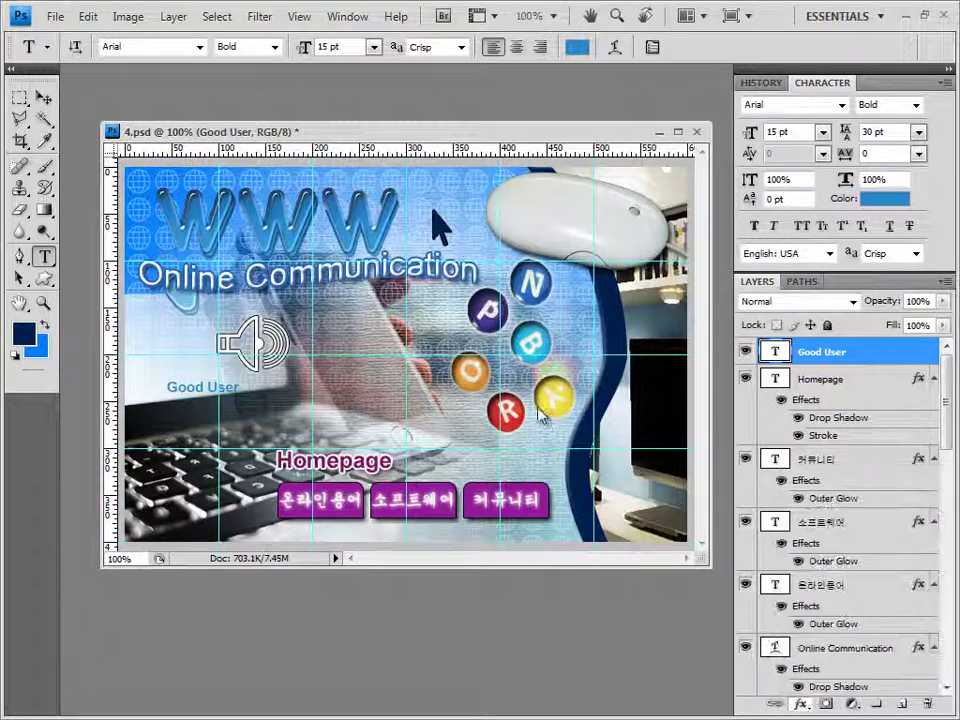
pyautogui.write('2')
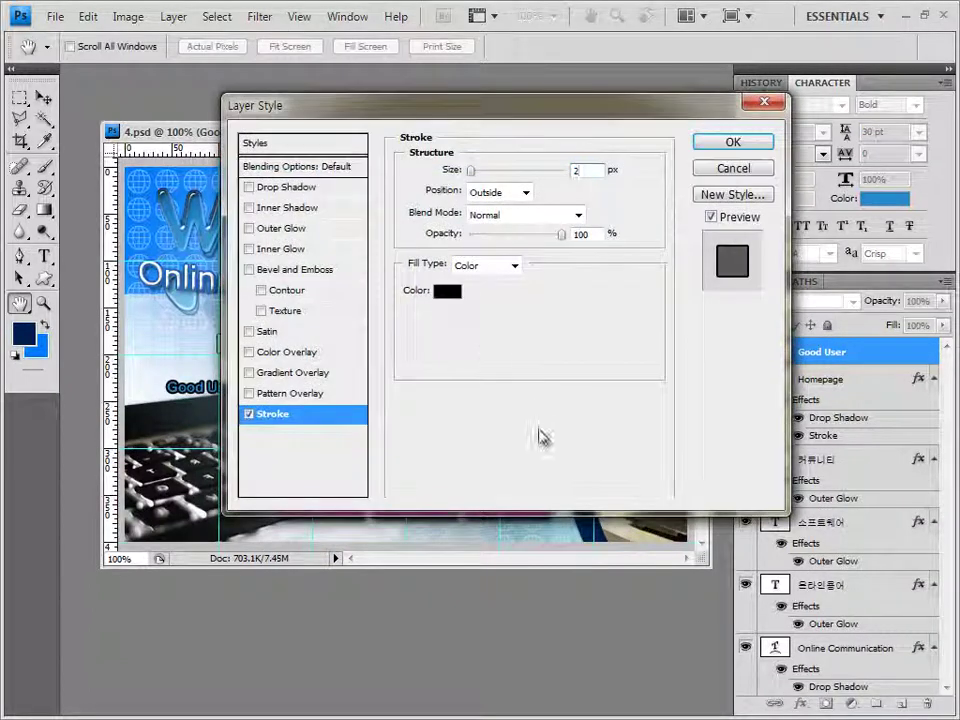
pyautogui.click(447, 291)
pyautogui.click(256, 251)
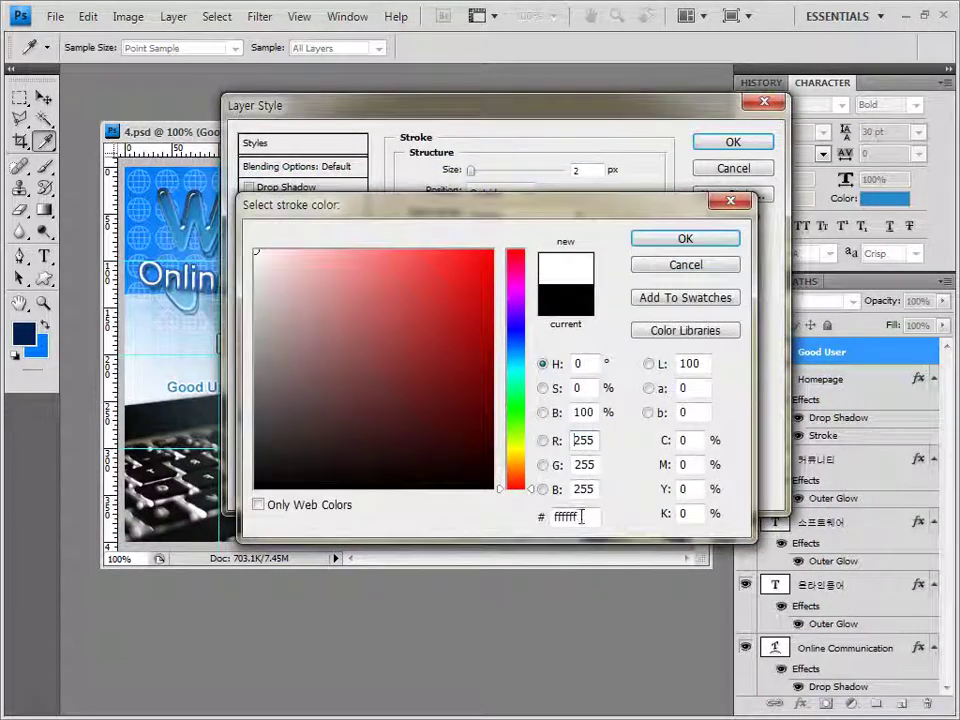
pyautogui.click(696, 242)
pyautogui.click(733, 142)
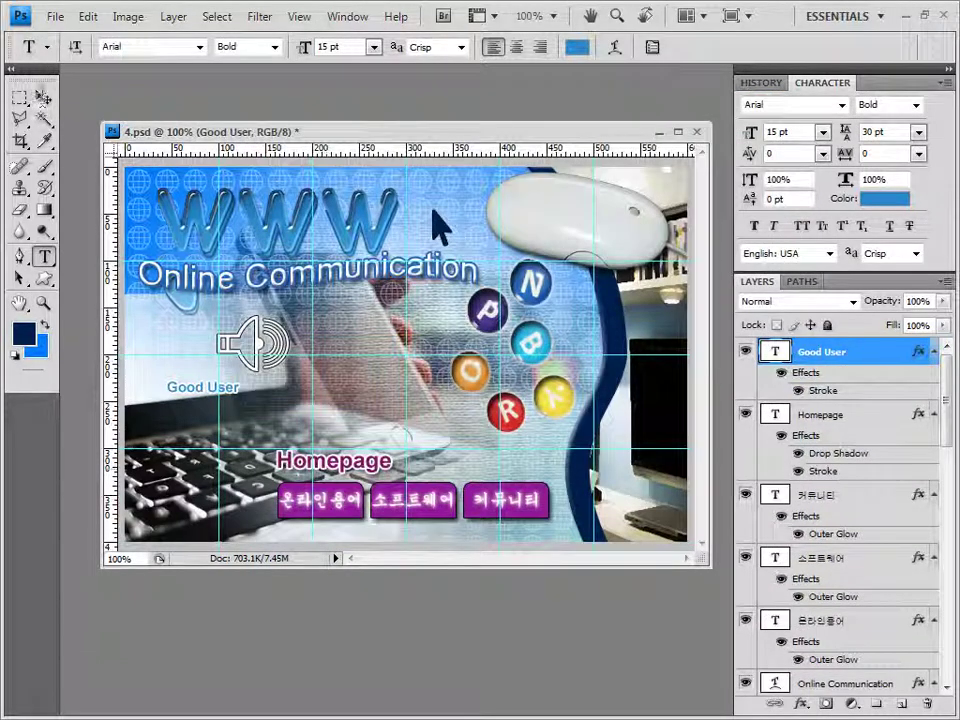
# - Shift the Good User text slightly left and up and rotate it about -7.5° to follow the tilt of the laptop screen
pyautogui.click(43, 97)
pyautogui.press('Left')
pyautogui.press('Left')
pyautogui.hotkey('ctrl', 't')
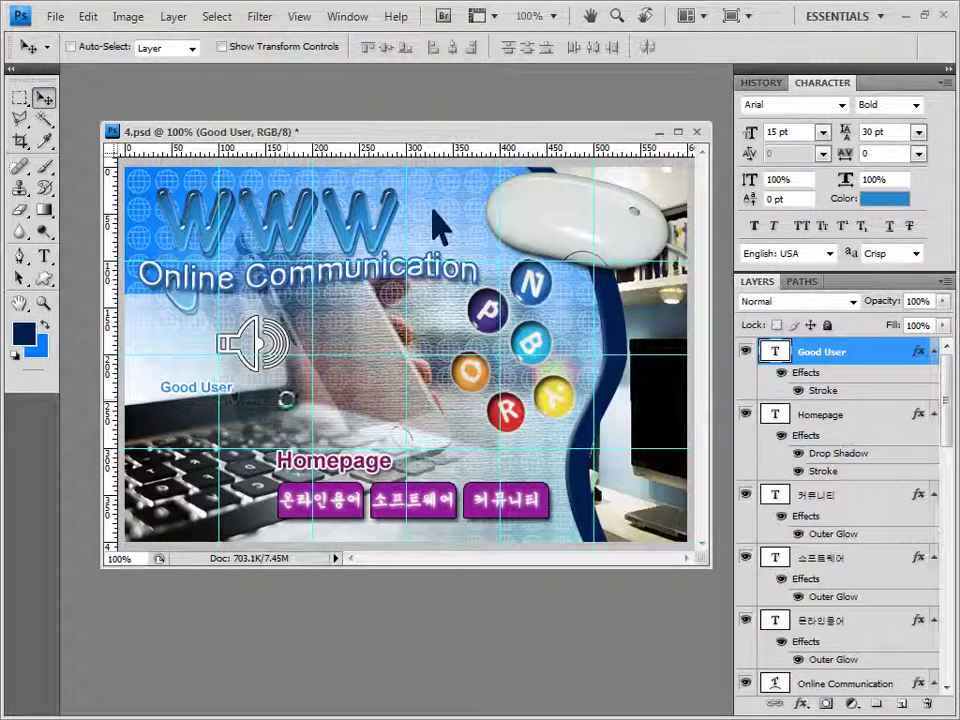
pyautogui.moveTo(288, 407); pyautogui.dragTo(285, 400)
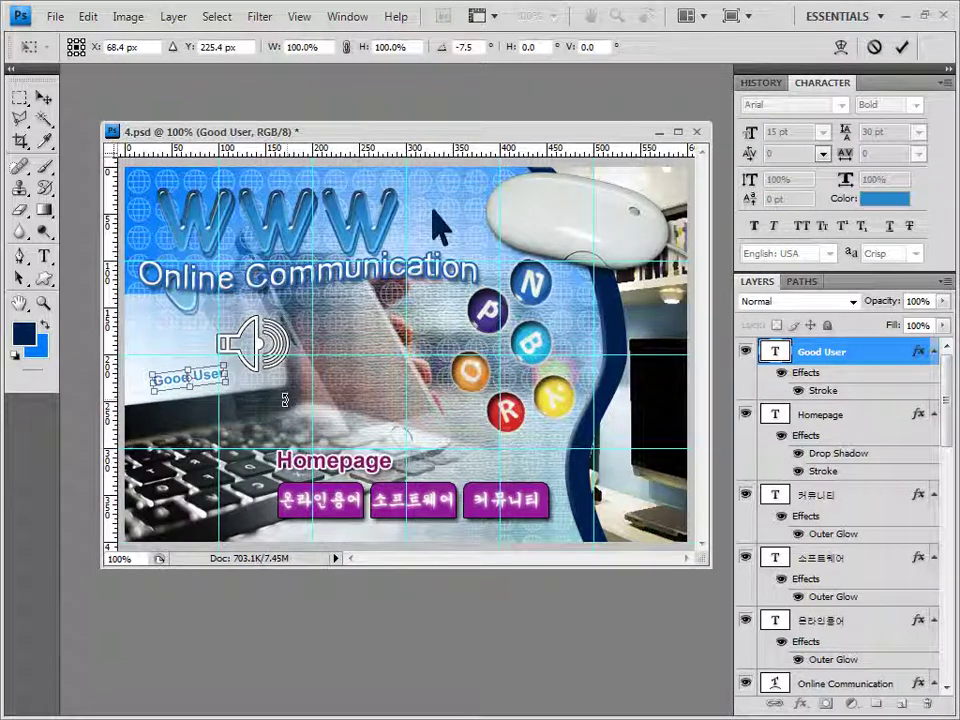
pyautogui.press('Escape')
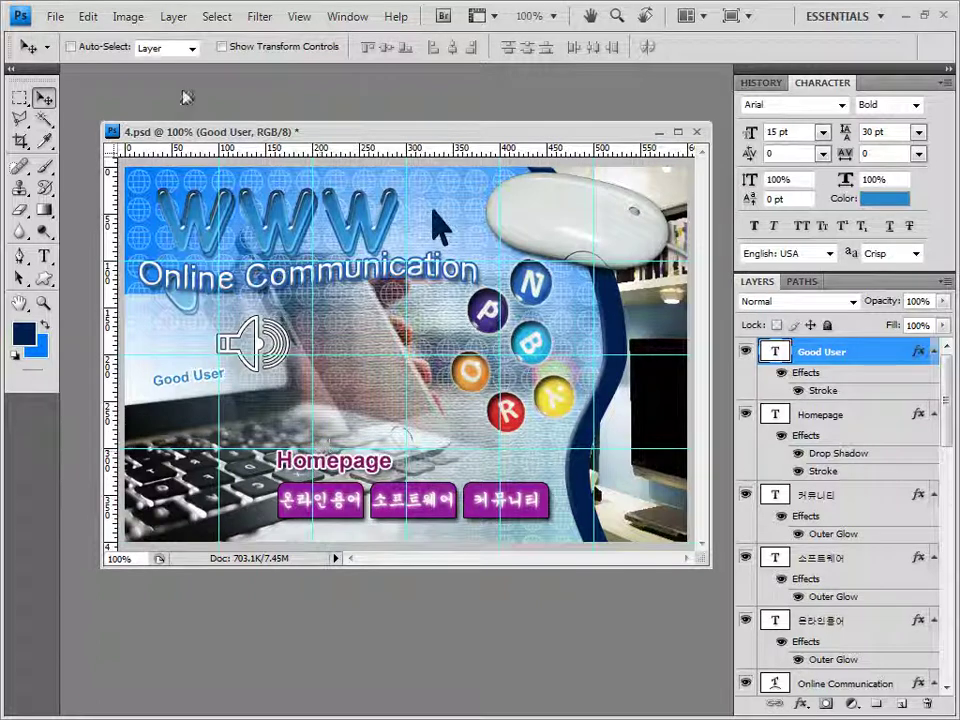
# - Save 4.psd and clear all guides from the composition
pyautogui.click(55, 16)
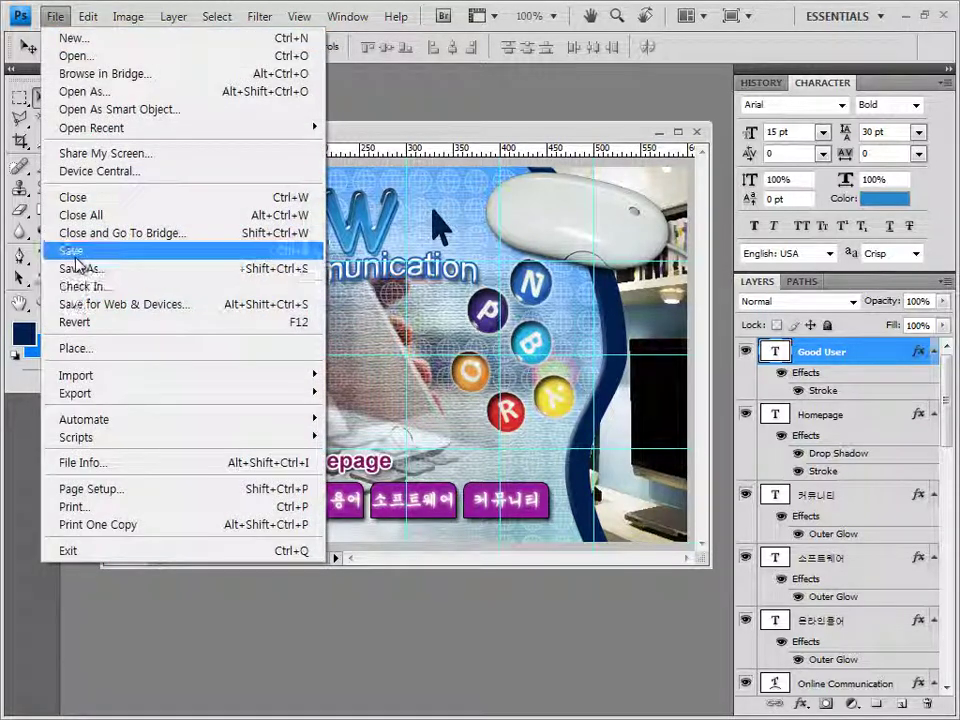
pyautogui.click(71, 251)
pyautogui.click(690, 224)
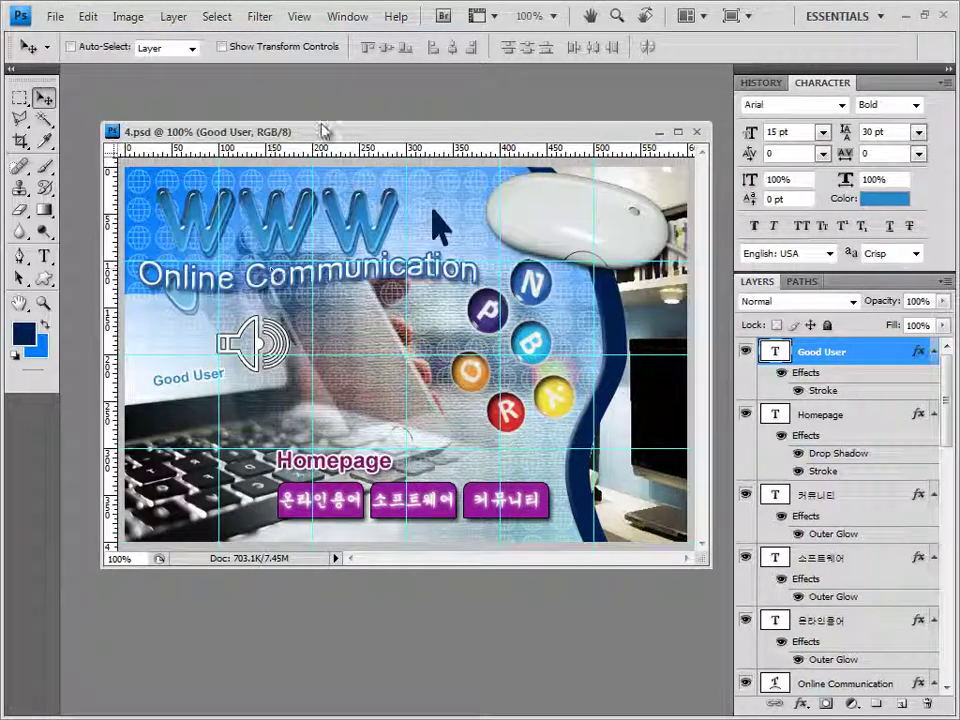
pyautogui.click(299, 16)
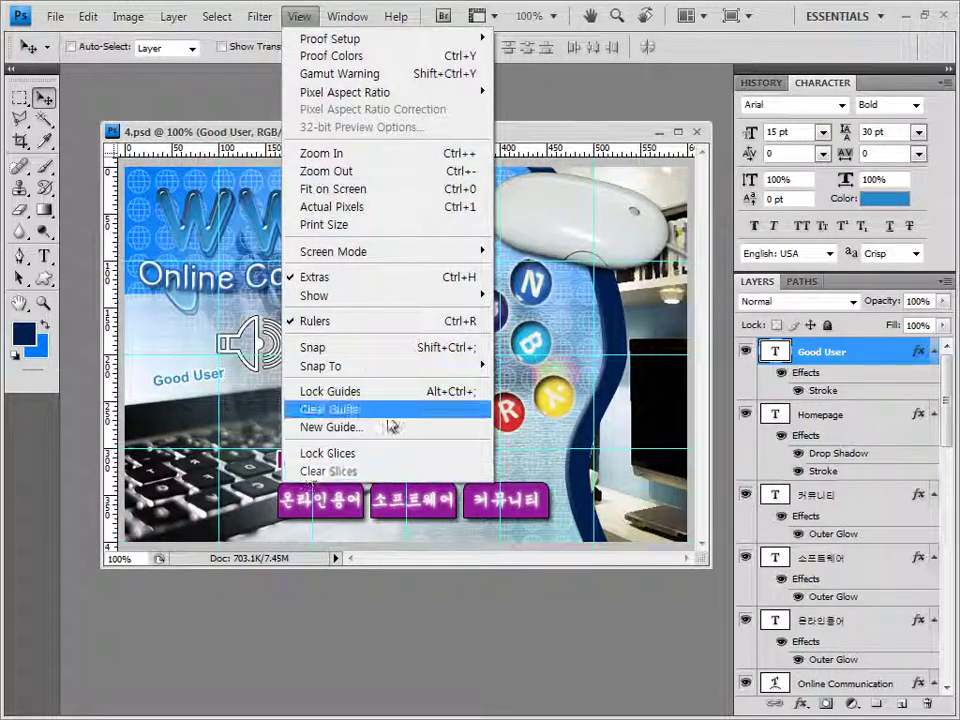
pyautogui.click(330, 409)
# - Save a JPEG version in the GTQ folder, named with the examinee's number and name followed by -4
pyautogui.click(60, 18)
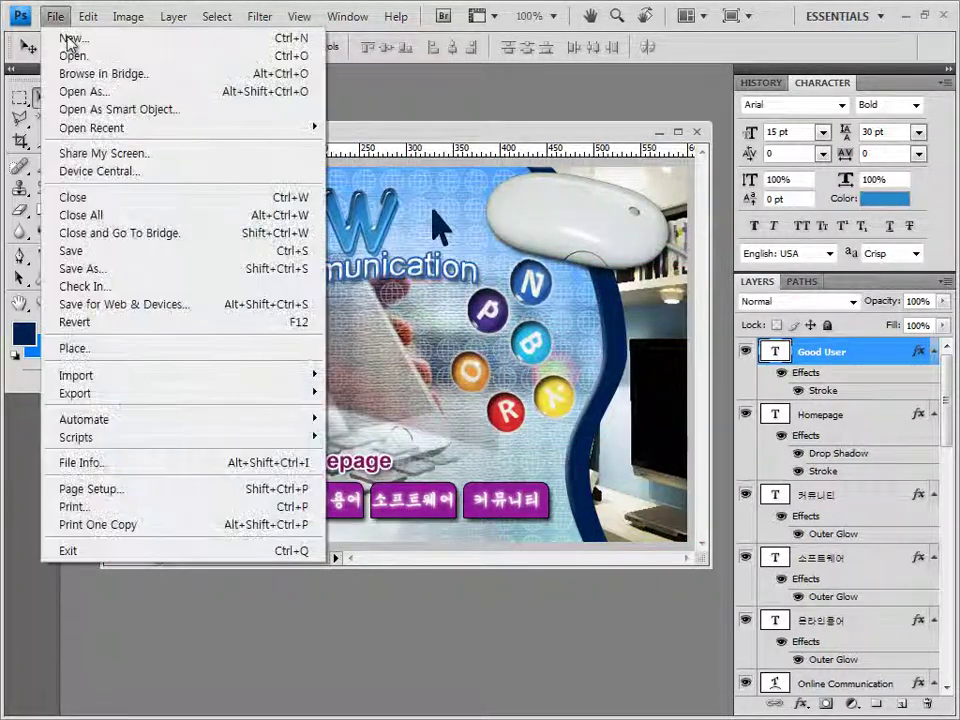
pyautogui.click(120, 283)
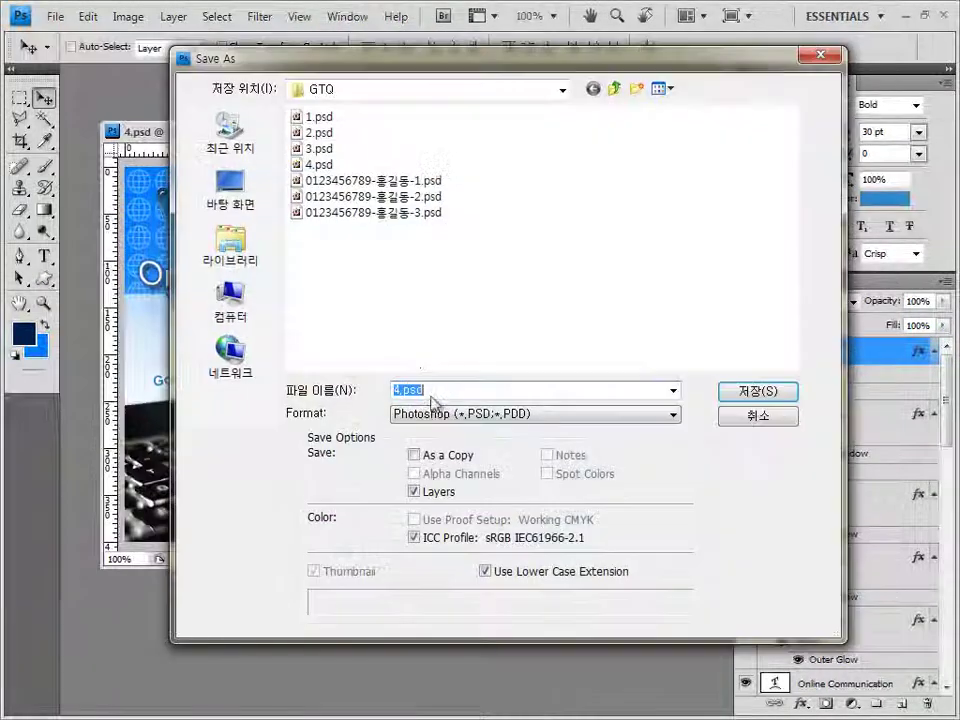
pyautogui.click(435, 212)
pyautogui.doubleClick(502, 391)
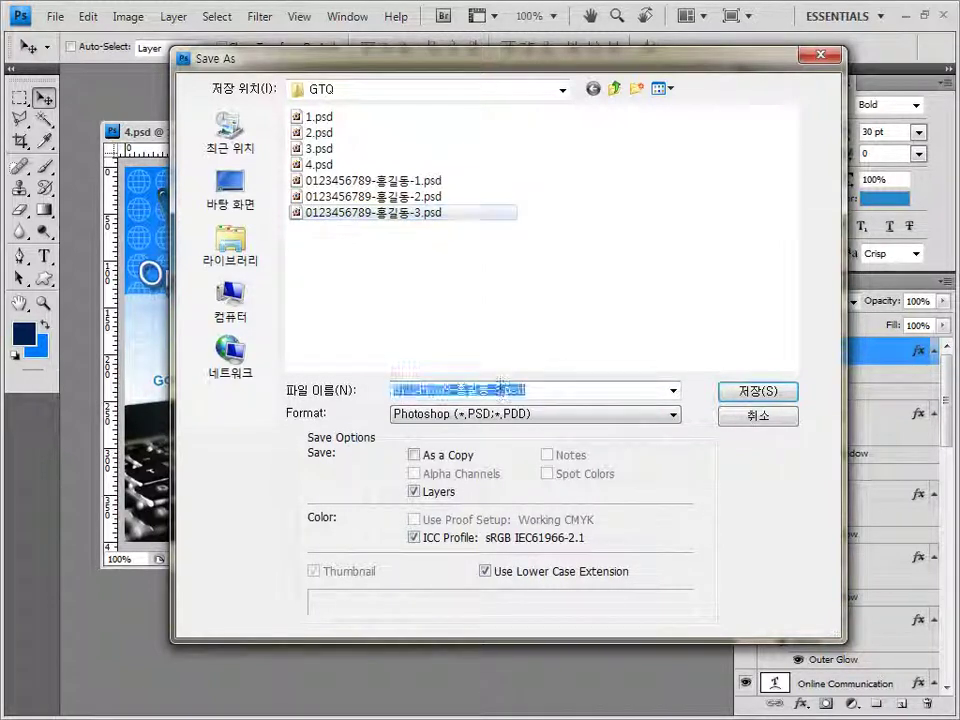
pyautogui.click(500, 390)
pyautogui.press('BackSpace')
pyautogui.write('4')
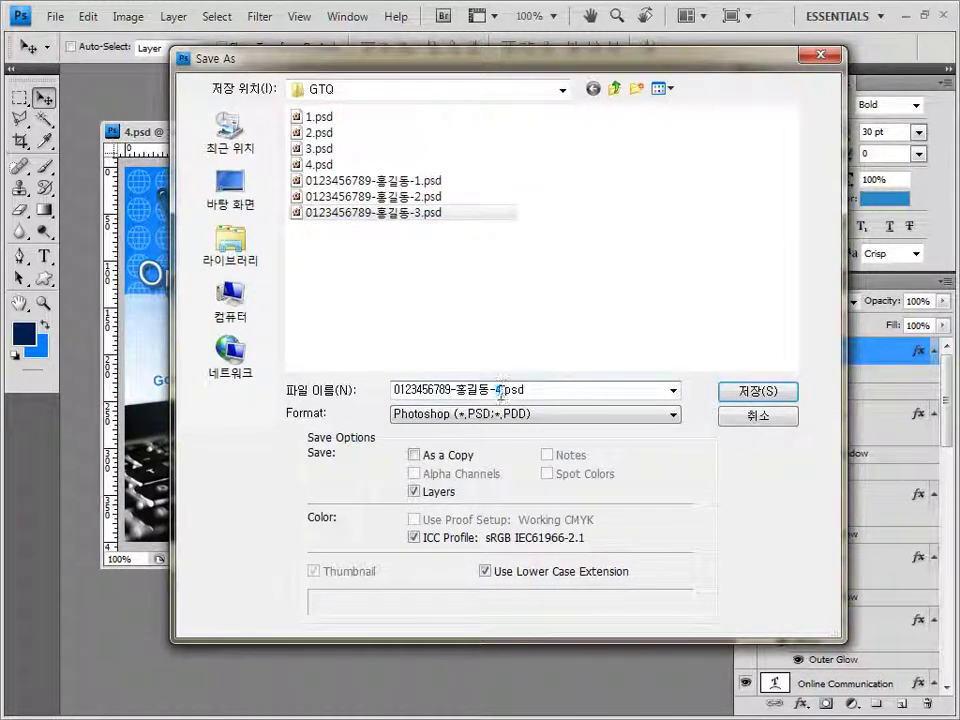
pyautogui.write('4')
pyautogui.click(480, 413)
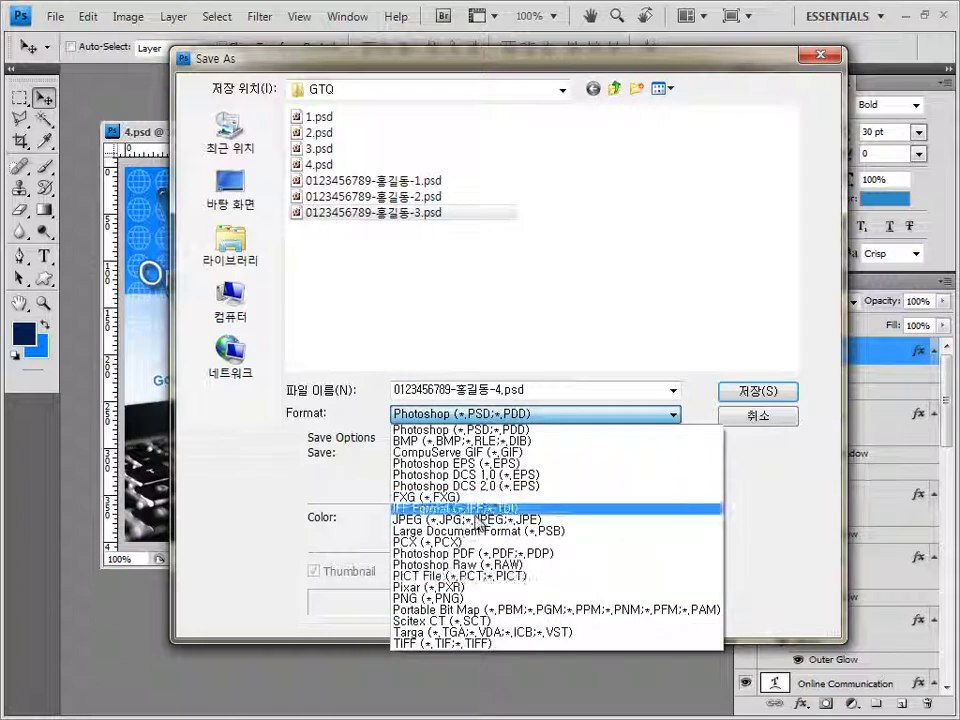
pyautogui.click(465, 519)
pyautogui.click(752, 390)
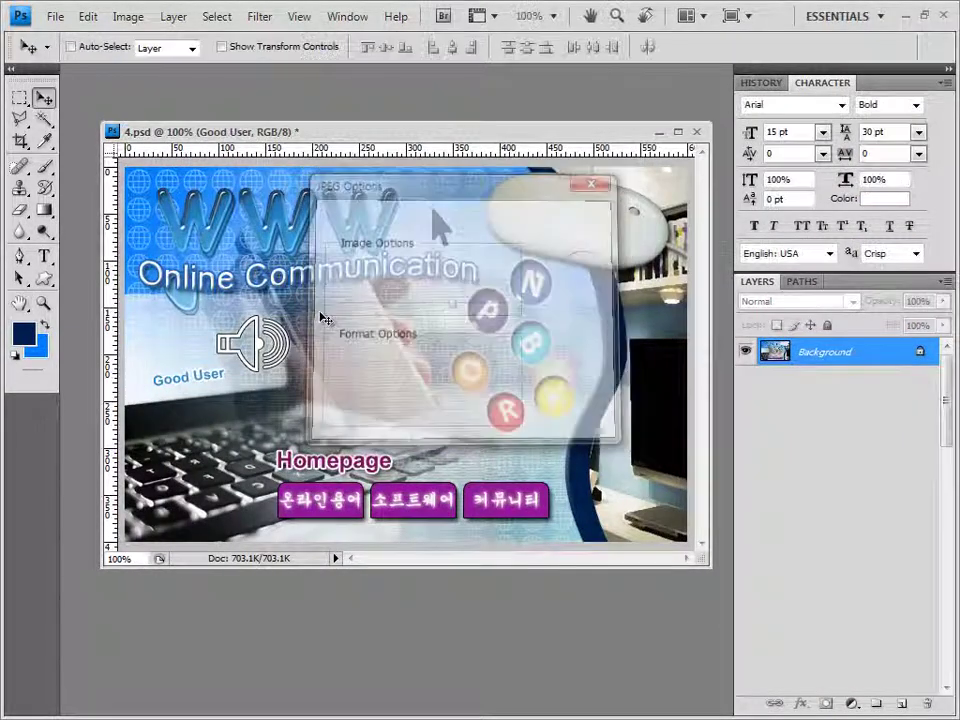
# - Resize the composition to 60 pixels wide by 40 pixels high with proportions constrained
pyautogui.click(128, 18)
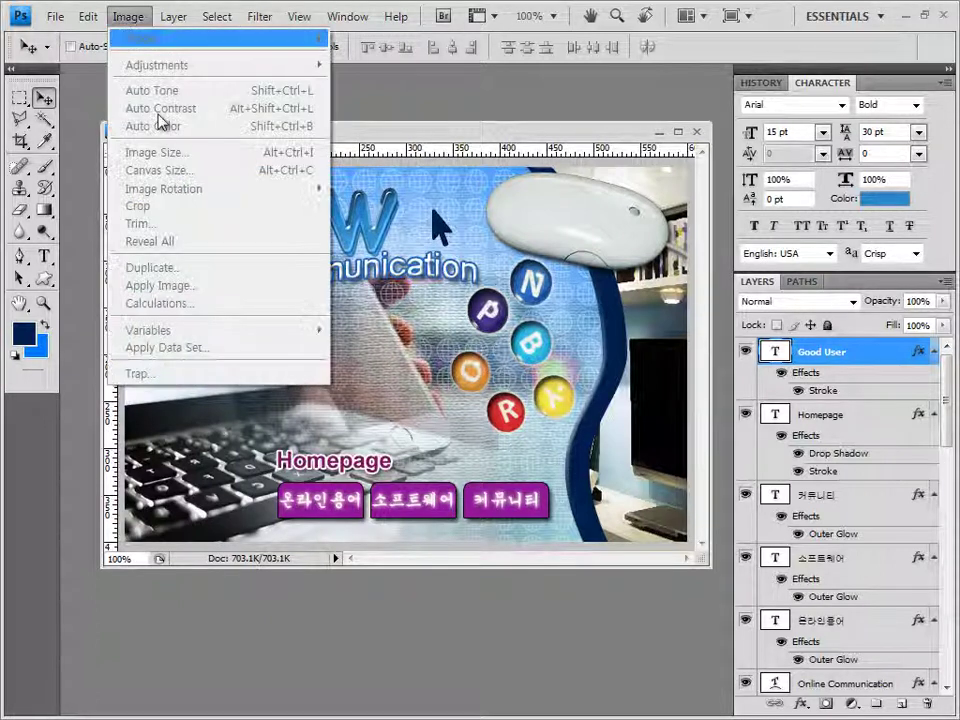
pyautogui.click(132, 17)
pyautogui.click(130, 17)
pyautogui.click(158, 152)
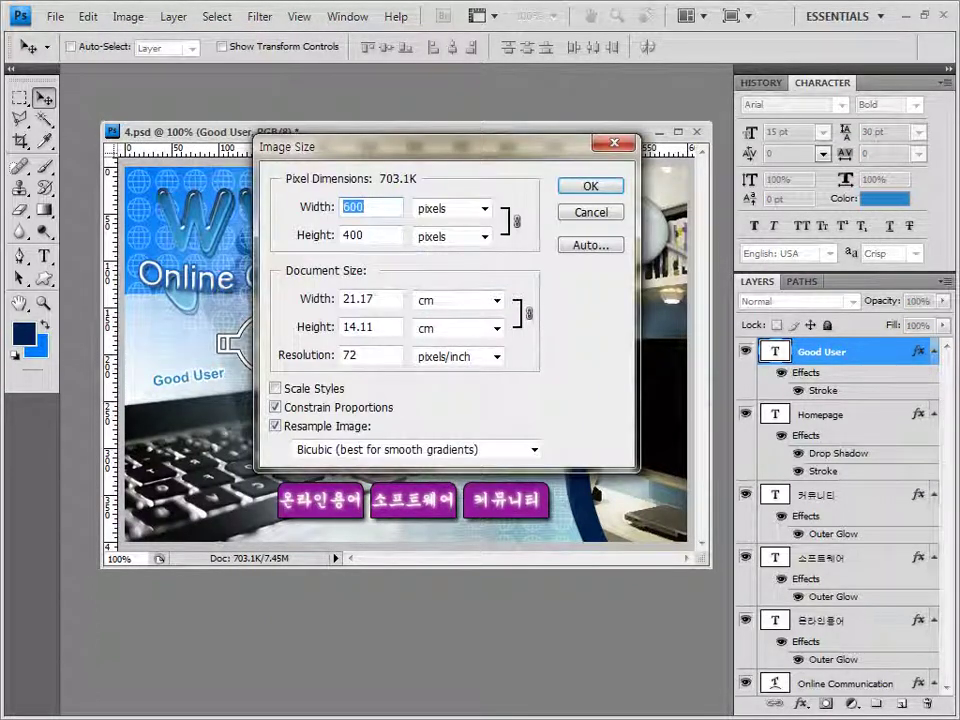
pyautogui.write('60')
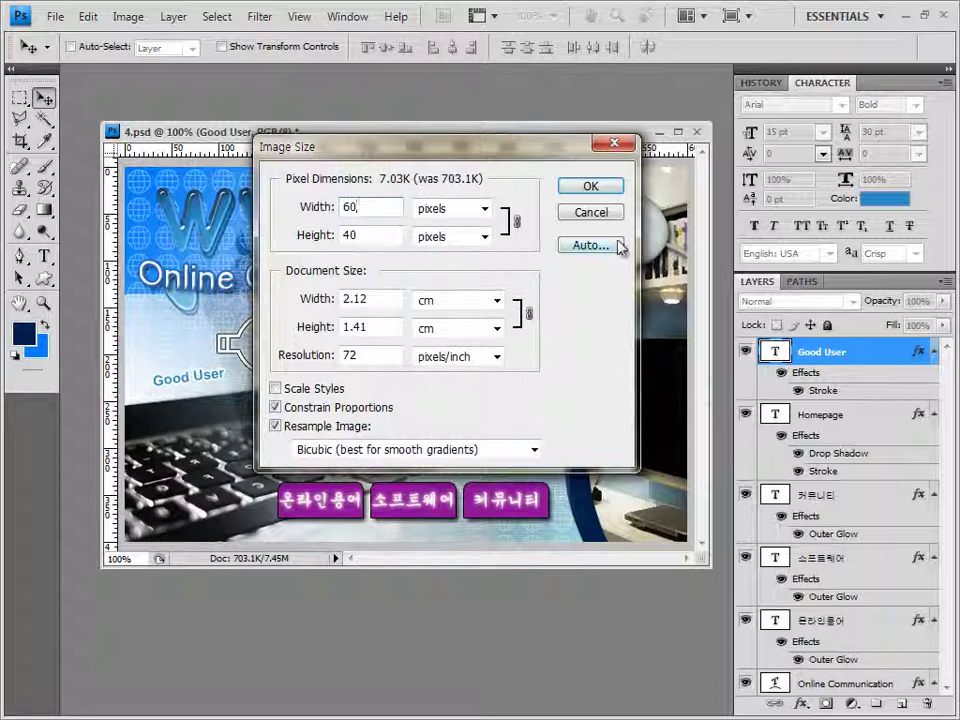
pyautogui.click(612, 188)
# - Save the reduced image as a PSD in the GTQ folder, named with the examinee's number and name followed by -4, and close it
pyautogui.click(54, 17)
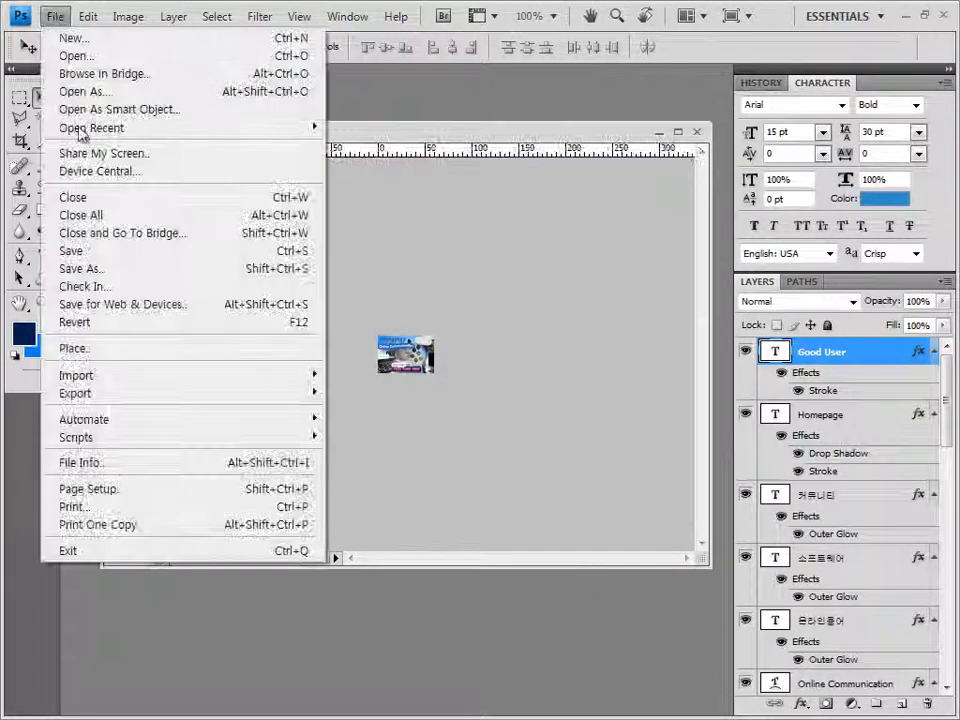
pyautogui.click(82, 268)
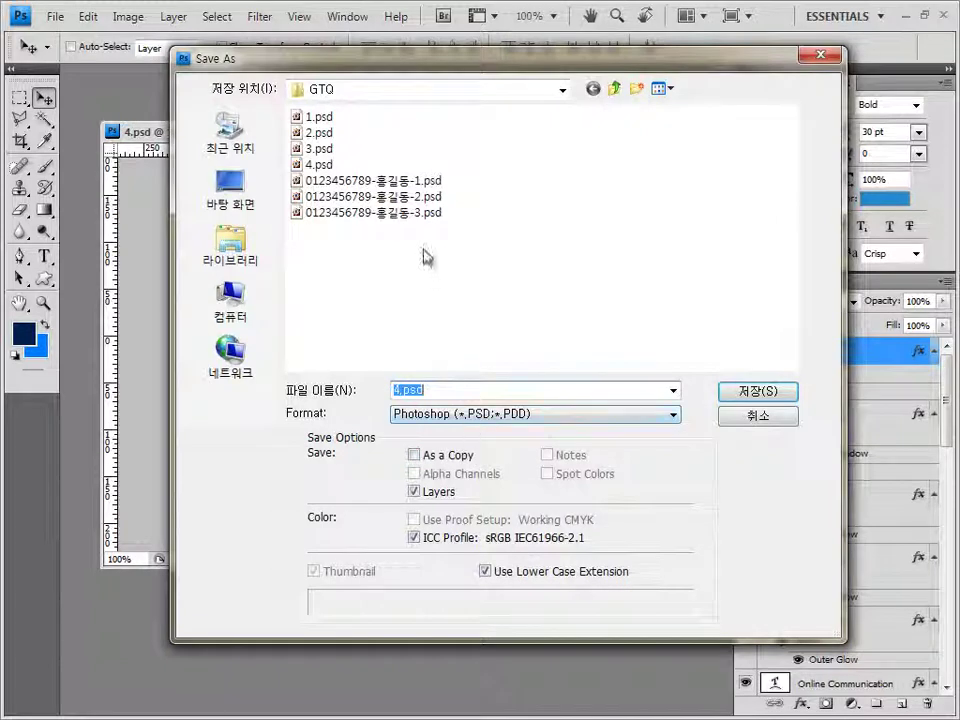
pyautogui.click(410, 212)
pyautogui.doubleClick(472, 389)
pyautogui.click(497, 389)
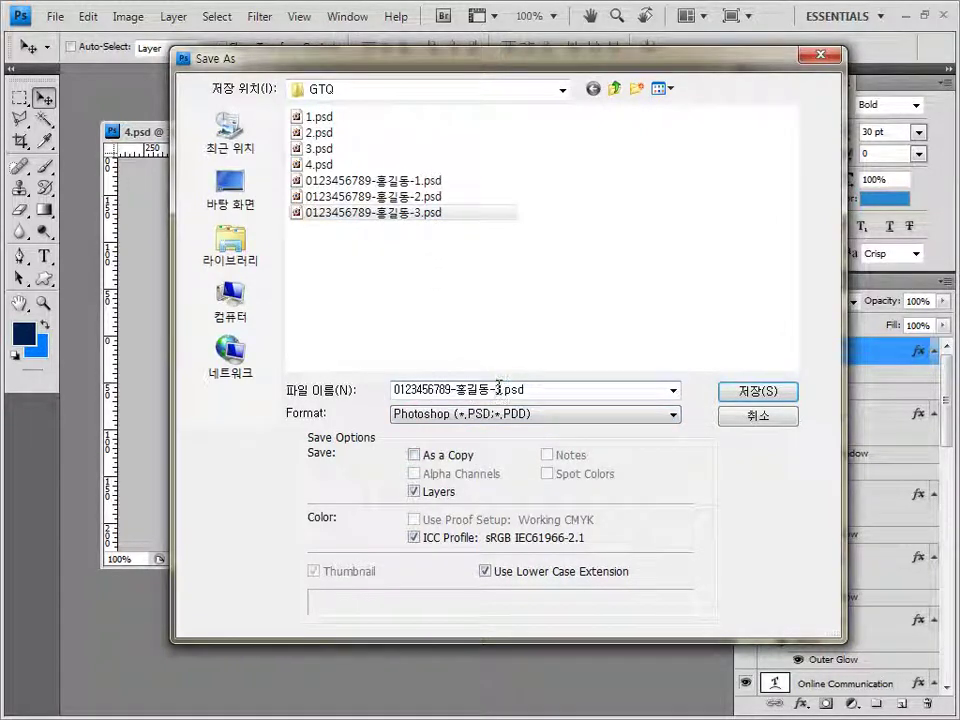
pyautogui.moveTo(502, 389); pyautogui.dragTo(494, 390)
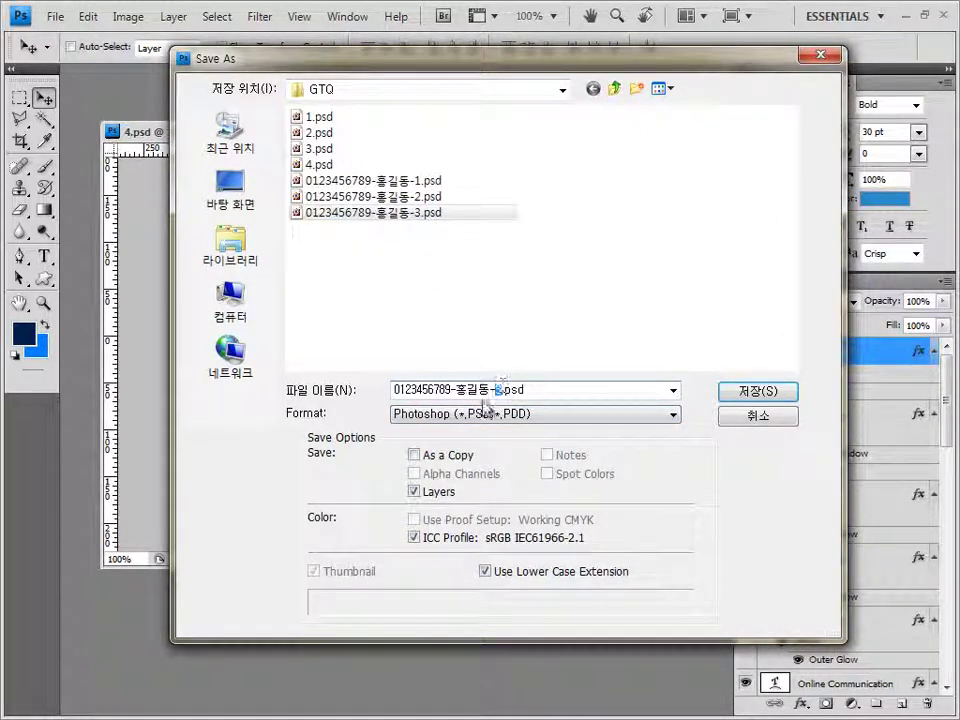
pyautogui.click(757, 393)
pyautogui.click(690, 226)
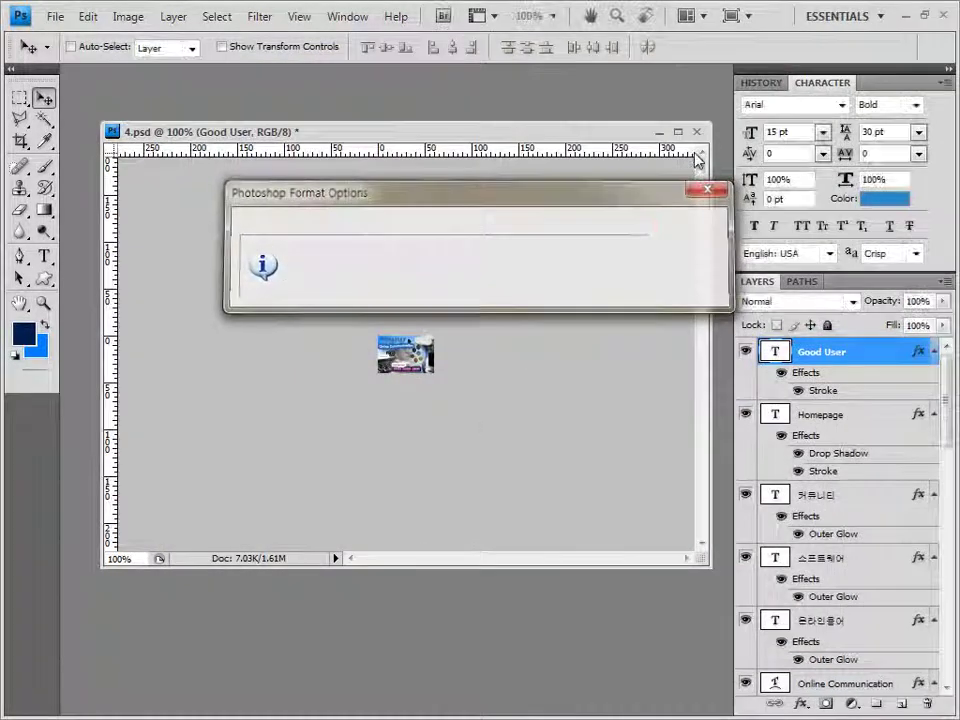
pyautogui.hotkey('ctrl', 'w')
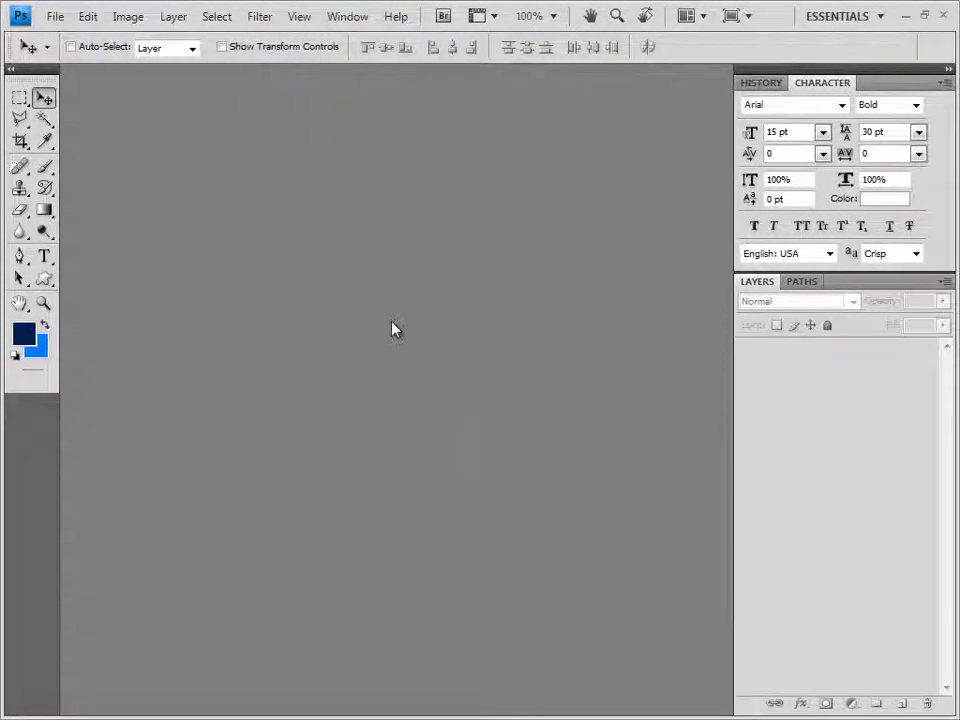
# - Check the GTQ folder for the JPEG and PSD submission files of tasks 1 to 4 without opening them
pyautogui.hotkey('ctrl', 'o')
pyautogui.moveTo(454, 345); pyautogui.dragTo(353, 186)
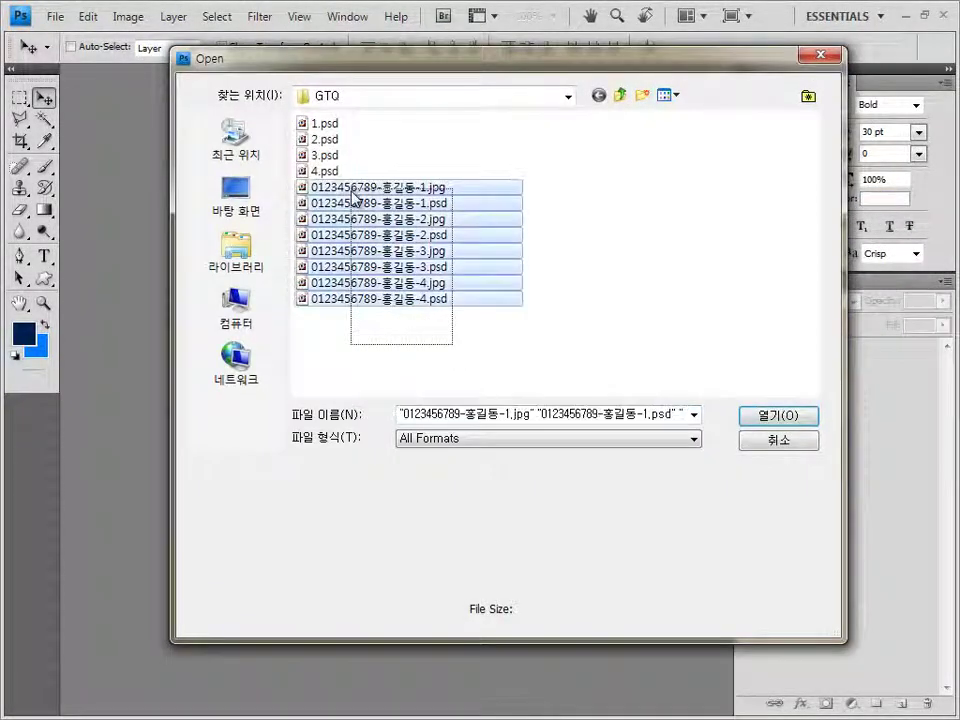
pyautogui.click(790, 442)
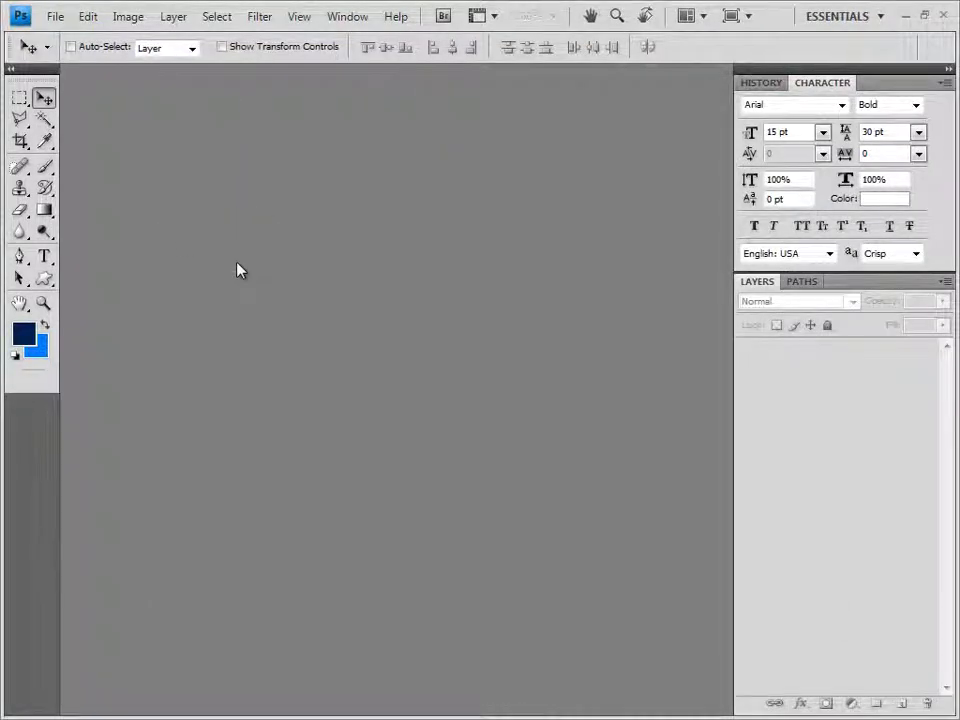